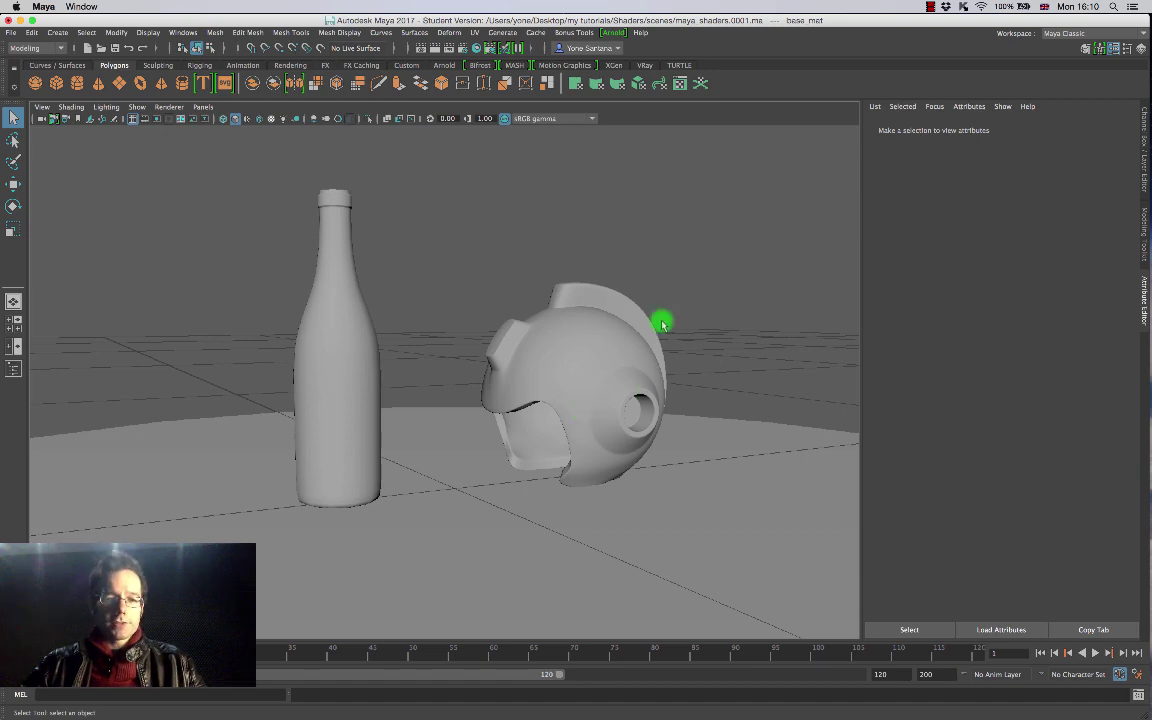
Step: Test-move the wine bottle left, undo it, and reframe the view on the bottle and helmet
{"action": "left_click_drag", "start_coordinate": [632, 424], "coordinate": [414, 357], "text": "alt"}
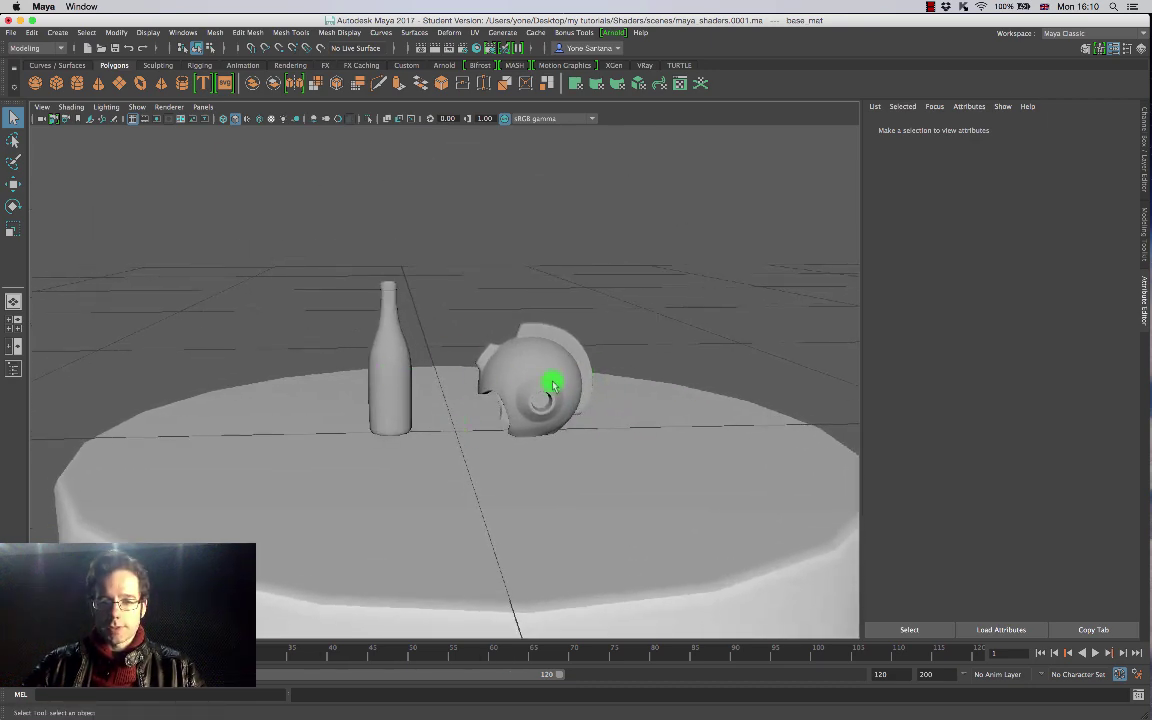
{"action": "left_click", "coordinate": [392, 385]}
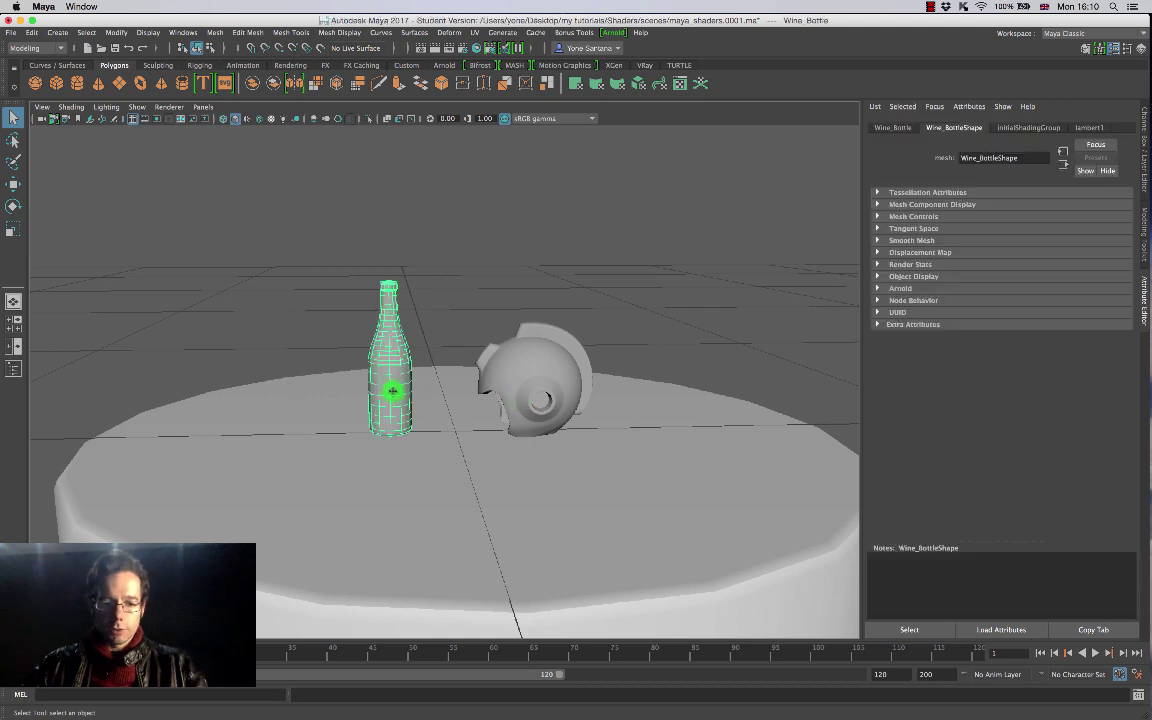
{"action": "key", "text": "w"}
{"action": "left_click_drag", "start_coordinate": [361, 361], "coordinate": [258, 350]}
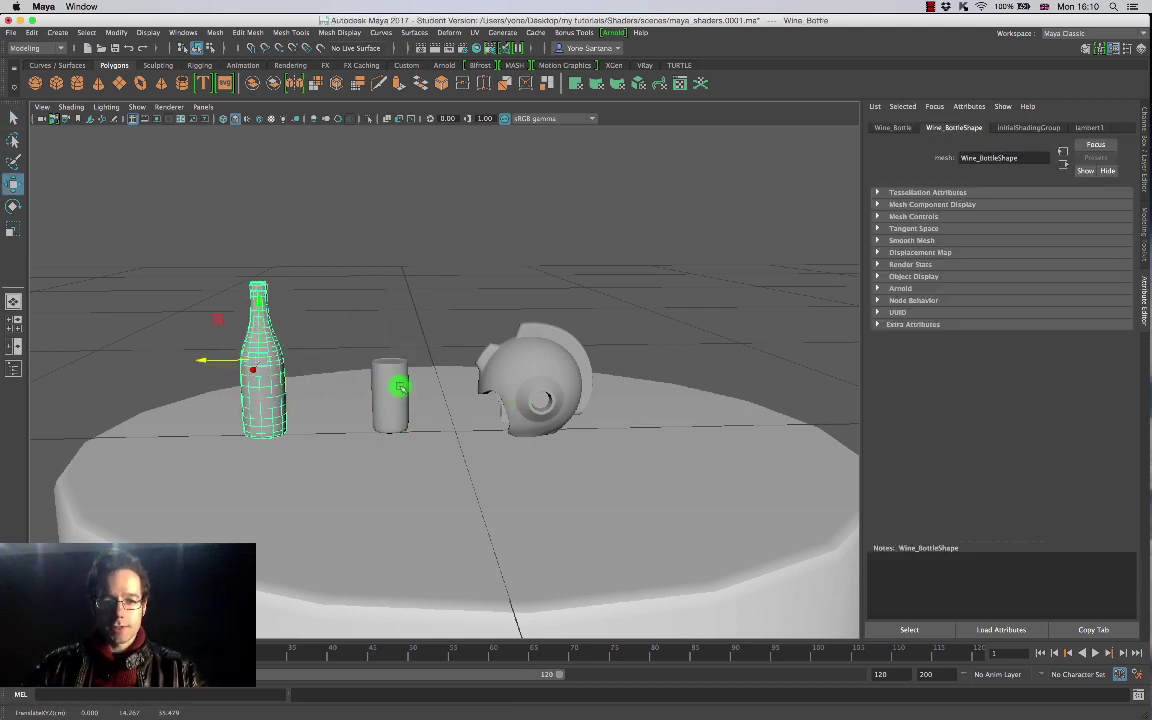
{"action": "key", "text": "z"}
{"action": "left_click_drag", "start_coordinate": [545, 393], "coordinate": [620, 391], "text": "alt"}
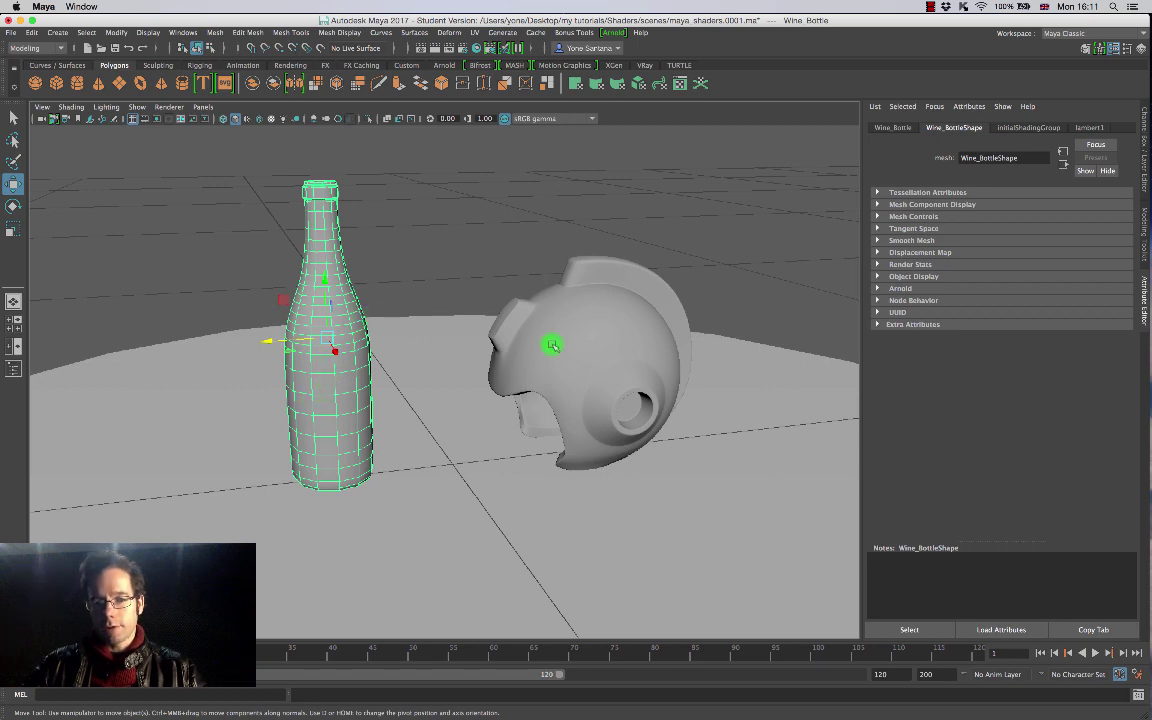
{"action": "left_click_drag", "start_coordinate": [483, 386], "coordinate": [463, 402], "text": "alt"}
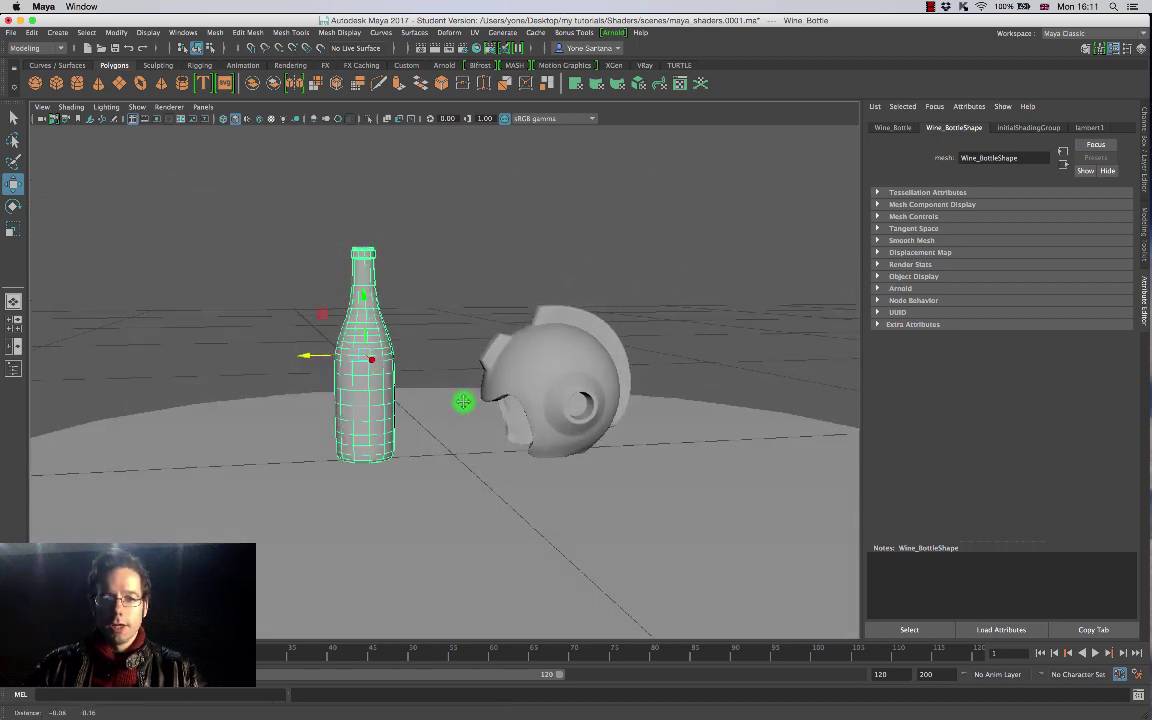
{"action": "right_click_drag", "start_coordinate": [463, 402], "coordinate": [514, 360], "text": "alt"}
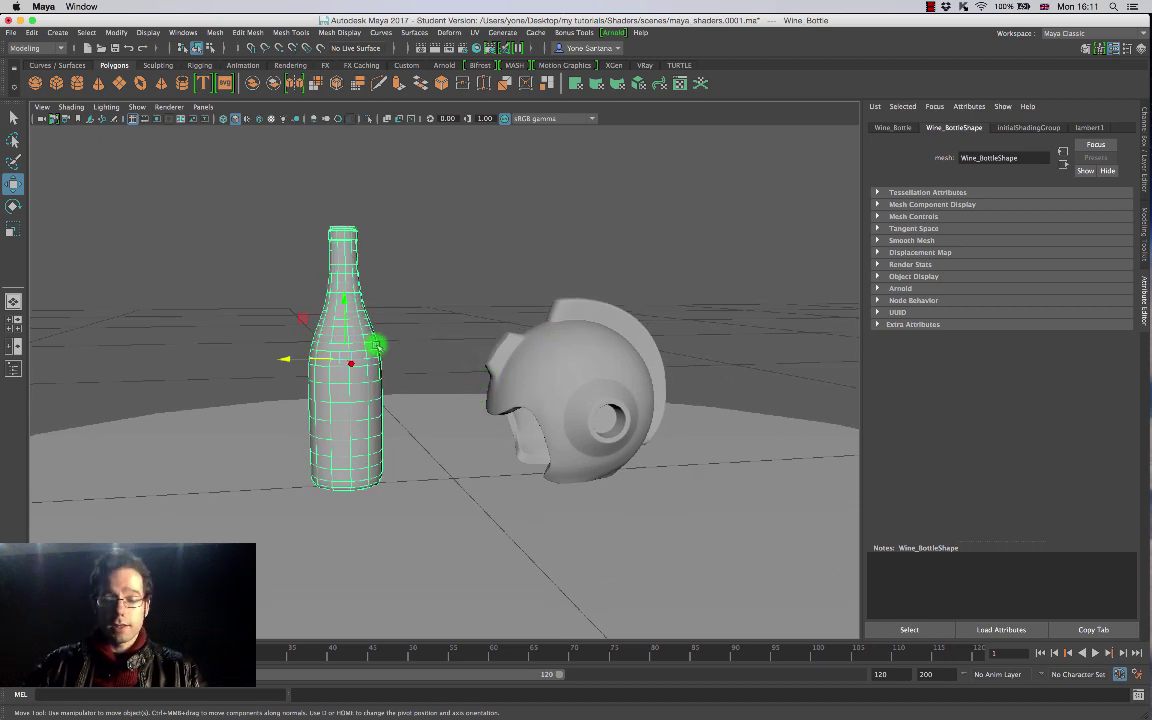
{"action": "left_click_drag", "start_coordinate": [442, 391], "coordinate": [455, 396], "text": "alt"}
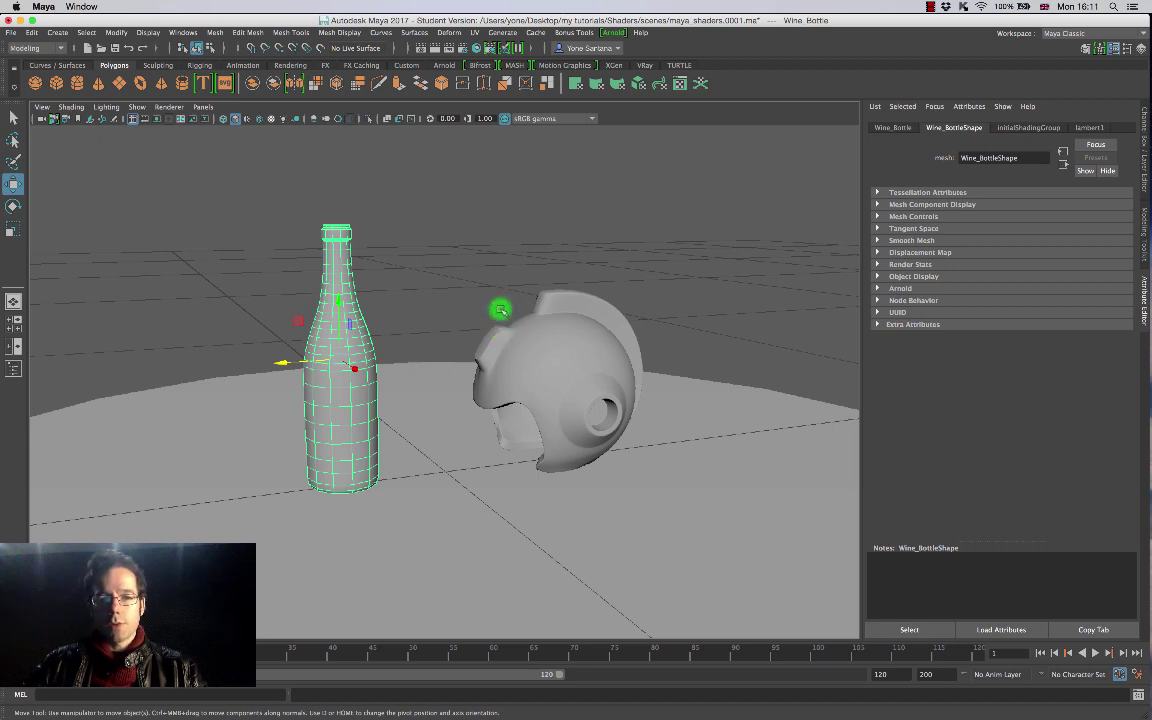
{"action": "left_click", "coordinate": [436, 356]}
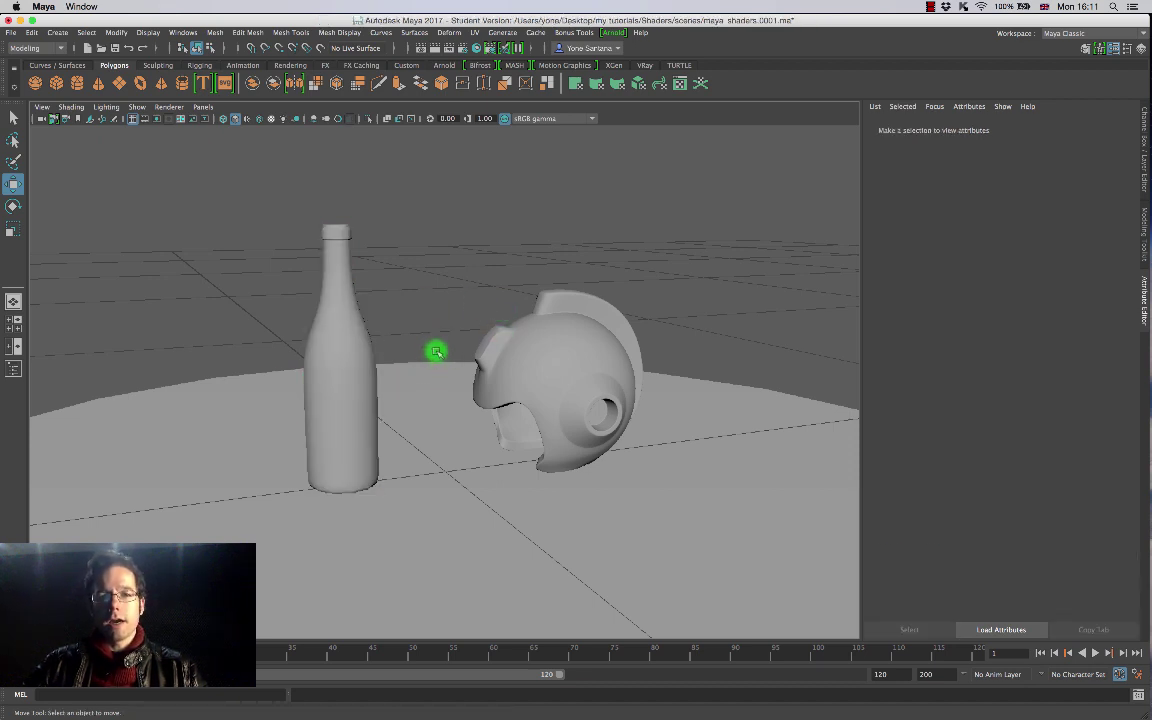
Step: Create an Arnold skydome light (aiSkyDomeLightShape1) from the Arnold Lights menu
{"action": "left_click", "coordinate": [613, 33]}
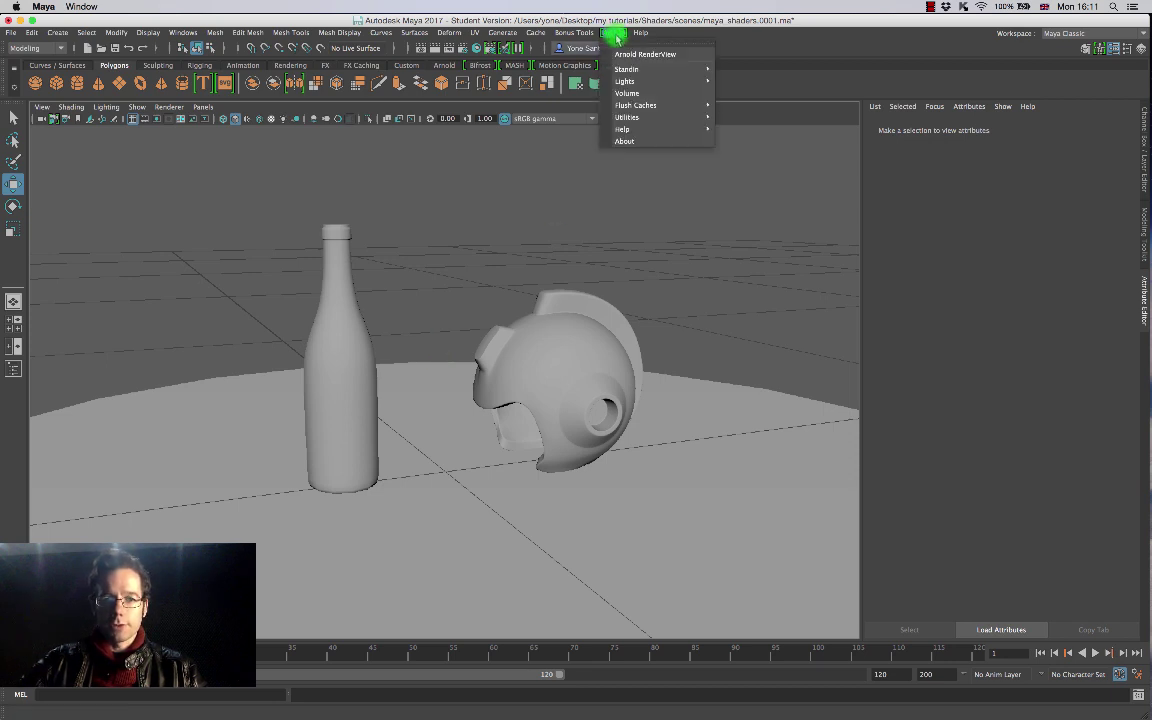
{"action": "mouse_move", "coordinate": [648, 80]}
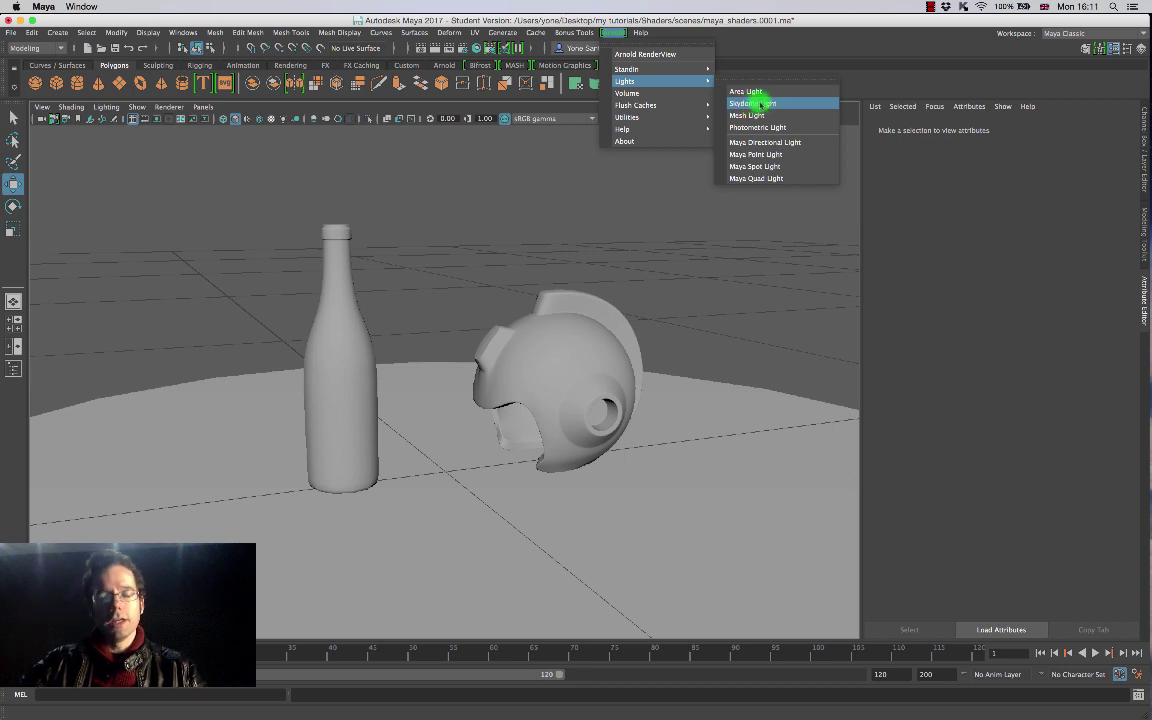
{"action": "left_click", "coordinate": [762, 106]}
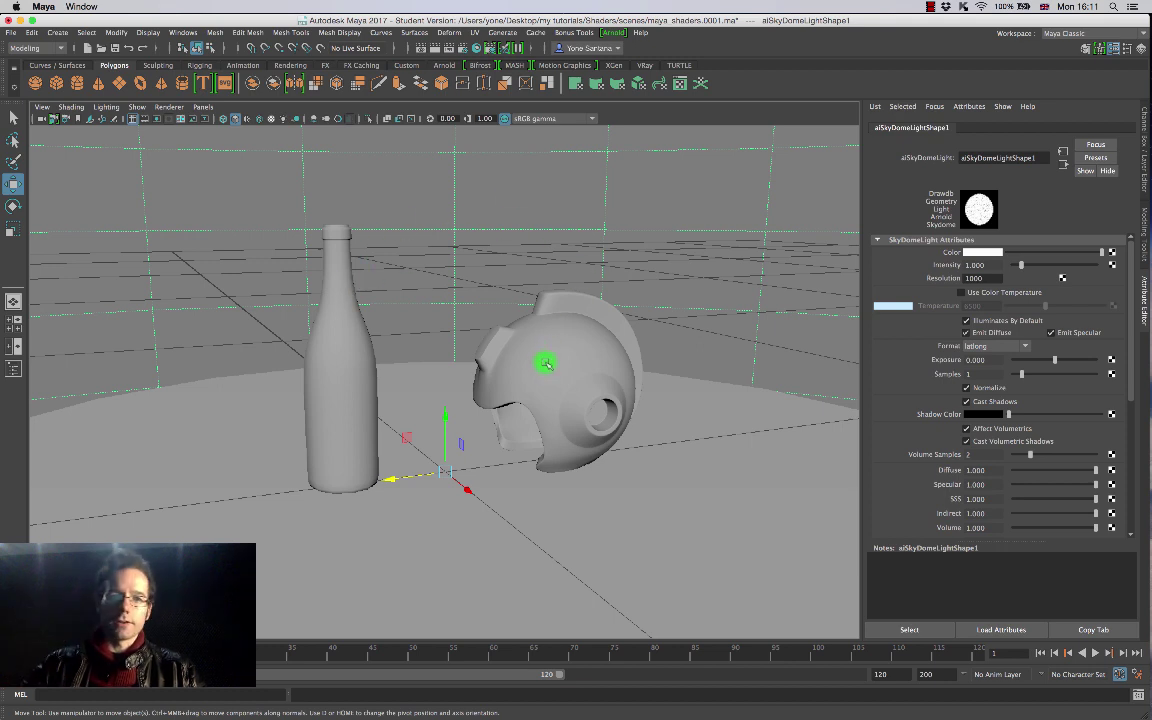
{"action": "left_click", "coordinate": [435, 49]}
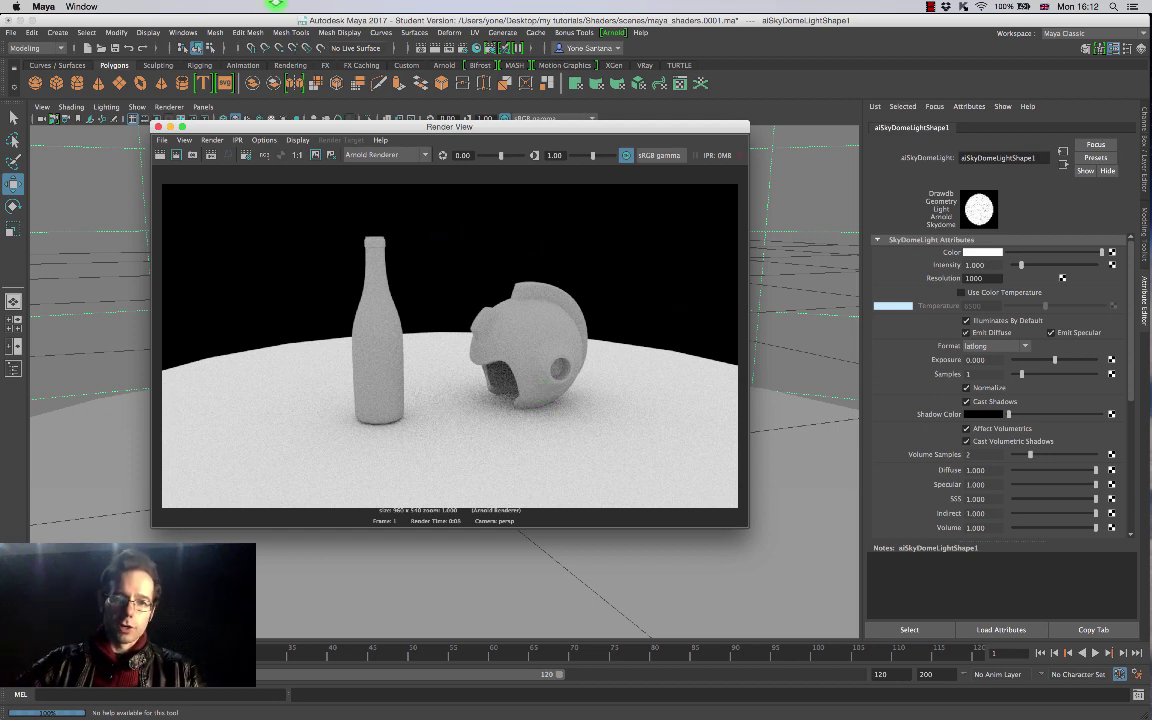
{"action": "left_click", "coordinate": [158, 126]}
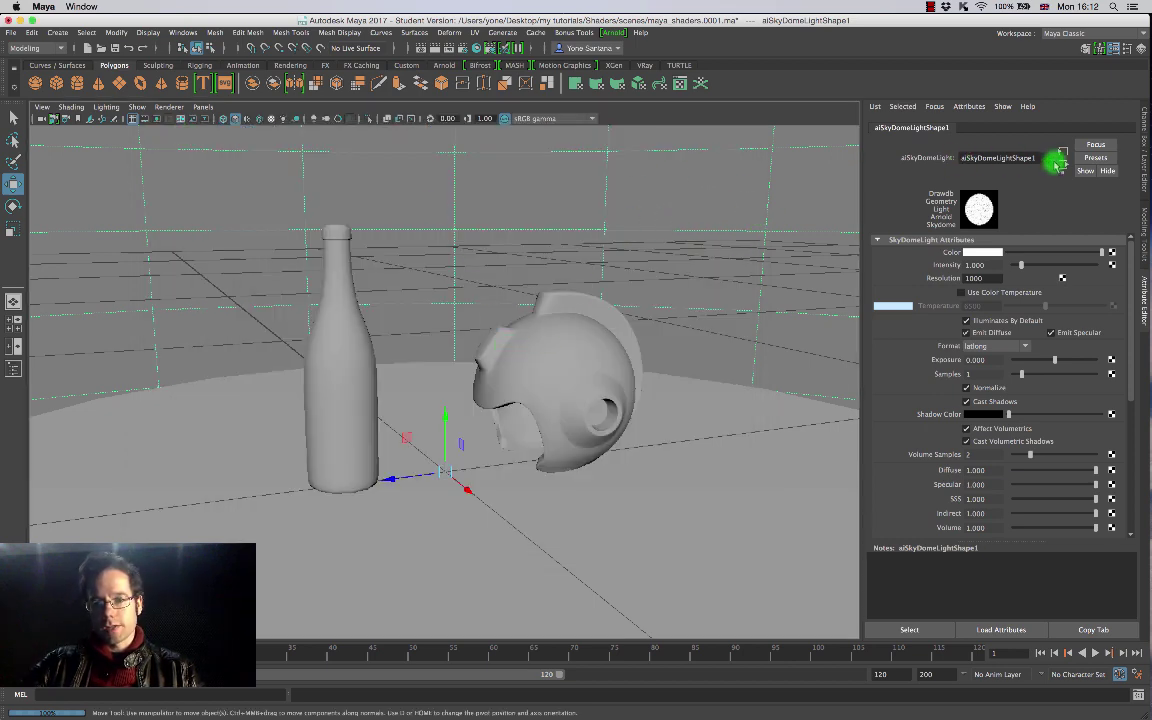
Step: Map a file texture loading Ditch-River_2k.hdr onto the skydome Color, then start a render
{"action": "left_click", "coordinate": [1112, 252]}
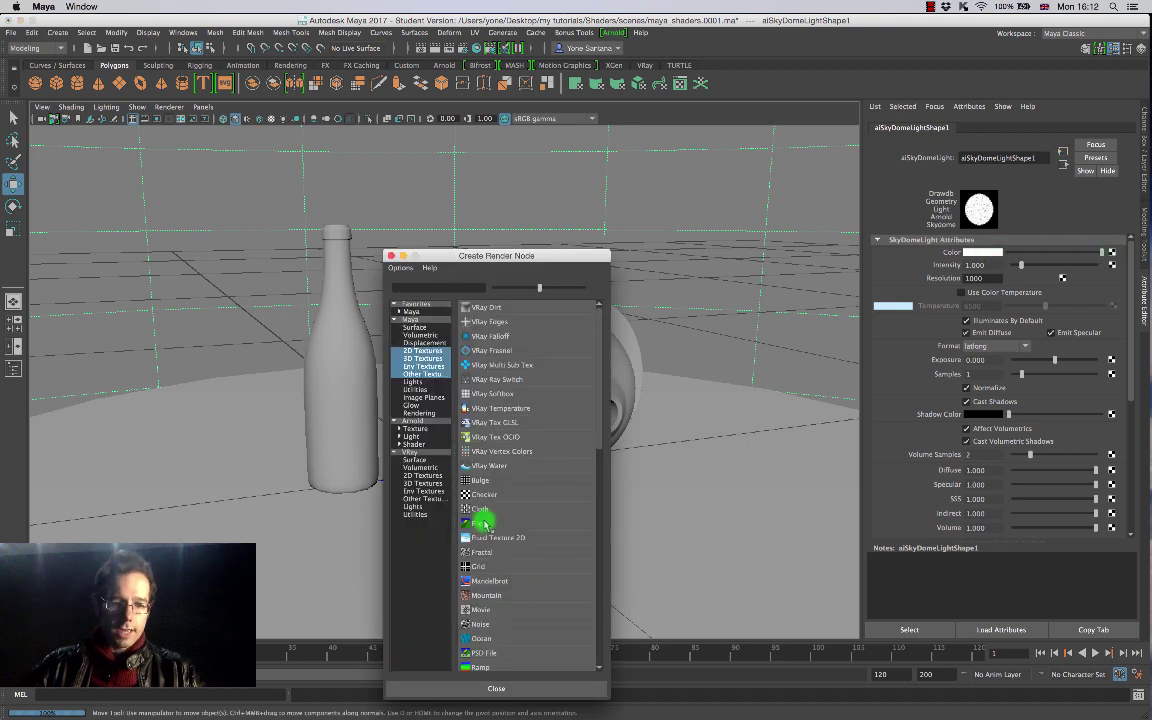
{"action": "left_click", "coordinate": [483, 523]}
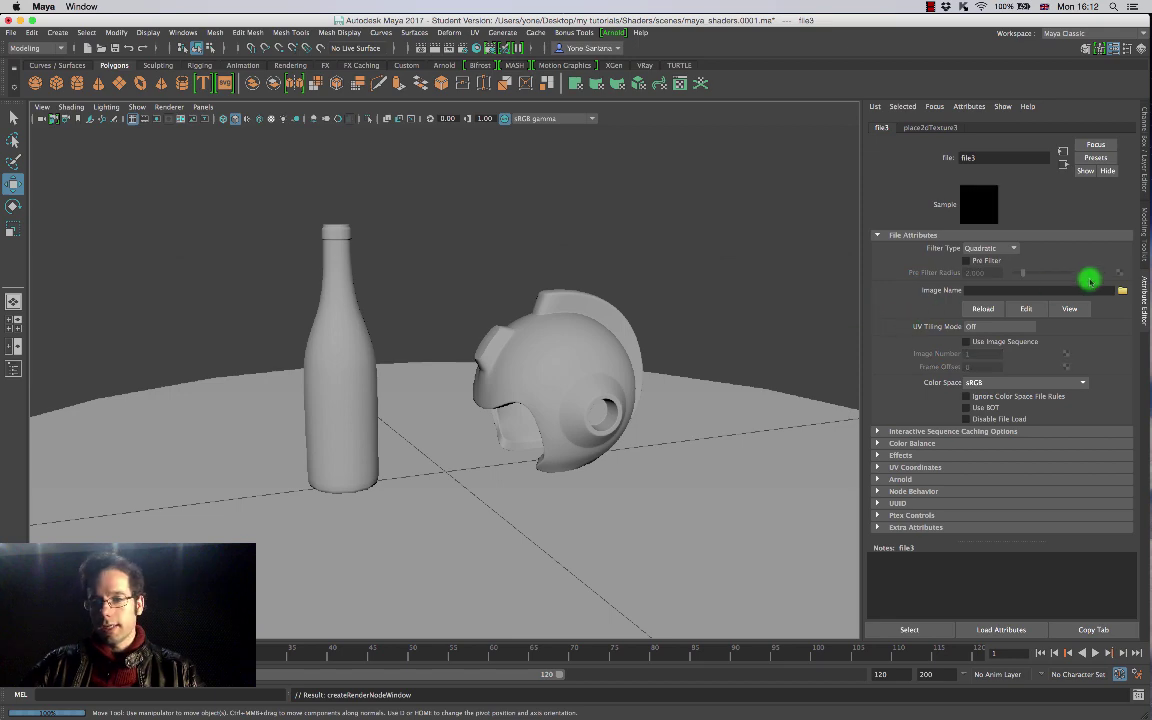
{"action": "left_click", "coordinate": [1122, 290]}
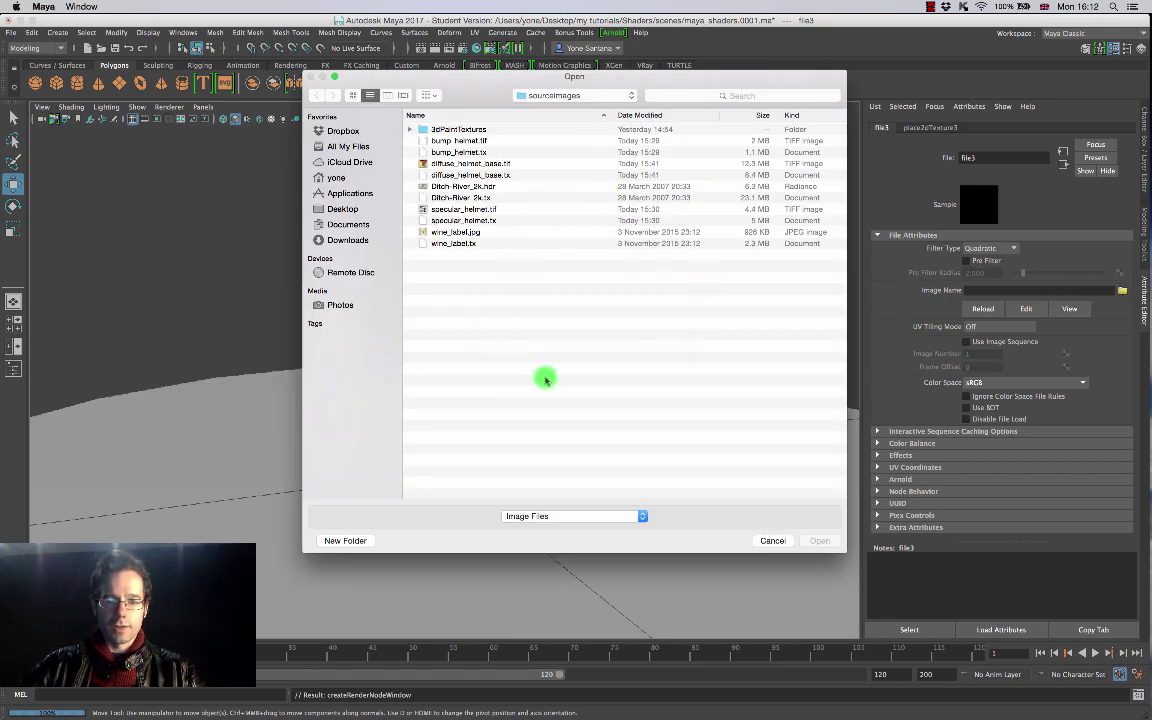
{"action": "left_click", "coordinate": [440, 187]}
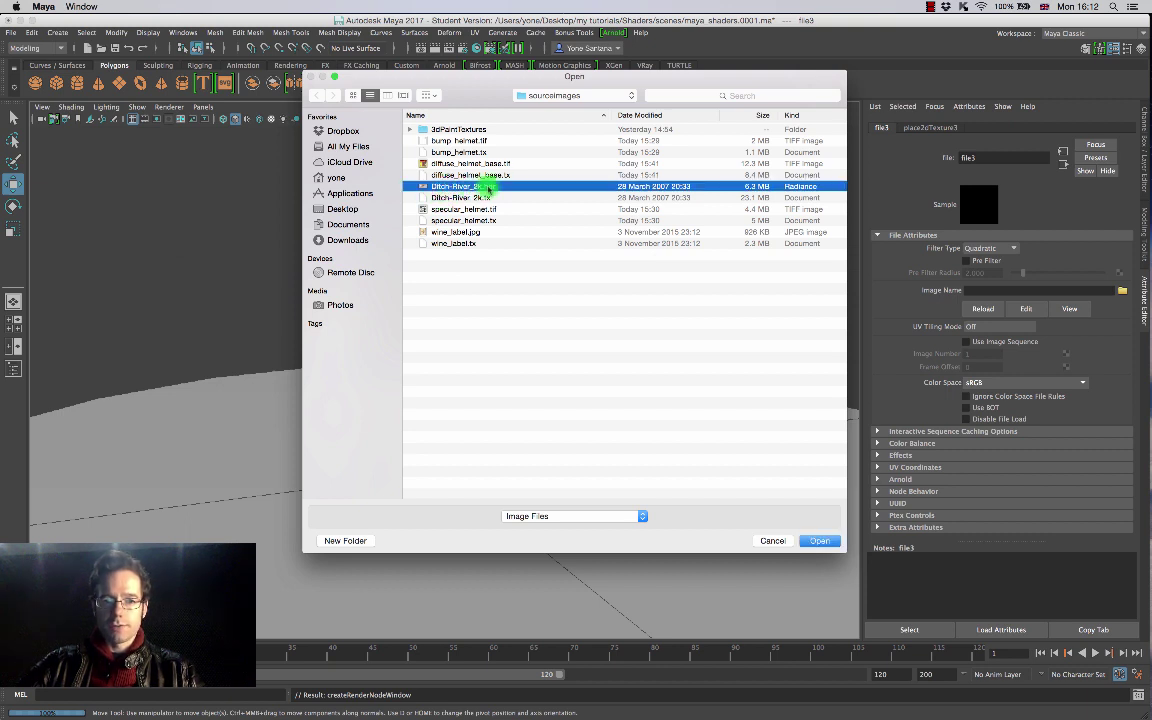
{"action": "left_click", "coordinate": [820, 540]}
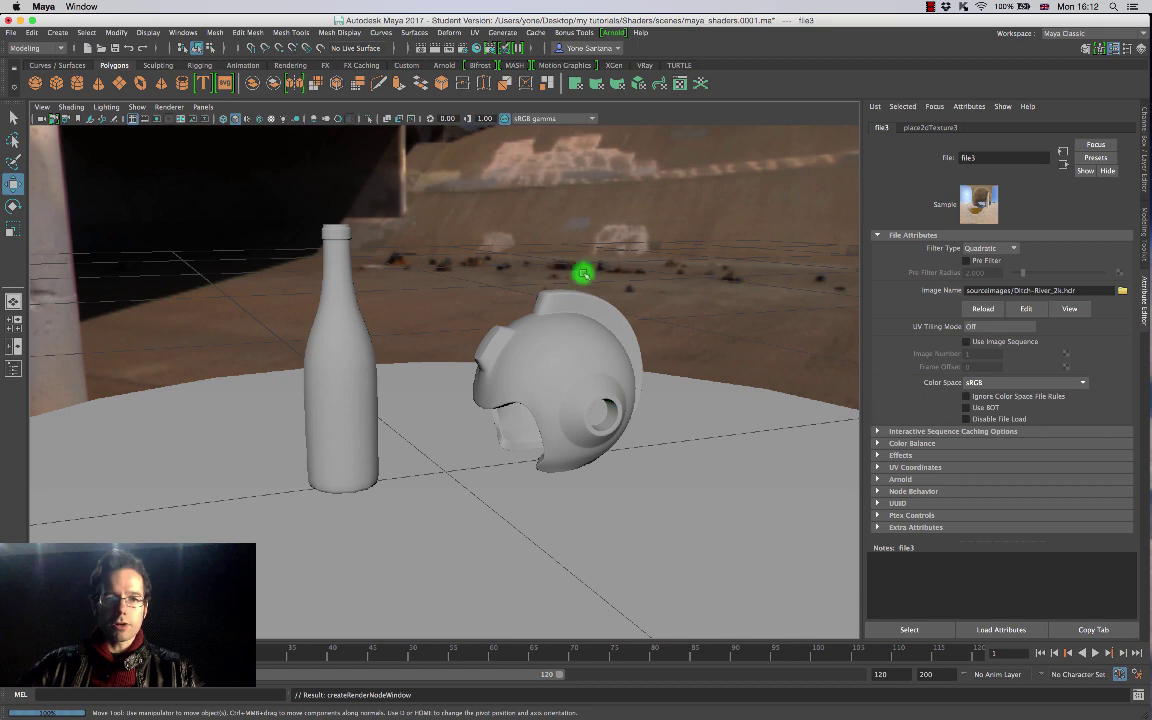
{"action": "left_click", "coordinate": [393, 48]}
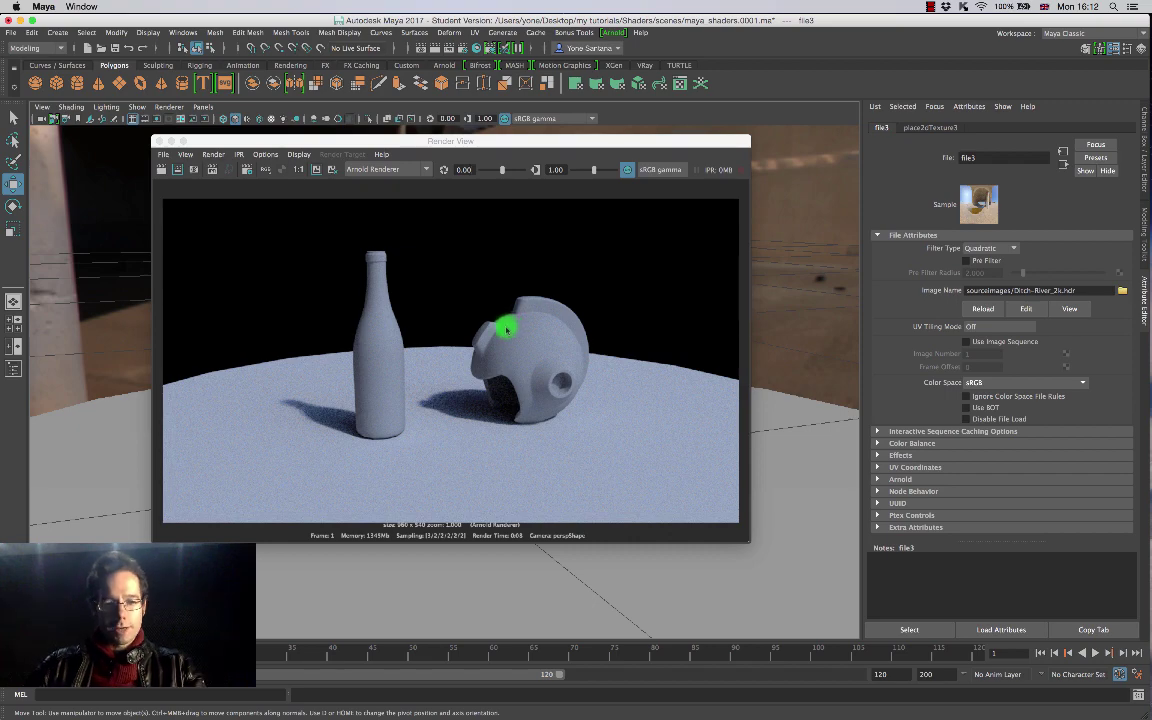
Step: Leave the finished render in Render View and switch to another application with Cmd+Tab
{"action": "key", "text": "super+Tab"}
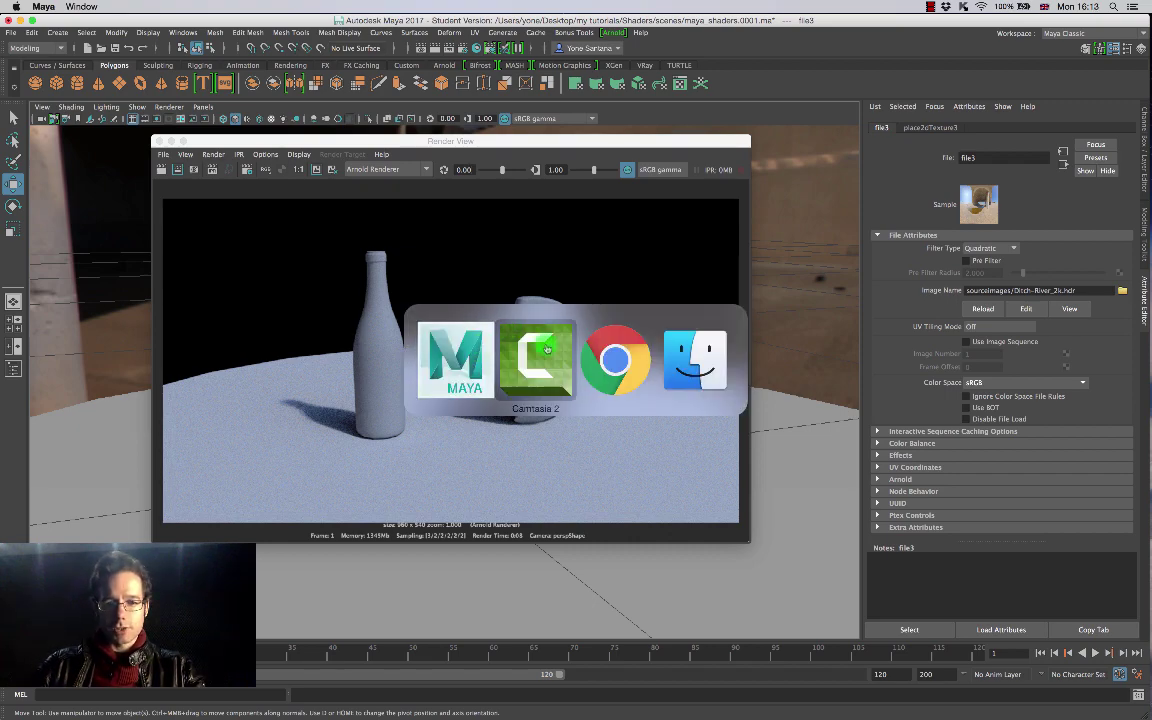
{"action": "left_click", "coordinate": [621, 360]}
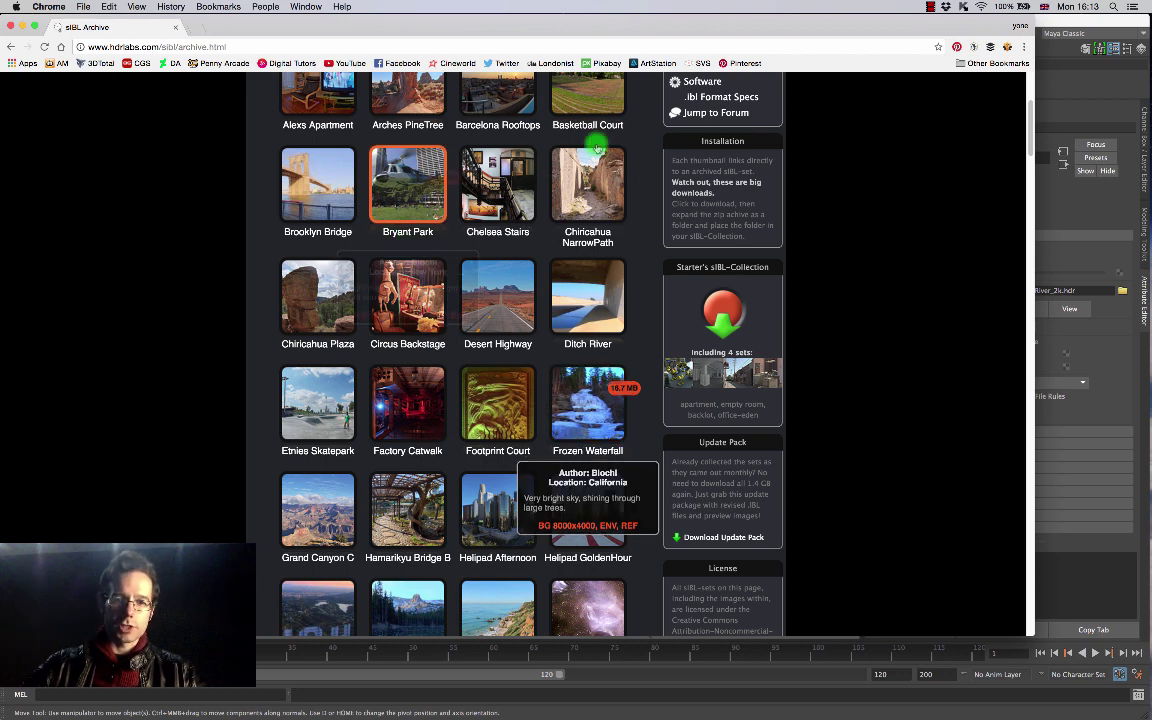
{"action": "scroll", "coordinate": [1031, 113], "scroll_direction": "up", "scroll_amount": 2}
{"action": "scroll", "coordinate": [1031, 113], "scroll_direction": "up", "scroll_amount": 3}
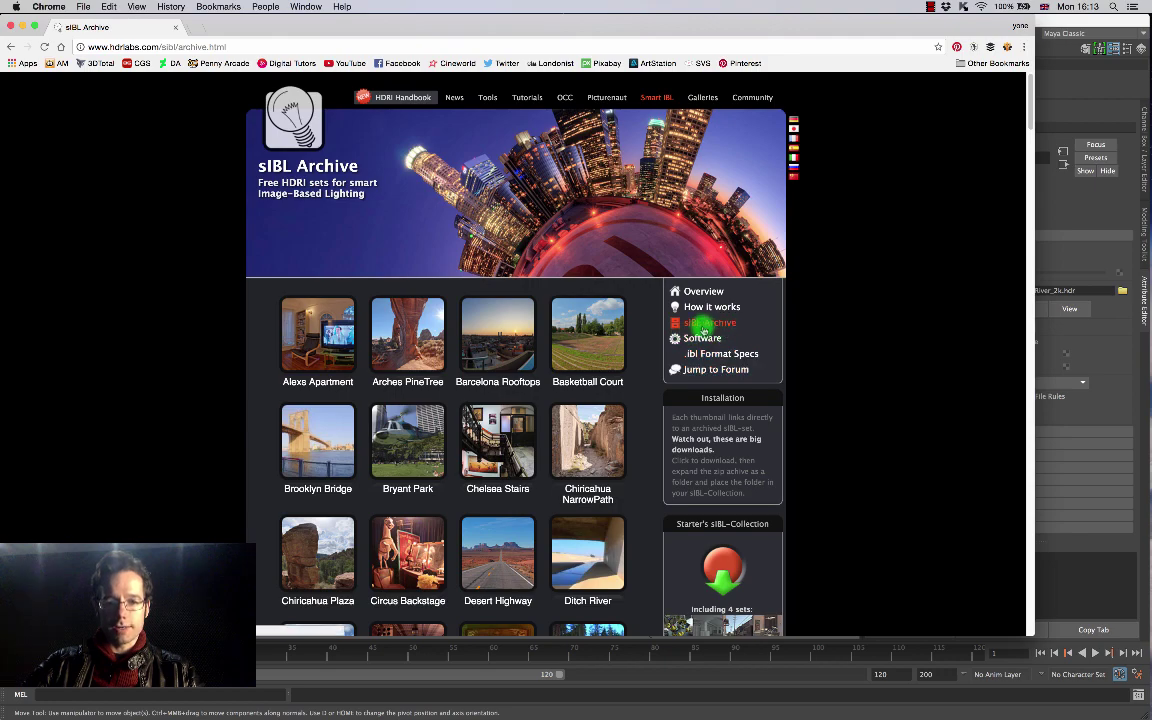
{"action": "left_click_drag", "start_coordinate": [1031, 103], "coordinate": [922, 165]}
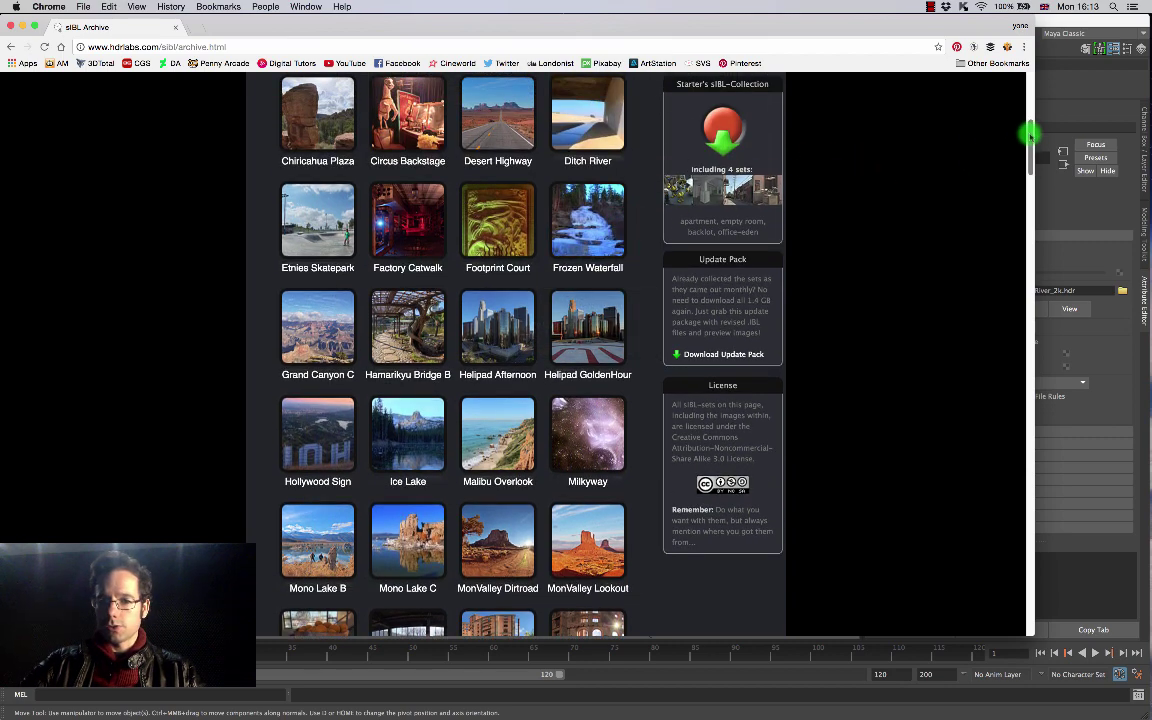
{"action": "left_click_drag", "start_coordinate": [1030, 133], "coordinate": [1029, 111]}
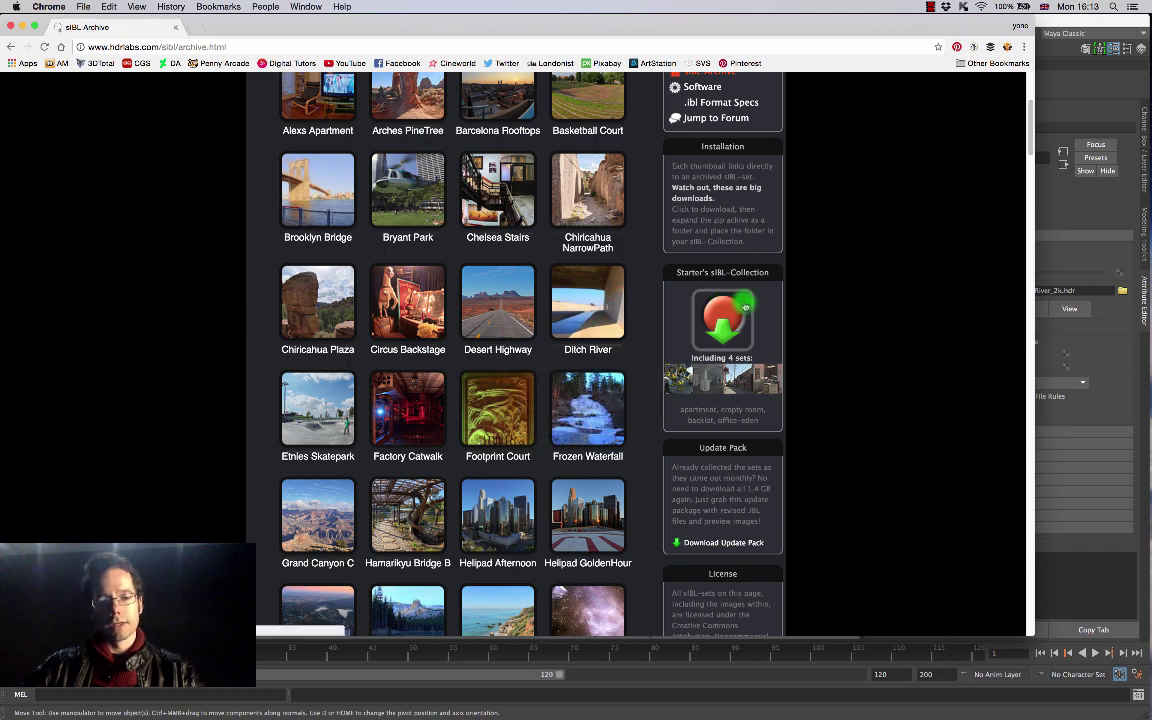
{"action": "key", "text": "super+Tab"}
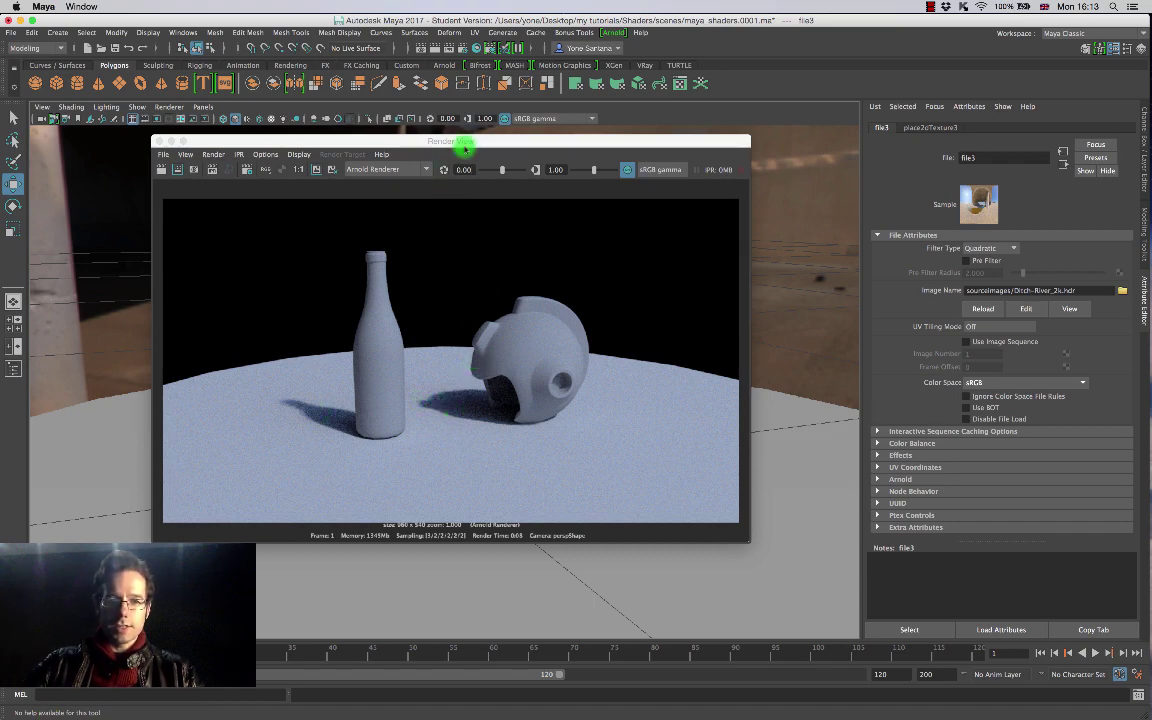
Step: Orbit around the table to inspect the sky, pillar and hills, then close Render View
{"action": "left_click_drag", "start_coordinate": [482, 142], "coordinate": [923, 117]}
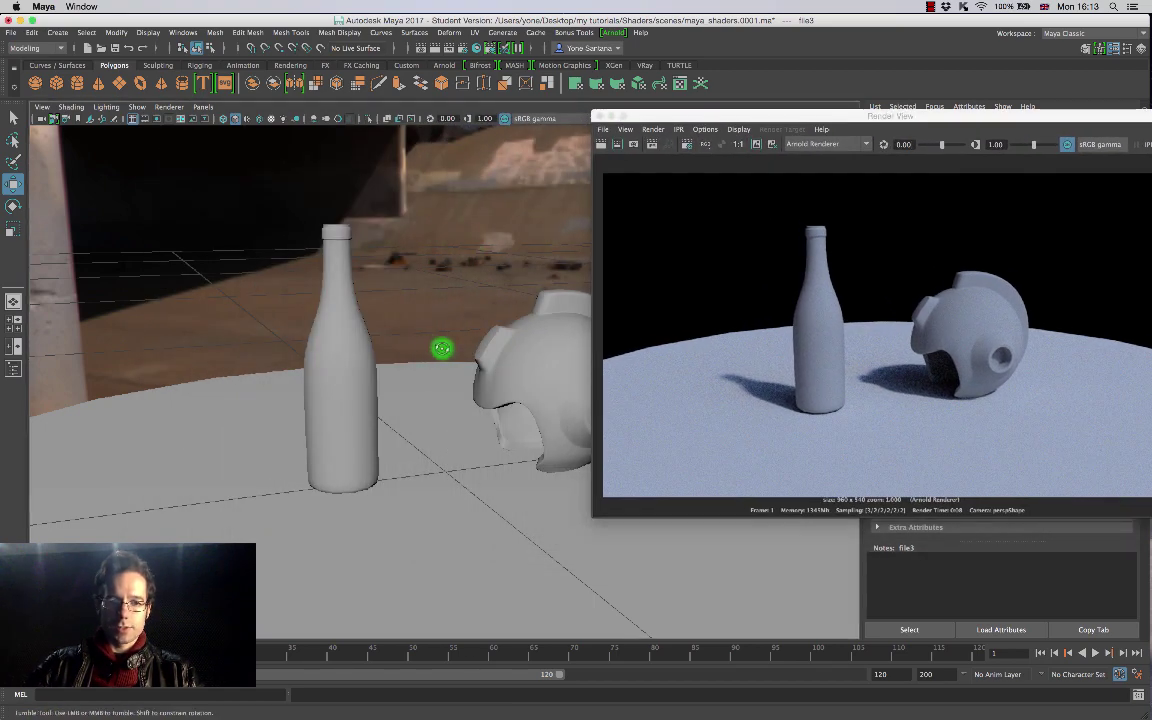
{"action": "left_click_drag", "start_coordinate": [442, 347], "coordinate": [602, 316], "text": "alt"}
{"action": "right_click_drag", "start_coordinate": [602, 316], "coordinate": [416, 335], "text": "alt"}
{"action": "left_click_drag", "start_coordinate": [416, 335], "coordinate": [386, 262], "text": "alt"}
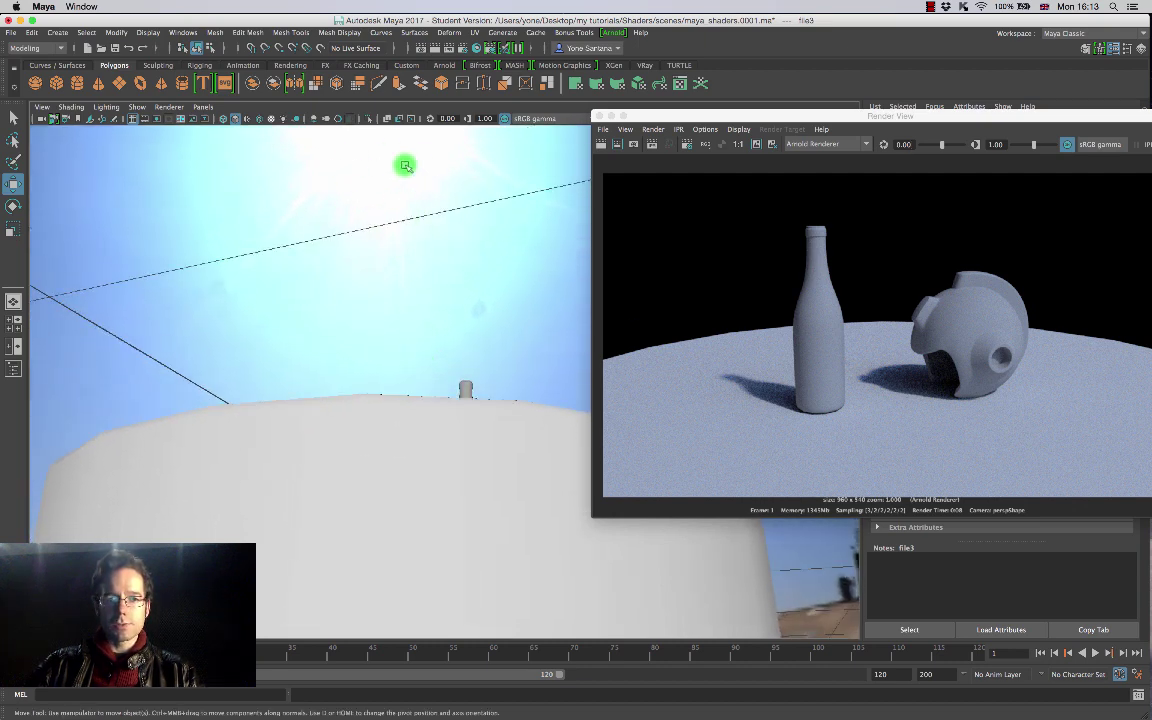
{"action": "left_click_drag", "start_coordinate": [465, 252], "coordinate": [398, 411], "text": "alt"}
{"action": "right_click_drag", "start_coordinate": [398, 411], "coordinate": [489, 350], "text": "alt"}
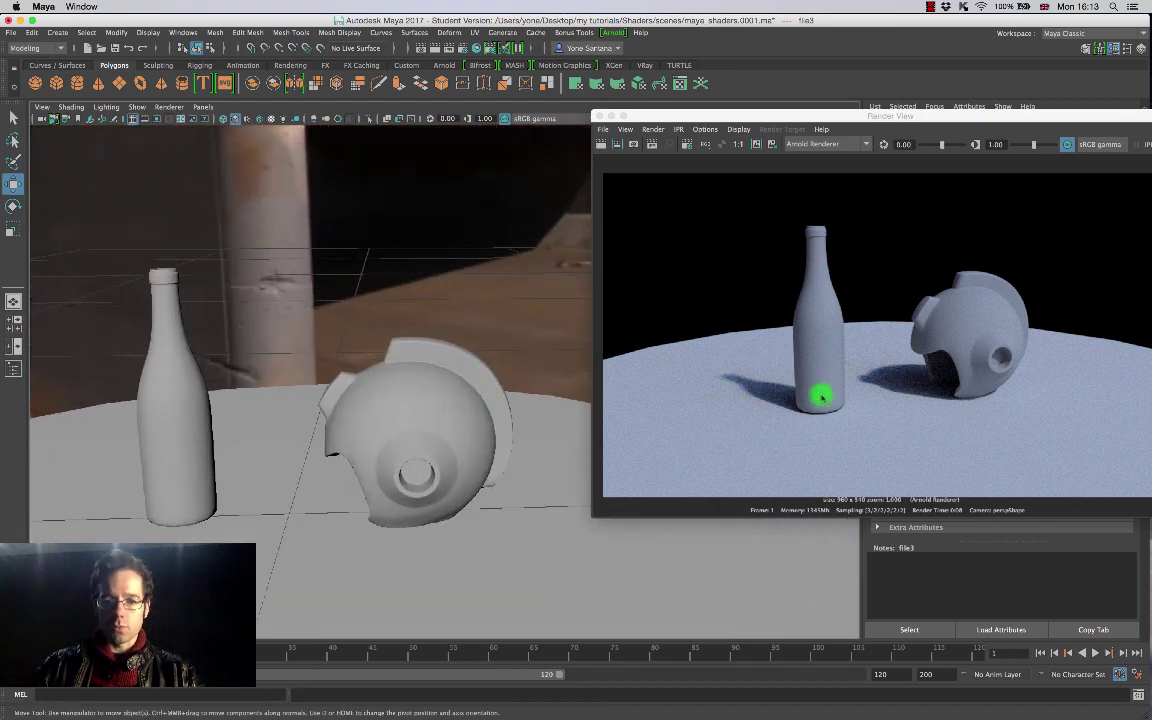
{"action": "left_click_drag", "start_coordinate": [494, 324], "coordinate": [393, 401], "text": "alt"}
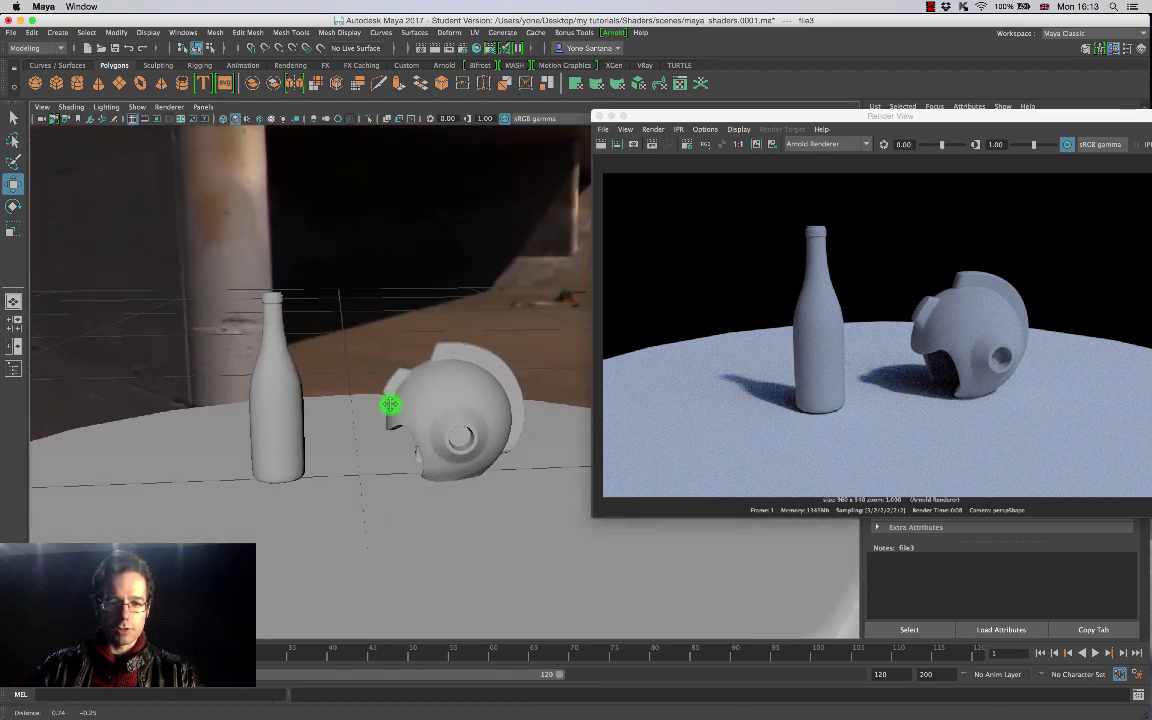
{"action": "right_click_drag", "start_coordinate": [393, 401], "coordinate": [451, 416], "text": "alt"}
{"action": "left_click_drag", "start_coordinate": [451, 416], "coordinate": [466, 357], "text": "alt"}
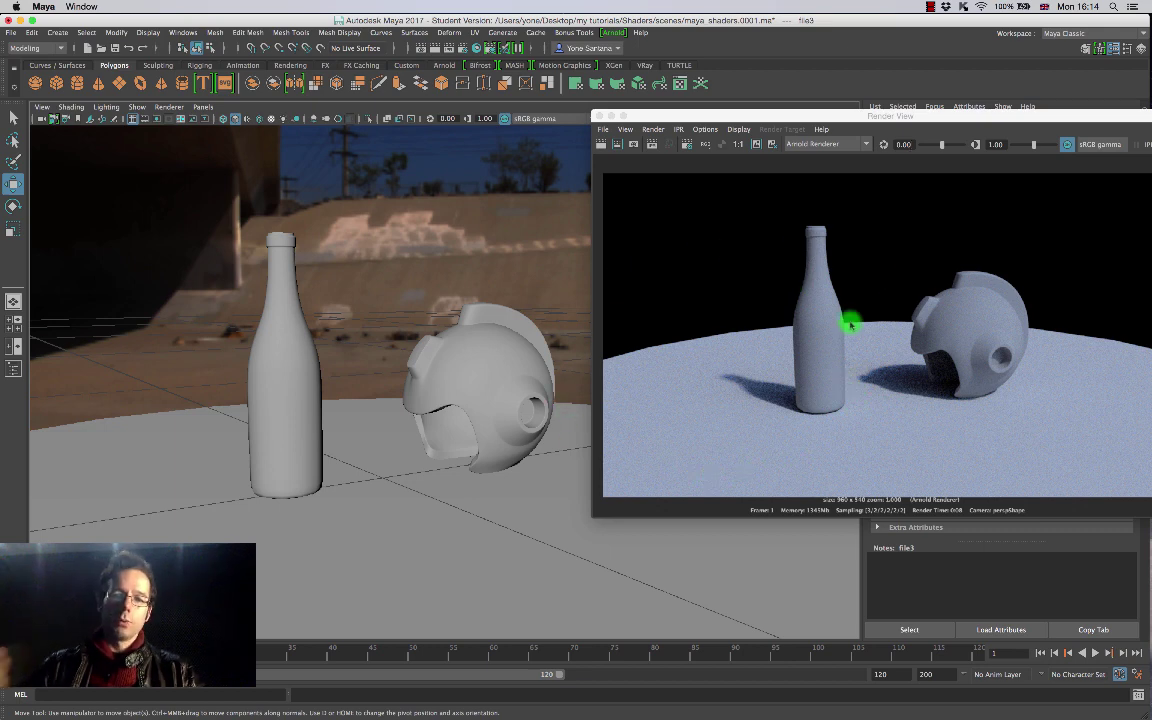
{"action": "left_click_drag", "start_coordinate": [725, 114], "coordinate": [627, 154]}
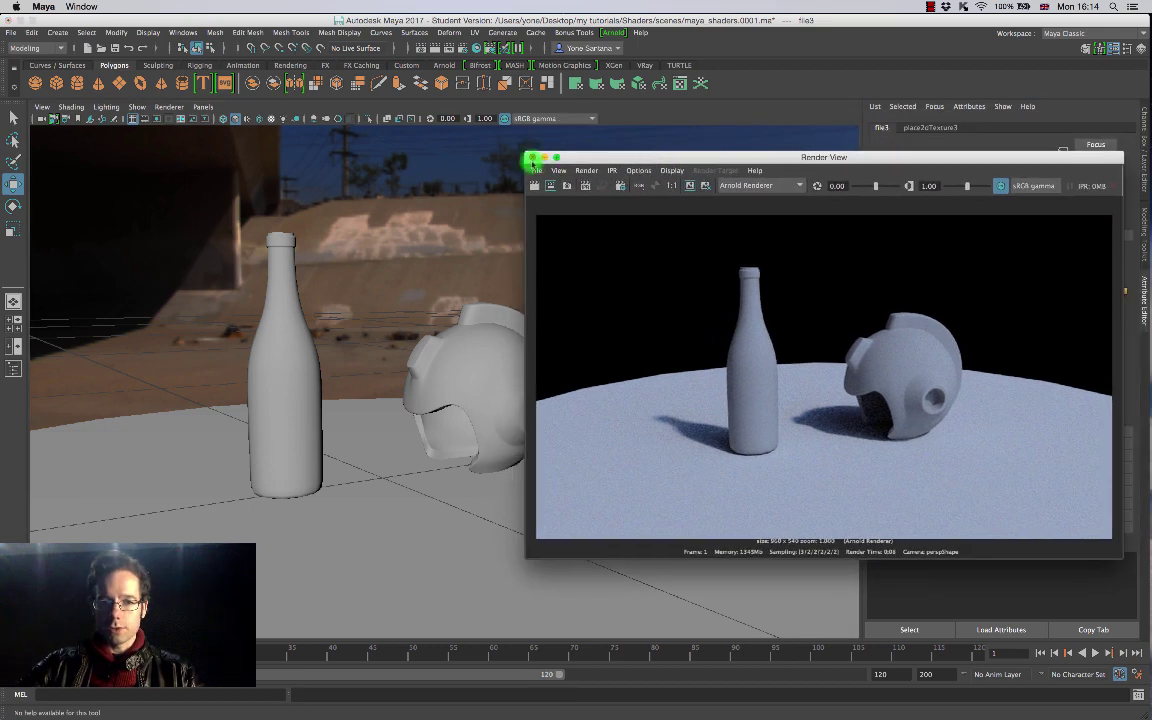
{"action": "left_click", "coordinate": [535, 158]}
Step: Select the skydome light and raise its Resolution from 1000 to 2000
{"action": "left_click", "coordinate": [510, 195]}
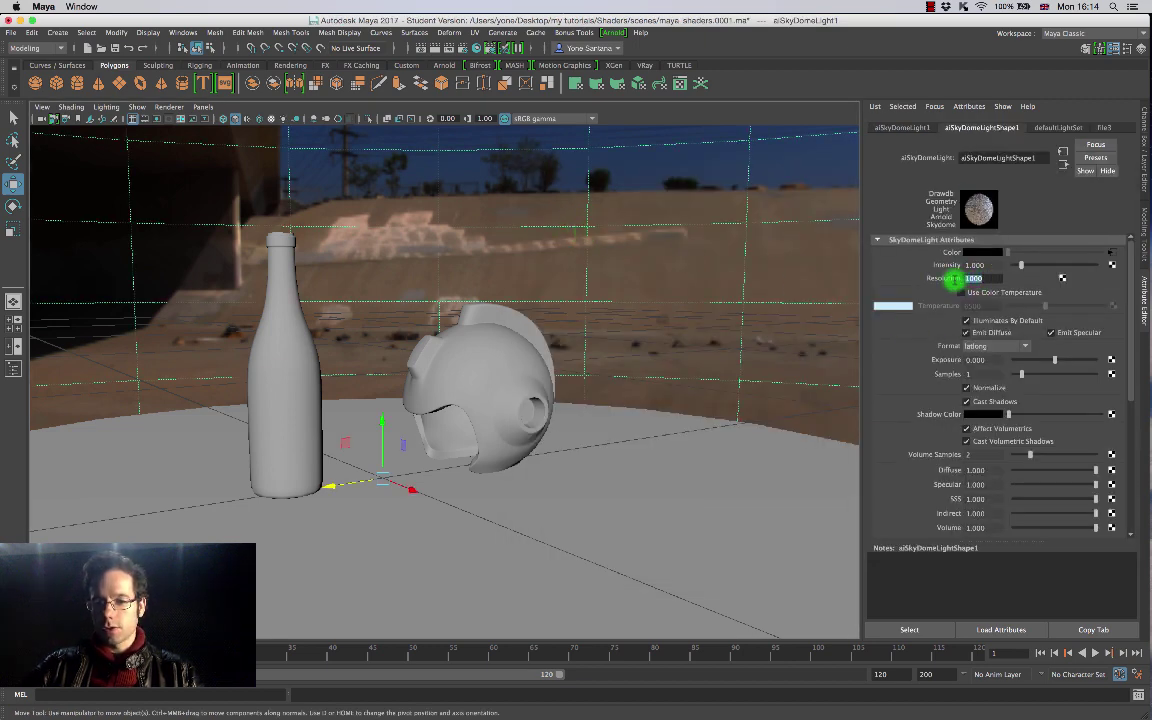
{"action": "left_click", "coordinate": [969, 280]}
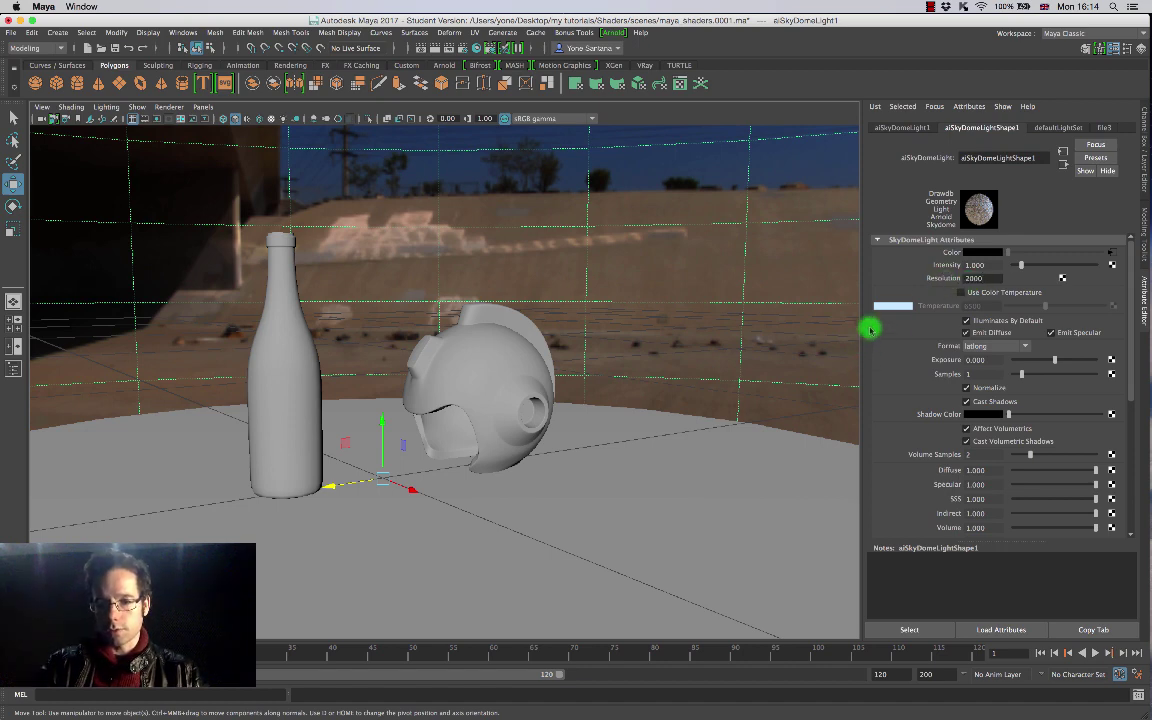
{"action": "left_click", "coordinate": [975, 278]}
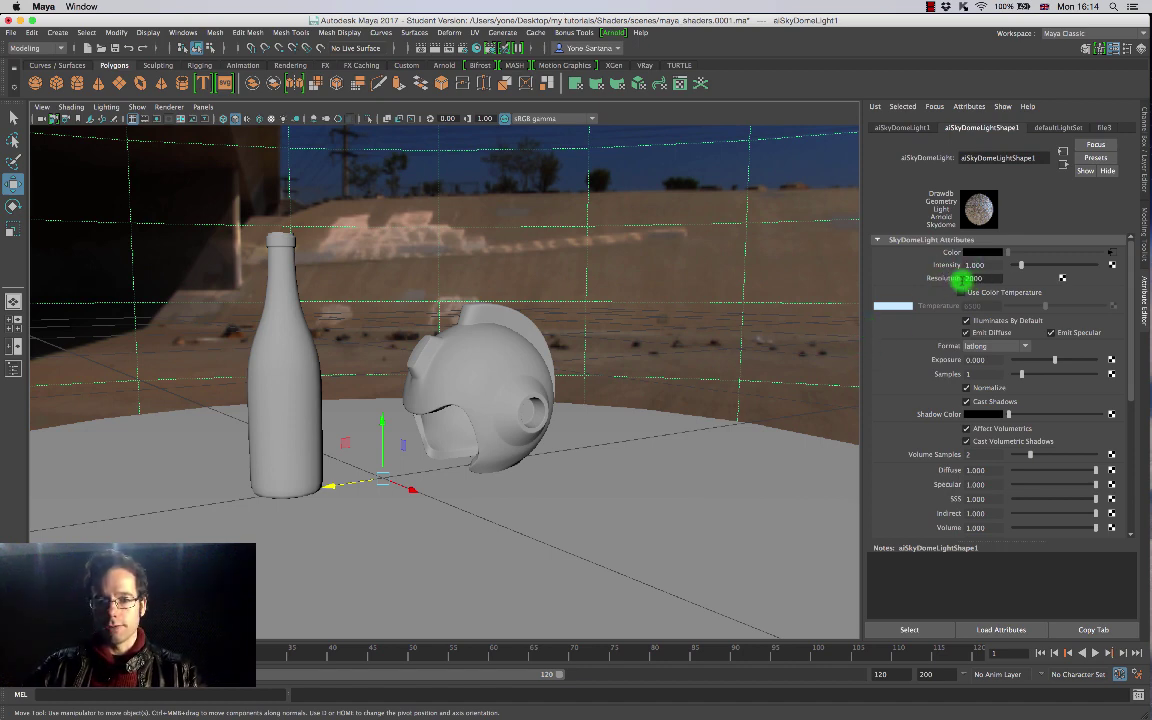
{"action": "left_click", "coordinate": [886, 290]}
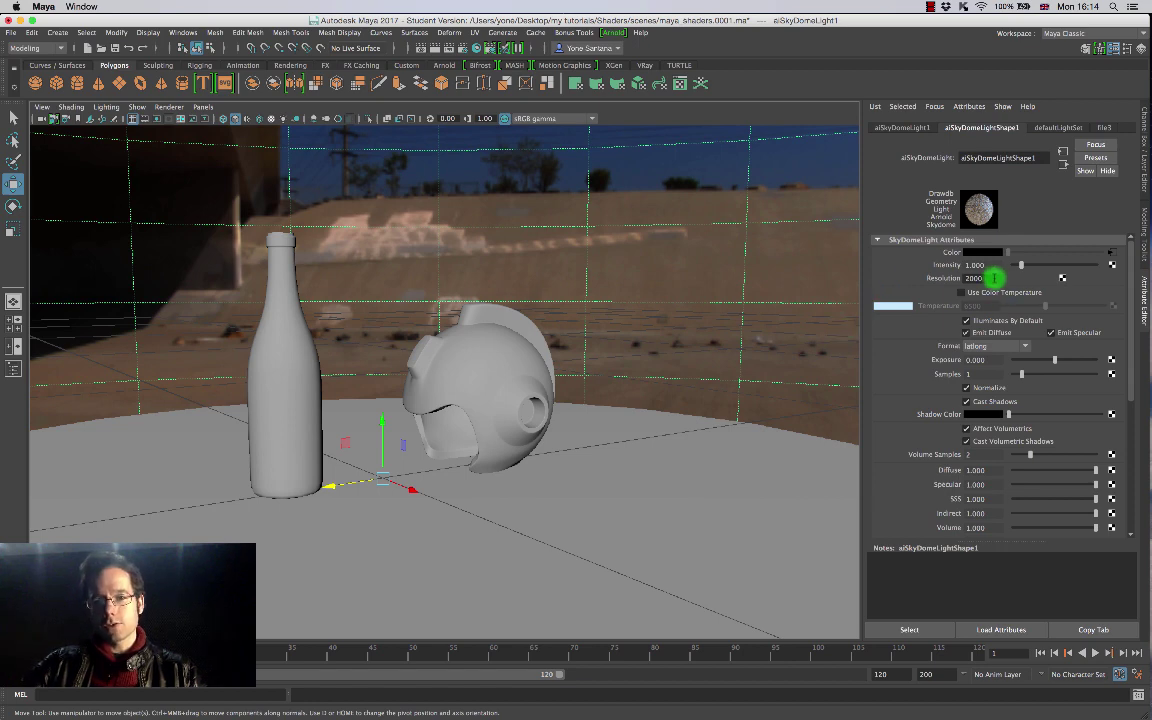
{"action": "left_click", "coordinate": [972, 278]}
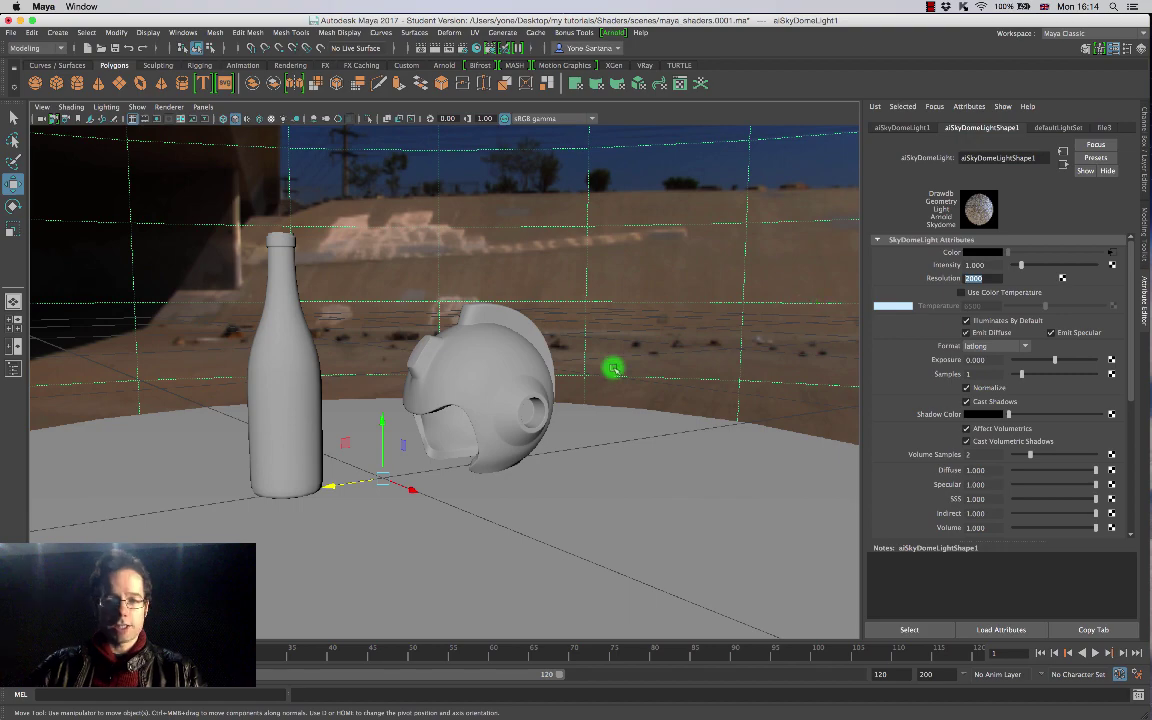
Step: Rotate the skydome to turn the river image around behind the bottle and helmet
{"action": "left_click_drag", "start_coordinate": [620, 373], "coordinate": [643, 359]}
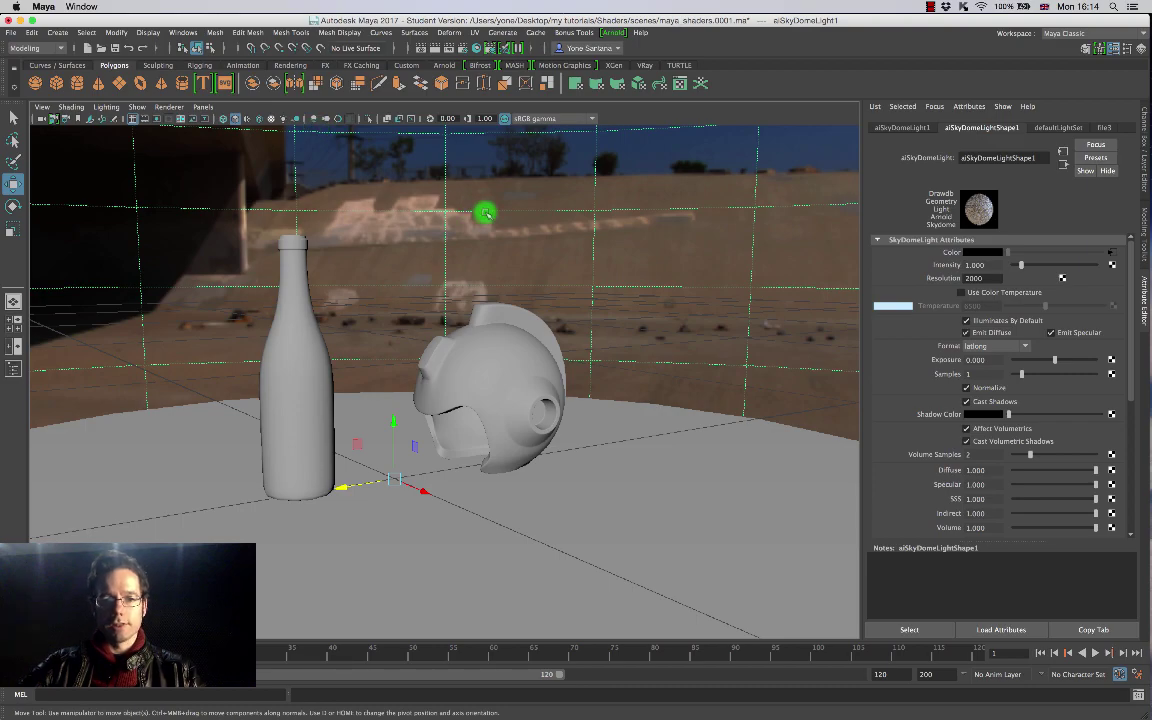
{"action": "scroll", "coordinate": [483, 211], "scroll_direction": "down", "scroll_amount": 10}
{"action": "scroll", "coordinate": [495, 351], "scroll_direction": "down", "scroll_amount": 5}
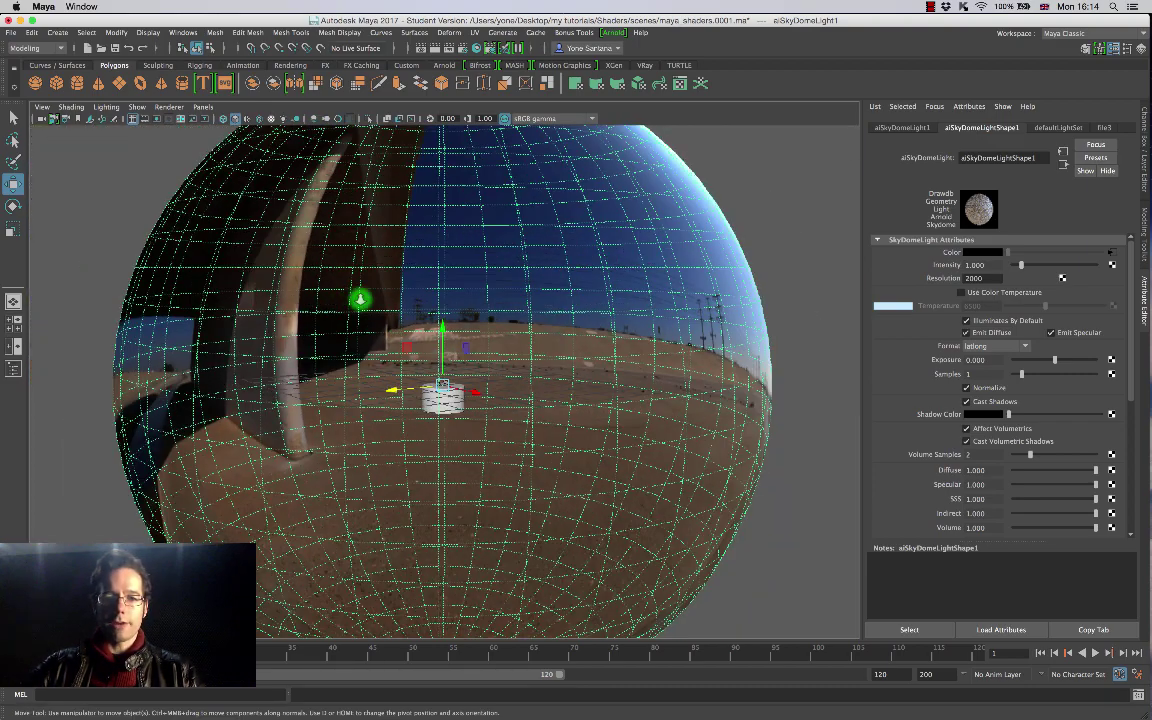
{"action": "scroll", "coordinate": [495, 351], "scroll_direction": "up", "scroll_amount": 15}
{"action": "scroll", "coordinate": [513, 332], "scroll_direction": "up", "scroll_amount": 3}
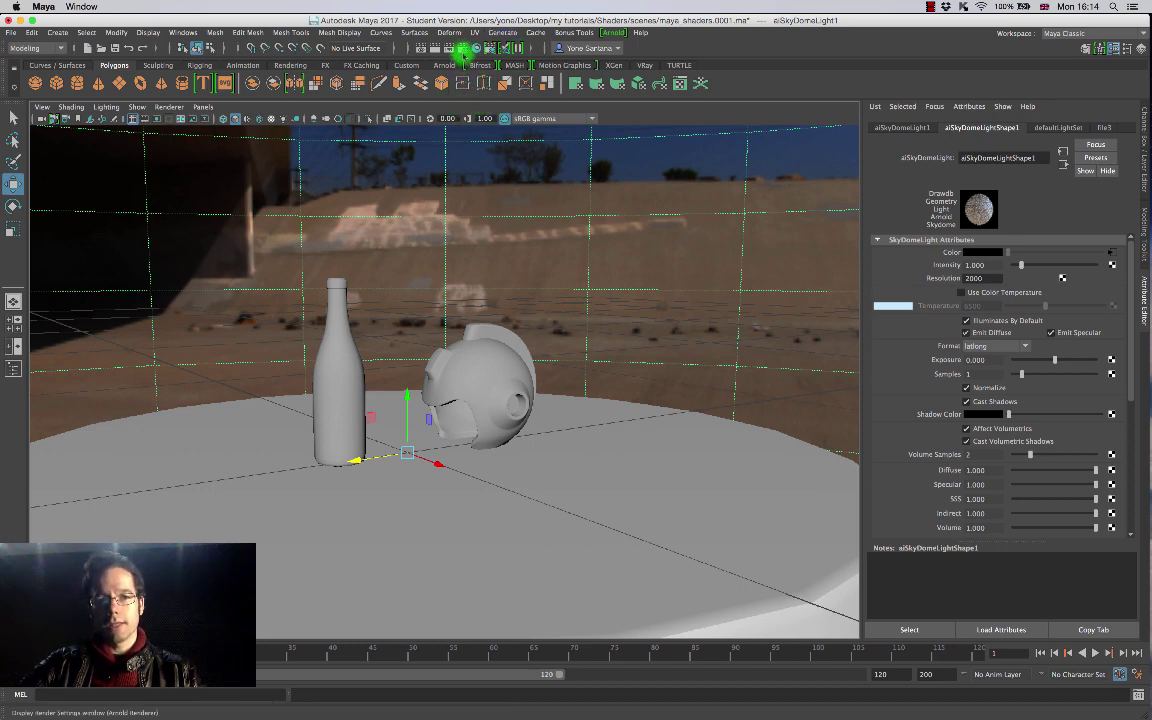
Step: Set the Arnold Environment Background to a new sky shader, then test-render and close the render
{"action": "left_click", "coordinate": [464, 49]}
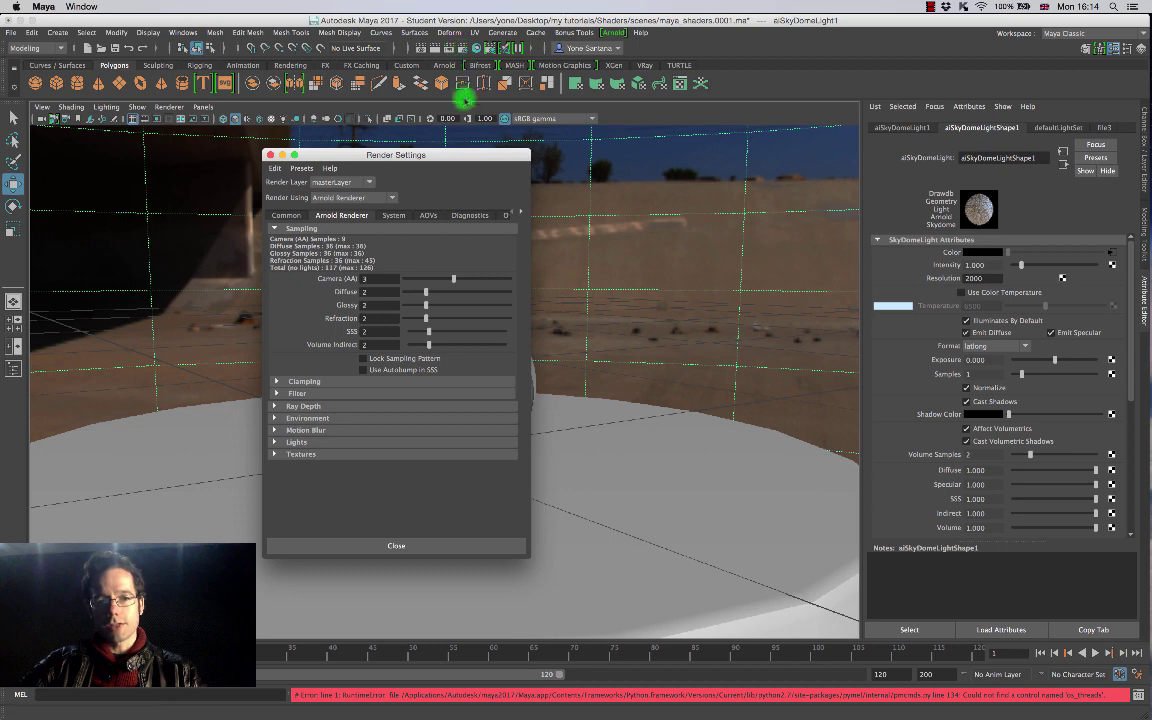
{"action": "left_click_drag", "start_coordinate": [440, 151], "coordinate": [335, 86]}
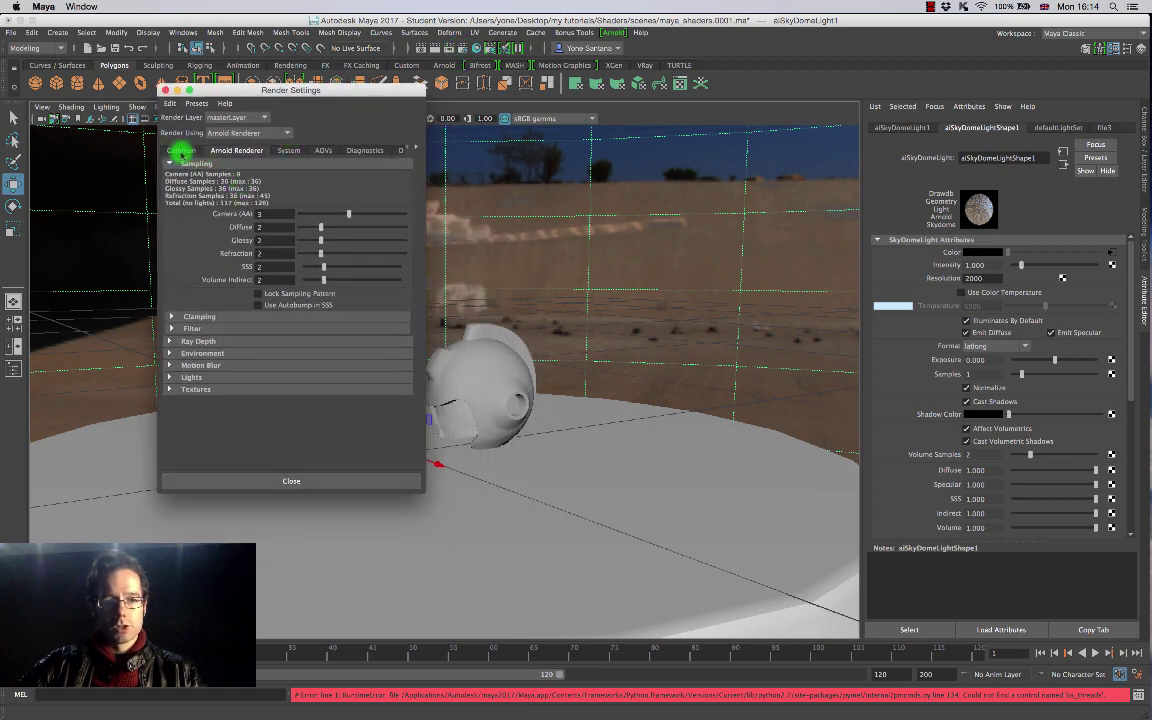
{"action": "left_click", "coordinate": [180, 150]}
{"action": "left_click", "coordinate": [232, 151]}
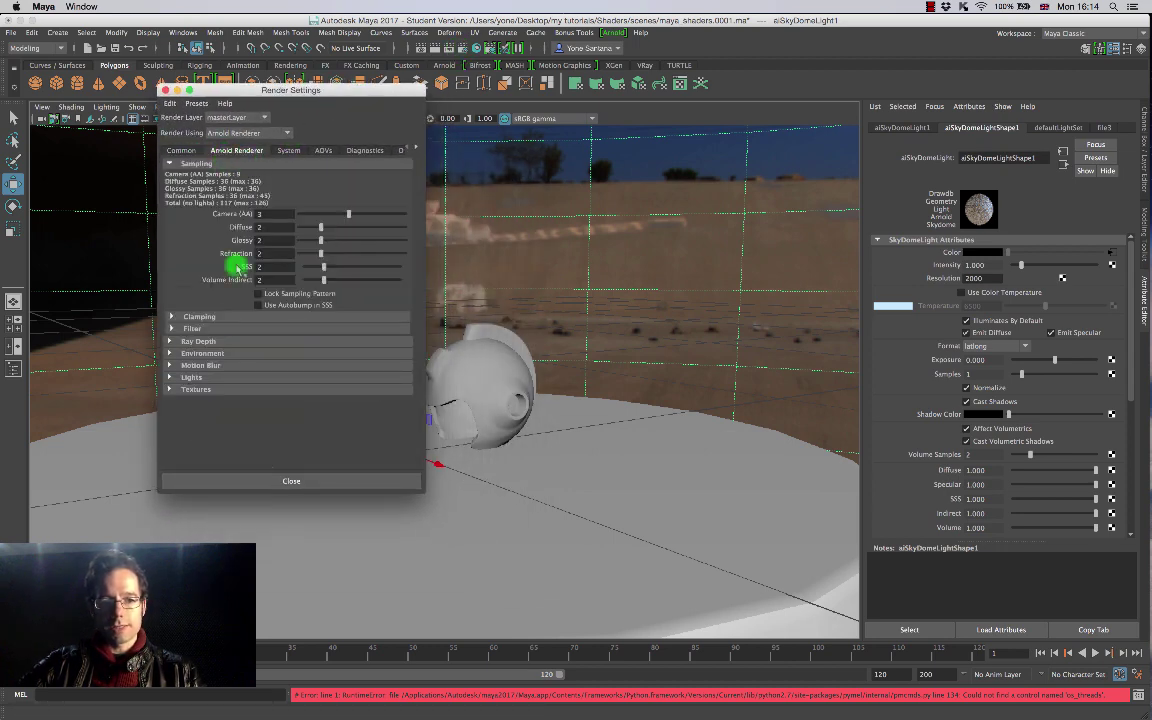
{"action": "left_click", "coordinate": [169, 354]}
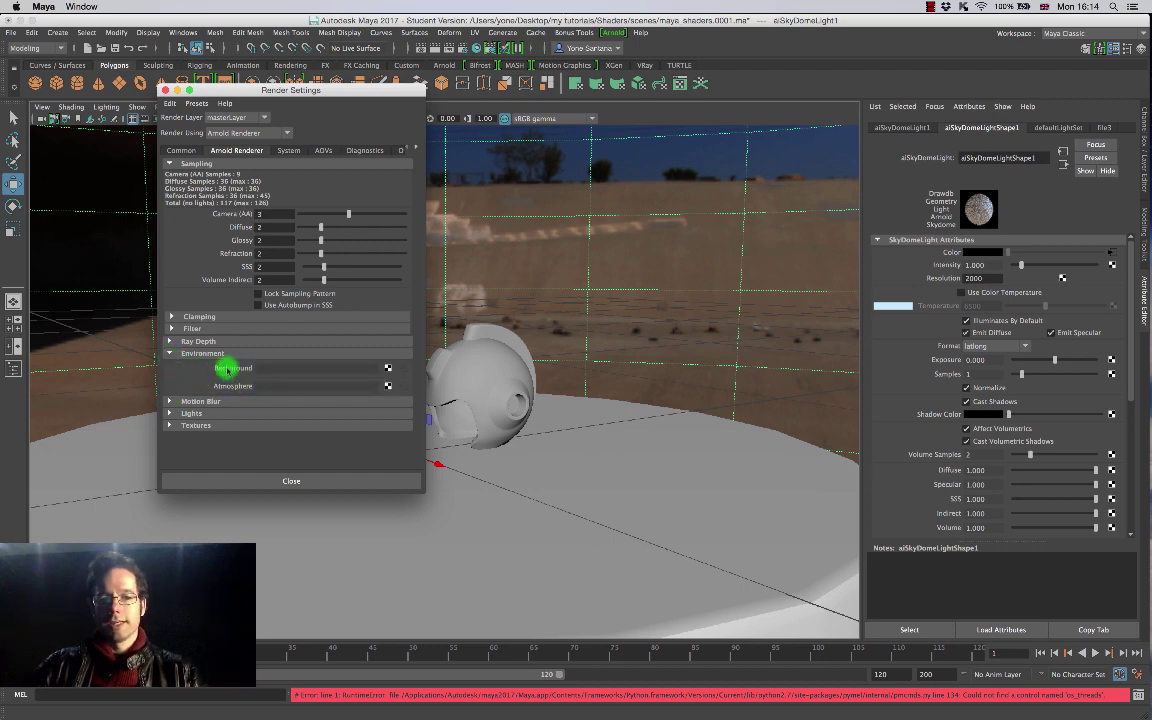
{"action": "left_click", "coordinate": [388, 371]}
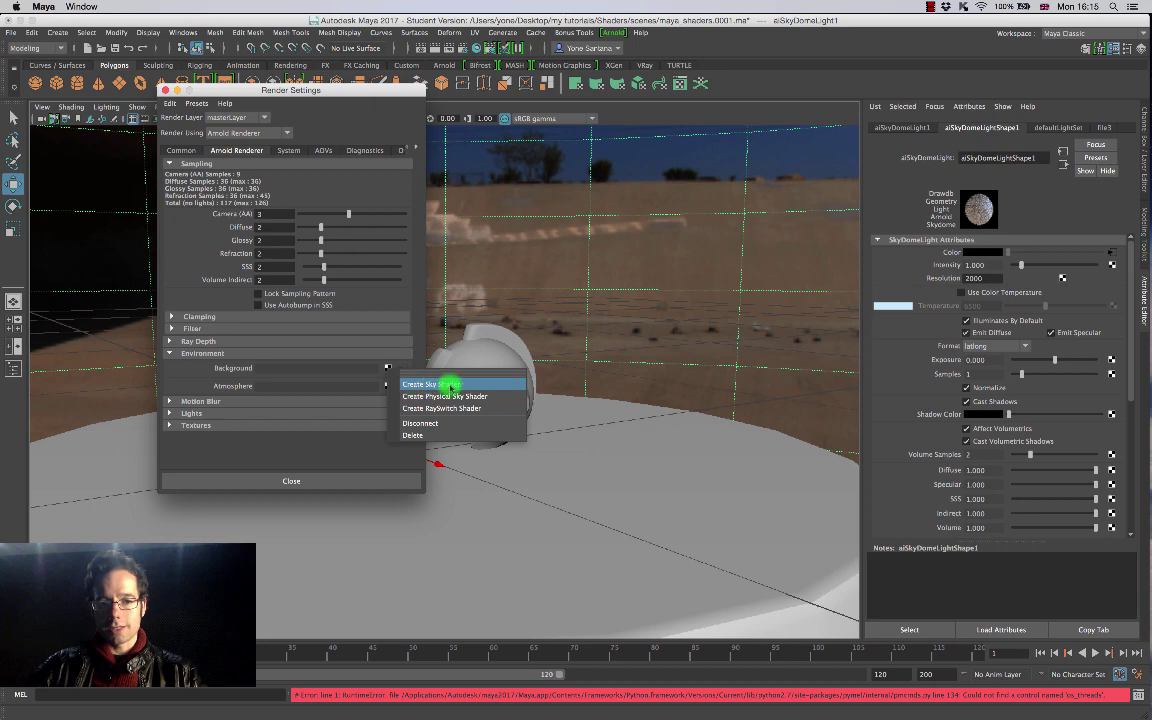
{"action": "left_click", "coordinate": [467, 385]}
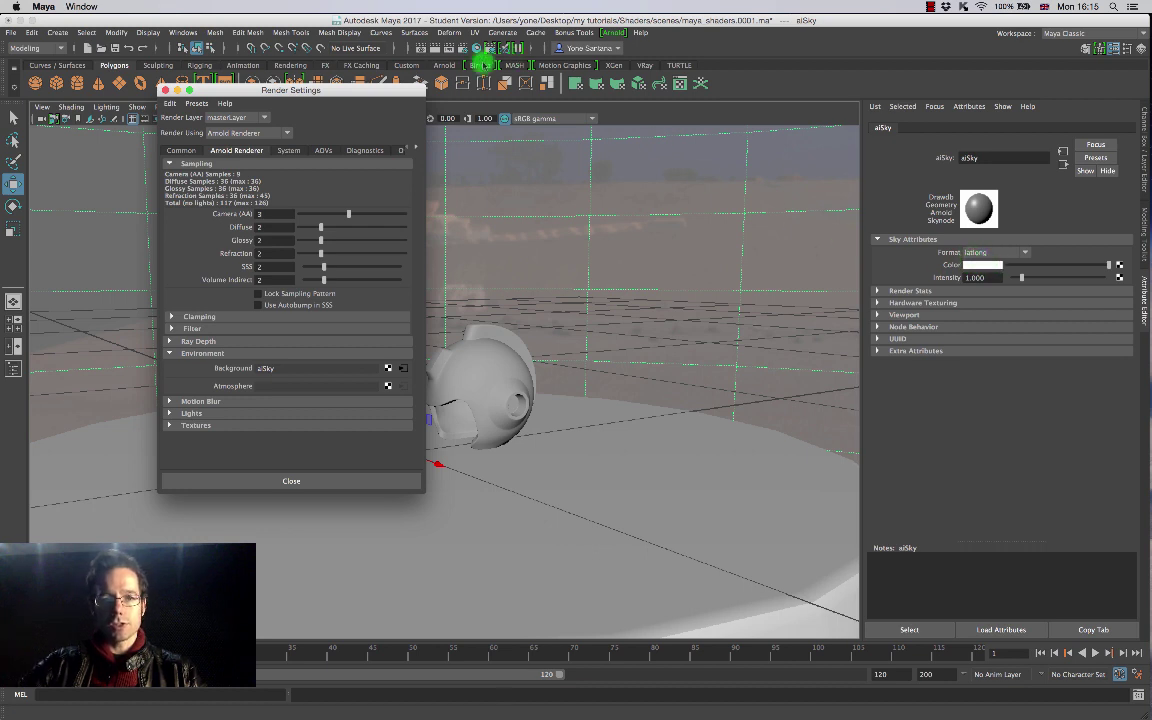
{"action": "left_click", "coordinate": [433, 48]}
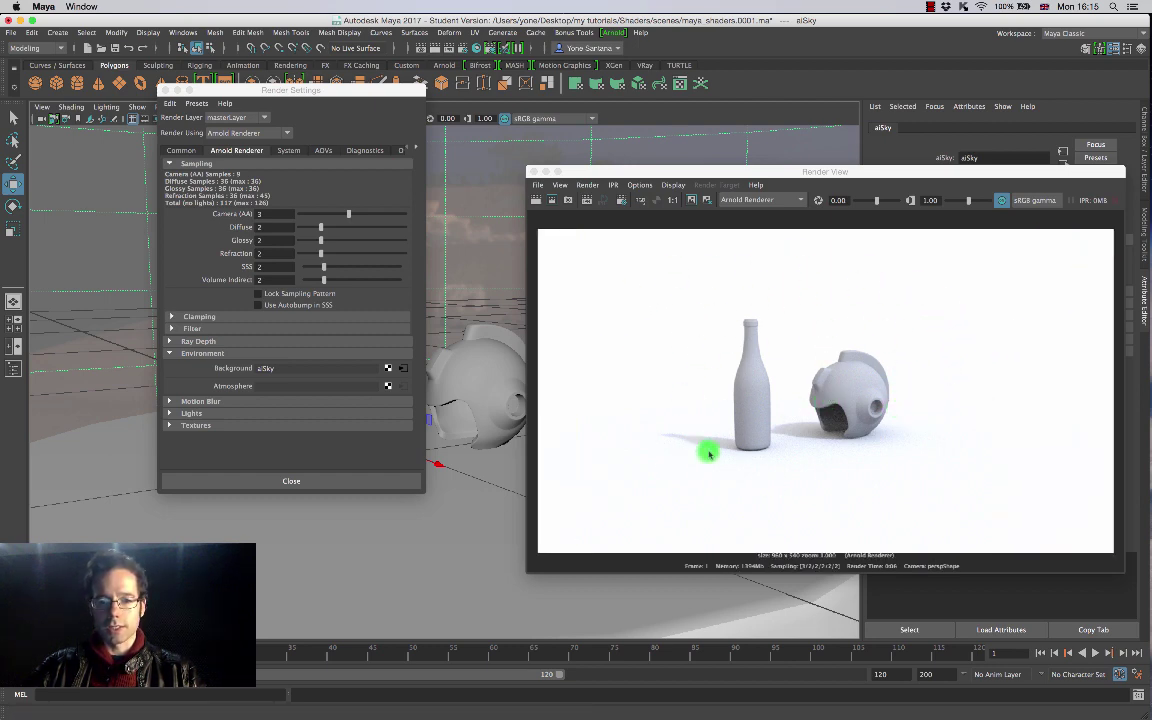
{"action": "left_click", "coordinate": [533, 172]}
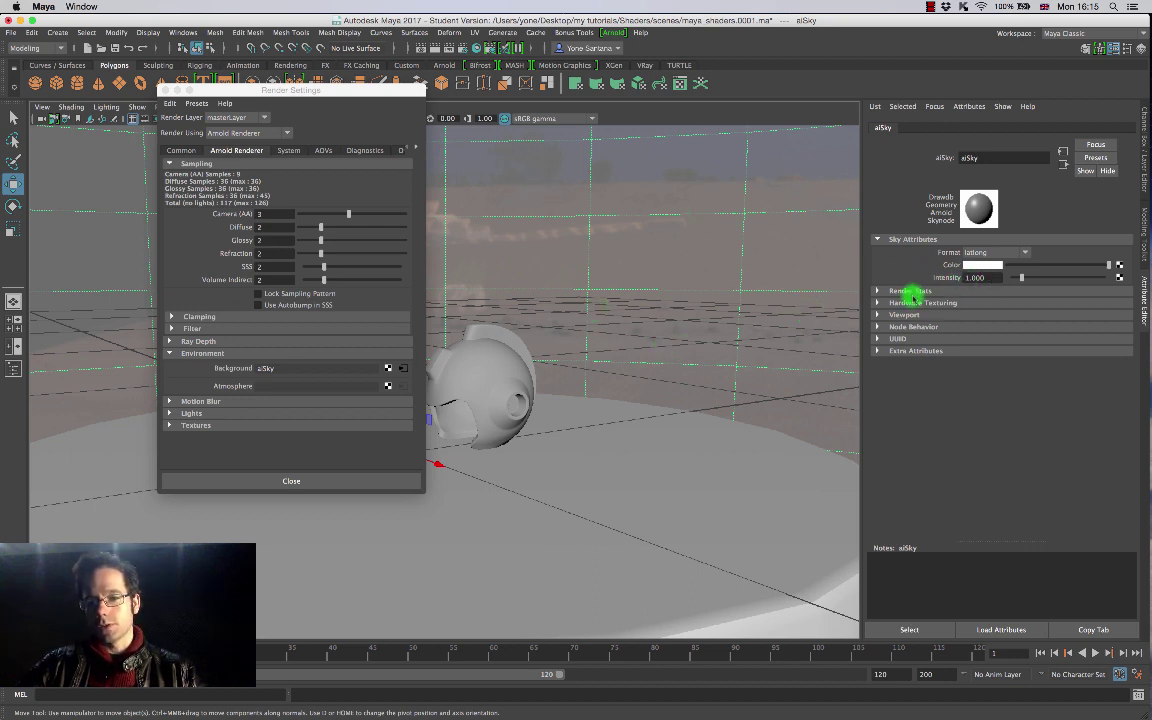
Step: Enable Visible in Reflections in aiSky Render Stats and shift the Render Settings window left
{"action": "left_click", "coordinate": [877, 290]}
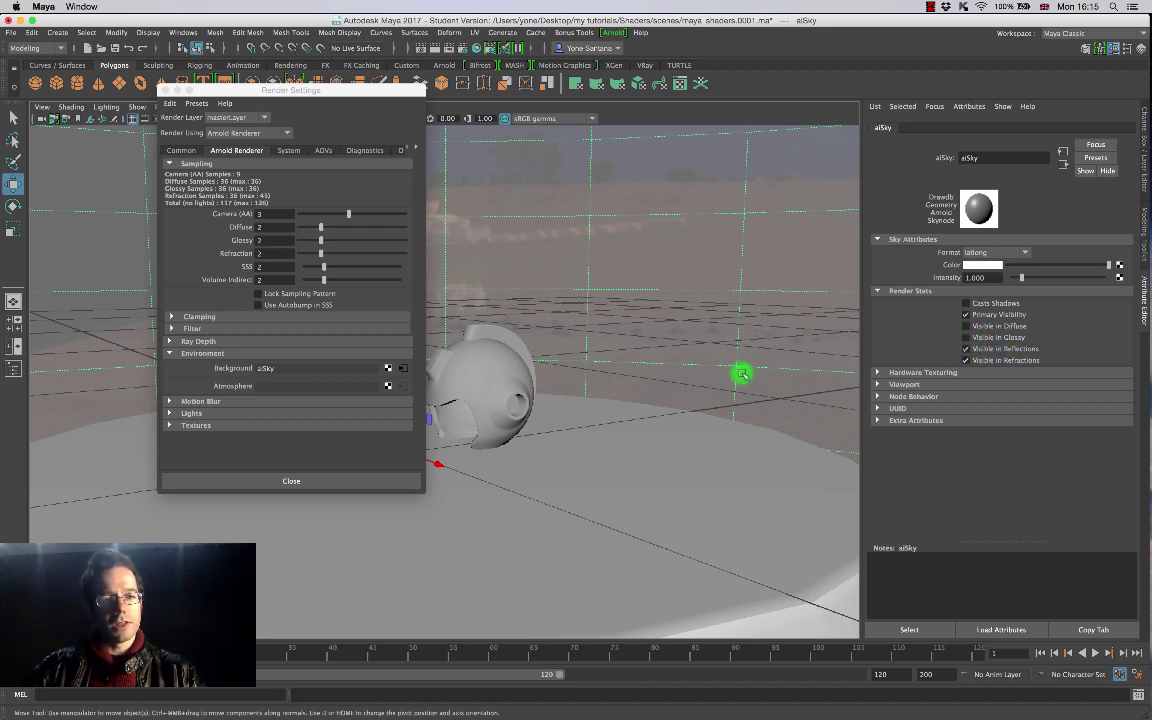
{"action": "left_click", "coordinate": [964, 352]}
{"action": "left_click", "coordinate": [381, 90]}
{"action": "left_click_drag", "start_coordinate": [288, 104], "coordinate": [249, 108]}
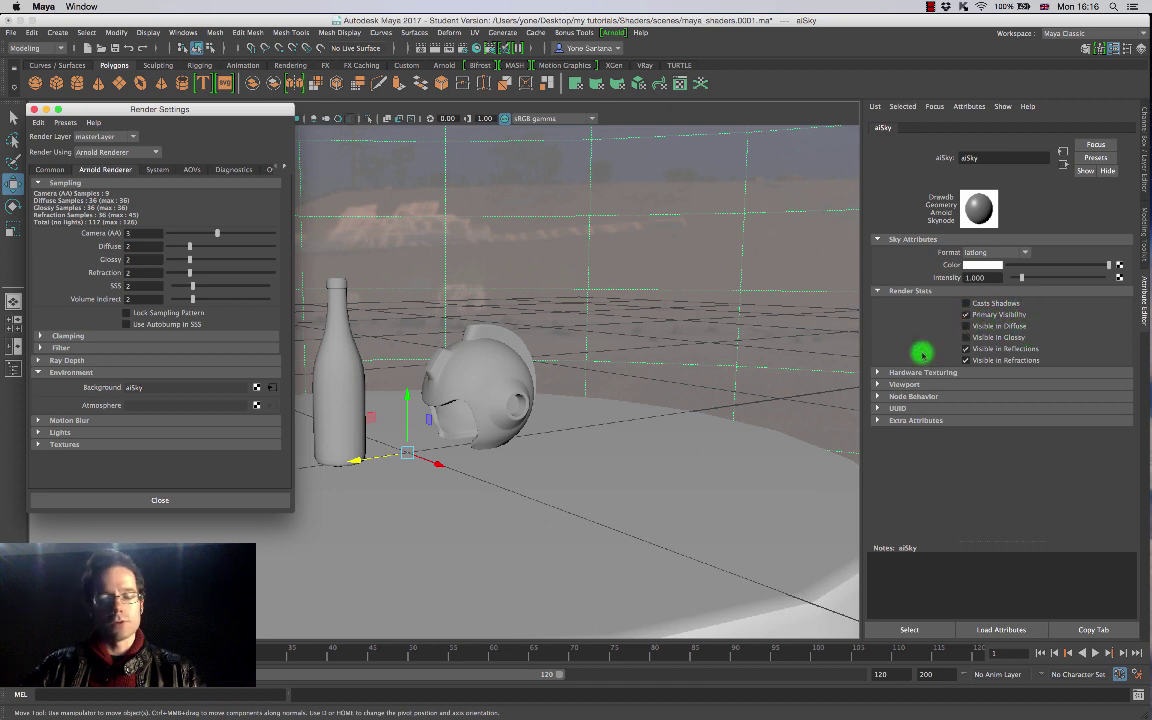
Step: Connect a new file texture (file4) loading Ditch-River_2k.hdr to the aiSky Color
{"action": "left_click", "coordinate": [877, 290]}
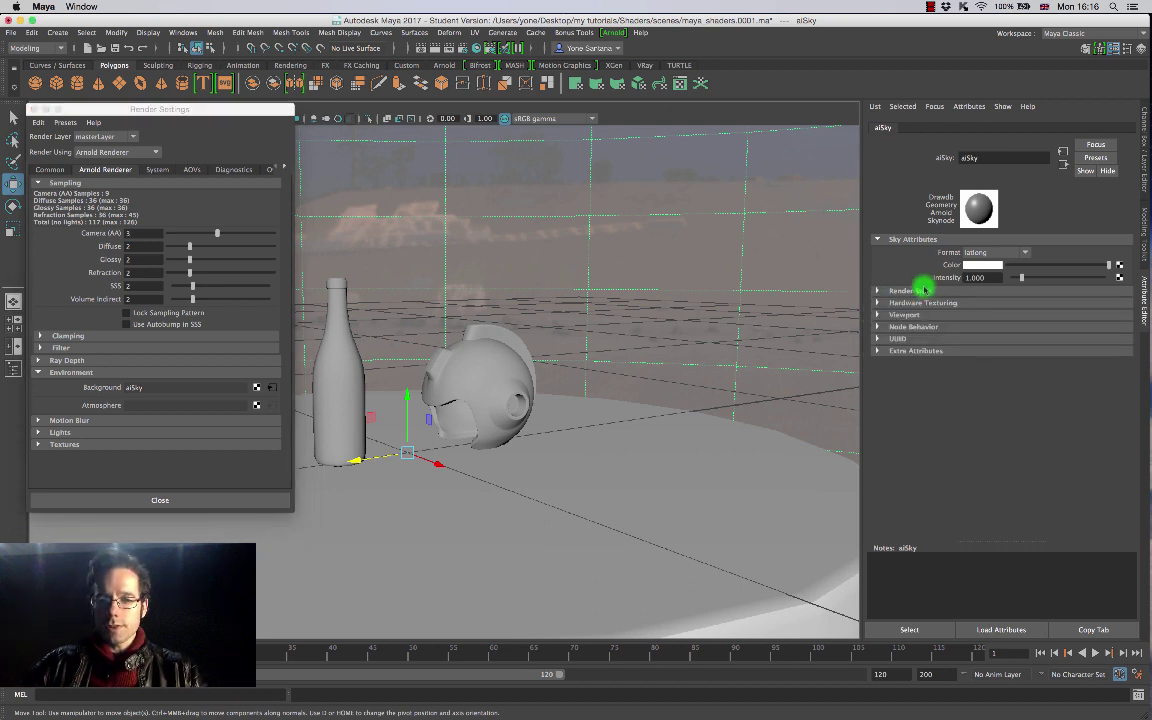
{"action": "left_click", "coordinate": [1119, 265]}
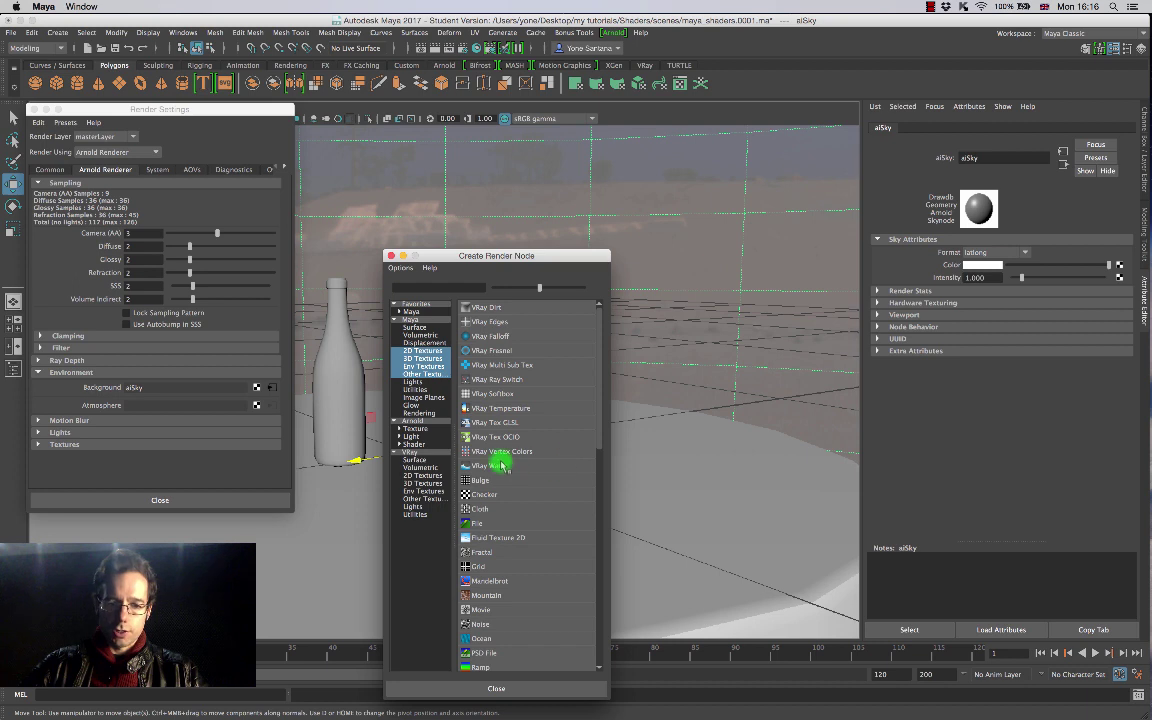
{"action": "scroll", "coordinate": [538, 428], "scroll_direction": "down", "scroll_amount": 3}
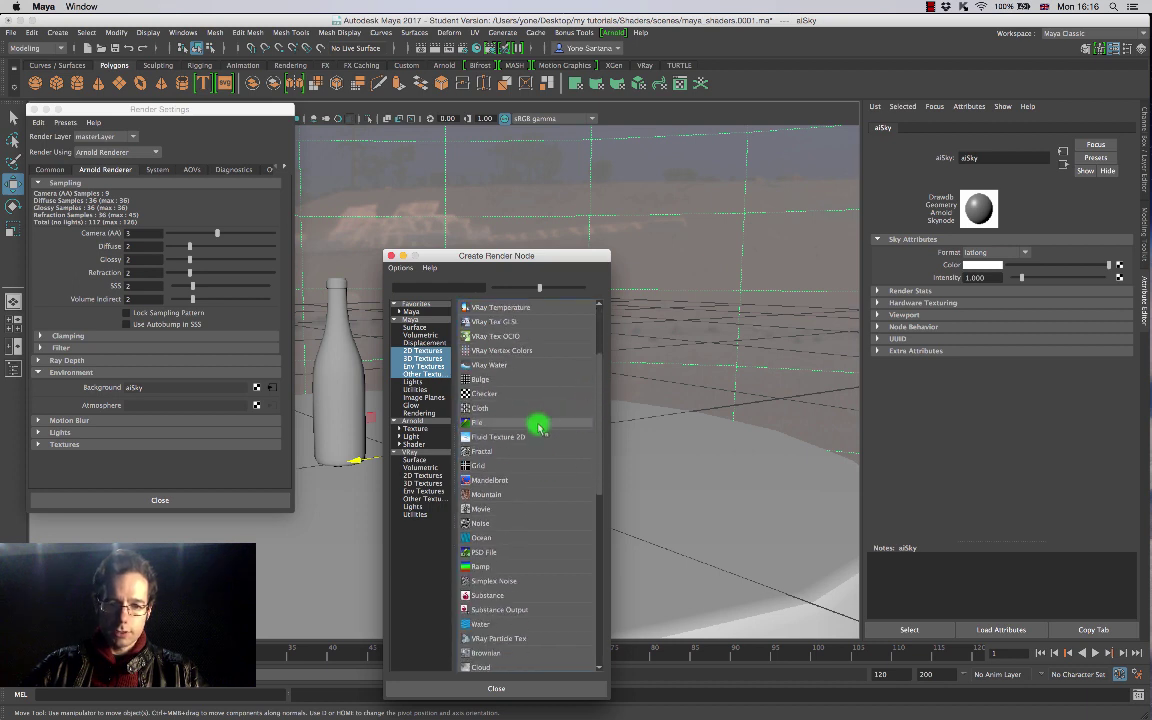
{"action": "left_click", "coordinate": [538, 428]}
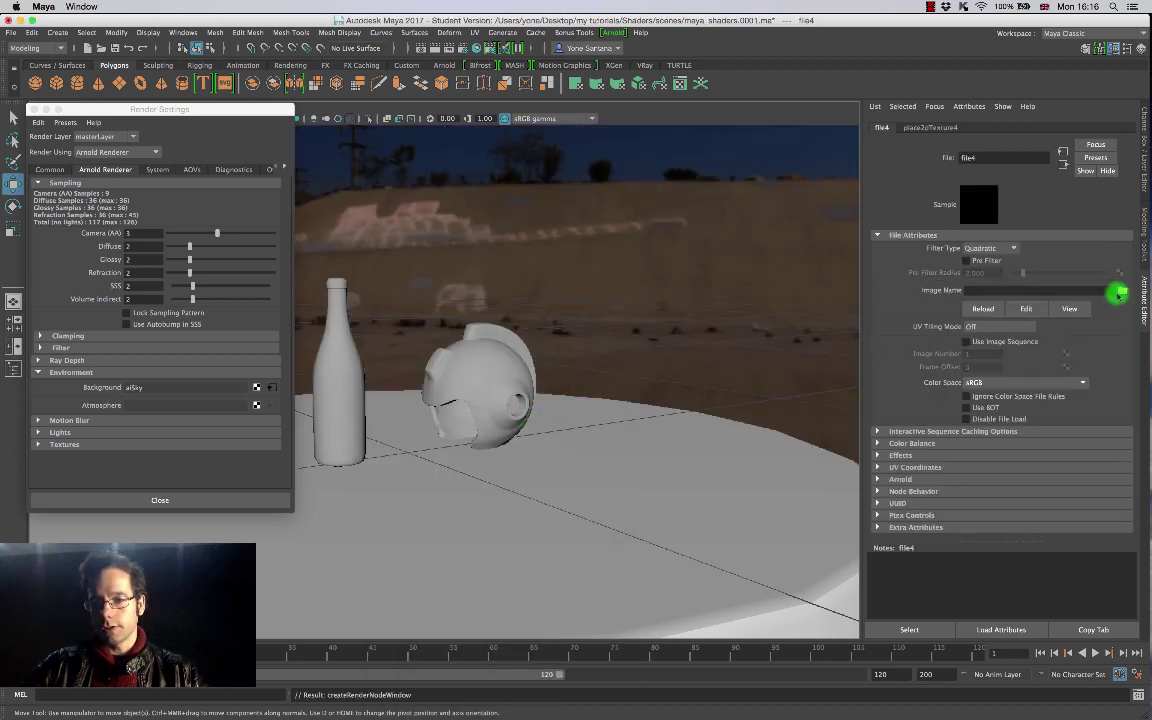
{"action": "left_click", "coordinate": [1122, 291]}
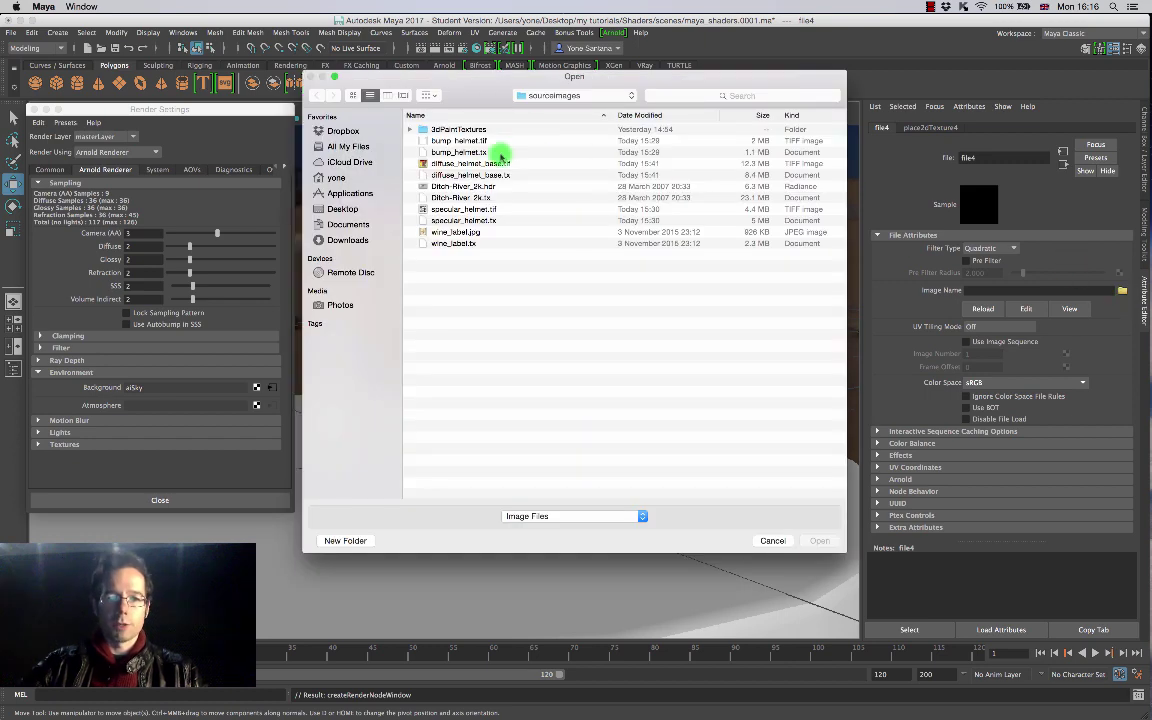
{"action": "left_click", "coordinate": [453, 186]}
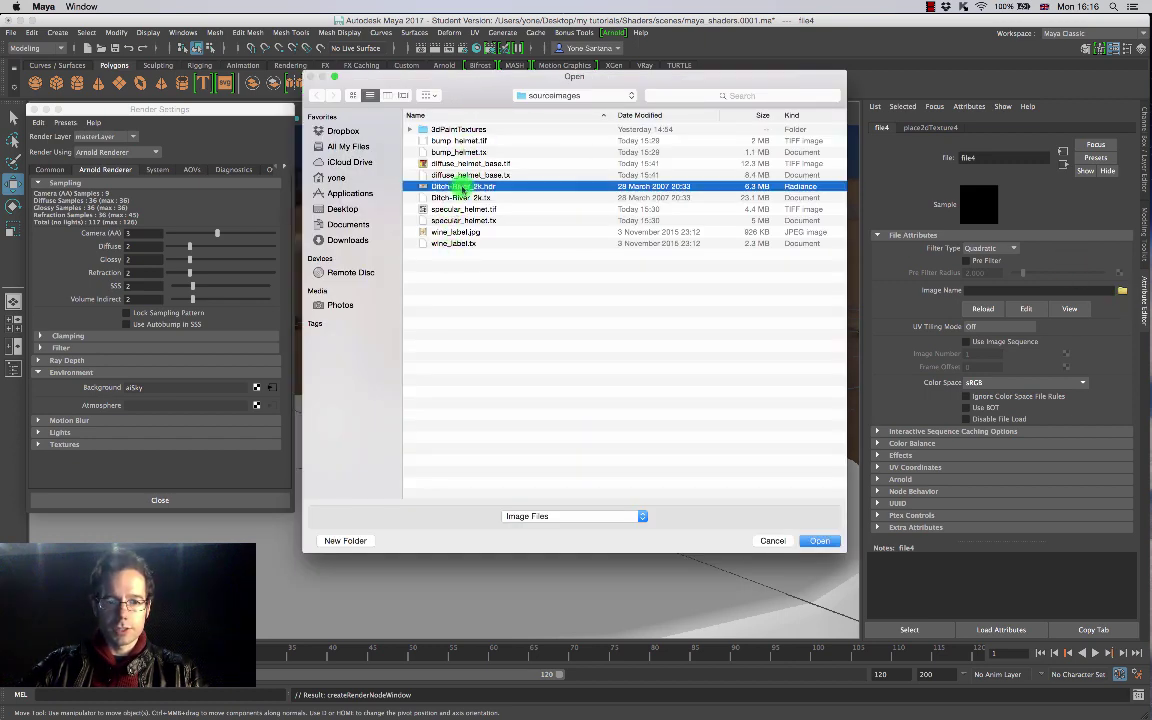
{"action": "left_click", "coordinate": [815, 540]}
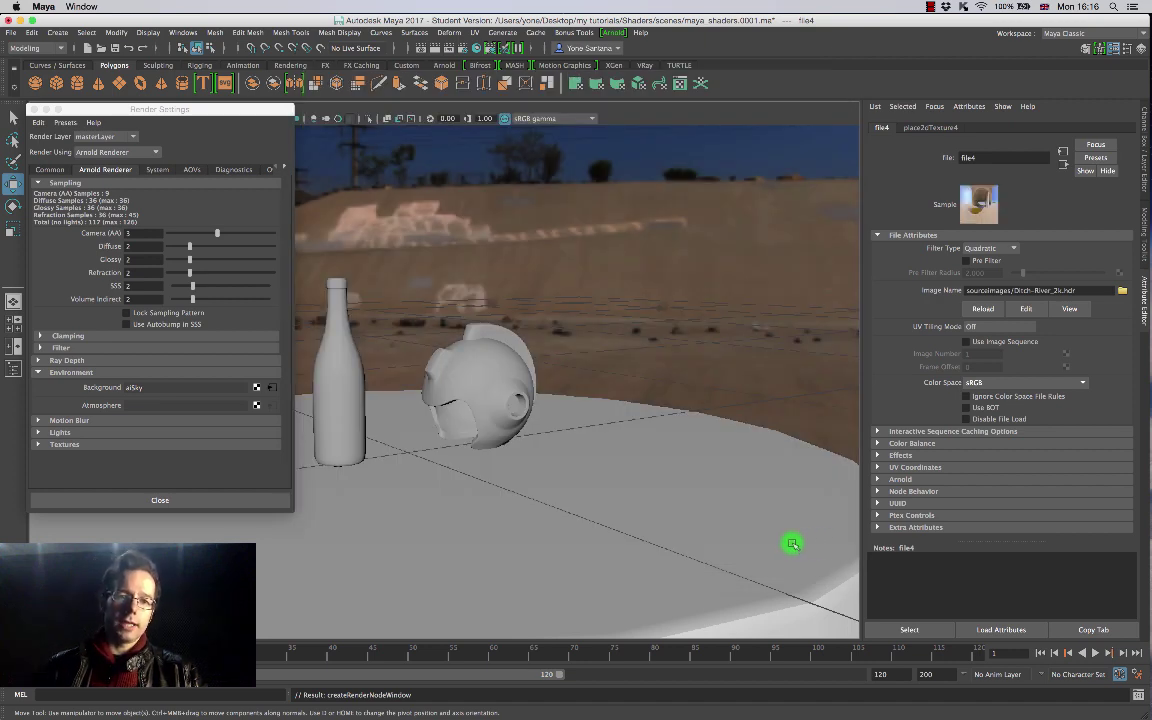
Step: Render the current frame with the aiSky river backdrop and drag Render View aside
{"action": "left_click", "coordinate": [436, 49]}
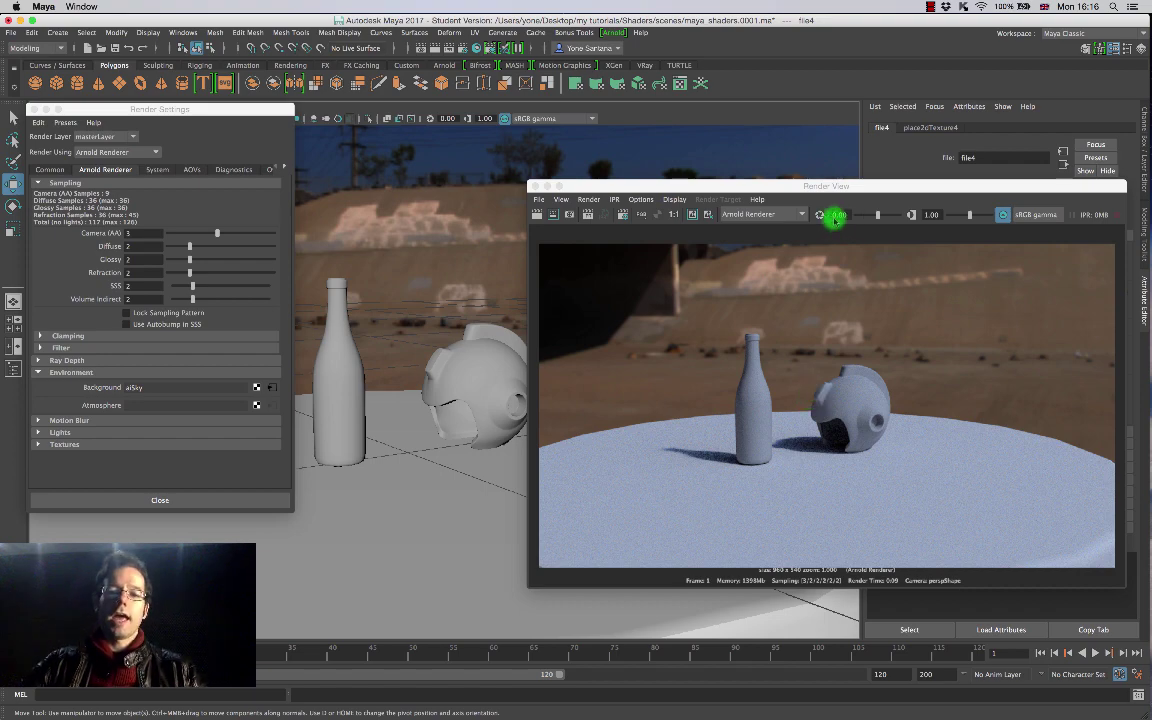
{"action": "left_click_drag", "start_coordinate": [864, 186], "coordinate": [362, 113]}
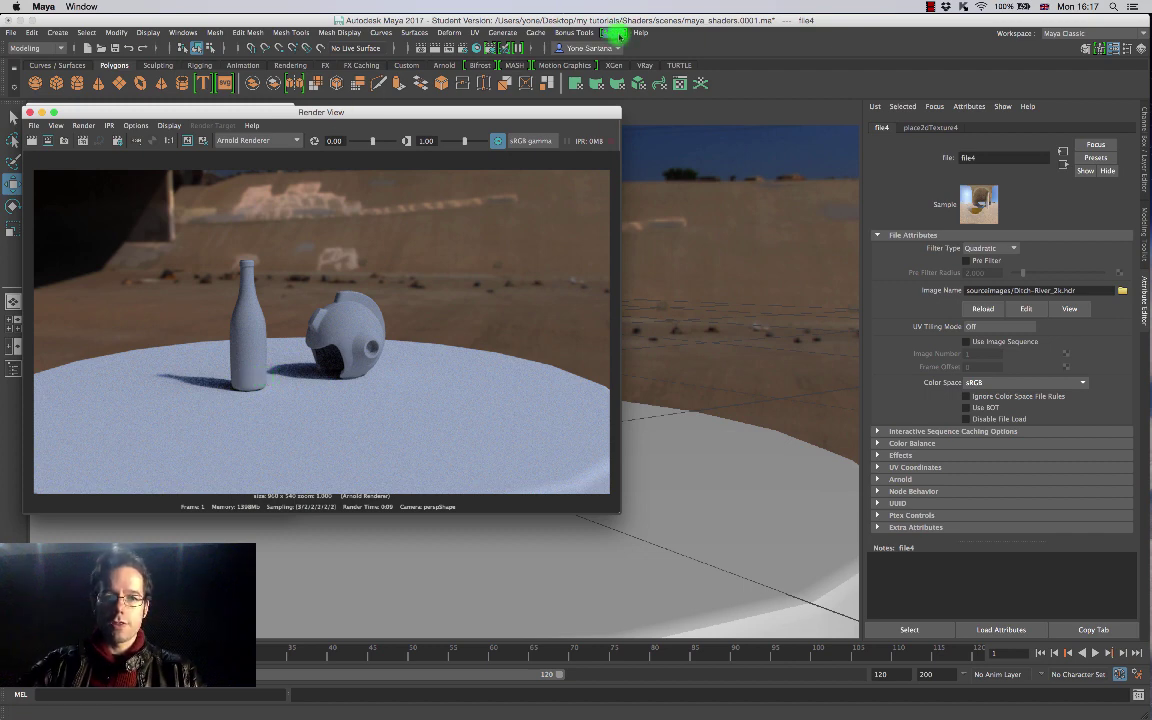
{"action": "left_click", "coordinate": [616, 33]}
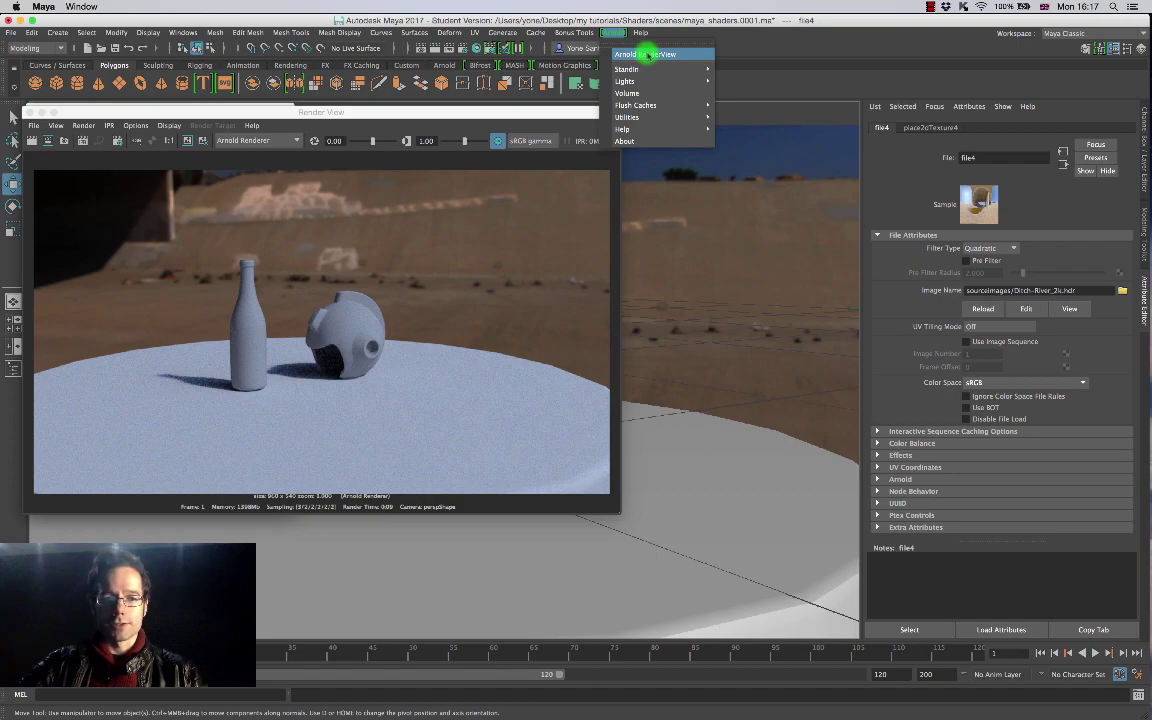
{"action": "left_click", "coordinate": [648, 54]}
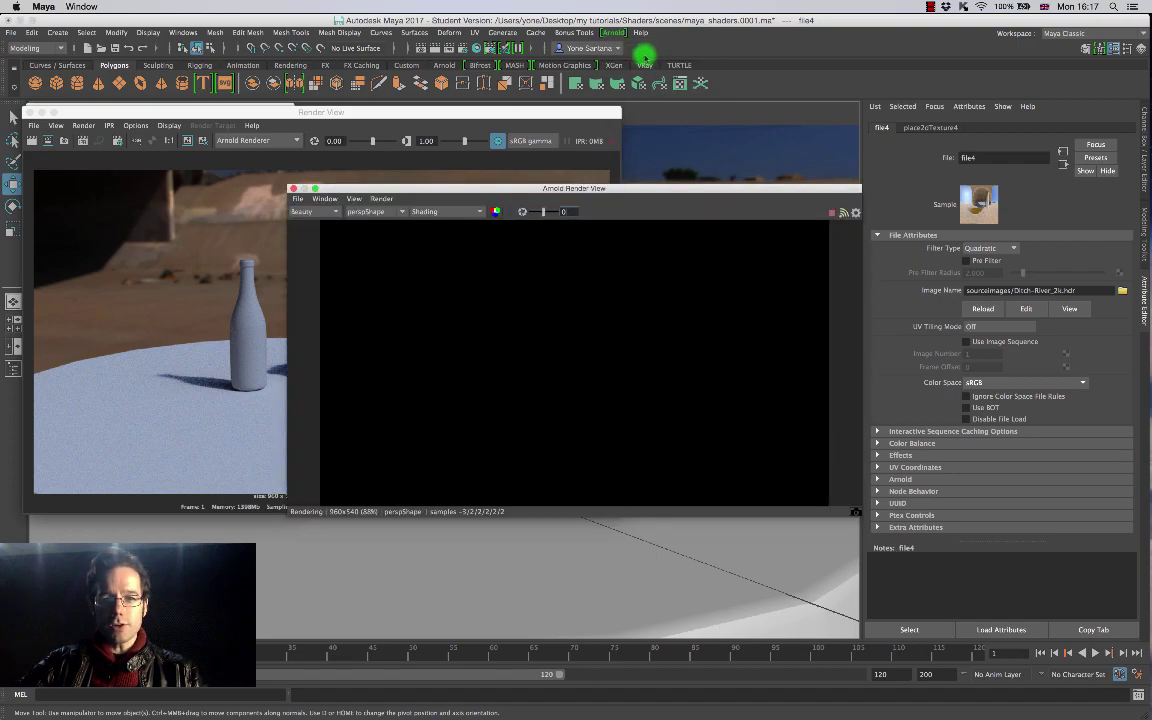
{"action": "left_click_drag", "start_coordinate": [558, 188], "coordinate": [789, 126]}
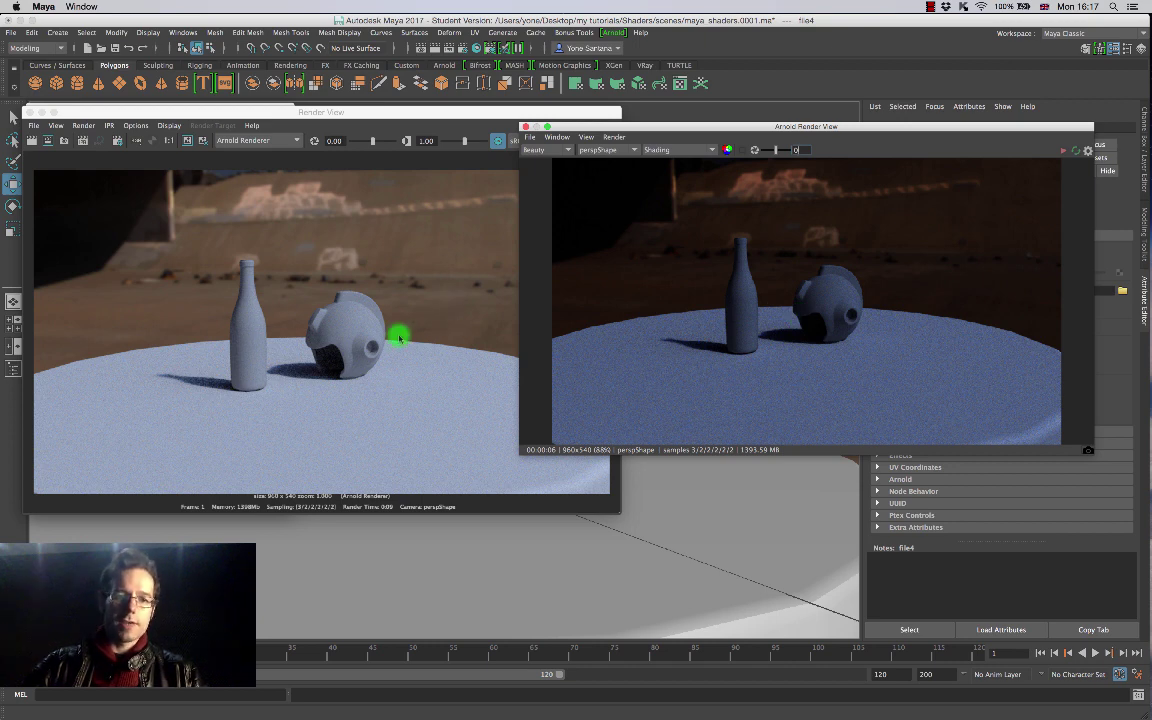
{"action": "left_click_drag", "start_coordinate": [681, 126], "coordinate": [786, 112]}
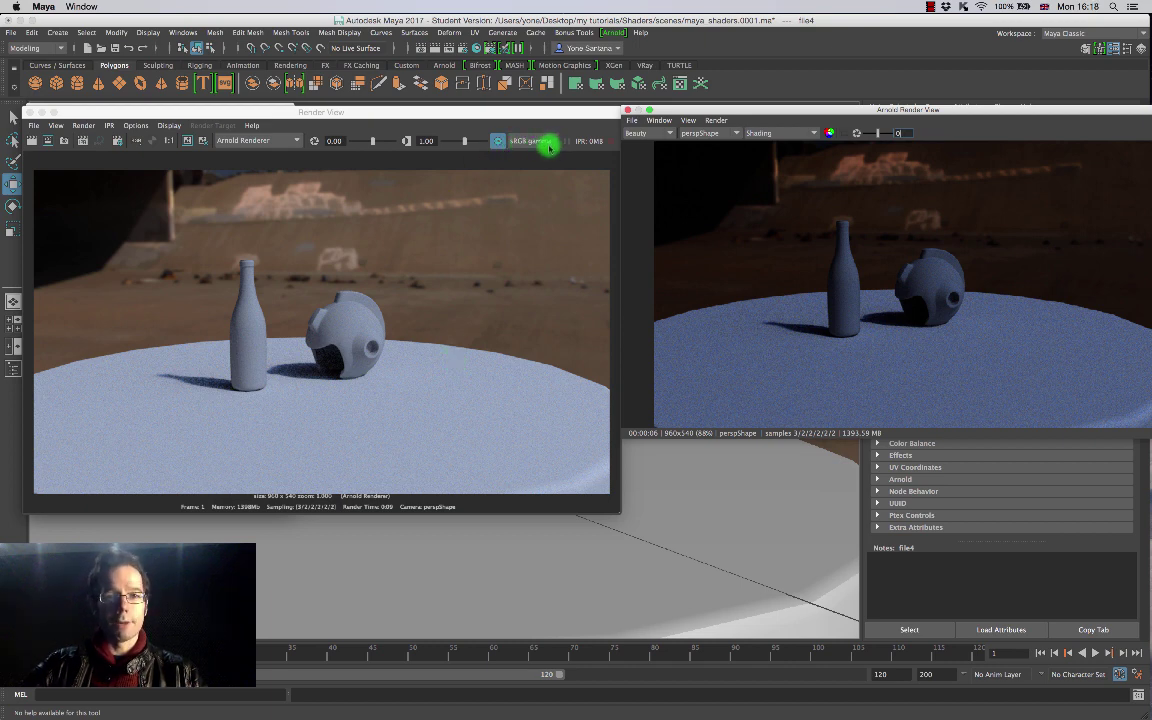
{"action": "left_click", "coordinate": [539, 142]}
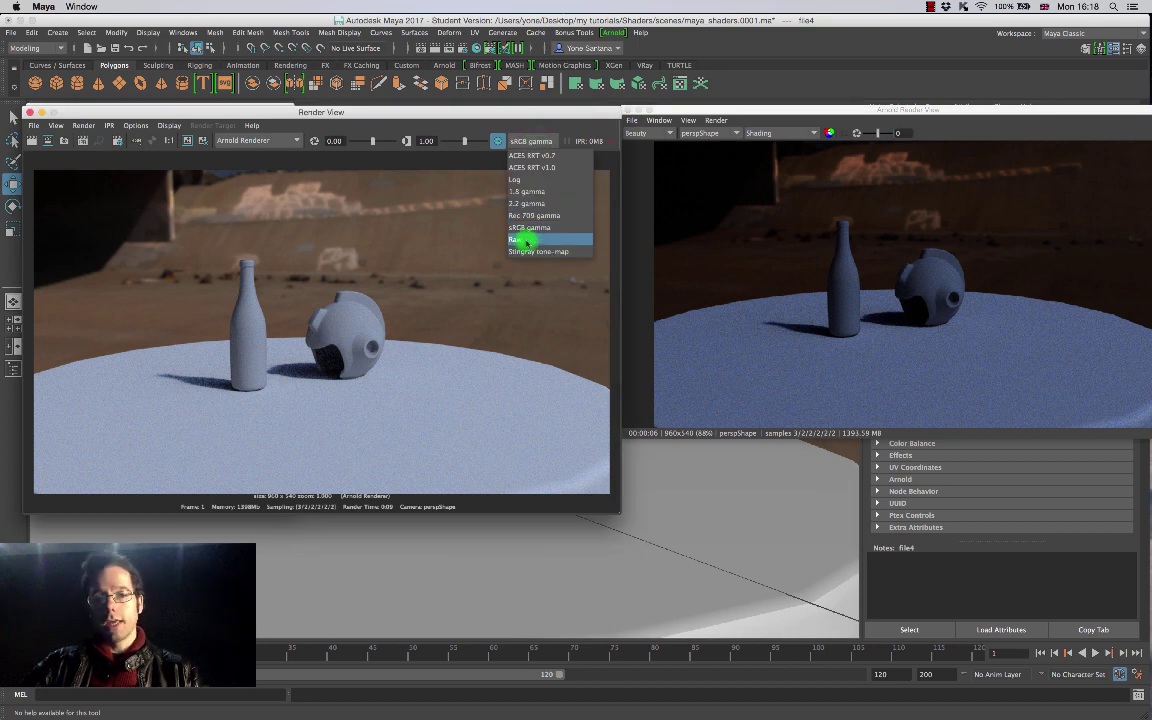
{"action": "left_click", "coordinate": [522, 241]}
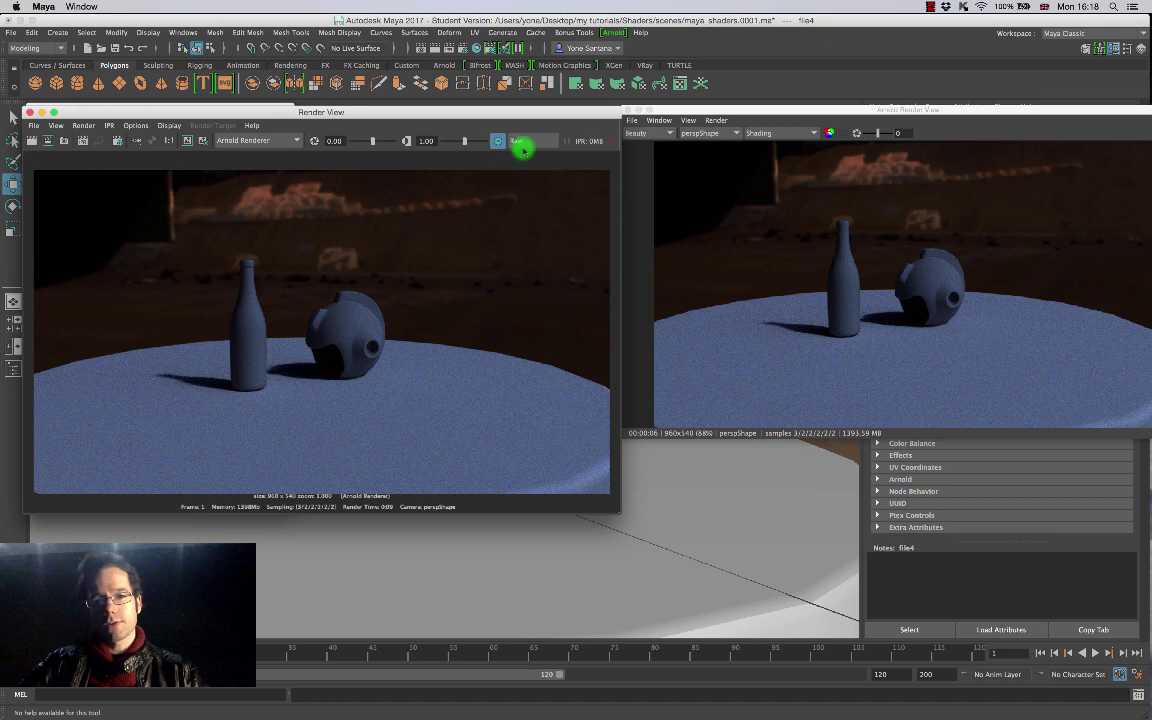
{"action": "left_click", "coordinate": [521, 143]}
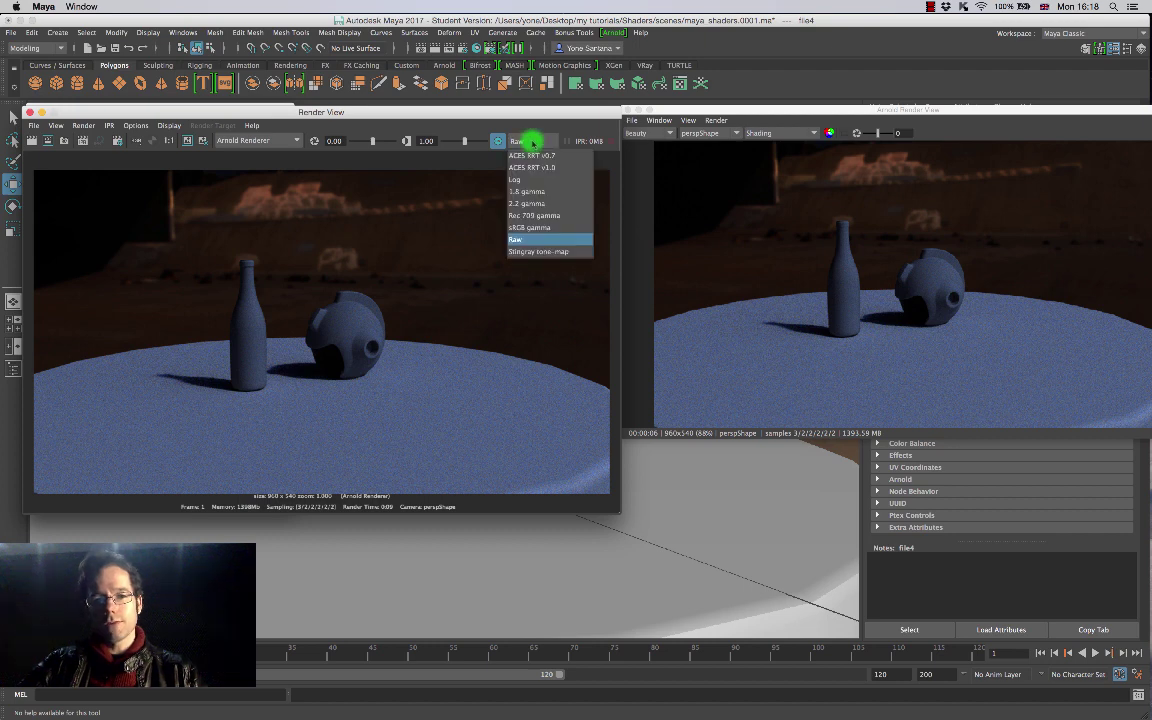
{"action": "left_click", "coordinate": [528, 227]}
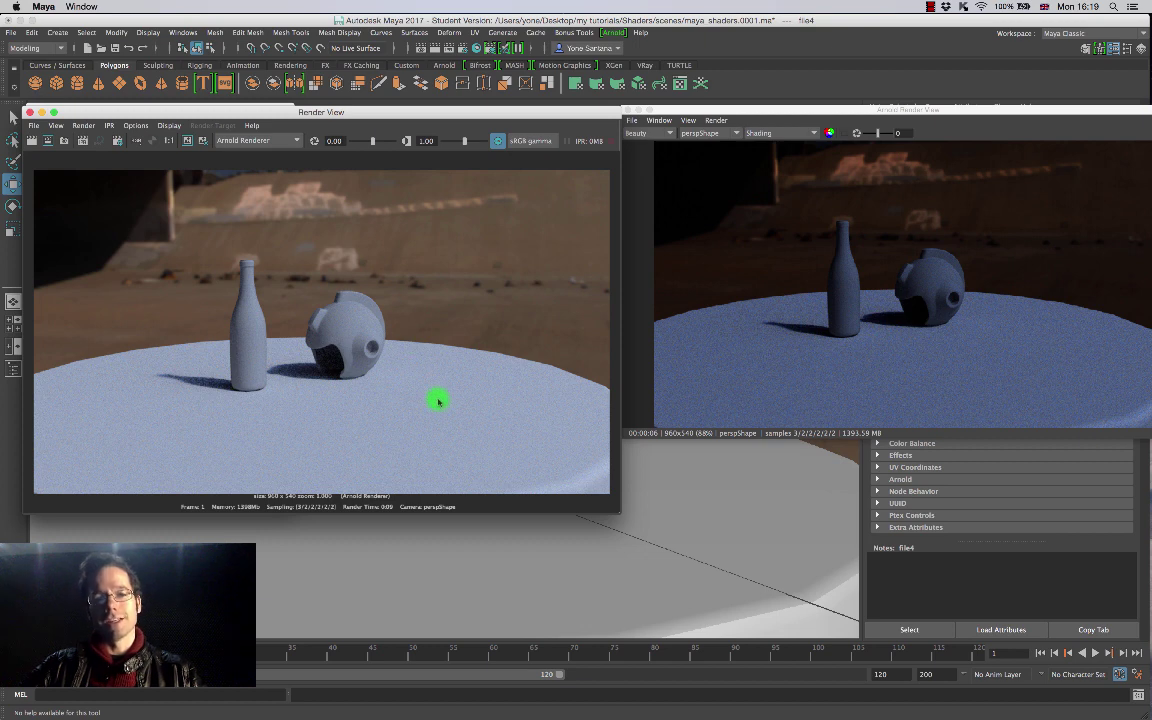
{"action": "left_click", "coordinate": [527, 141]}
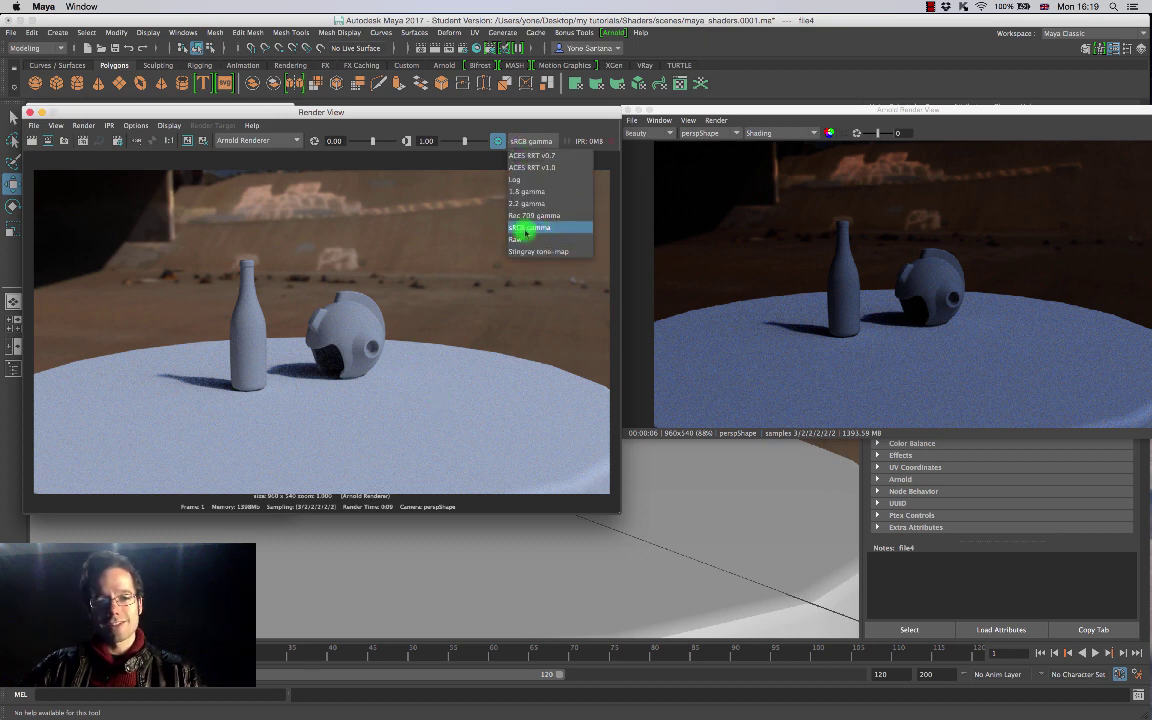
{"action": "left_click", "coordinate": [543, 228]}
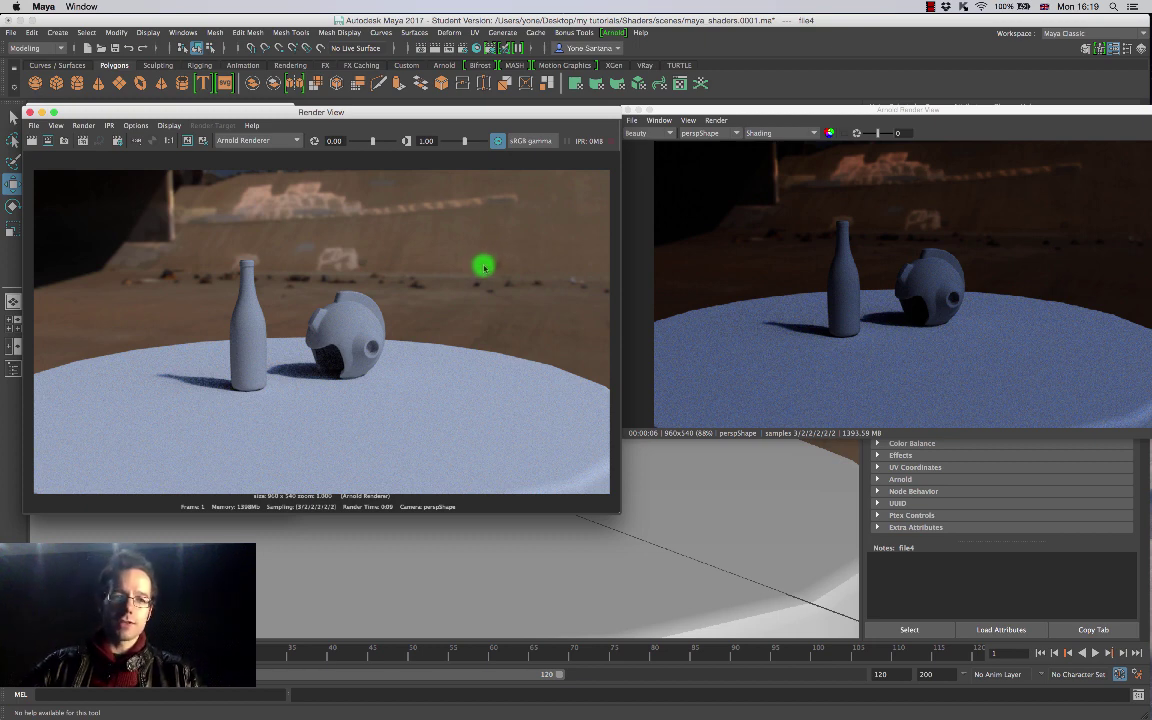
Step: Open Render View's Save Image options to compare Save Raw and Save Color-Managed Image
{"action": "left_click", "coordinate": [33, 125]}
{"action": "left_click", "coordinate": [188, 160]}
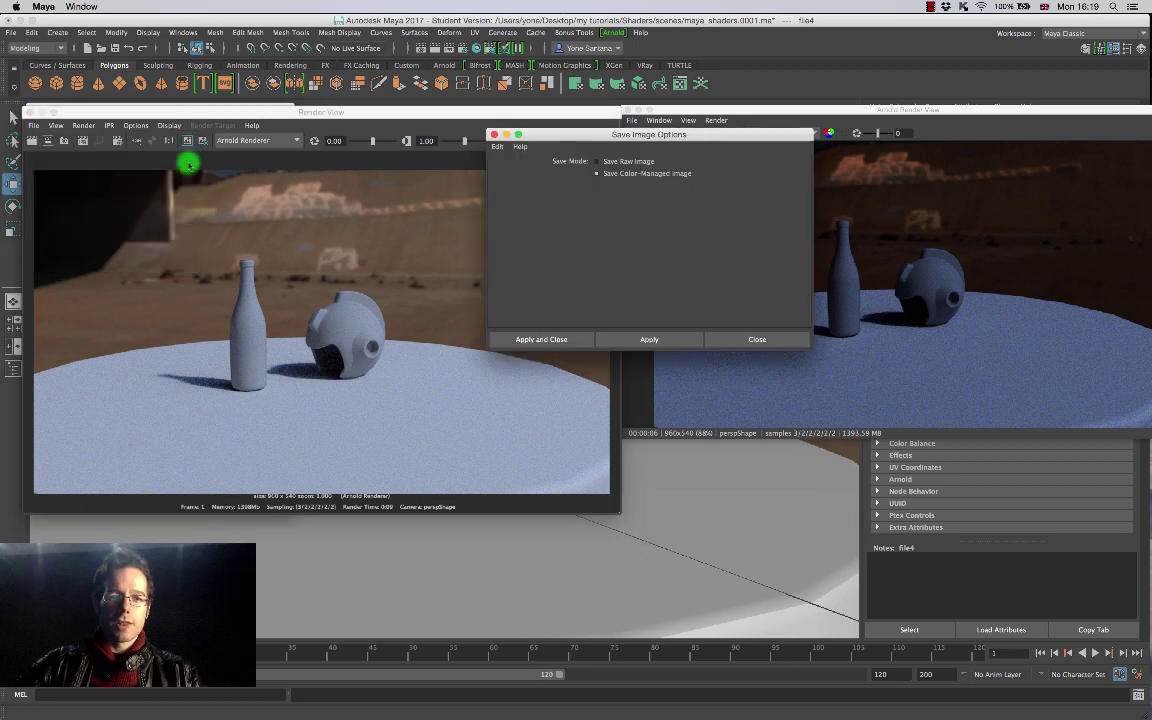
{"action": "left_click_drag", "start_coordinate": [553, 136], "coordinate": [475, 82]}
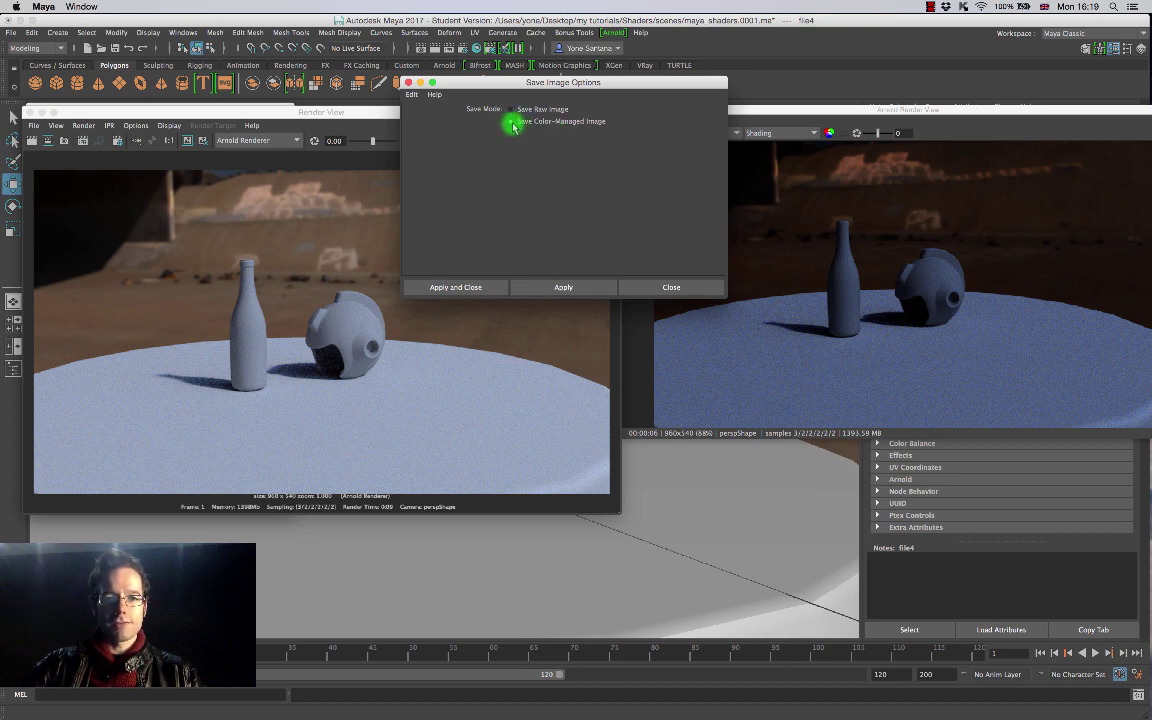
{"action": "left_click_drag", "start_coordinate": [531, 83], "coordinate": [533, 83]}
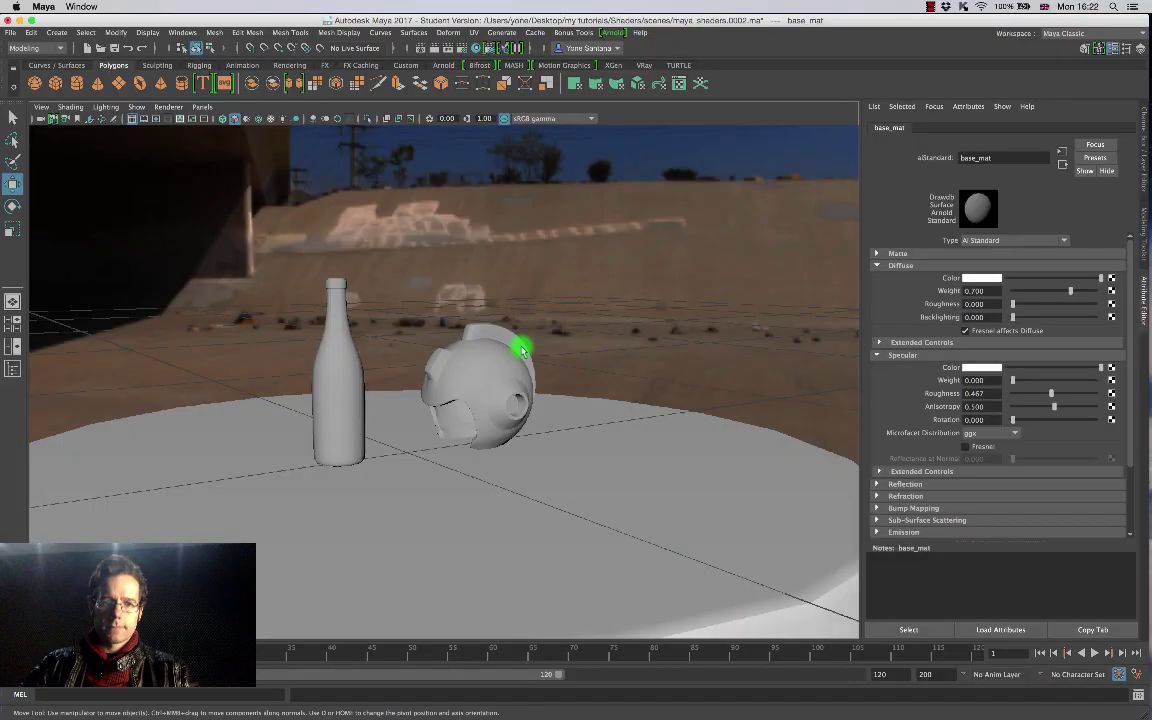
Step: Select the wine bottle and open Hypershade from Windows > Rendering Editors
{"action": "left_click", "coordinate": [343, 381]}
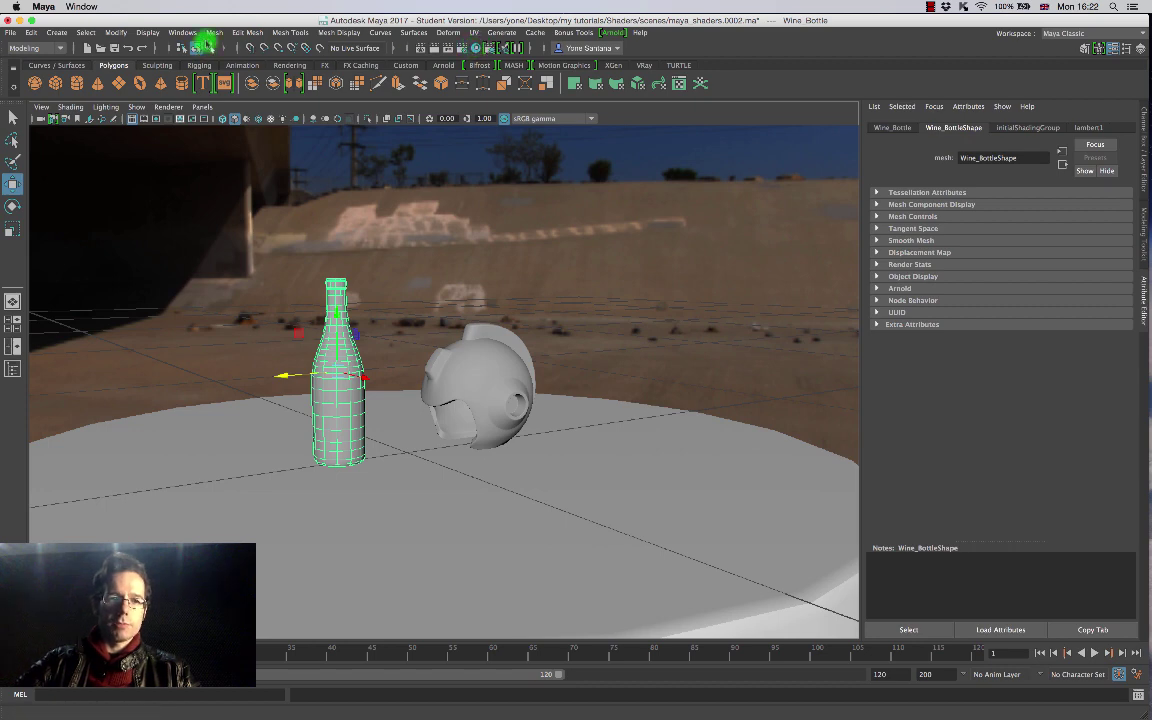
{"action": "left_click", "coordinate": [183, 32]}
{"action": "mouse_move", "coordinate": [220, 112]}
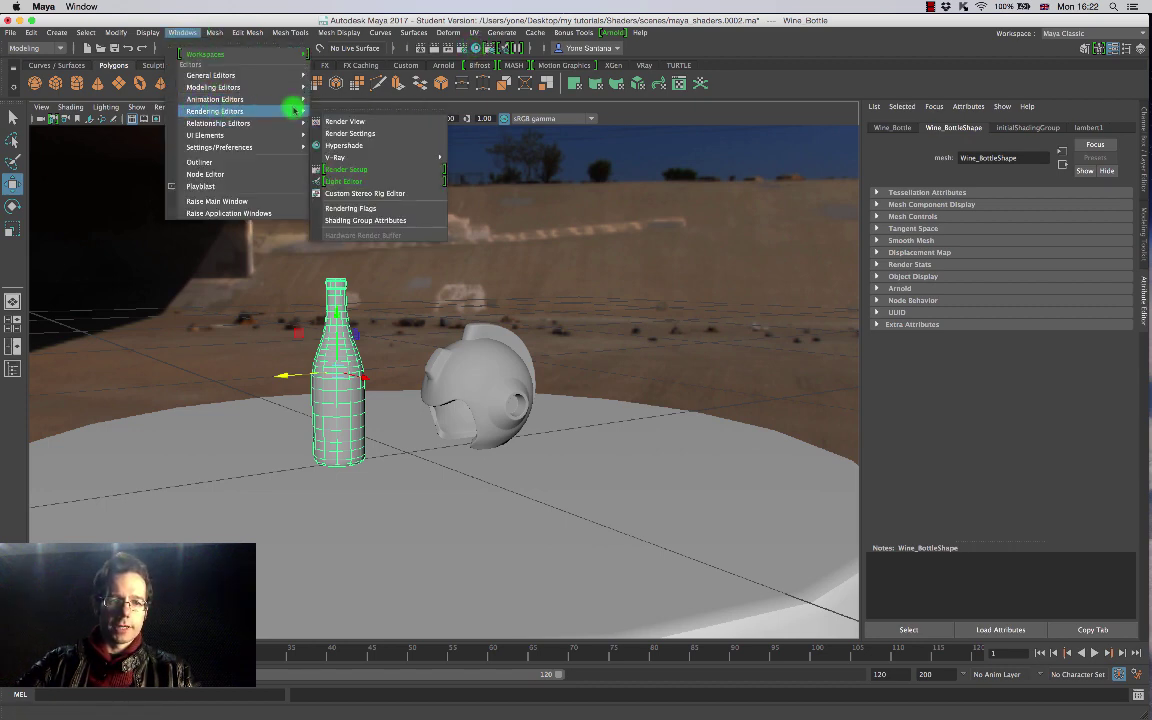
{"action": "left_click", "coordinate": [322, 146]}
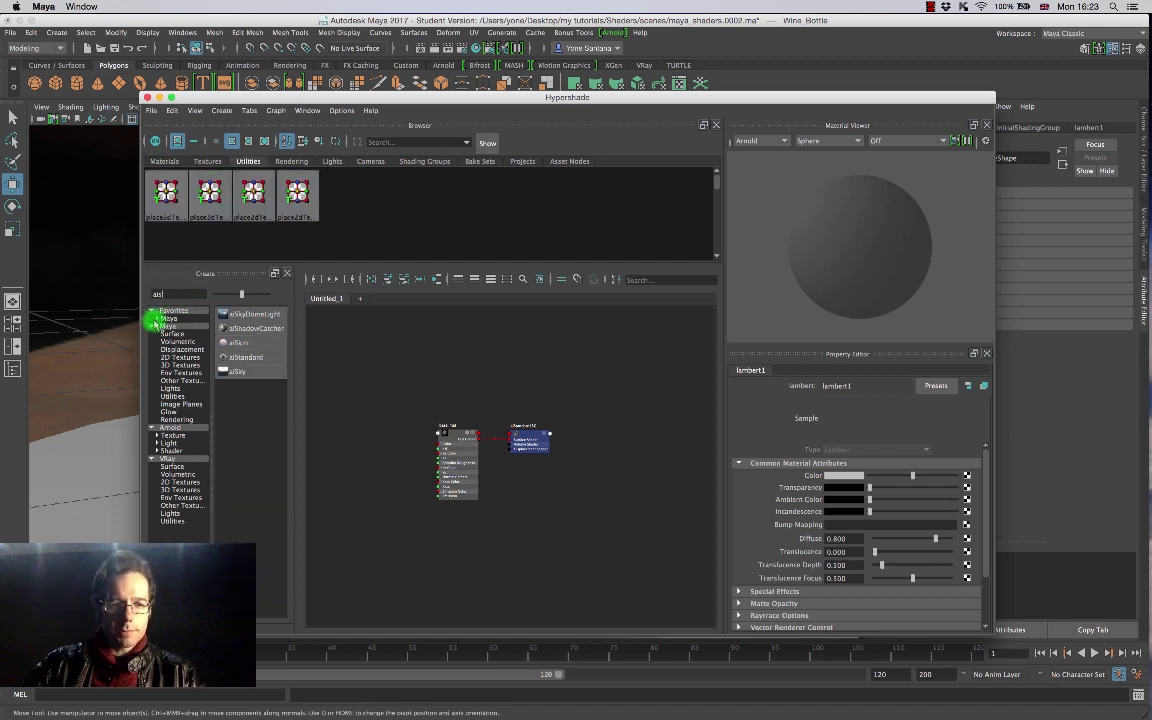
Step: Create an aiStandard shader, show it in the Materials list, and rename it Glass
{"action": "left_click", "coordinate": [248, 357]}
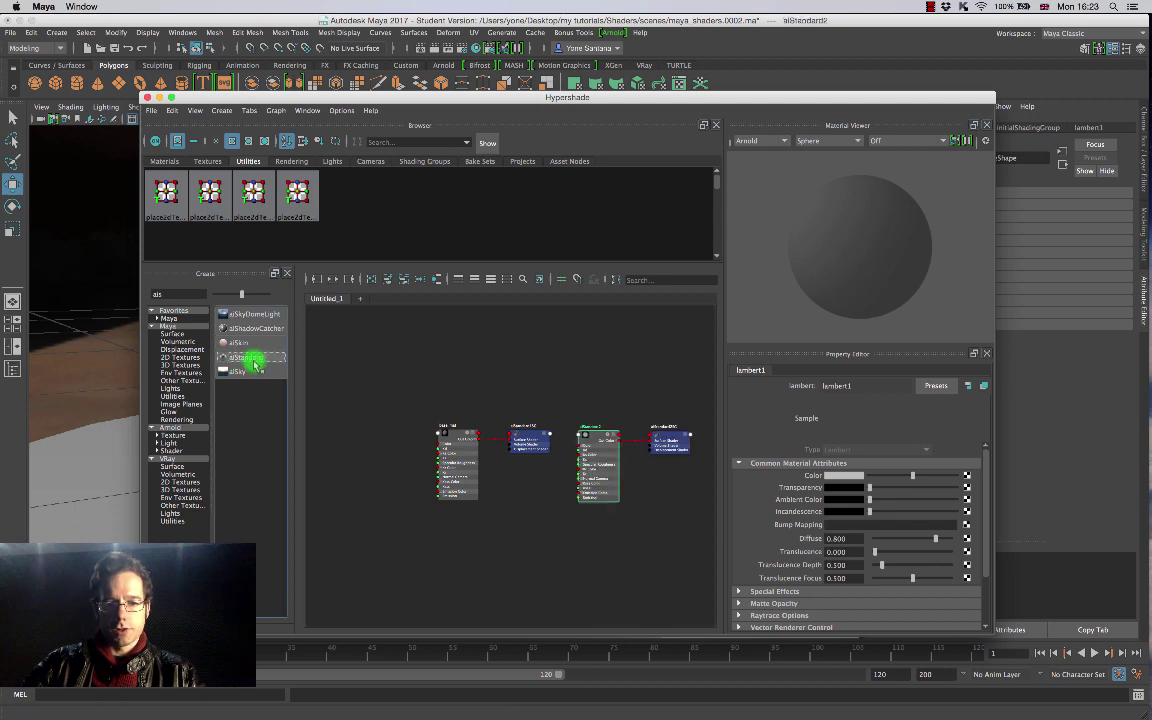
{"action": "left_click", "coordinate": [320, 280]}
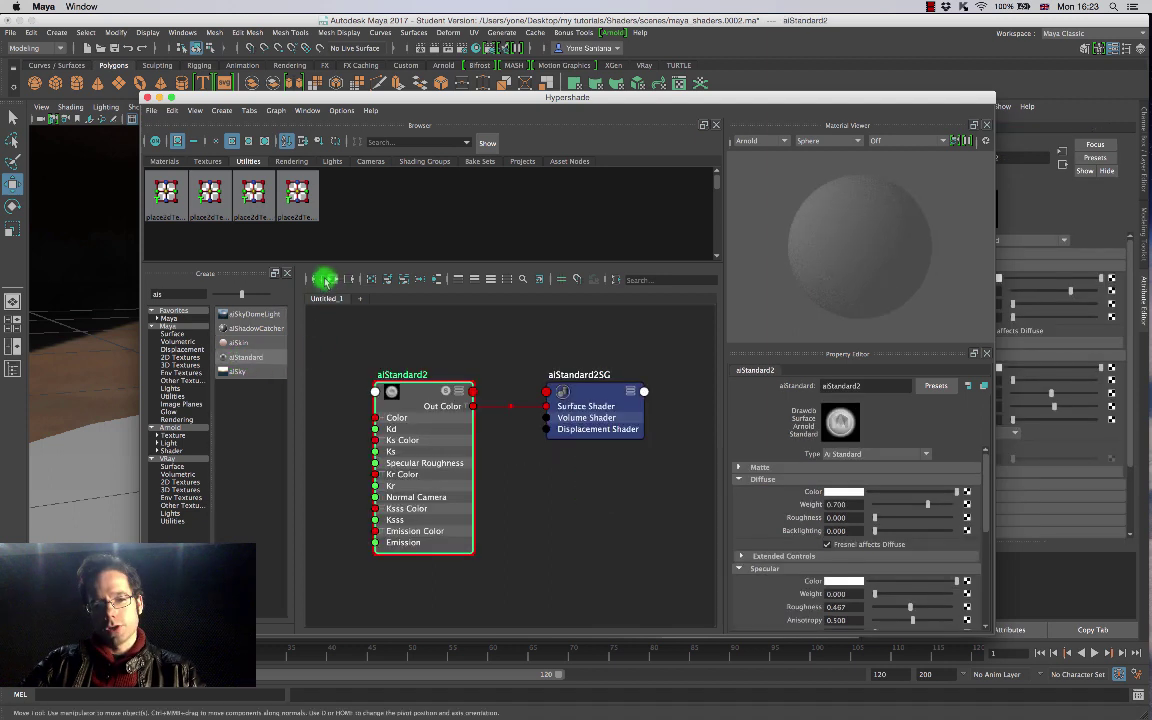
{"action": "left_click", "coordinate": [164, 161]}
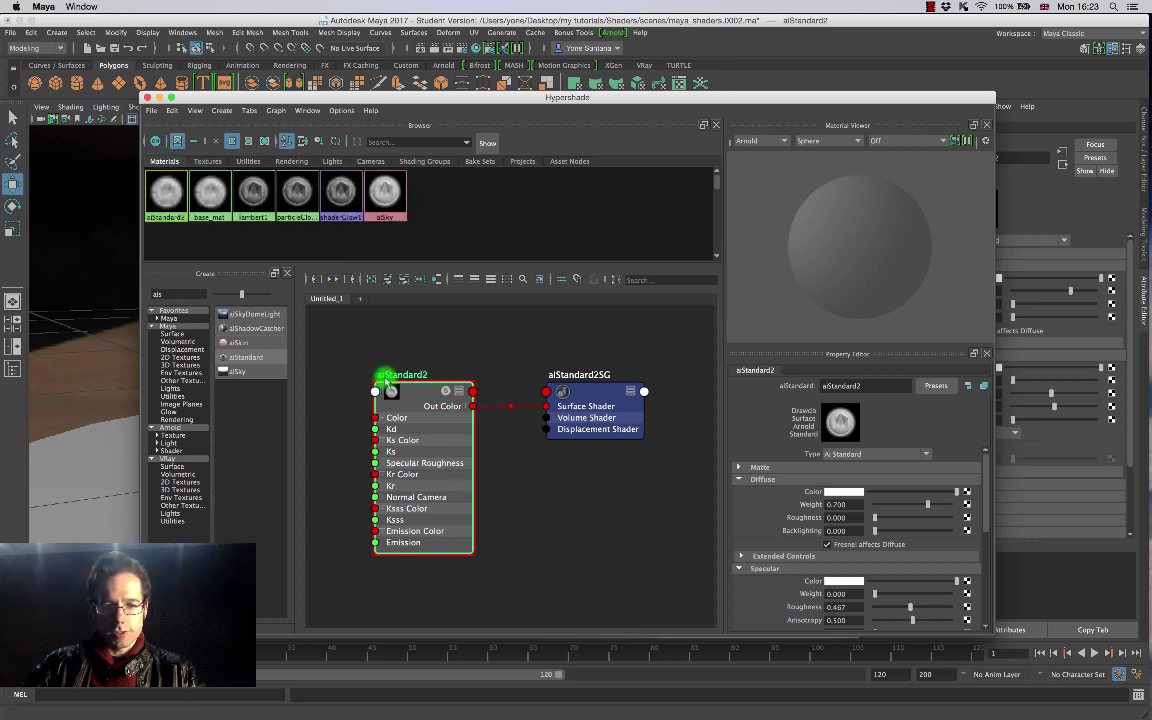
{"action": "double_click", "coordinate": [843, 385]}
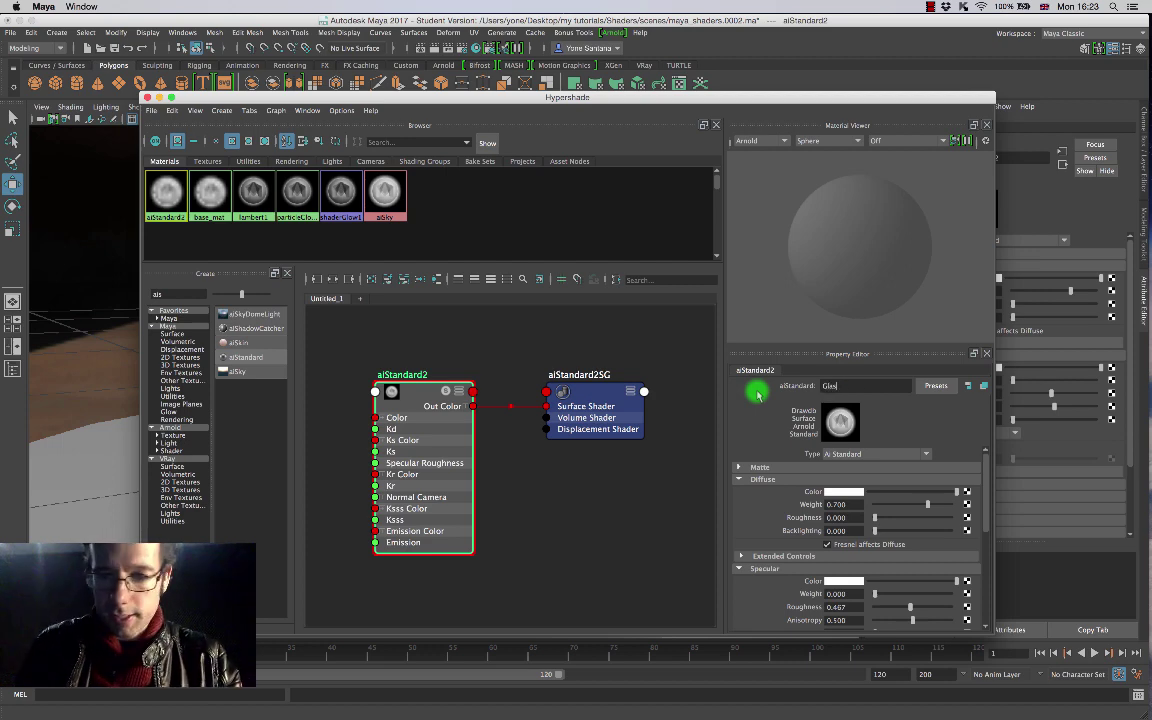
{"action": "key", "text": "Return"}
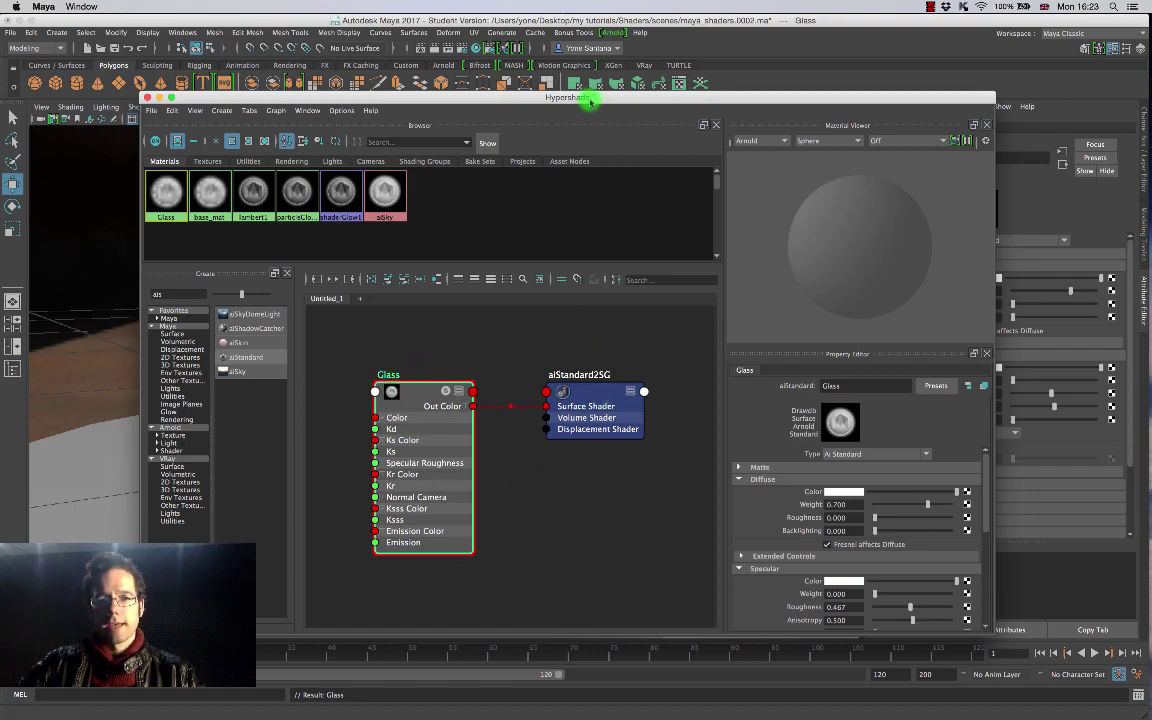
Step: Drag the Glass shader from Hypershade onto the wine bottle in the viewport
{"action": "left_click_drag", "start_coordinate": [591, 100], "coordinate": [834, 72]}
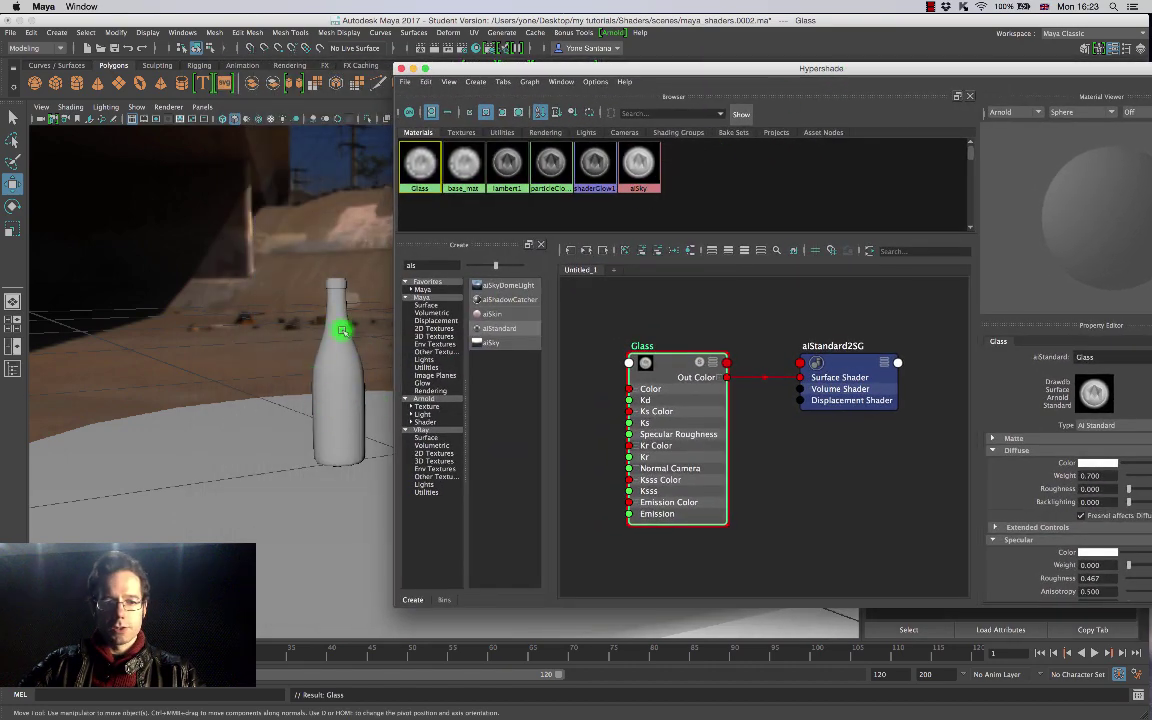
{"action": "middle_click_drag", "start_coordinate": [655, 365], "coordinate": [378, 348]}
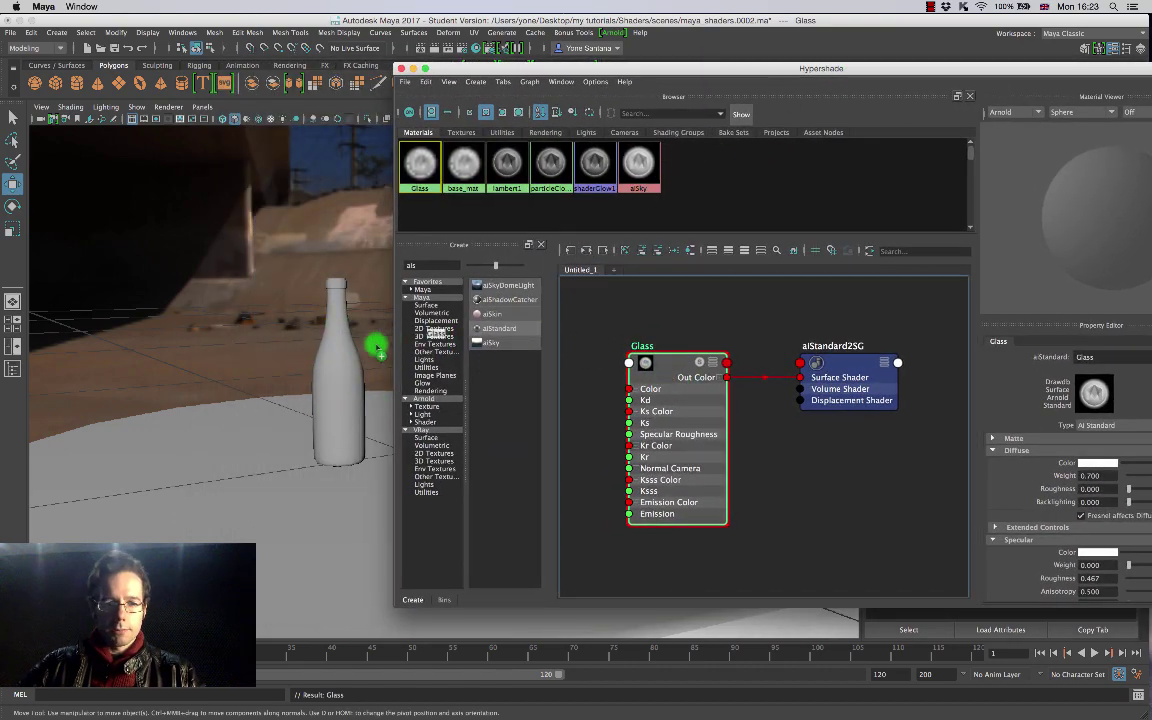
{"action": "middle_click_drag", "start_coordinate": [340, 390], "coordinate": [342, 388]}
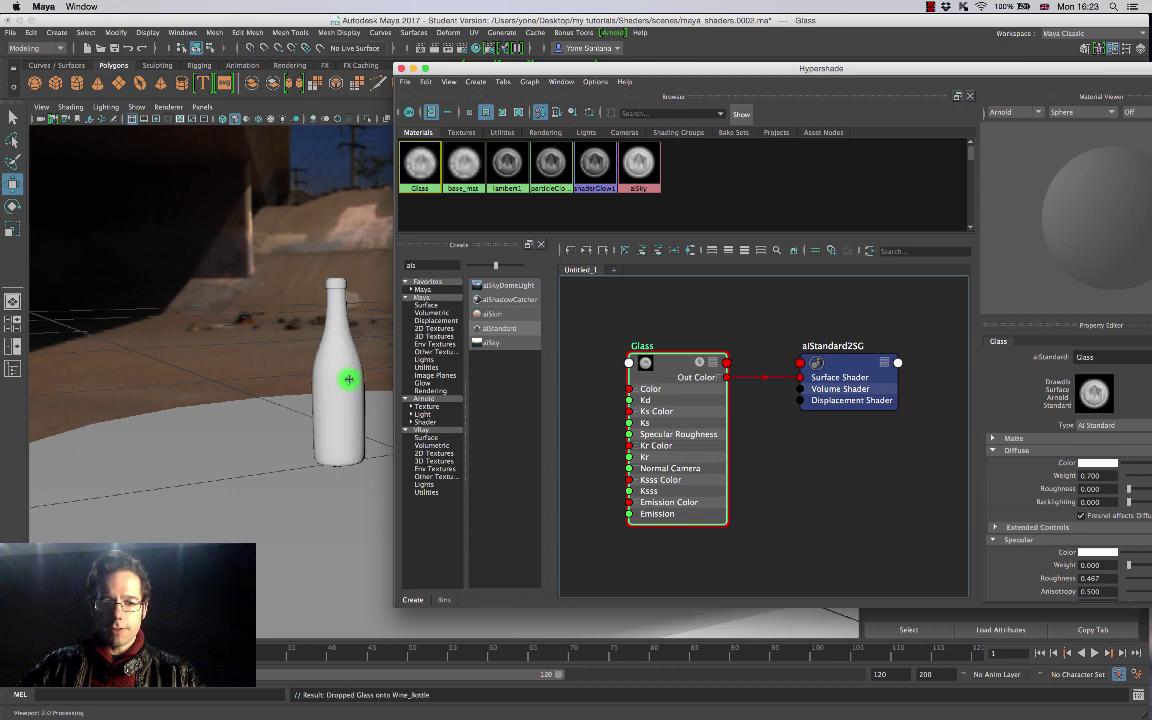
{"action": "middle_click_drag", "start_coordinate": [633, 375], "coordinate": [338, 378]}
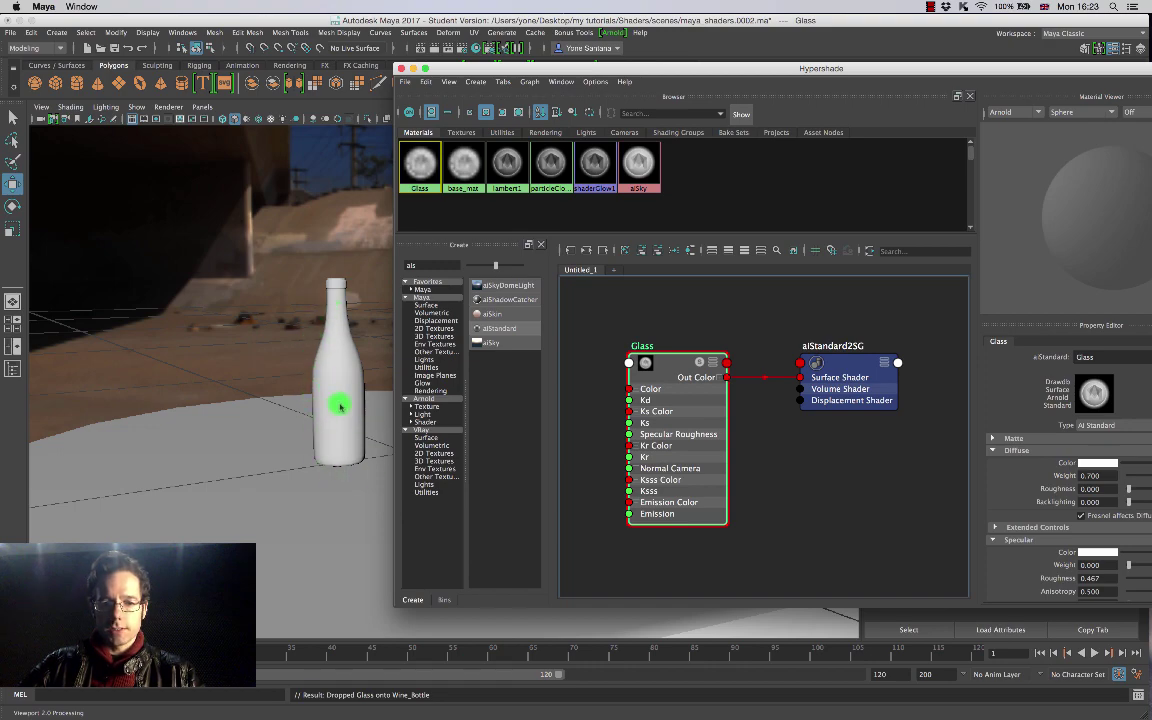
Step: Reposition the Hypershade window further to the left
{"action": "left_click_drag", "start_coordinate": [677, 67], "coordinate": [760, 77]}
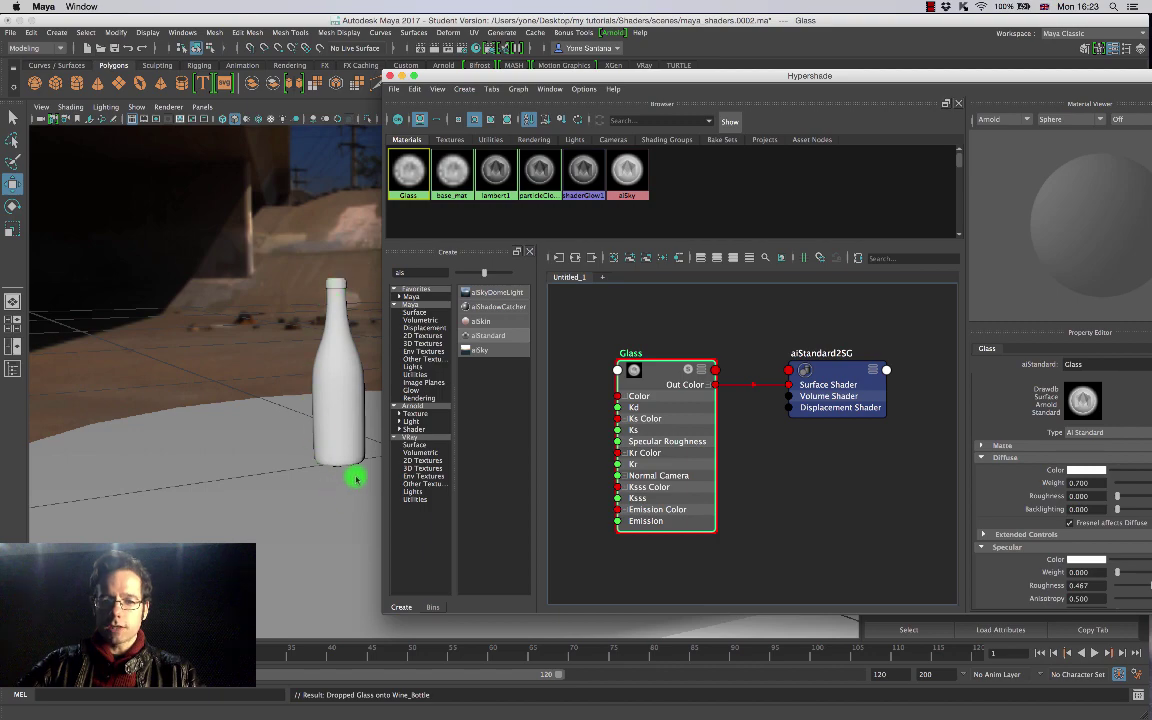
{"action": "left_click_drag", "start_coordinate": [707, 75], "coordinate": [452, 80]}
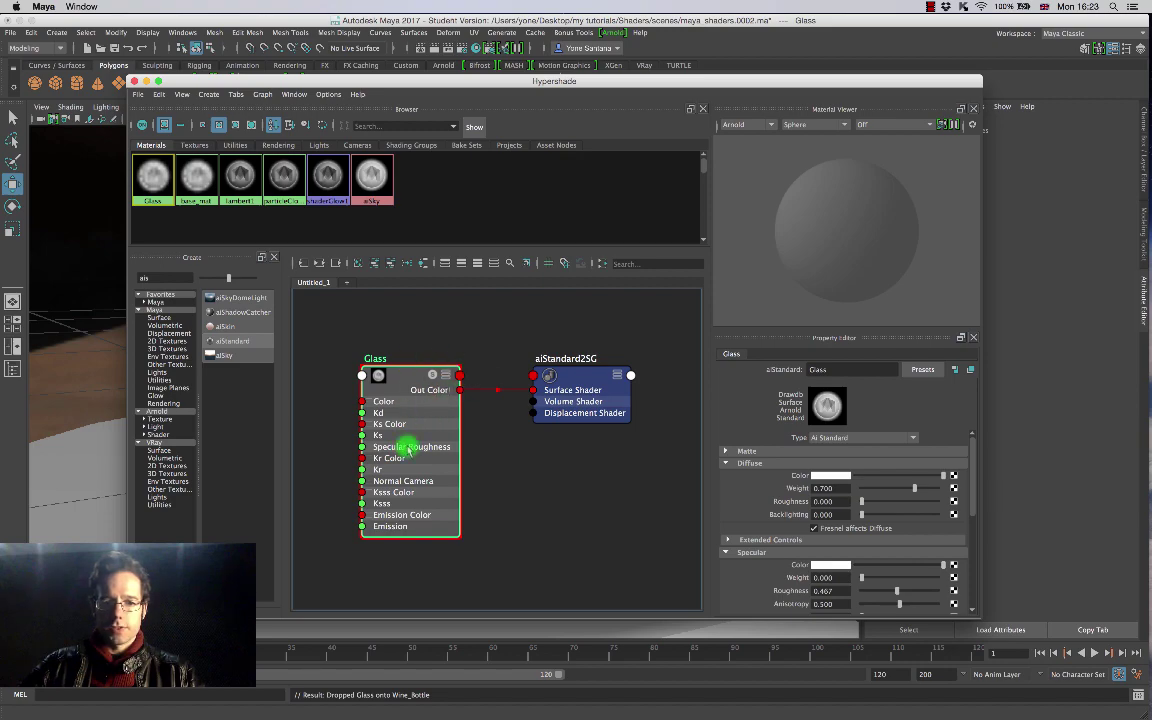
{"action": "left_click_drag", "start_coordinate": [590, 81], "coordinate": [486, 67]}
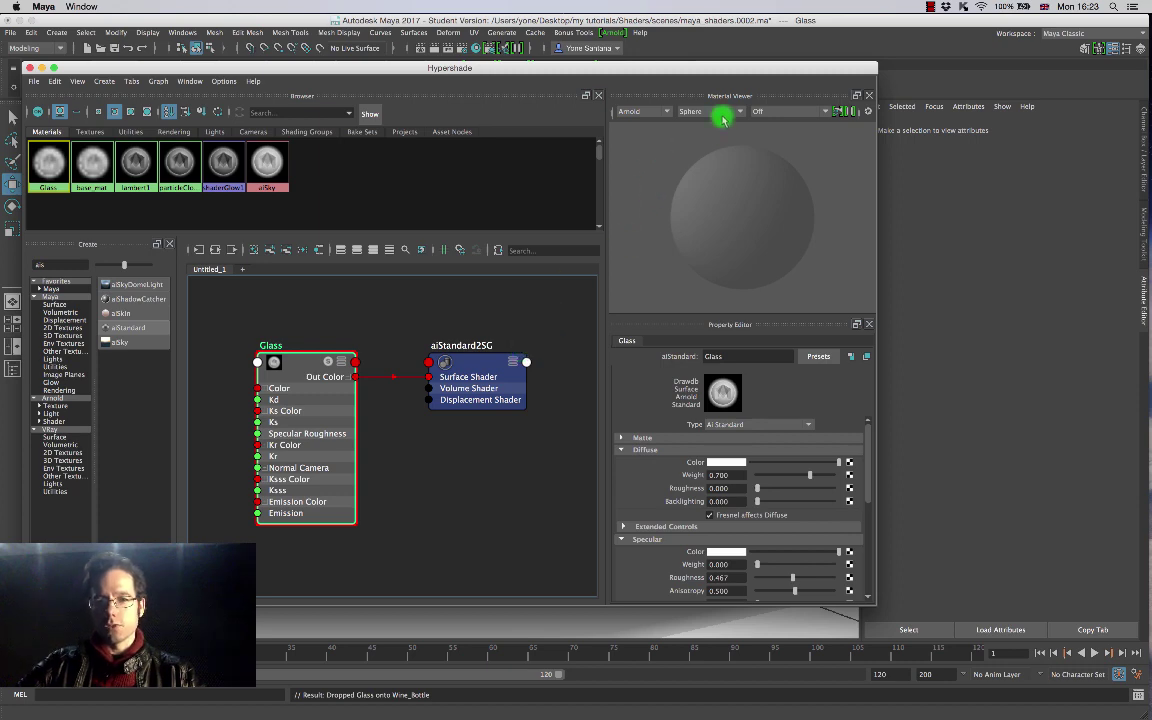
Step: Switch the Material Viewer environment from Off to Interior2 Color
{"action": "left_click_drag", "start_coordinate": [708, 68], "coordinate": [712, 326]}
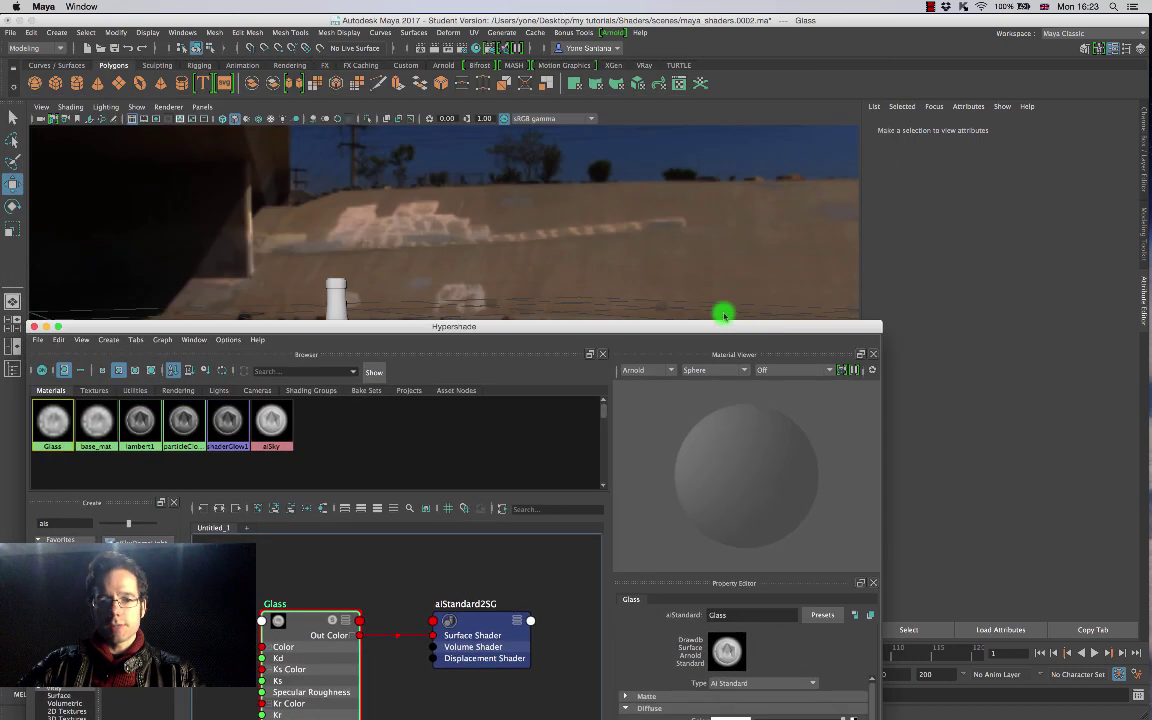
{"action": "left_click_drag", "start_coordinate": [571, 326], "coordinate": [585, 88]}
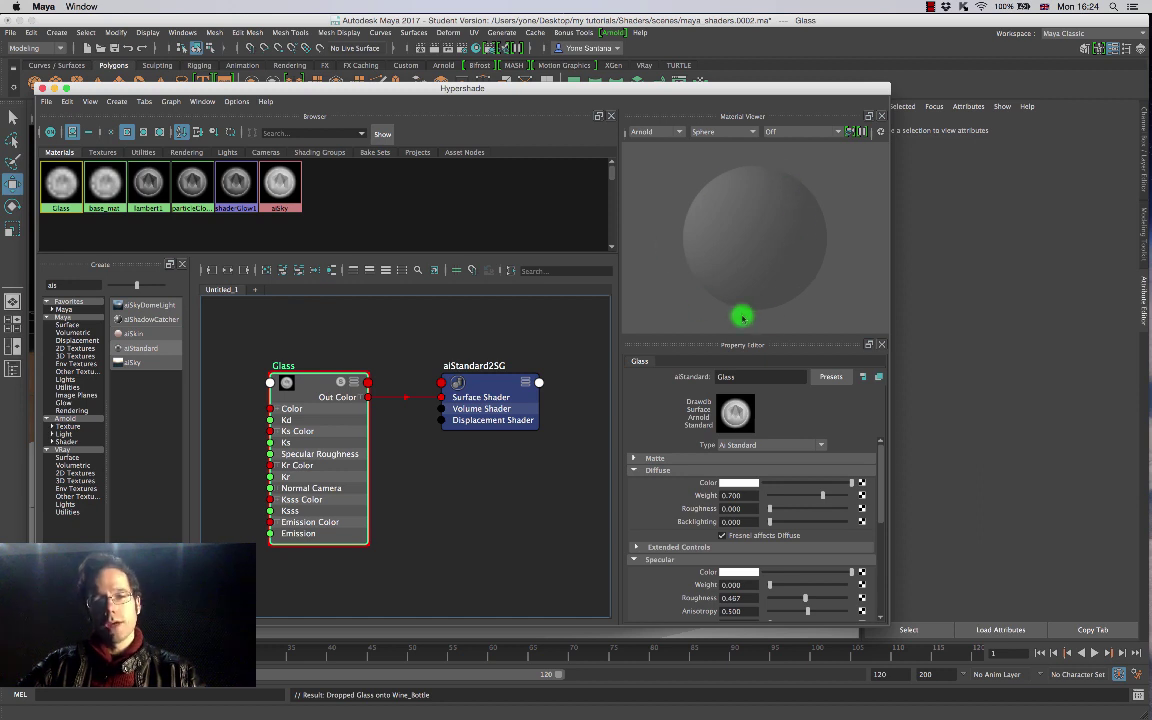
{"action": "left_click", "coordinate": [836, 134]}
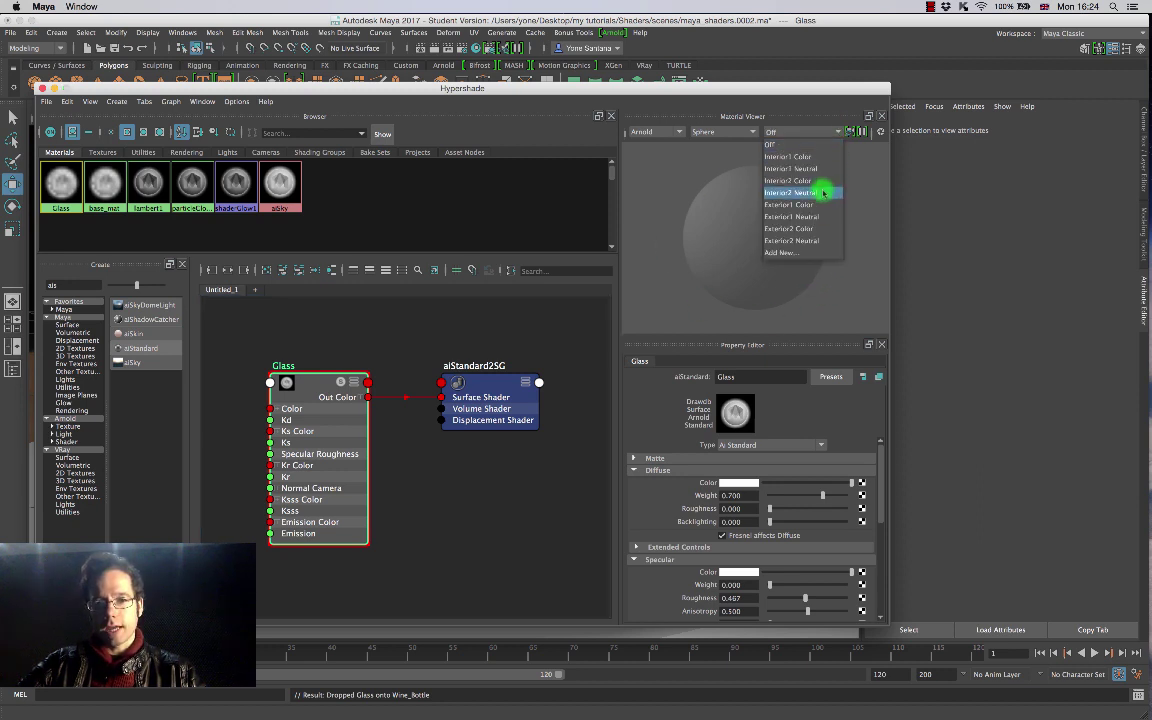
{"action": "left_click", "coordinate": [815, 181]}
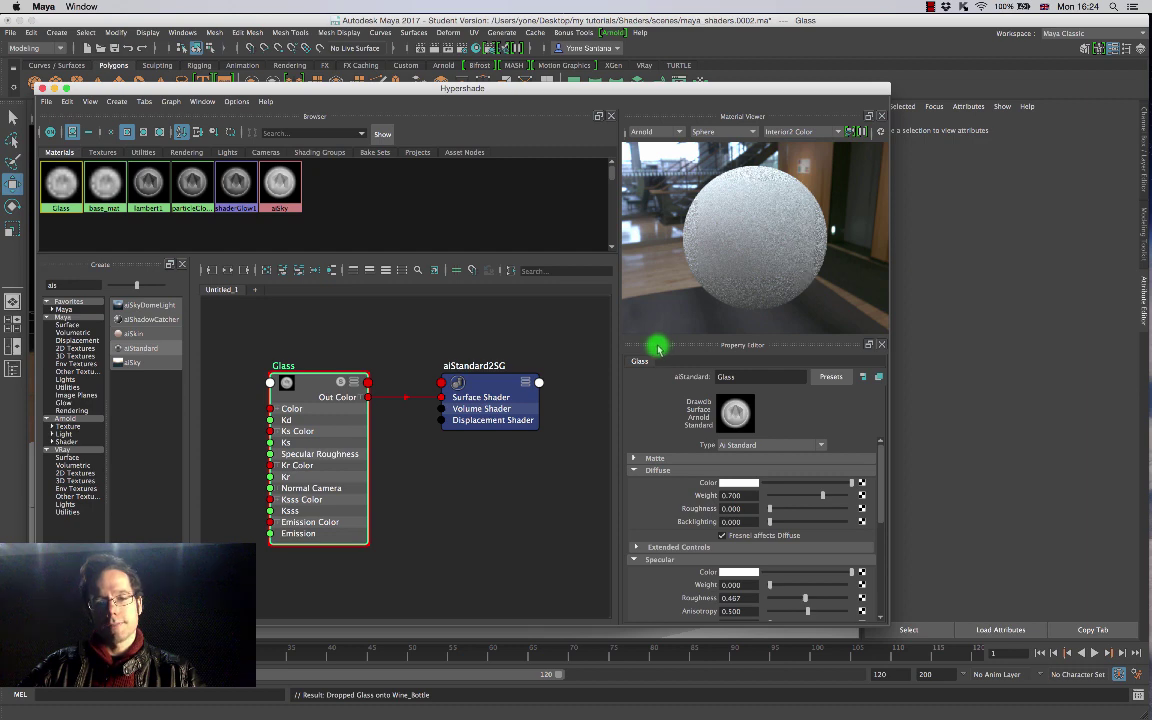
{"action": "scroll", "coordinate": [879, 455], "scroll_direction": "down", "scroll_amount": 3}
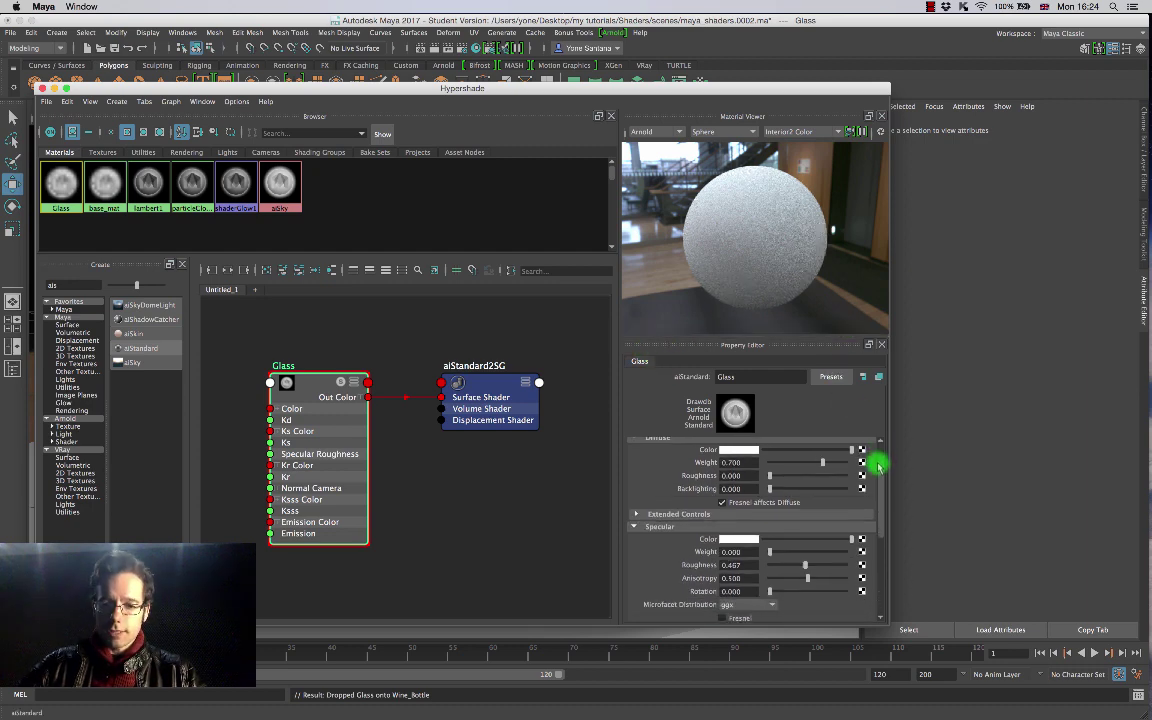
{"action": "scroll", "coordinate": [879, 464], "scroll_direction": "up", "scroll_amount": 1}
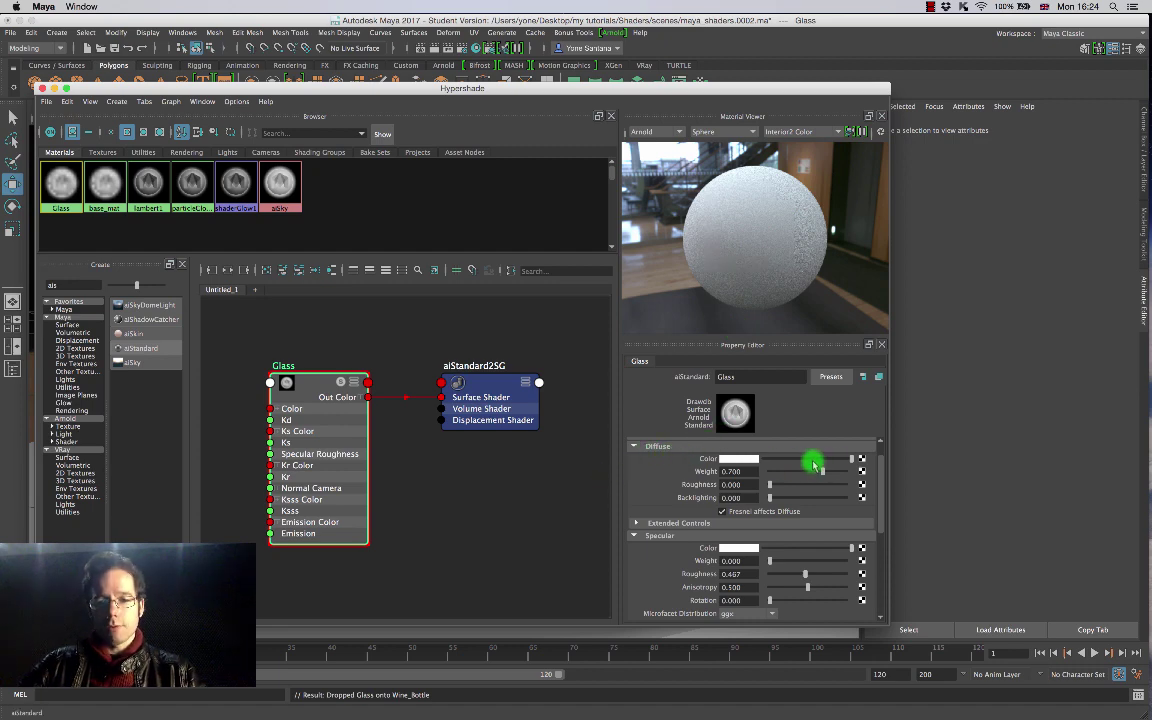
Step: Set the Glass Diffuse Color to black and Diffuse Weight to 0
{"action": "left_click_drag", "start_coordinate": [852, 460], "coordinate": [743, 463]}
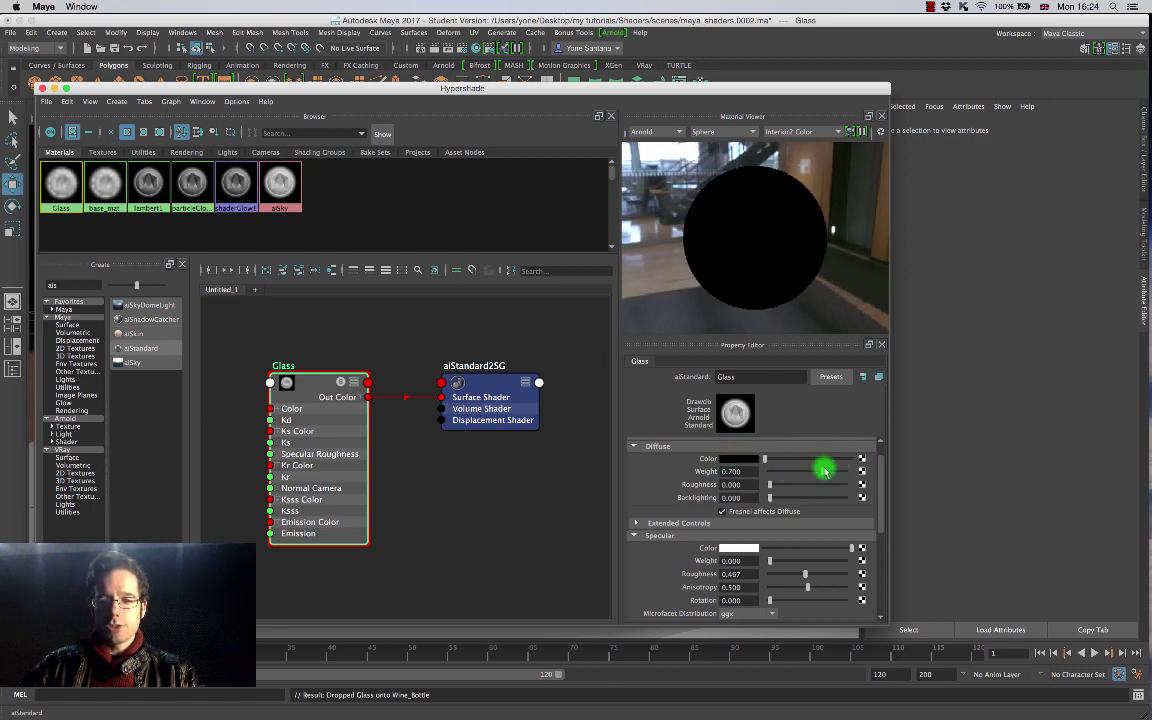
{"action": "left_click_drag", "start_coordinate": [810, 476], "coordinate": [746, 470]}
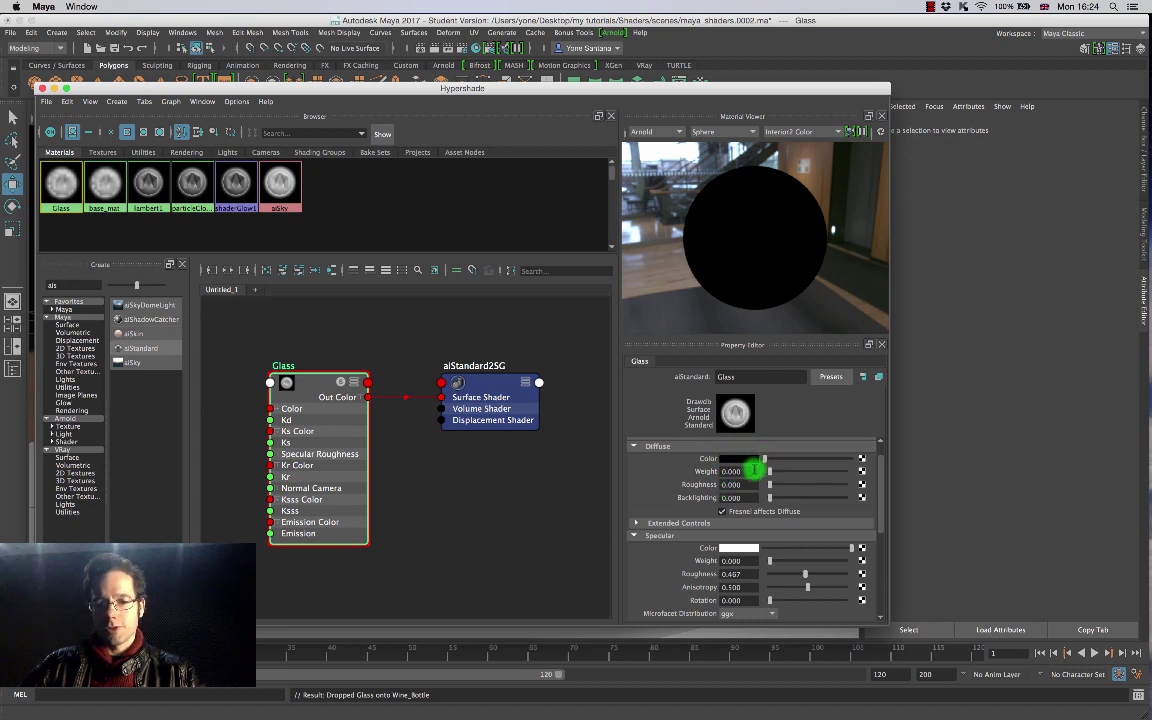
{"action": "left_click", "coordinate": [731, 484]}
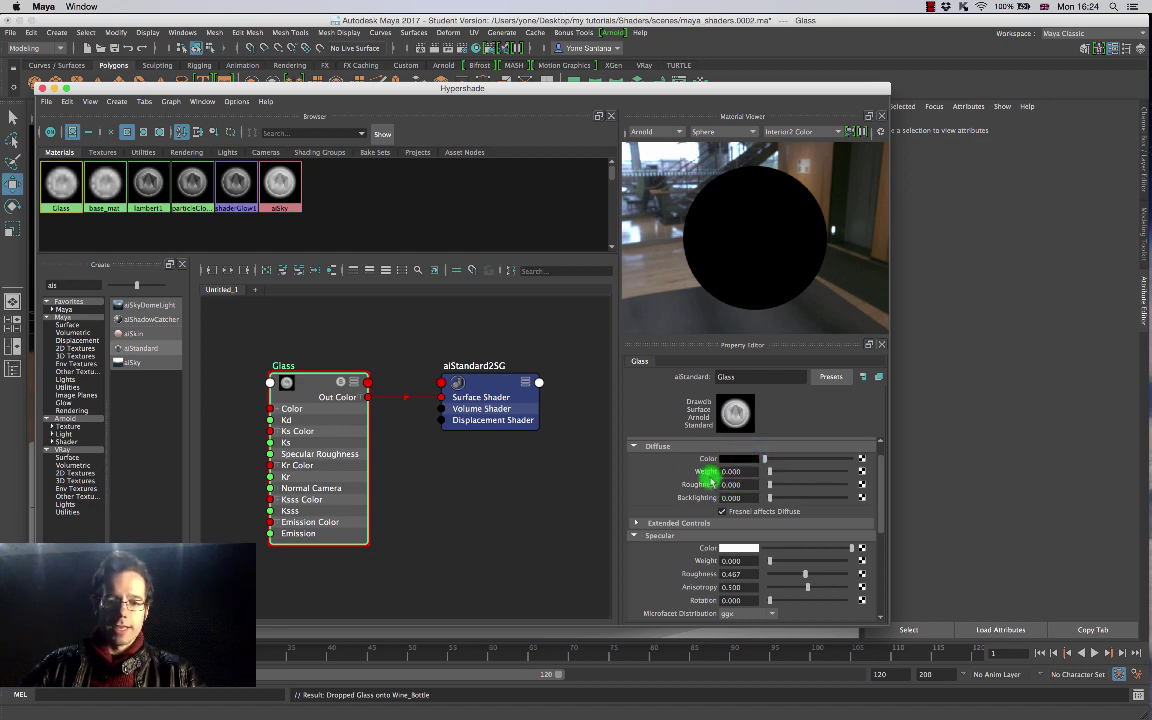
{"action": "left_click_drag", "start_coordinate": [884, 463], "coordinate": [877, 489]}
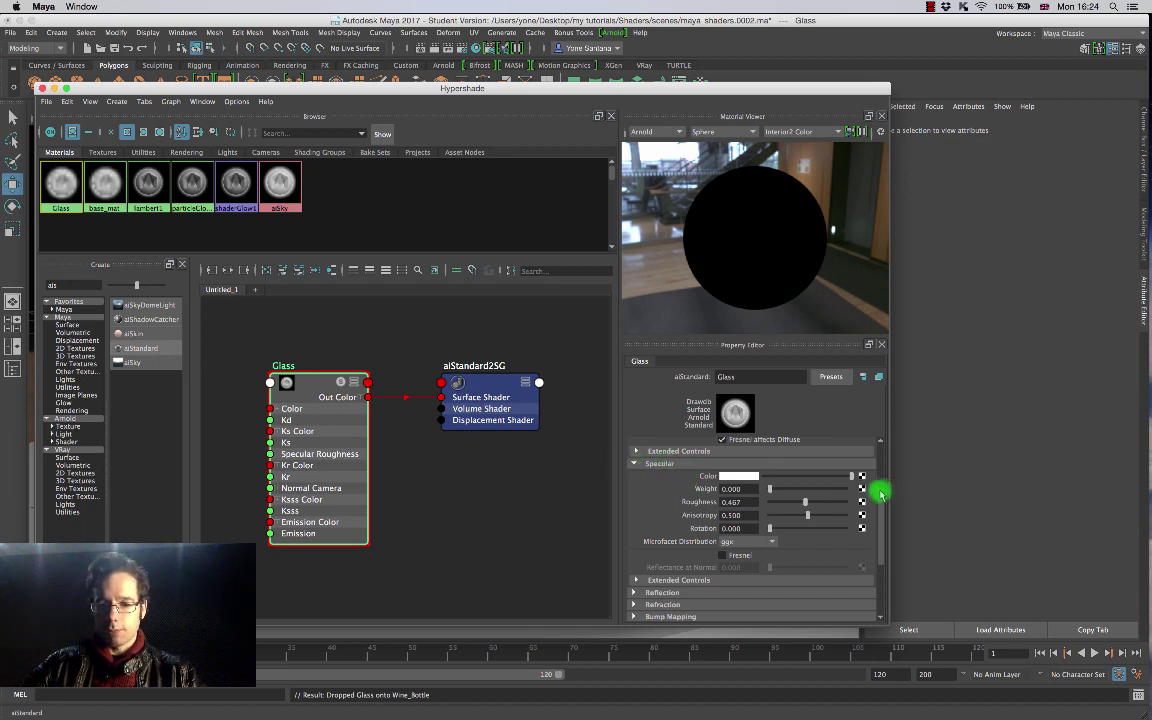
Step: Expand the Reflection and Refraction sections, then set Glass Specular Weight to 1
{"action": "left_click_drag", "start_coordinate": [877, 491], "coordinate": [681, 527]}
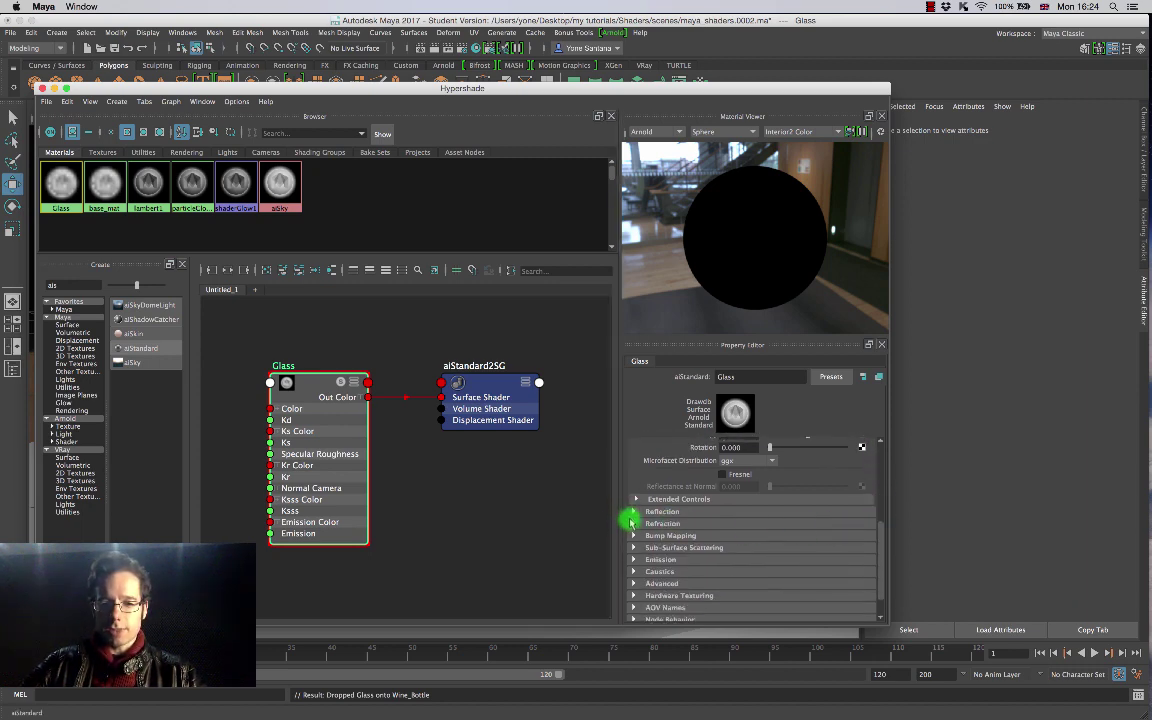
{"action": "left_click", "coordinate": [632, 512]}
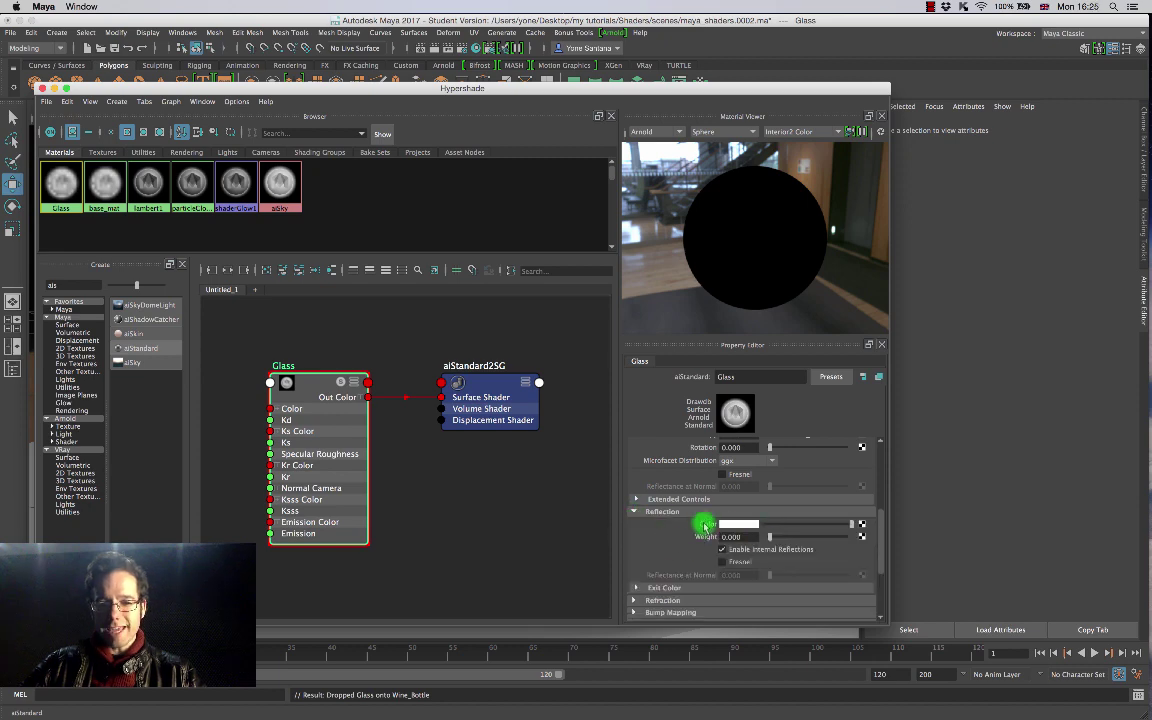
{"action": "left_click", "coordinate": [633, 512]}
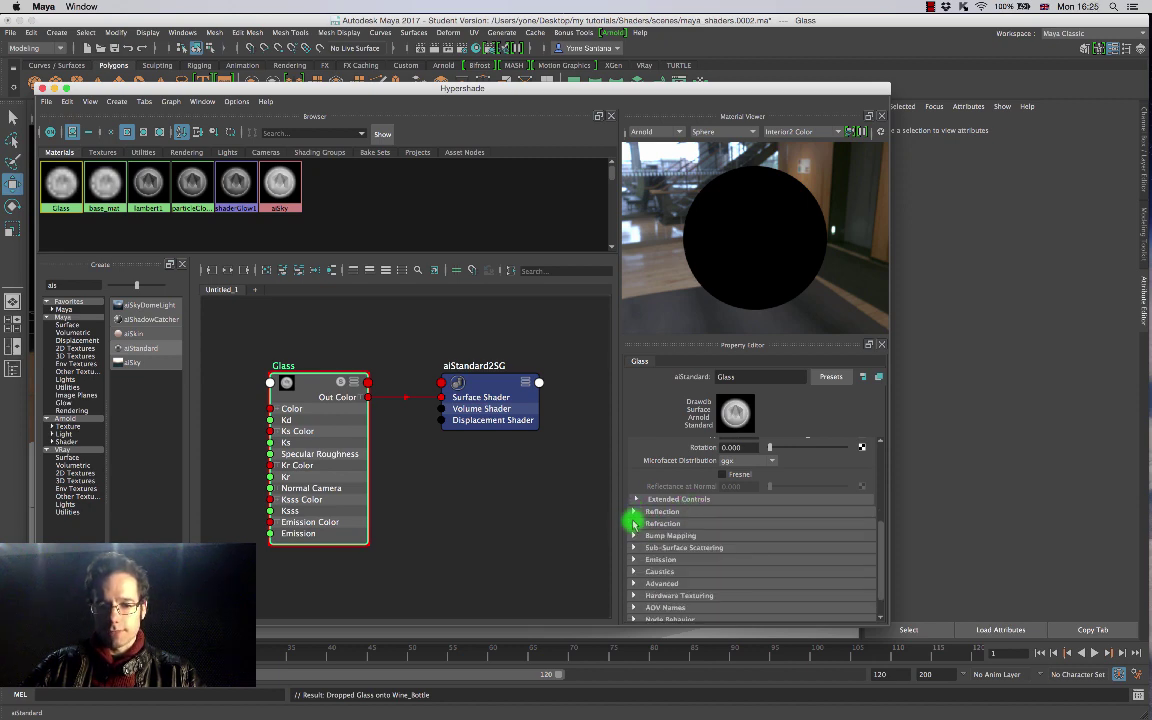
{"action": "left_click", "coordinate": [640, 523]}
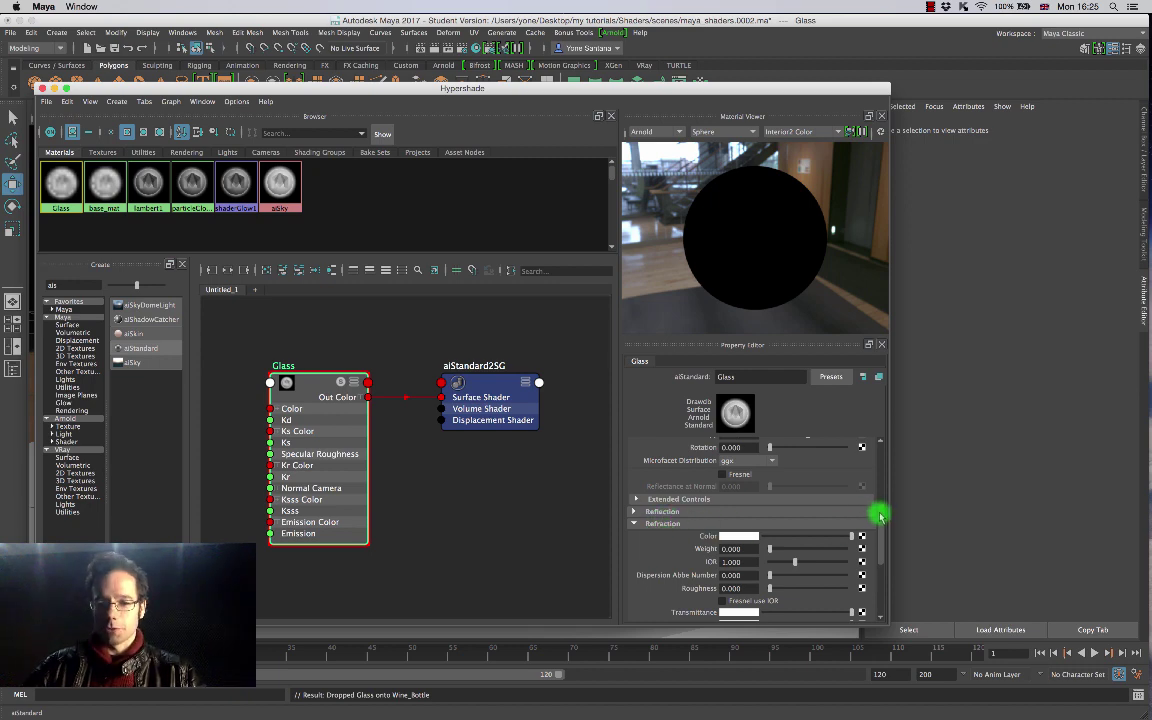
{"action": "scroll", "coordinate": [878, 520], "scroll_direction": "down", "scroll_amount": 3}
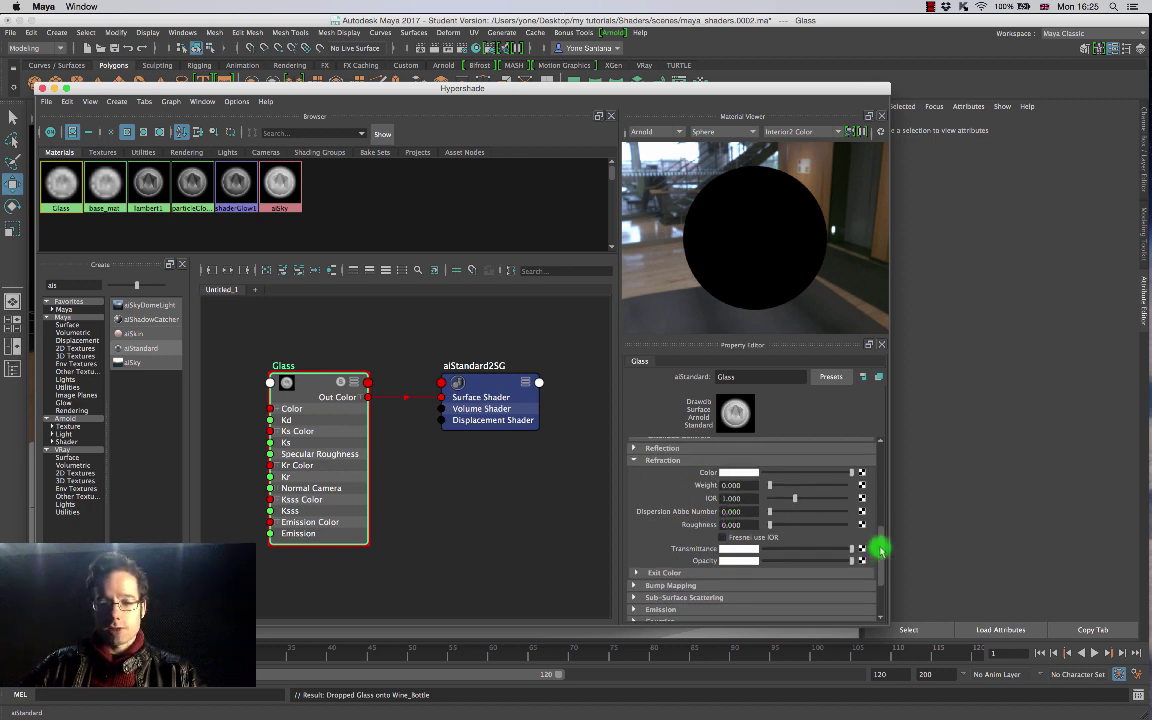
{"action": "left_click_drag", "start_coordinate": [880, 549], "coordinate": [889, 489]}
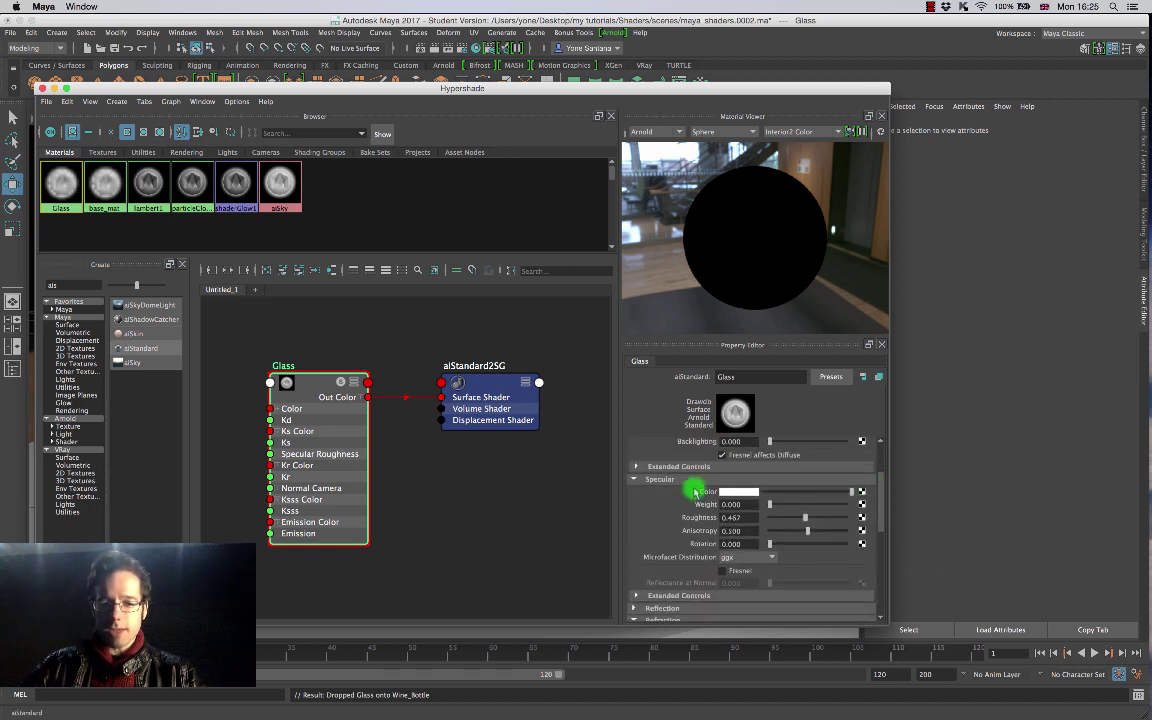
{"action": "left_click_drag", "start_coordinate": [730, 200], "coordinate": [666, 162]}
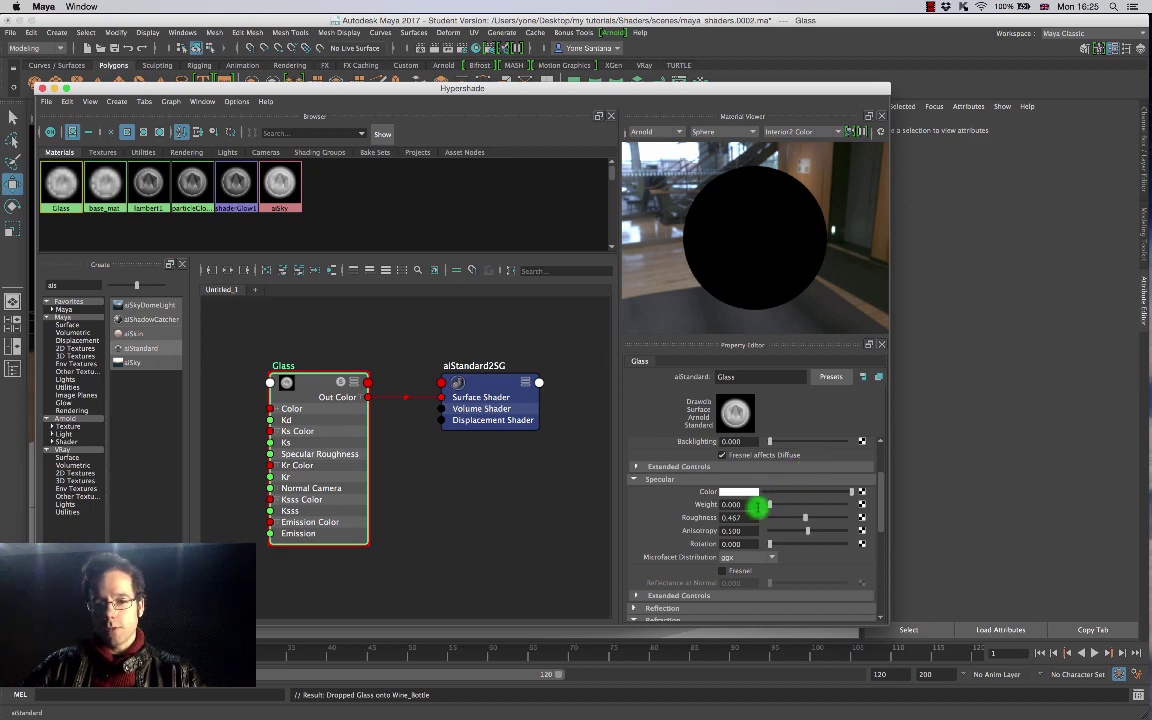
{"action": "left_click_drag", "start_coordinate": [733, 507], "coordinate": [856, 501]}
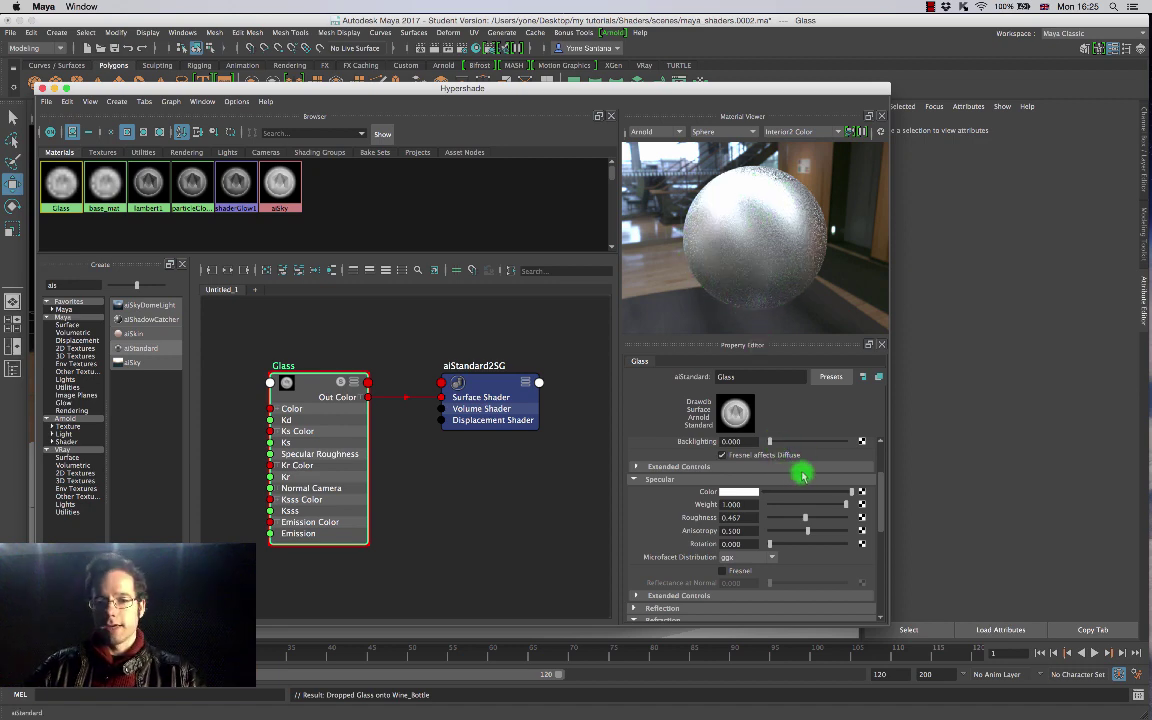
Step: Set Glass Specular Roughness to 0 and enable Specular Fresnel
{"action": "left_click", "coordinate": [797, 530]}
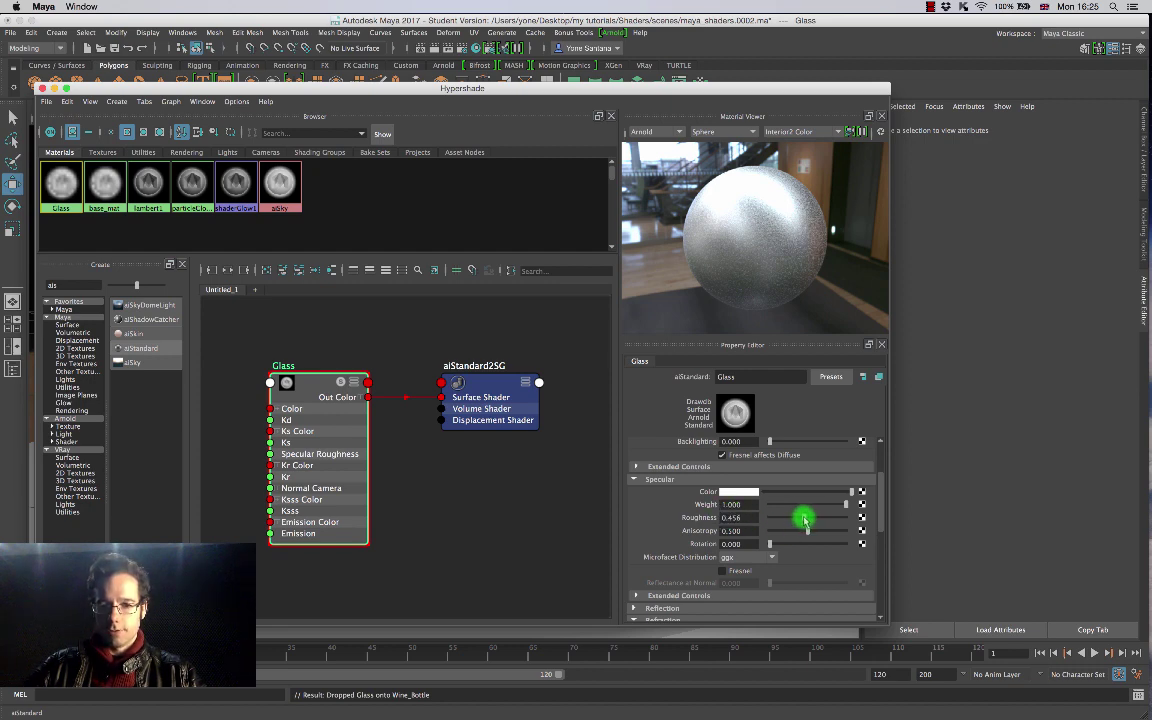
{"action": "left_click_drag", "start_coordinate": [806, 520], "coordinate": [829, 517]}
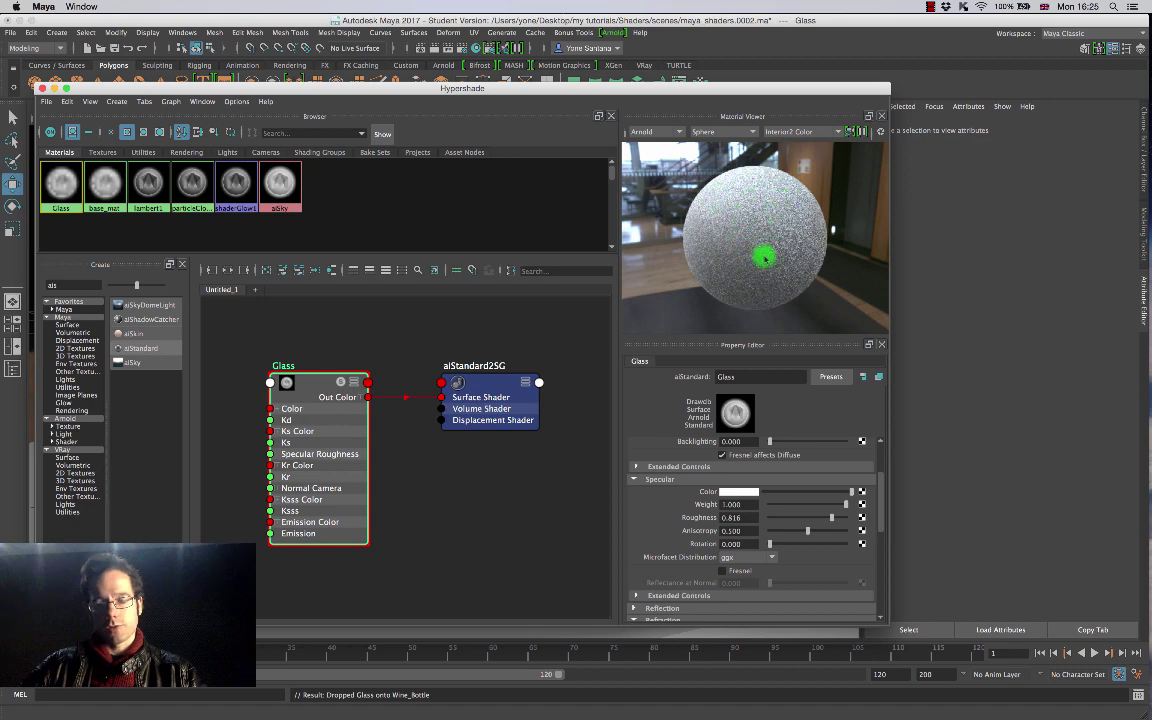
{"action": "left_click_drag", "start_coordinate": [831, 519], "coordinate": [727, 238]}
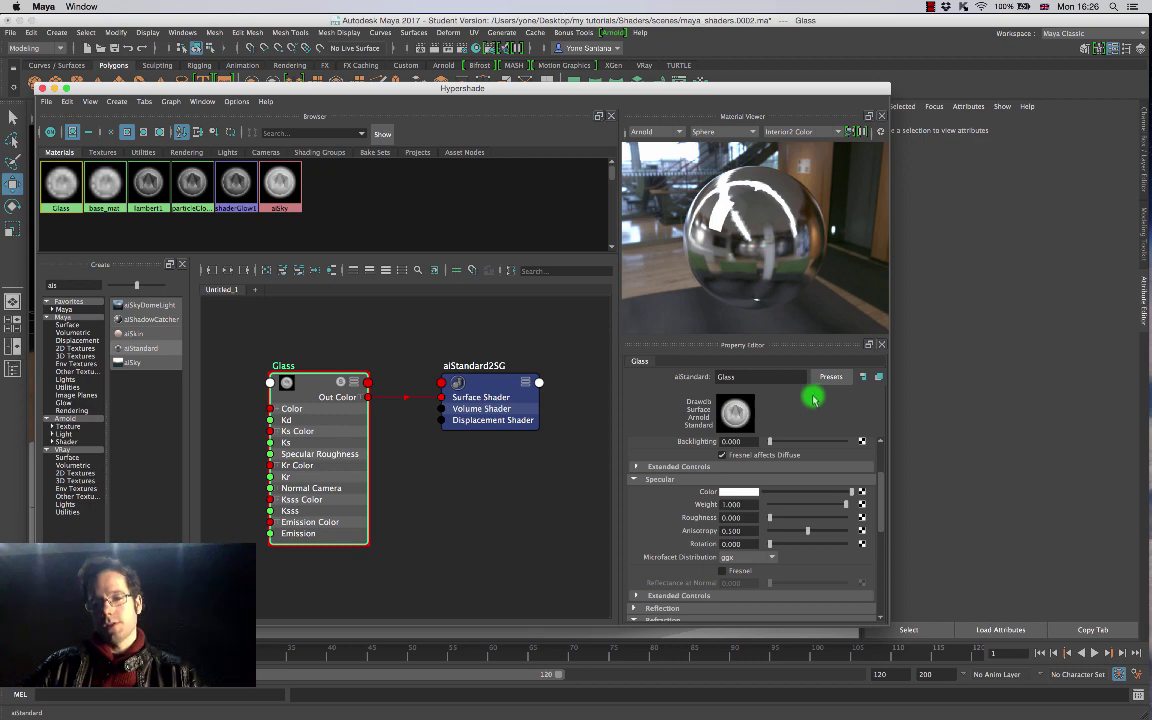
{"action": "left_click", "coordinate": [723, 572]}
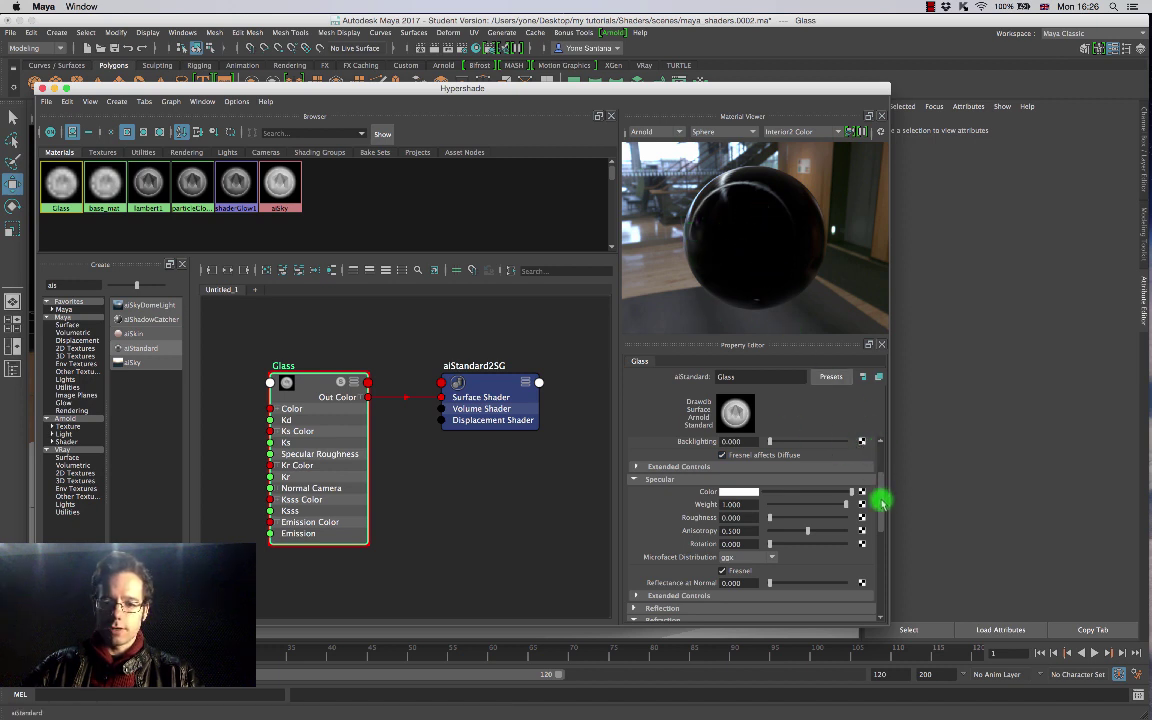
Step: Set Glass specular Roughness to 0.048 and Reflectance at Normal to 0.024
{"action": "scroll", "coordinate": [882, 503], "scroll_direction": "down", "scroll_amount": 2}
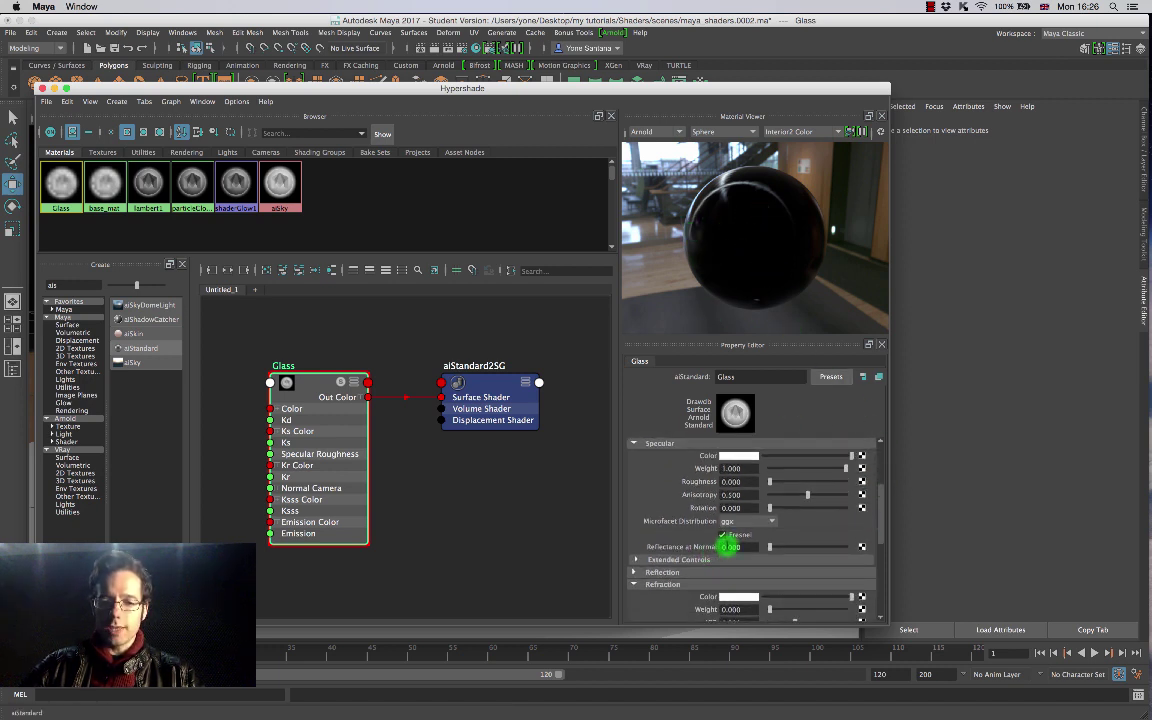
{"action": "left_click_drag", "start_coordinate": [769, 547], "coordinate": [773, 551]}
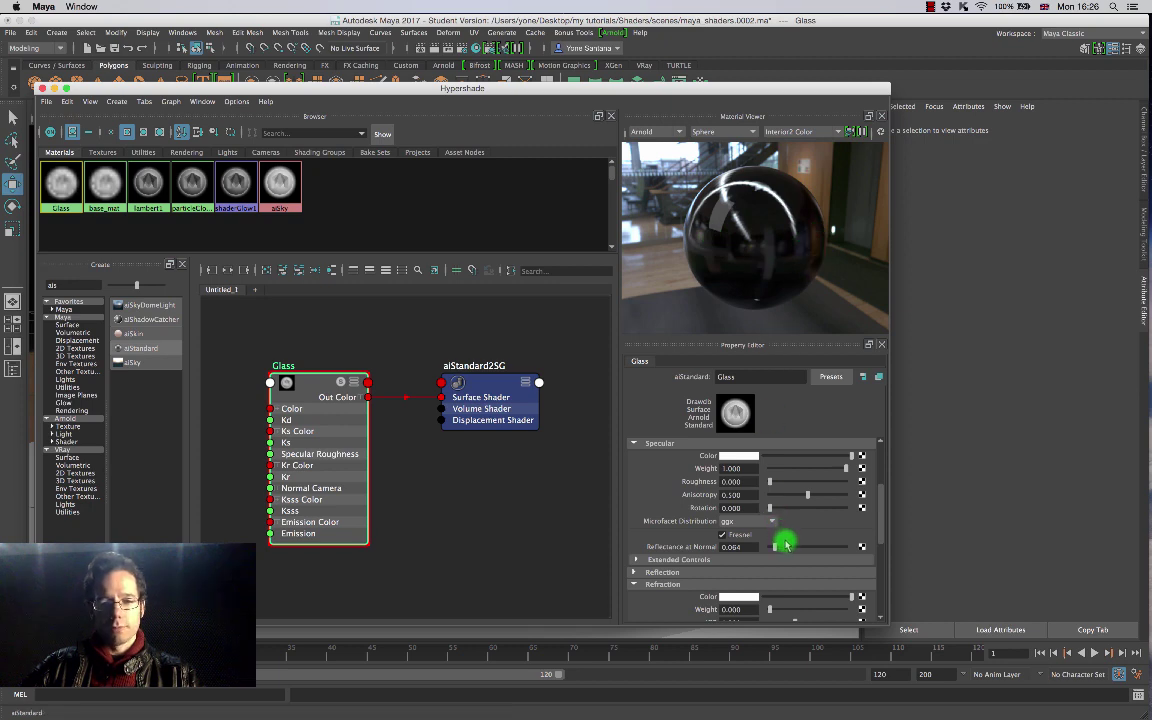
{"action": "left_click_drag", "start_coordinate": [770, 484], "coordinate": [775, 483]}
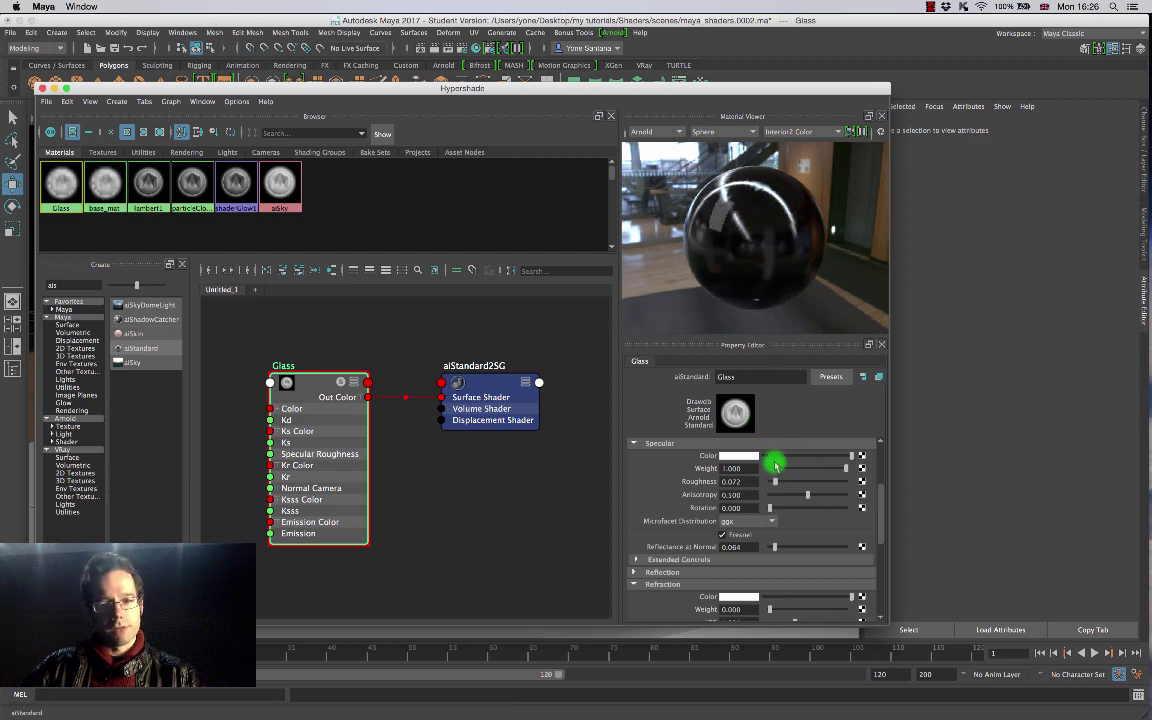
{"action": "left_click_drag", "start_coordinate": [775, 484], "coordinate": [773, 484]}
{"action": "left_click_drag", "start_coordinate": [773, 547], "coordinate": [709, 551]}
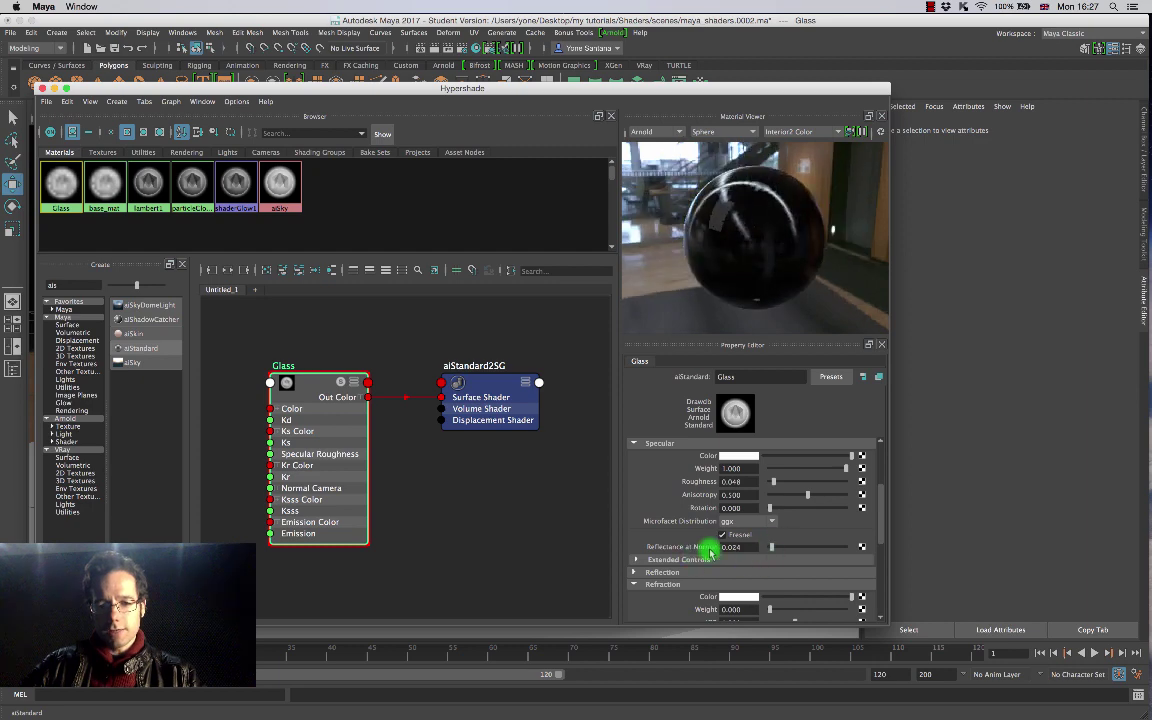
{"action": "left_click", "coordinate": [731, 548]}
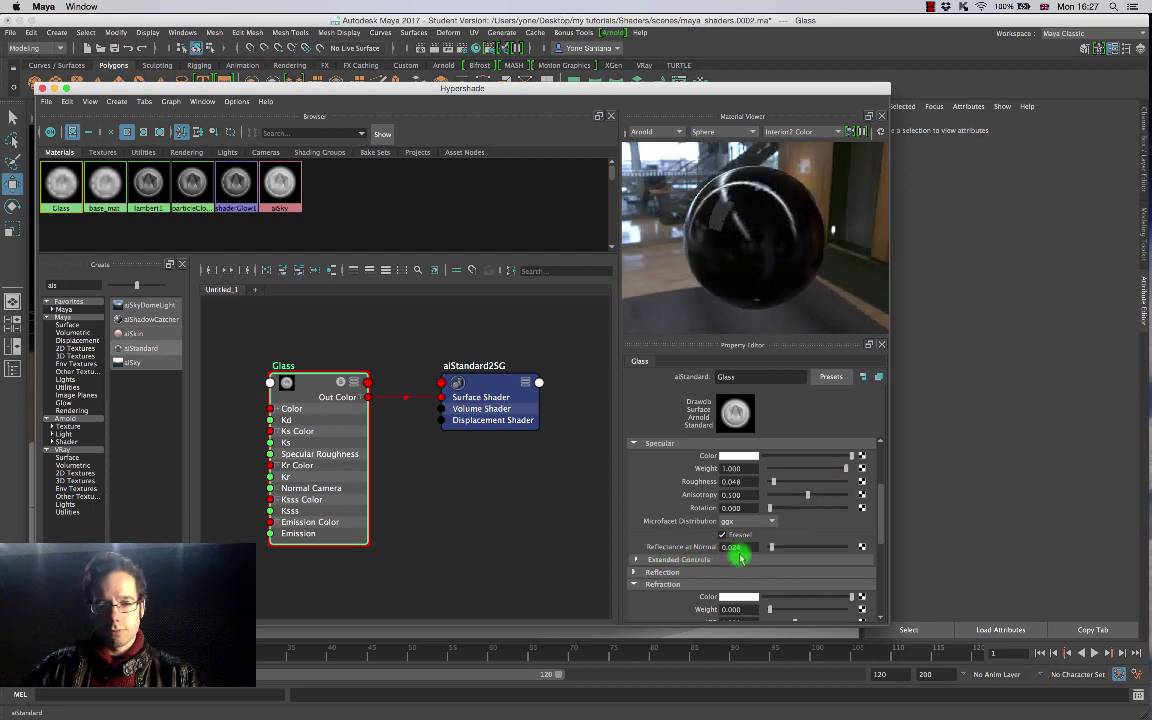
{"action": "left_click_drag", "start_coordinate": [879, 494], "coordinate": [722, 504]}
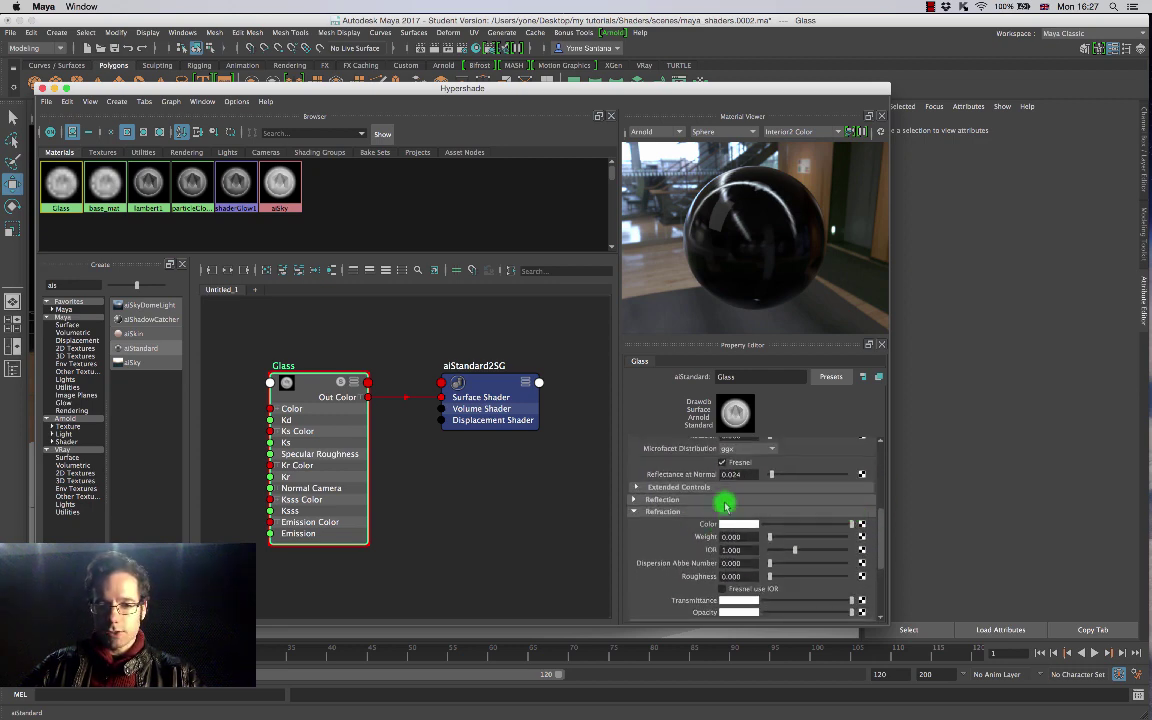
Step: Raise the Glass Refraction Weight to 1.000, with IOR still at 1.000
{"action": "left_click_drag", "start_coordinate": [877, 519], "coordinate": [877, 527]}
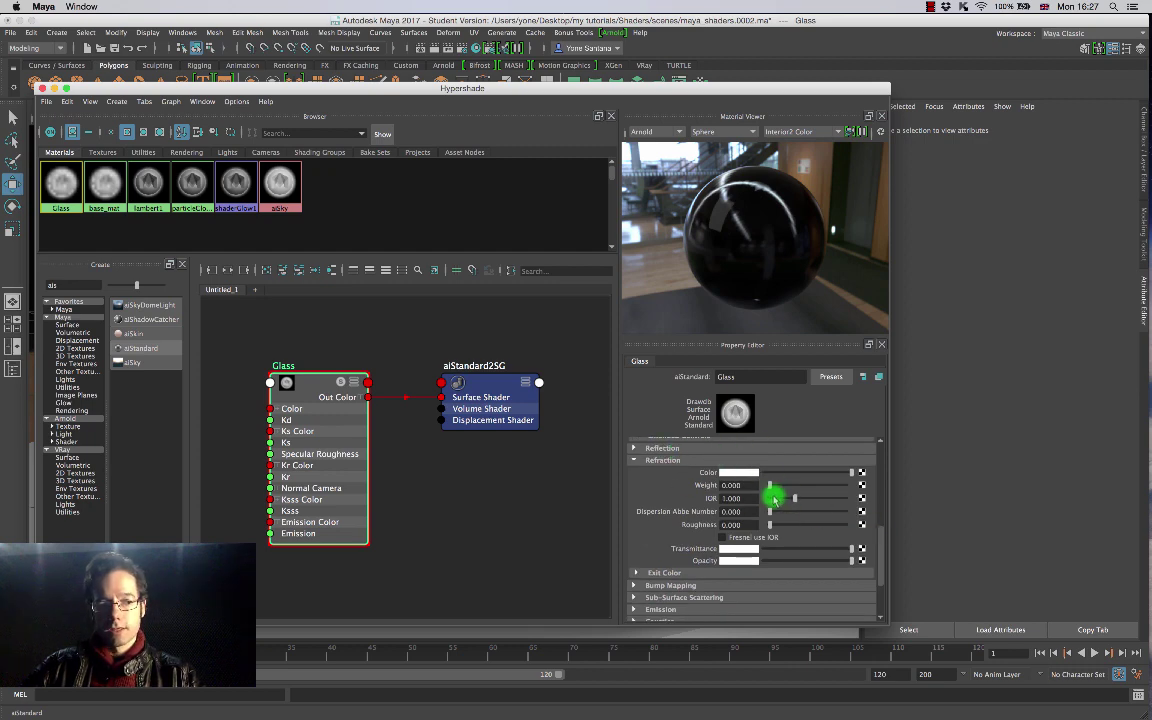
{"action": "double_click", "coordinate": [733, 485]}
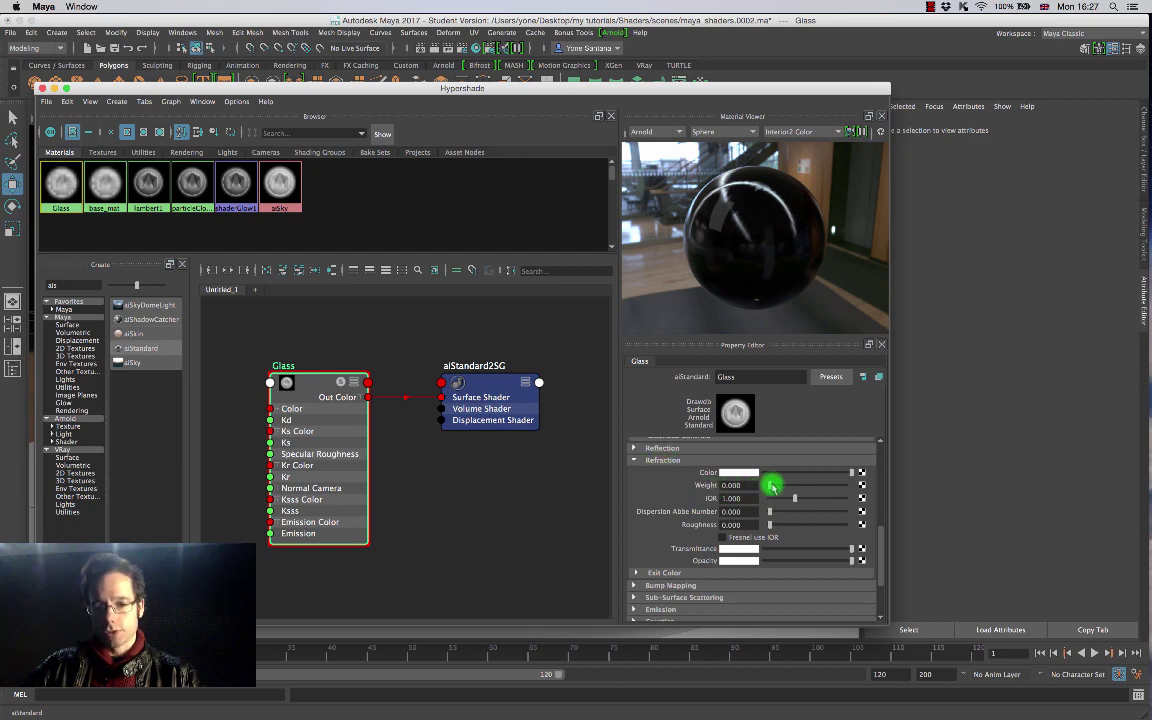
{"action": "left_click_drag", "start_coordinate": [772, 486], "coordinate": [846, 478]}
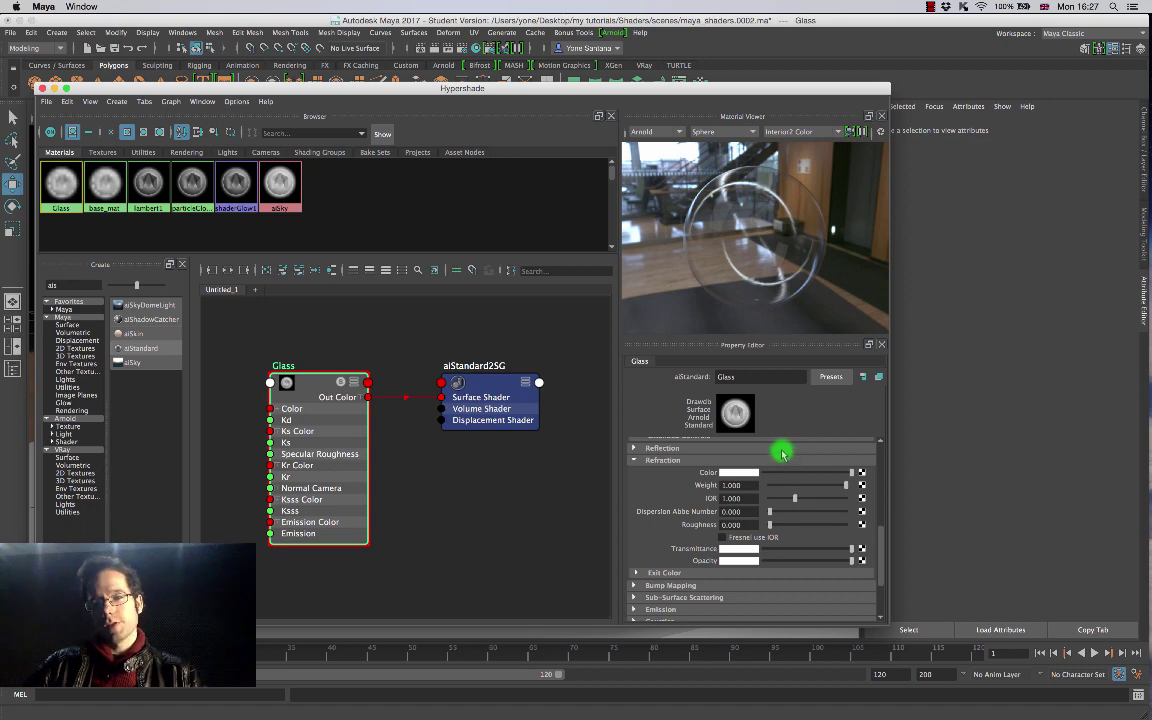
{"action": "left_click", "coordinate": [740, 498]}
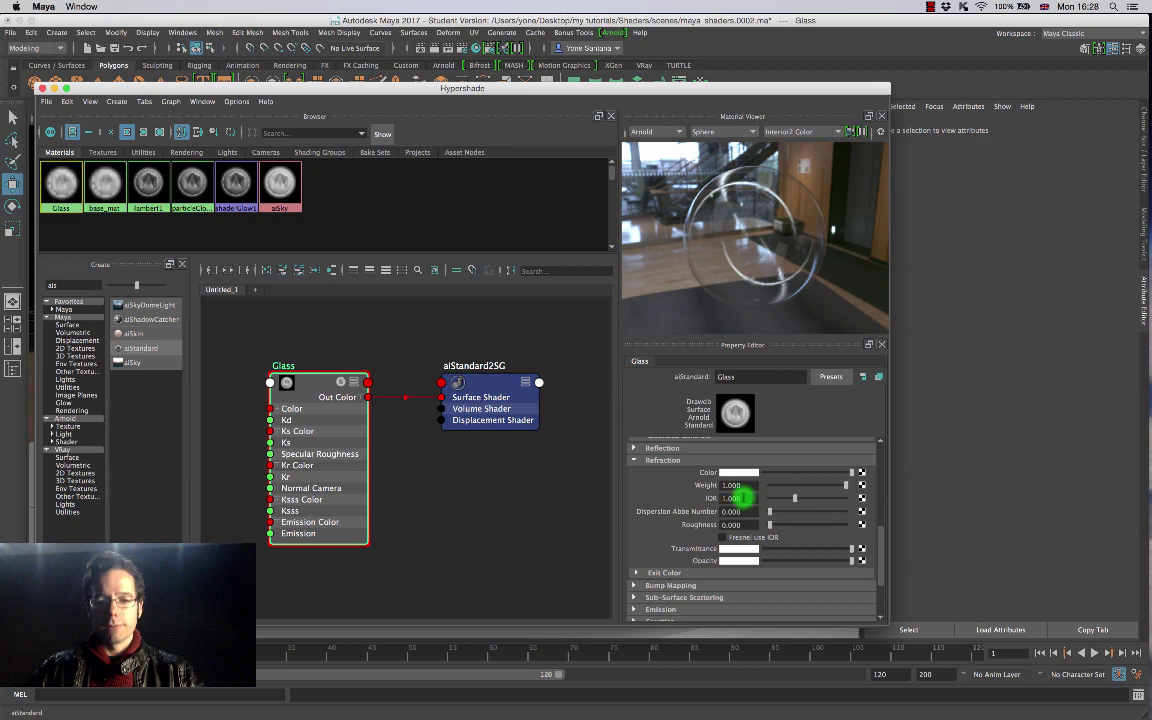
Step: Set the Glass refraction IOR to 1.51 and check the preview sphere
{"action": "double_click", "coordinate": [735, 498]}
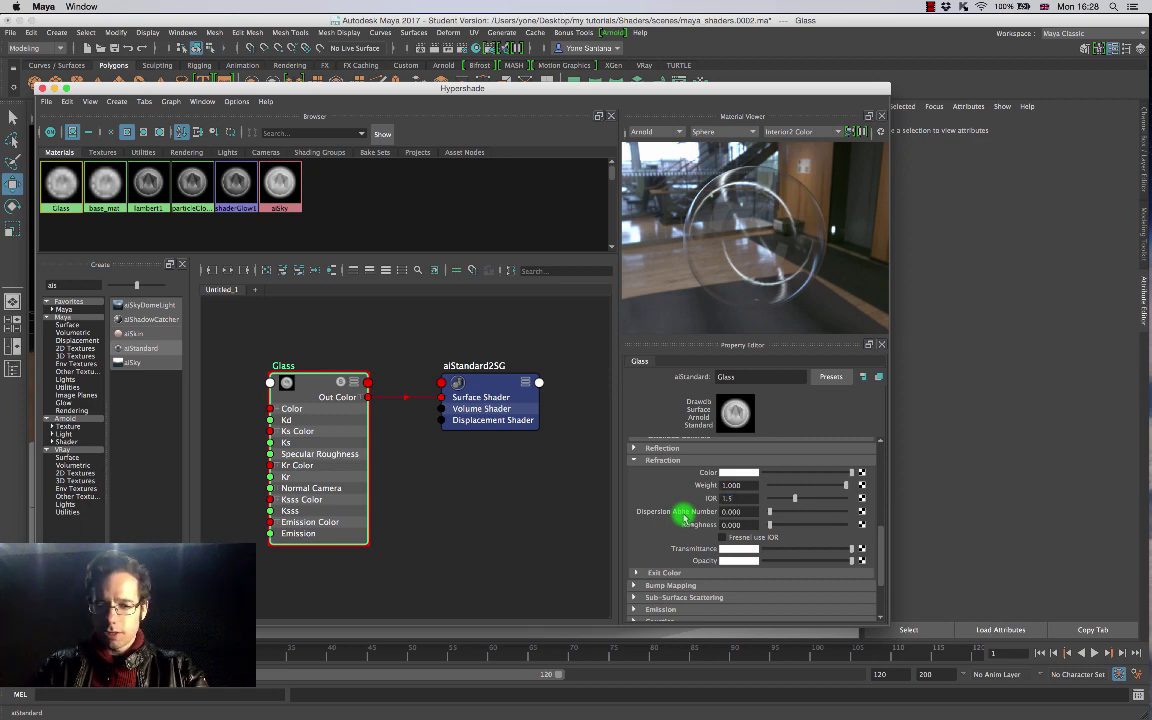
{"action": "key", "text": "Return"}
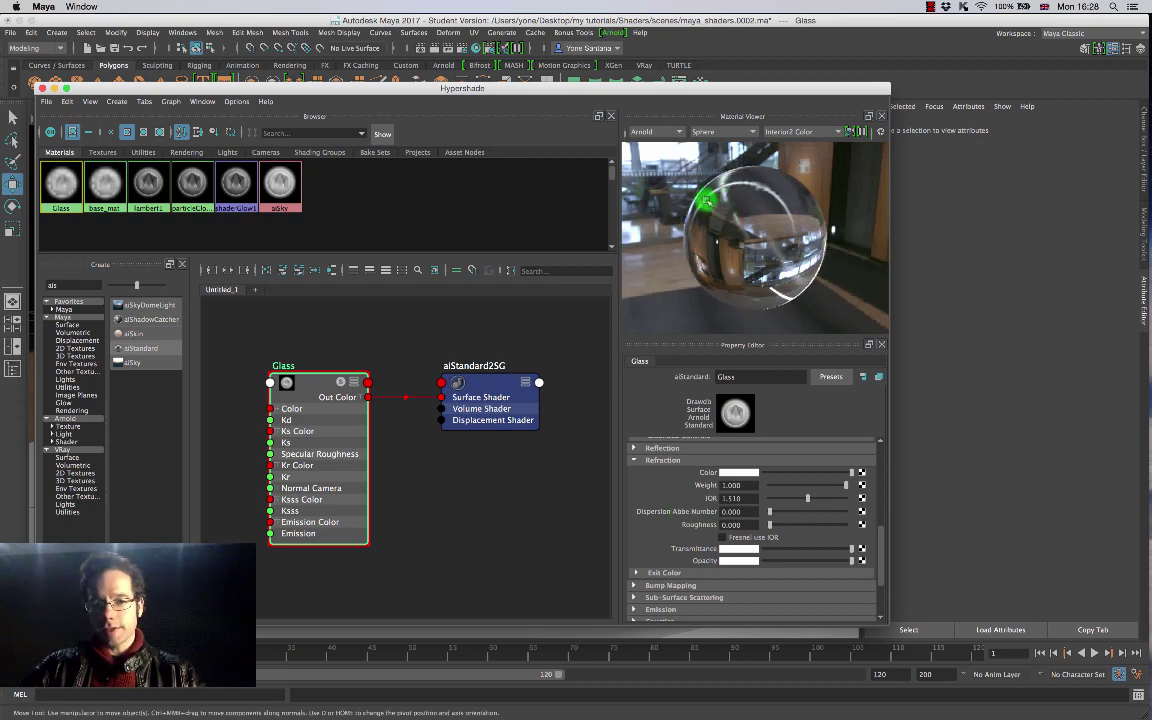
{"action": "left_click_drag", "start_coordinate": [722, 209], "coordinate": [747, 256]}
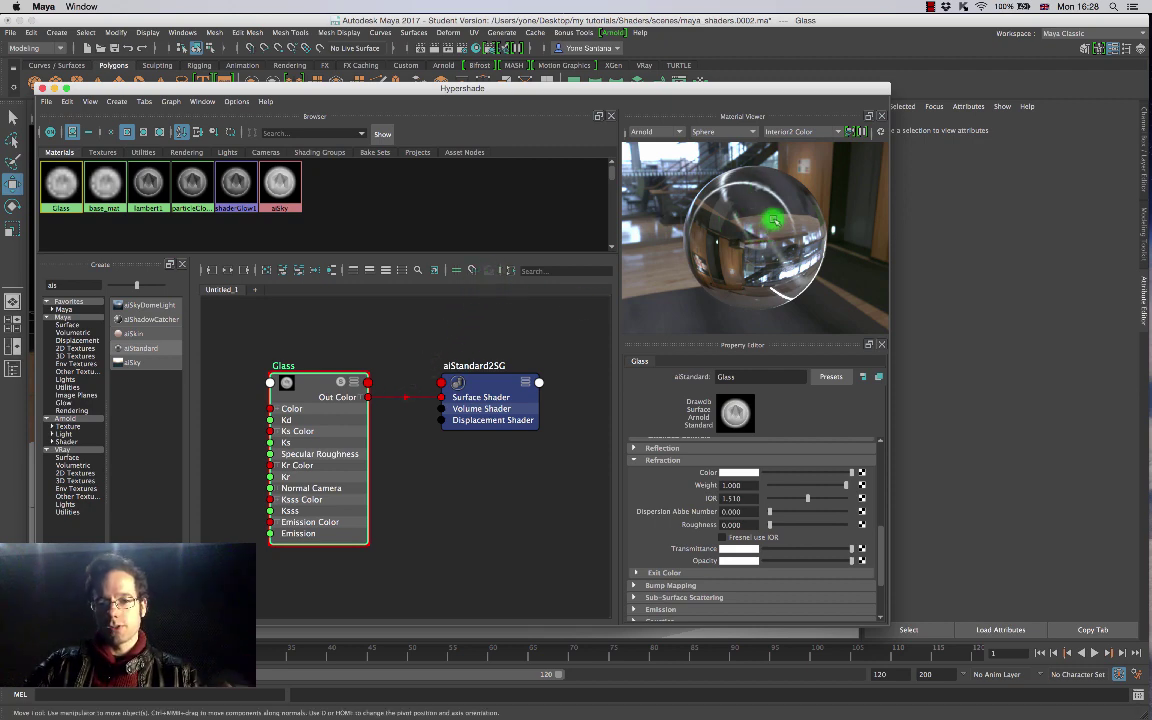
Step: Enable Fresnel use IOR and move Hypershade aside to reveal the bottle
{"action": "left_click", "coordinate": [722, 538]}
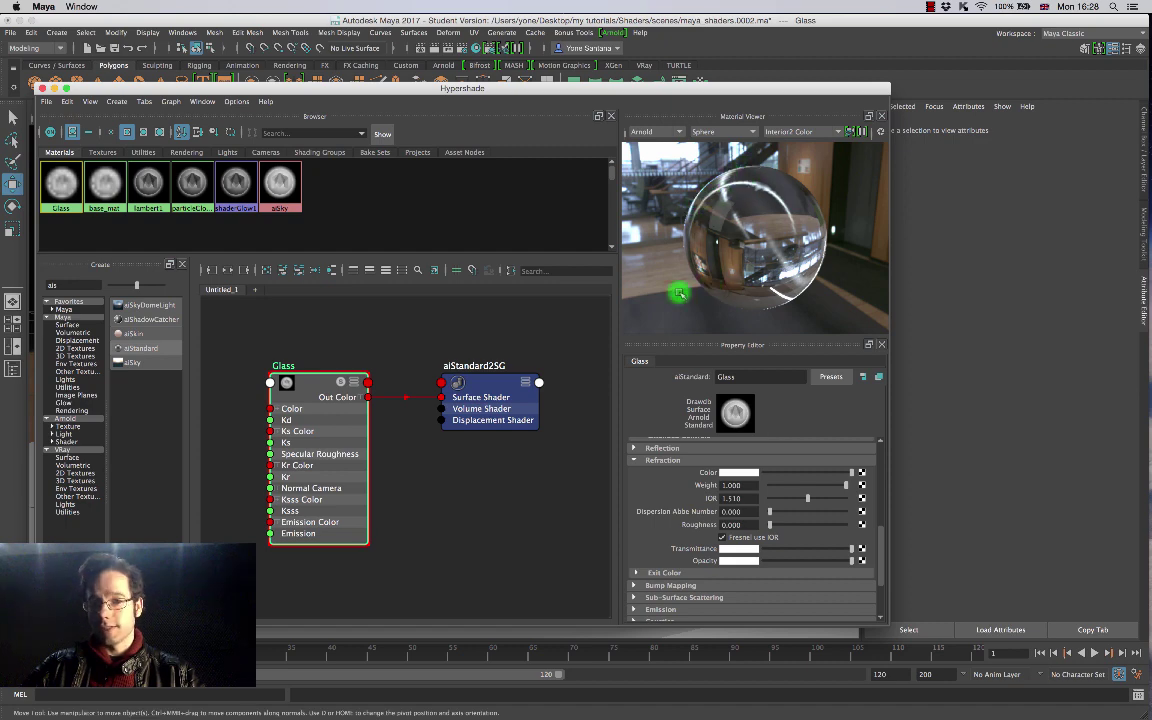
{"action": "left_click_drag", "start_coordinate": [879, 535], "coordinate": [869, 540]}
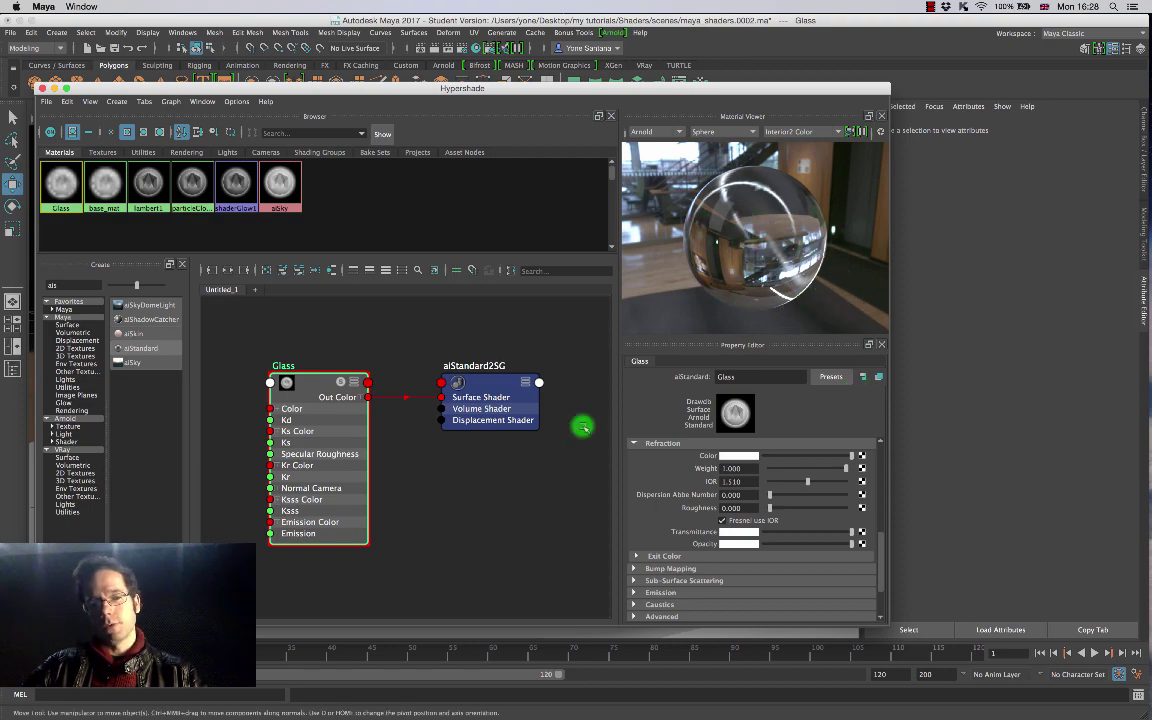
{"action": "left_click_drag", "start_coordinate": [478, 84], "coordinate": [761, 85]}
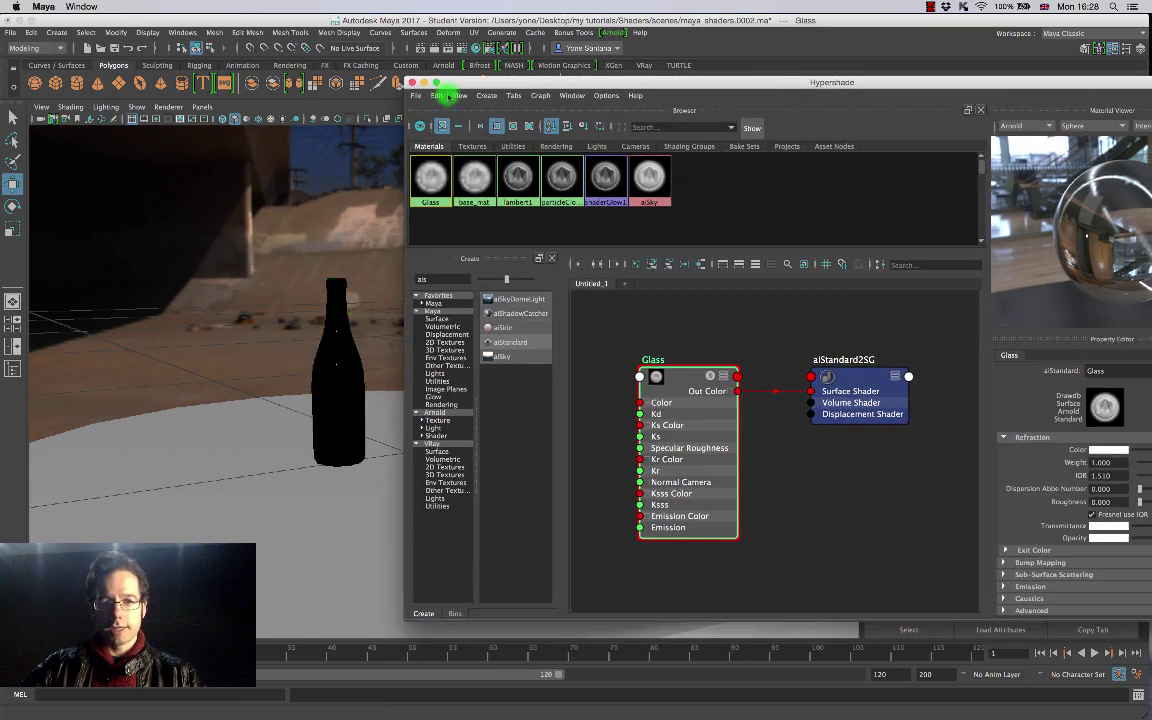
Step: Close the Hypershade and render the current frame with Arnold to preview the glass bottle
{"action": "left_click_drag", "start_coordinate": [415, 83], "coordinate": [373, 91]}
{"action": "left_click", "coordinate": [369, 90]}
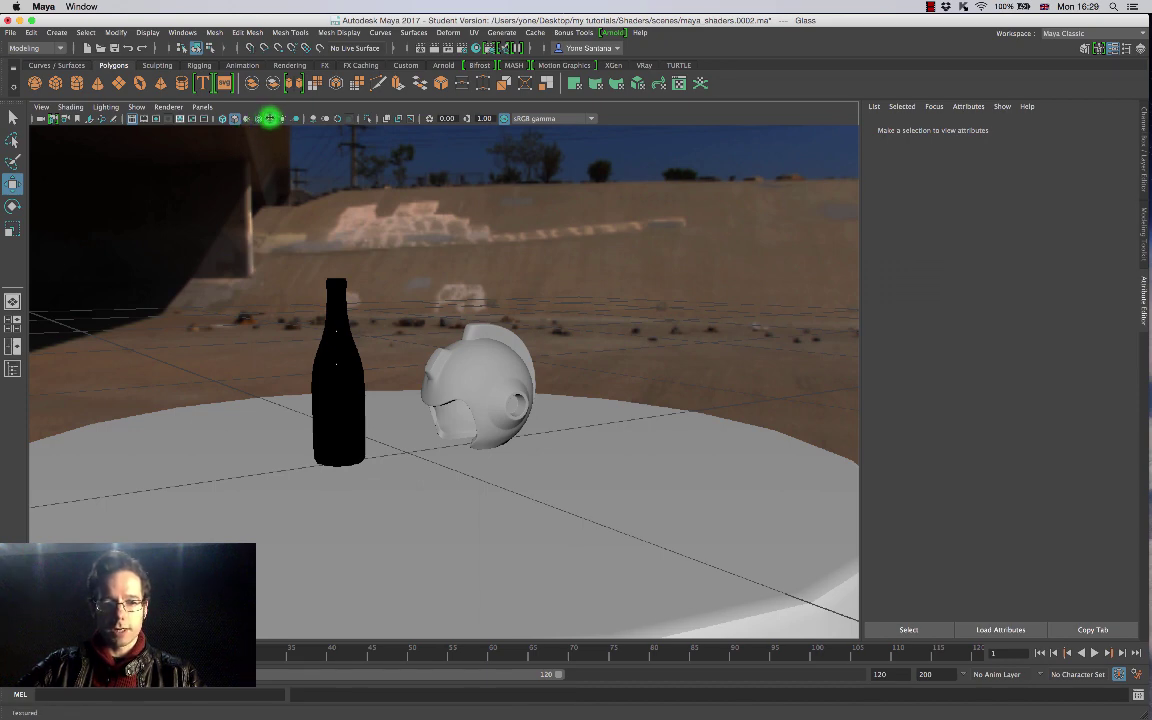
{"action": "left_click", "coordinate": [270, 118]}
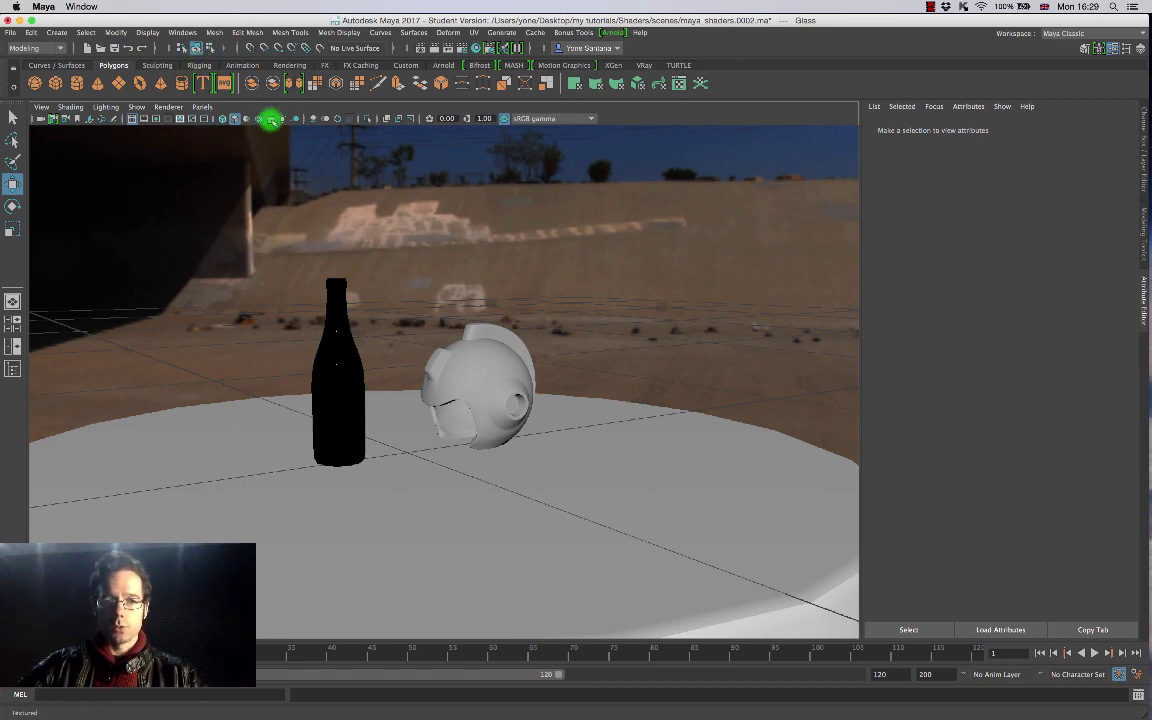
{"action": "left_click", "coordinate": [435, 48]}
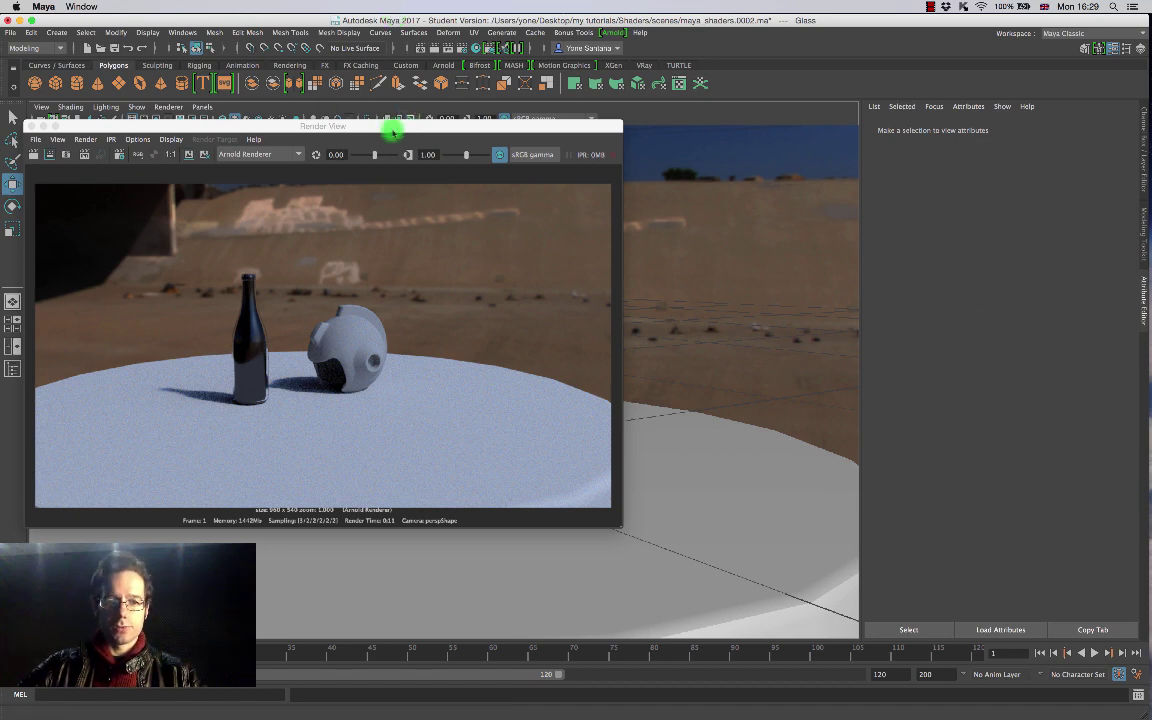
Step: Close the Render View and orbit the viewport around the bottle and helmet
{"action": "left_click_drag", "start_coordinate": [381, 128], "coordinate": [440, 117]}
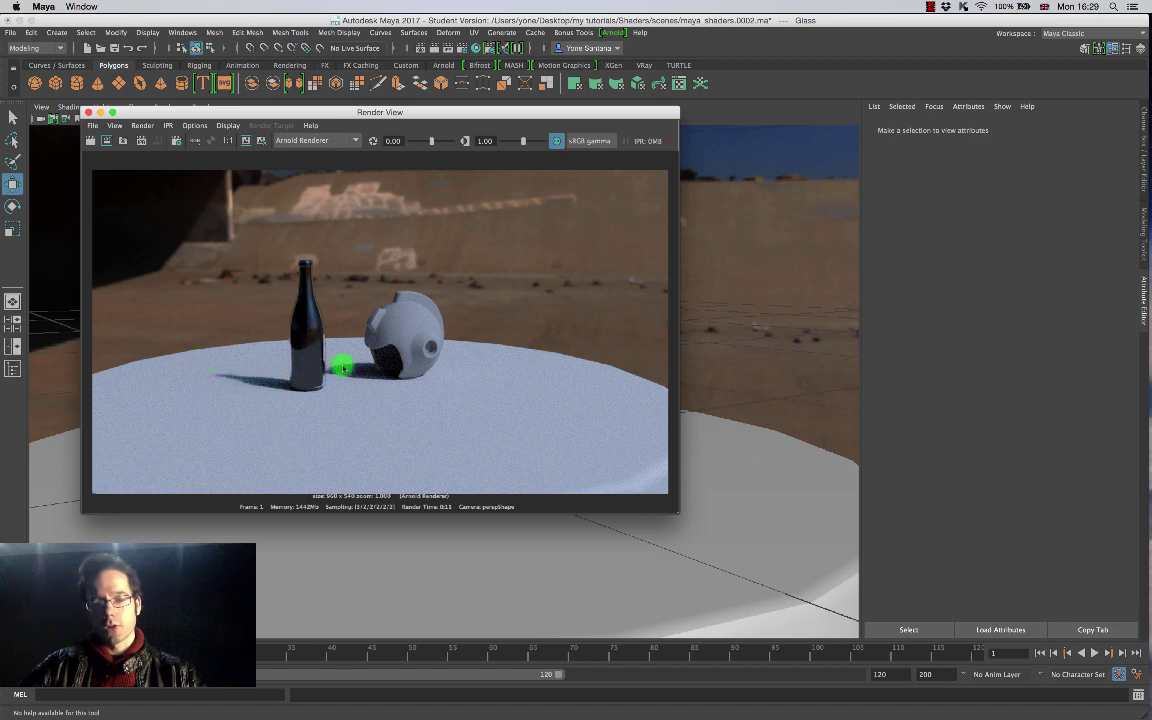
{"action": "left_click", "coordinate": [88, 112]}
{"action": "left_click_drag", "start_coordinate": [360, 342], "coordinate": [453, 375], "text": "alt"}
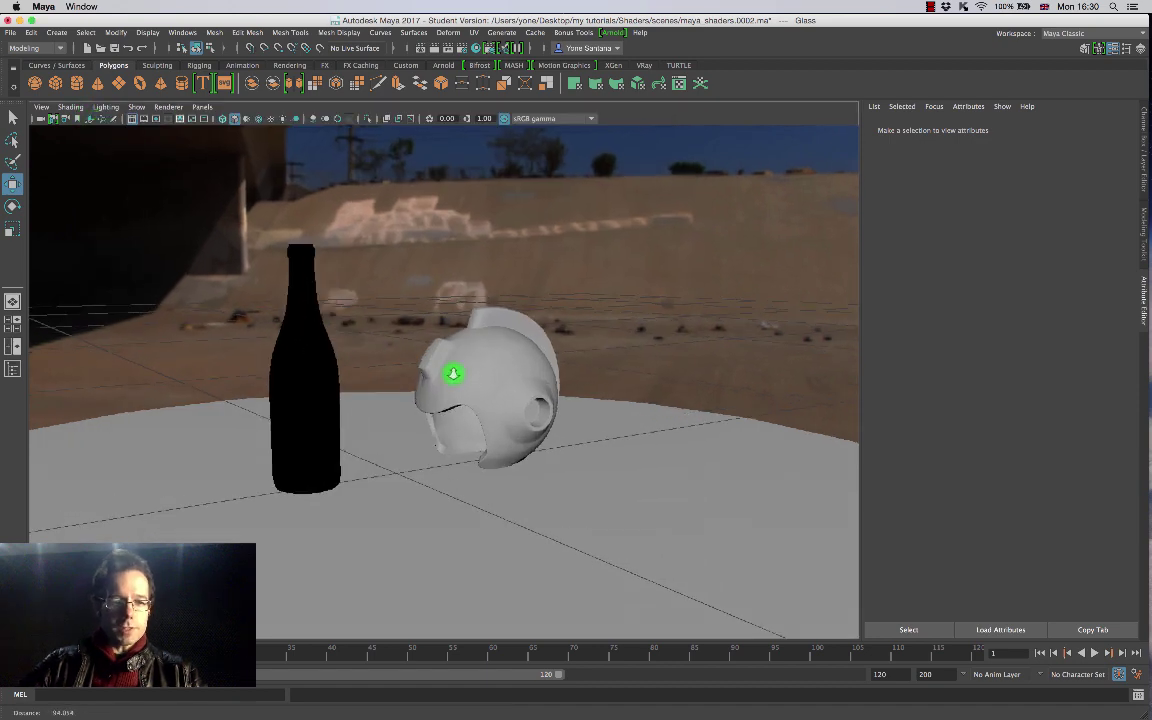
Step: Select the wine bottle and expand Ray Depth in the Arnold Render Settings
{"action": "middle_click_drag", "start_coordinate": [328, 388], "coordinate": [342, 391], "text": "alt"}
{"action": "left_click", "coordinate": [345, 391]}
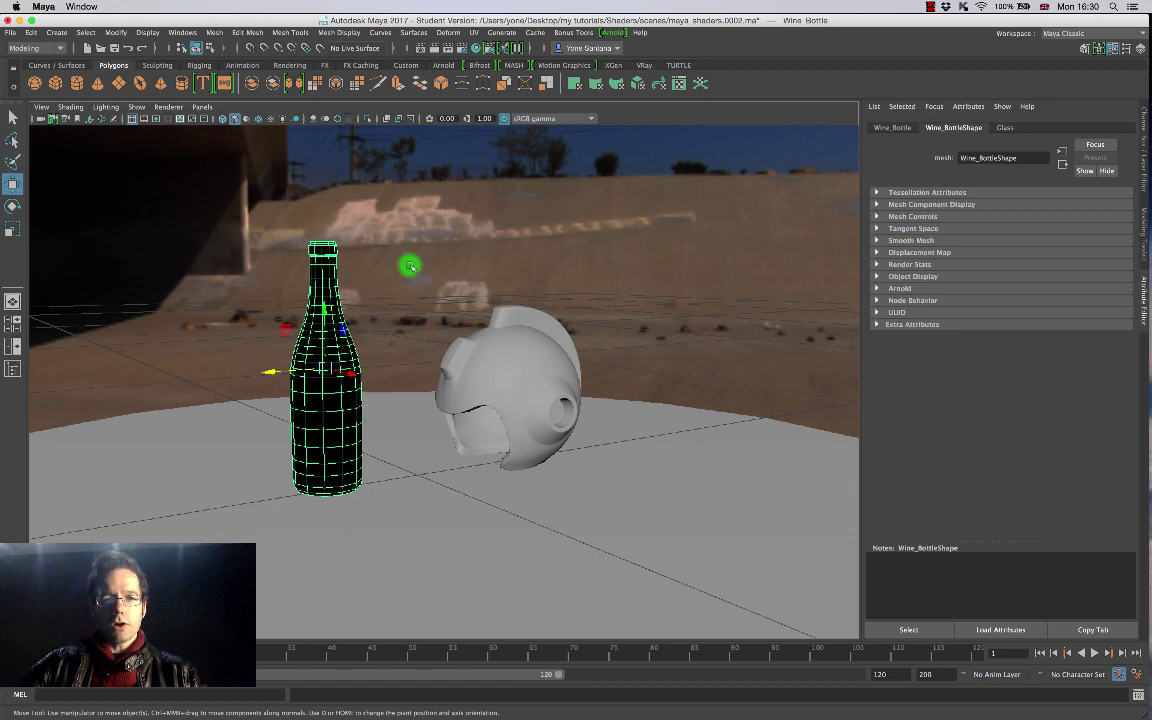
{"action": "left_click", "coordinate": [467, 48]}
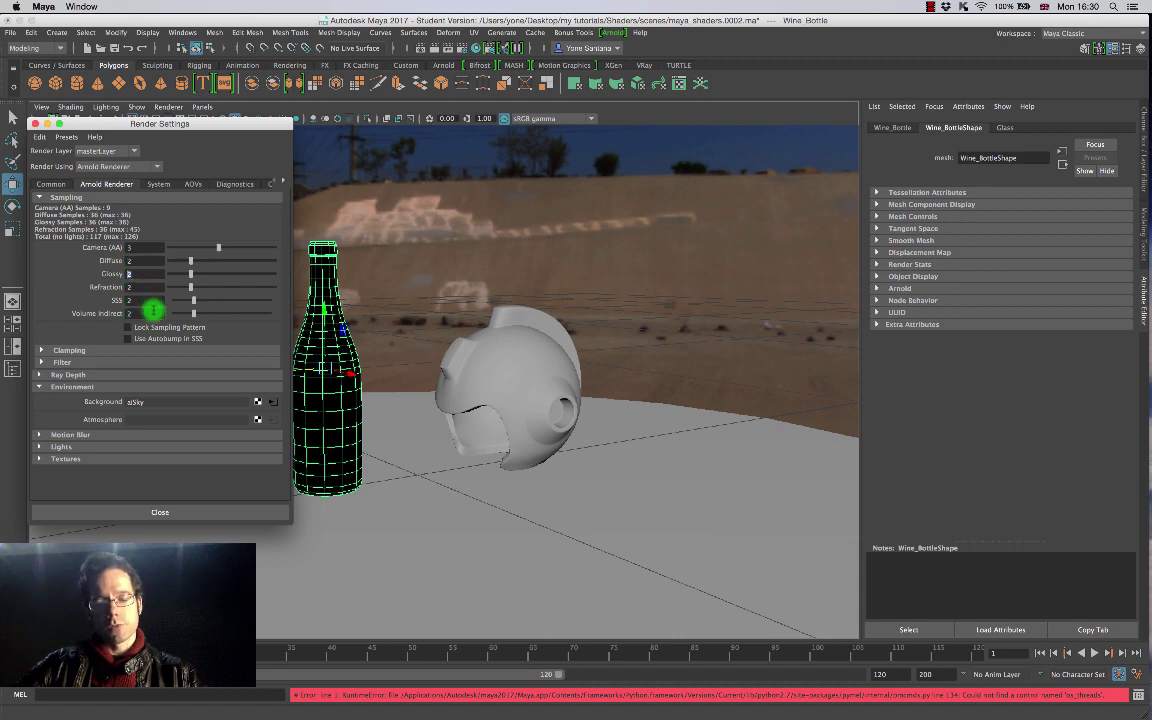
{"action": "key", "text": "Tab"}
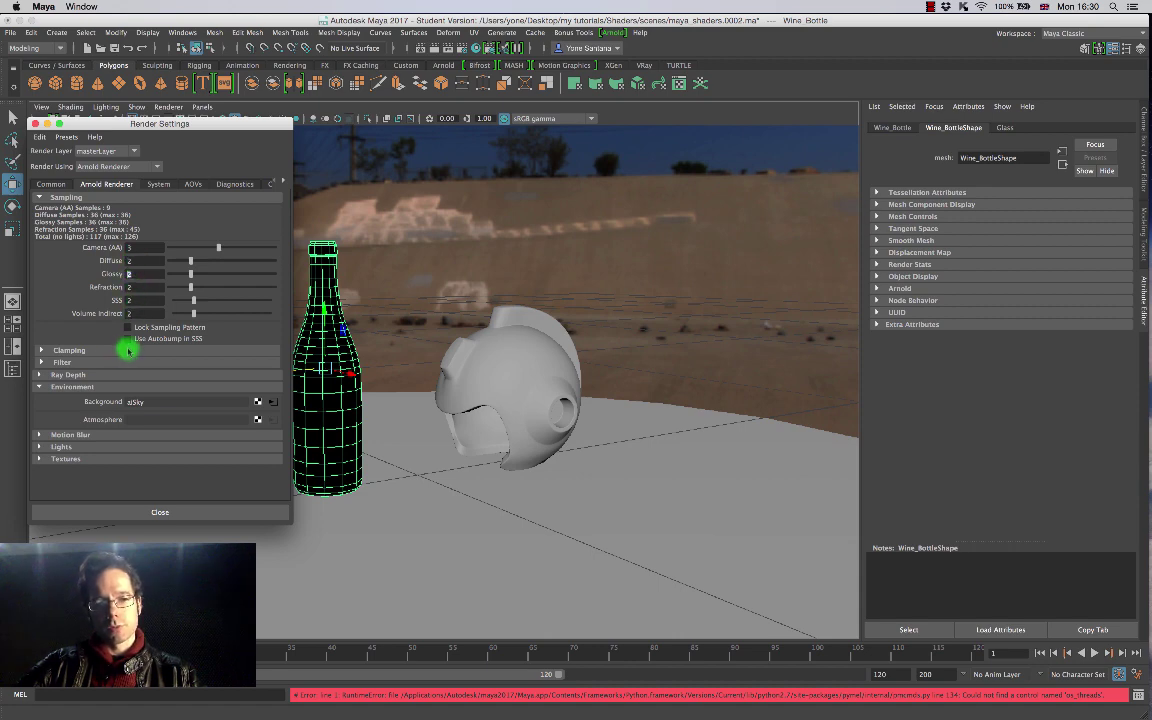
{"action": "left_click", "coordinate": [37, 388]}
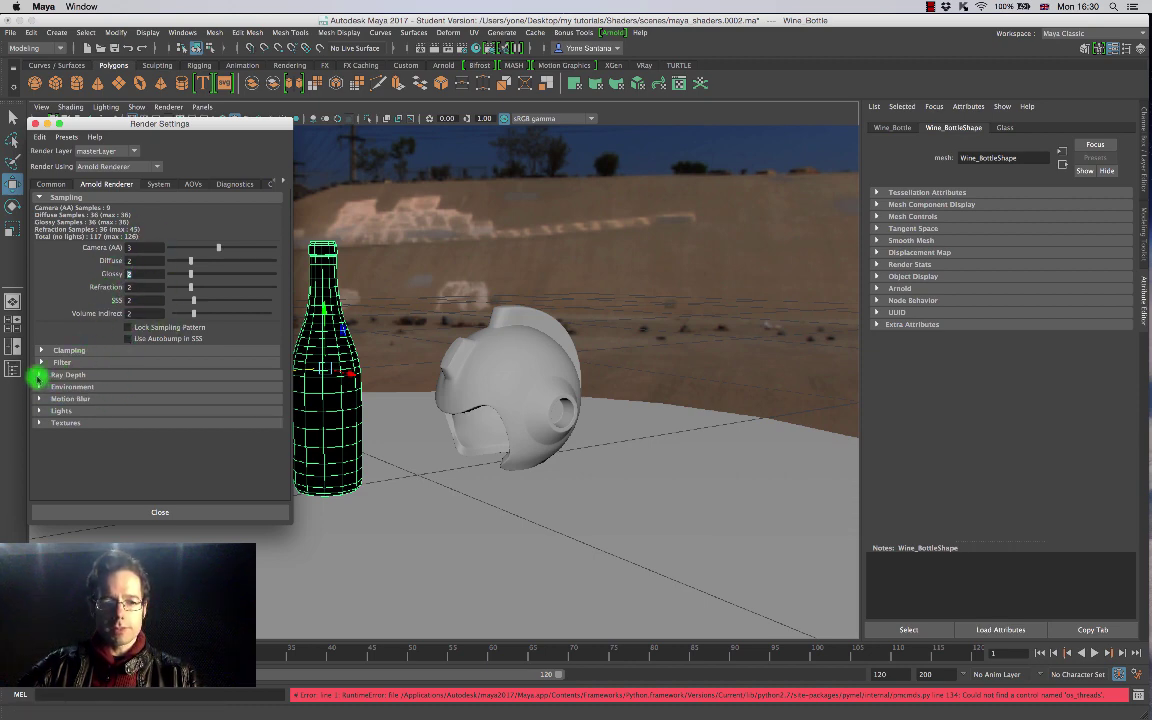
{"action": "left_click", "coordinate": [38, 376]}
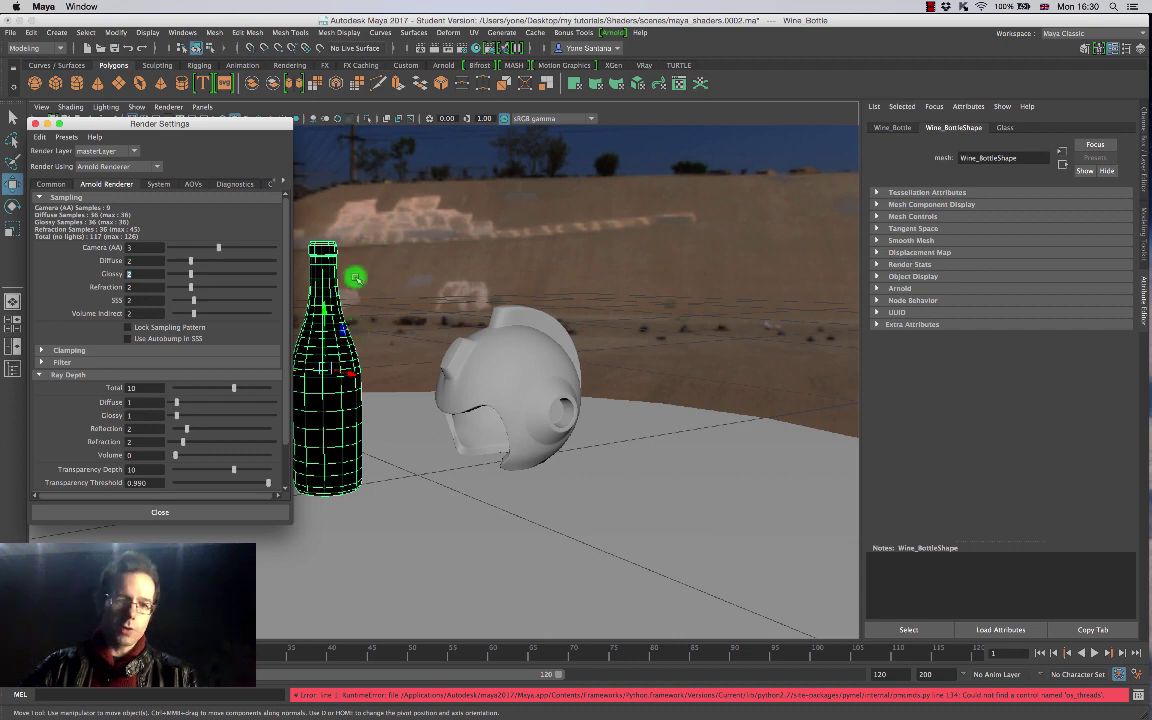
Step: Switch the viewport to wireframe and orbit in close around the bottle
{"action": "left_click_drag", "start_coordinate": [340, 350], "coordinate": [558, 334], "text": "alt"}
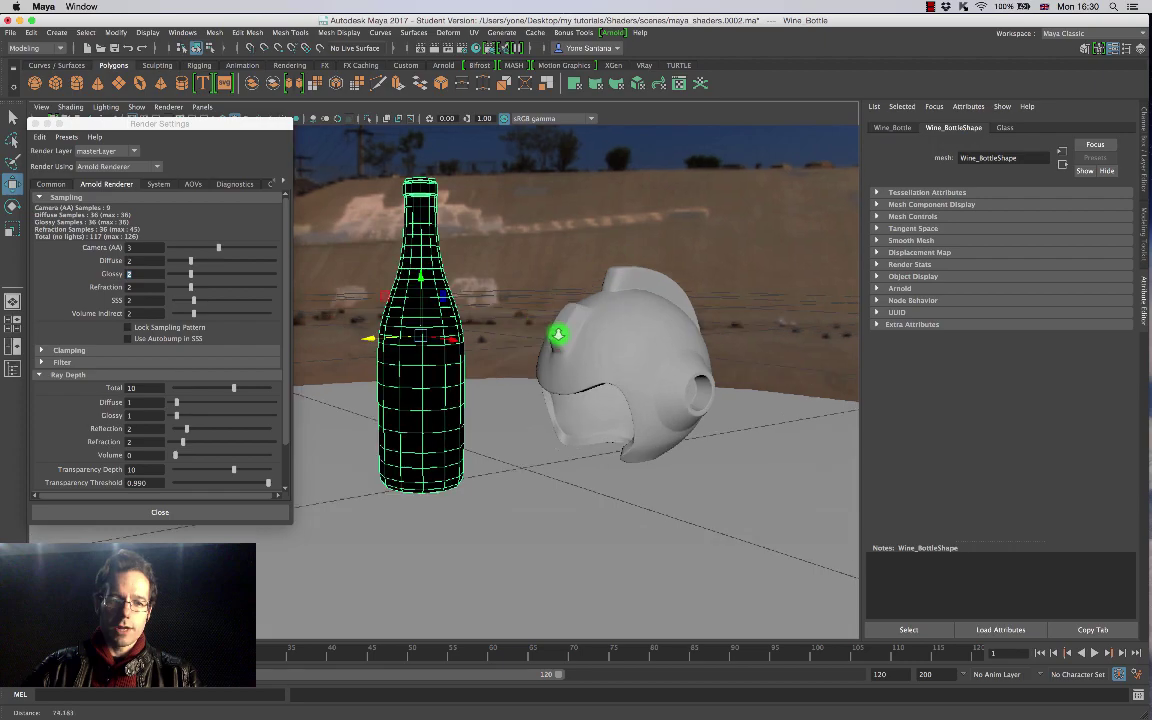
{"action": "left_click_drag", "start_coordinate": [239, 120], "coordinate": [241, 154]}
{"action": "left_click", "coordinate": [226, 119]}
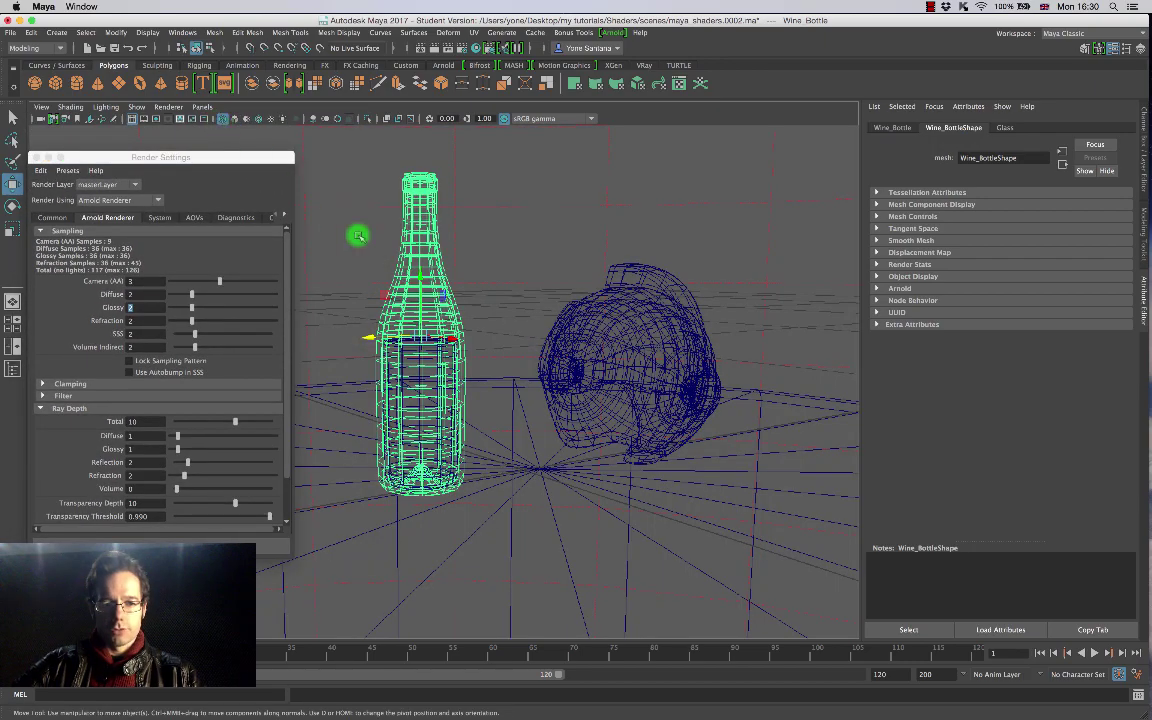
{"action": "left_click_drag", "start_coordinate": [463, 366], "coordinate": [506, 368], "text": "alt"}
{"action": "right_click_drag", "start_coordinate": [506, 368], "coordinate": [564, 385], "text": "alt"}
{"action": "left_click_drag", "start_coordinate": [564, 385], "coordinate": [689, 370], "text": "alt"}
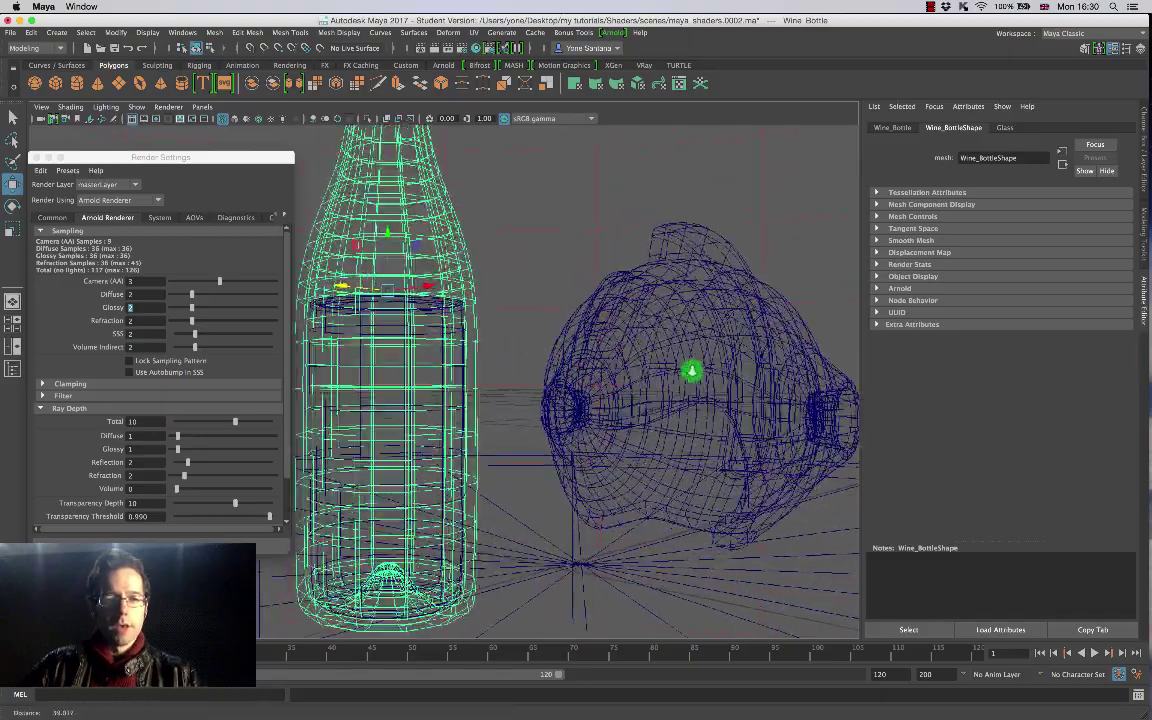
{"action": "right_click_drag", "start_coordinate": [689, 370], "coordinate": [614, 323], "text": "alt"}
{"action": "left_click_drag", "start_coordinate": [614, 323], "coordinate": [592, 213], "text": "alt"}
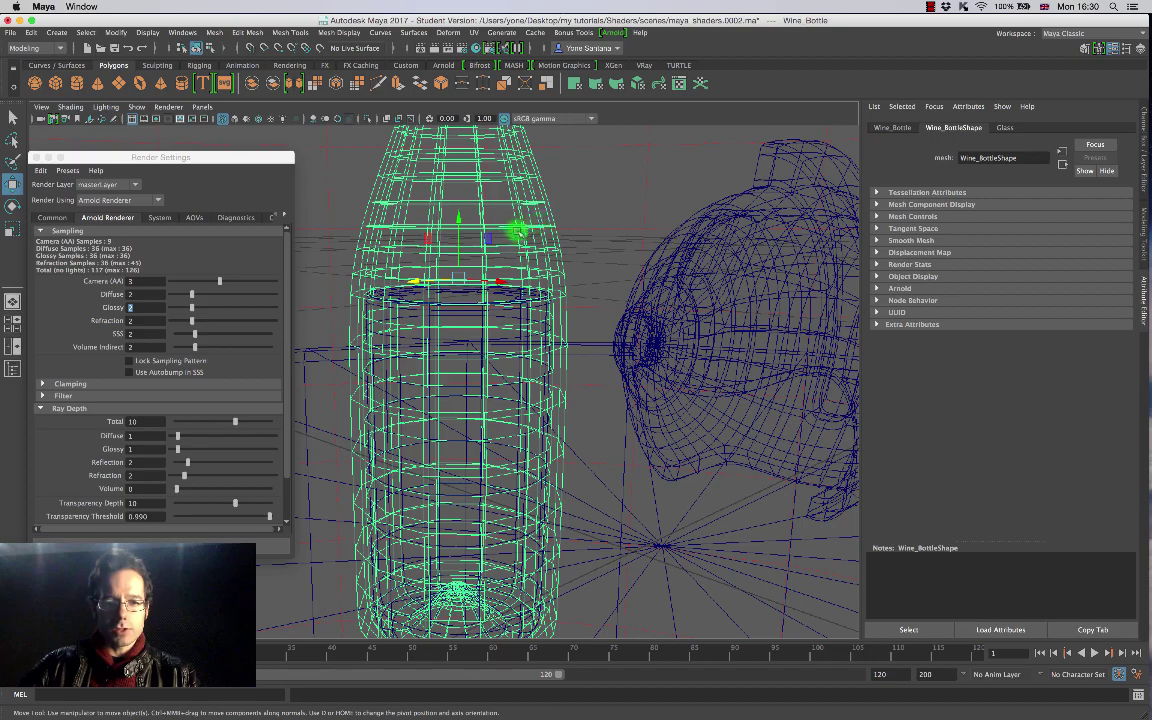
Step: Select the Liquid cylinder inside the bottle and orbit the wireframe view around it
{"action": "left_click_drag", "start_coordinate": [518, 232], "coordinate": [569, 253], "text": "alt"}
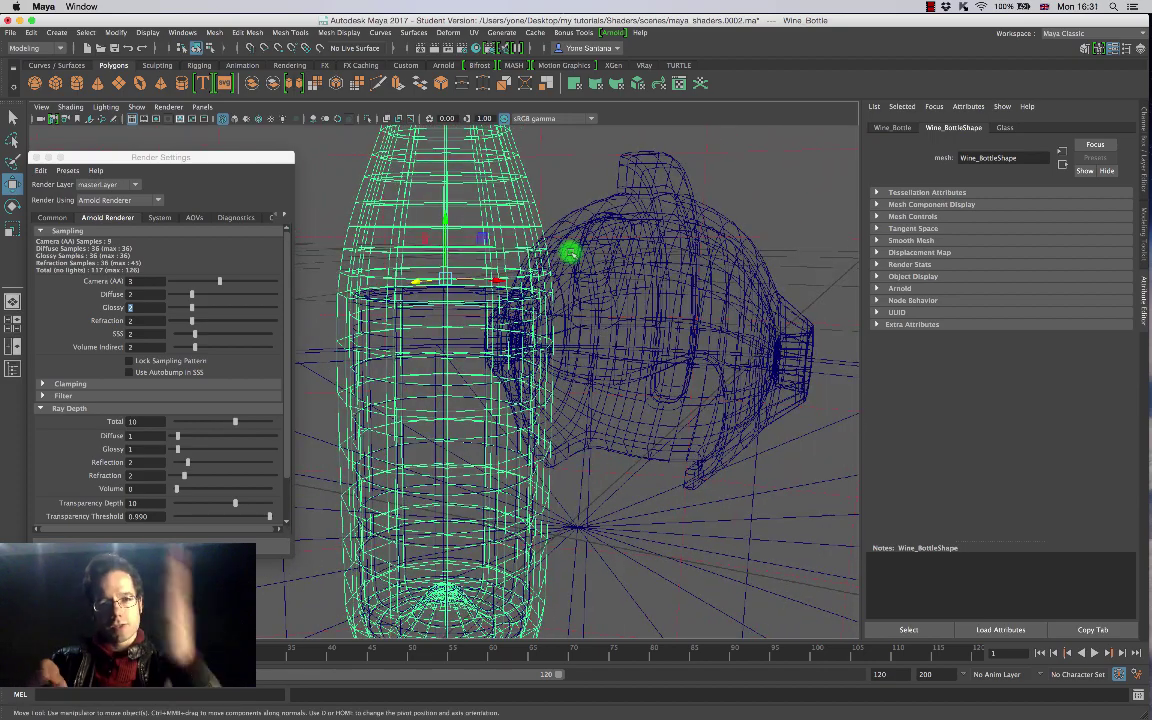
{"action": "left_click", "coordinate": [414, 264]}
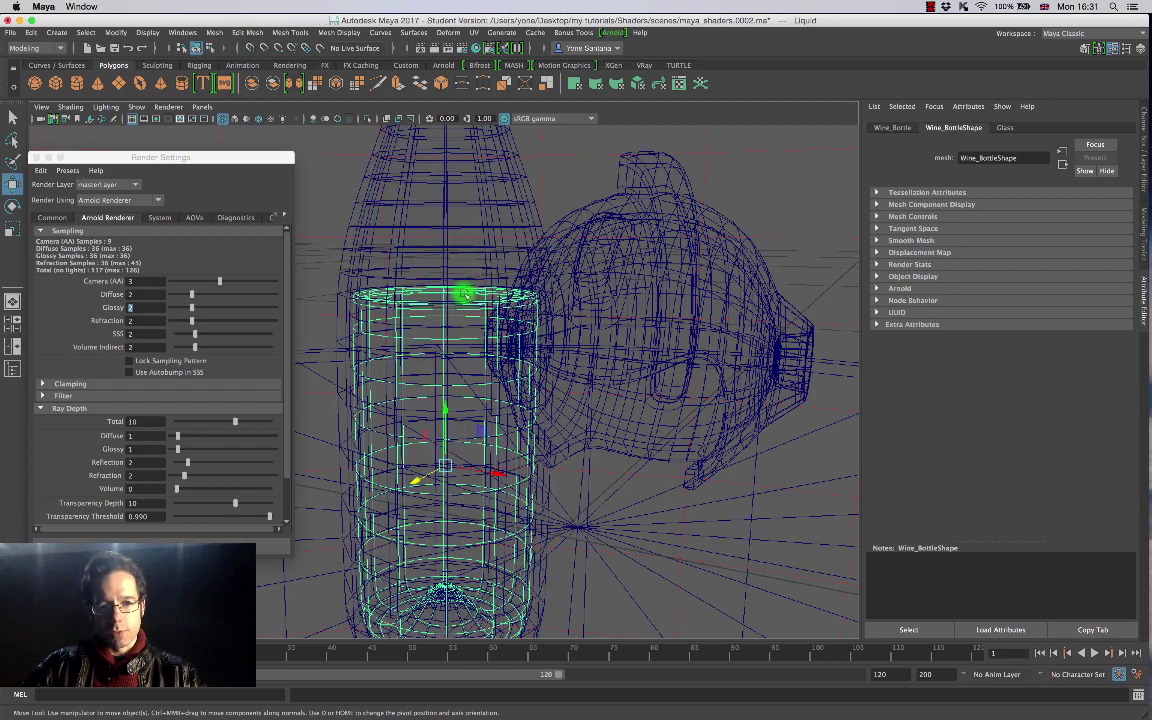
{"action": "left_click_drag", "start_coordinate": [422, 396], "coordinate": [432, 424], "text": "alt"}
{"action": "left_click_drag", "start_coordinate": [481, 351], "coordinate": [433, 229], "text": "alt"}
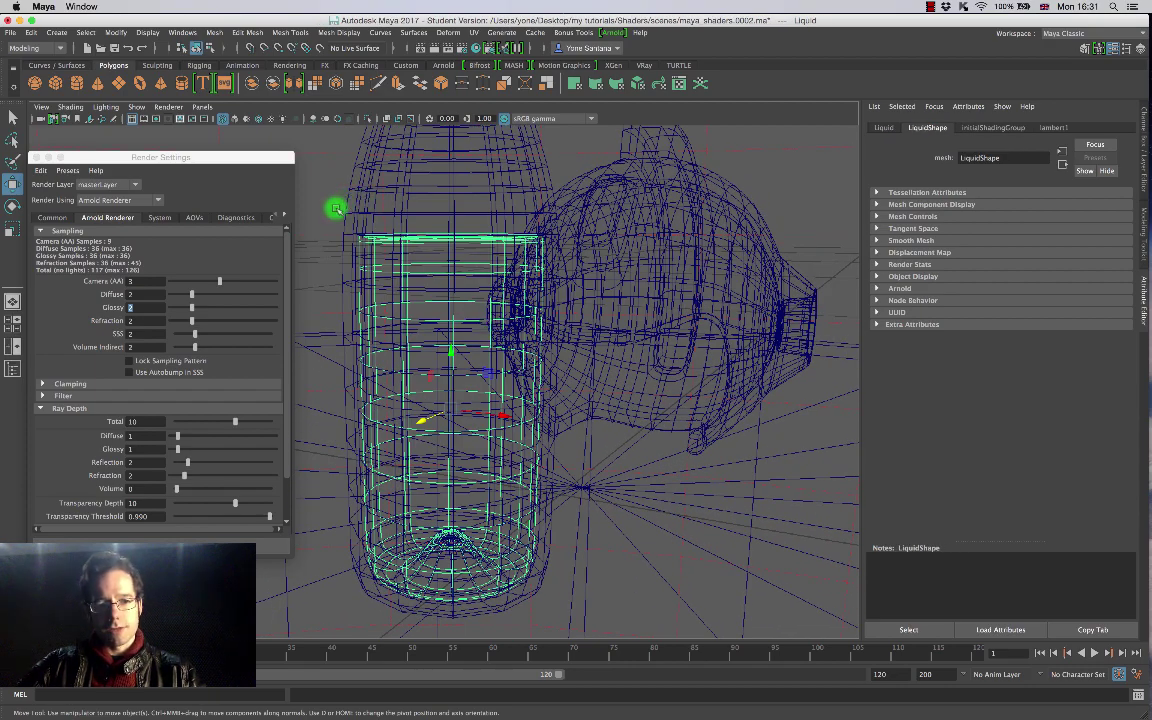
{"action": "right_click_drag", "start_coordinate": [430, 222], "coordinate": [390, 188], "text": "alt"}
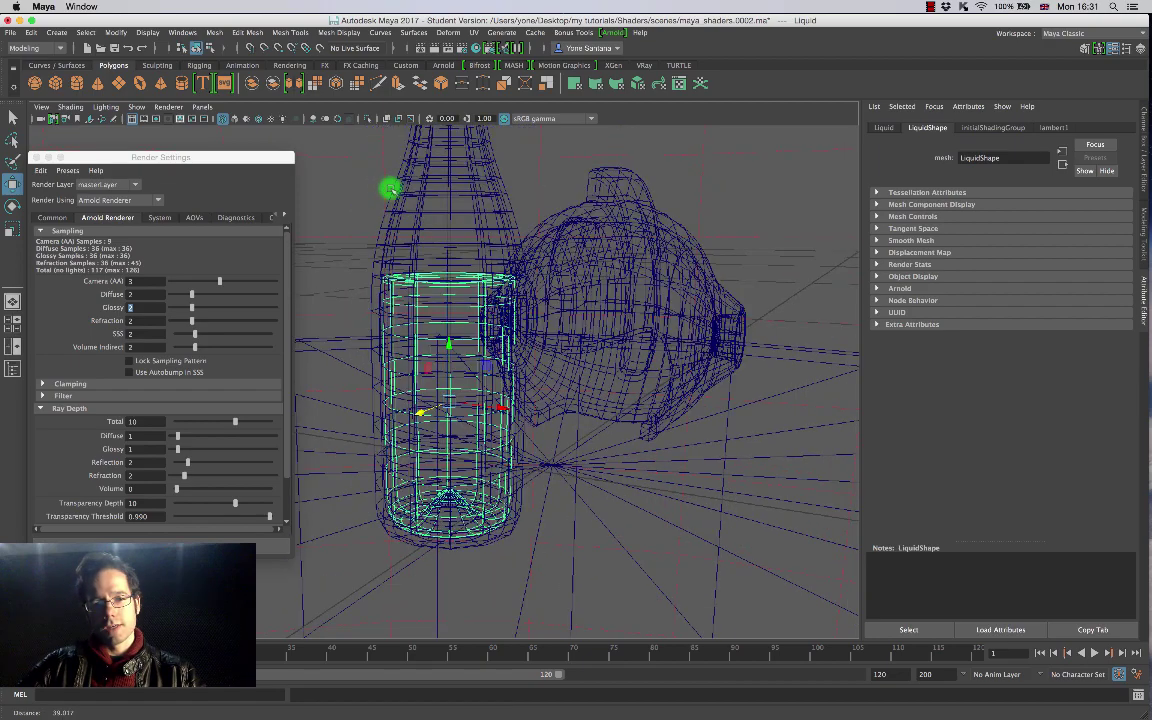
{"action": "left_click_drag", "start_coordinate": [390, 188], "coordinate": [519, 262], "text": "alt"}
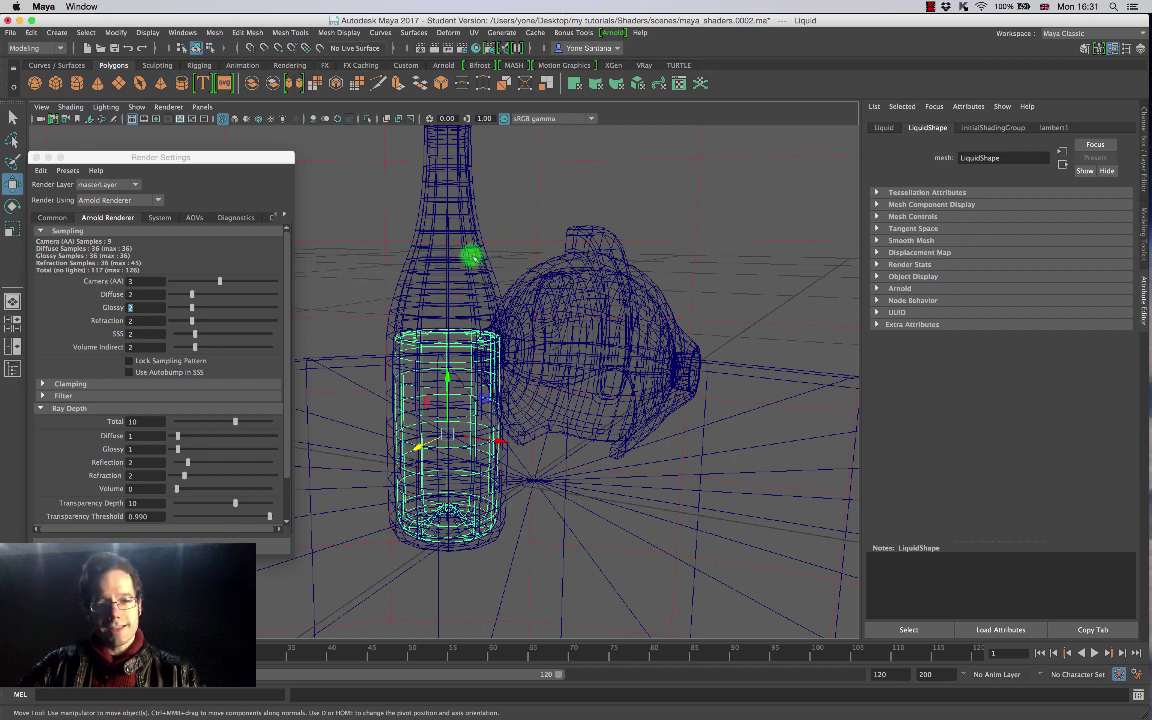
{"action": "left_click_drag", "start_coordinate": [421, 311], "coordinate": [485, 318], "text": "alt"}
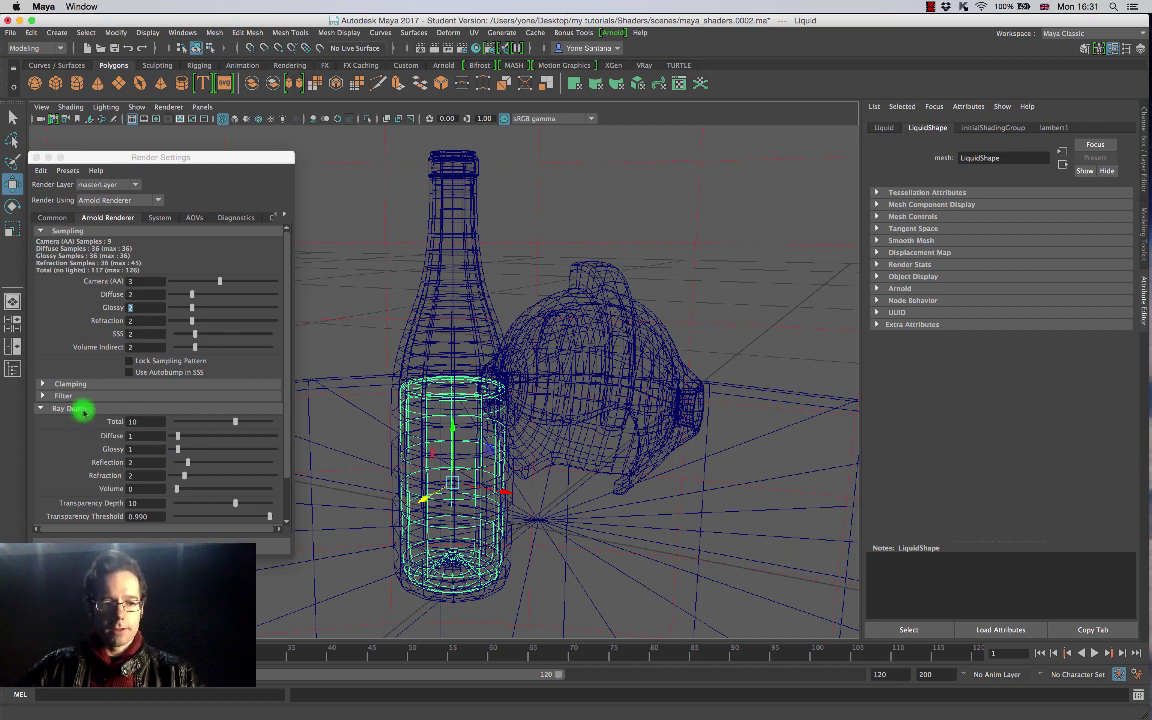
Step: Set the Arnold Refraction ray depth to 6 and render the current frame
{"action": "left_click", "coordinate": [133, 476]}
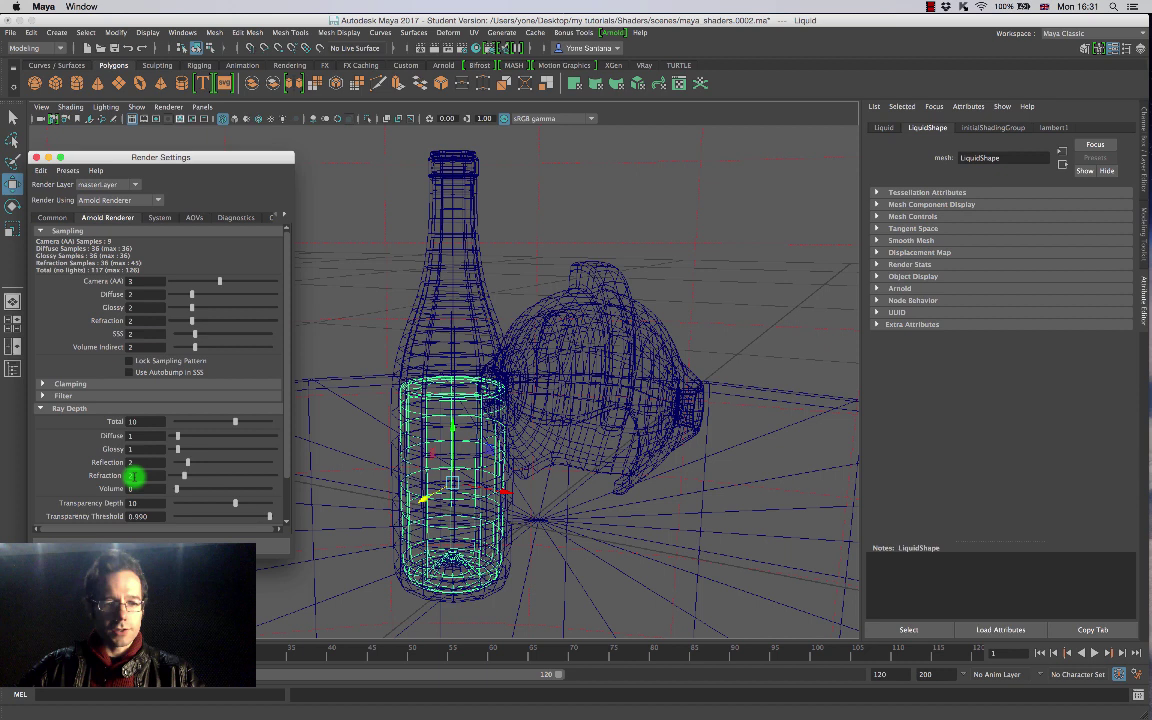
{"action": "double_click", "coordinate": [132, 477]}
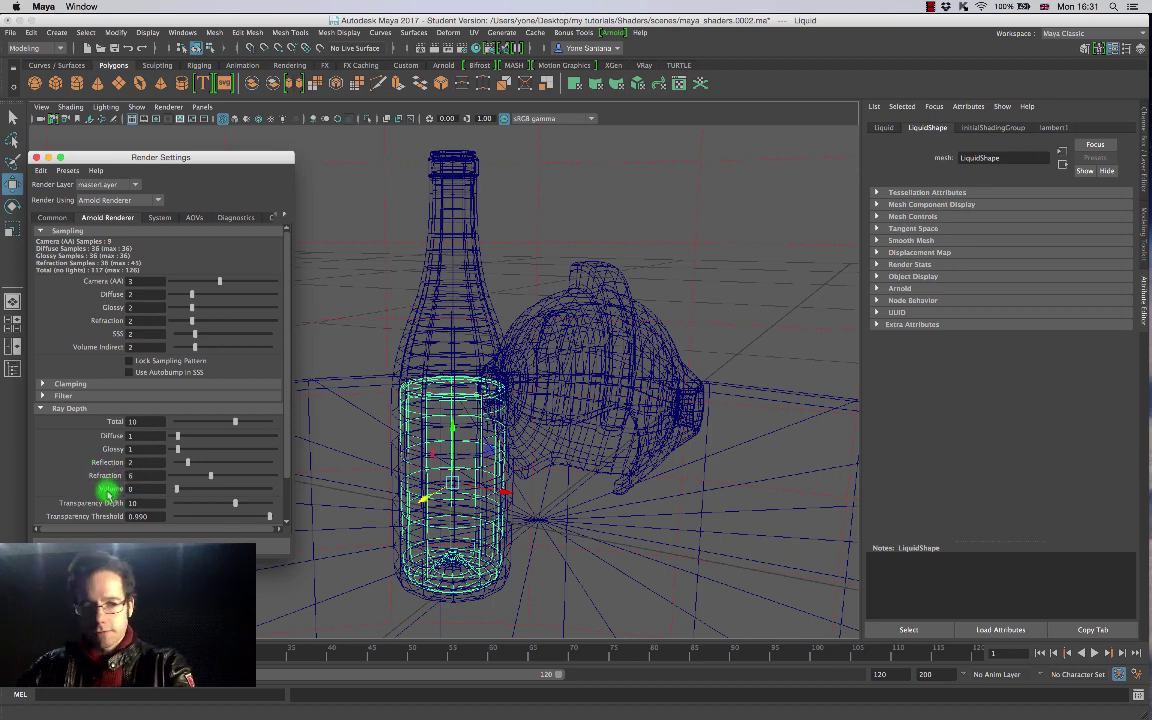
{"action": "double_click", "coordinate": [131, 476]}
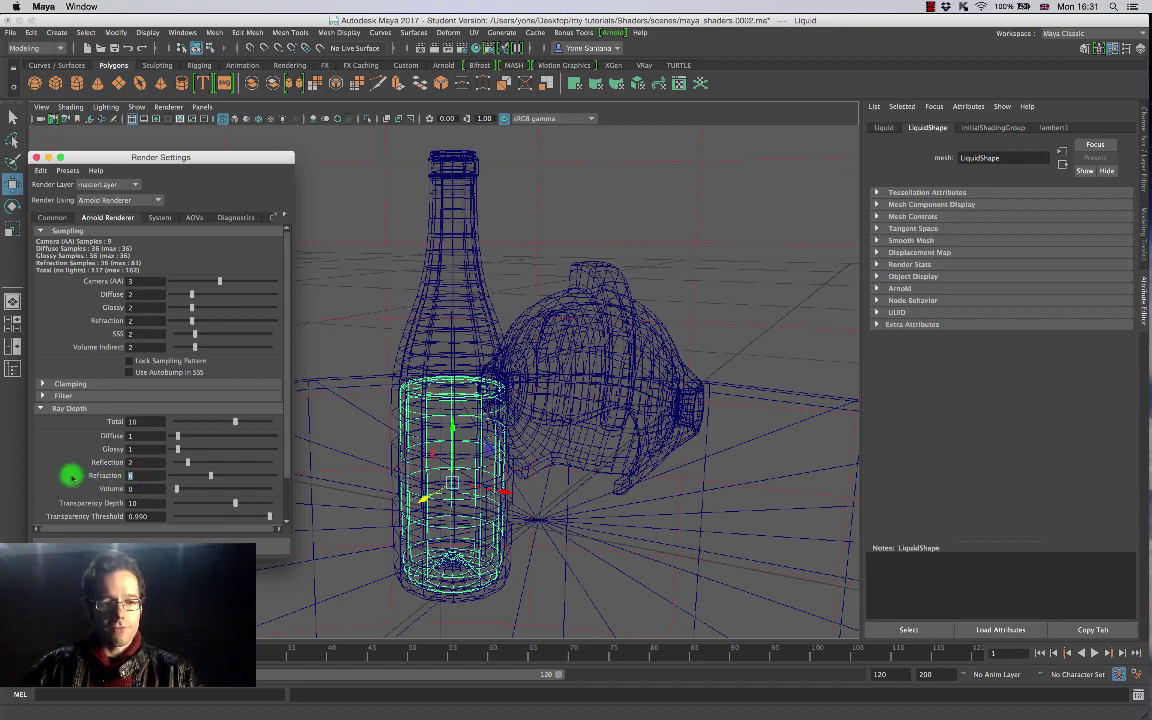
{"action": "left_click_drag", "start_coordinate": [509, 350], "coordinate": [479, 273], "text": "alt"}
{"action": "left_click", "coordinate": [432, 48]}
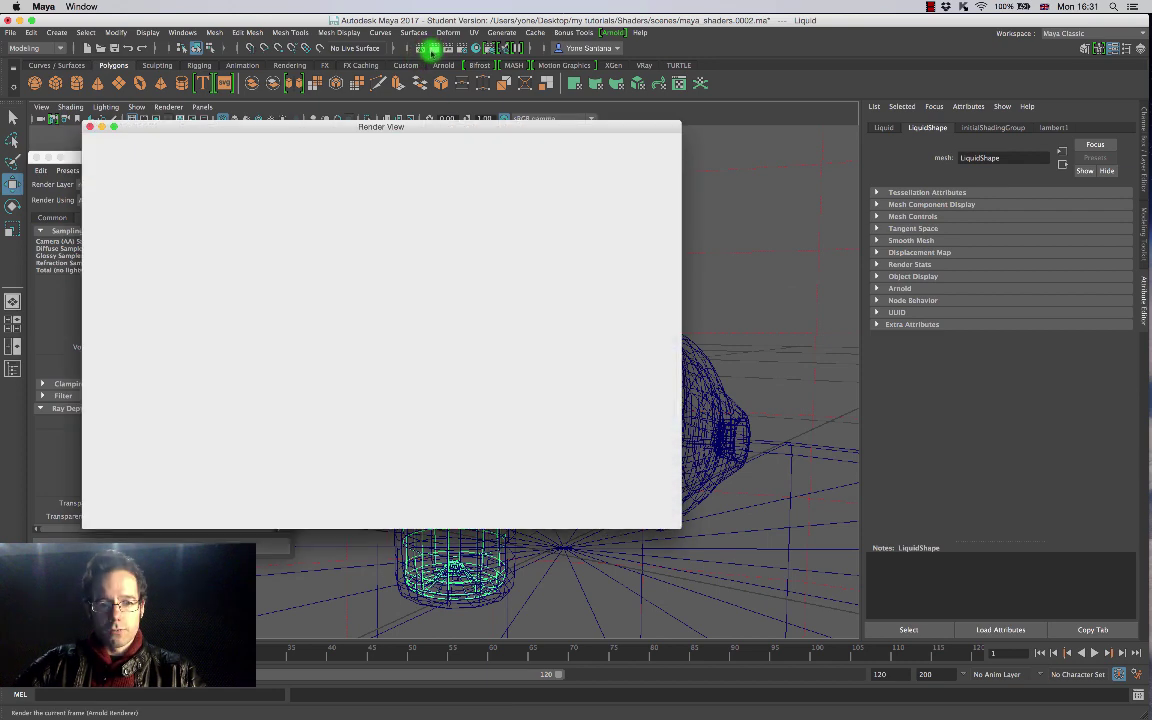
{"action": "left_click_drag", "start_coordinate": [416, 128], "coordinate": [586, 108]}
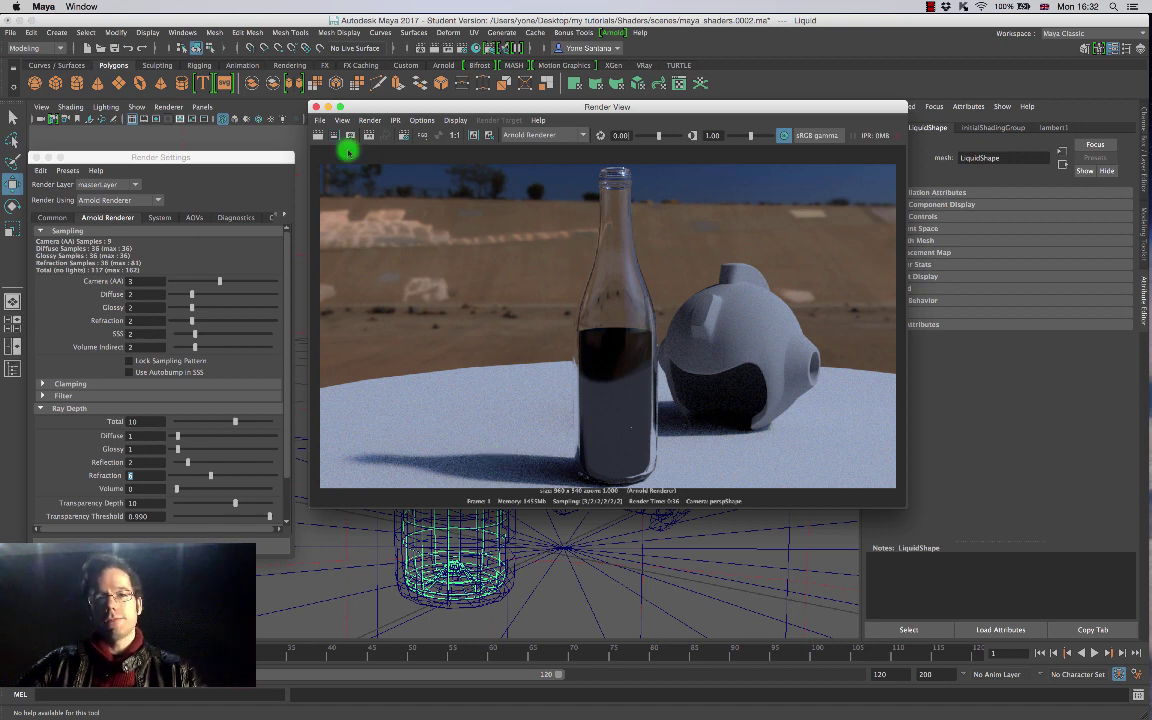
Step: Close Render View, select the bottle, and uncheck Opaque in Wine_BottleShape's Arnold attributes
{"action": "left_click", "coordinate": [316, 106]}
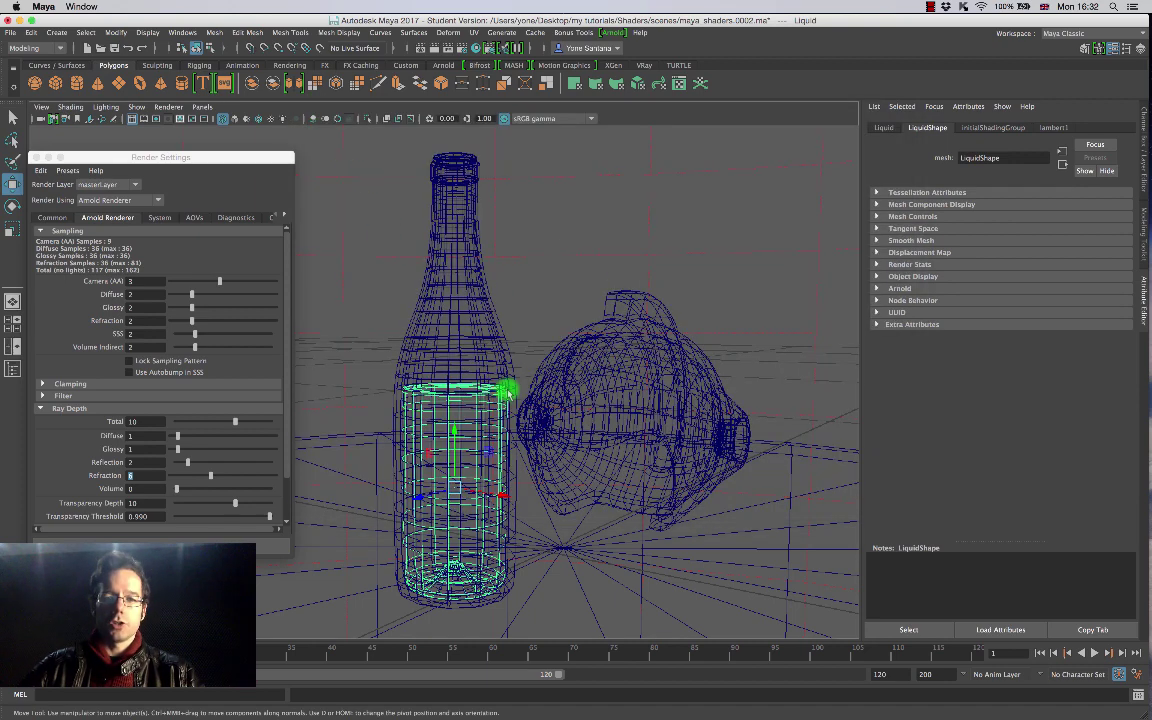
{"action": "left_click", "coordinate": [452, 200]}
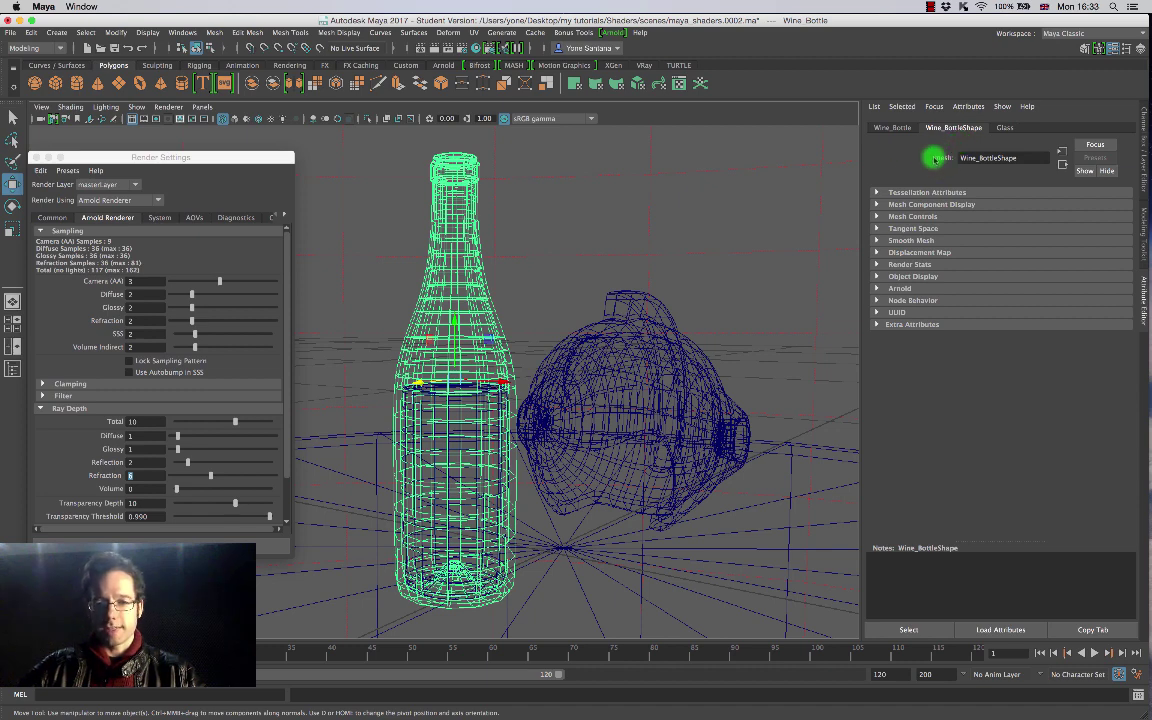
{"action": "left_click", "coordinate": [876, 289]}
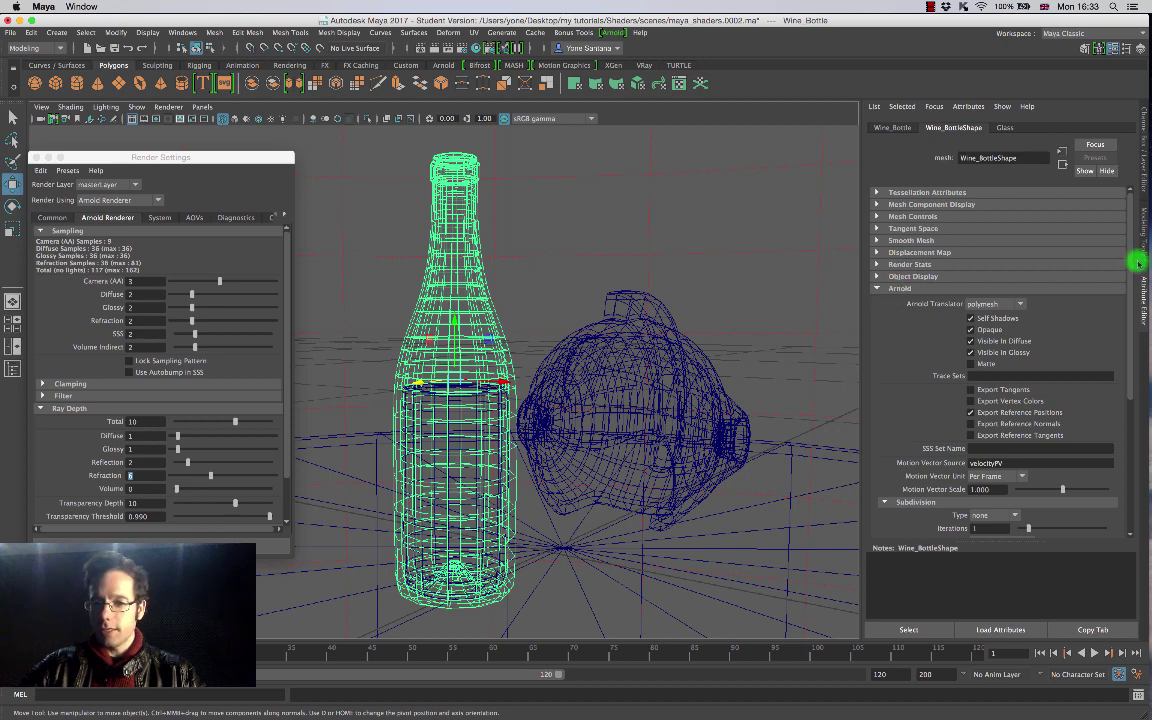
{"action": "left_click_drag", "start_coordinate": [1134, 249], "coordinate": [1122, 282]}
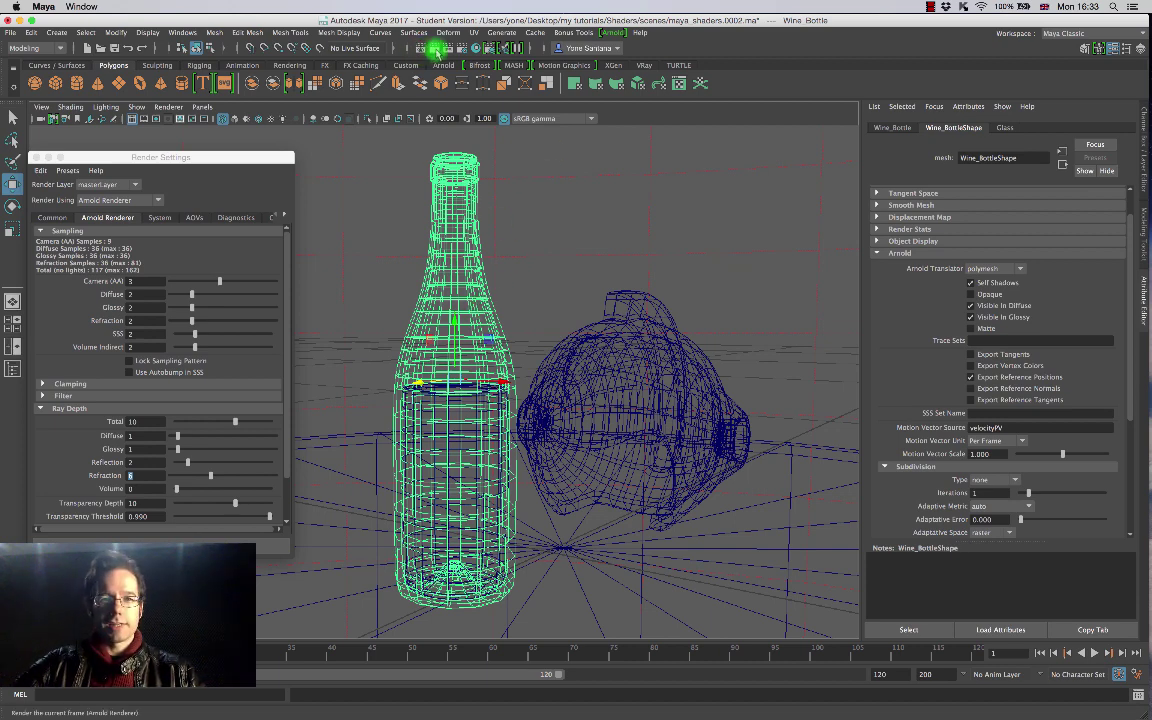
Step: Render the frame again, then re-render just a region around the bottle's base and table
{"action": "left_click", "coordinate": [421, 49]}
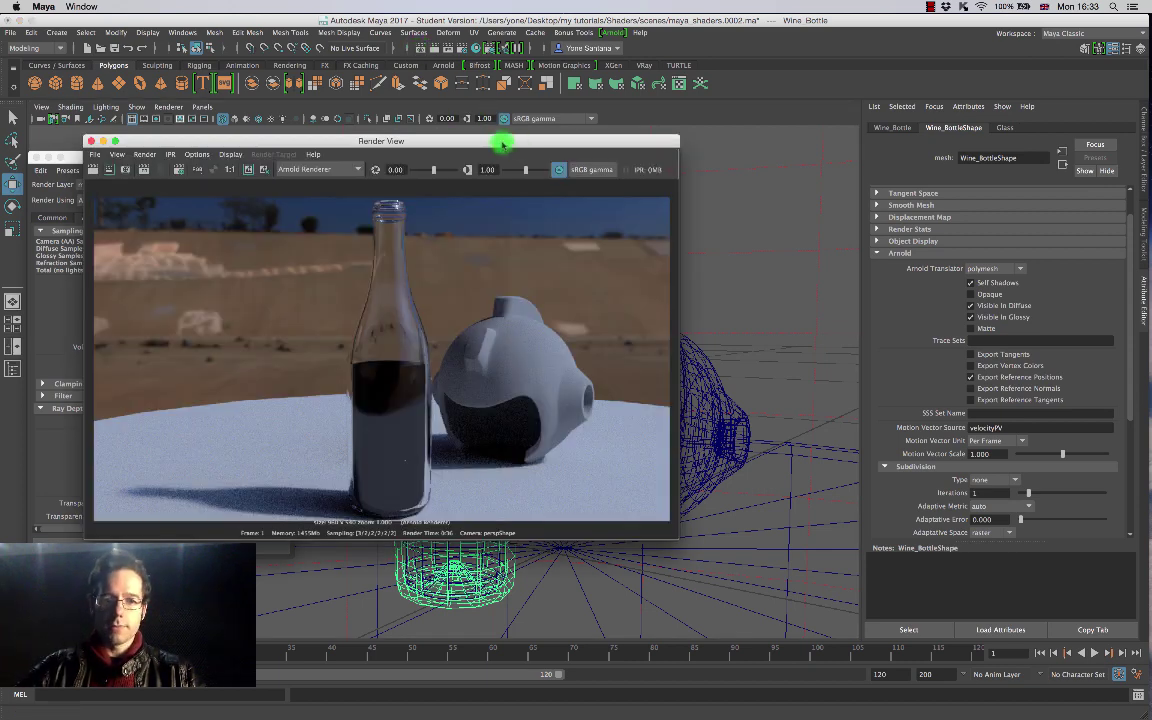
{"action": "left_click_drag", "start_coordinate": [501, 141], "coordinate": [767, 66]}
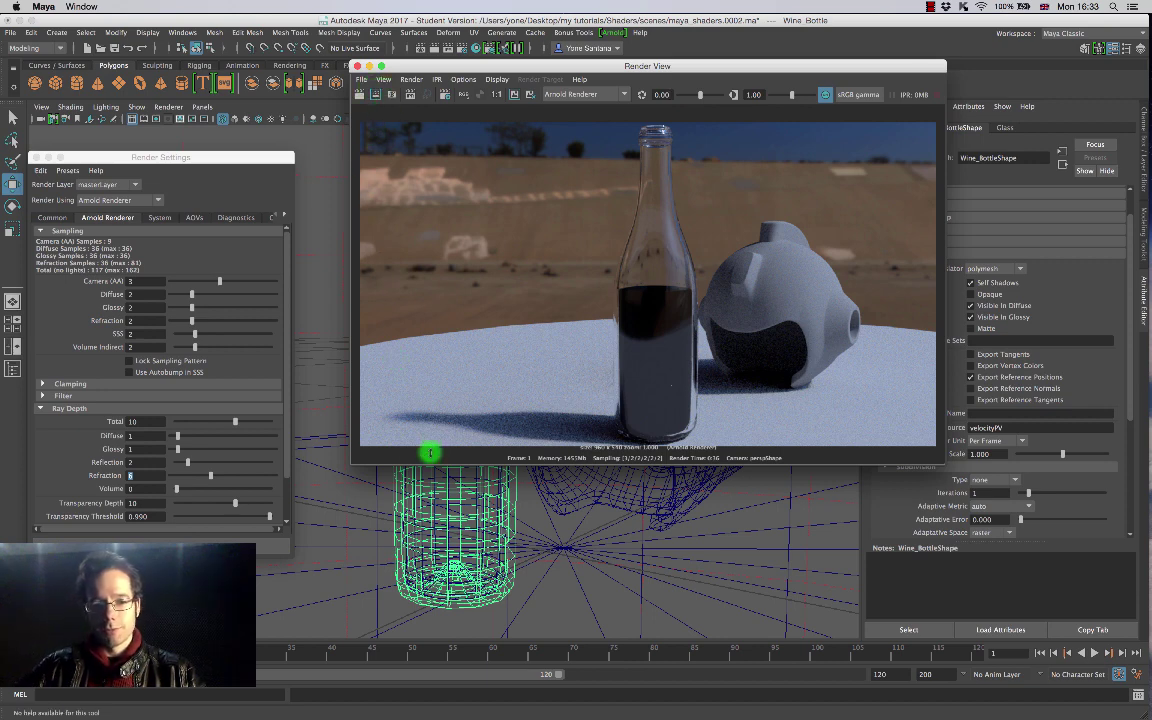
{"action": "left_click_drag", "start_coordinate": [395, 405], "coordinate": [685, 446]}
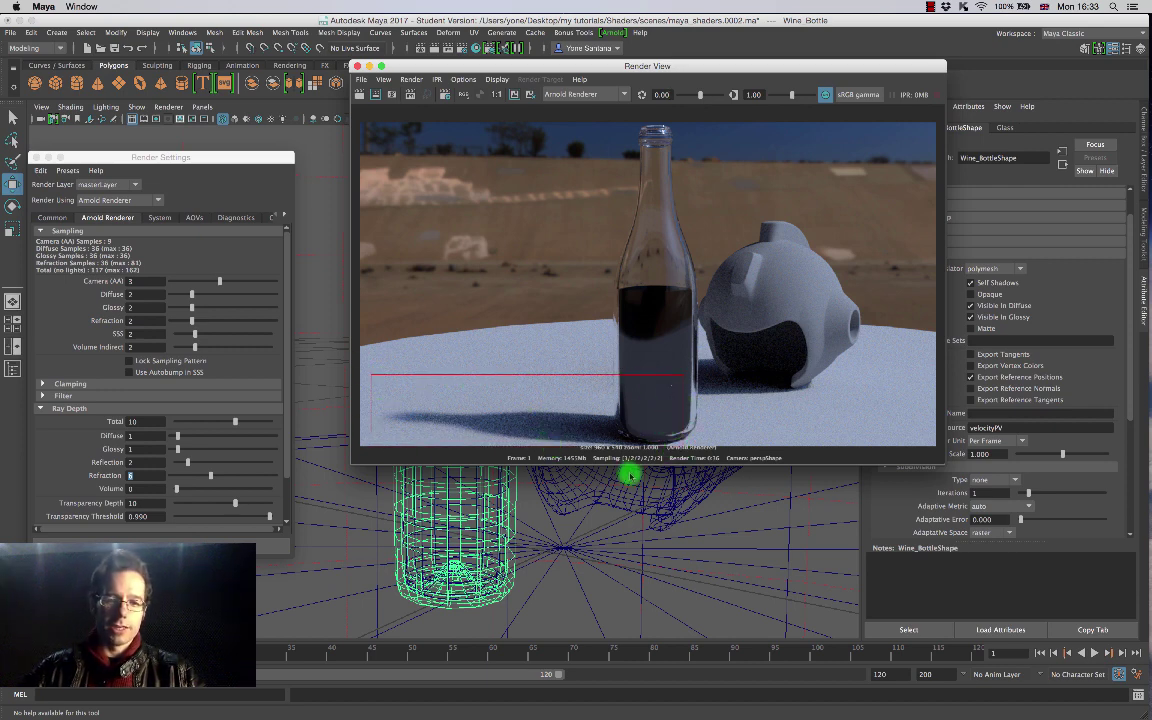
{"action": "left_click", "coordinate": [376, 96]}
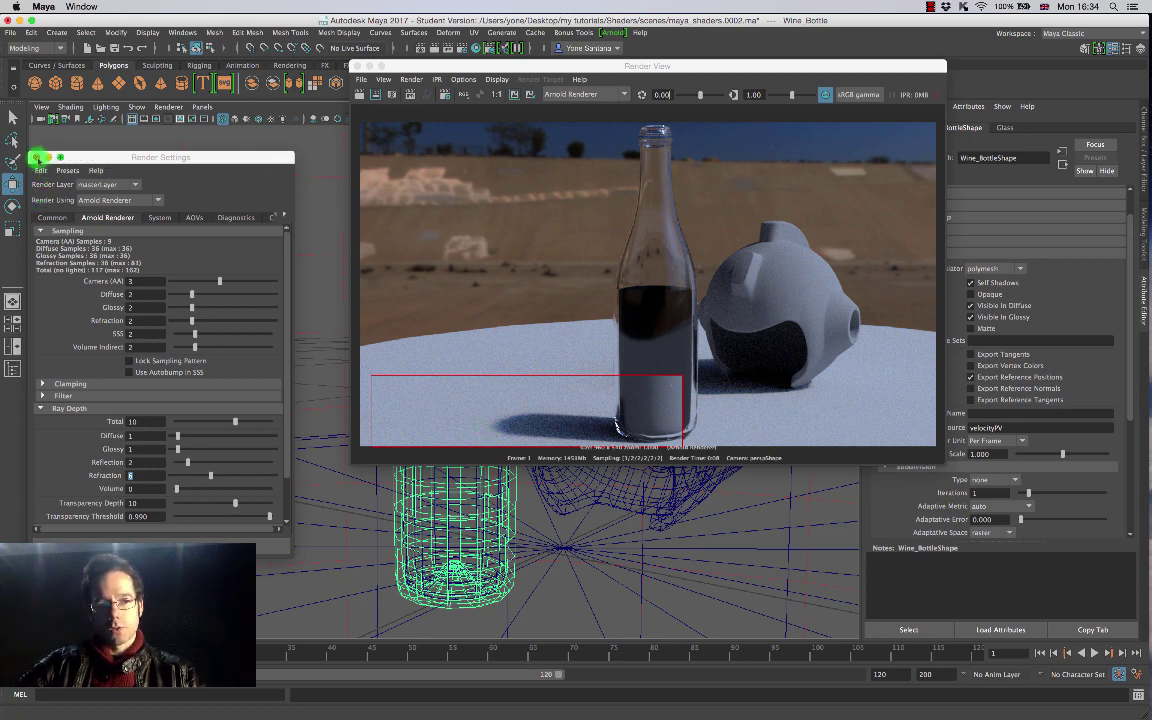
Step: Close Render Settings and Render View, open the Hypershade, and load the Glass shader's properties
{"action": "left_click", "coordinate": [35, 157]}
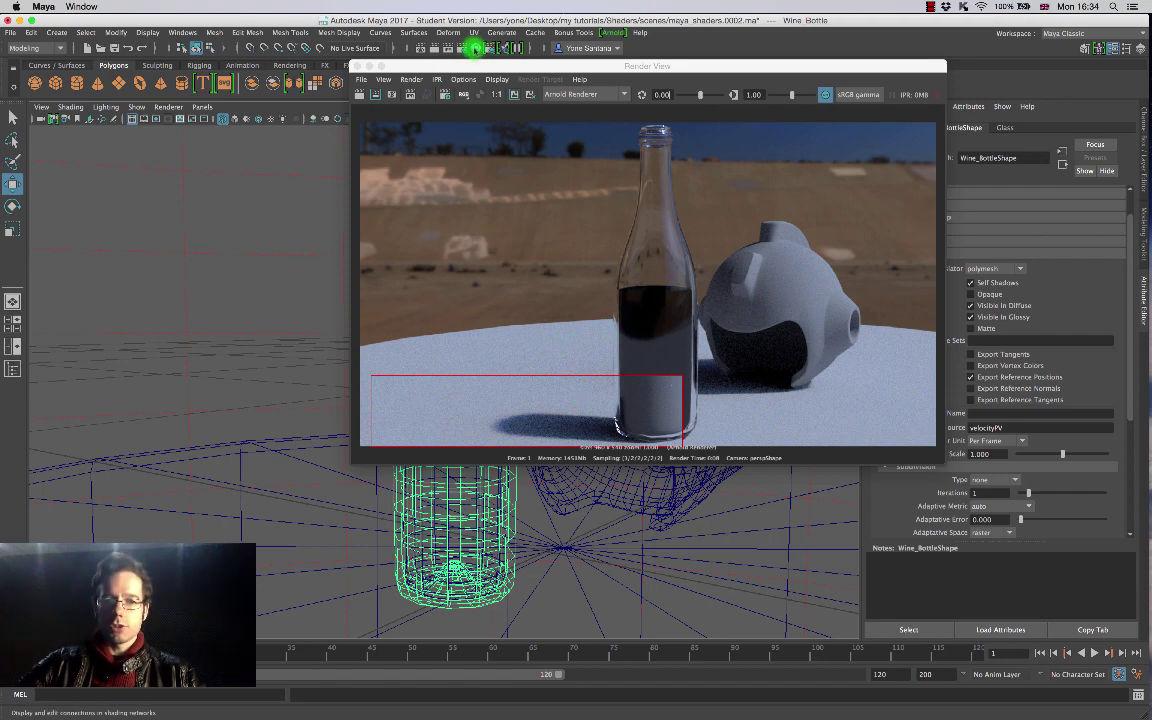
{"action": "left_click", "coordinate": [474, 49]}
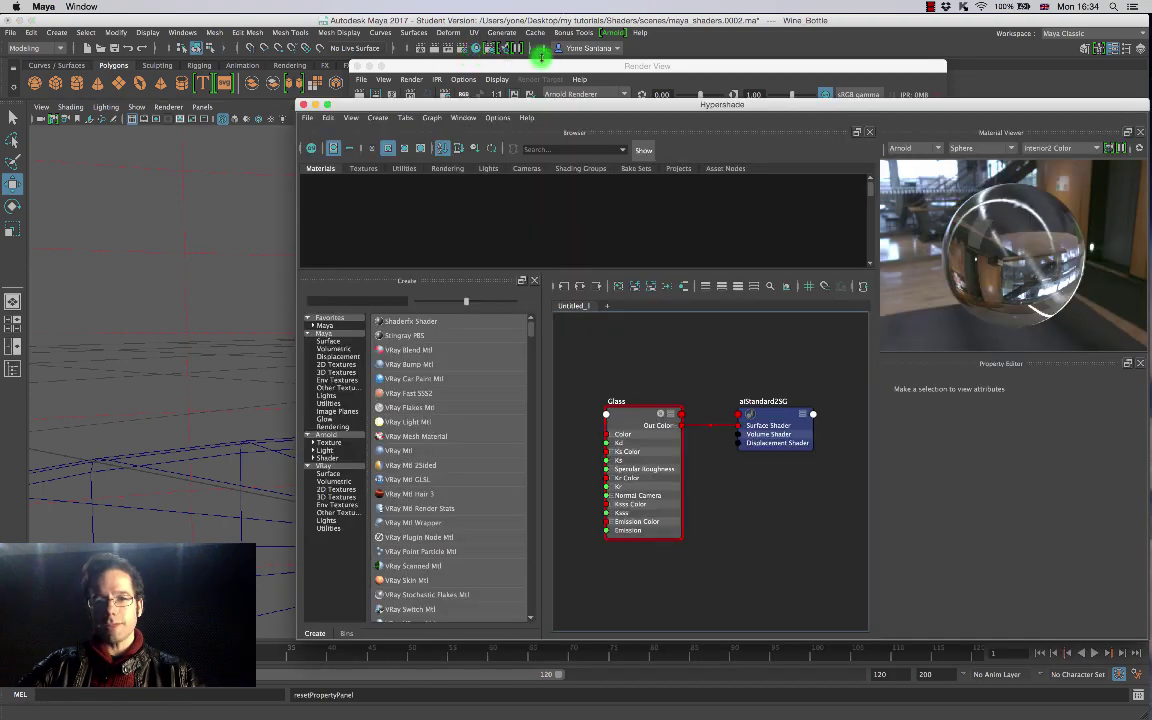
{"action": "left_click_drag", "start_coordinate": [554, 65], "coordinate": [217, 58]}
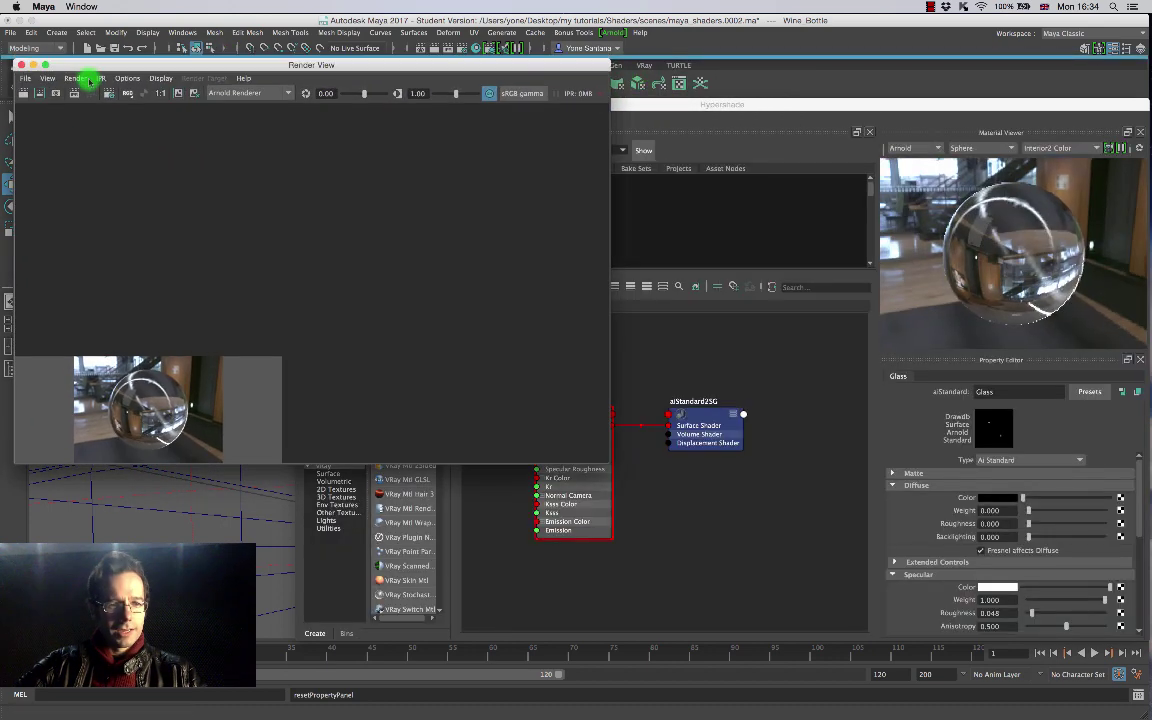
{"action": "left_click_drag", "start_coordinate": [90, 60], "coordinate": [190, 122]}
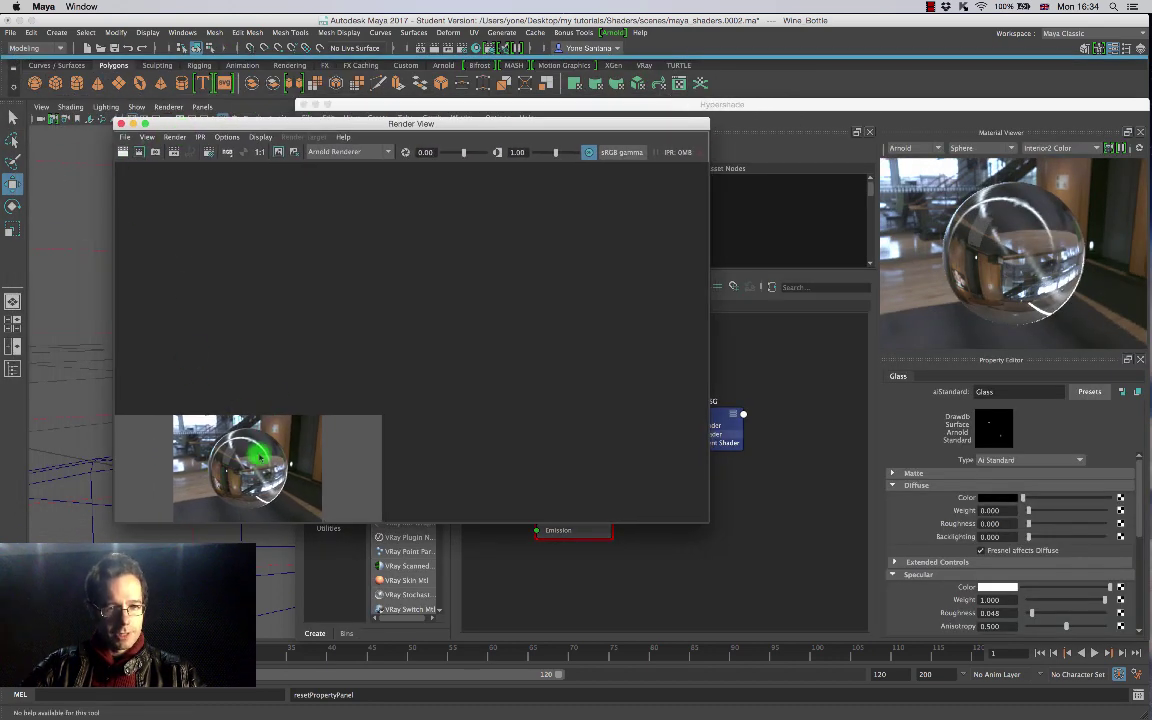
{"action": "left_click", "coordinate": [119, 124]}
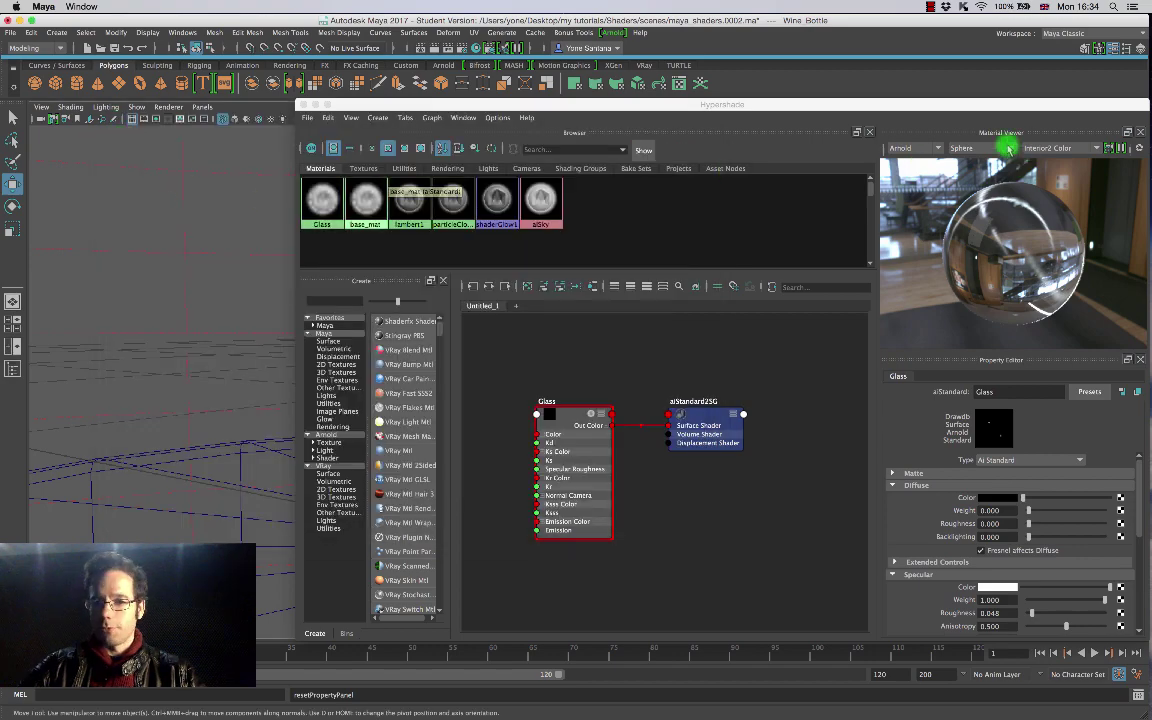
{"action": "left_click_drag", "start_coordinate": [858, 104], "coordinate": [780, 76]}
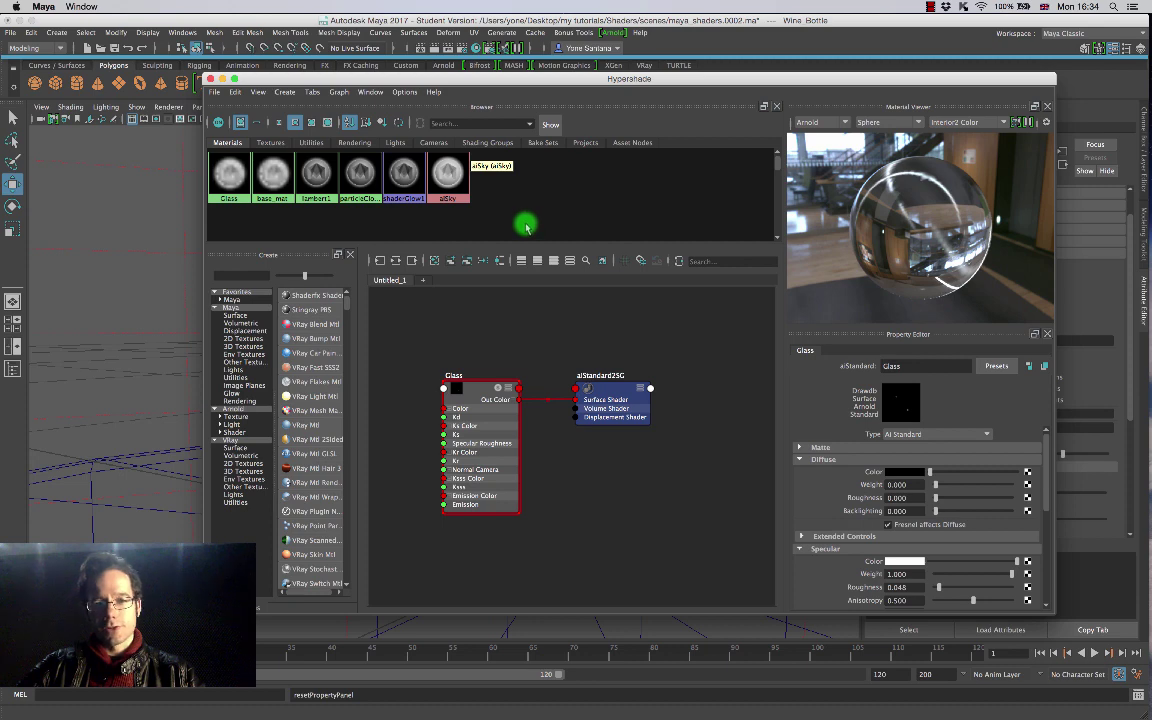
{"action": "left_click", "coordinate": [484, 402]}
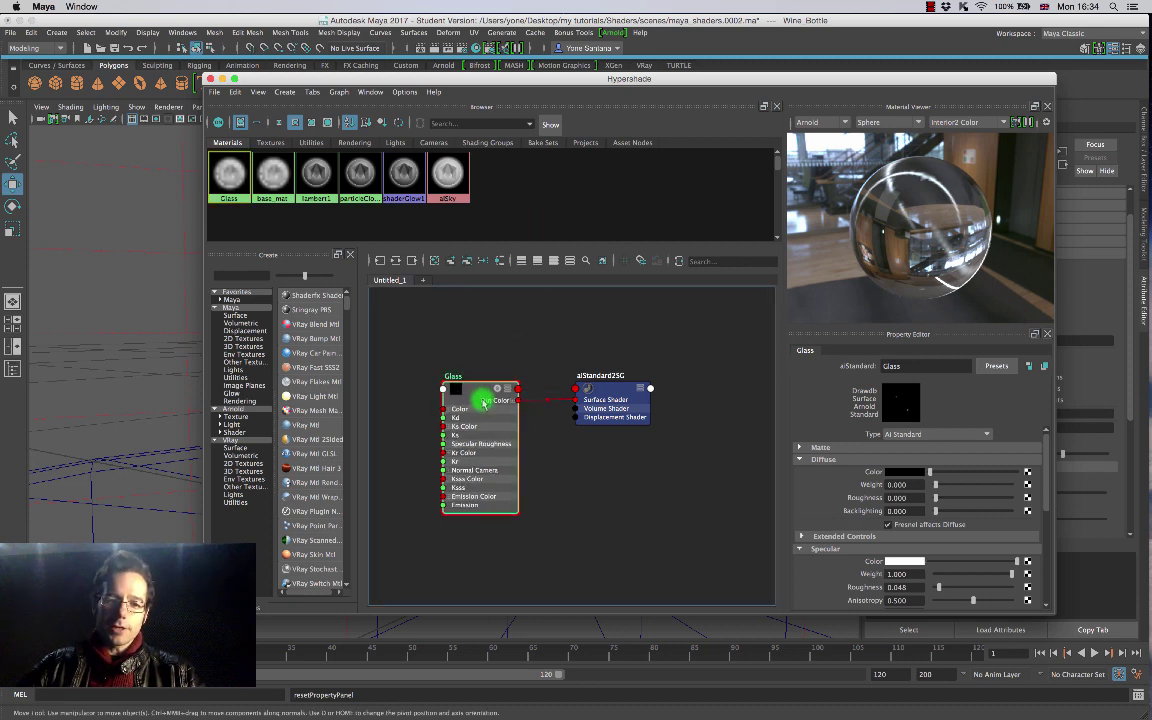
{"action": "left_click_drag", "start_coordinate": [1044, 432], "coordinate": [1045, 538]}
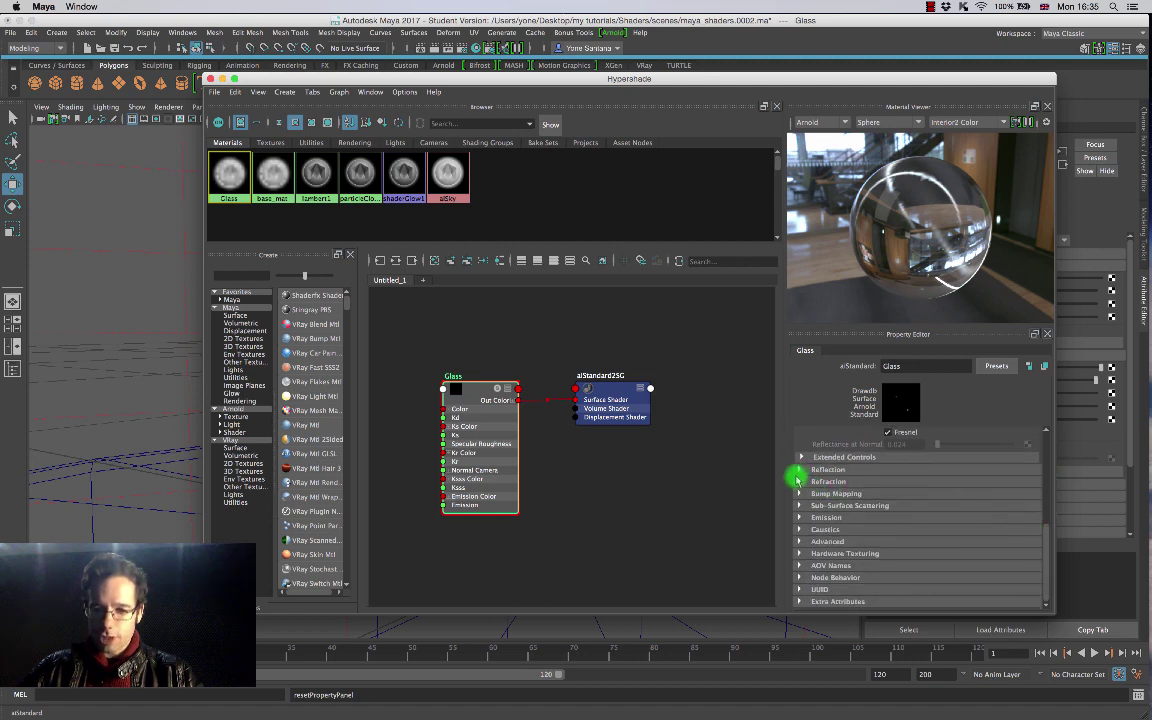
Step: Expand the Glass shader's Refraction section and keep its Color white
{"action": "left_click", "coordinate": [798, 481]}
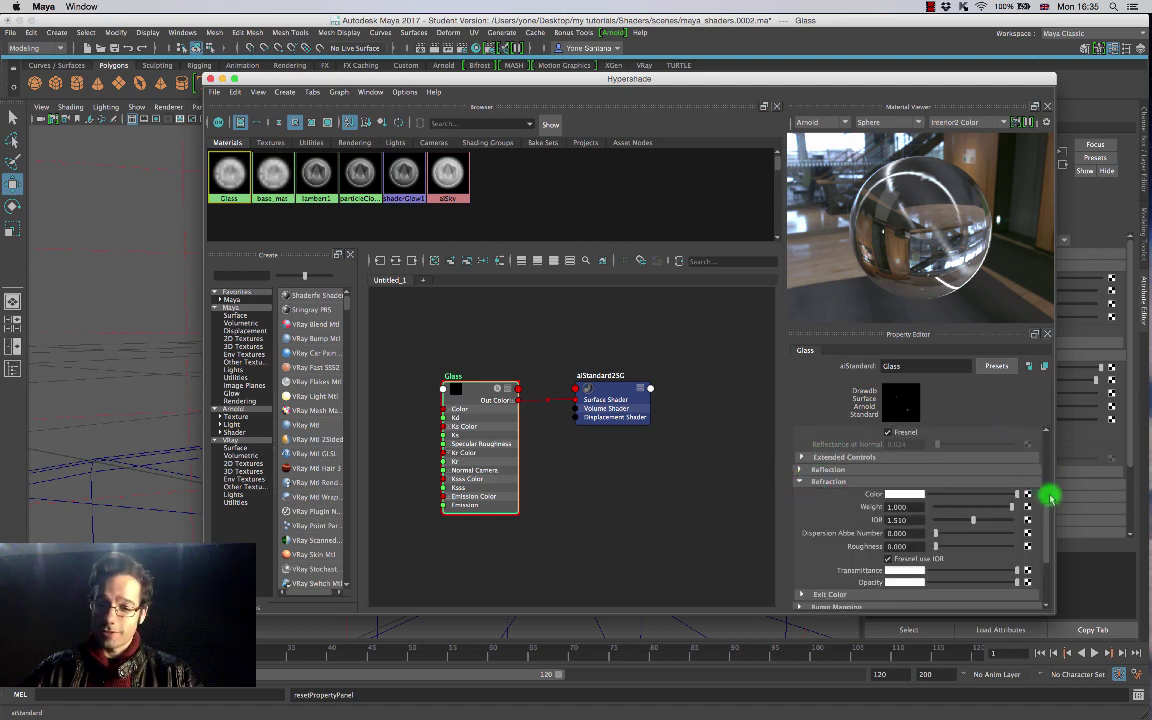
{"action": "scroll", "coordinate": [1045, 505], "scroll_direction": "down", "scroll_amount": 2}
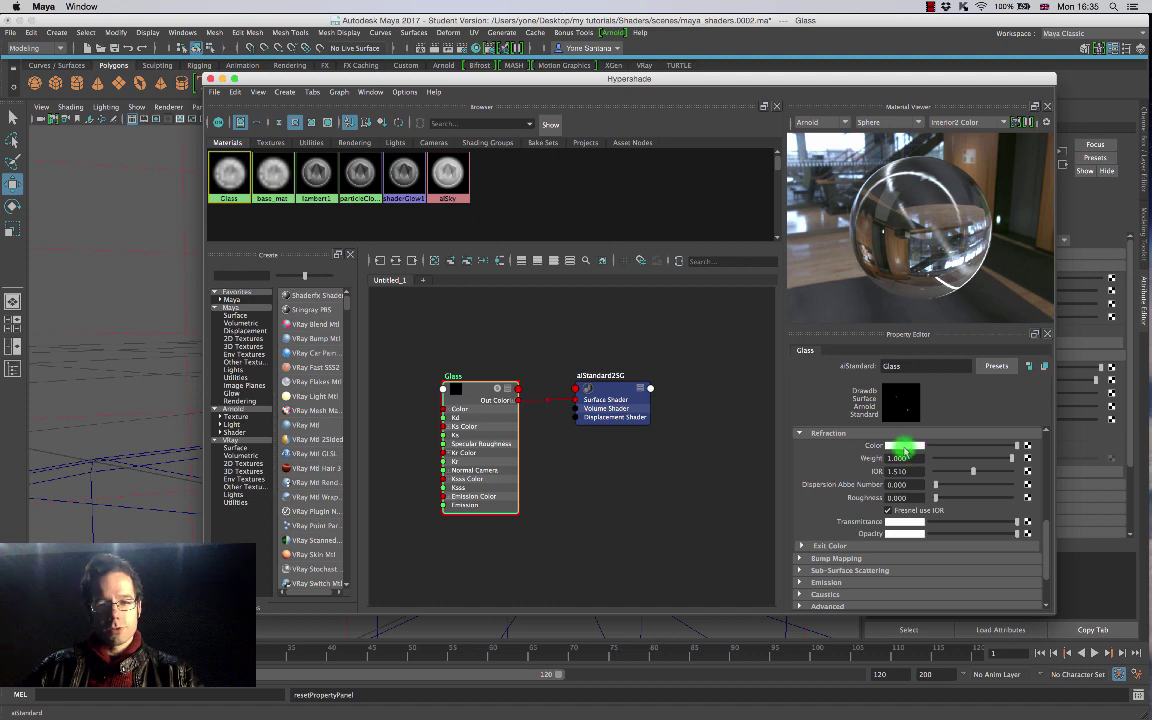
{"action": "left_click", "coordinate": [906, 446]}
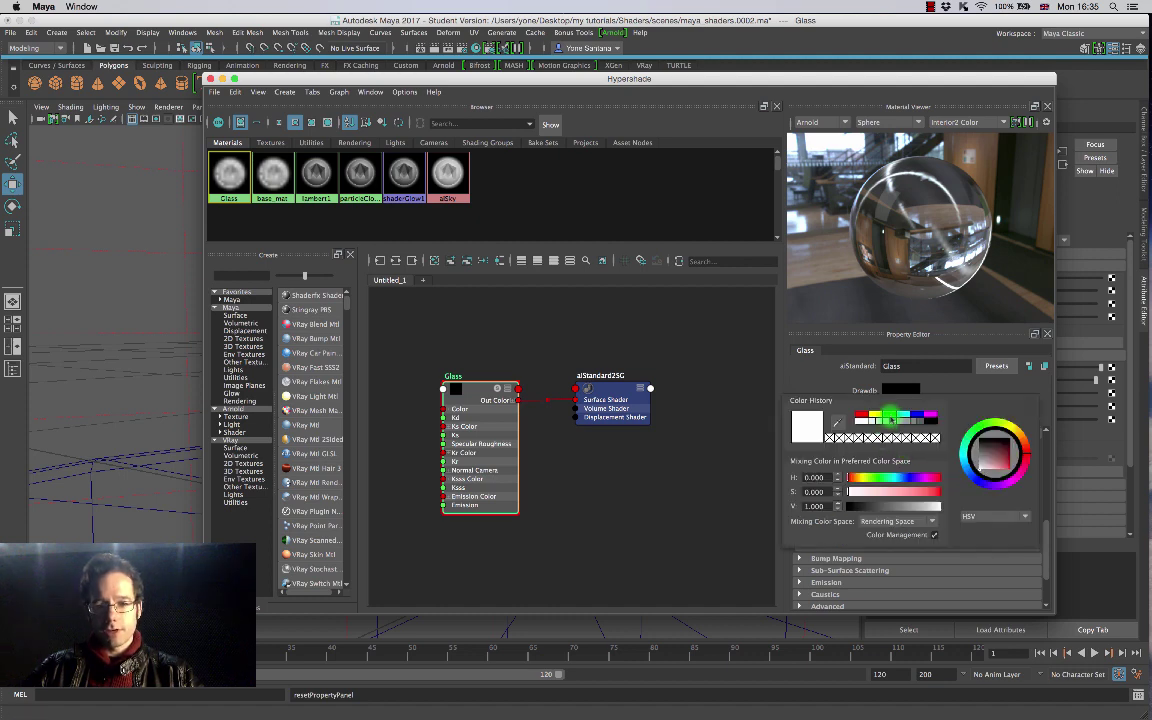
{"action": "left_click", "coordinate": [889, 415]}
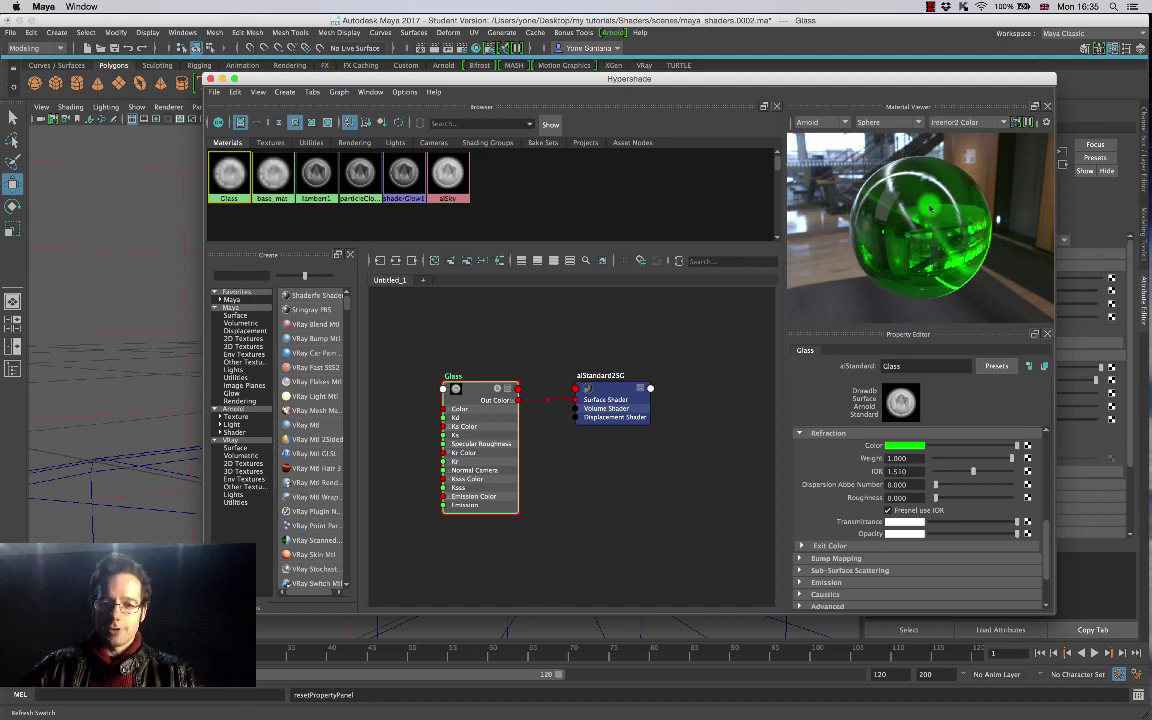
{"action": "left_click", "coordinate": [910, 446]}
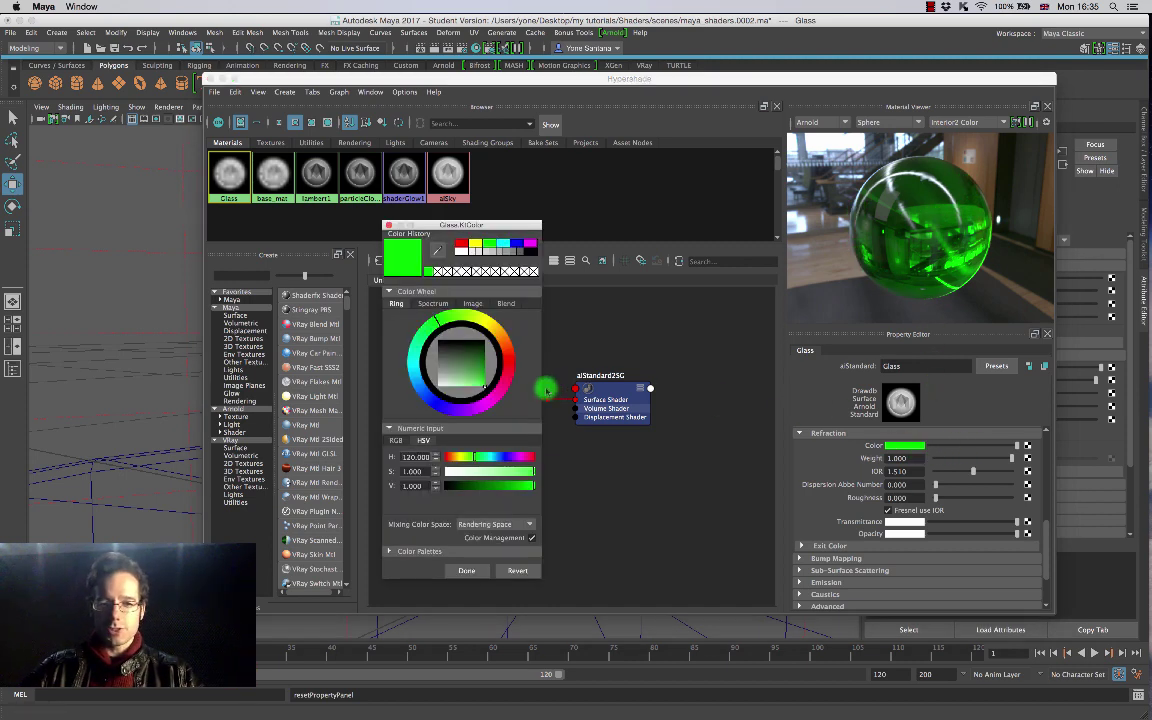
{"action": "left_click_drag", "start_coordinate": [492, 349], "coordinate": [380, 351]}
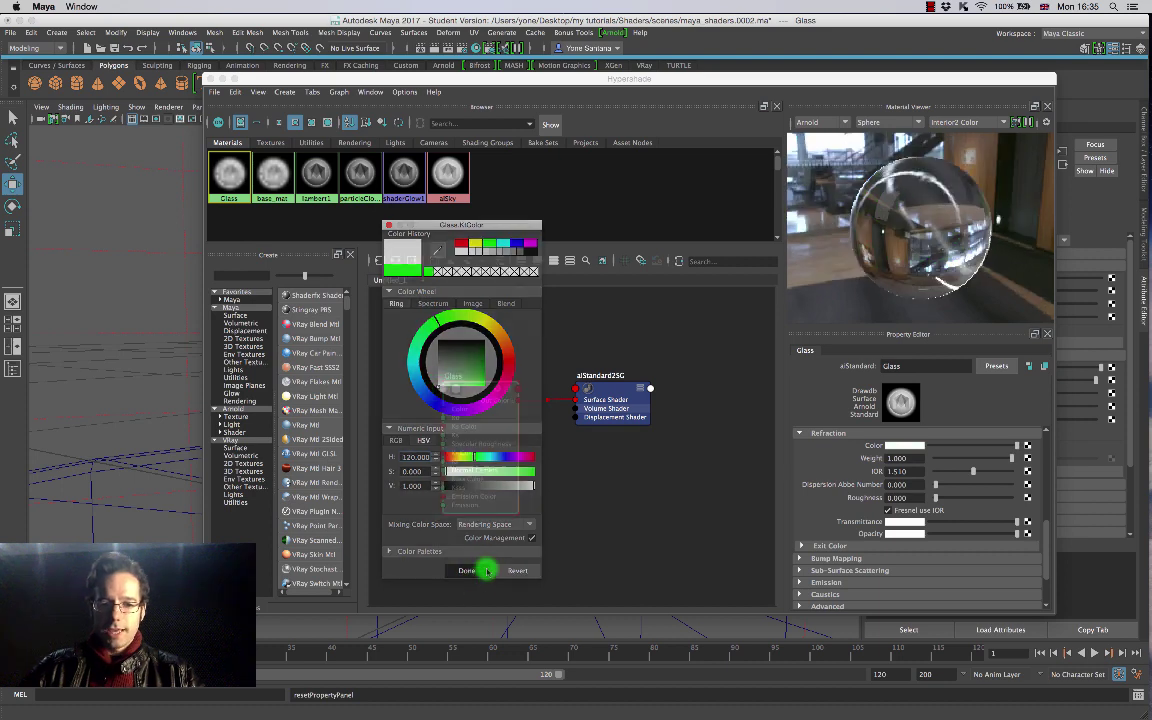
{"action": "left_click", "coordinate": [466, 570]}
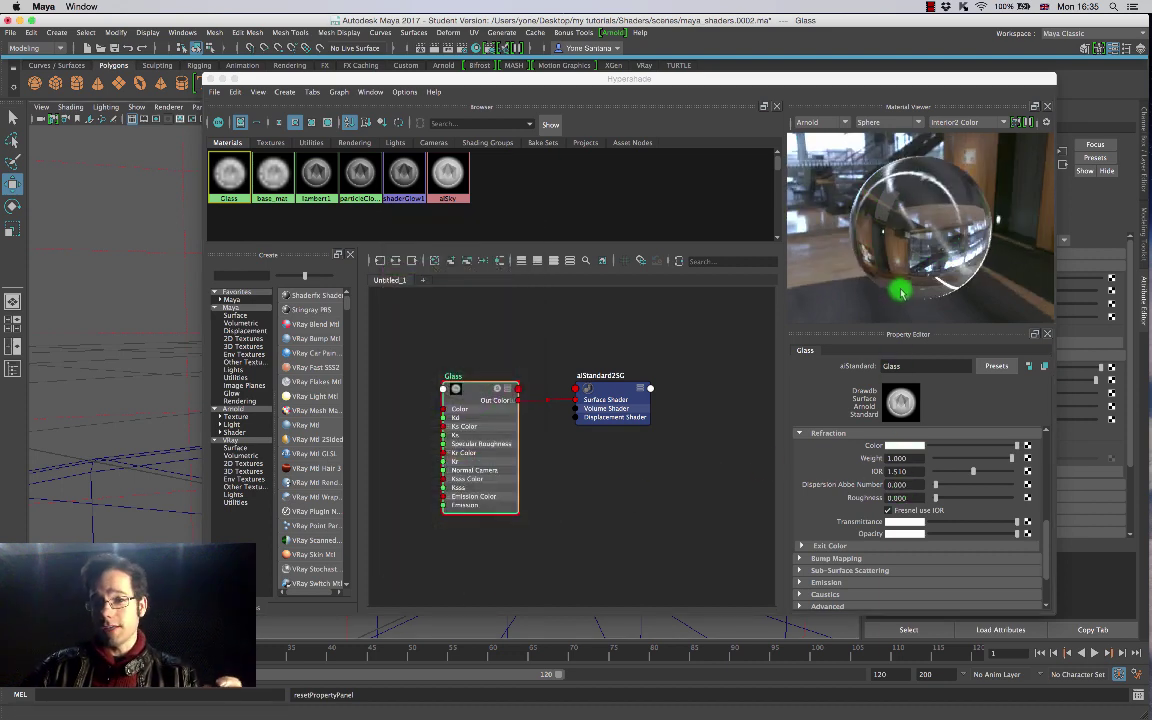
{"action": "mouse_move", "coordinate": [903, 292]}
{"action": "left_mouse_down"}
{"action": "mouse_move", "coordinate": [940, 270]}
{"action": "mouse_move", "coordinate": [918, 182]}
{"action": "mouse_move", "coordinate": [882, 200]}
{"action": "mouse_move", "coordinate": [868, 243]}
{"action": "mouse_move", "coordinate": [933, 262]}
{"action": "mouse_move", "coordinate": [897, 332]}
{"action": "mouse_move", "coordinate": [978, 222]}
{"action": "left_mouse_up"}
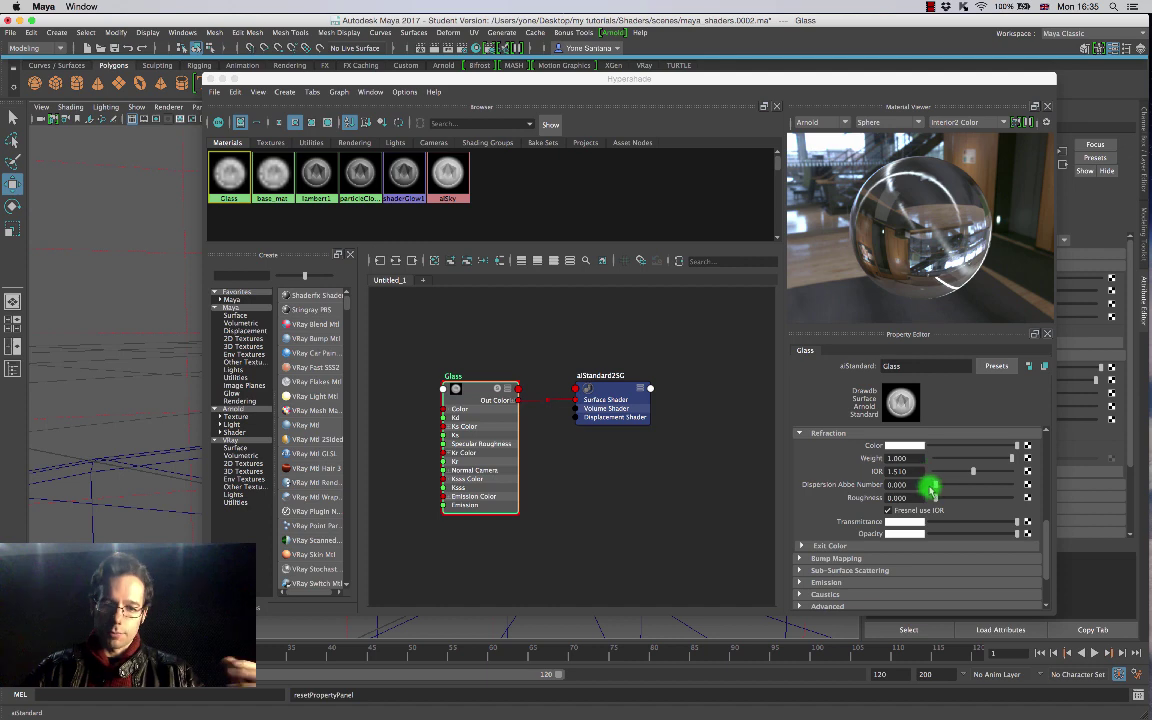
Step: Set Glass Transmittance to light green (H 120, S 0.662, V 1.000) and re-render the scene
{"action": "left_click", "coordinate": [911, 523]}
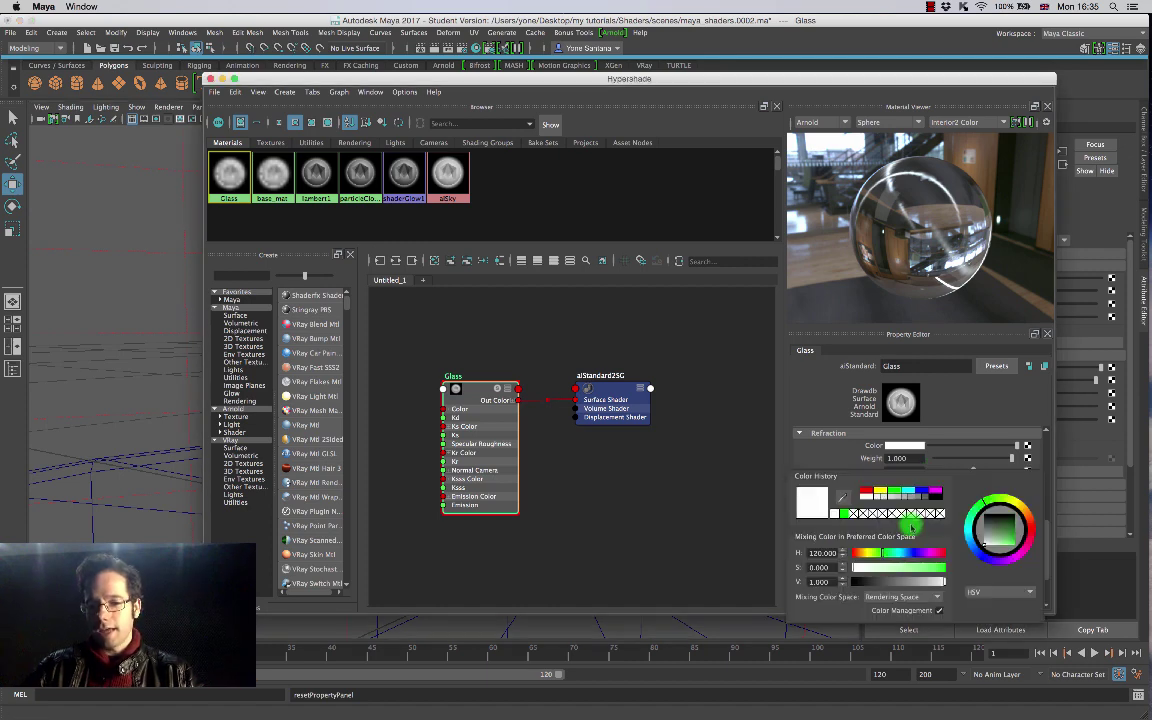
{"action": "left_click", "coordinate": [847, 515]}
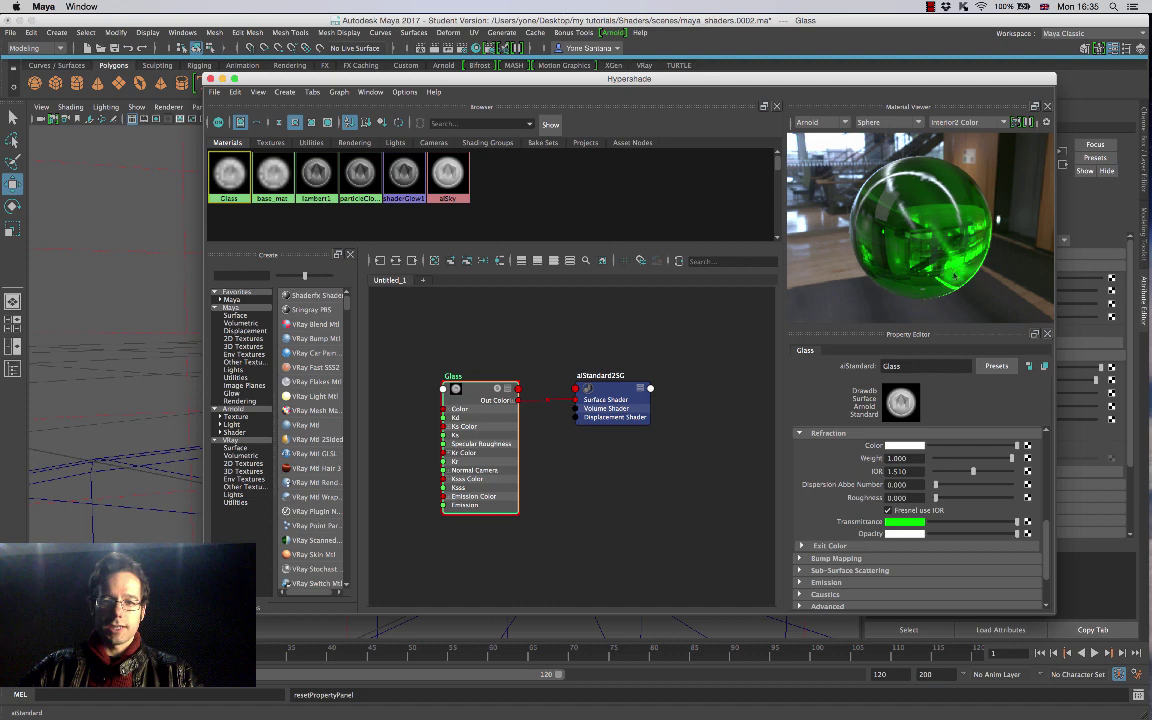
{"action": "left_click", "coordinate": [911, 523]}
{"action": "left_click_drag", "start_coordinate": [462, 365], "coordinate": [453, 400]}
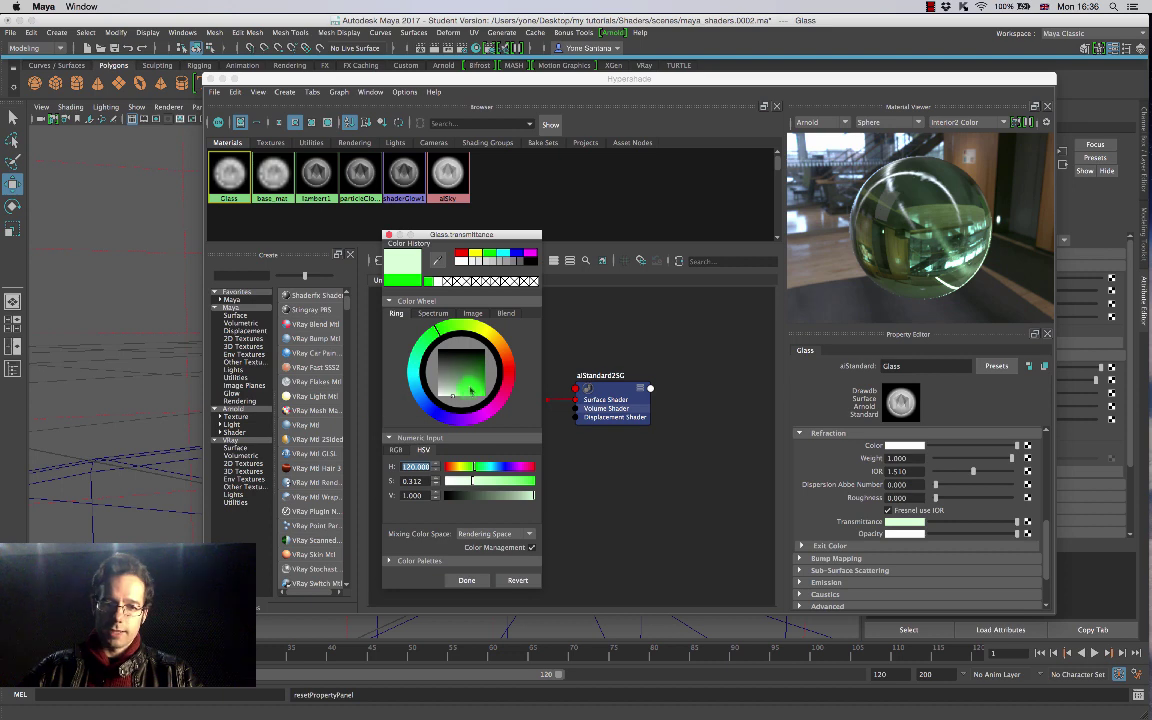
{"action": "mouse_move", "coordinate": [452, 398]}
{"action": "left_mouse_down"}
{"action": "mouse_move", "coordinate": [468, 398]}
{"action": "mouse_move", "coordinate": [453, 388]}
{"action": "left_mouse_up"}
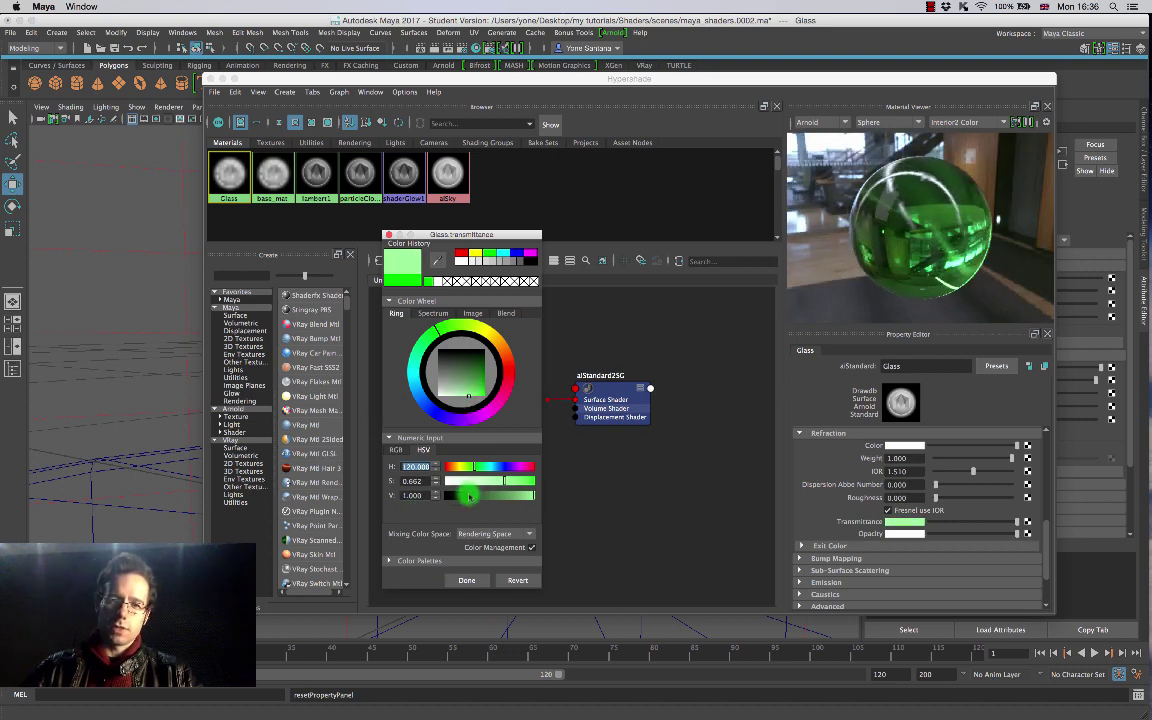
{"action": "left_click", "coordinate": [476, 584]}
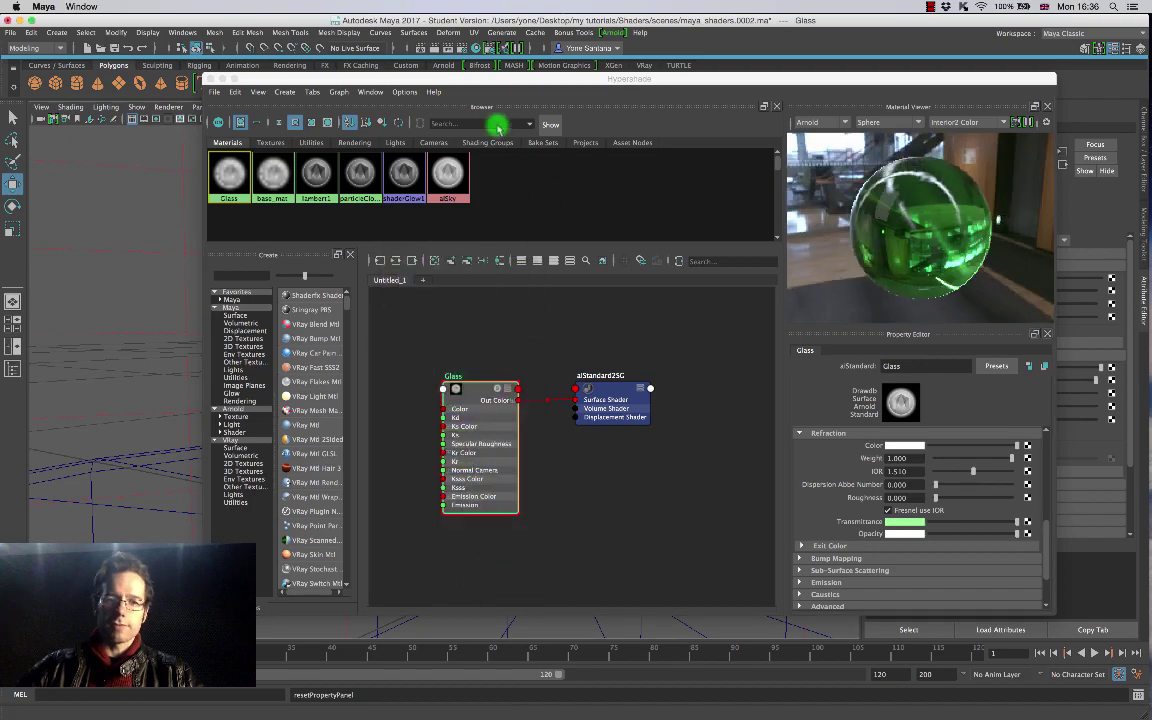
{"action": "left_click_drag", "start_coordinate": [502, 76], "coordinate": [848, 105]}
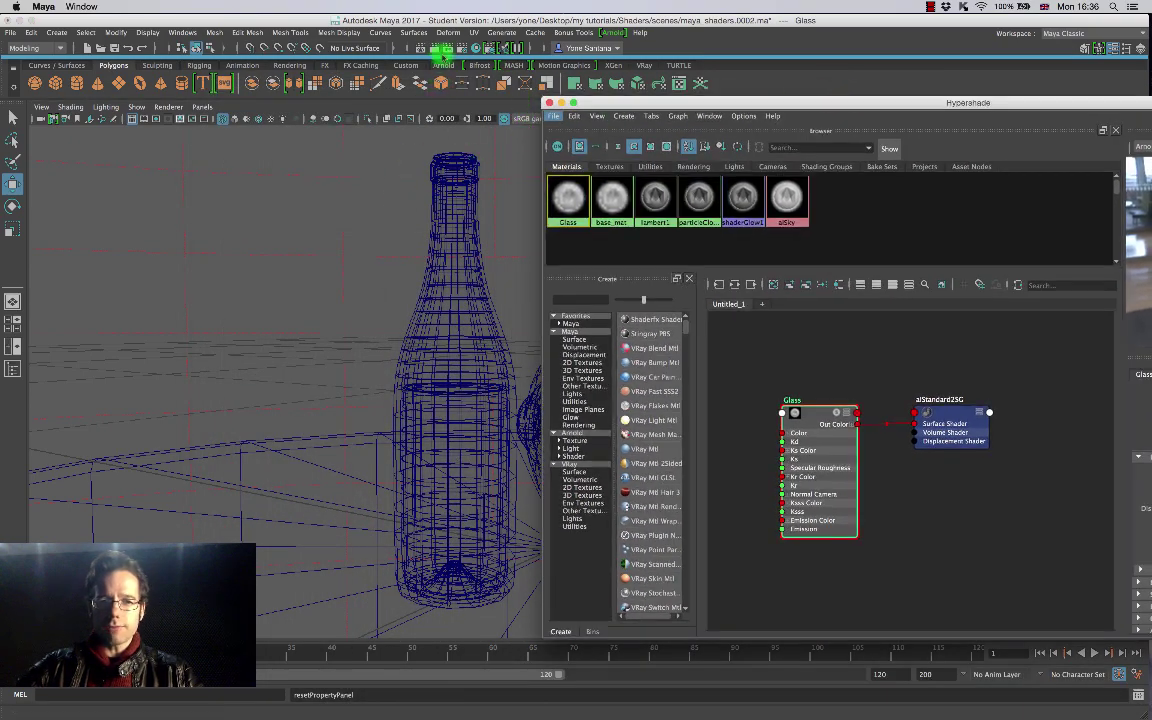
{"action": "left_click", "coordinate": [433, 47]}
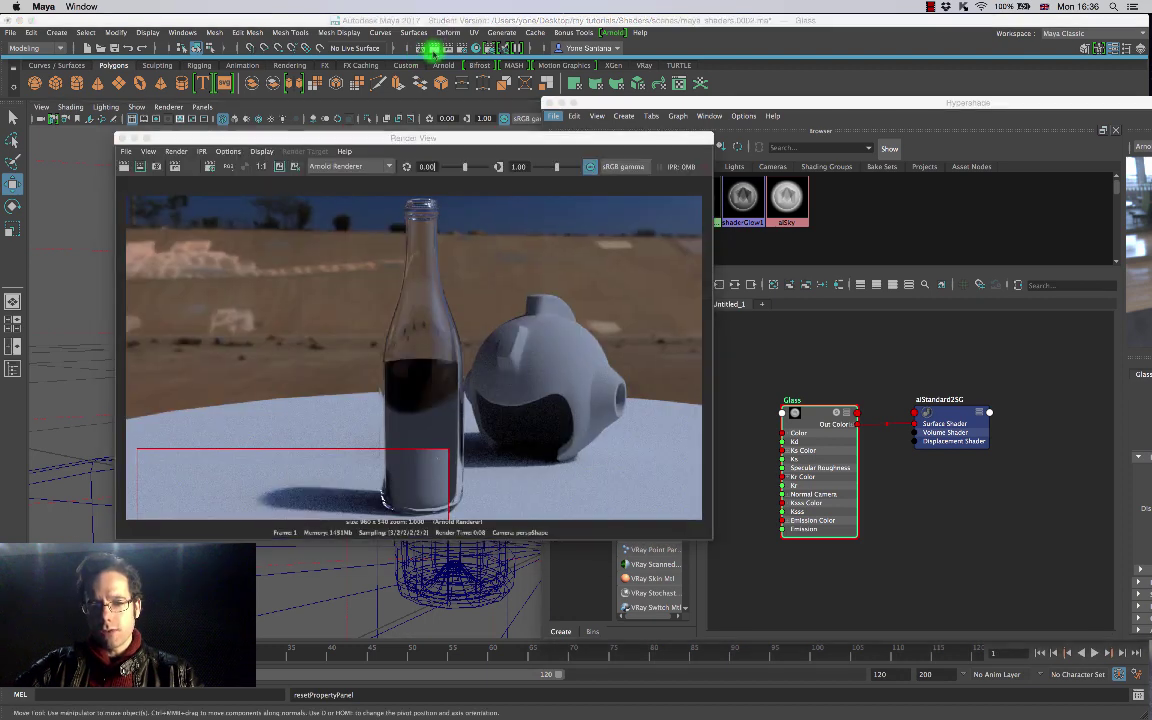
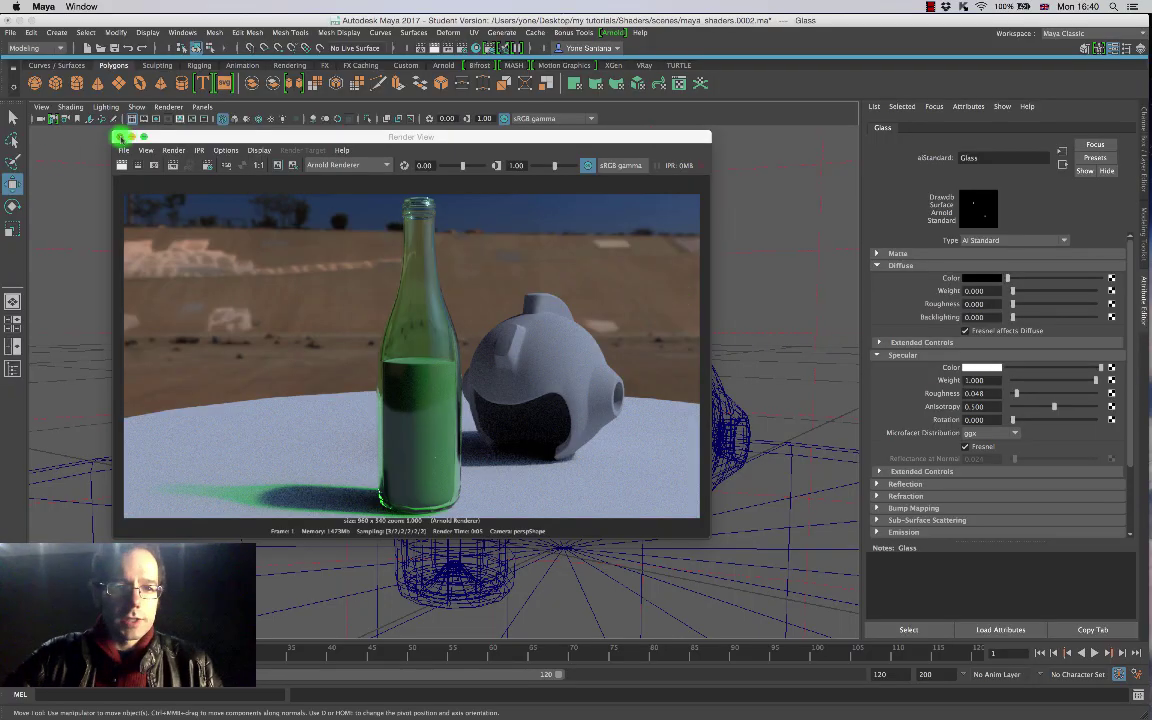
Step: Close the Render View, hide the Wine_Bottle mesh with Ctrl+H, and select the Liquid cylinder
{"action": "left_click", "coordinate": [118, 136]}
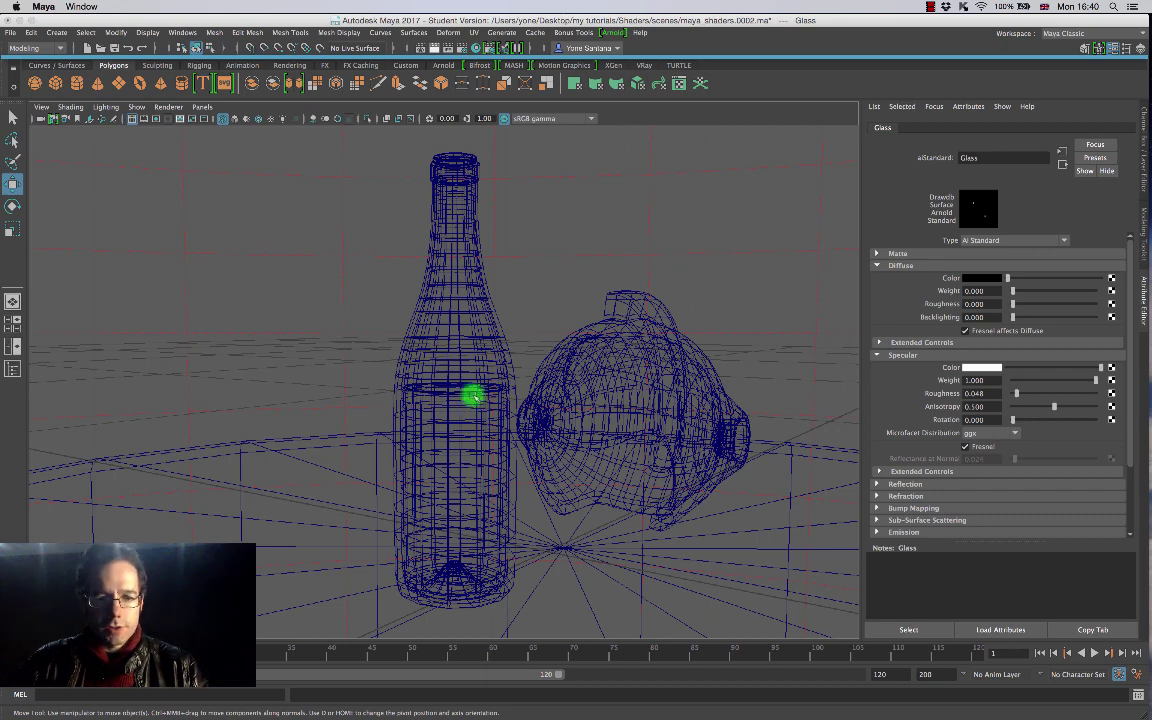
{"action": "left_click", "coordinate": [470, 328]}
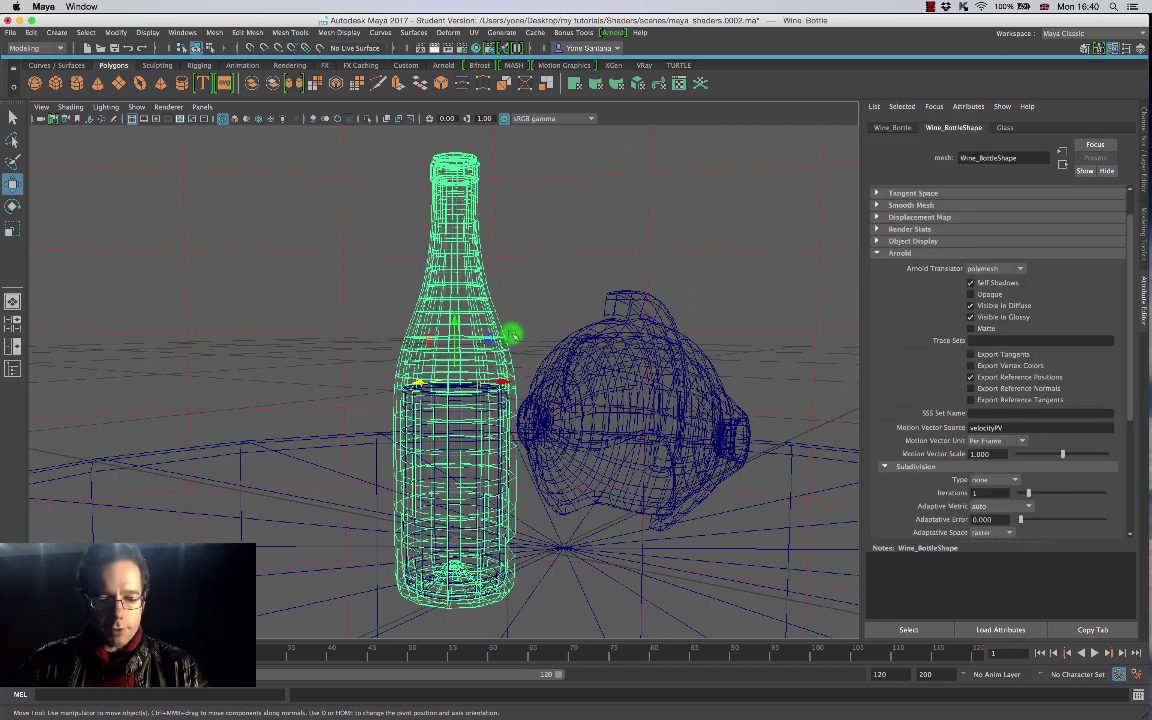
{"action": "key", "text": "ctrl+h"}
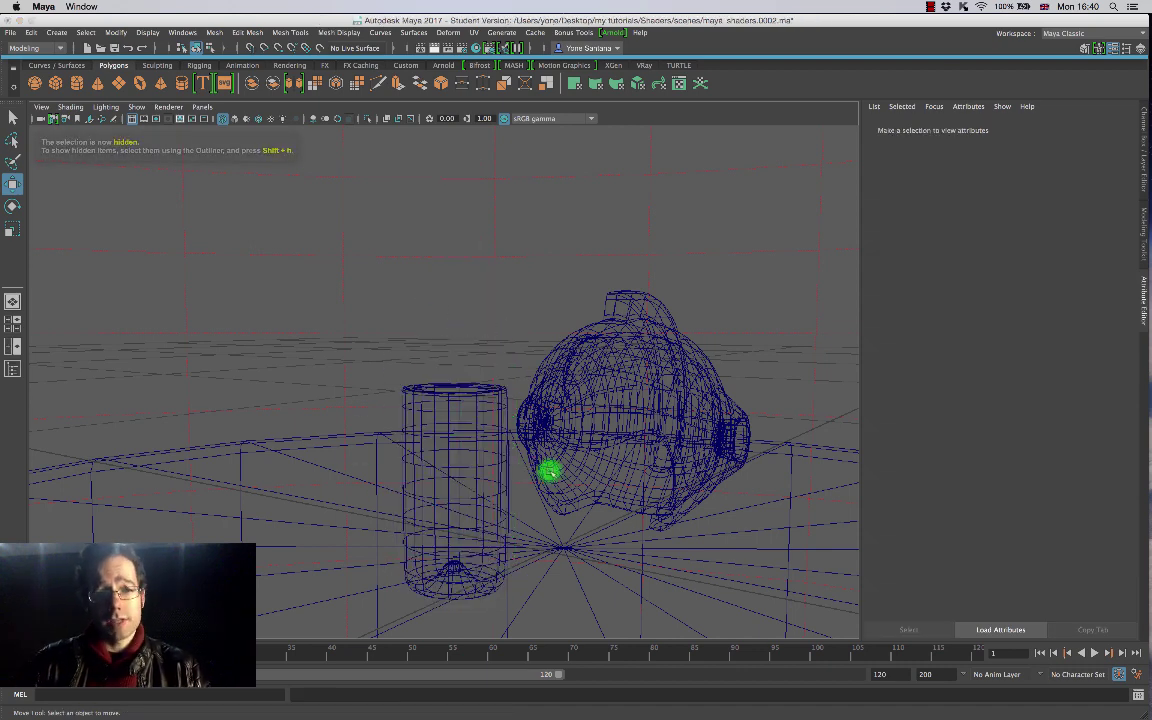
{"action": "left_click", "coordinate": [478, 393]}
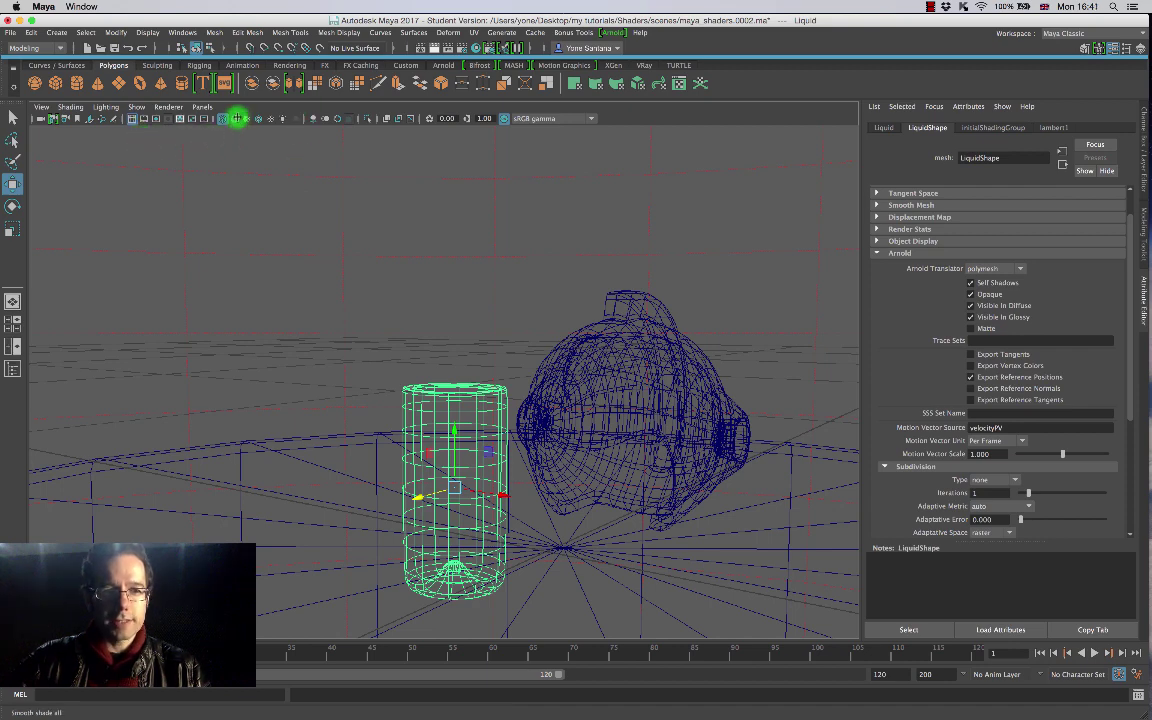
Step: Turn on Smooth Shade All and reselect the Liquid cylinder
{"action": "left_click", "coordinate": [234, 120]}
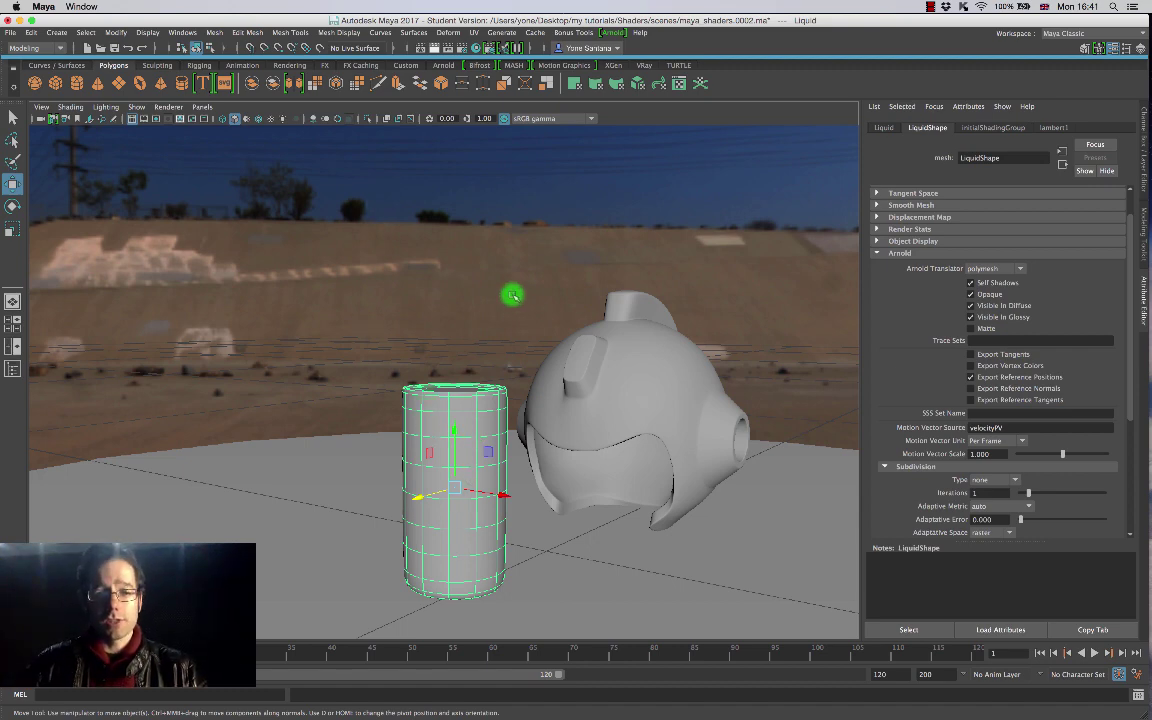
{"action": "left_click_drag", "start_coordinate": [552, 390], "coordinate": [483, 401], "text": "alt"}
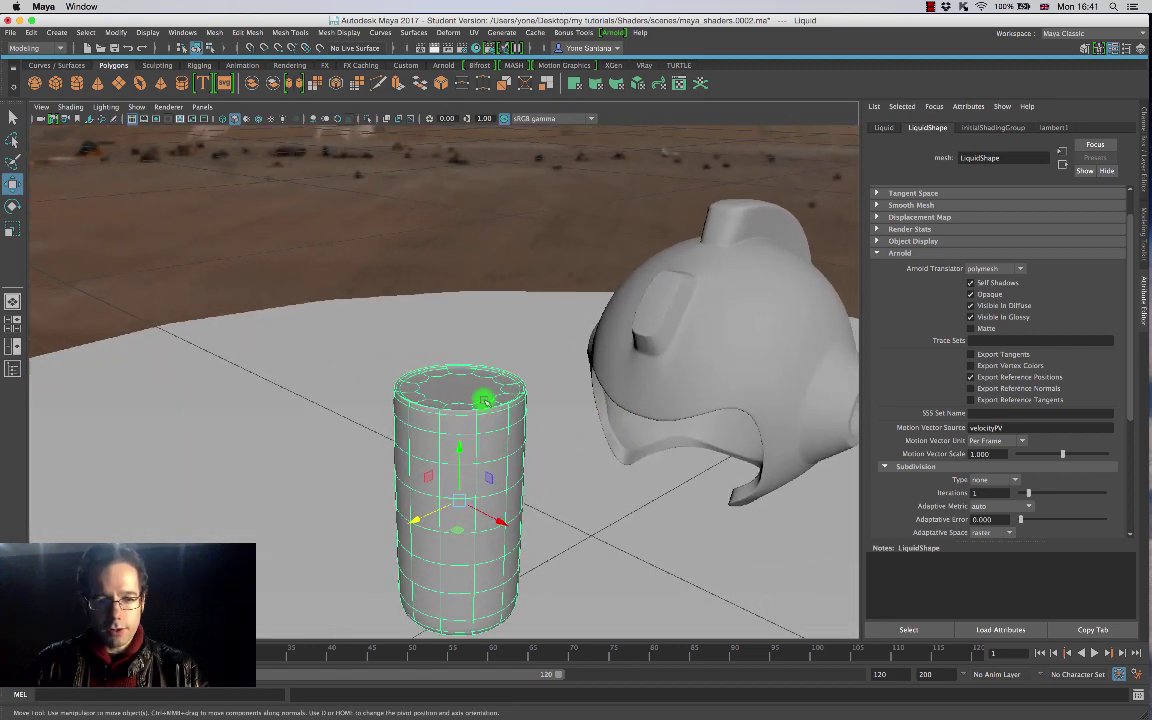
{"action": "left_click", "coordinate": [534, 350]}
{"action": "left_click", "coordinate": [490, 400]}
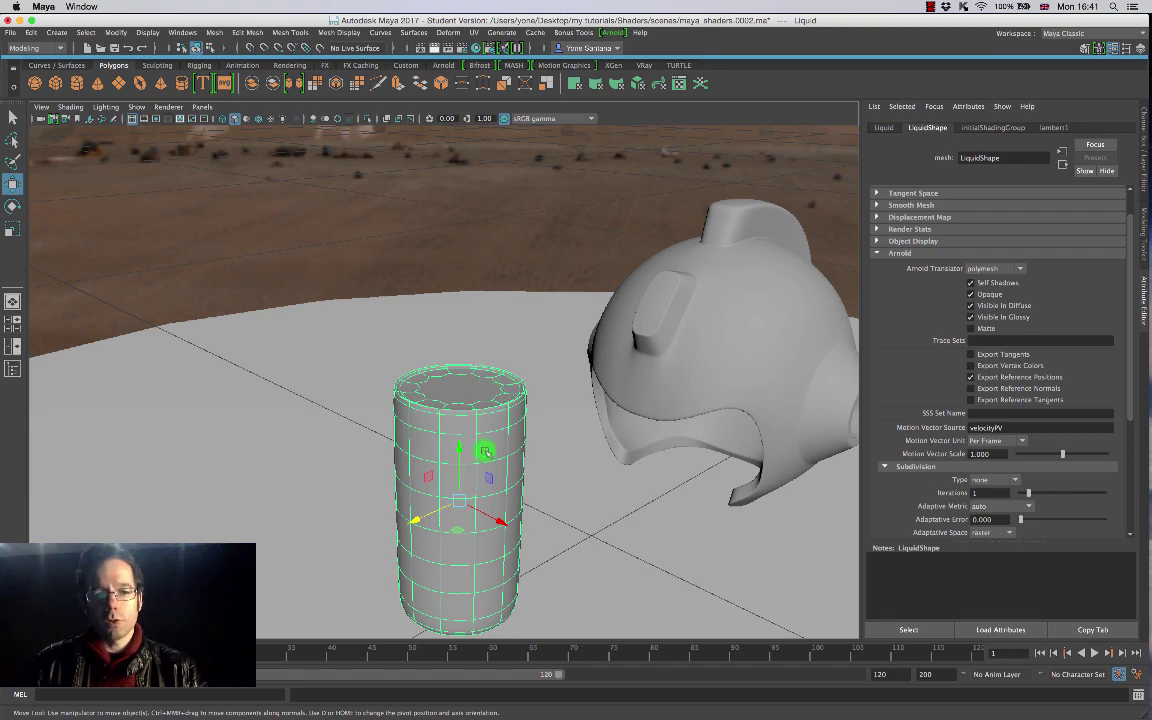
{"action": "left_click_drag", "start_coordinate": [484, 451], "coordinate": [480, 397], "text": "alt"}
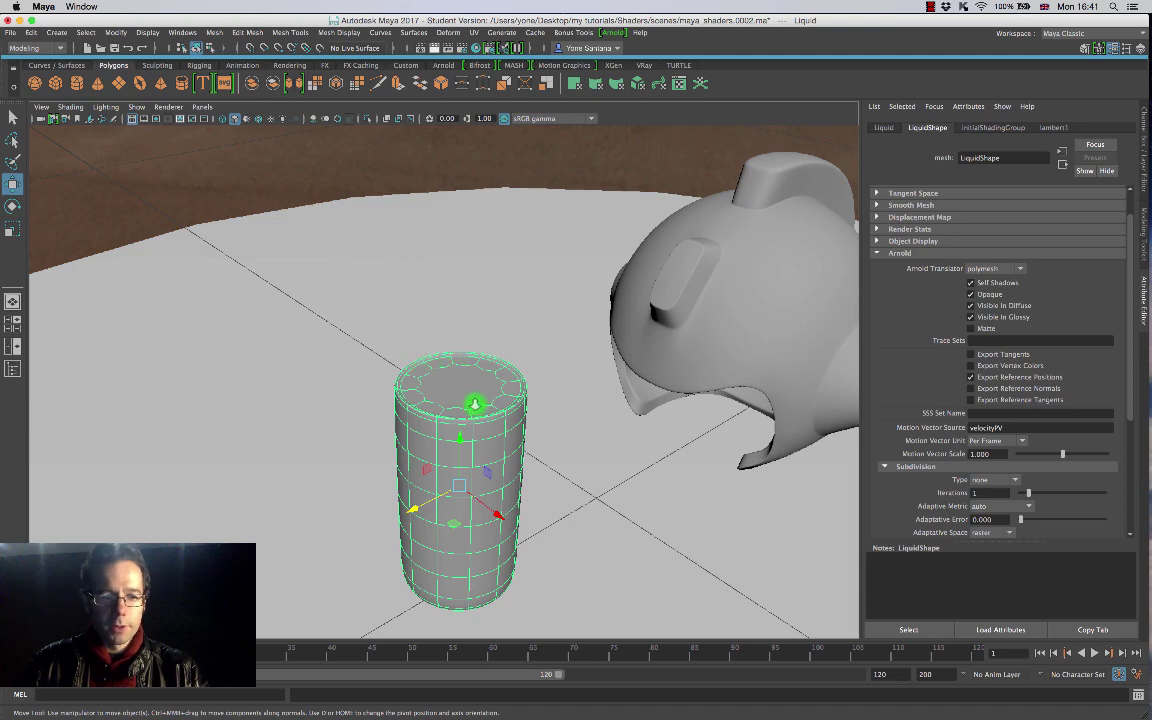
Step: Orbit around the cylinder and helmet to inspect them from several angles
{"action": "right_click_drag", "start_coordinate": [475, 404], "coordinate": [717, 442], "text": "alt"}
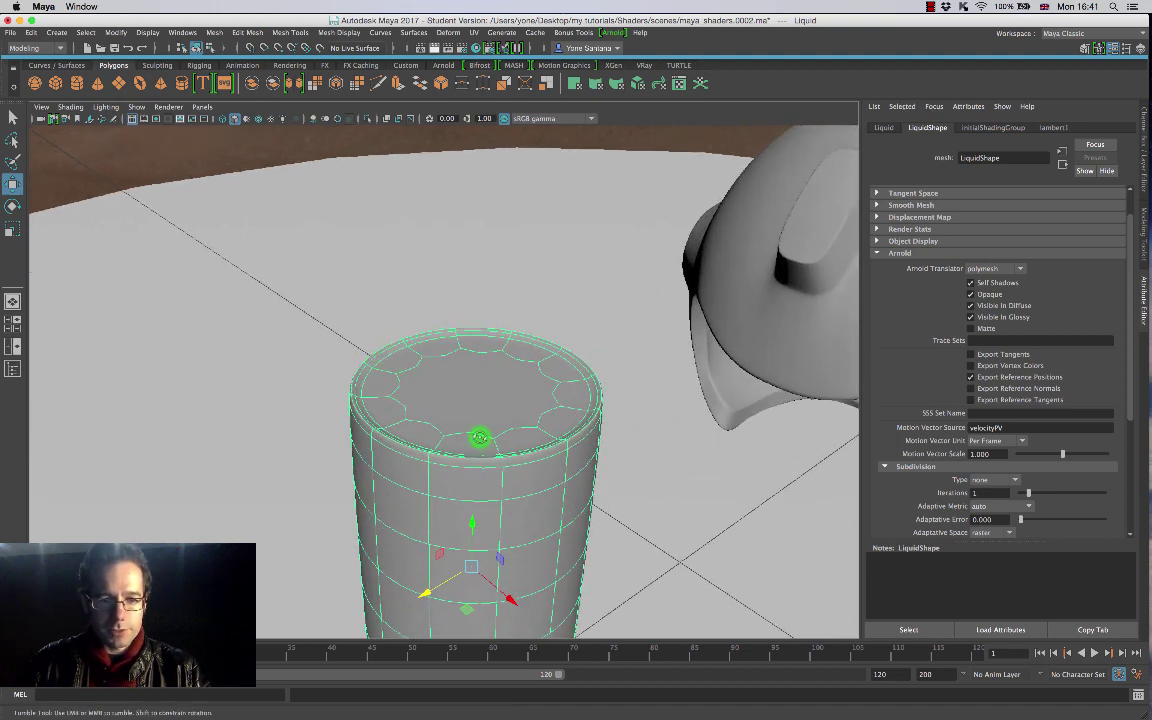
{"action": "left_click_drag", "start_coordinate": [481, 432], "coordinate": [514, 424], "text": "alt"}
{"action": "right_click_drag", "start_coordinate": [514, 424], "coordinate": [455, 365], "text": "alt"}
{"action": "left_click_drag", "start_coordinate": [455, 365], "coordinate": [517, 449], "text": "alt"}
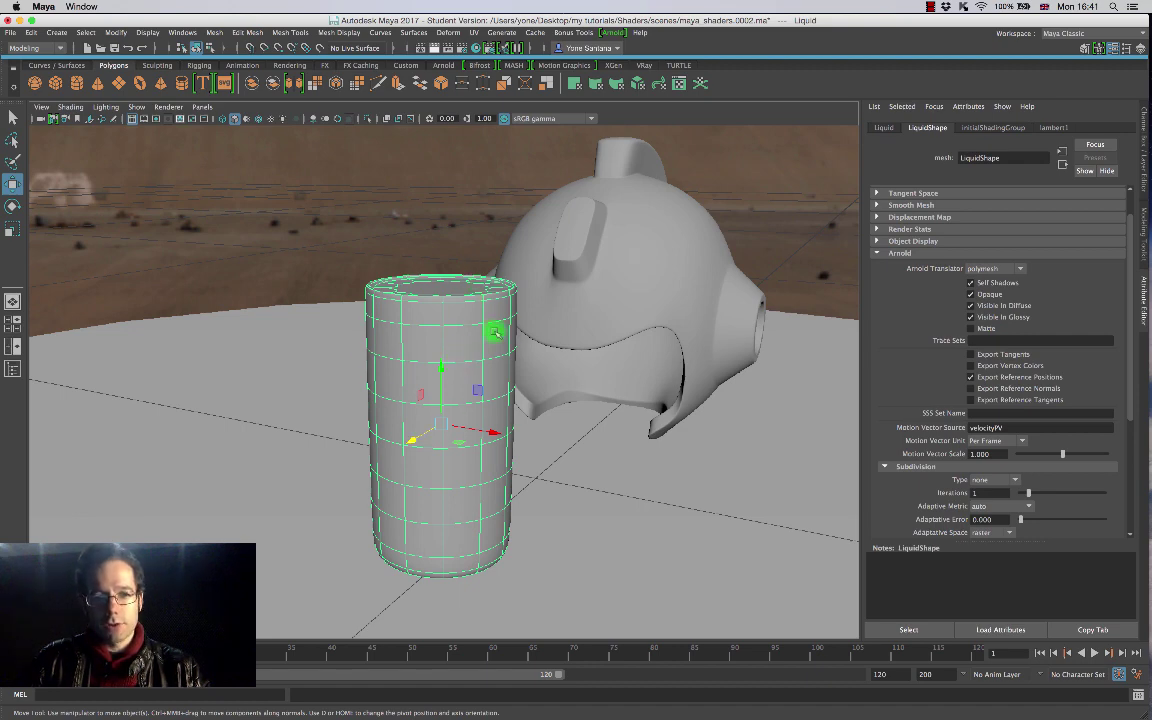
{"action": "left_click_drag", "start_coordinate": [507, 378], "coordinate": [477, 389], "text": "alt"}
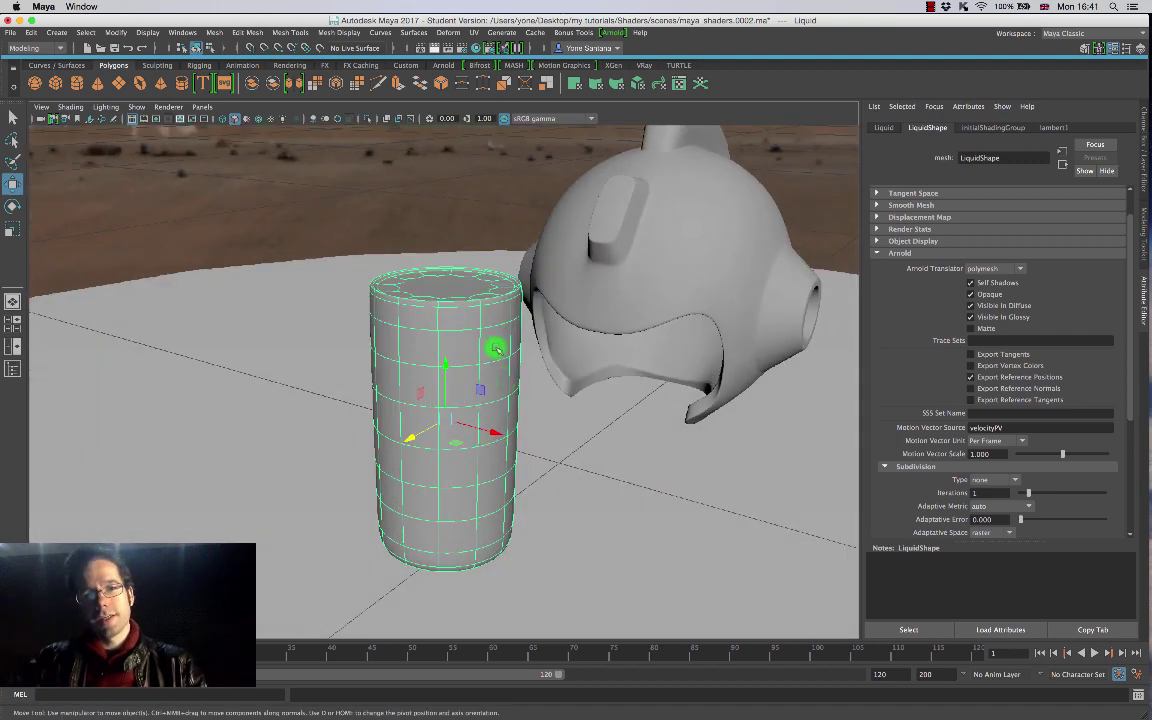
{"action": "left_click_drag", "start_coordinate": [507, 394], "coordinate": [534, 389], "text": "alt"}
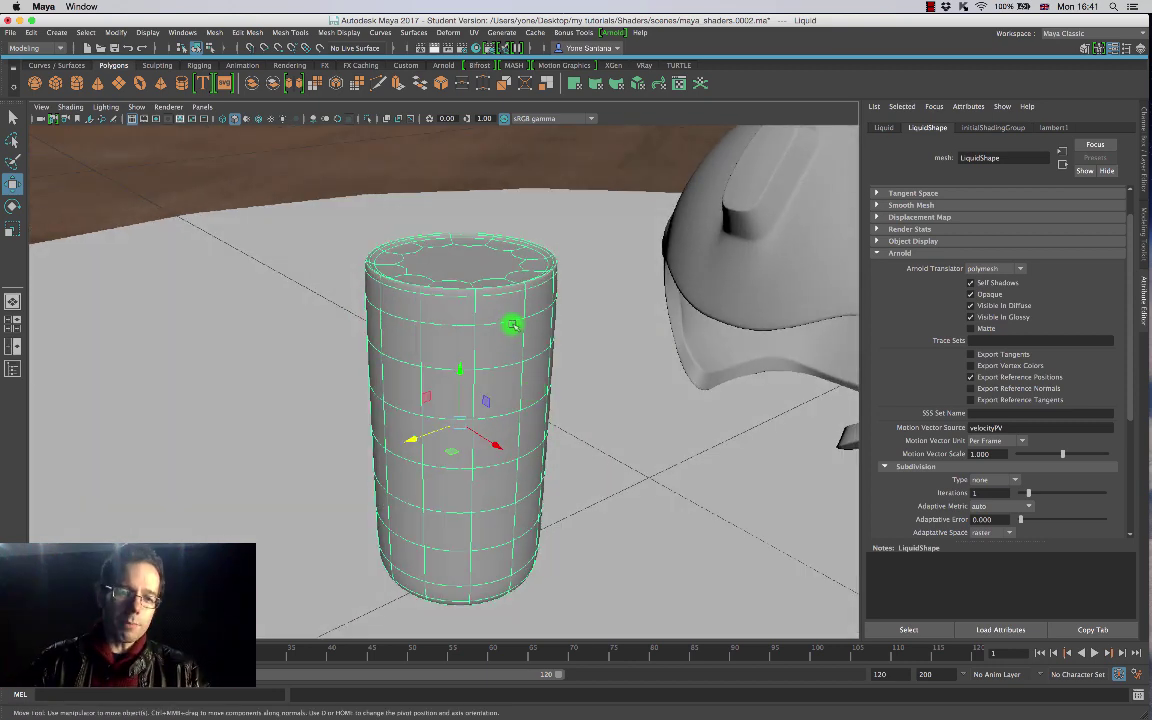
{"action": "left_click_drag", "start_coordinate": [511, 324], "coordinate": [479, 365], "text": "alt"}
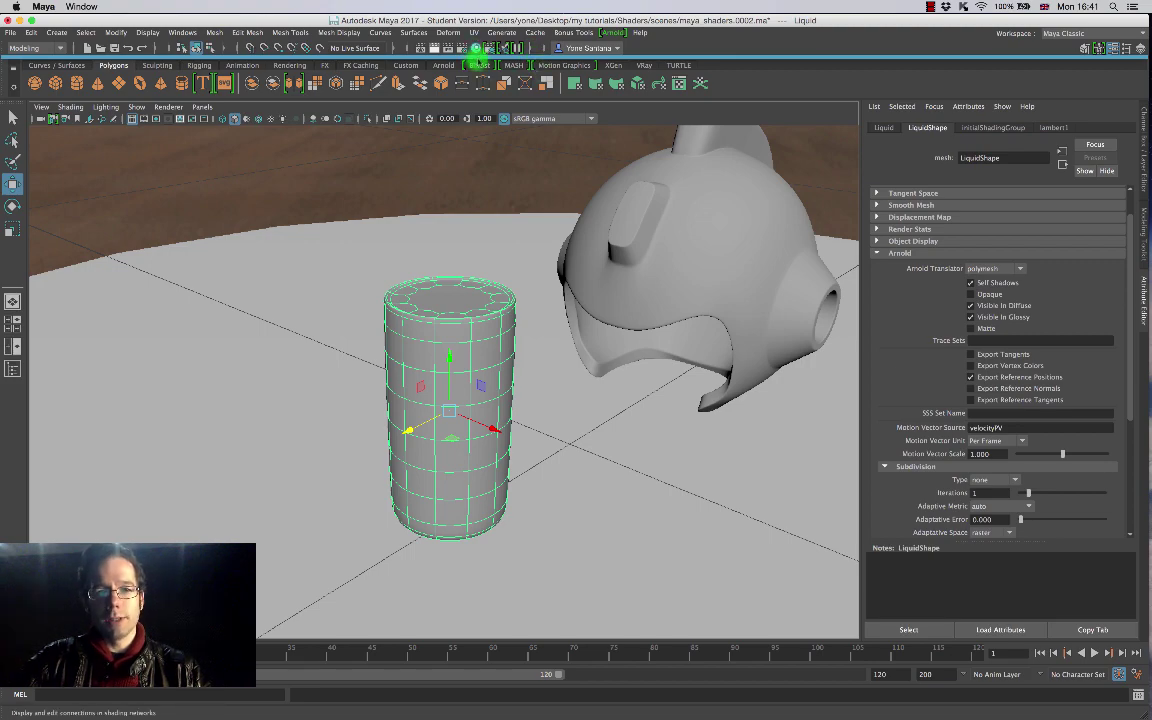
Step: Open the Hypershade and frame the existing Glass material nodes in the graph
{"action": "left_click", "coordinate": [478, 50]}
{"action": "left_click_drag", "start_coordinate": [571, 103], "coordinate": [428, 82]}
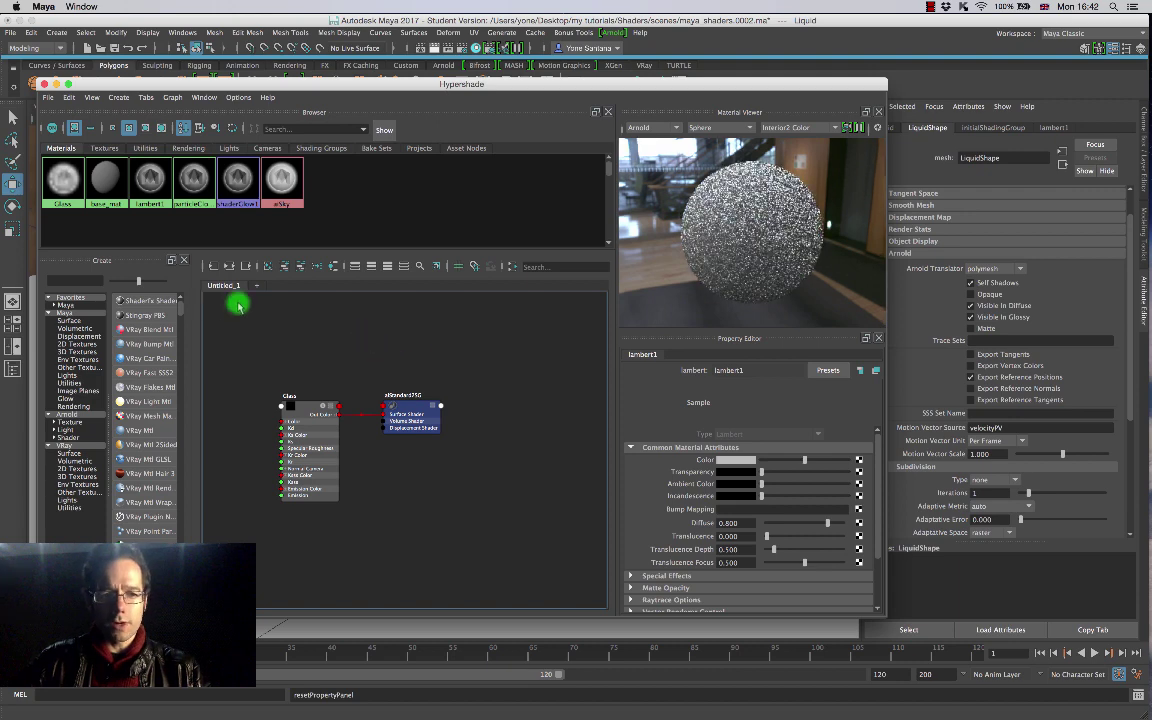
{"action": "left_click", "coordinate": [306, 410]}
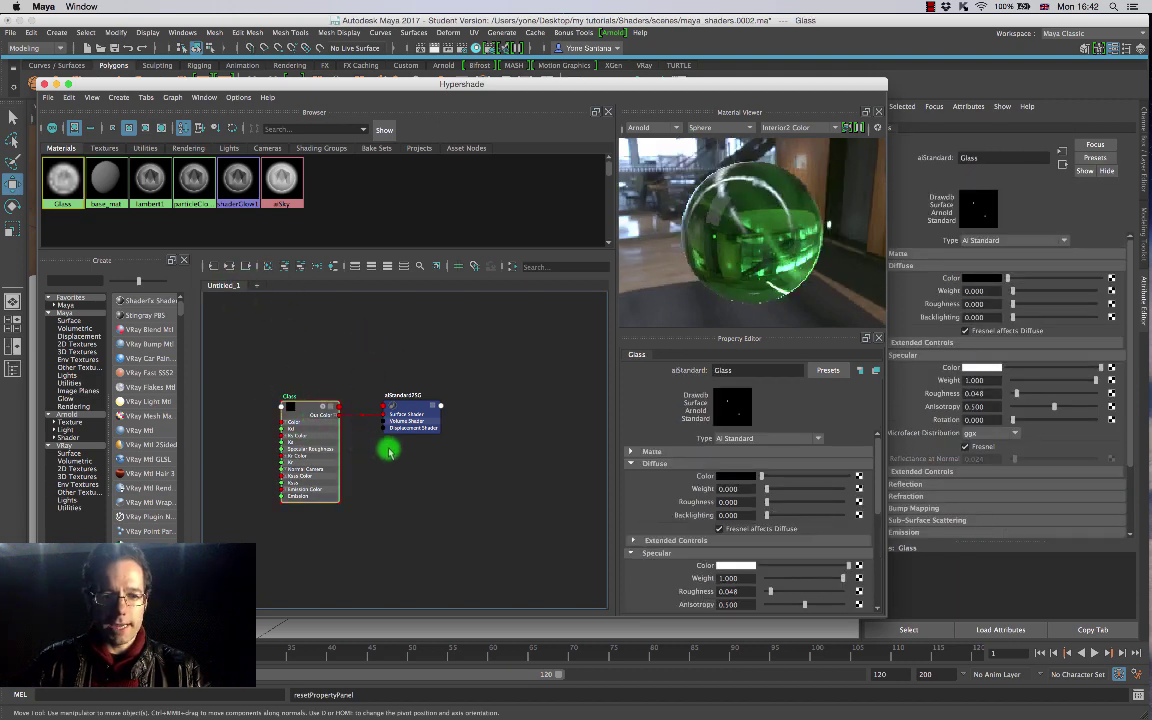
{"action": "middle_click_drag", "start_coordinate": [388, 450], "coordinate": [411, 378], "text": "alt"}
{"action": "scroll", "coordinate": [430, 436], "scroll_direction": "up", "scroll_amount": 5}
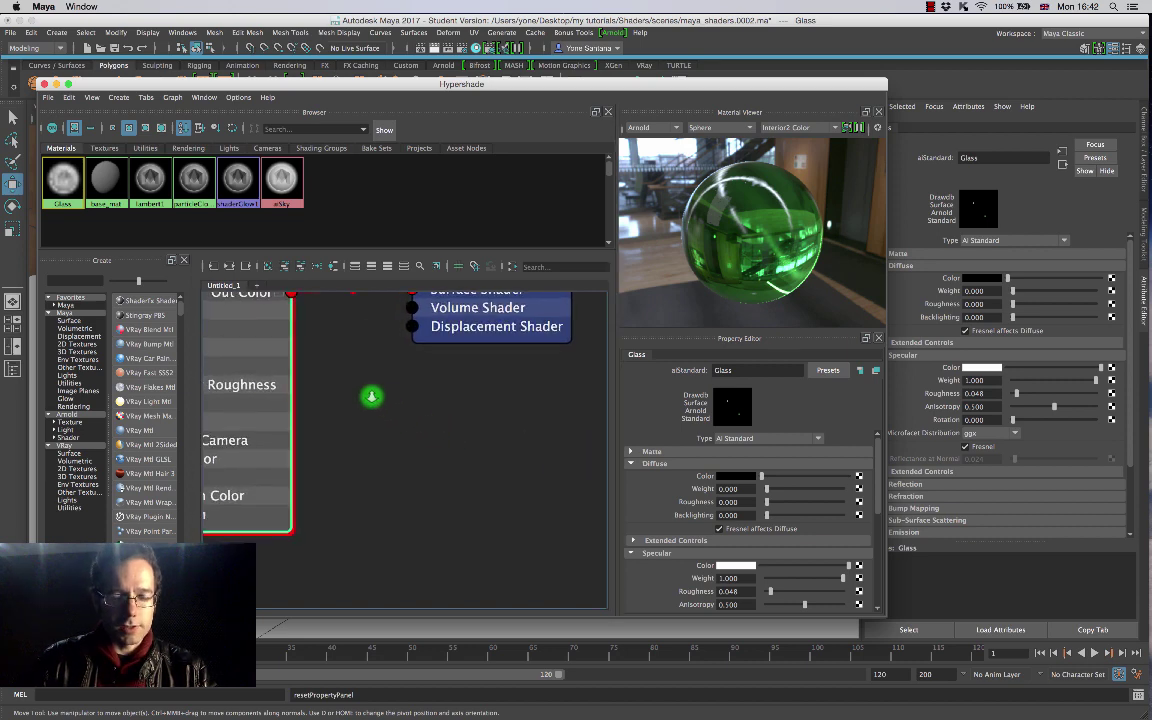
{"action": "scroll", "coordinate": [370, 396], "scroll_direction": "down", "scroll_amount": 5}
{"action": "middle_click_drag", "start_coordinate": [314, 391], "coordinate": [391, 353], "text": "alt"}
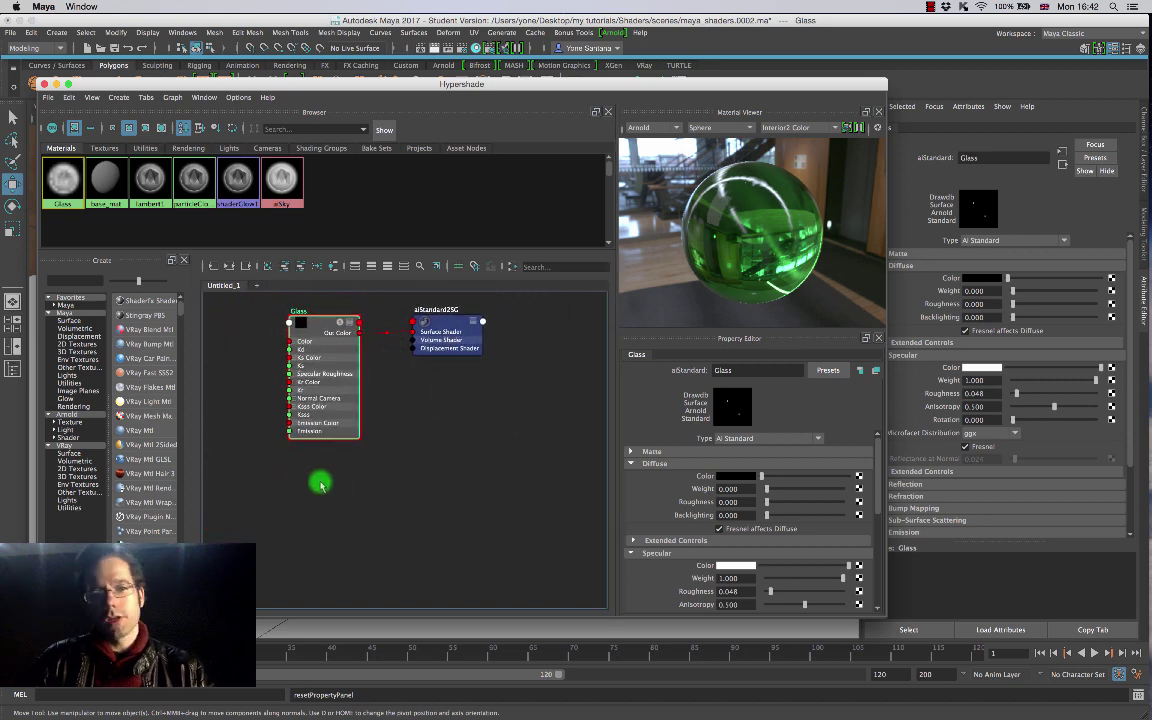
{"action": "left_click", "coordinate": [305, 478]}
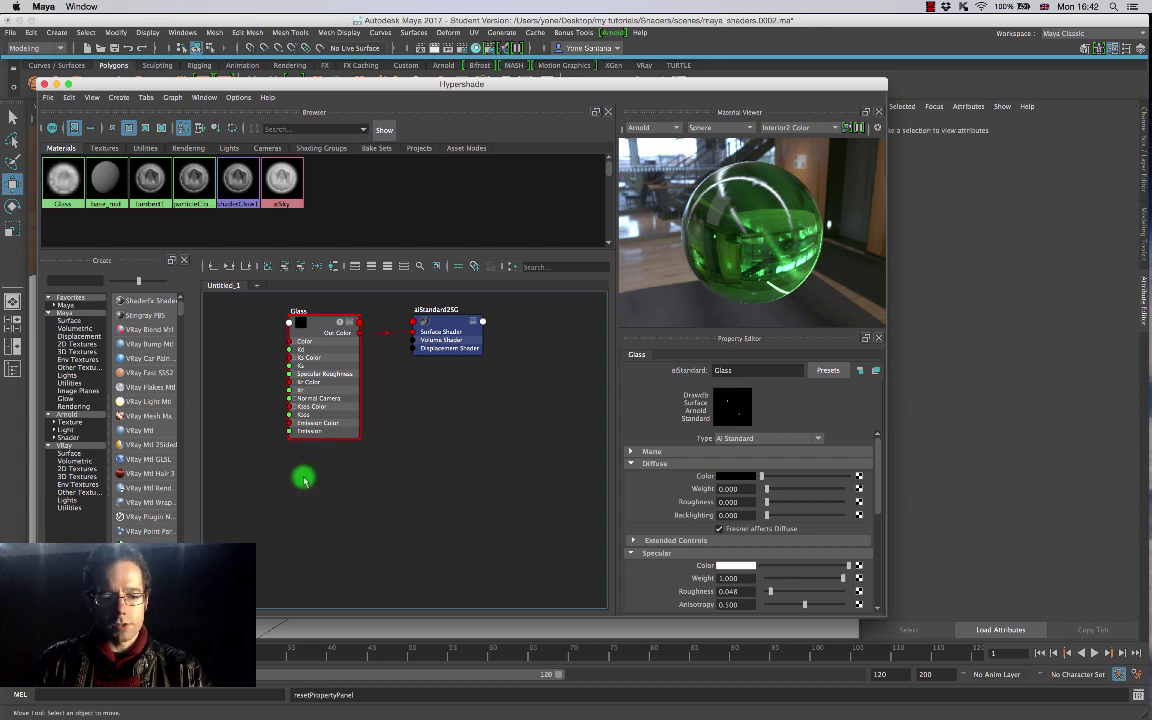
Step: Create a new aiStandard material node from the quick node-creation field
{"action": "key", "text": "Tab"}
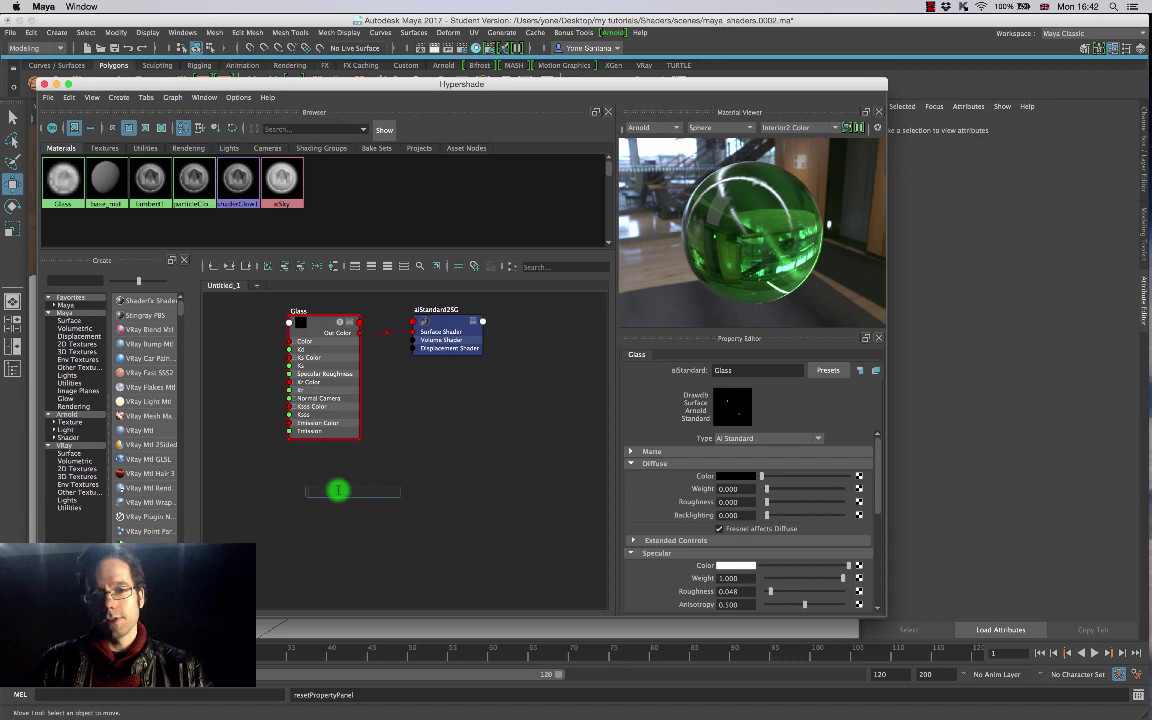
{"action": "type", "text": "ais"}
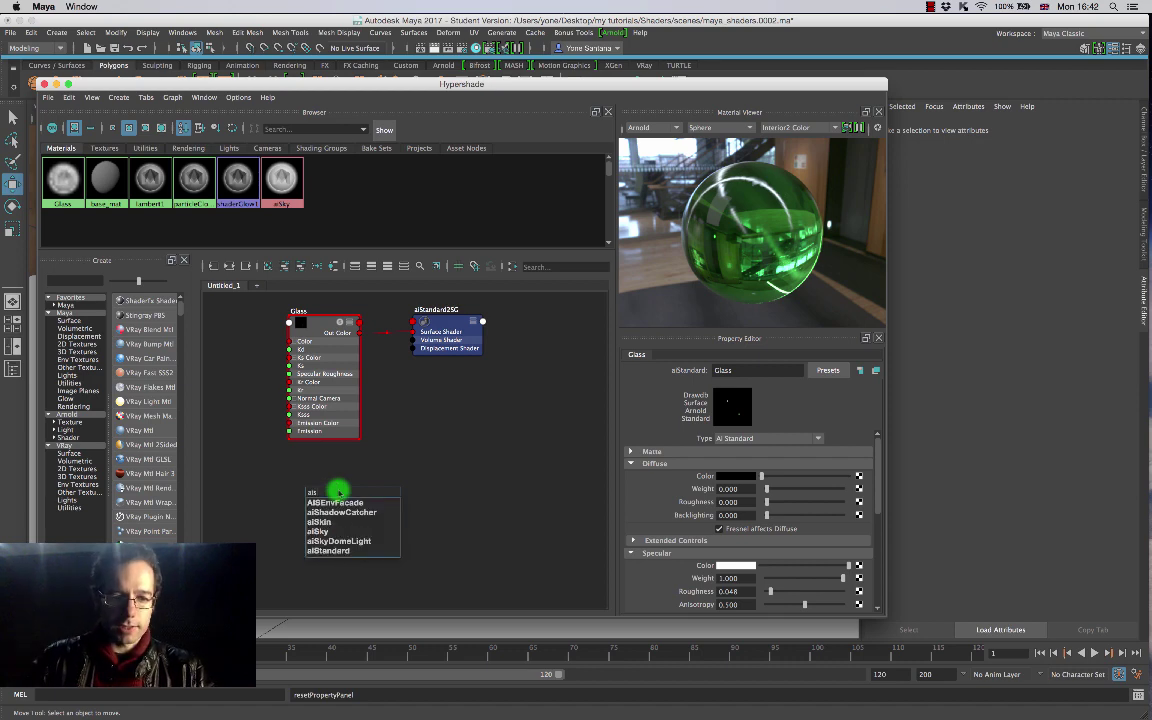
{"action": "left_click", "coordinate": [330, 551]}
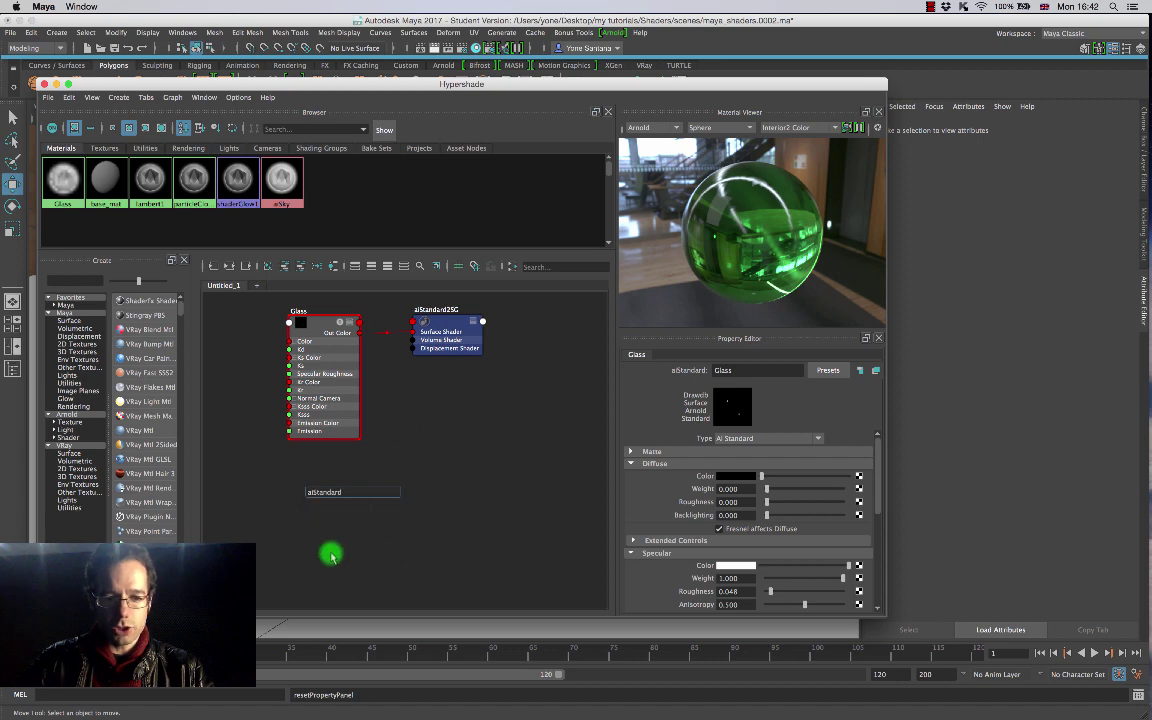
{"action": "key", "text": "Return"}
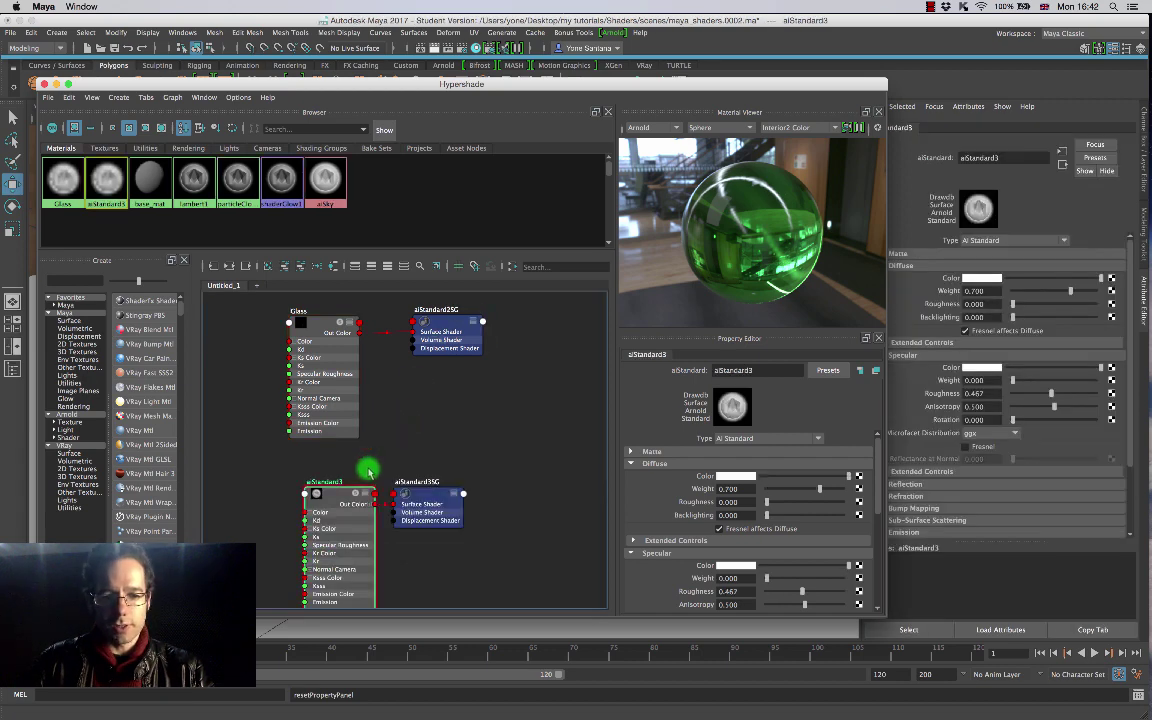
{"action": "middle_click_drag", "start_coordinate": [368, 470], "coordinate": [458, 419], "text": "alt"}
{"action": "left_click_drag", "start_coordinate": [406, 445], "coordinate": [391, 442]}
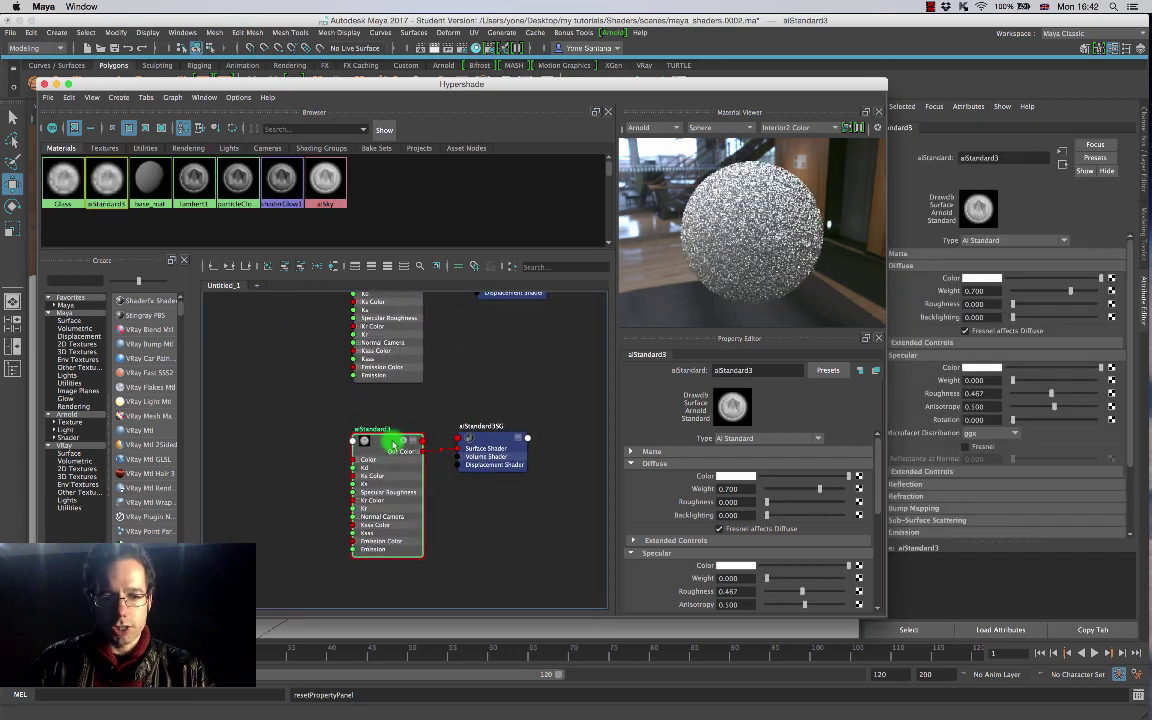
Step: Rename the new aiStandard3 material to Wine
{"action": "middle_click_drag", "start_coordinate": [432, 401], "coordinate": [380, 392], "text": "alt"}
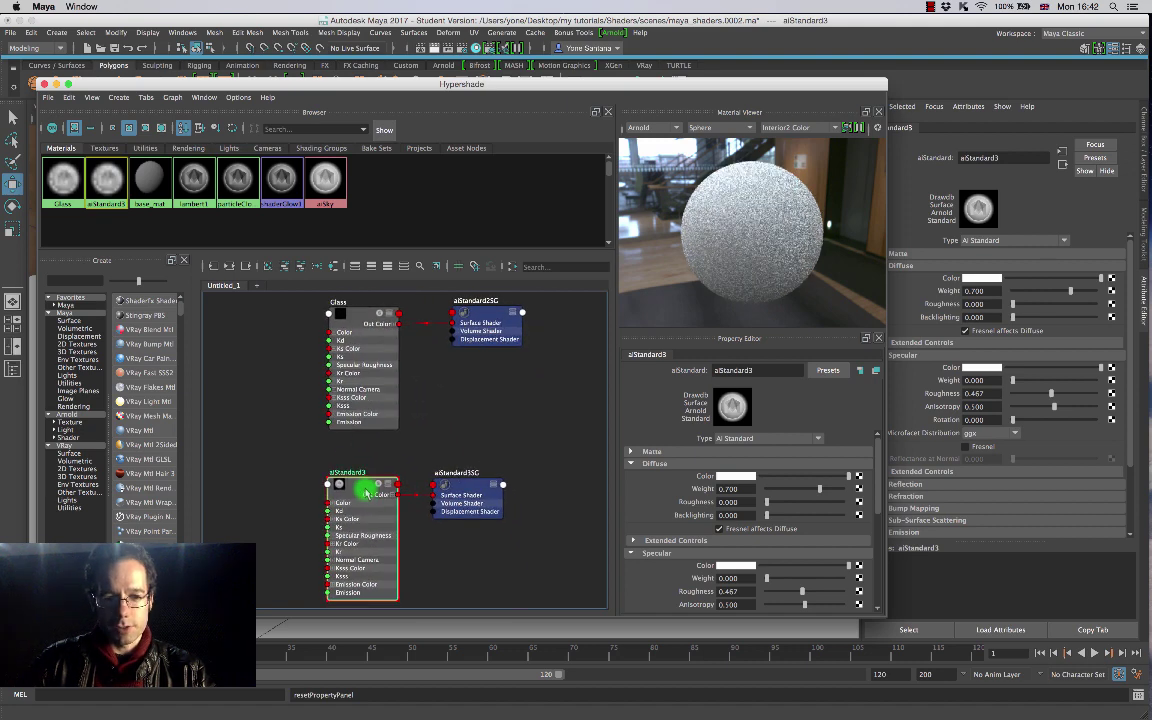
{"action": "left_click", "coordinate": [750, 371]}
{"action": "double_click", "coordinate": [750, 371]}
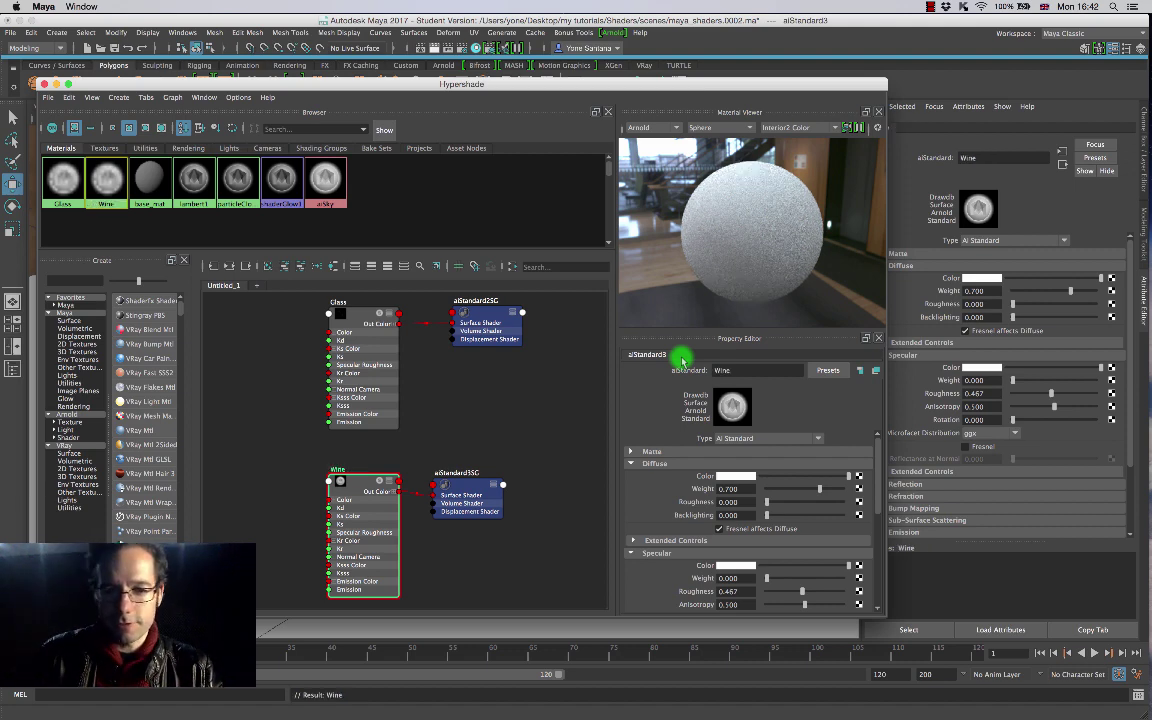
{"action": "key", "text": "Return"}
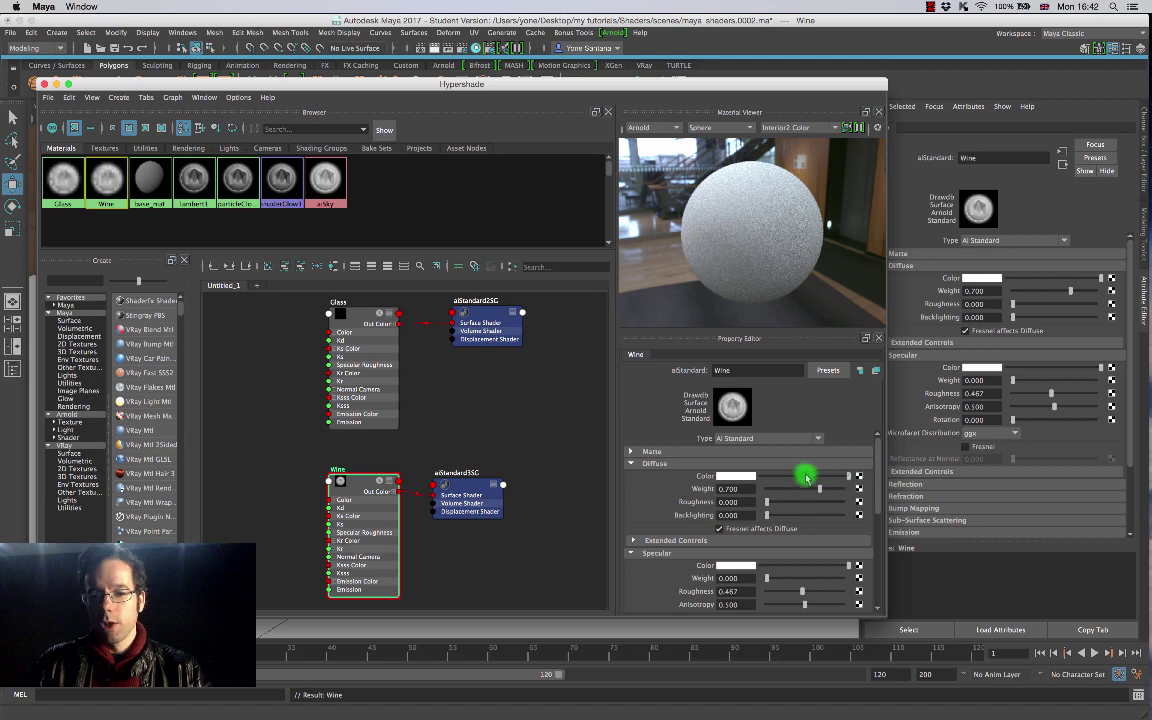
Step: Give Wine a black diffuse colour, specular weight 1.000, and Fresnel enabled
{"action": "left_click_drag", "start_coordinate": [812, 477], "coordinate": [689, 483]}
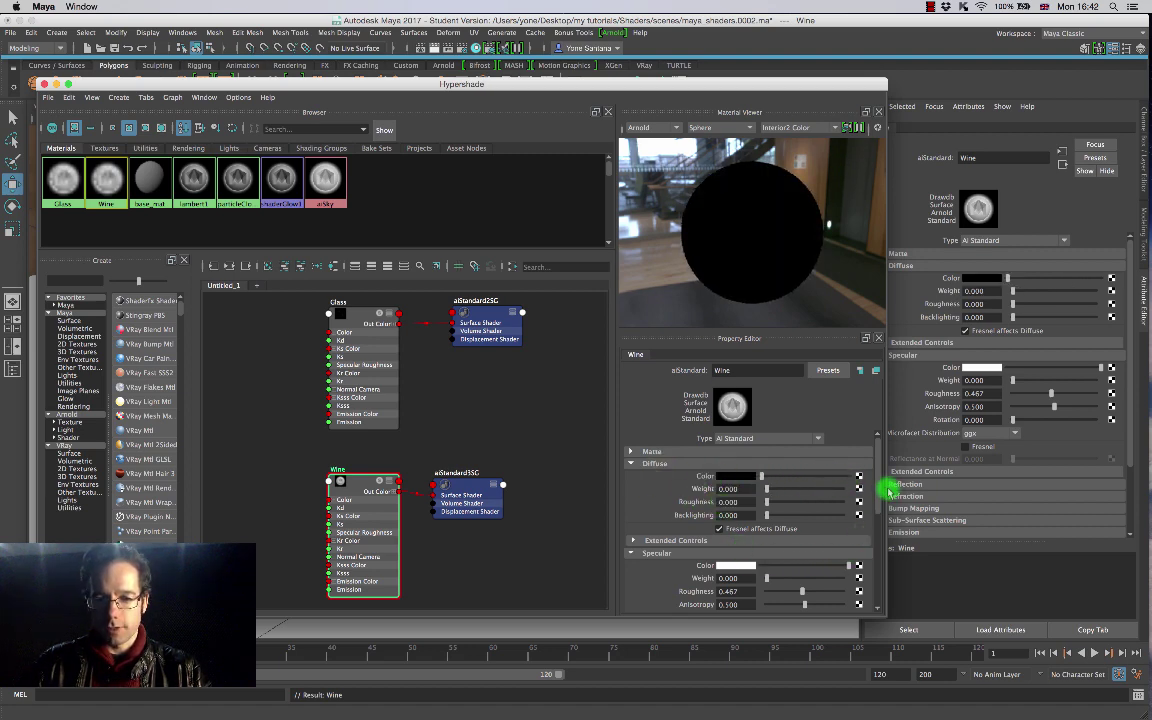
{"action": "scroll", "coordinate": [874, 509], "scroll_direction": "down", "scroll_amount": 3}
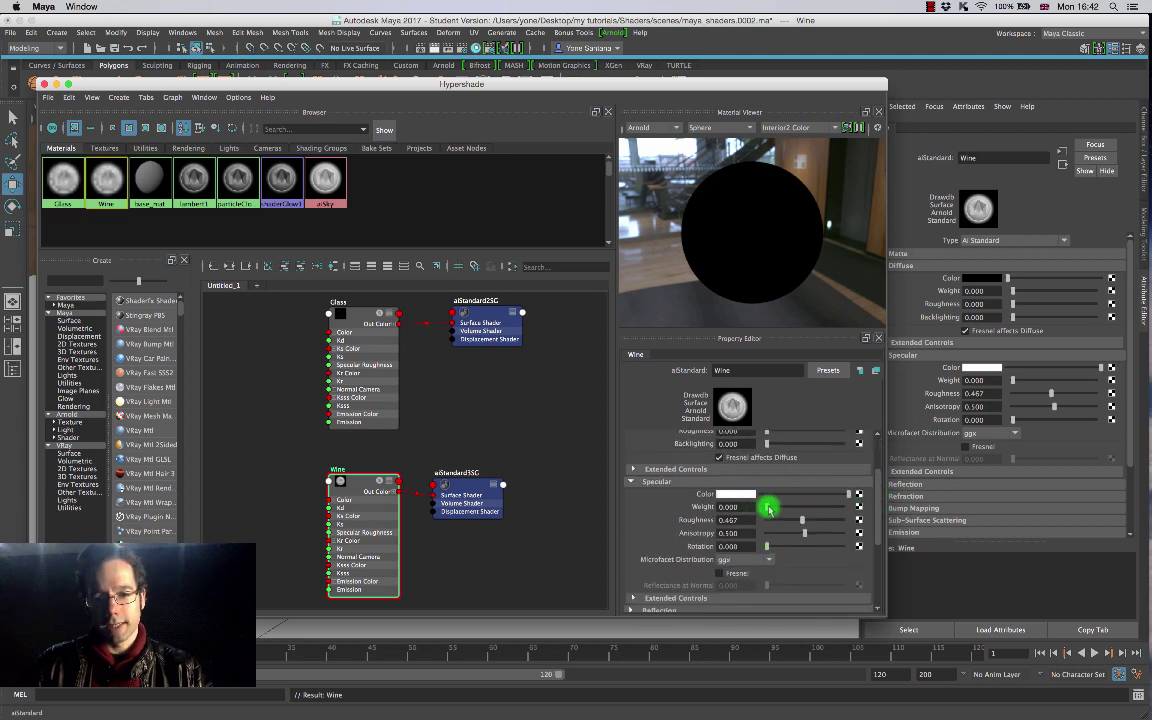
{"action": "mouse_move", "coordinate": [768, 509]}
{"action": "left_mouse_down"}
{"action": "mouse_move", "coordinate": [843, 505]}
{"action": "mouse_move", "coordinate": [797, 522]}
{"action": "mouse_move", "coordinate": [758, 519]}
{"action": "mouse_move", "coordinate": [754, 530]}
{"action": "mouse_move", "coordinate": [766, 517]}
{"action": "left_mouse_up"}
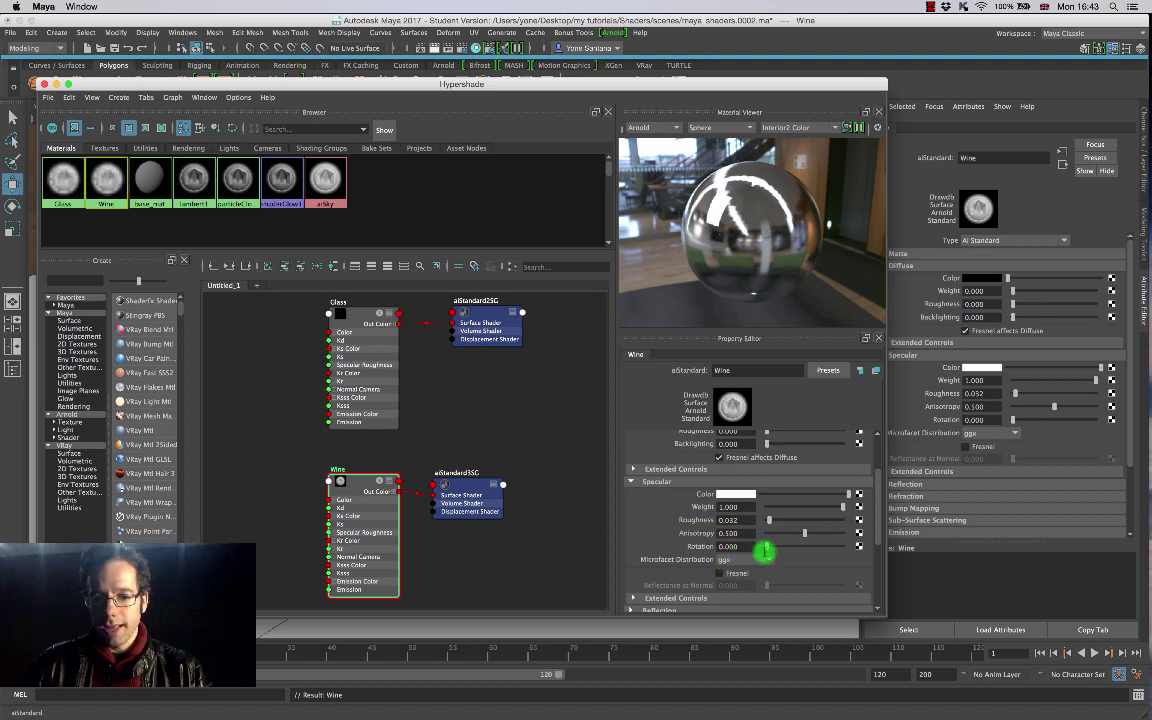
{"action": "left_click", "coordinate": [720, 574]}
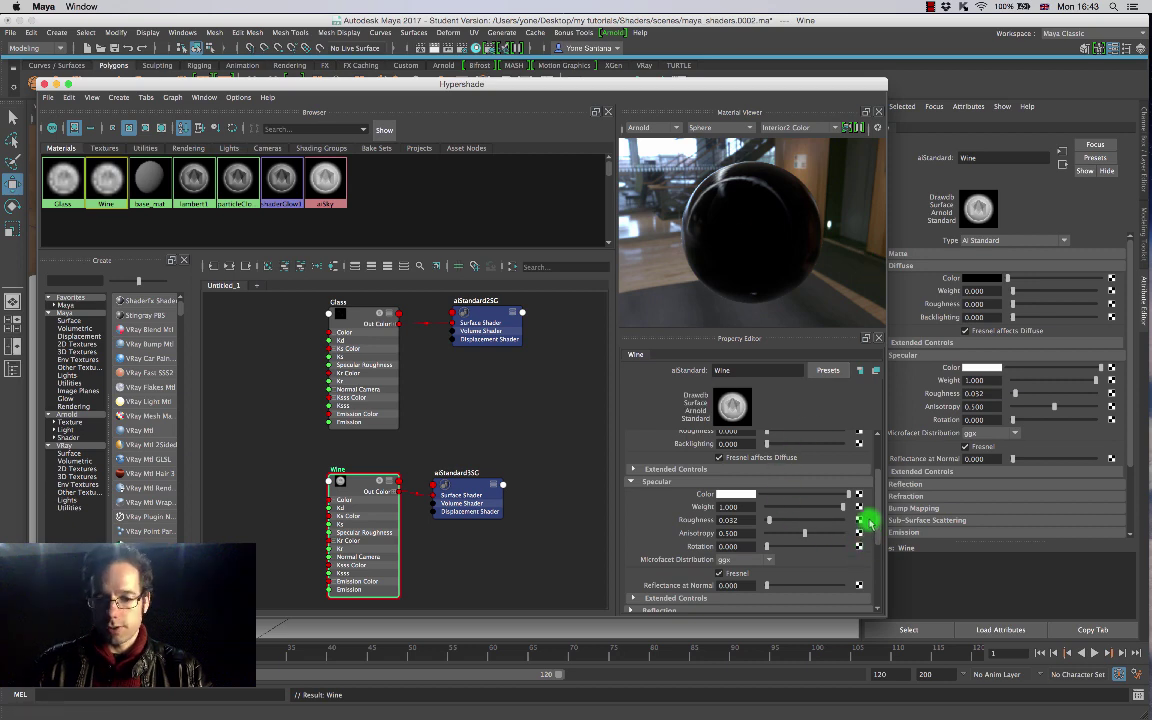
{"action": "scroll", "coordinate": [877, 521], "scroll_direction": "down", "scroll_amount": 4}
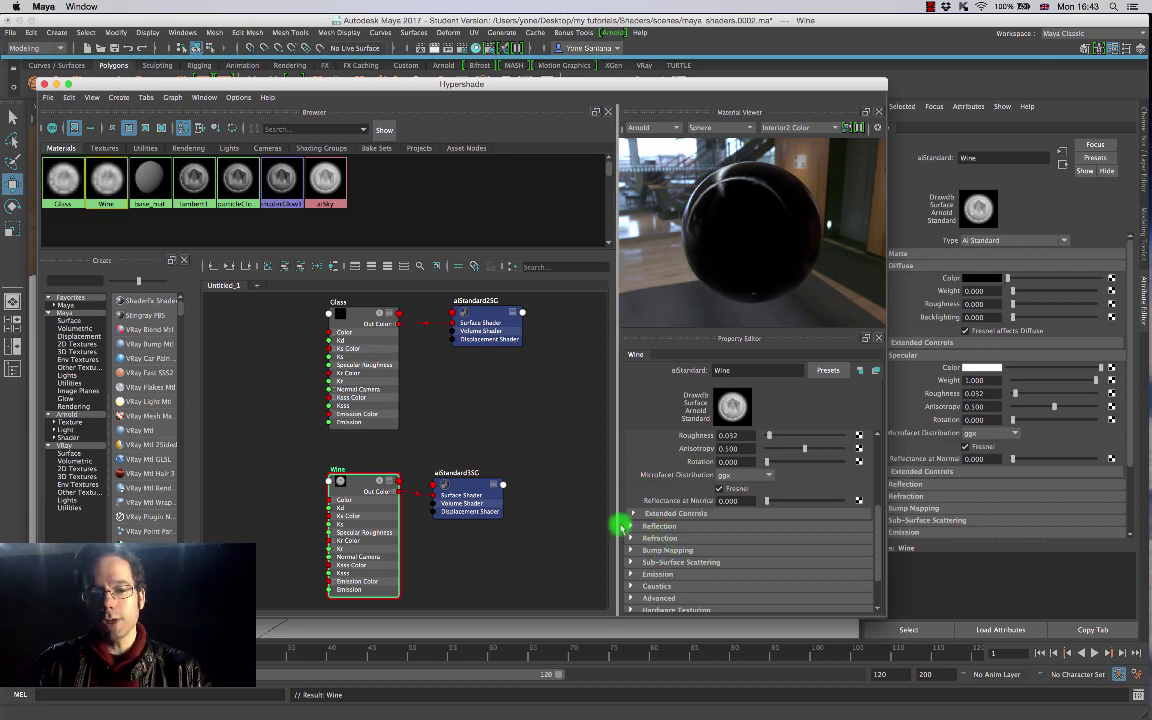
Step: In Refraction, set weight 1.0 and IOR 1.33, and enable Fresnel use IOR
{"action": "left_click", "coordinate": [631, 541]}
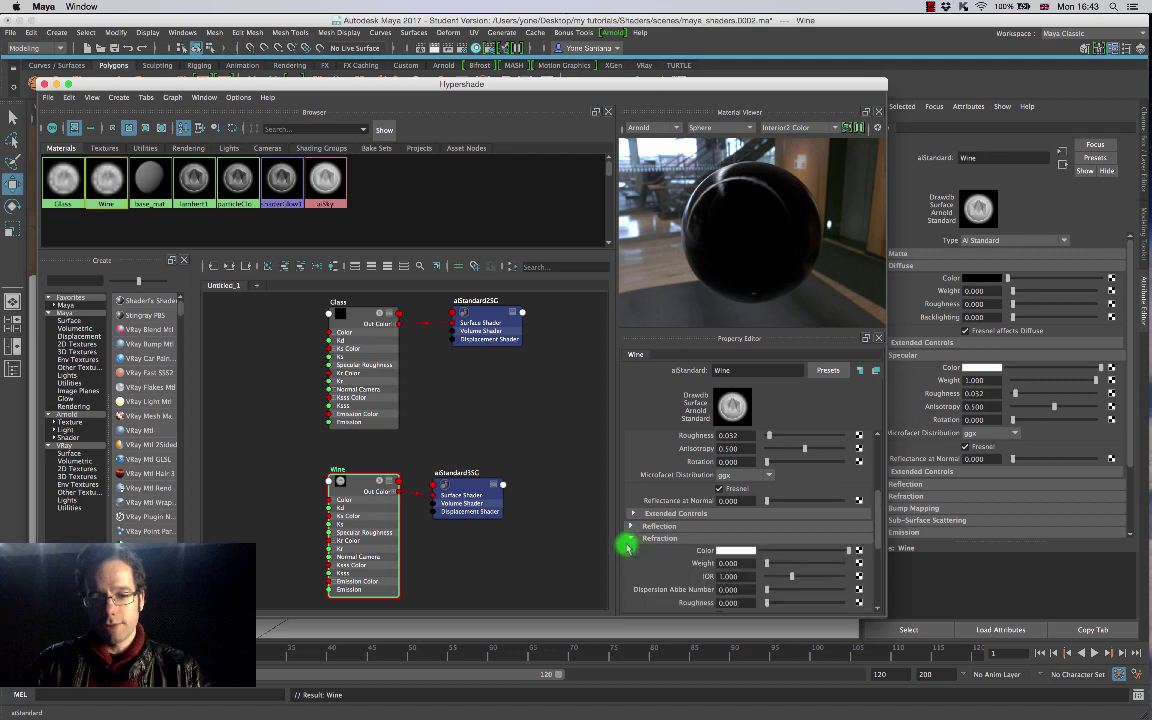
{"action": "left_click_drag", "start_coordinate": [877, 507], "coordinate": [877, 525]}
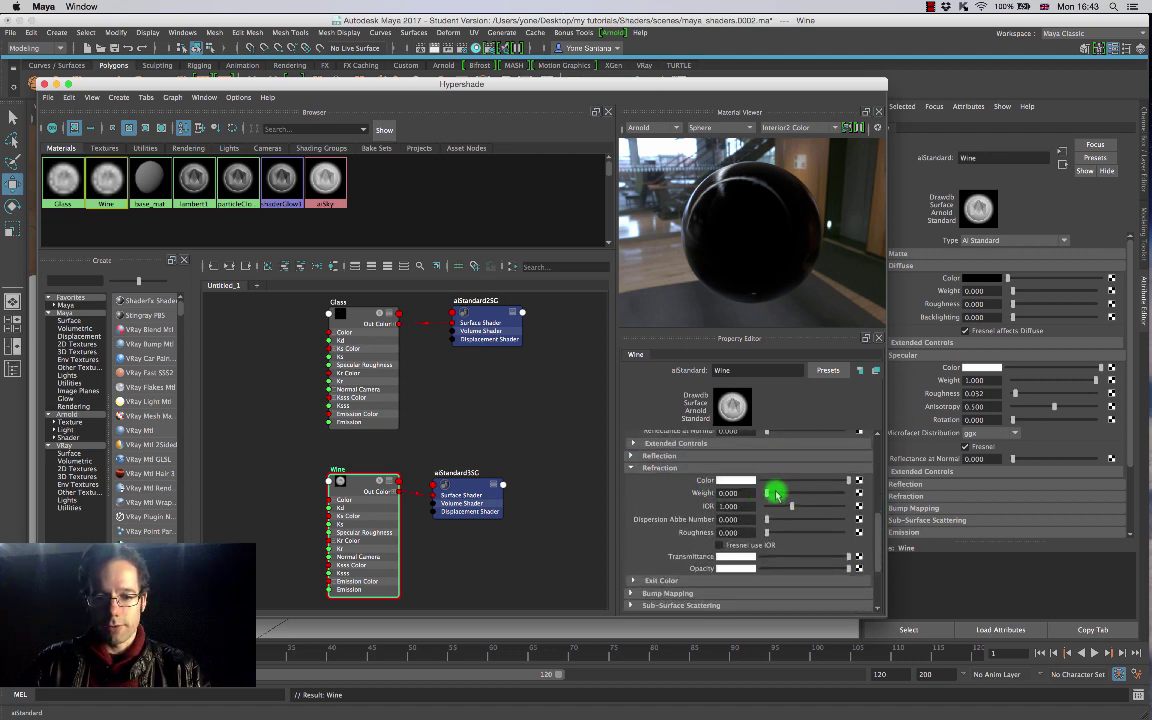
{"action": "left_click_drag", "start_coordinate": [773, 493], "coordinate": [851, 495]}
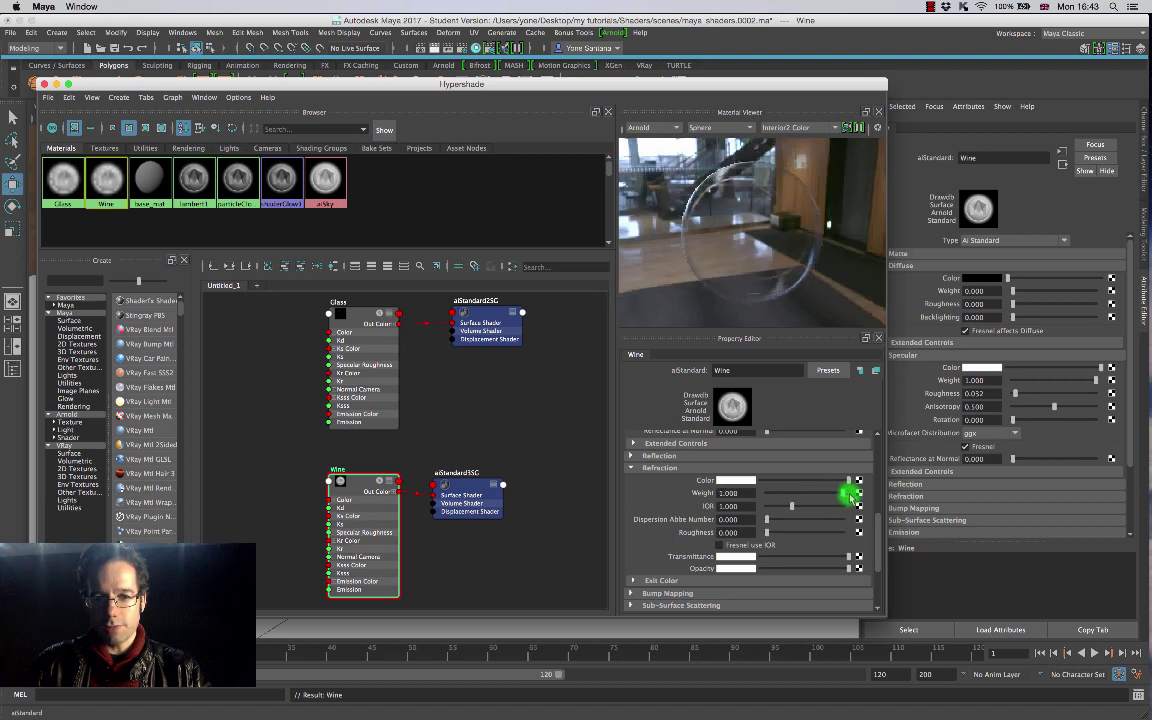
{"action": "left_click", "coordinate": [728, 506]}
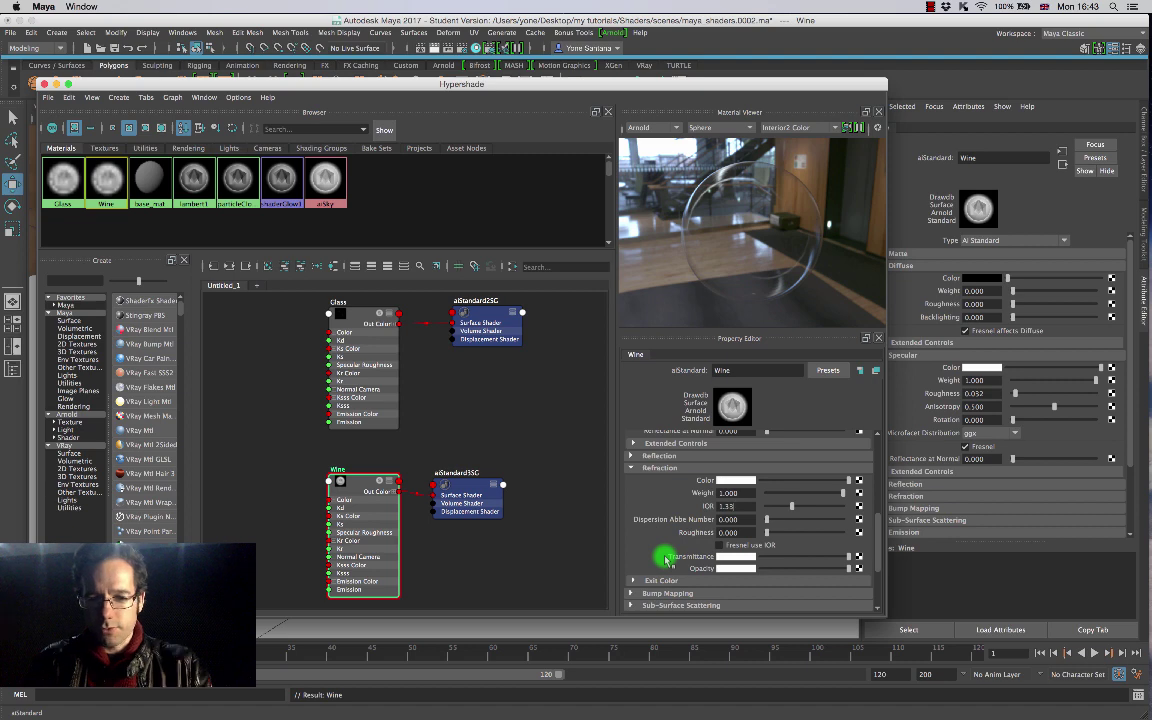
{"action": "key", "text": "Return"}
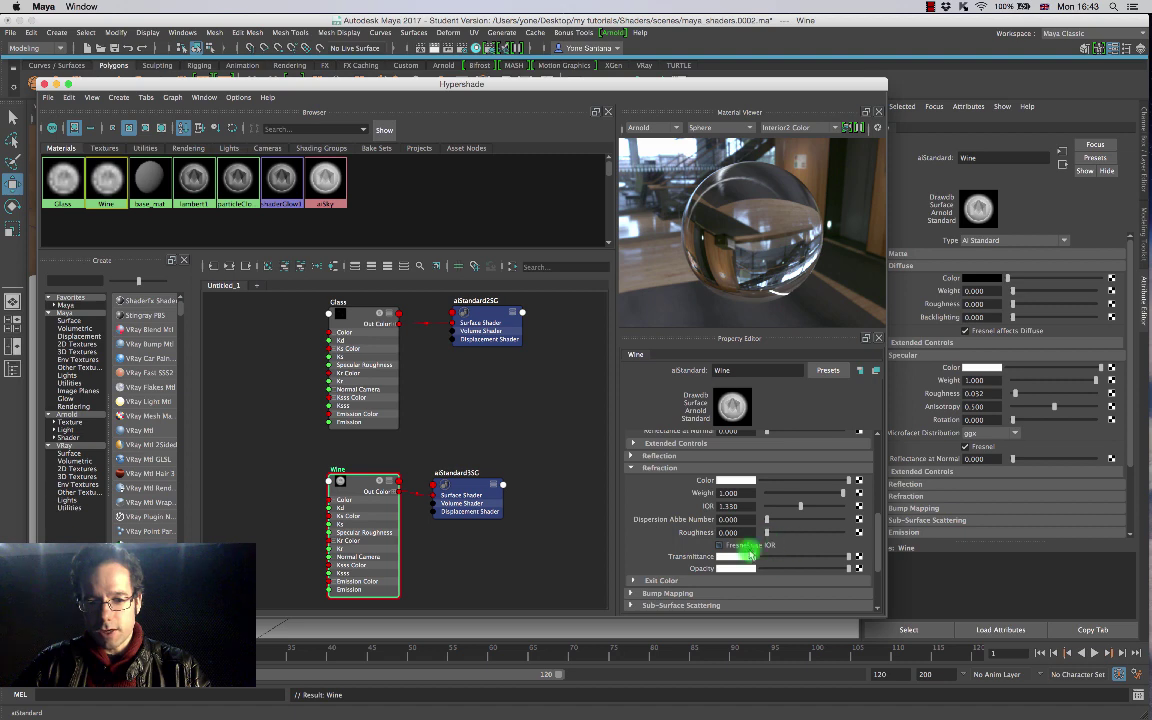
{"action": "left_click", "coordinate": [719, 545]}
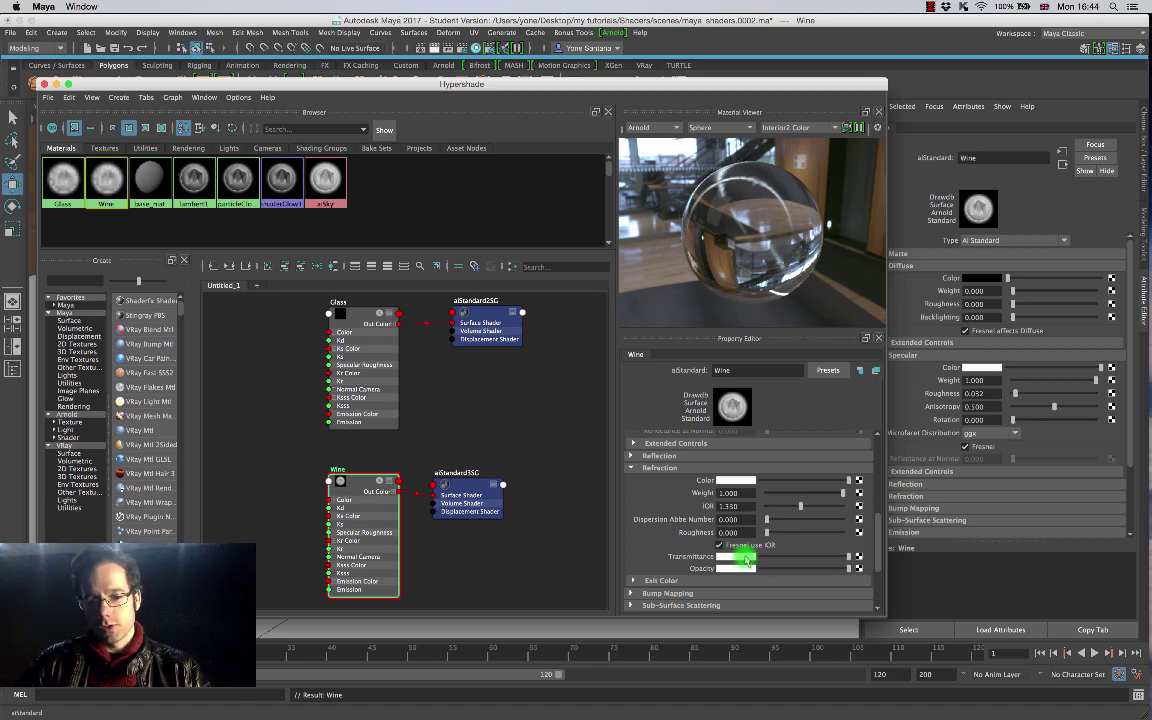
Step: Set the Wine shader's transmittance colour to a deep wine red
{"action": "left_click", "coordinate": [745, 557]}
{"action": "left_click", "coordinate": [741, 555]}
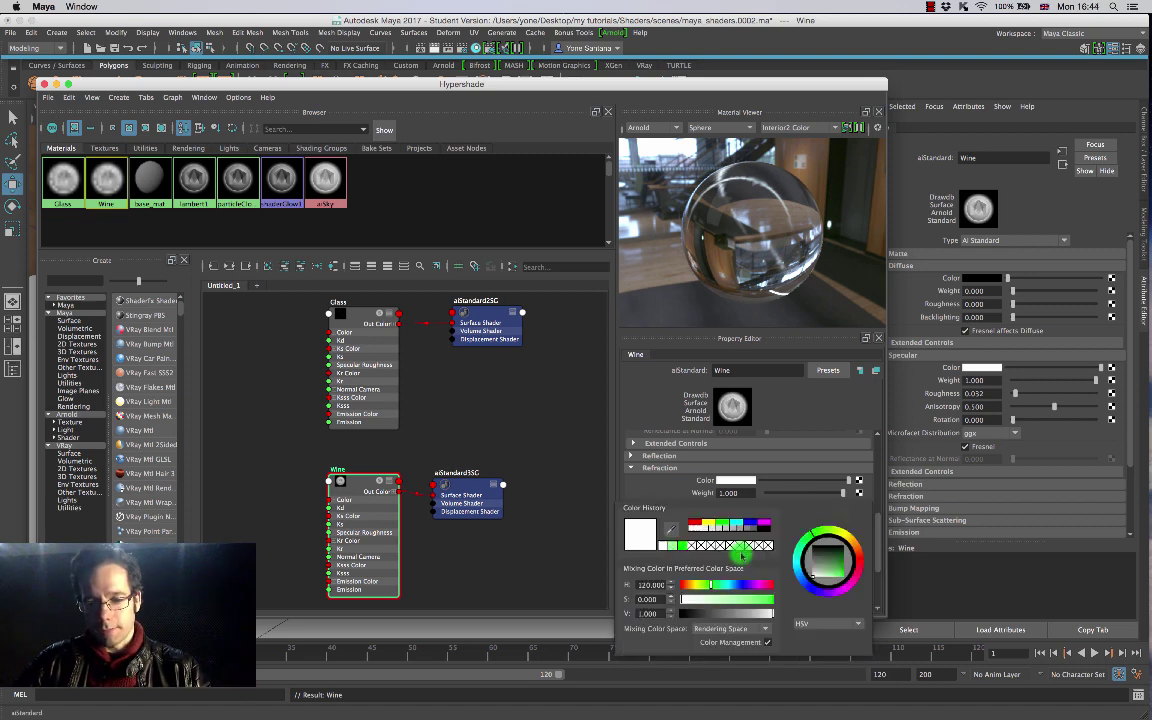
{"action": "left_click", "coordinate": [694, 523]}
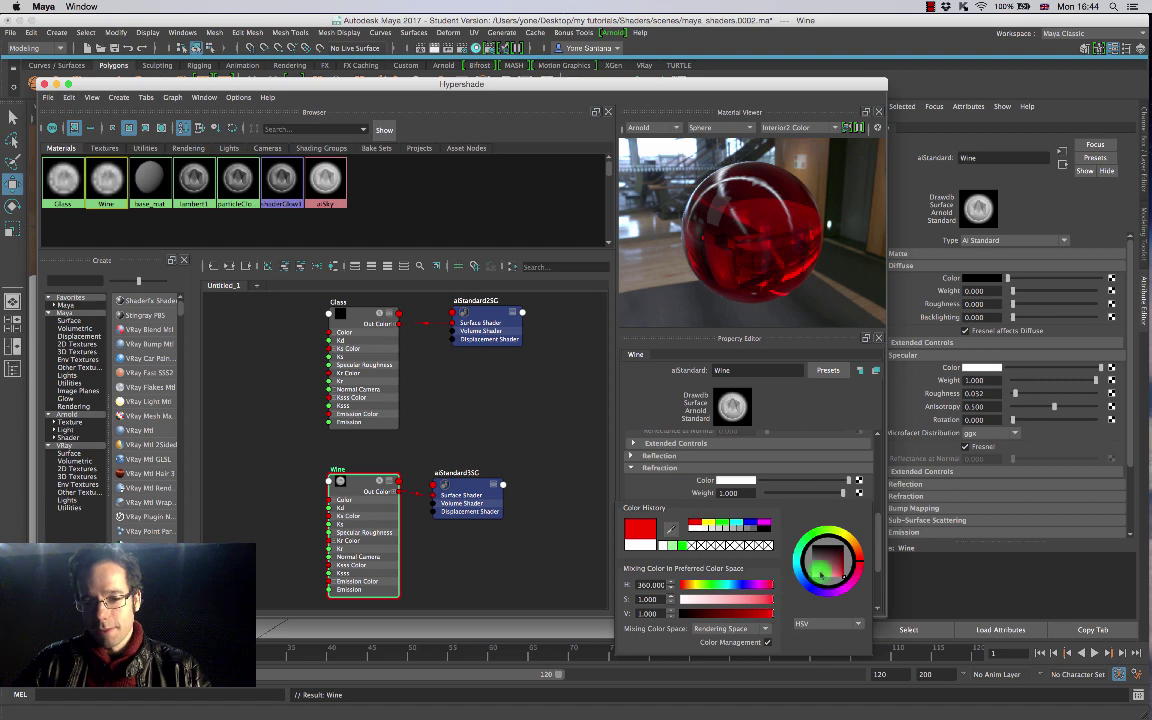
{"action": "left_click_drag", "start_coordinate": [862, 563], "coordinate": [860, 568]}
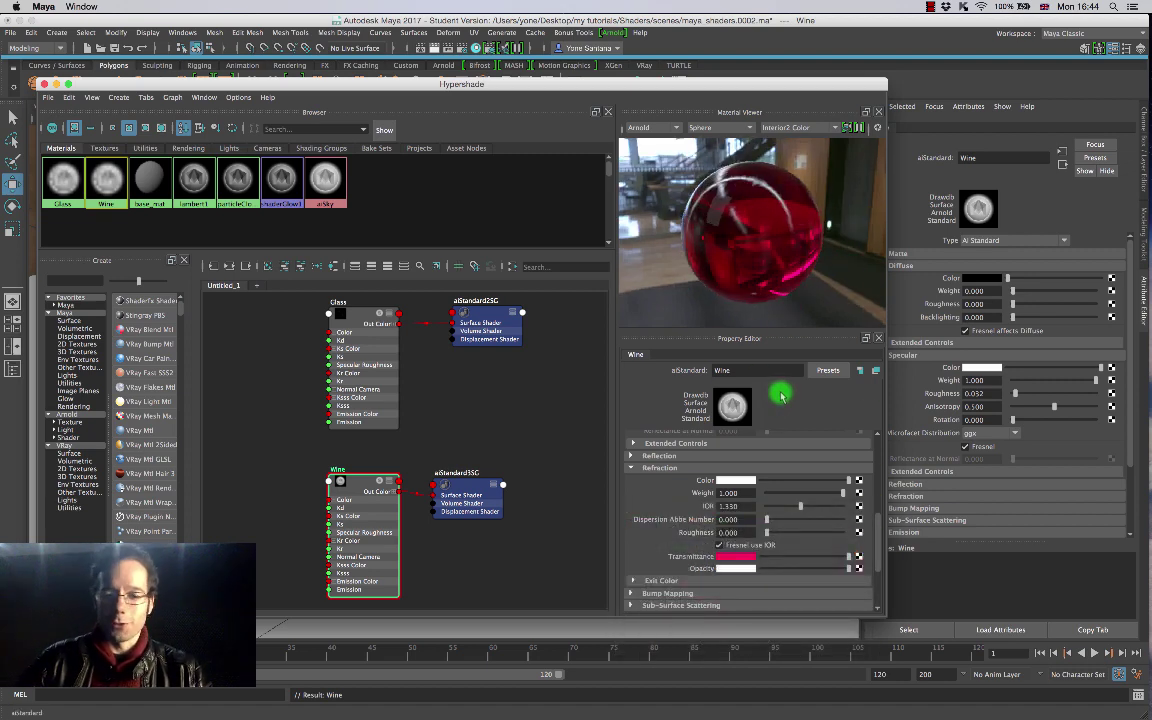
{"action": "left_click", "coordinate": [752, 557]}
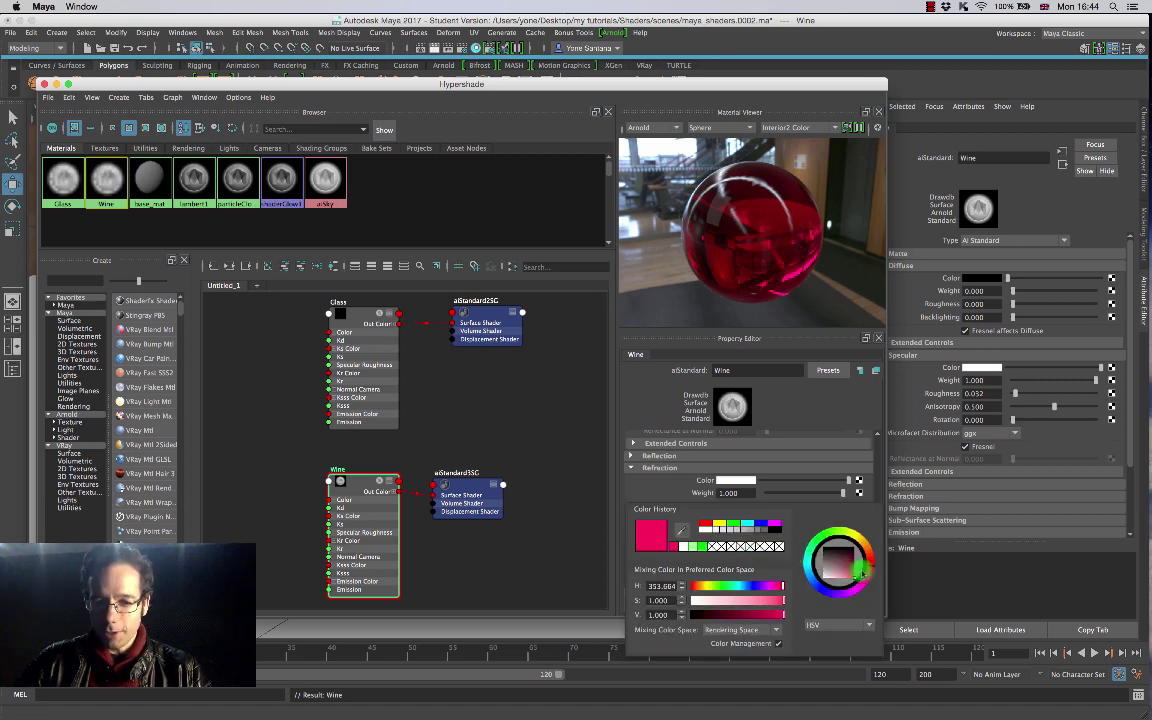
{"action": "left_click_drag", "start_coordinate": [852, 577], "coordinate": [871, 571]}
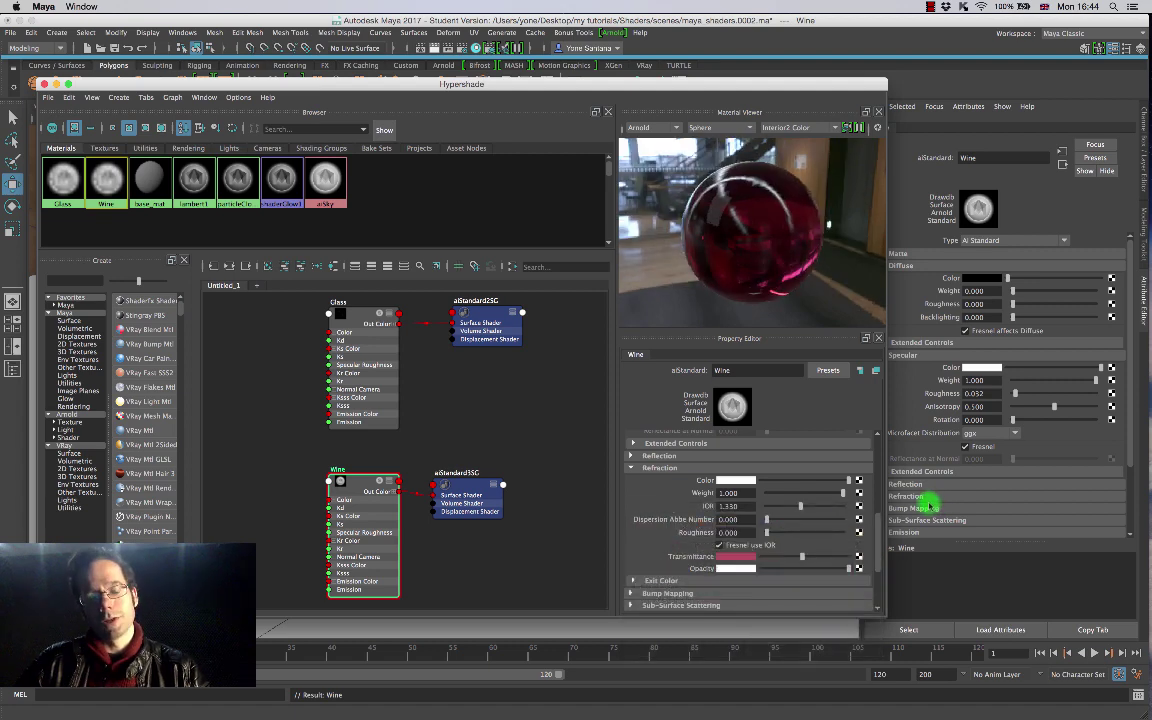
{"action": "left_click", "coordinate": [740, 556]}
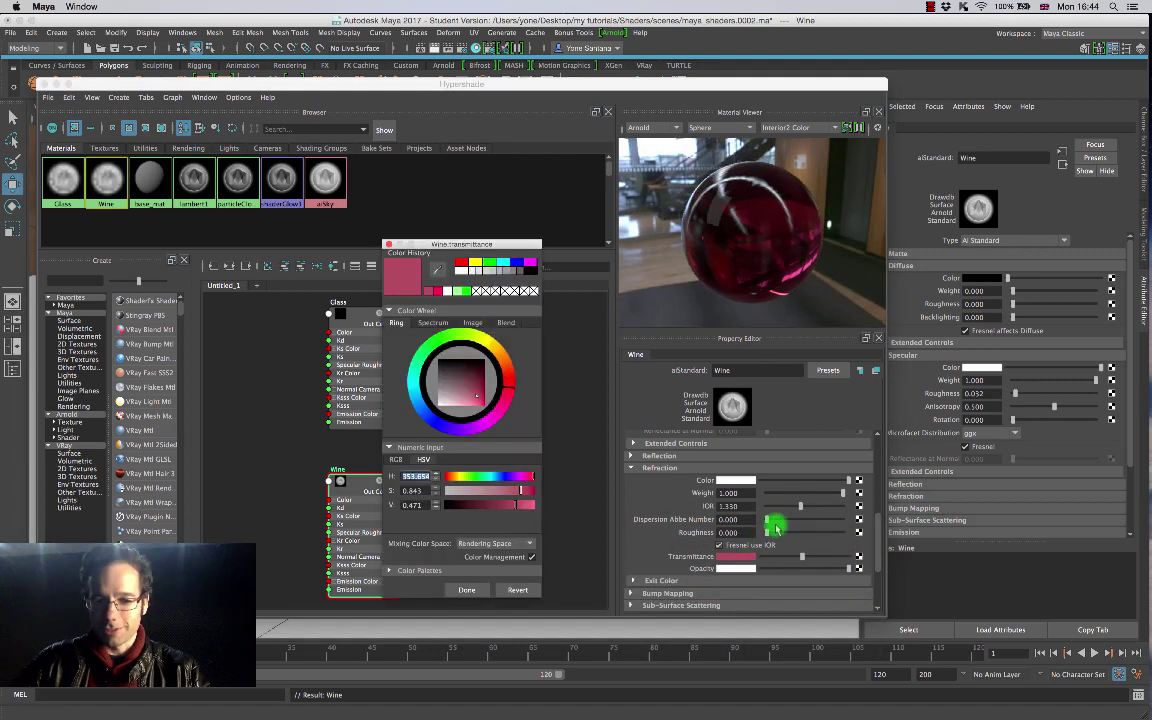
{"action": "left_click", "coordinate": [511, 388]}
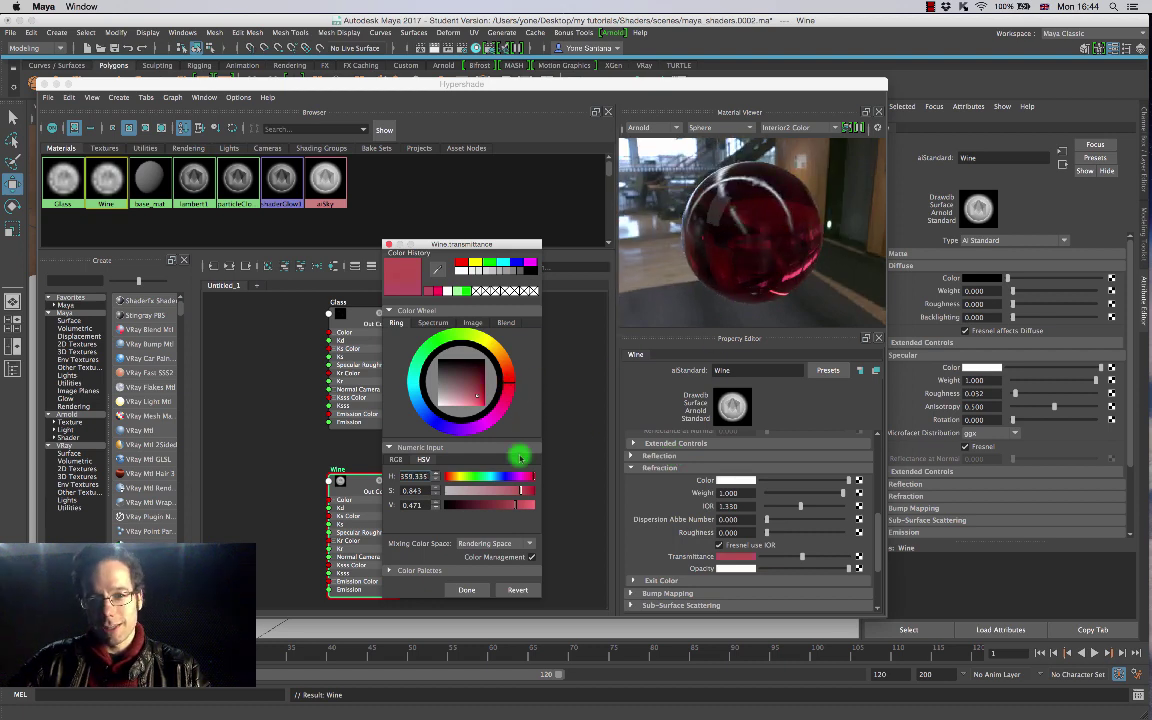
{"action": "left_click", "coordinate": [469, 589]}
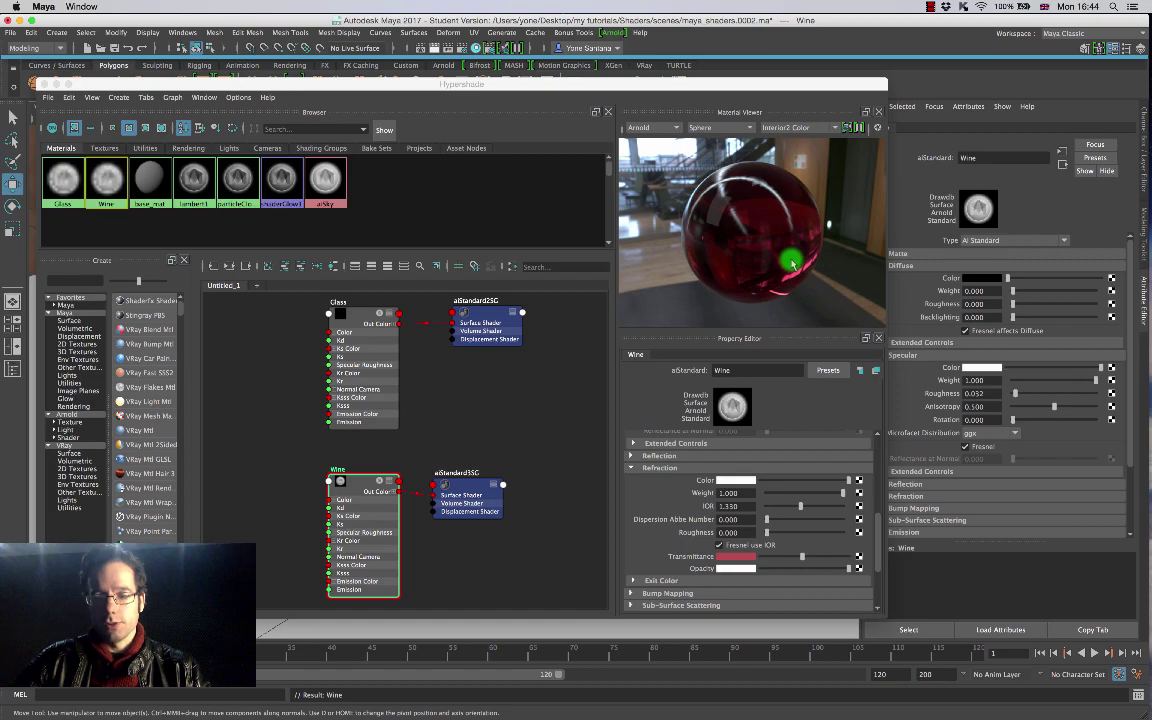
Step: Assign the Wine material to the Liquid cylinder
{"action": "left_click_drag", "start_coordinate": [630, 88], "coordinate": [1047, 120]}
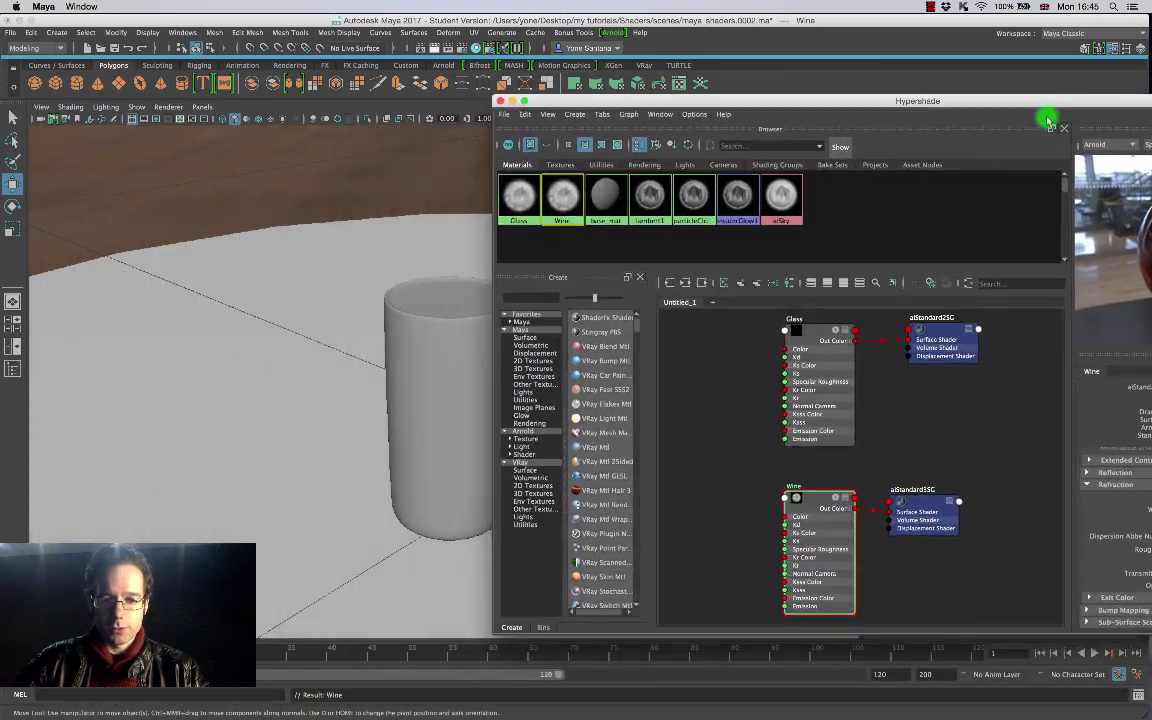
{"action": "middle_click_drag", "start_coordinate": [812, 490], "coordinate": [445, 355]}
{"action": "left_click_drag", "start_coordinate": [841, 98], "coordinate": [340, 63]}
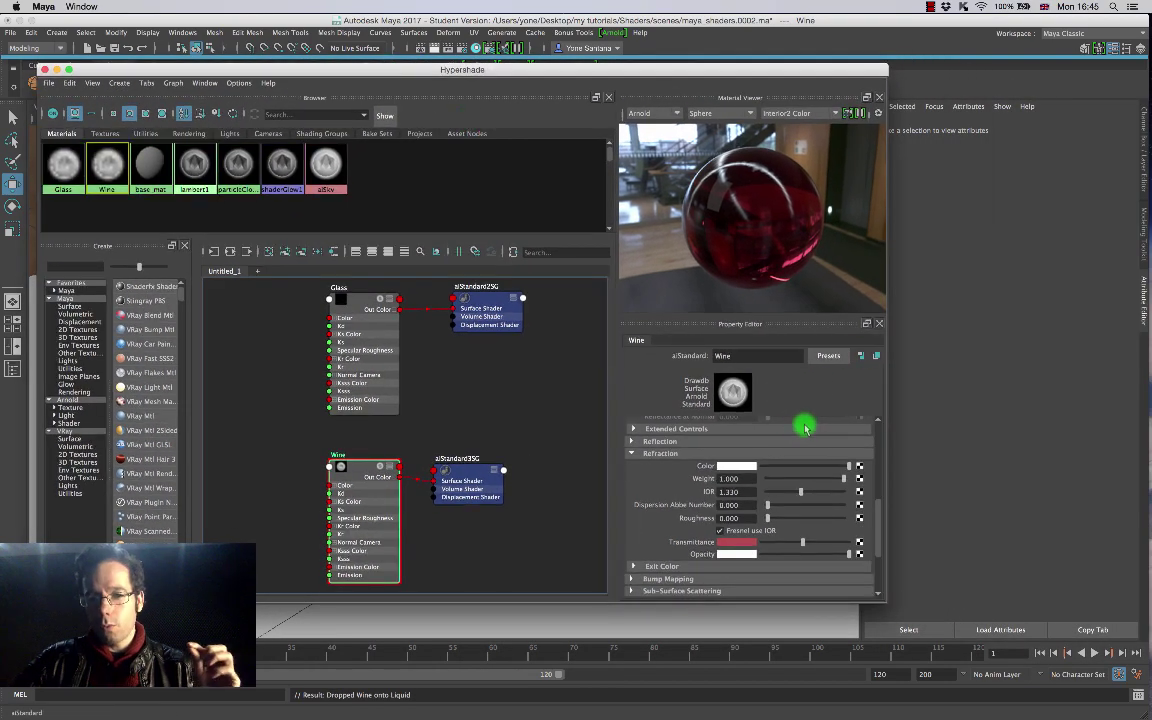
{"action": "left_click_drag", "start_coordinate": [877, 518], "coordinate": [877, 545]}
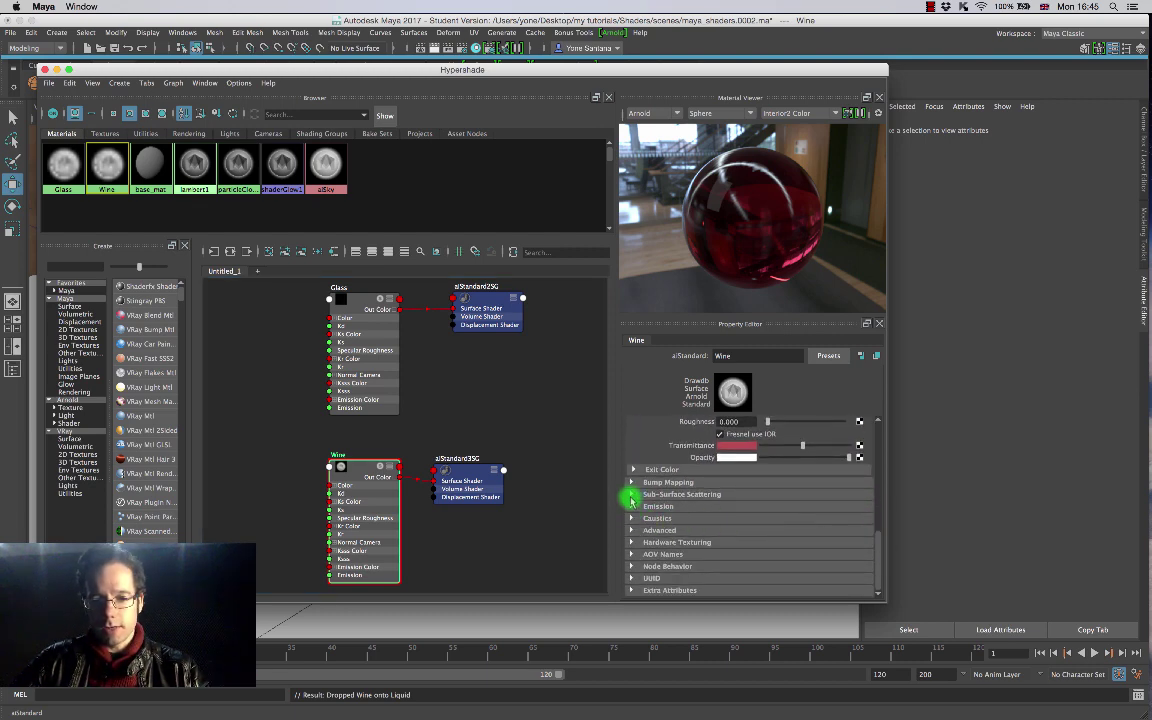
Step: Set the Sub-Surface Scattering colour to the wine red from Color History
{"action": "left_click", "coordinate": [632, 494]}
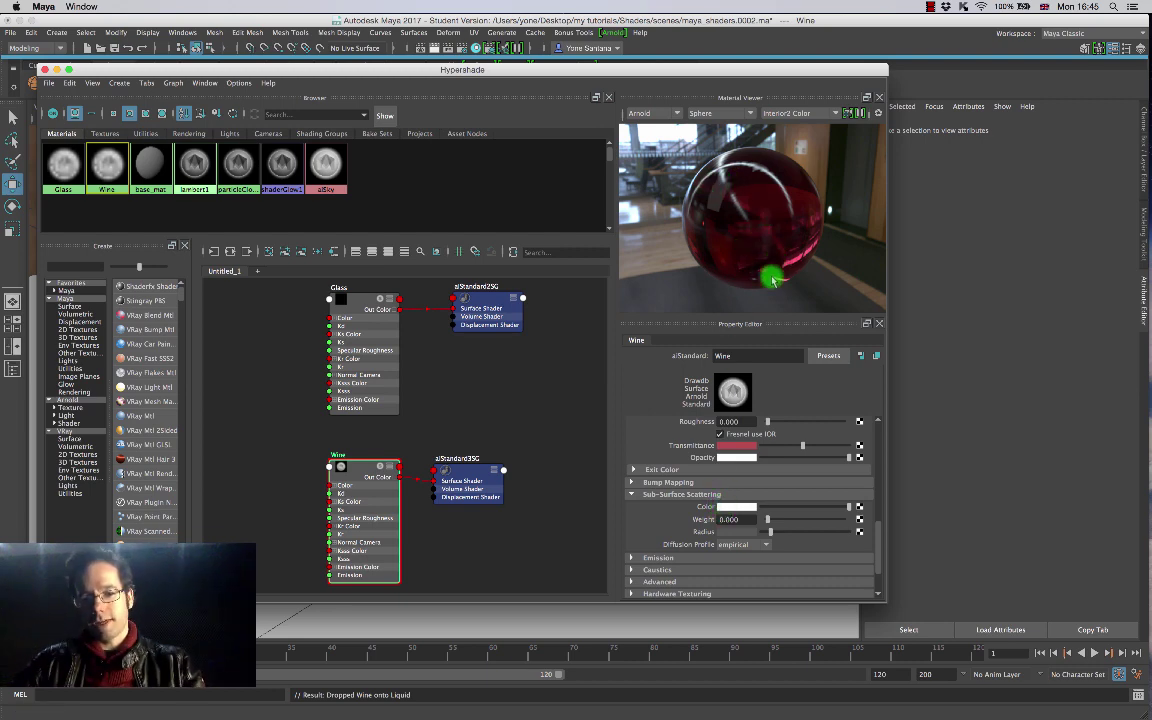
{"action": "left_click", "coordinate": [734, 507]}
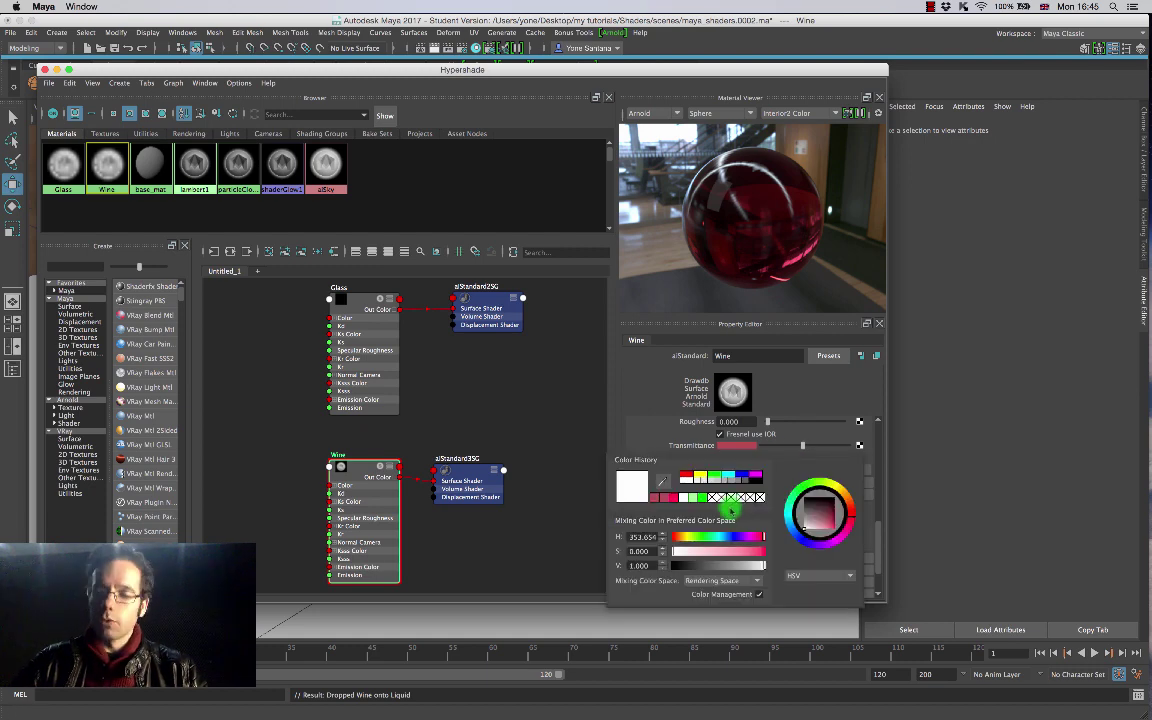
{"action": "left_click", "coordinate": [738, 507]}
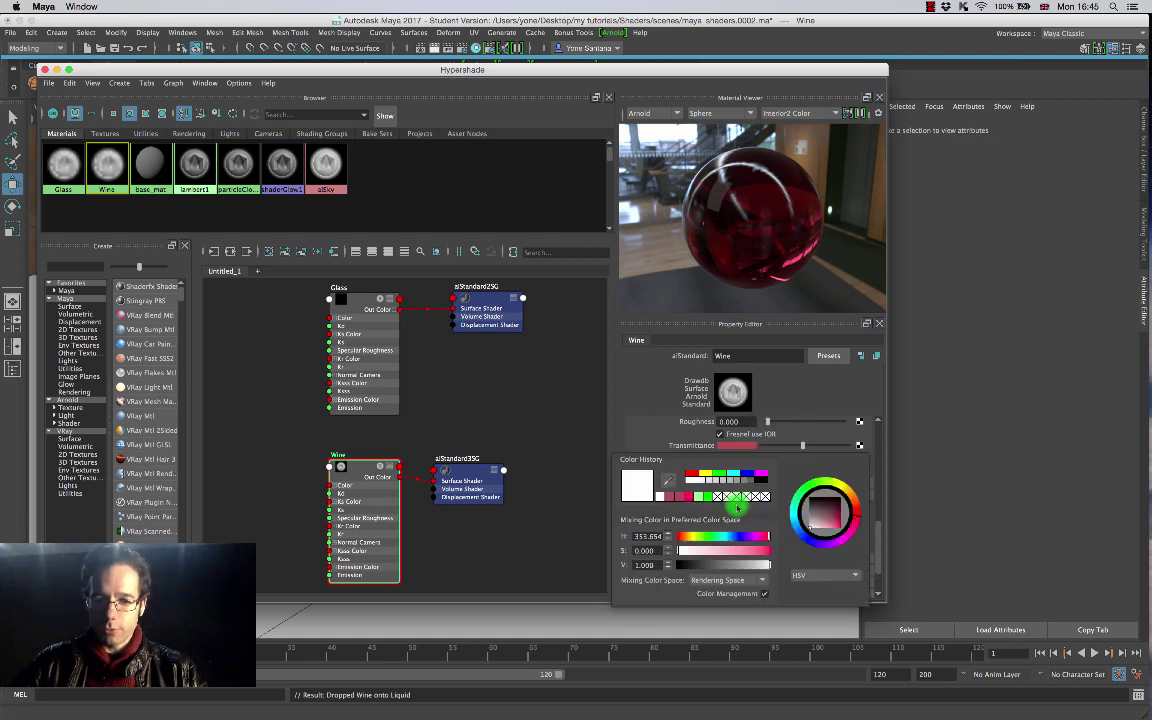
{"action": "left_click", "coordinate": [675, 498]}
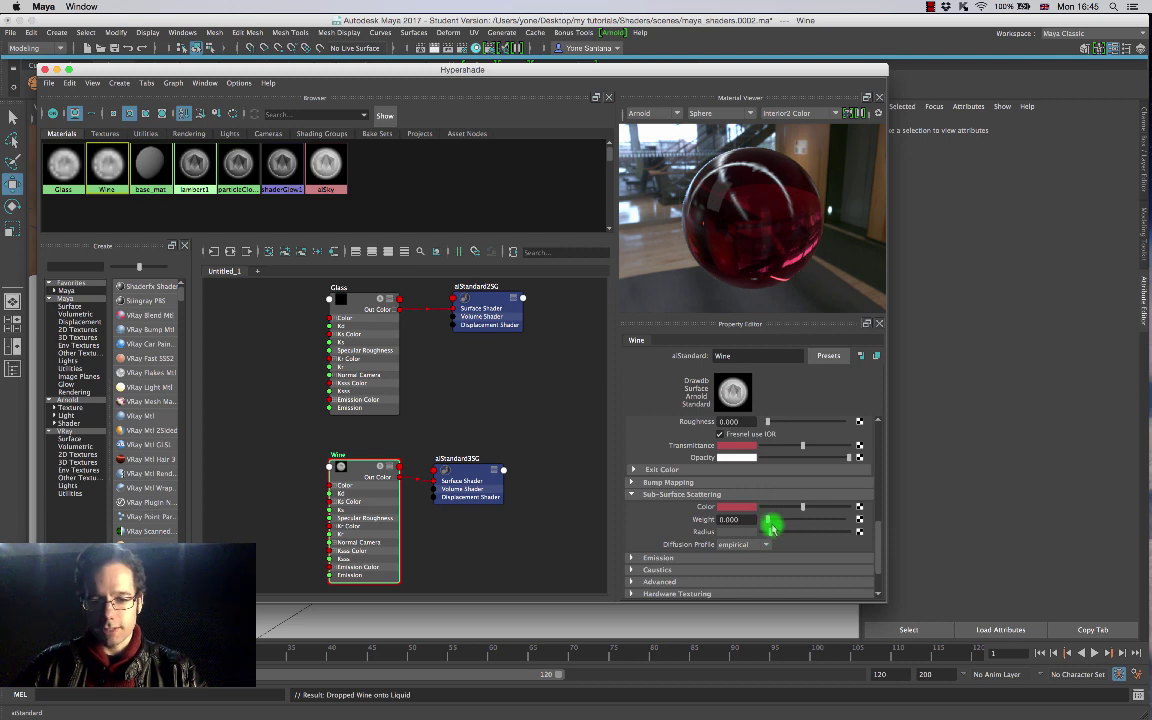
Step: Preview the SSS Weight slider, then enter 0.1 as the scattering weight
{"action": "mouse_move", "coordinate": [768, 522]}
{"action": "left_mouse_down"}
{"action": "mouse_move", "coordinate": [778, 521]}
{"action": "mouse_move", "coordinate": [766, 522]}
{"action": "left_mouse_up"}
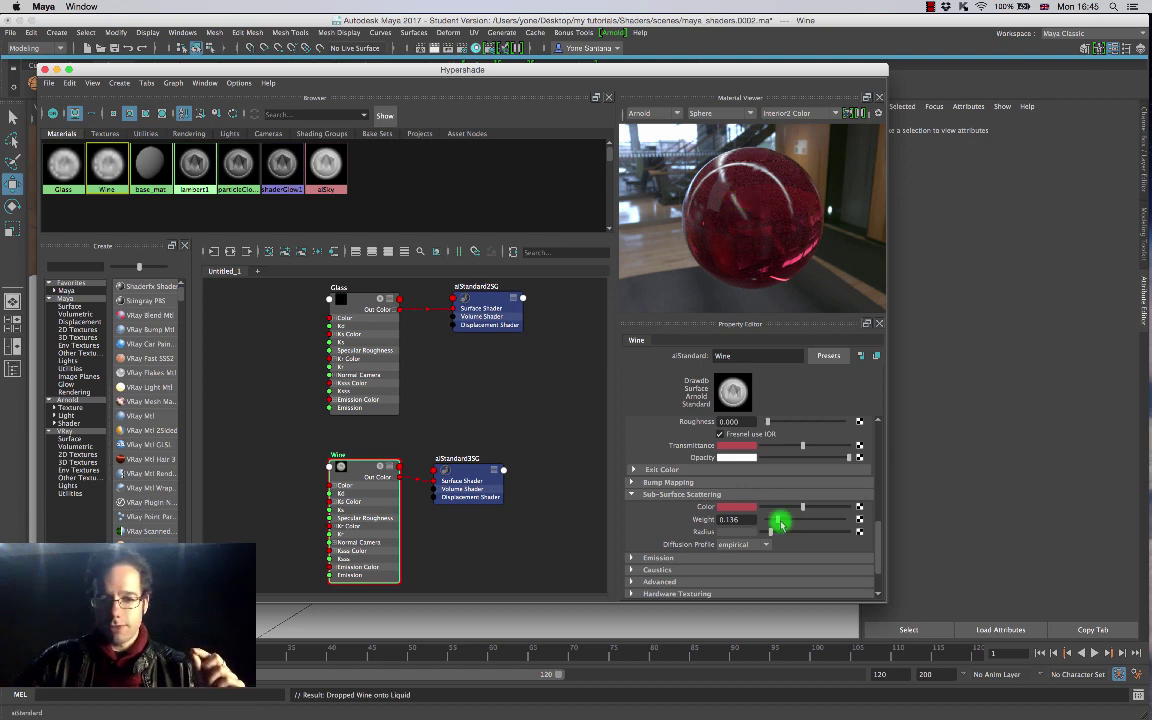
{"action": "left_click_drag", "start_coordinate": [778, 522], "coordinate": [830, 517]}
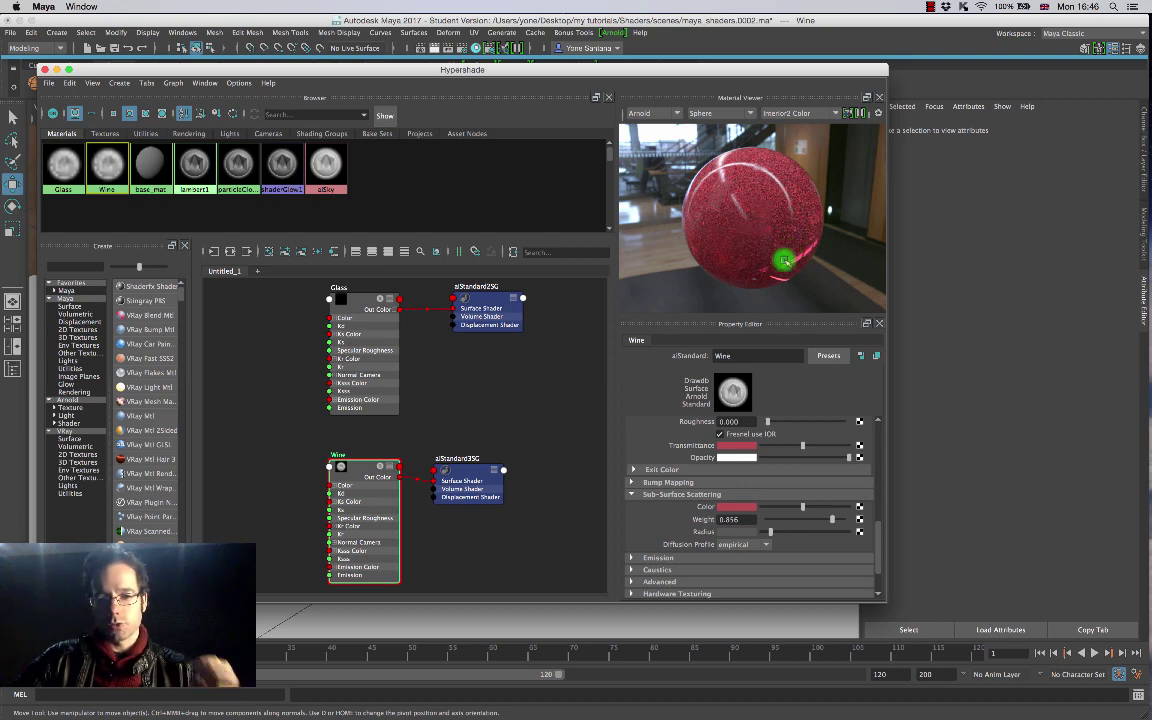
{"action": "left_click", "coordinate": [728, 519]}
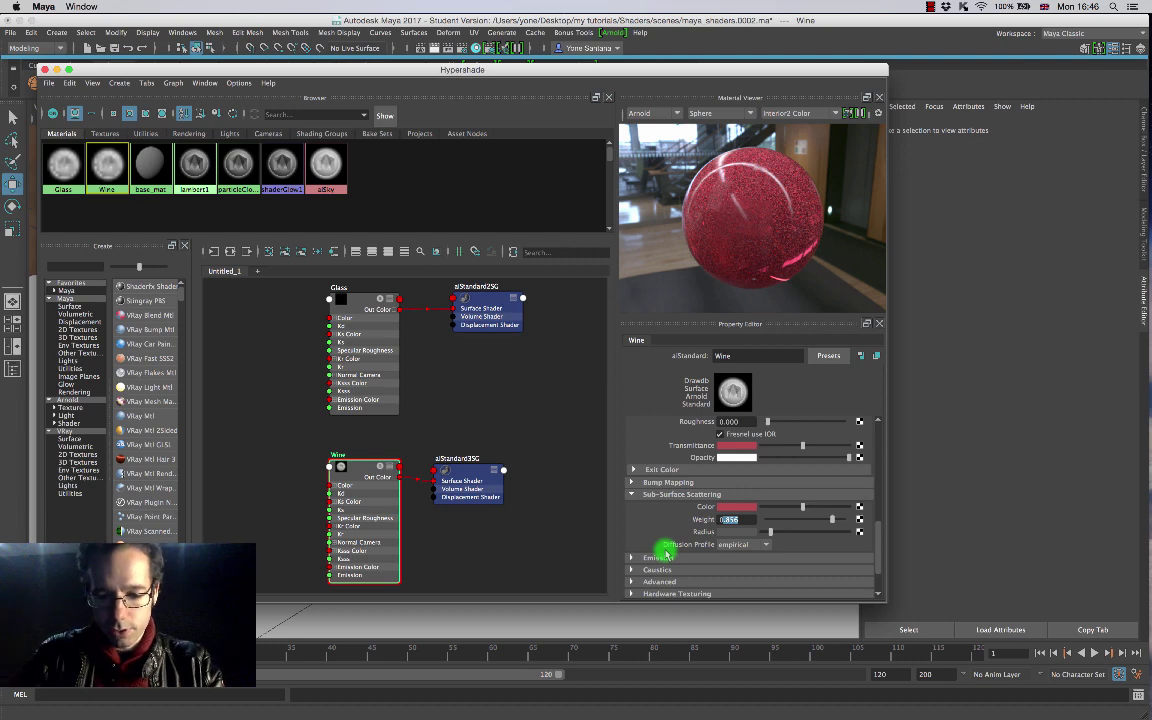
{"action": "type", "text": "0.1"}
{"action": "key", "text": "Return"}
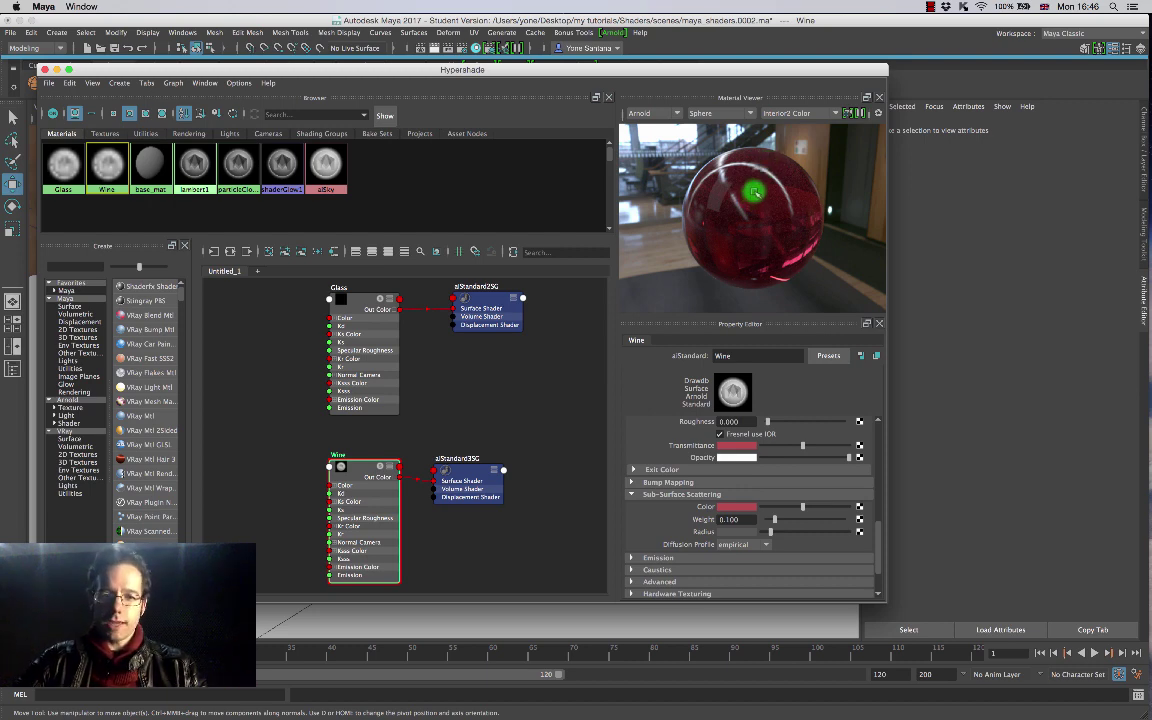
Step: Move the Hypershade window aside and close it
{"action": "left_click_drag", "start_coordinate": [534, 70], "coordinate": [812, 93]}
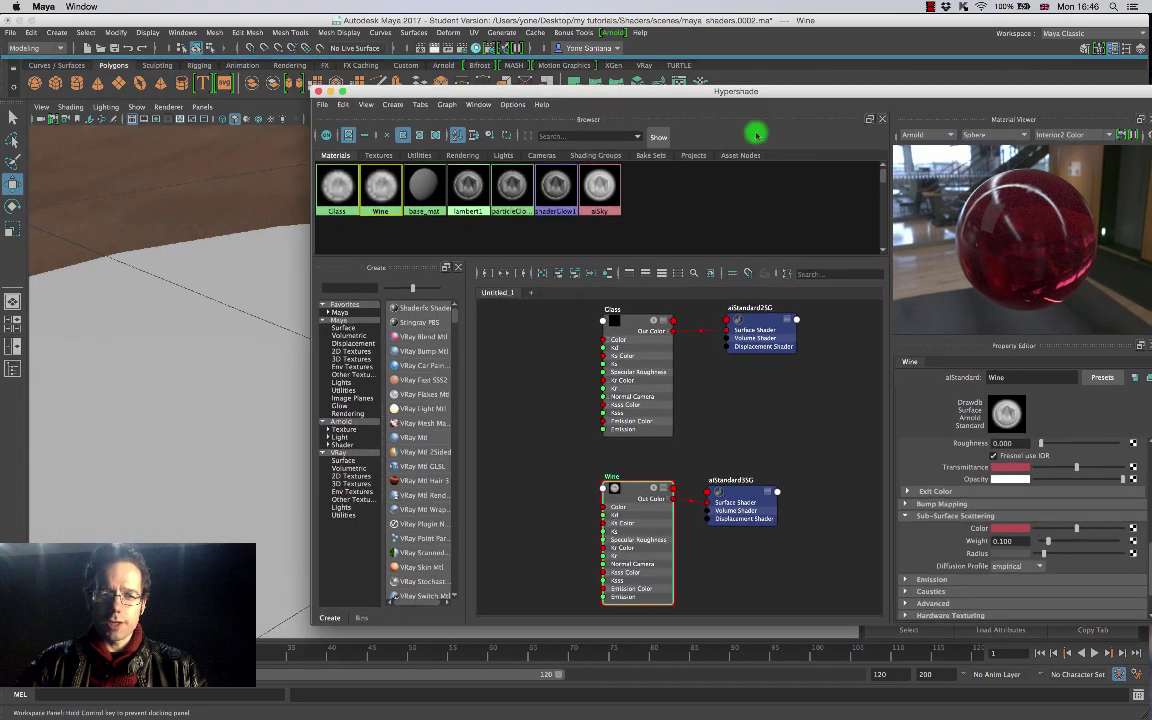
{"action": "left_click_drag", "start_coordinate": [617, 89], "coordinate": [535, 108]}
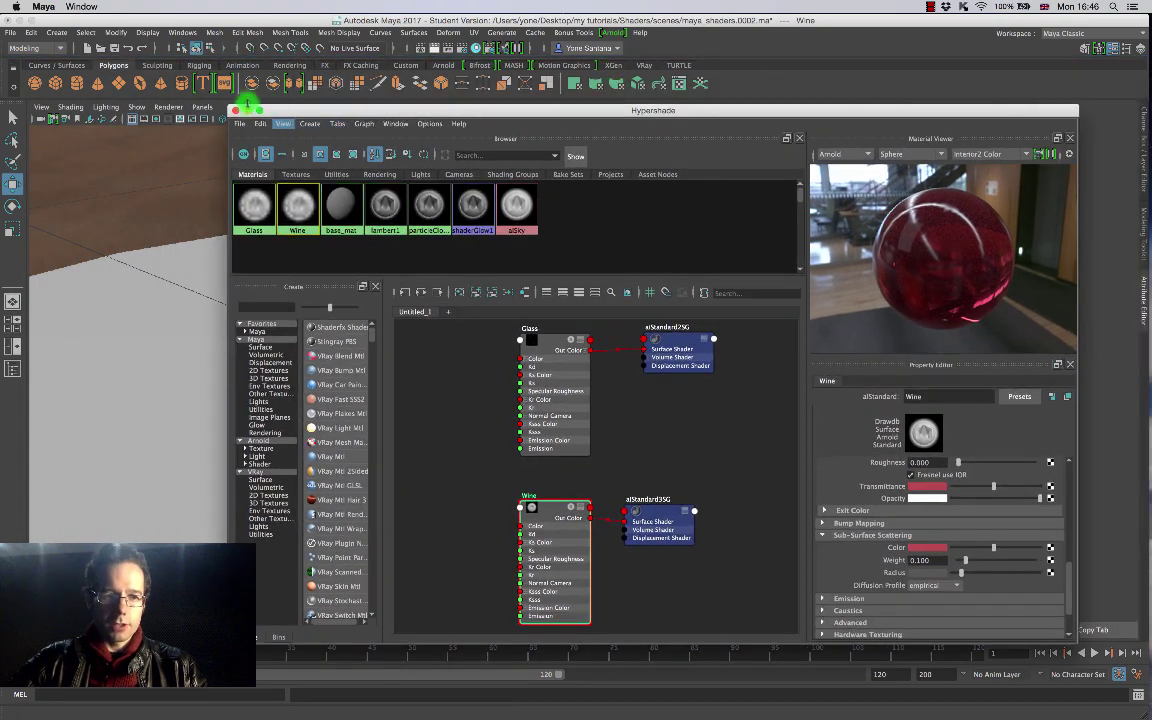
{"action": "left_click", "coordinate": [235, 110]}
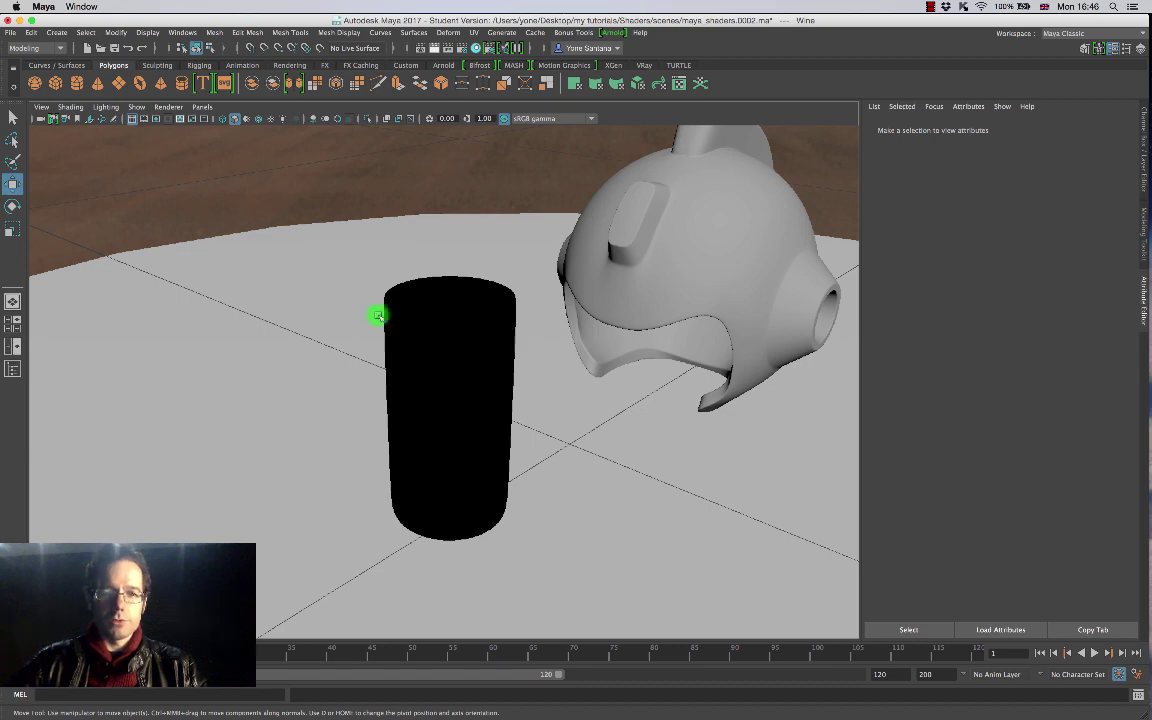
Step: Render the current frame with Arnold and open the Render Settings window
{"action": "left_click", "coordinate": [433, 48]}
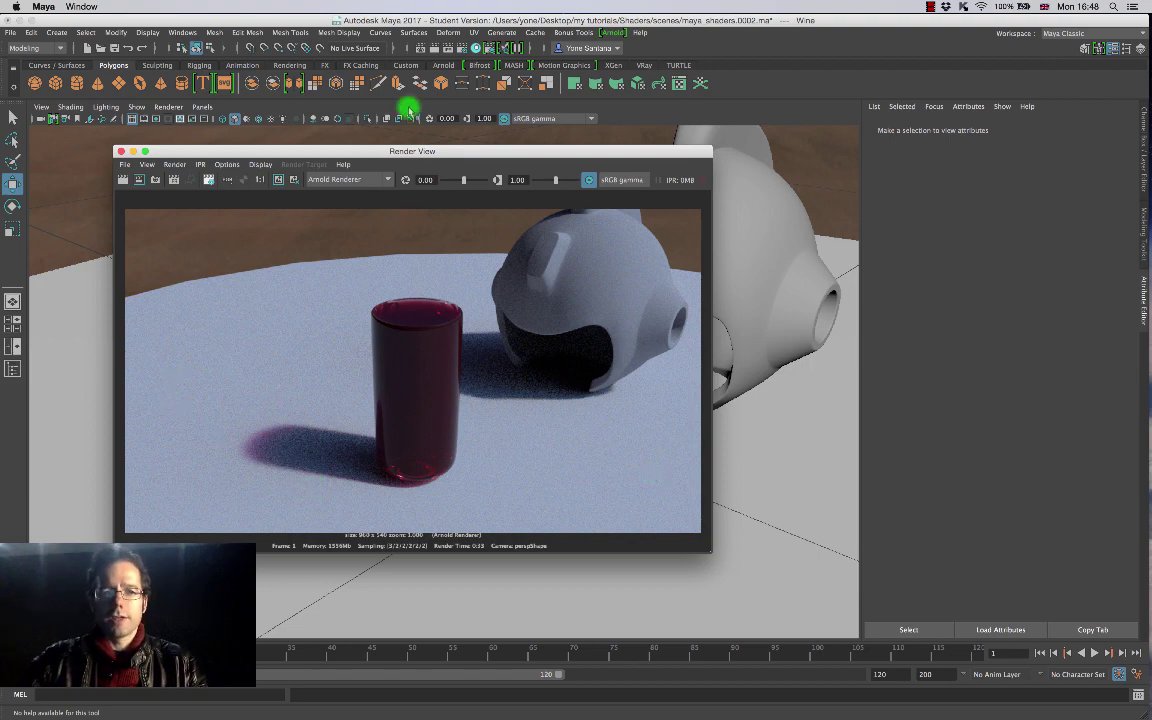
{"action": "left_click", "coordinate": [412, 47]}
{"action": "left_click_drag", "start_coordinate": [208, 172], "coordinate": [877, 137]}
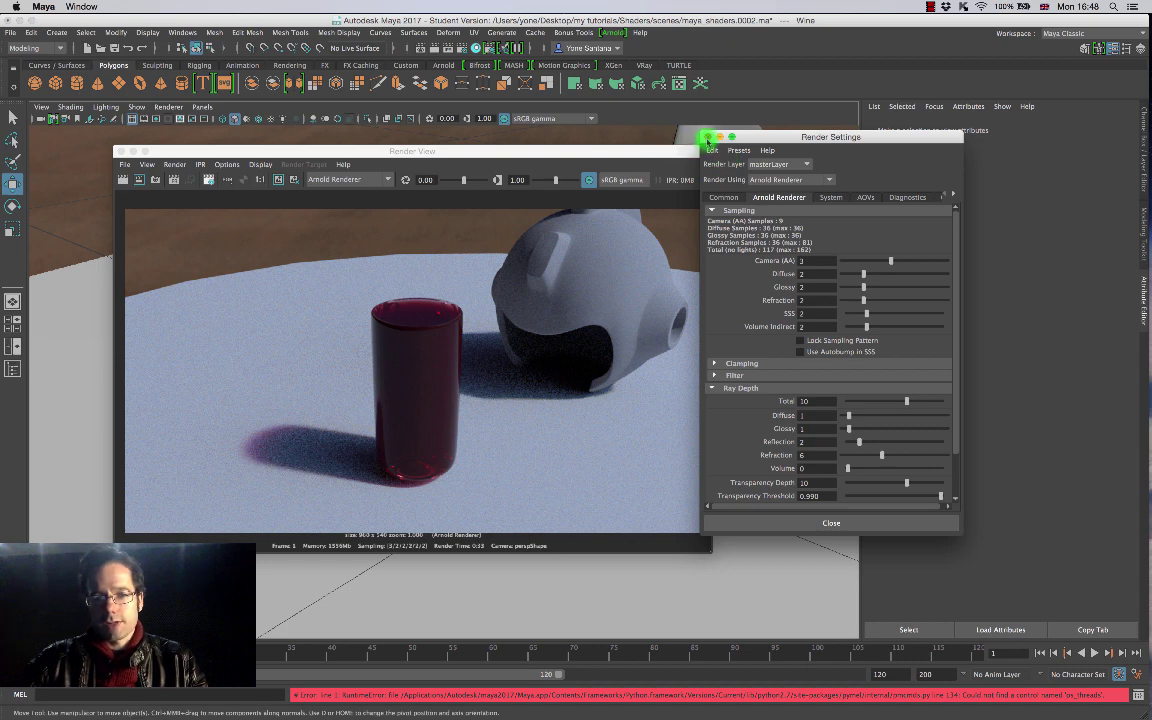
Step: Close the Arnold Render Settings, leaving the wine-and-helmet render in view
{"action": "left_click", "coordinate": [707, 137]}
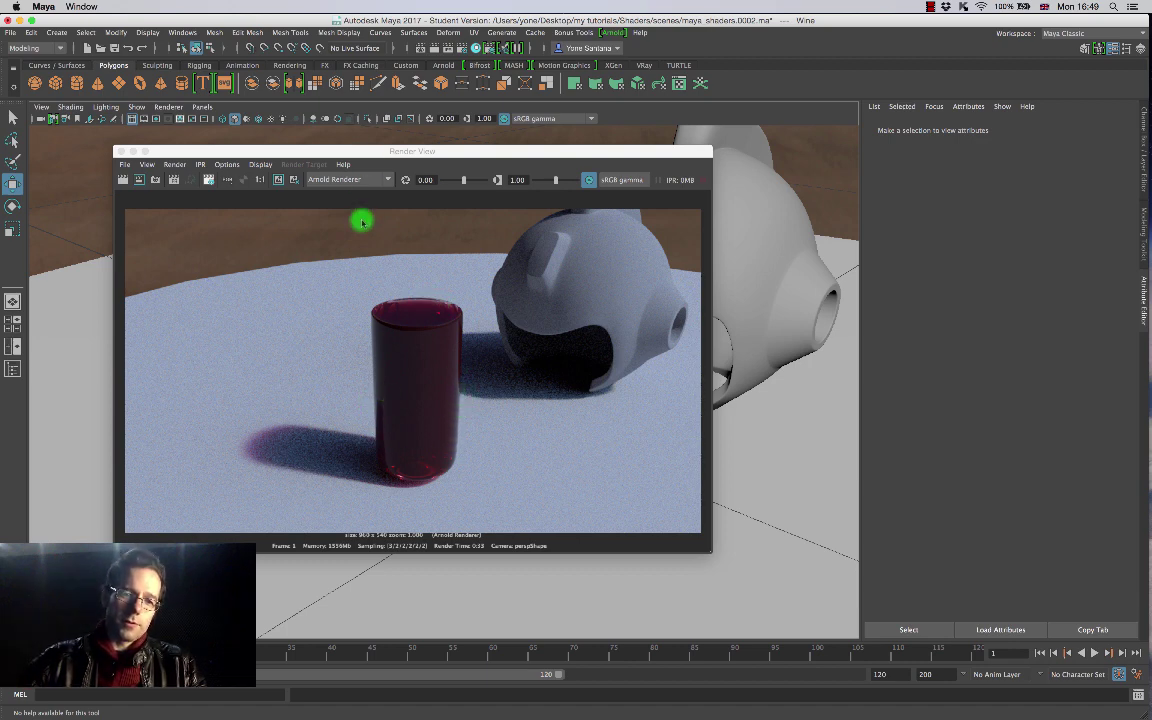
Step: Close the Render View and unhide Wine_Bottle from the Outliner
{"action": "left_click", "coordinate": [120, 150]}
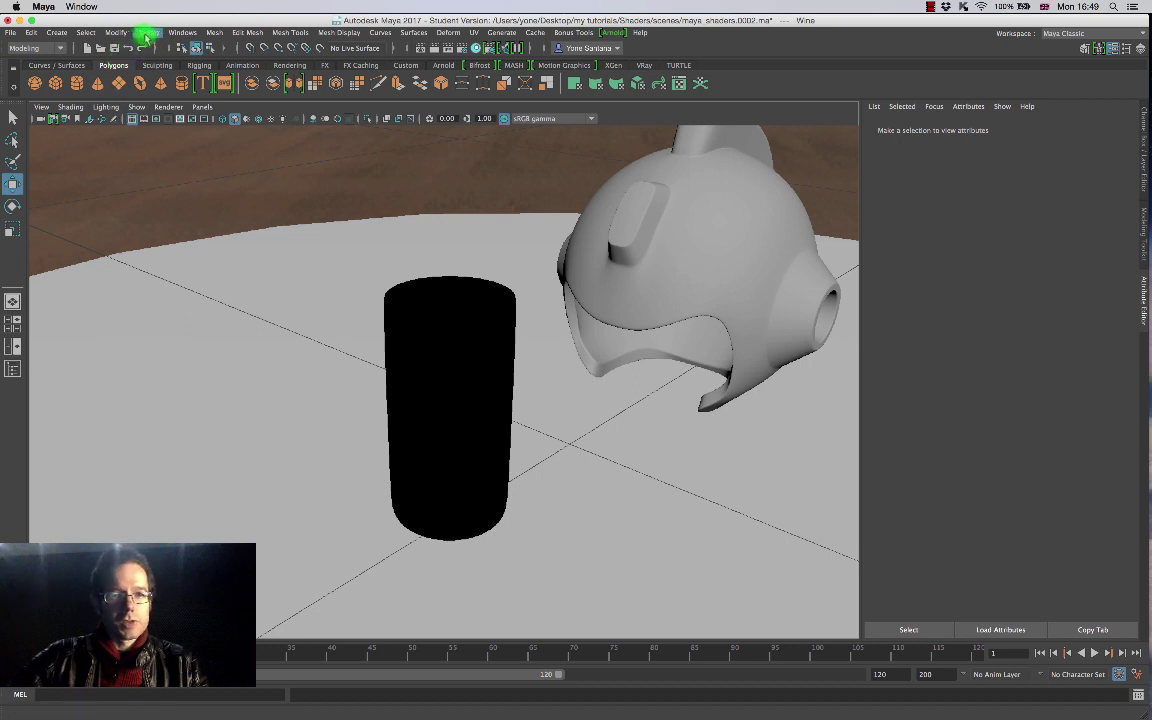
{"action": "left_click", "coordinate": [183, 32]}
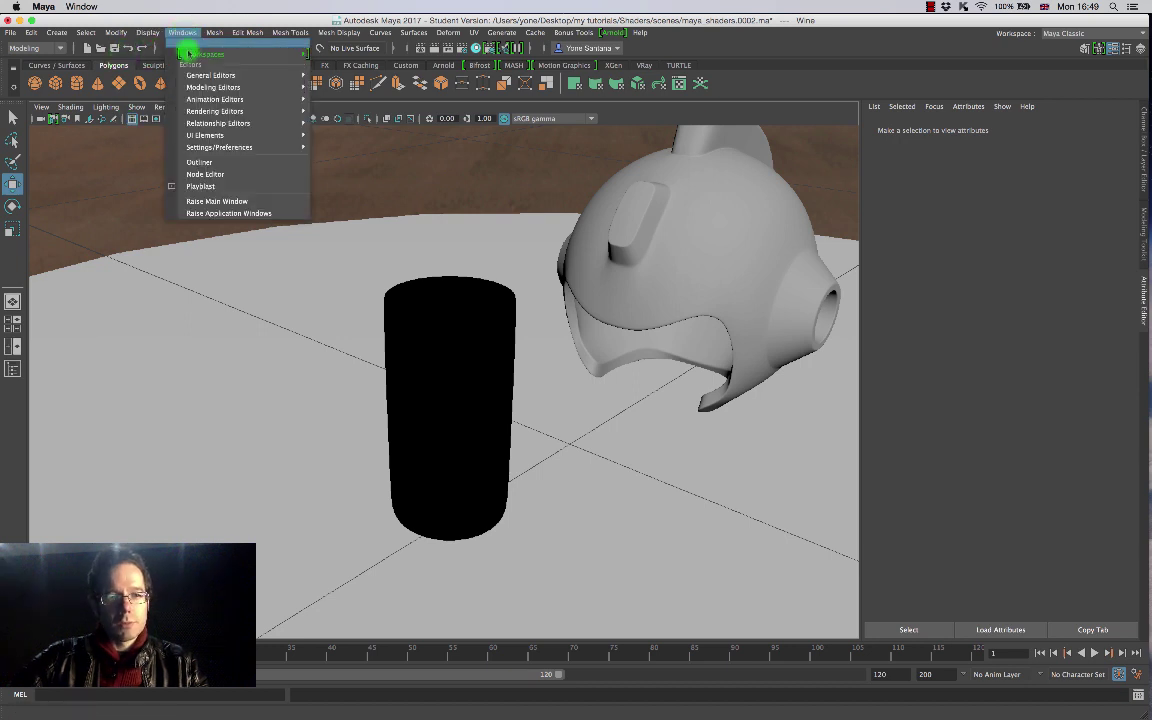
{"action": "left_click", "coordinate": [200, 163]}
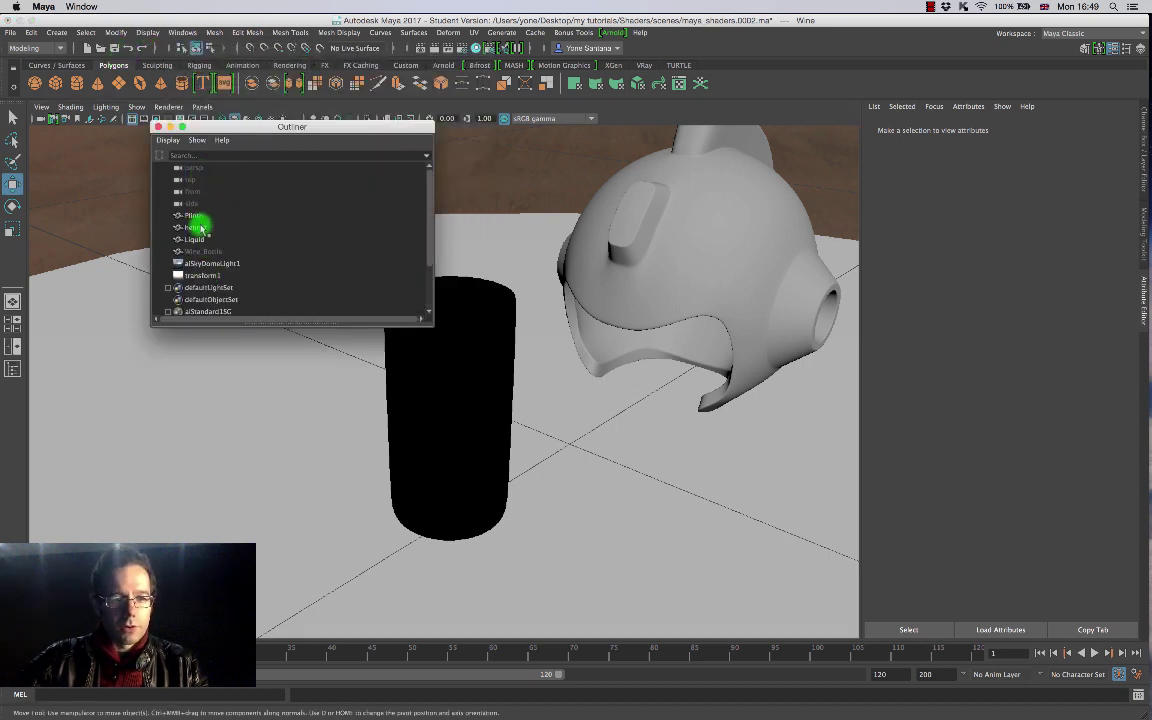
{"action": "left_click", "coordinate": [215, 251]}
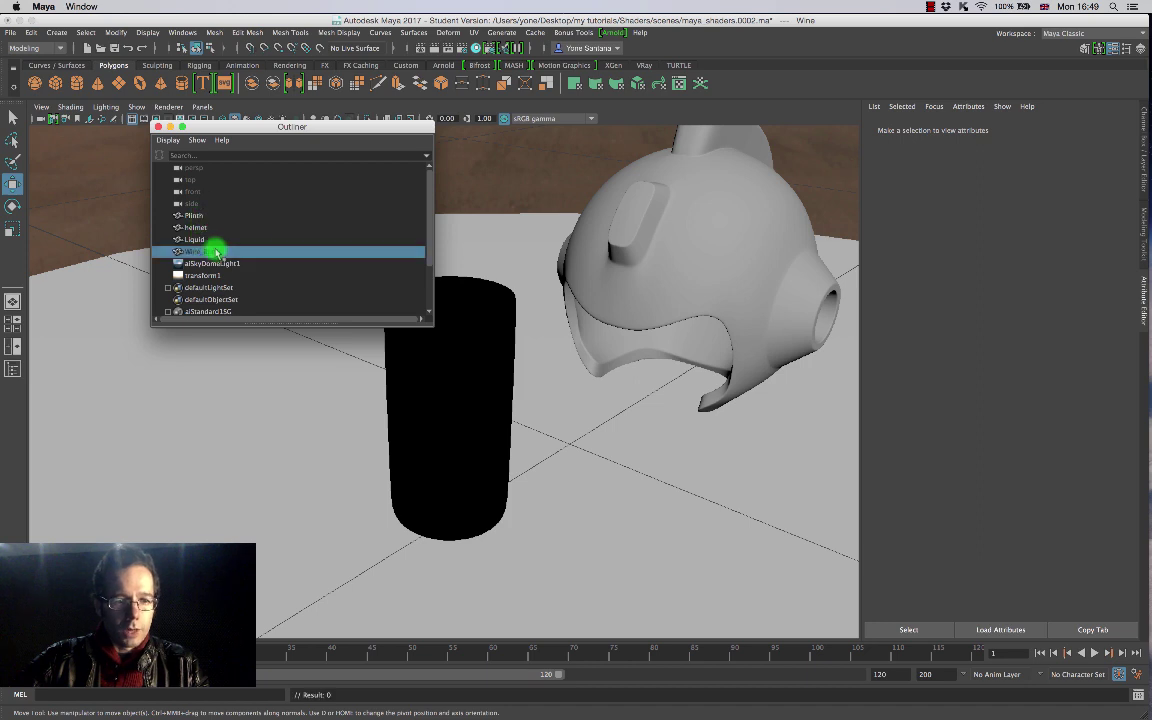
{"action": "key", "text": "shift+h"}
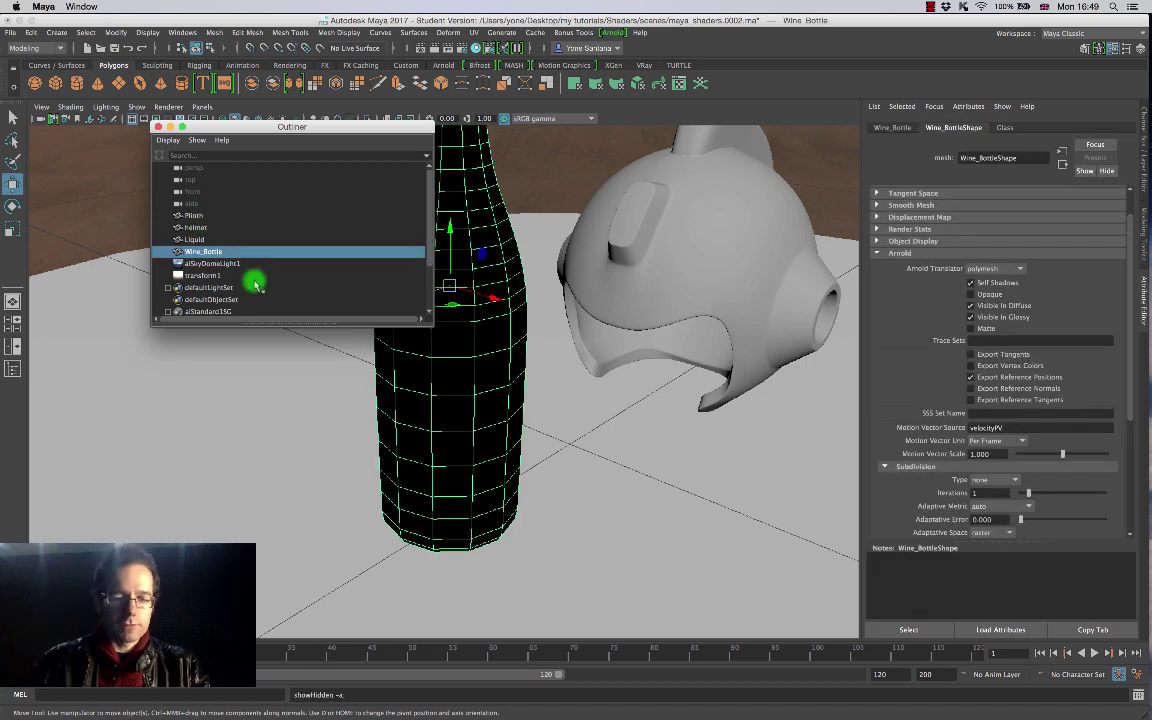
Step: Show the scene in wireframe and select the Liquid mesh
{"action": "left_click", "coordinate": [158, 126]}
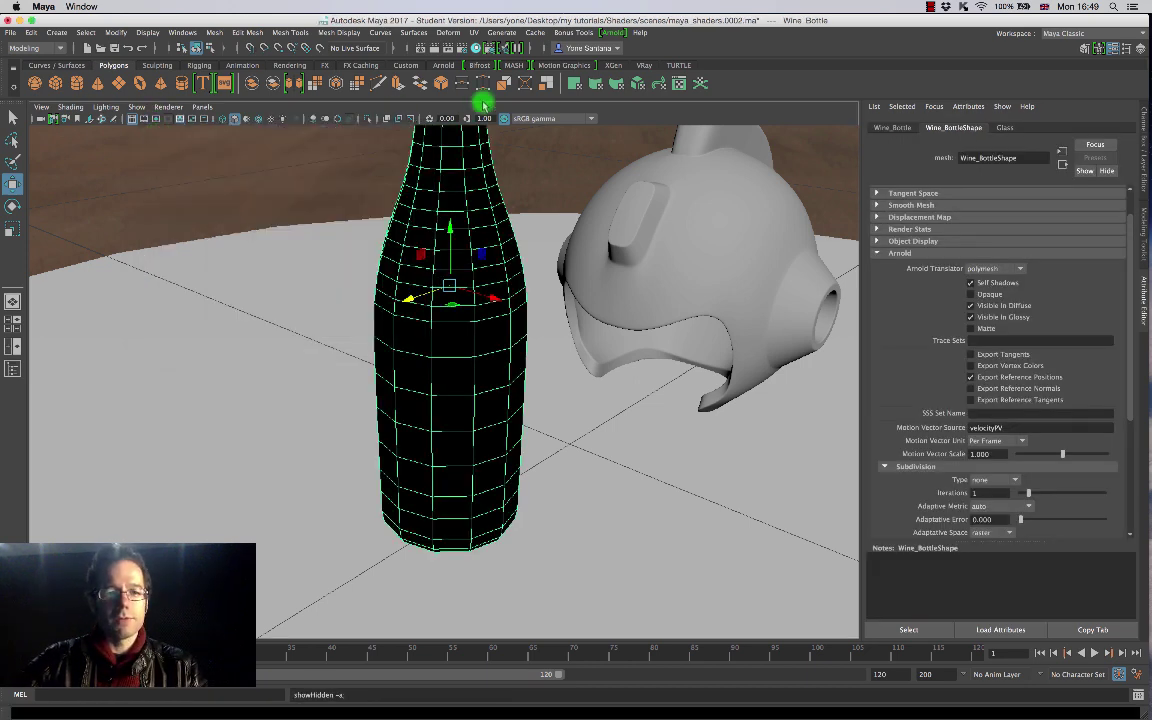
{"action": "left_click", "coordinate": [222, 119]}
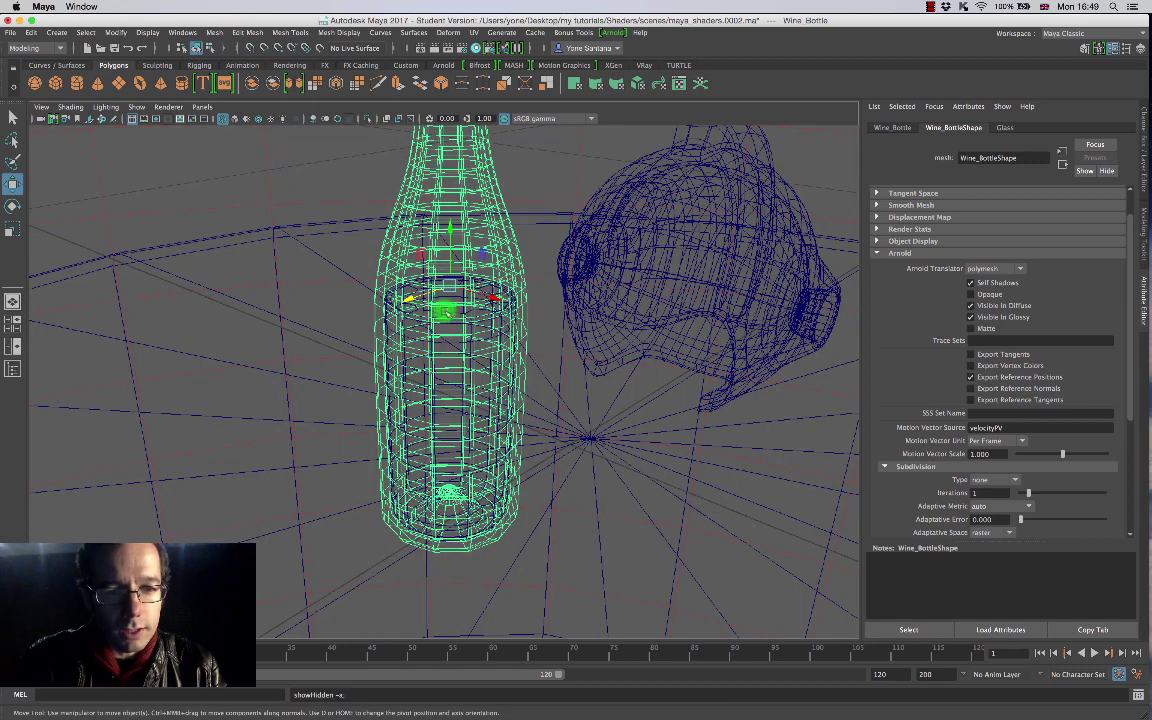
{"action": "left_click", "coordinate": [483, 303]}
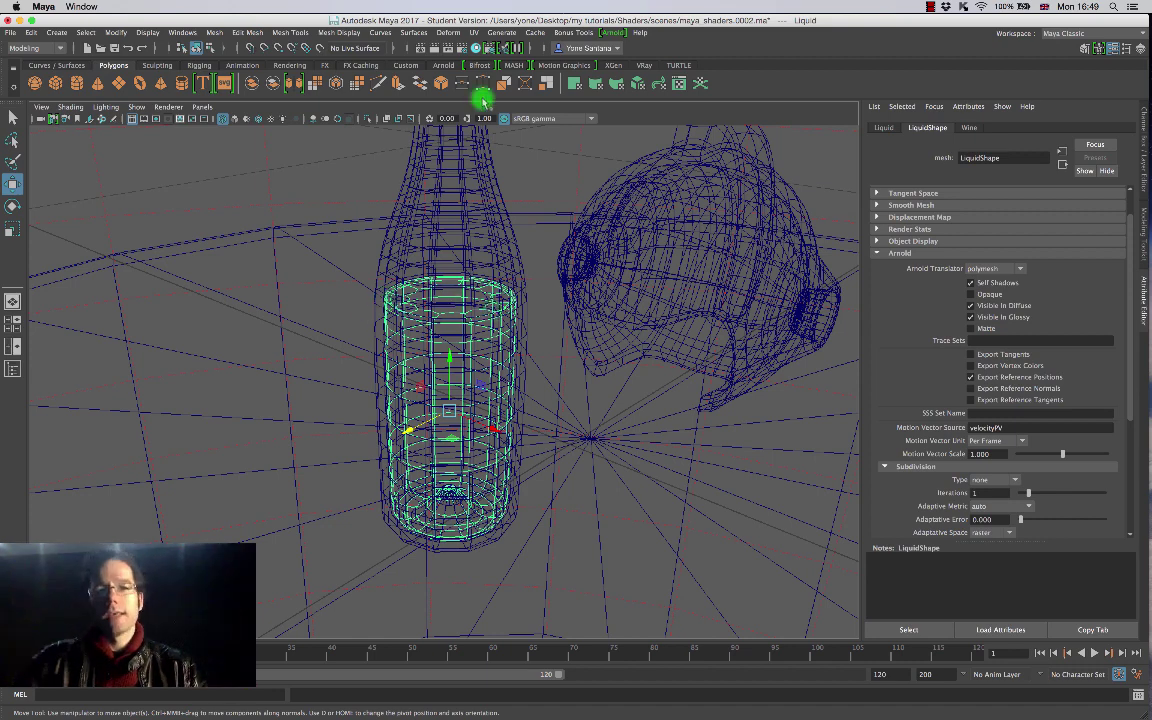
Step: Launch the Arnold RenderView and move its window aside
{"action": "left_click", "coordinate": [614, 33]}
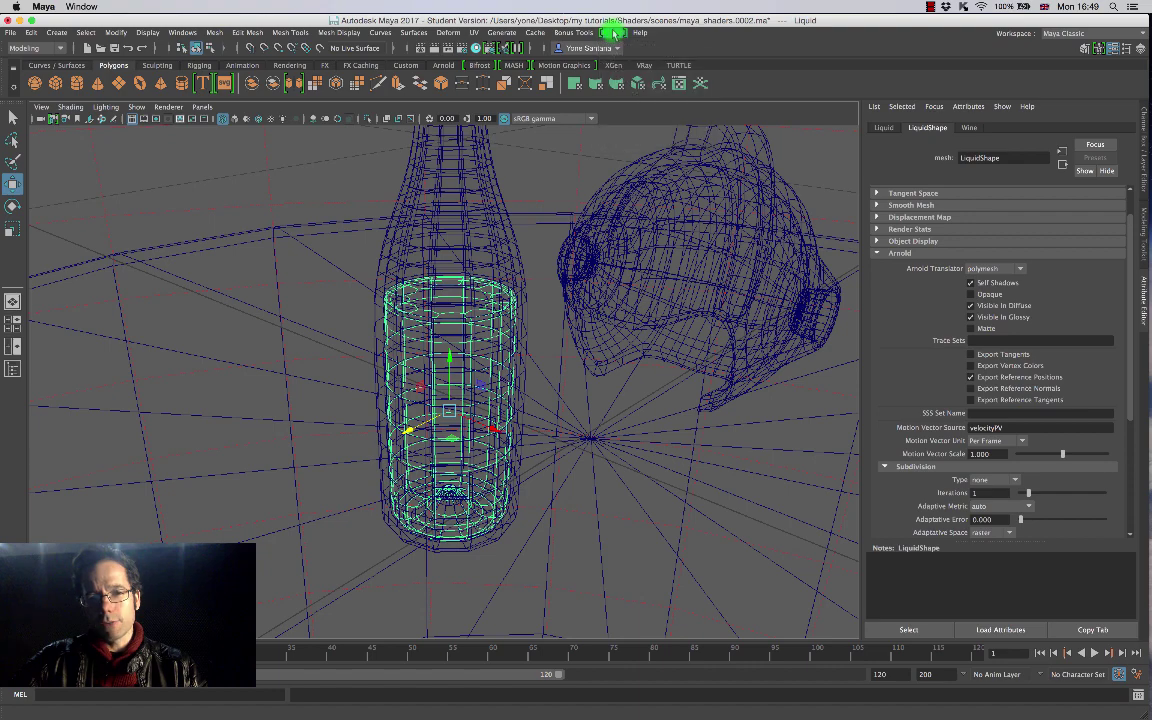
{"action": "left_click", "coordinate": [617, 32]}
{"action": "left_click", "coordinate": [634, 53]}
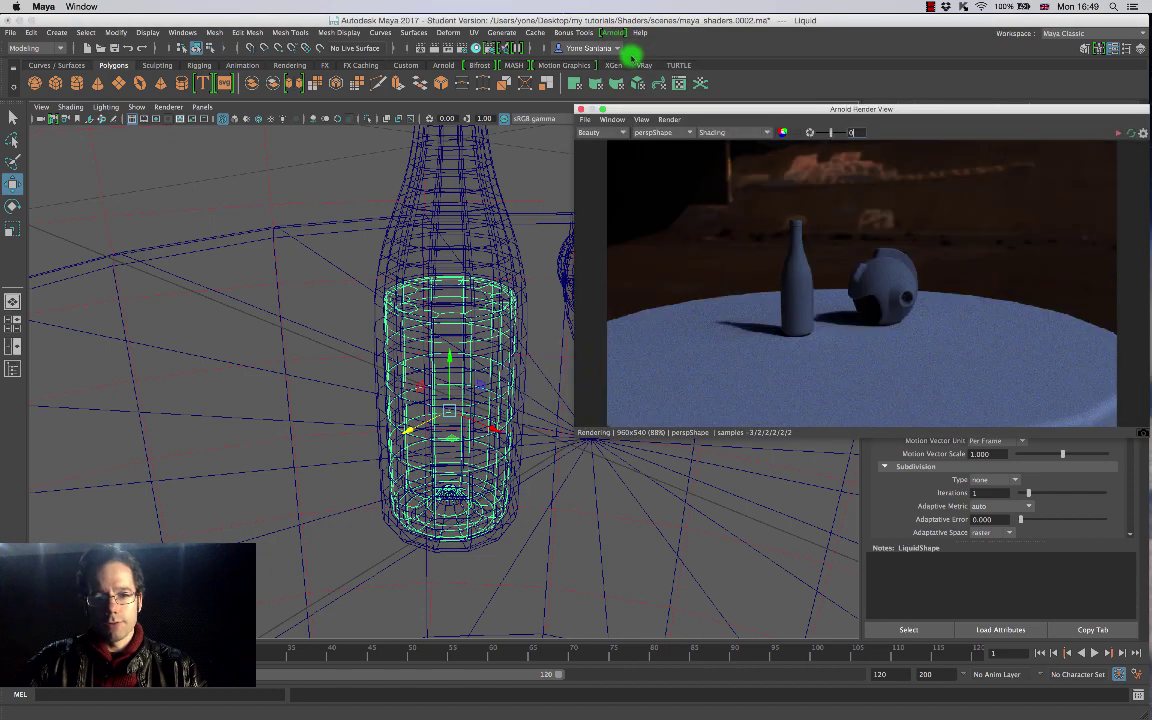
{"action": "left_click_drag", "start_coordinate": [825, 112], "coordinate": [682, 161]}
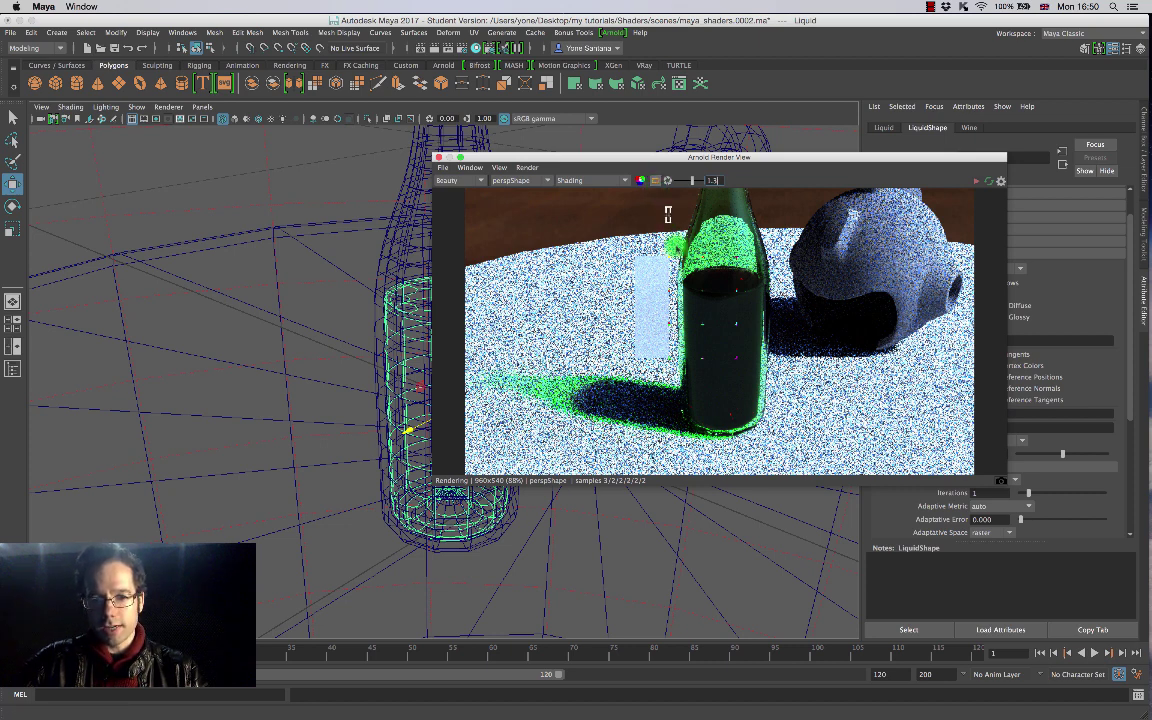
Step: Set a render region around the bottle, refresh and restart IPR
{"action": "left_click_drag", "start_coordinate": [668, 210], "coordinate": [780, 445]}
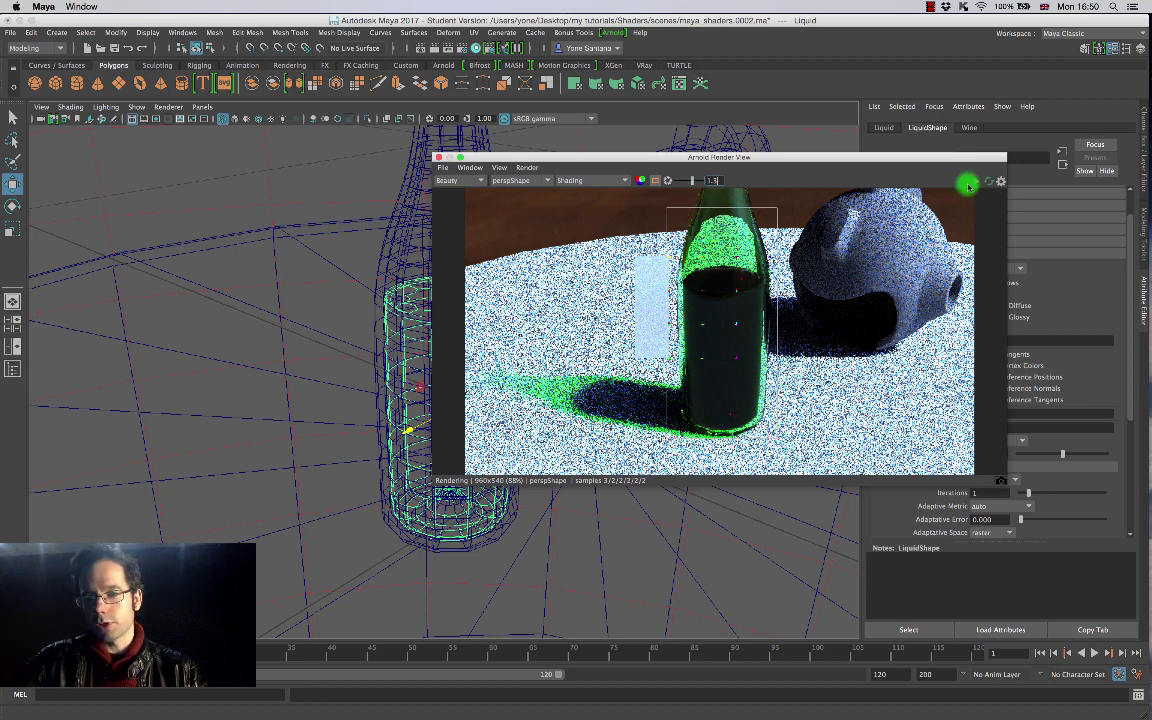
{"action": "left_click", "coordinate": [975, 181]}
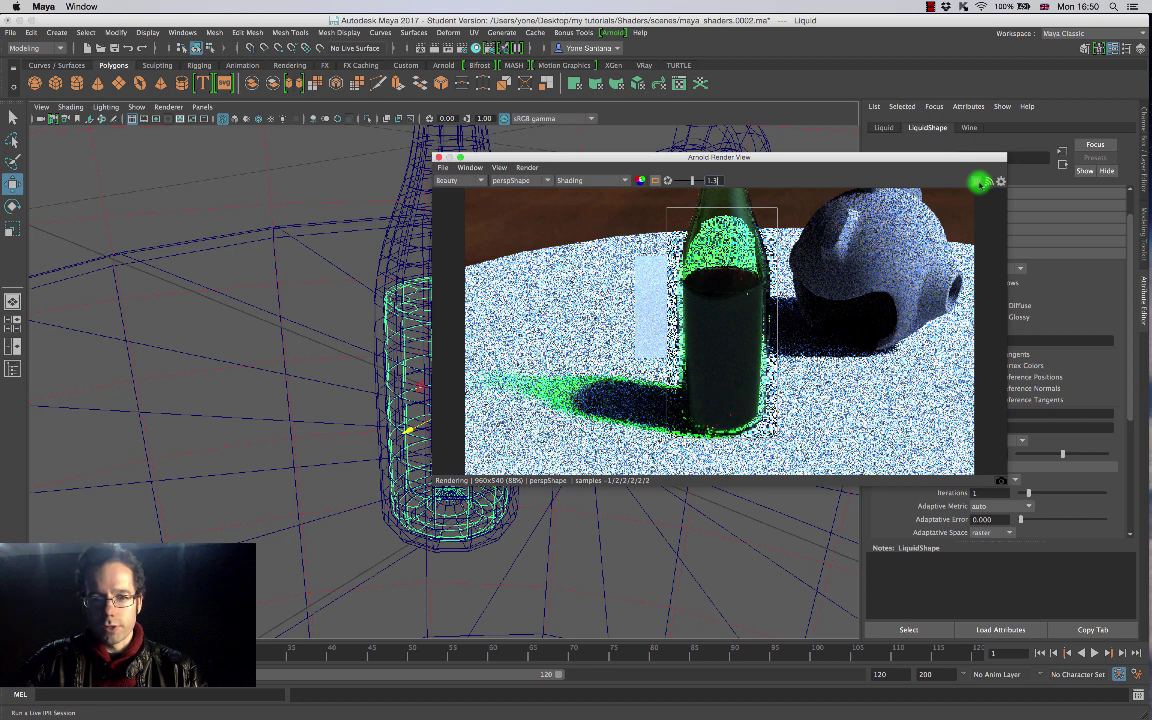
{"action": "left_click", "coordinate": [979, 184]}
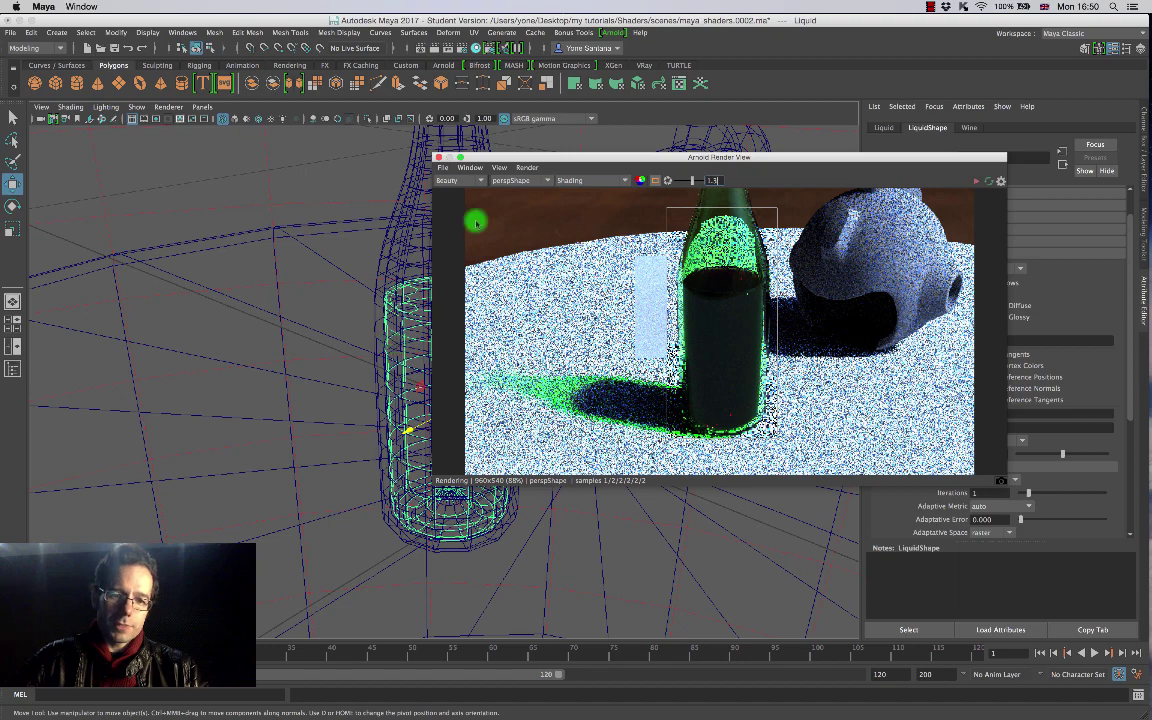
{"action": "left_click_drag", "start_coordinate": [535, 153], "coordinate": [643, 157]}
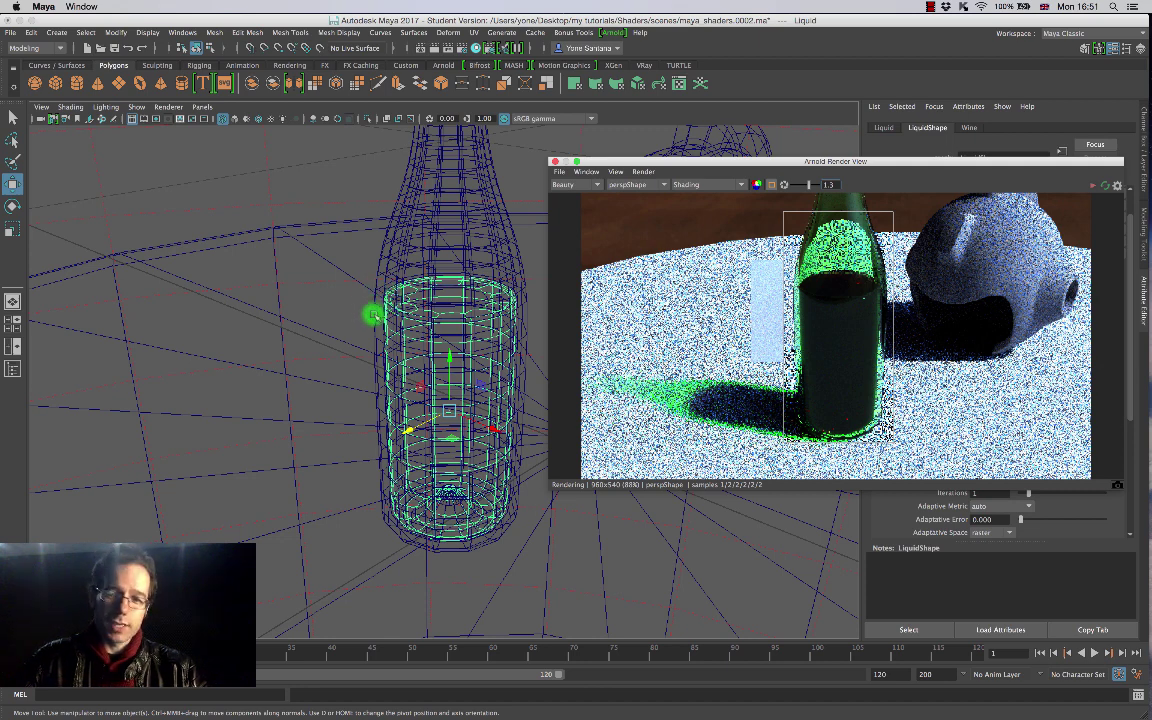
Step: Uniformly scale the Liquid mesh up to about 1.114 with the Scale tool
{"action": "left_click", "coordinate": [1104, 185]}
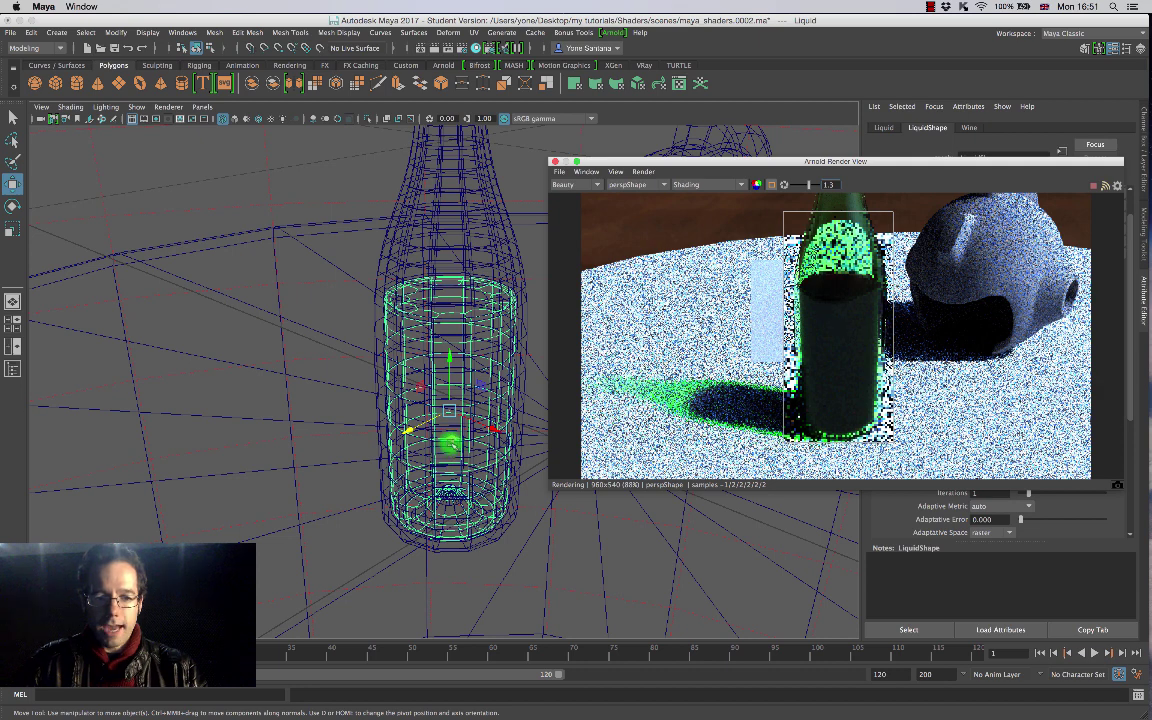
{"action": "left_click", "coordinate": [12, 229]}
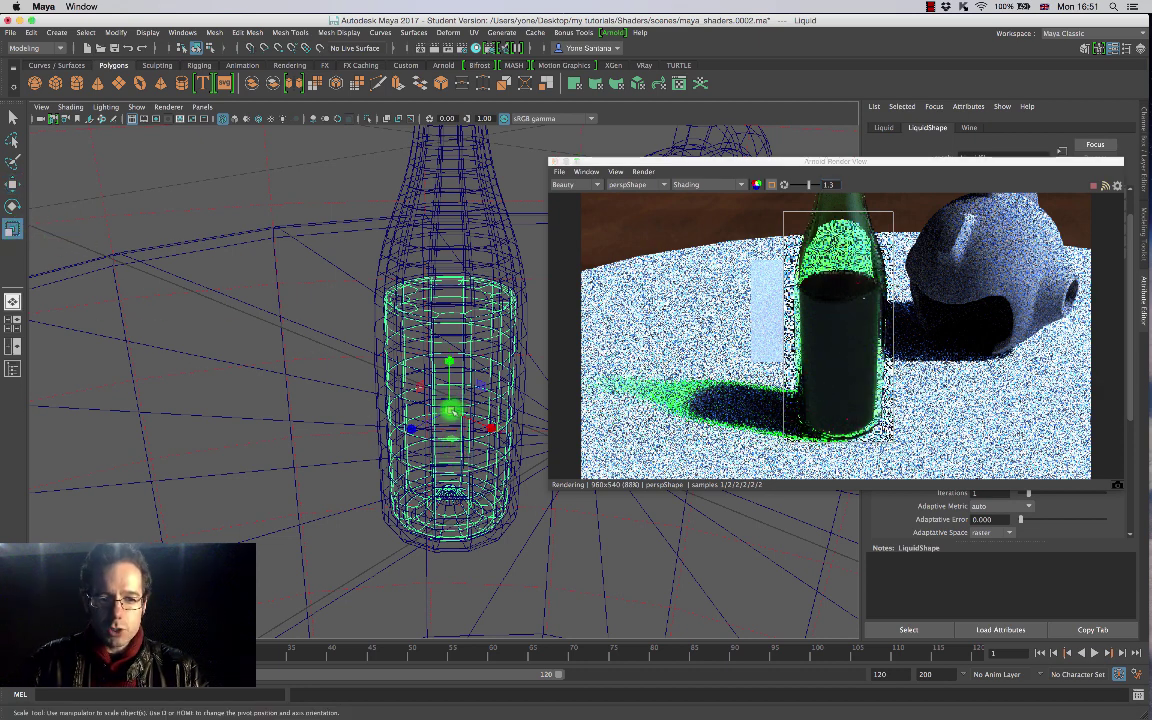
{"action": "left_click_drag", "start_coordinate": [451, 410], "coordinate": [462, 422]}
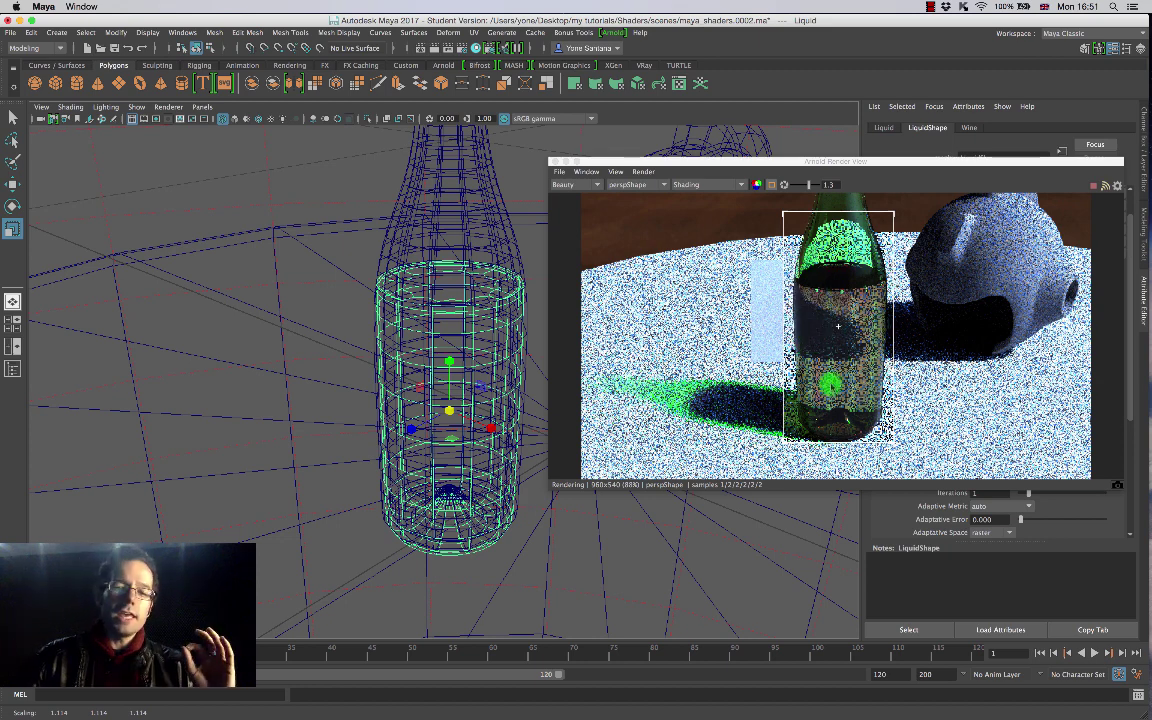
Step: Switch the viewport to the orthographic side camera and zoom in on the bottle
{"action": "left_click", "coordinate": [204, 107]}
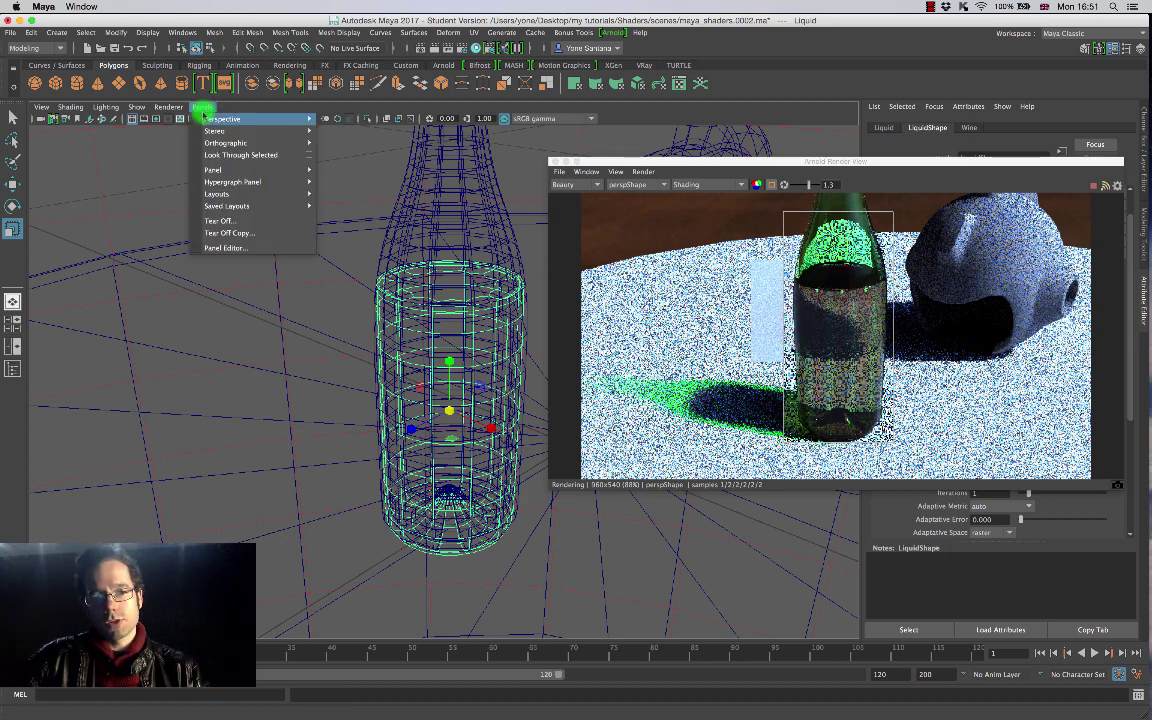
{"action": "mouse_move", "coordinate": [270, 143]}
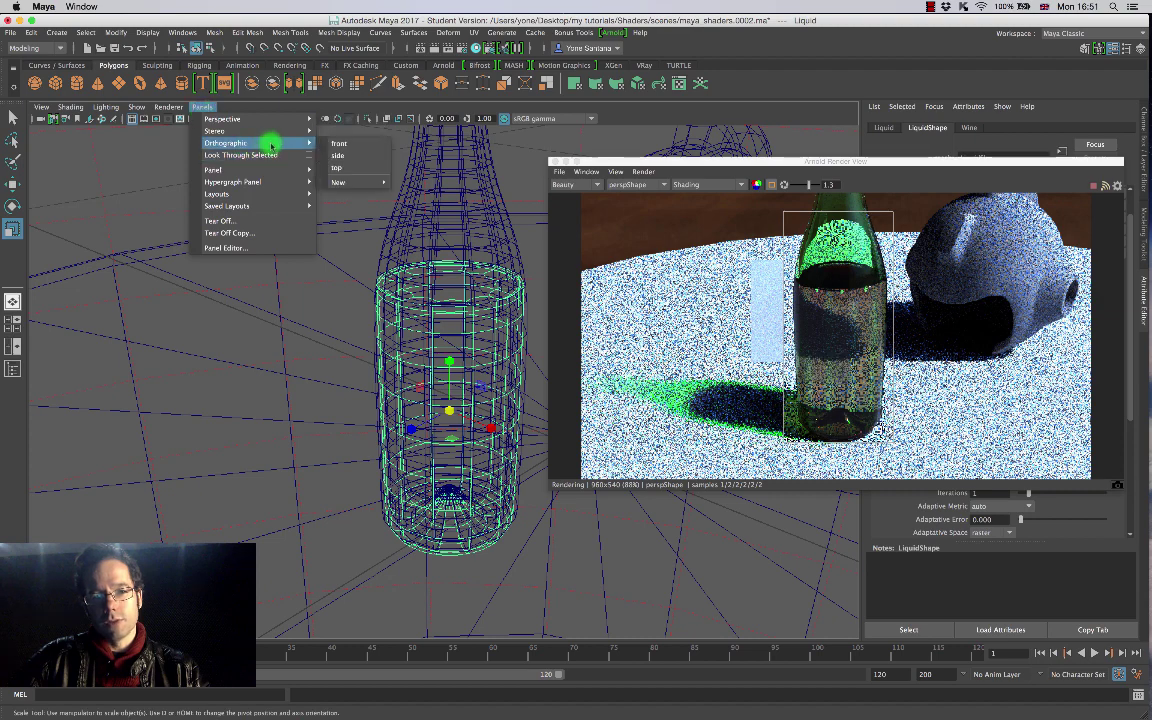
{"action": "left_click", "coordinate": [340, 157]}
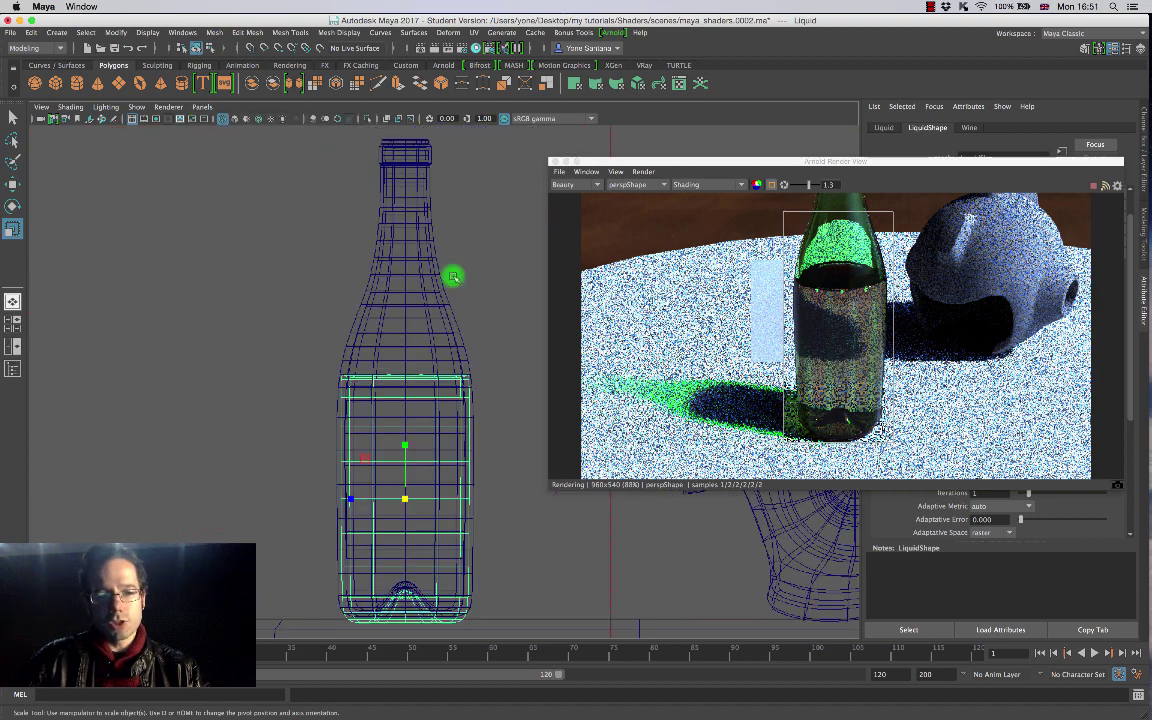
{"action": "scroll", "coordinate": [447, 377], "scroll_direction": "up", "scroll_amount": 6}
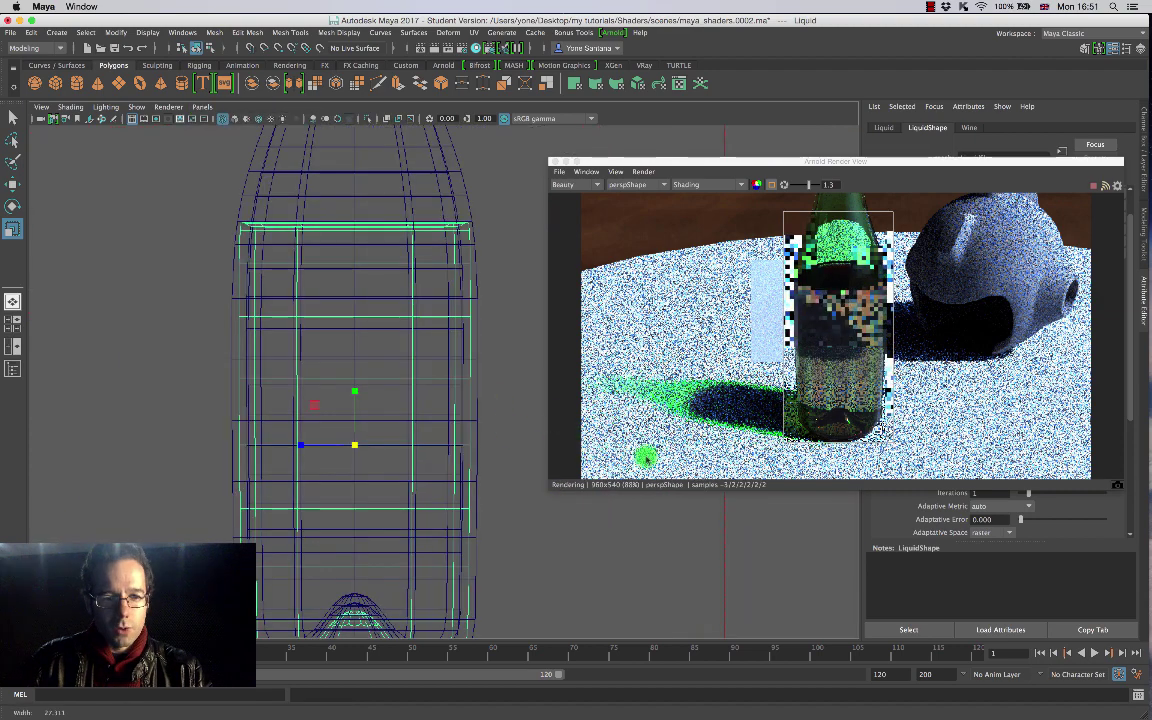
{"action": "scroll", "coordinate": [466, 312], "scroll_direction": "down", "scroll_amount": 2}
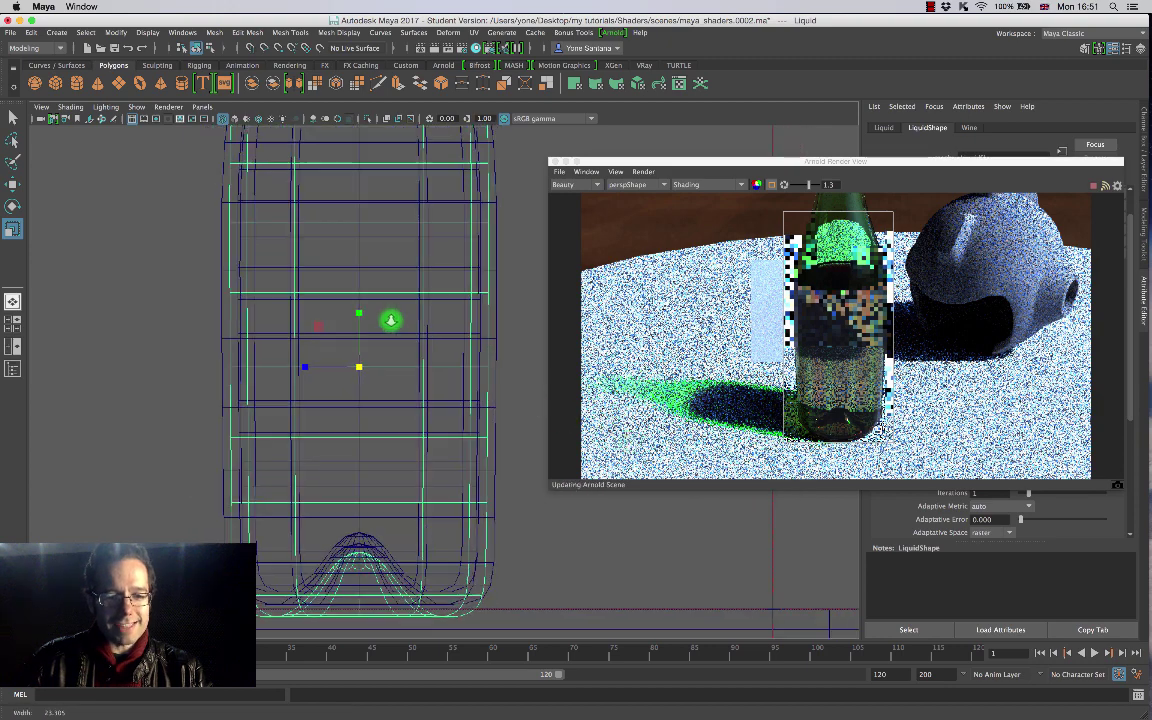
Step: Widen the Liquid mesh to about 1.216 toward the walls and refresh the render
{"action": "middle_click_drag", "start_coordinate": [411, 399], "coordinate": [423, 426], "text": "alt"}
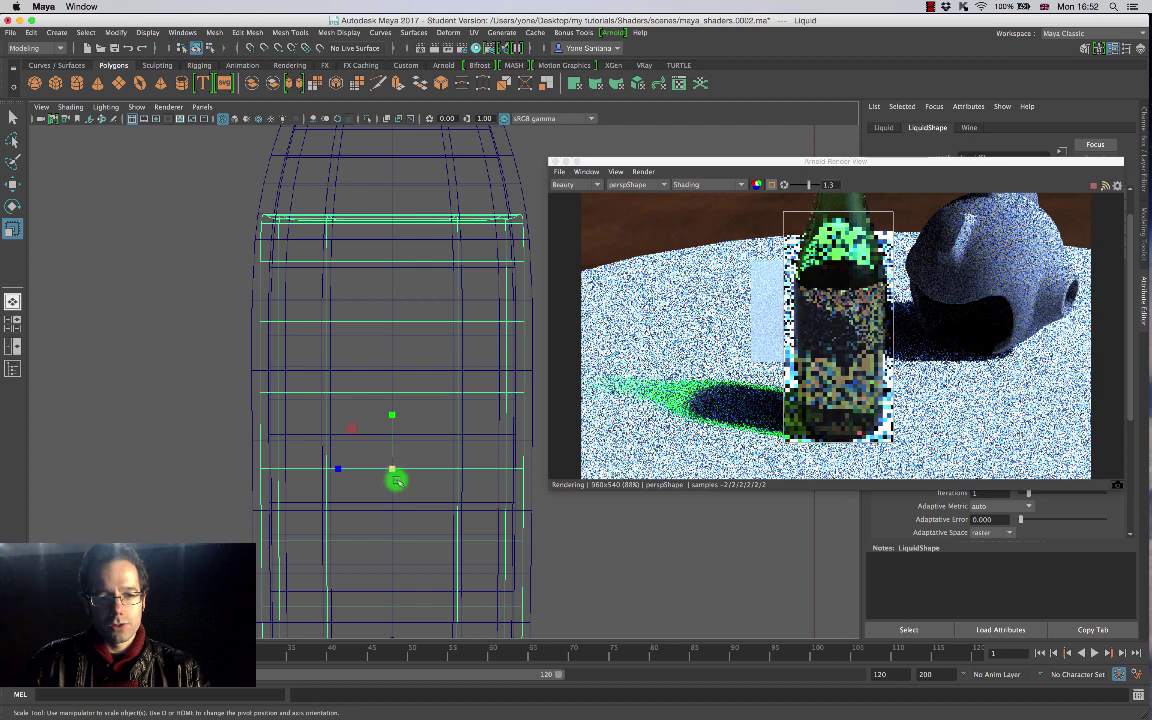
{"action": "left_click_drag", "start_coordinate": [392, 469], "coordinate": [414, 478]}
{"action": "left_click", "coordinate": [803, 348]}
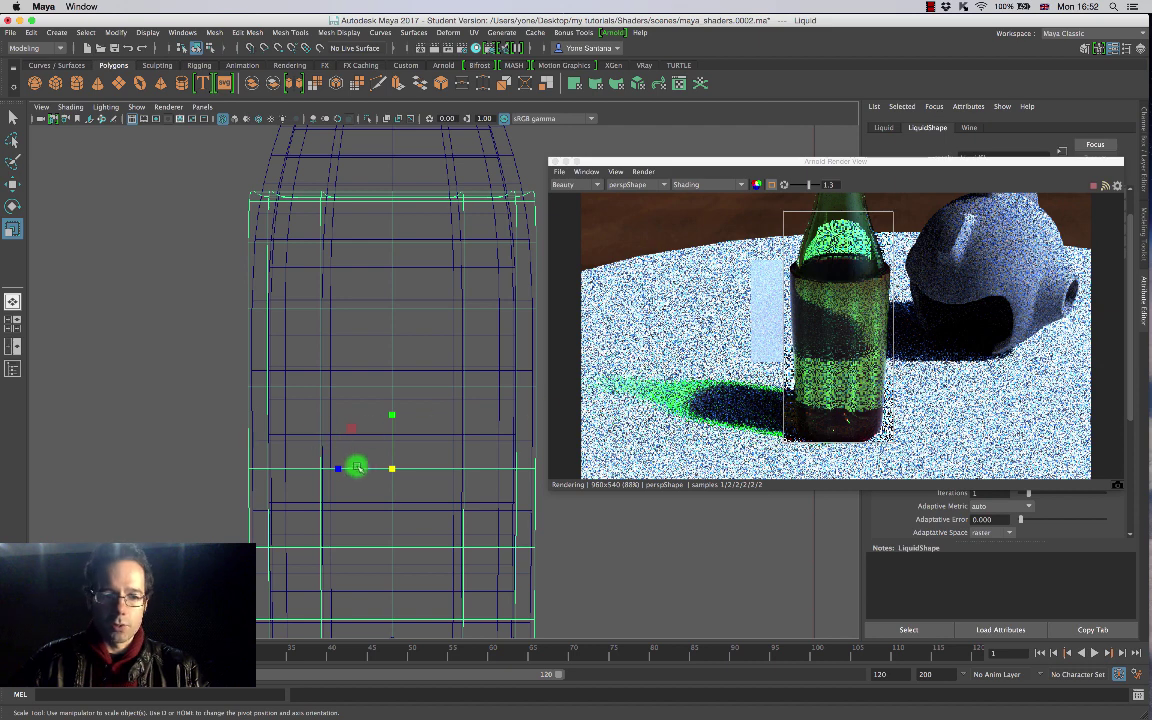
Step: Adjust the Liquid mesh's width and height to sit just inside the glass walls
{"action": "left_click_drag", "start_coordinate": [393, 471], "coordinate": [360, 473]}
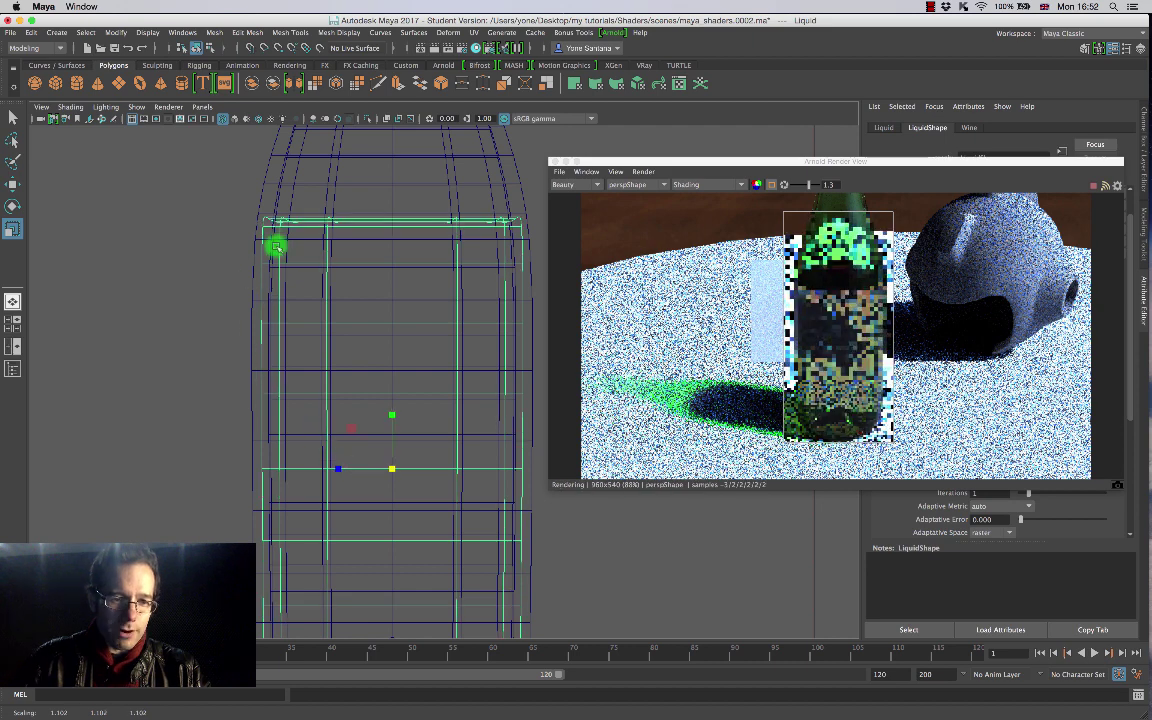
{"action": "left_click_drag", "start_coordinate": [240, 536], "coordinate": [296, 378], "text": "alt"}
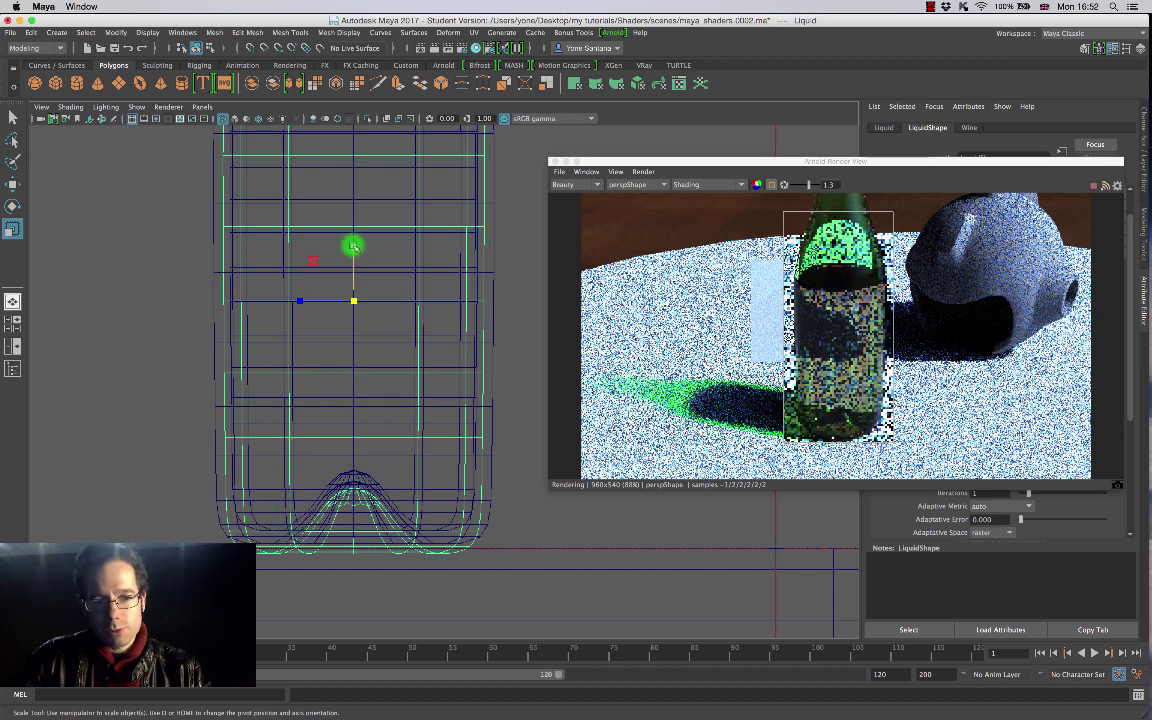
{"action": "left_click_drag", "start_coordinate": [353, 247], "coordinate": [353, 253]}
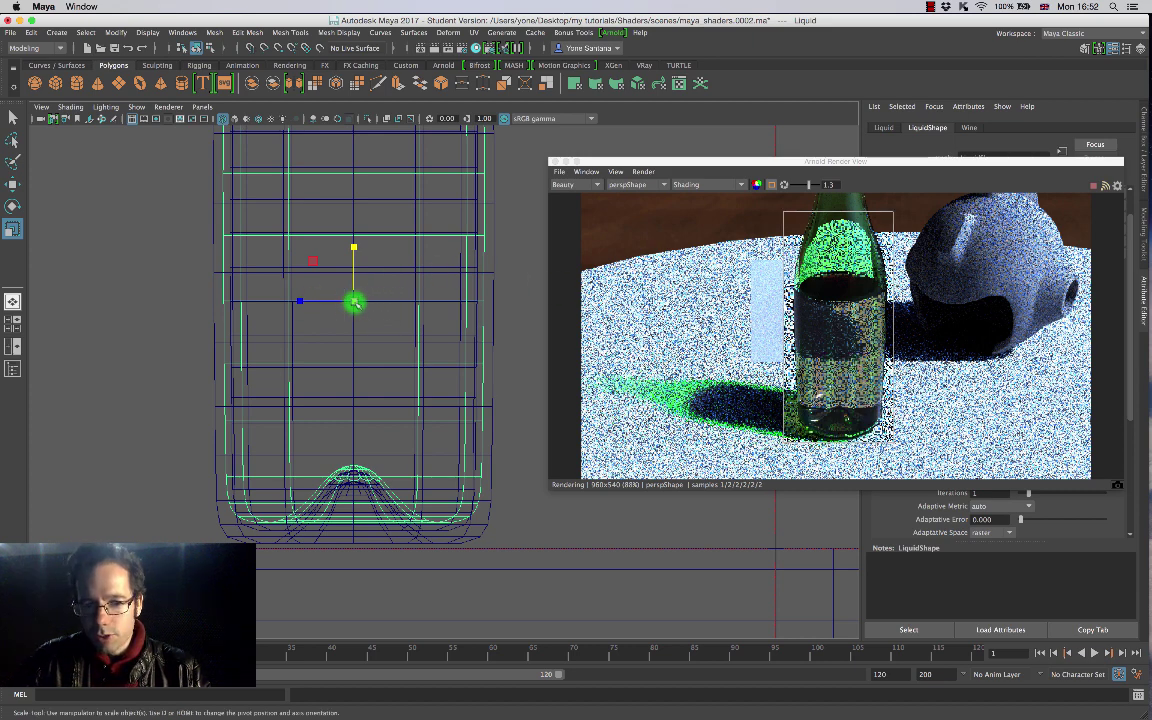
{"action": "mouse_move", "coordinate": [356, 301]}
{"action": "left_mouse_down"}
{"action": "mouse_move", "coordinate": [367, 299]}
{"action": "mouse_move", "coordinate": [359, 306]}
{"action": "left_mouse_up"}
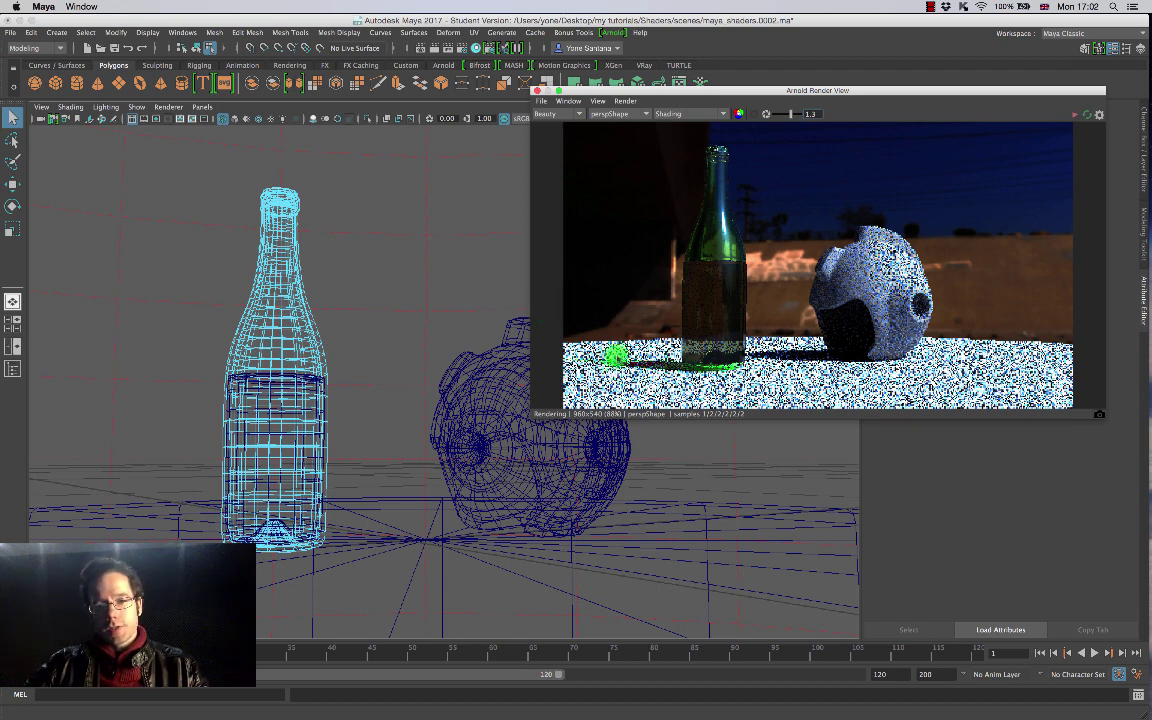
Step: Select the wine bottle and switch the viewport to Smooth Shade All
{"action": "left_click", "coordinate": [233, 378]}
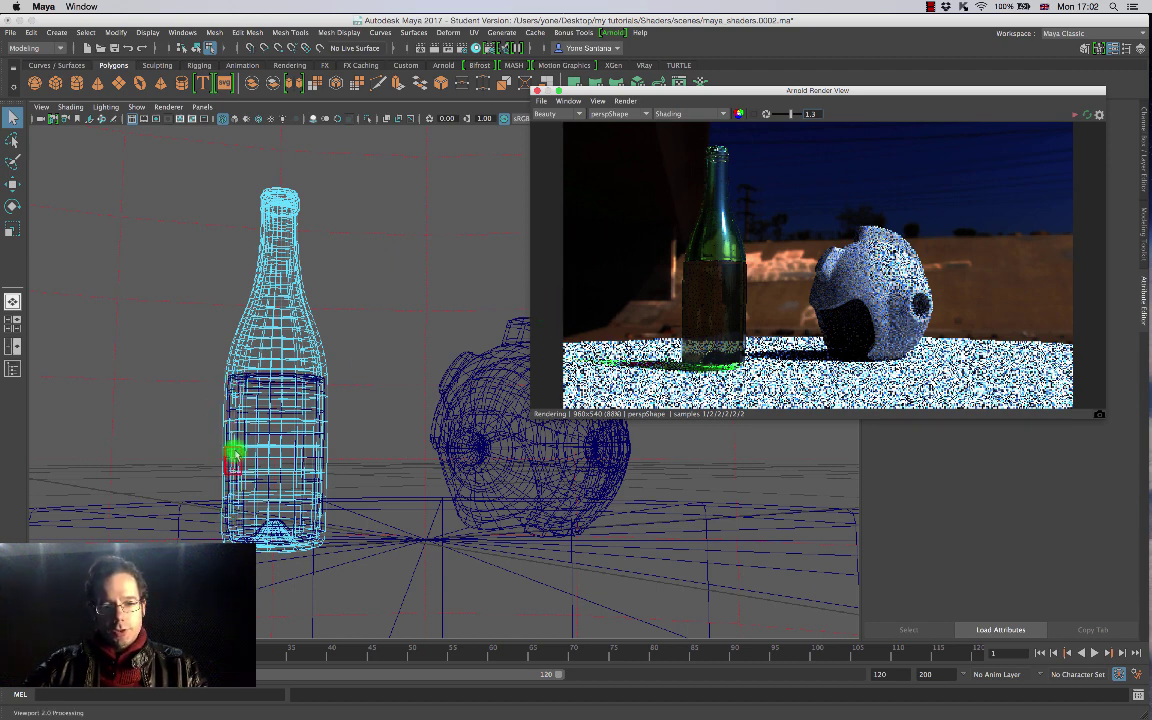
{"action": "left_click", "coordinate": [322, 460]}
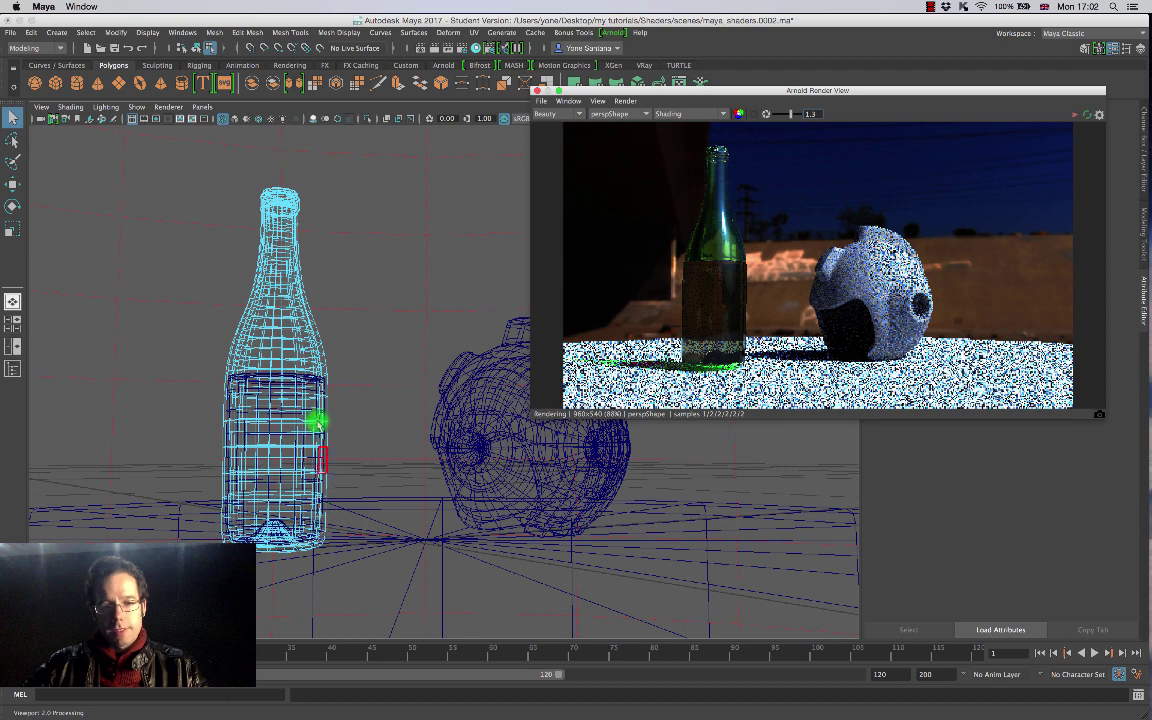
{"action": "left_click", "coordinate": [309, 381]}
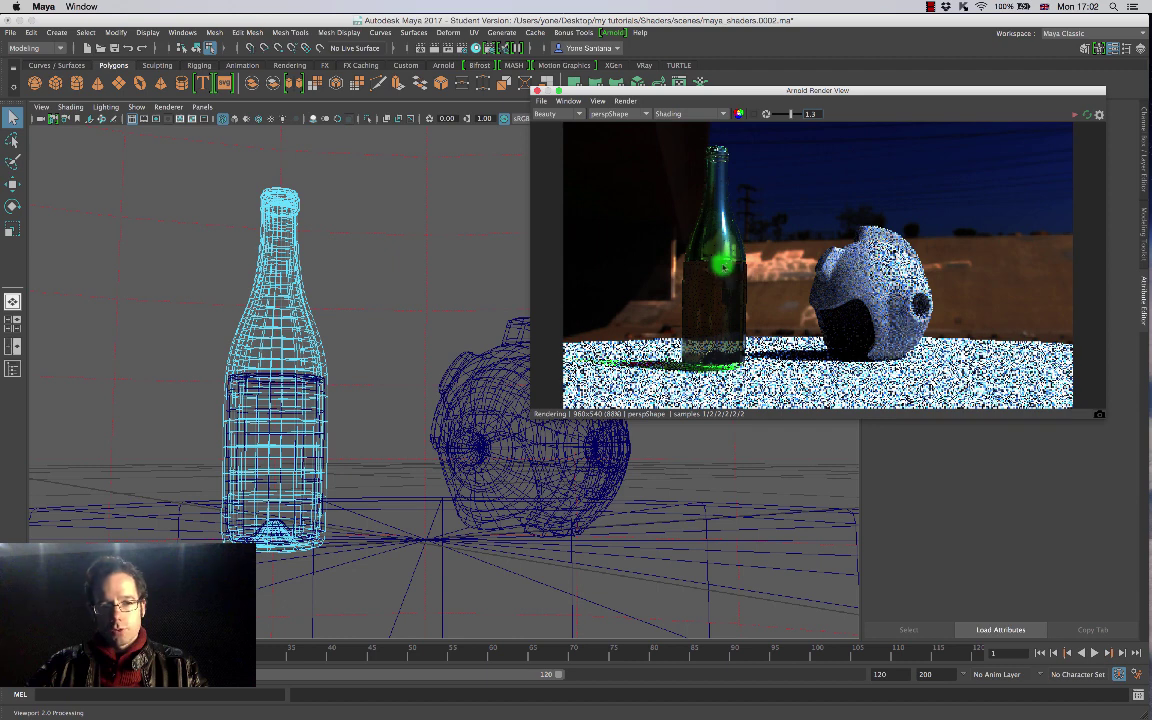
{"action": "left_click", "coordinate": [233, 118]}
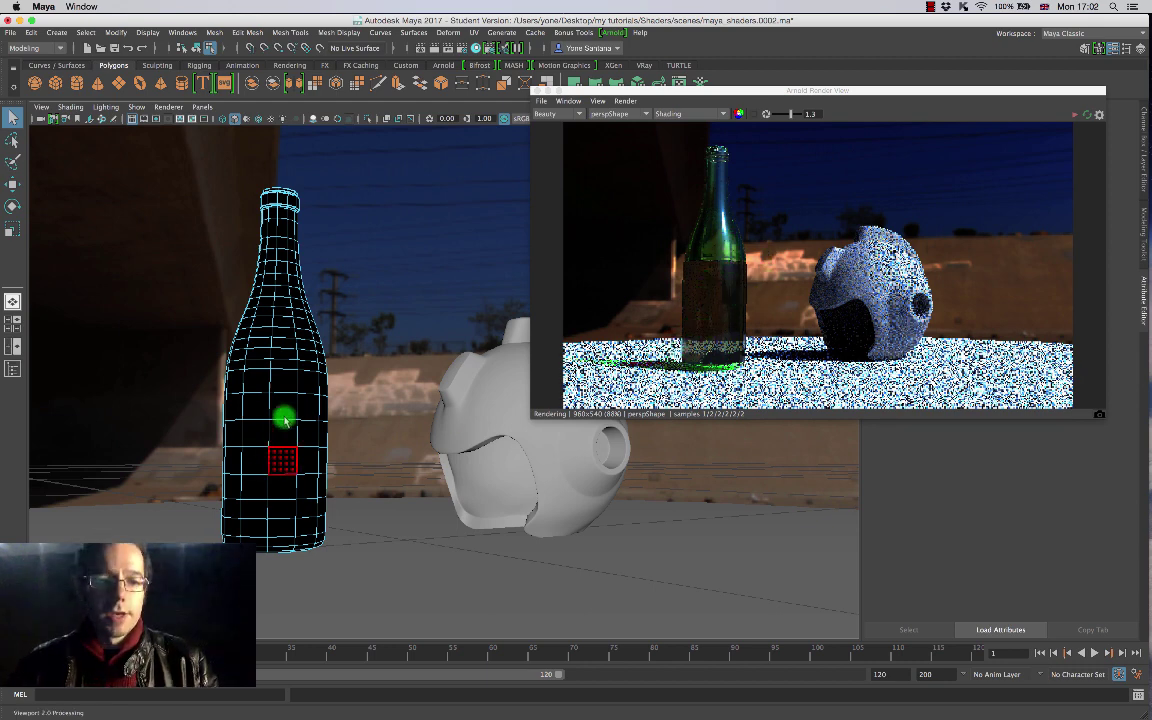
Step: Pick a face on the bottle's side in Face mode and grow the selection
{"action": "right_click", "coordinate": [281, 362]}
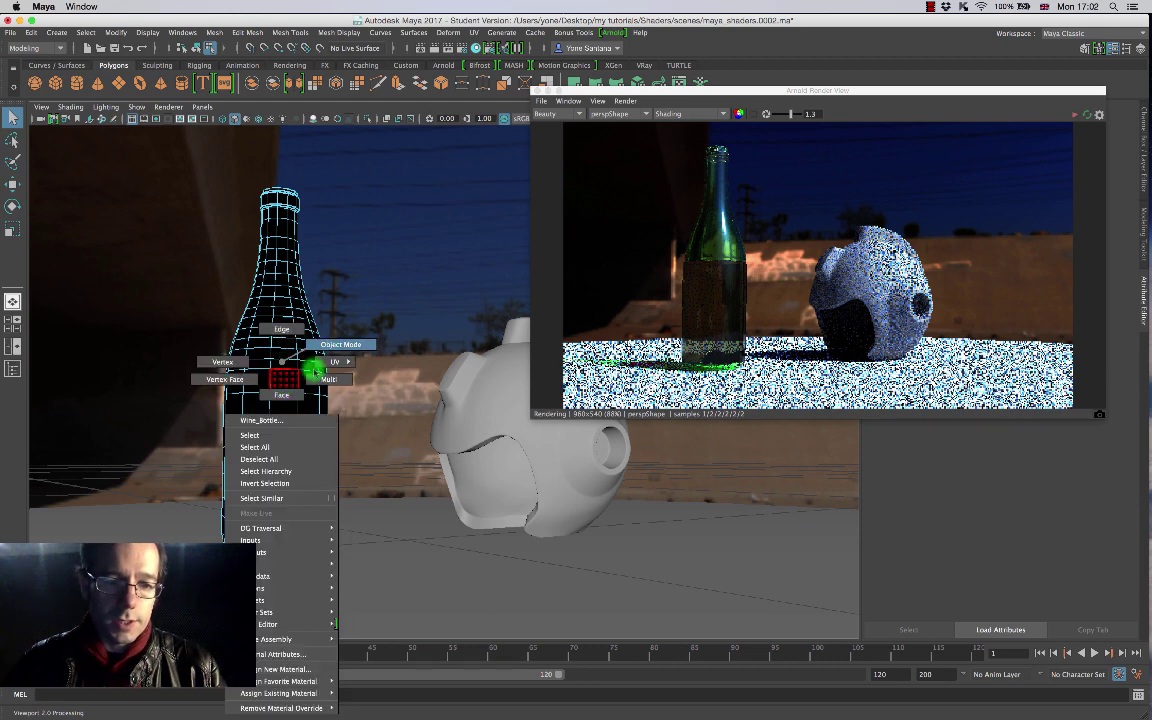
{"action": "left_click", "coordinate": [283, 390]}
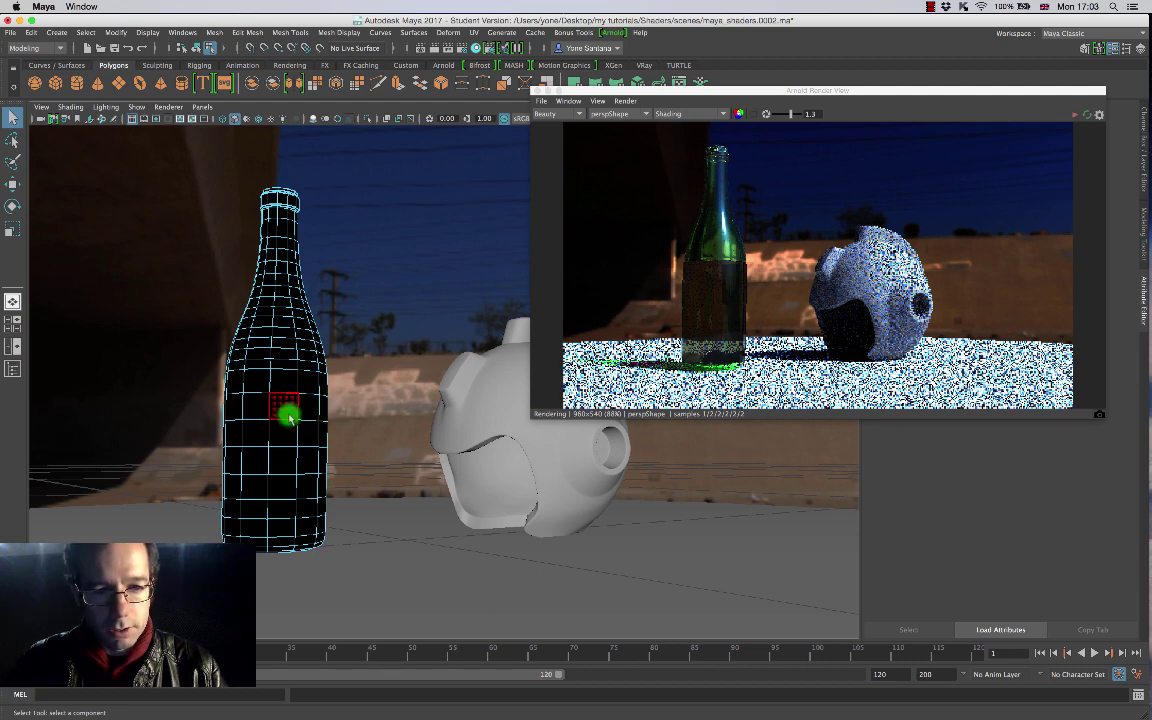
{"action": "left_click", "coordinate": [298, 410]}
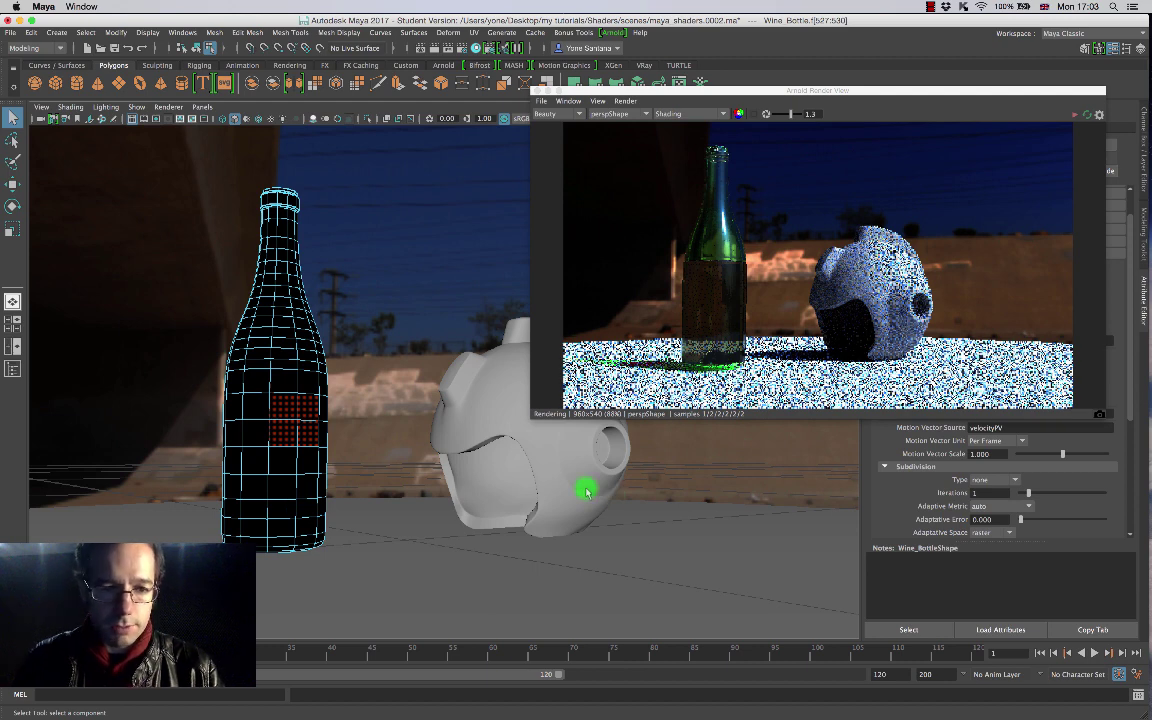
{"action": "key", "text": "shift+period"}
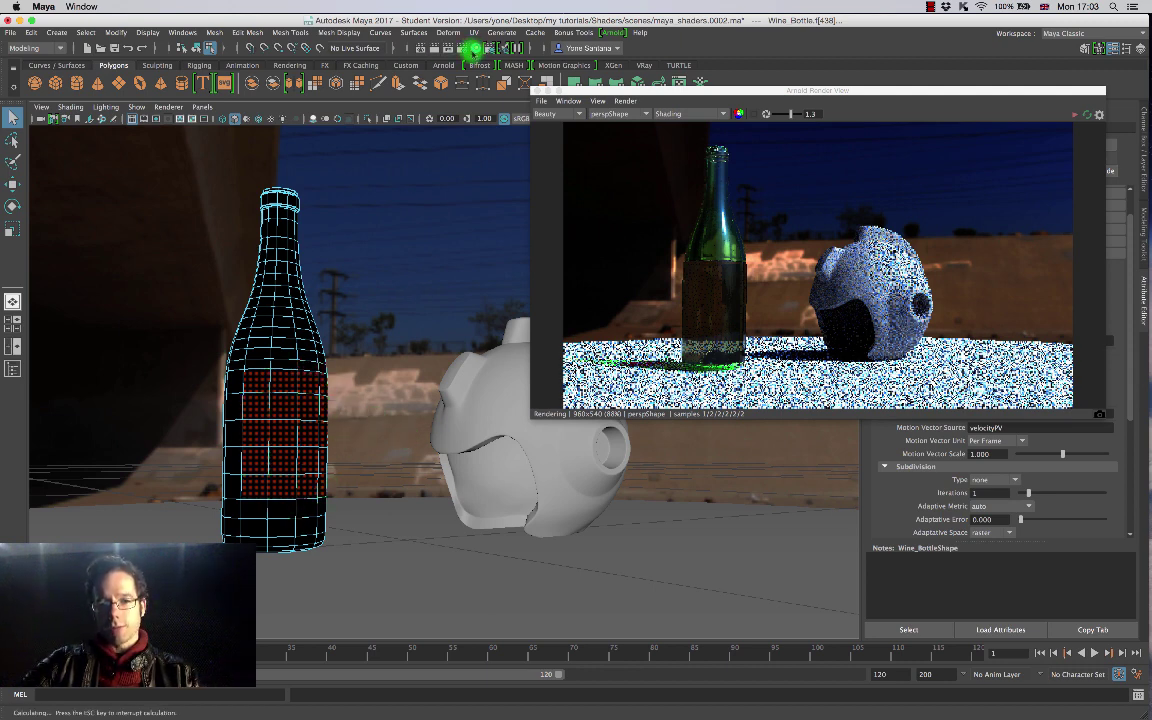
Step: Add an aiStandard node in Hypershade, creating aiStandard4 with its aiStandard4SG group
{"action": "left_click", "coordinate": [477, 49]}
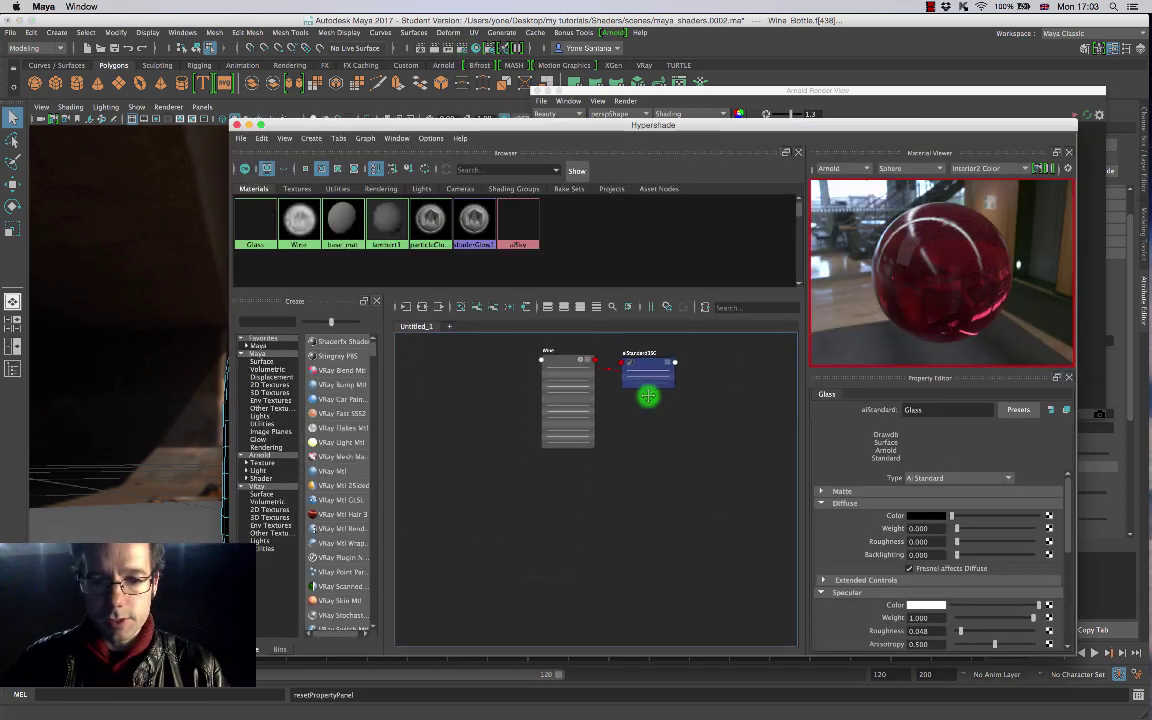
{"action": "scroll", "coordinate": [662, 436], "scroll_direction": "up", "scroll_amount": 5}
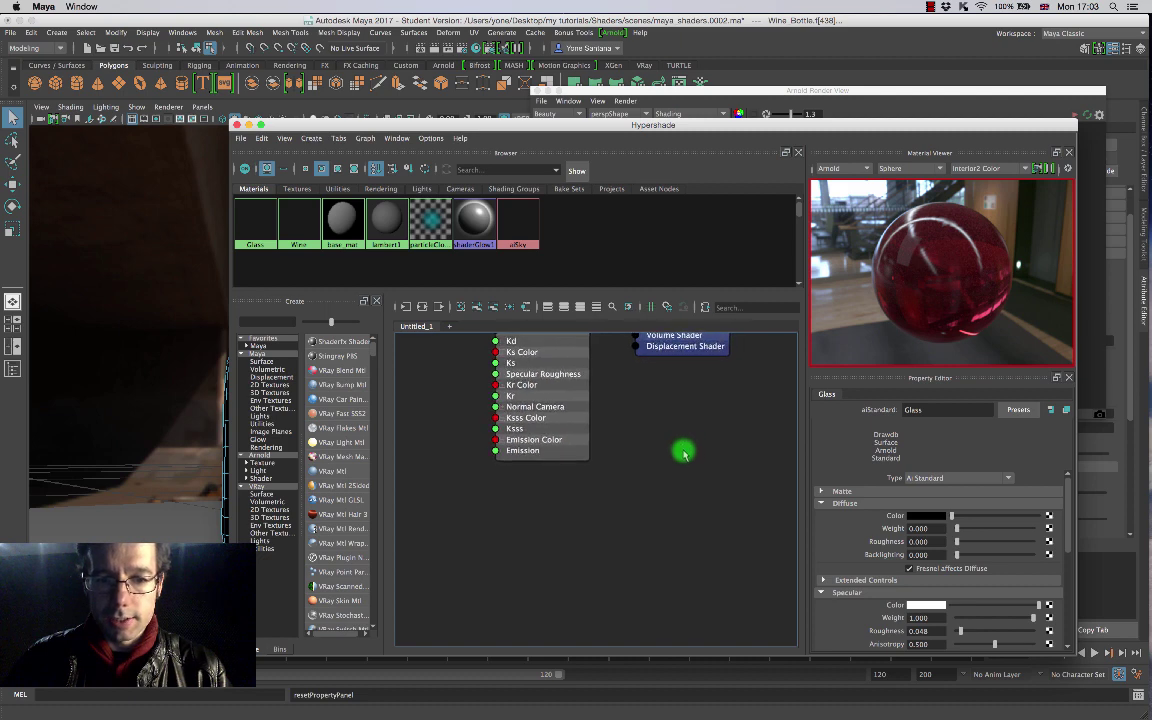
{"action": "middle_click_drag", "start_coordinate": [707, 457], "coordinate": [663, 368], "text": "alt"}
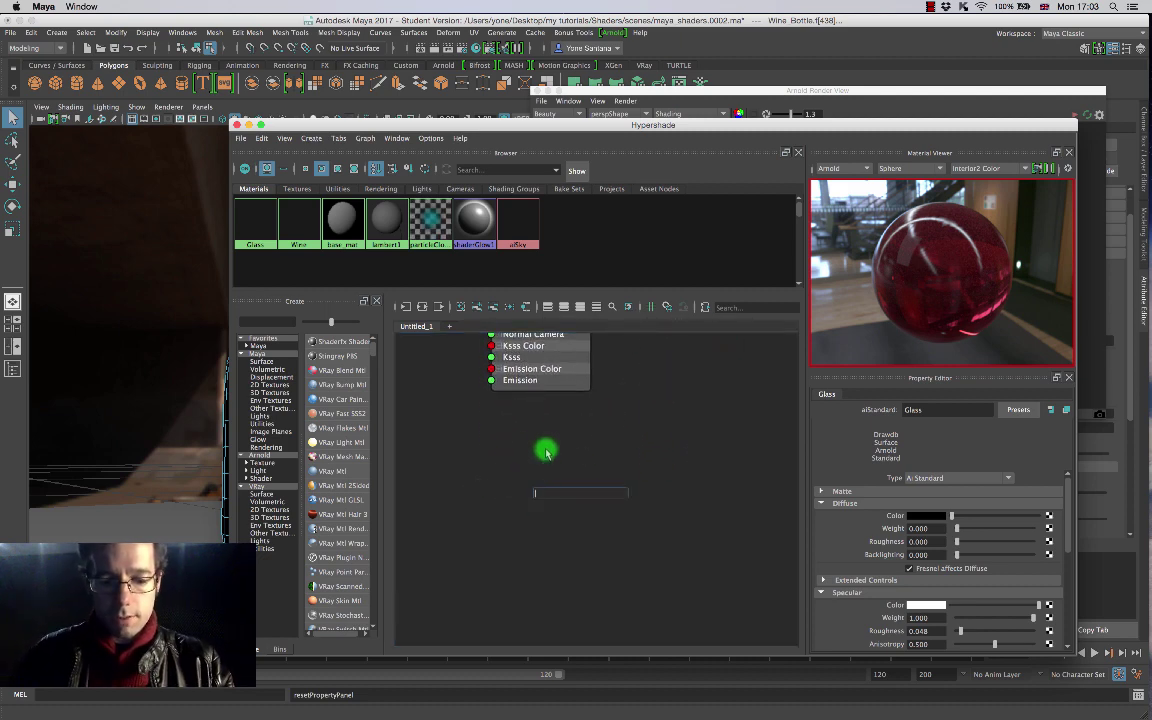
{"action": "type", "text": "aiS"}
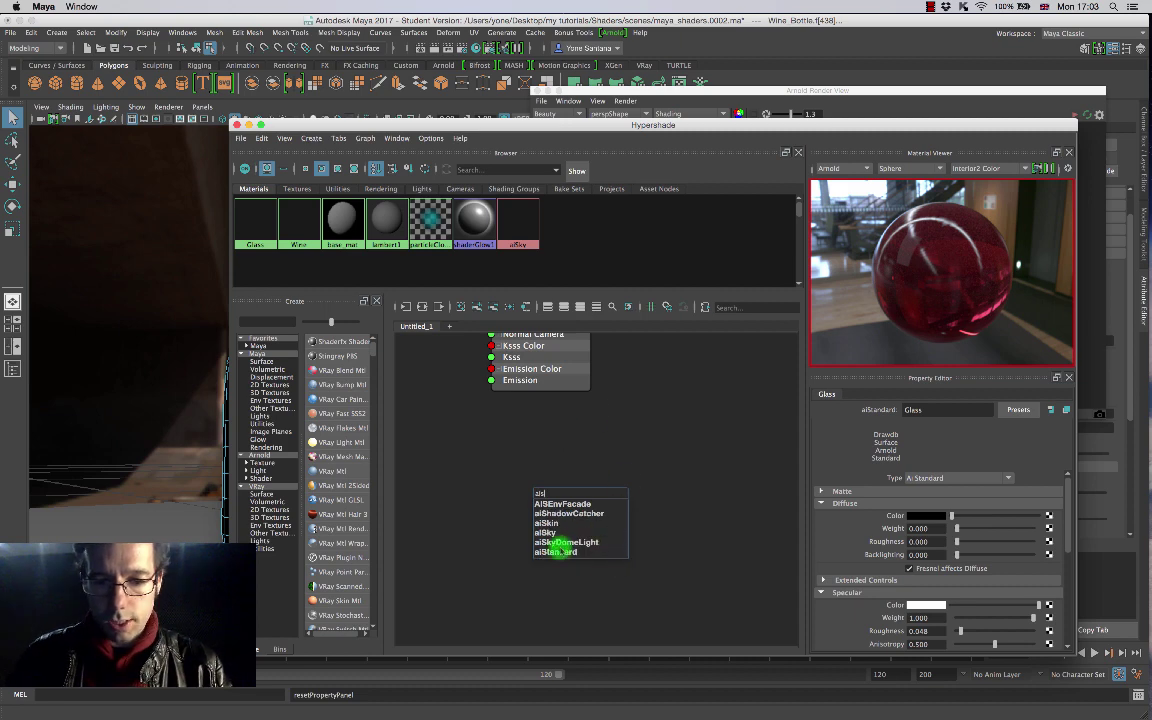
{"action": "left_click", "coordinate": [552, 550]}
{"action": "key", "text": "Return"}
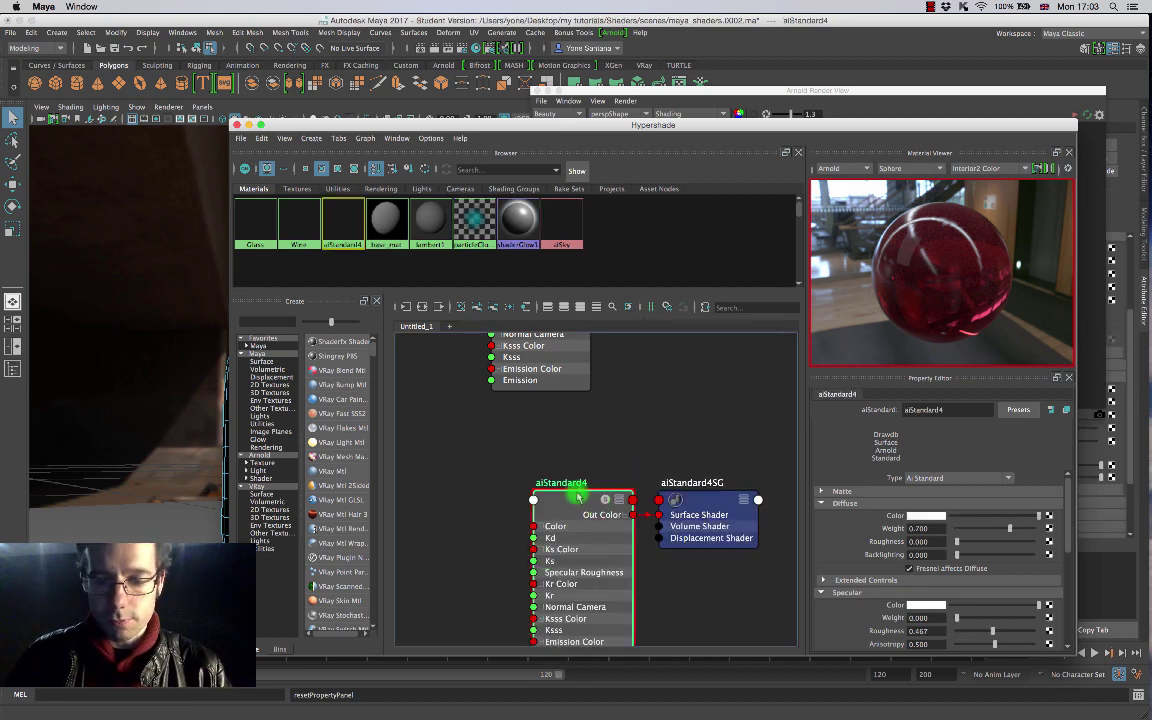
{"action": "left_click_drag", "start_coordinate": [591, 503], "coordinate": [502, 505]}
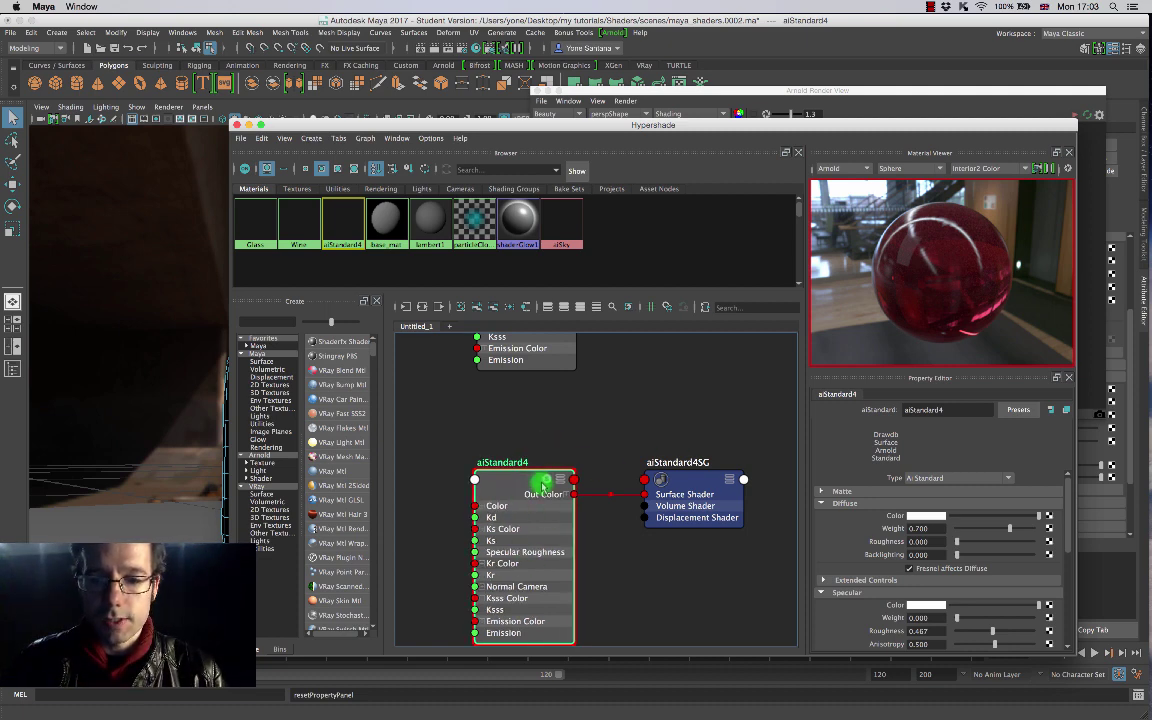
Step: Connect a File texture loading wine_label.jpg to the material's Diffuse Color
{"action": "left_click", "coordinate": [1047, 516]}
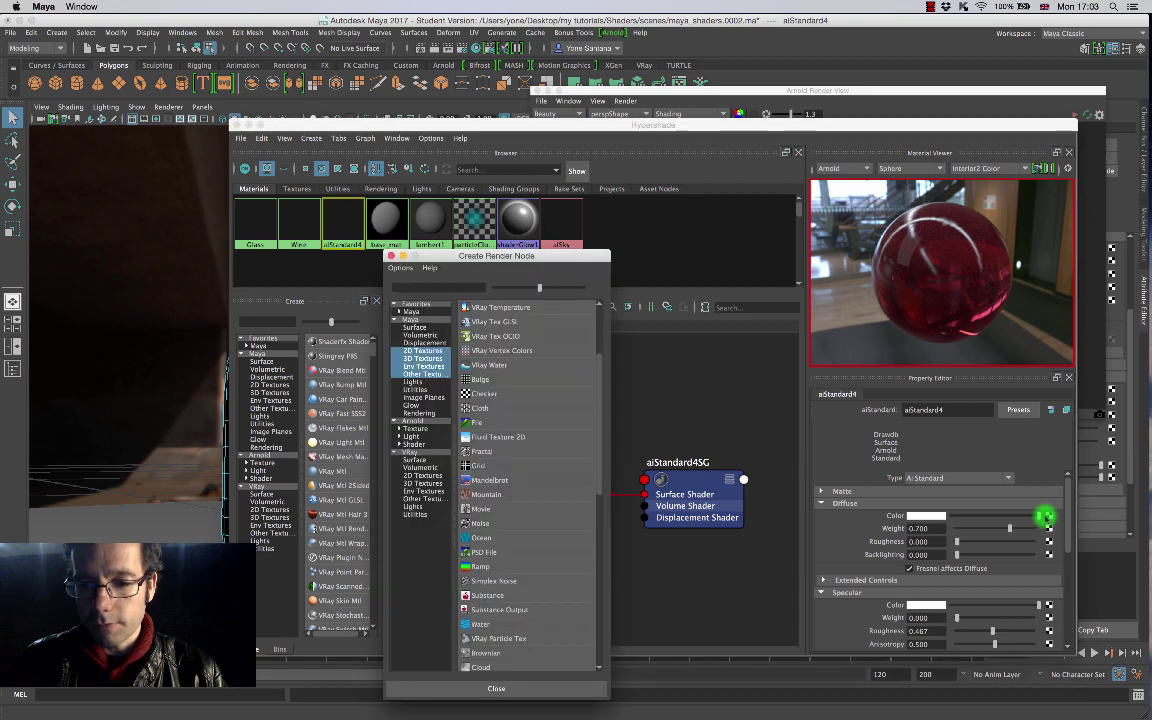
{"action": "left_click", "coordinate": [476, 423]}
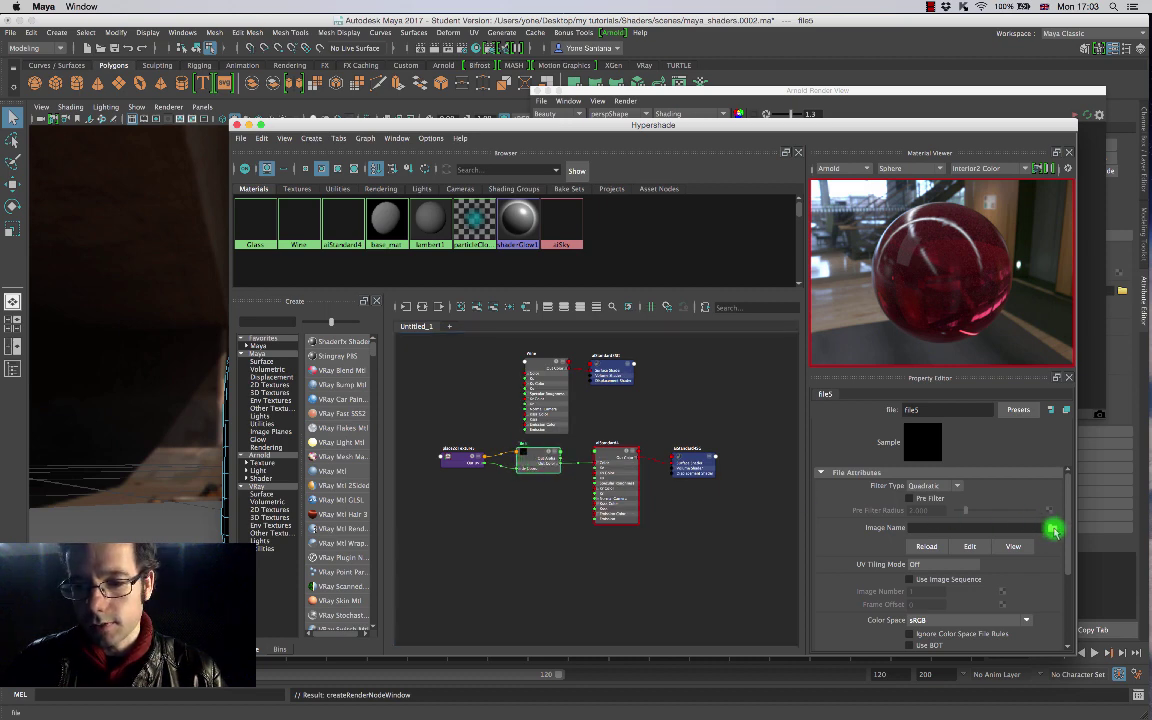
{"action": "left_click", "coordinate": [1054, 529]}
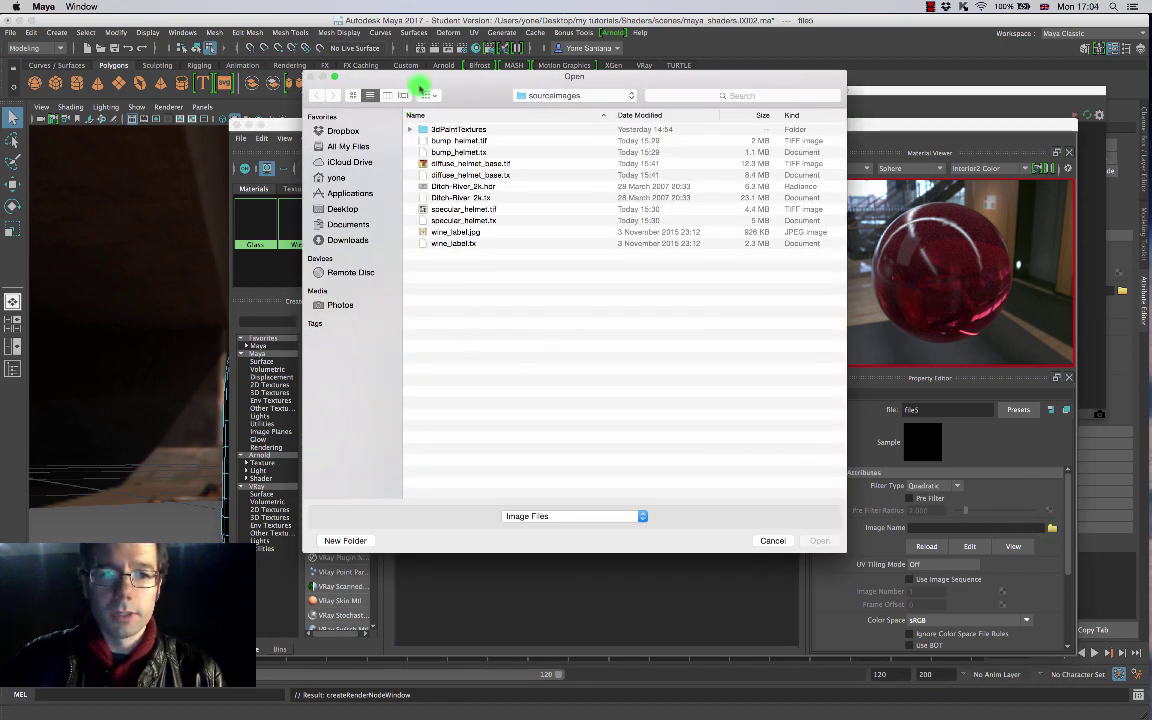
{"action": "left_click", "coordinate": [443, 233]}
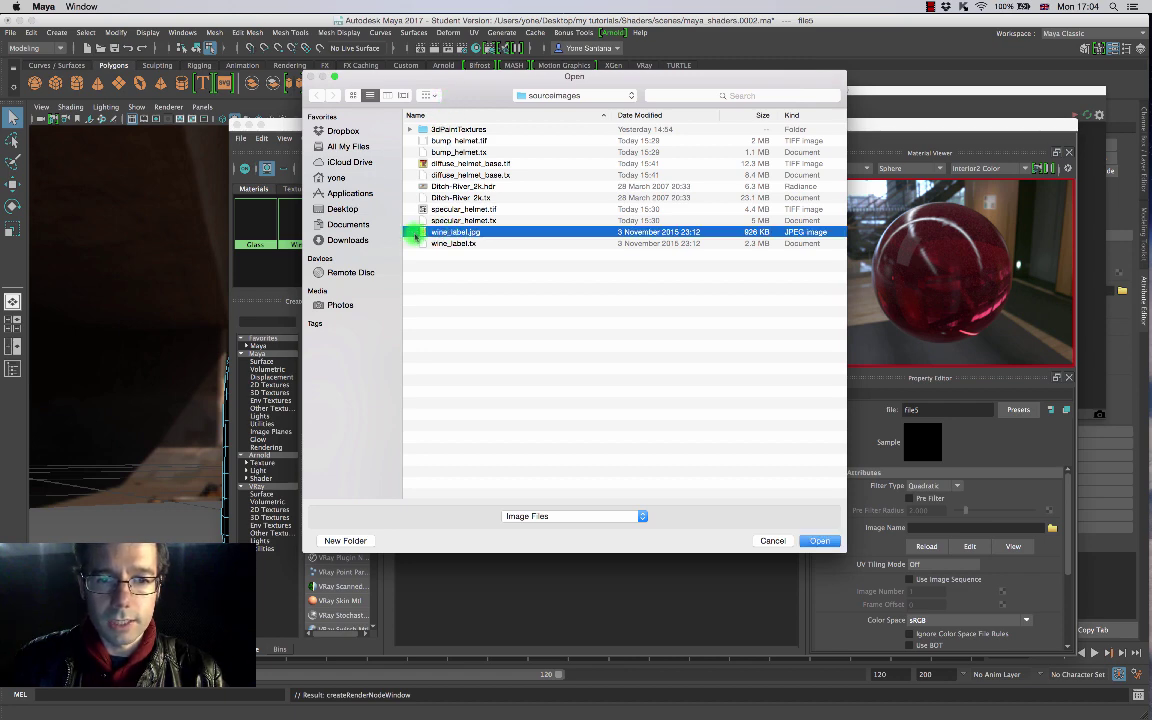
{"action": "left_click", "coordinate": [822, 542]}
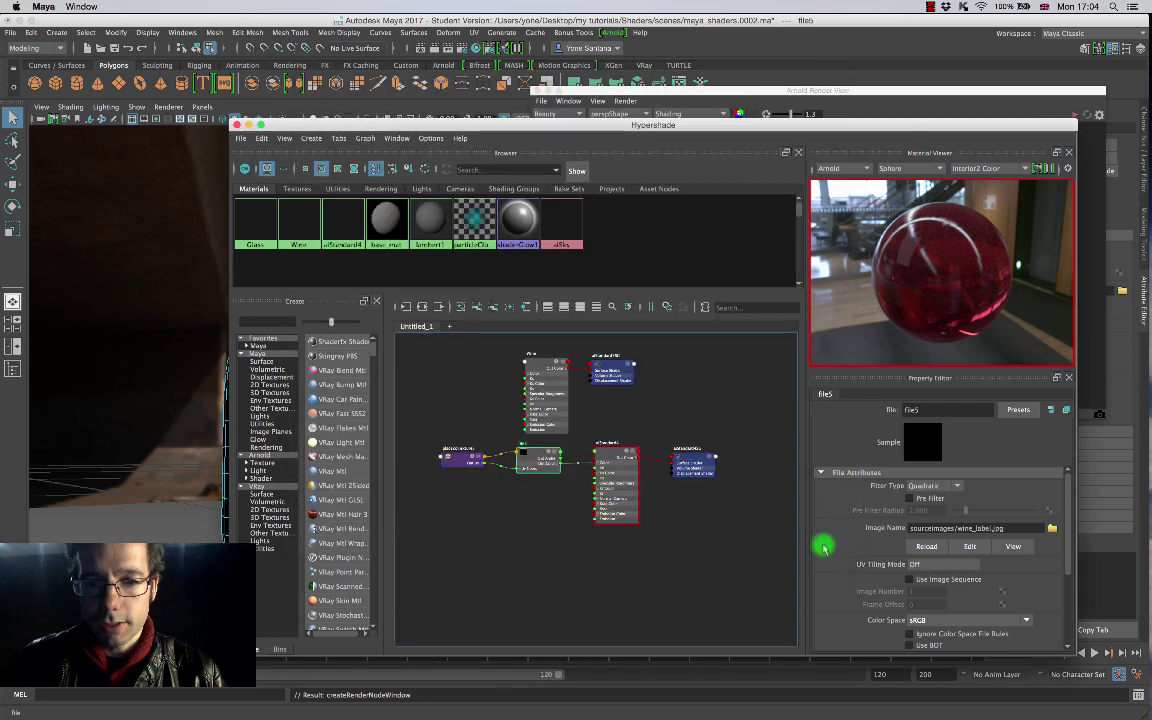
{"action": "left_click", "coordinate": [540, 455]}
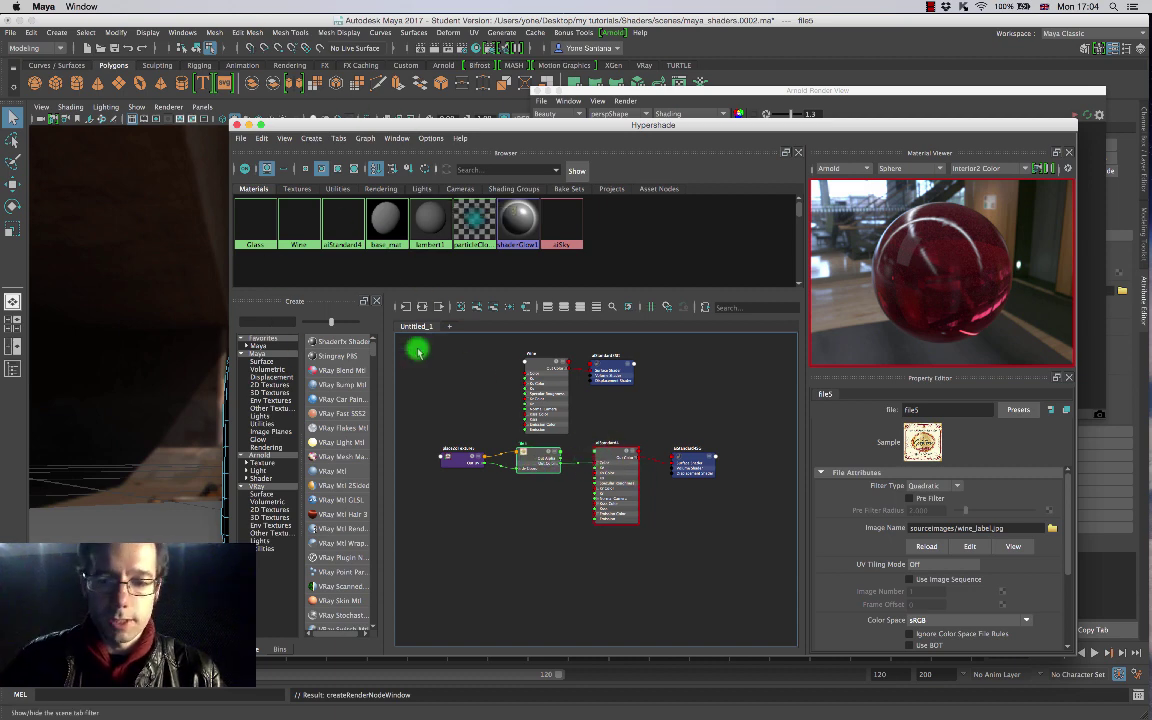
Step: Rename aiStandard4 to 'label' and select faces on the bottle's label area
{"action": "left_click", "coordinate": [622, 461]}
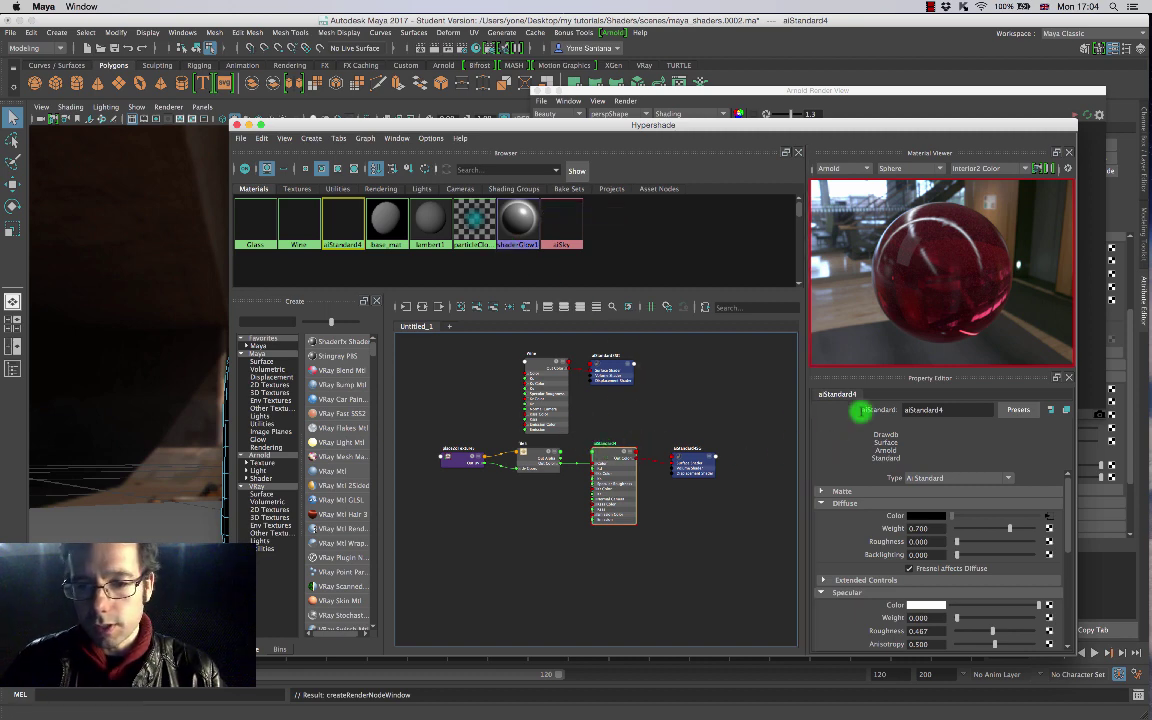
{"action": "double_click", "coordinate": [926, 410]}
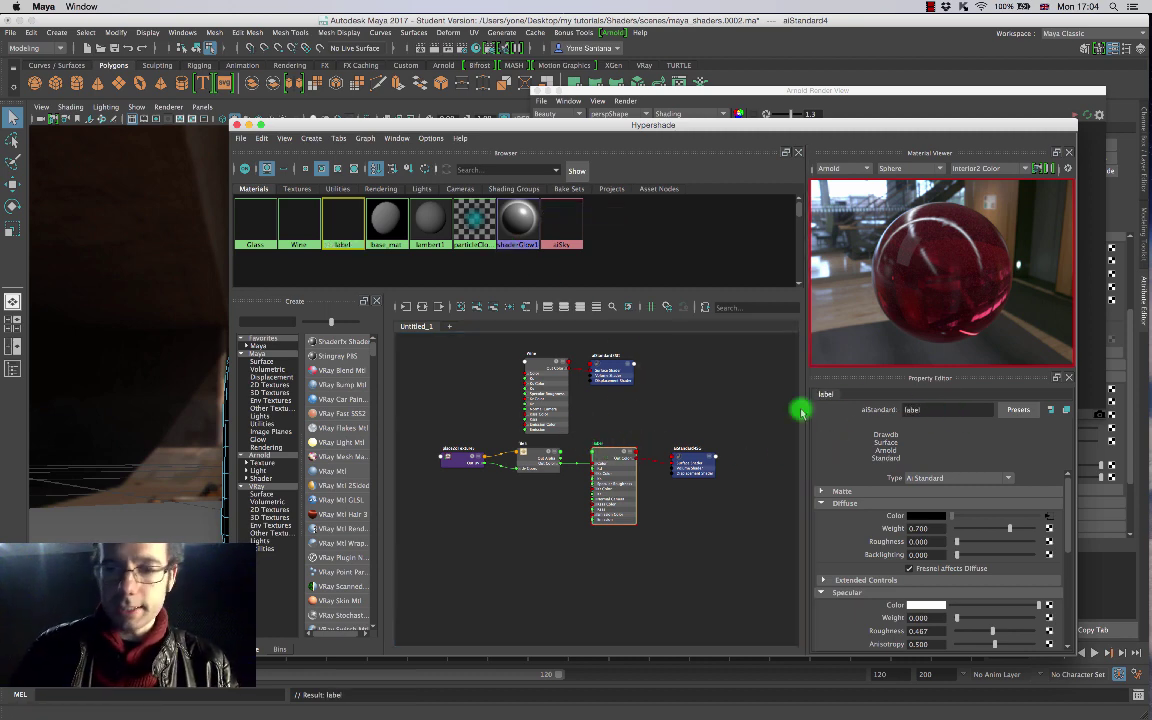
{"action": "left_click_drag", "start_coordinate": [552, 125], "coordinate": [800, 122]}
{"action": "right_click_drag", "start_coordinate": [288, 355], "coordinate": [273, 391]}
{"action": "left_click", "coordinate": [281, 428]}
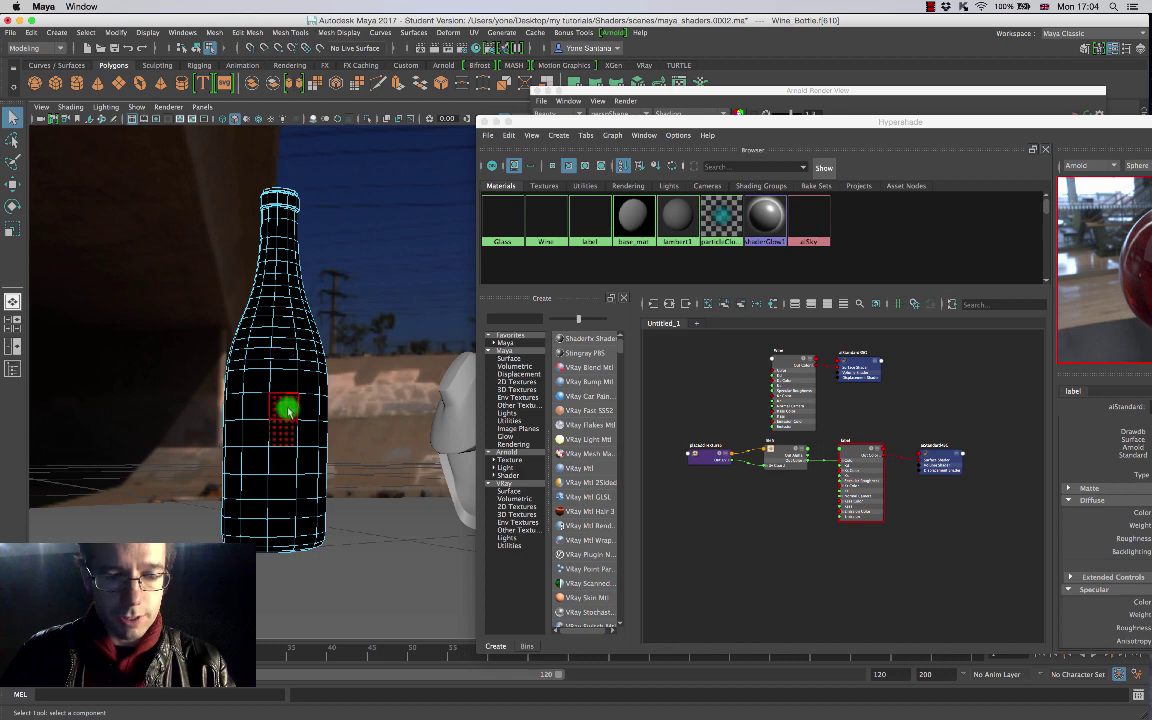
Step: Extend the bottle face selection into a larger block for the label
{"action": "left_click_drag", "start_coordinate": [288, 406], "coordinate": [401, 388]}
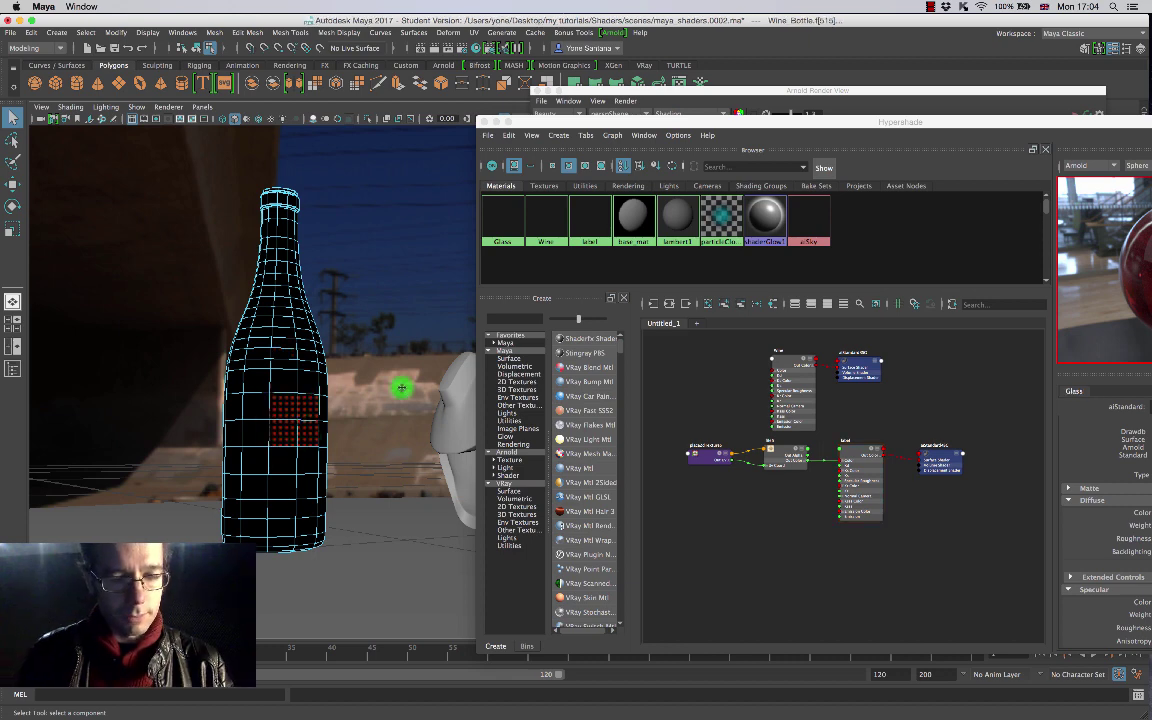
{"action": "left_click", "coordinate": [321, 414]}
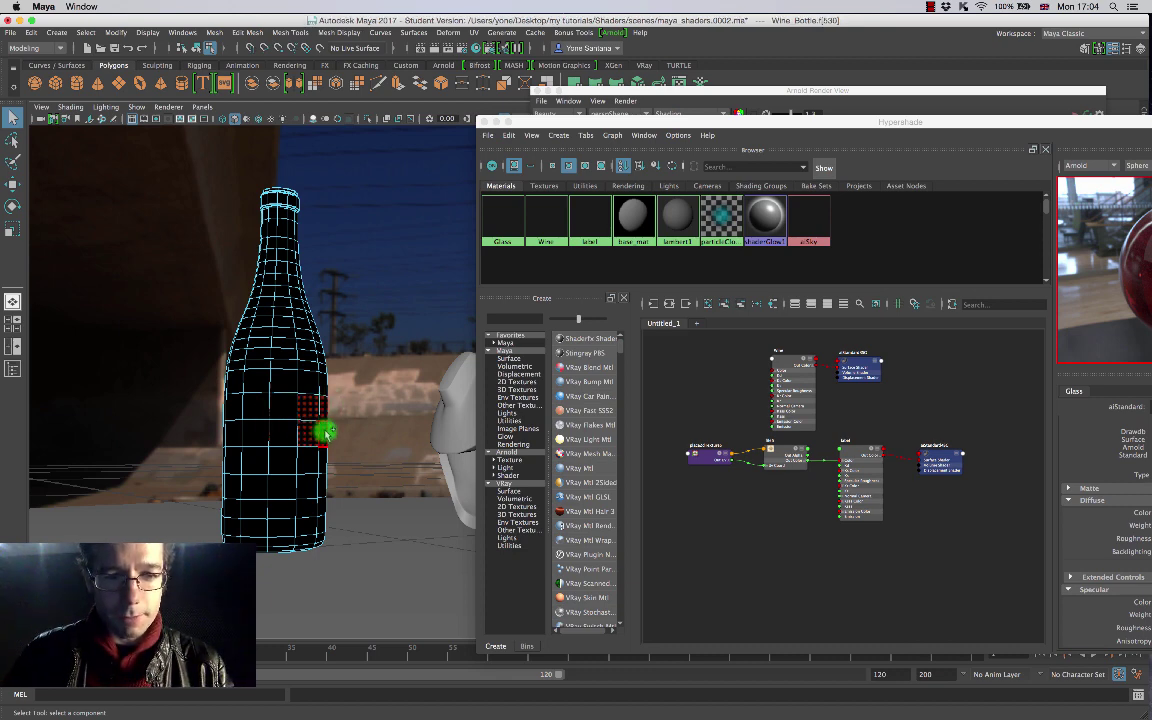
{"action": "left_click", "coordinate": [322, 430]}
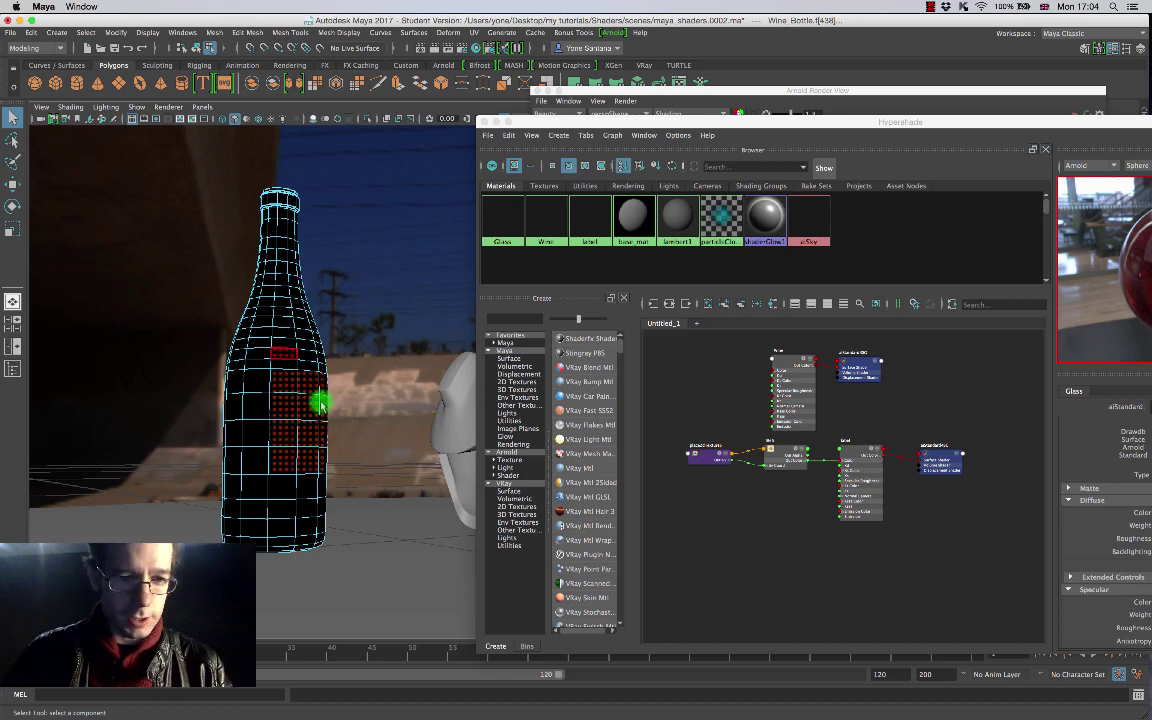
{"action": "key", "text": "shift+period"}
{"action": "left_click_drag", "start_coordinate": [342, 460], "coordinate": [270, 404], "text": "alt"}
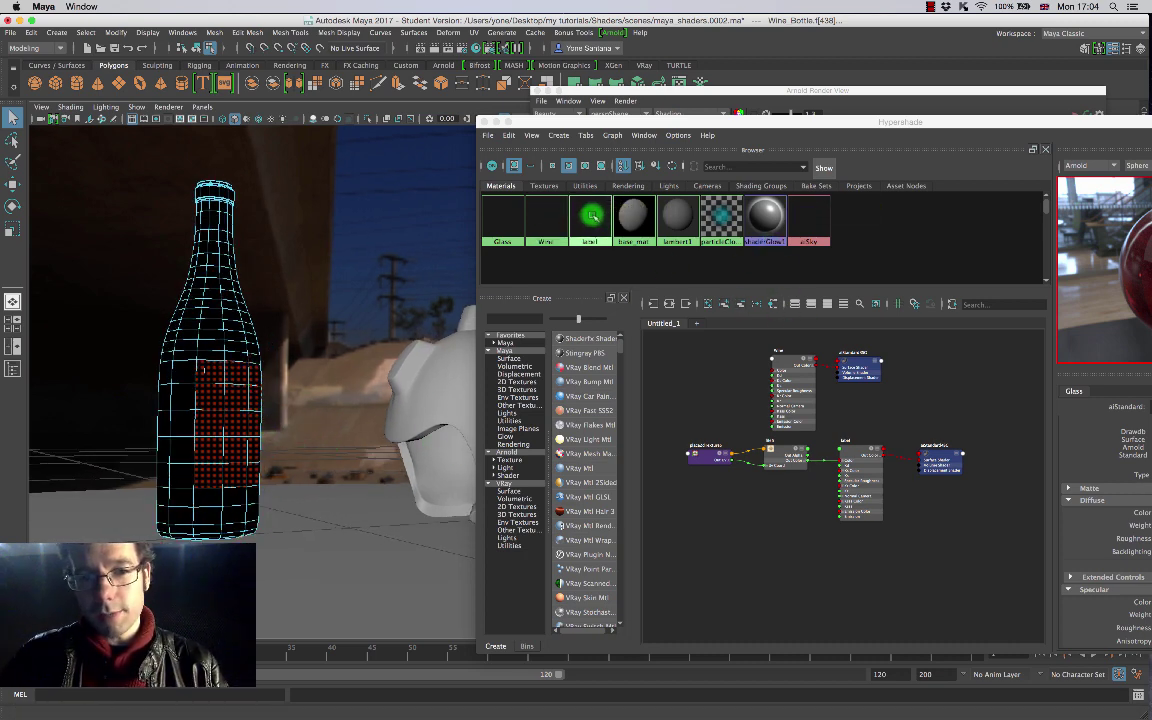
Step: Assign the label material to the selected faces and enable textured display
{"action": "right_click_drag", "start_coordinate": [593, 217], "coordinate": [598, 184]}
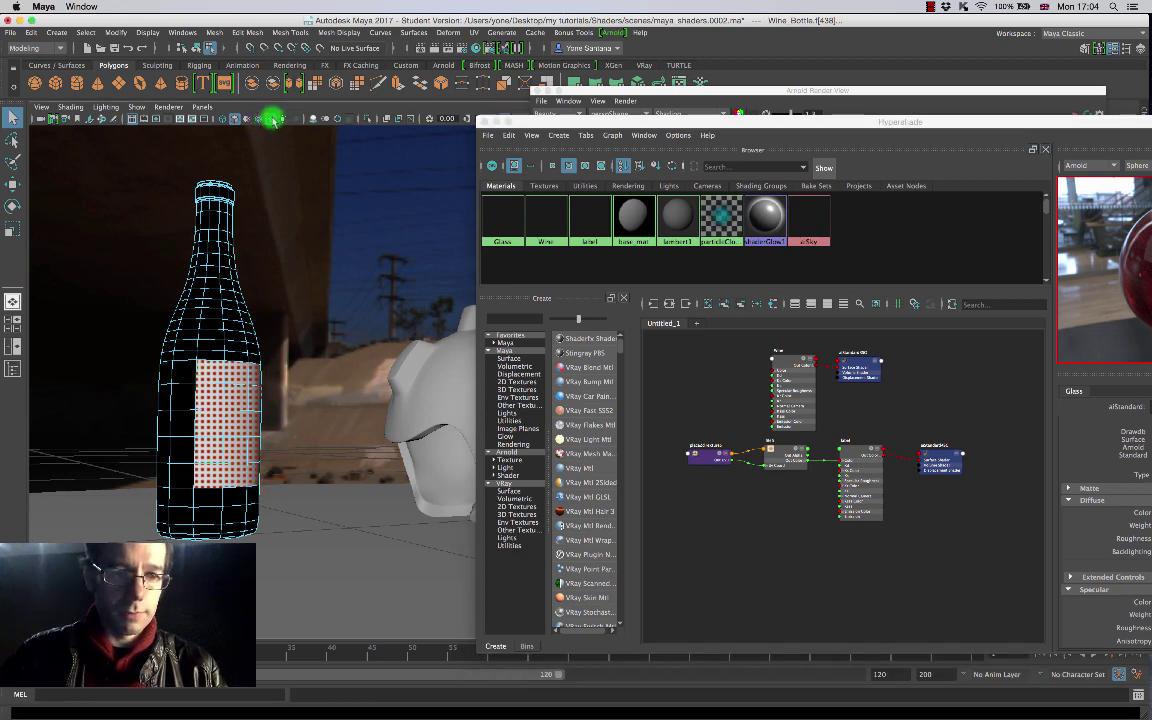
{"action": "left_click", "coordinate": [270, 118]}
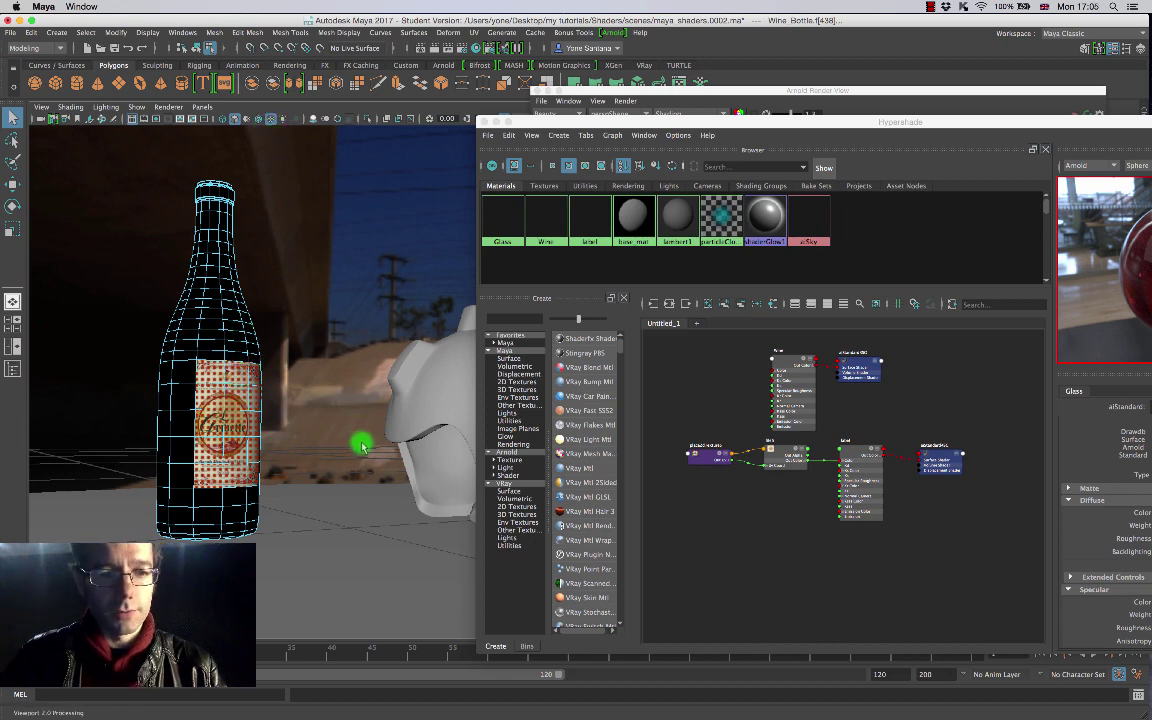
{"action": "left_click_drag", "start_coordinate": [362, 444], "coordinate": [282, 460], "text": "alt"}
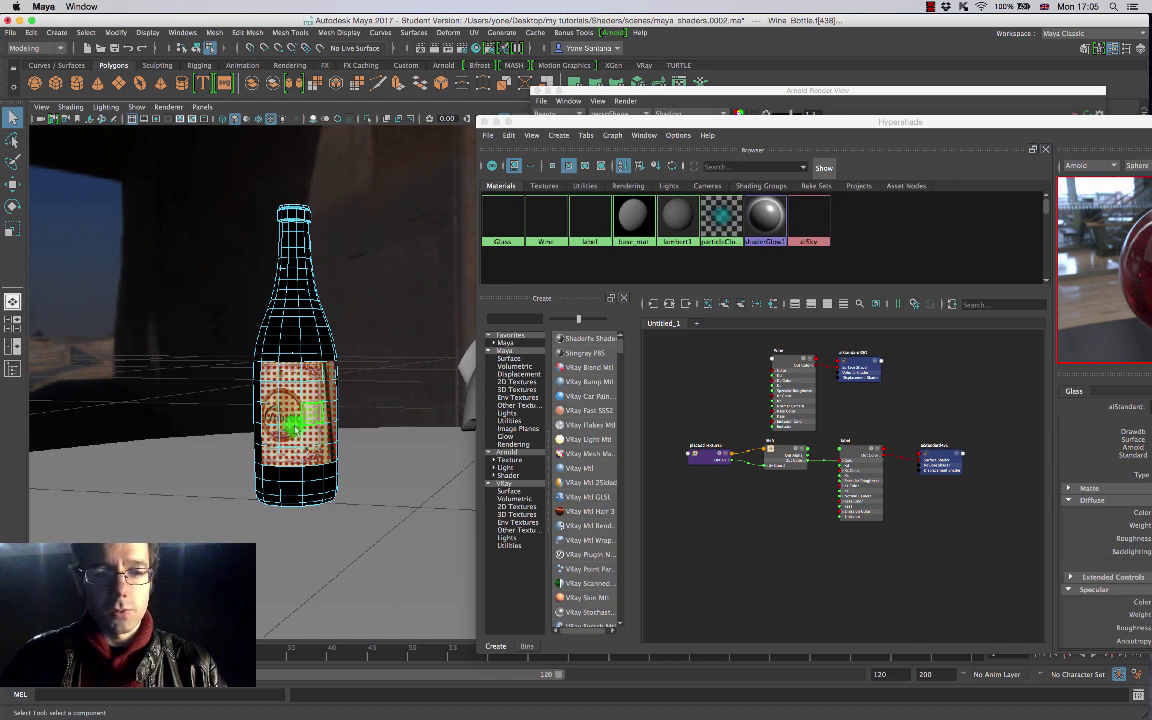
{"action": "left_click", "coordinate": [471, 34]}
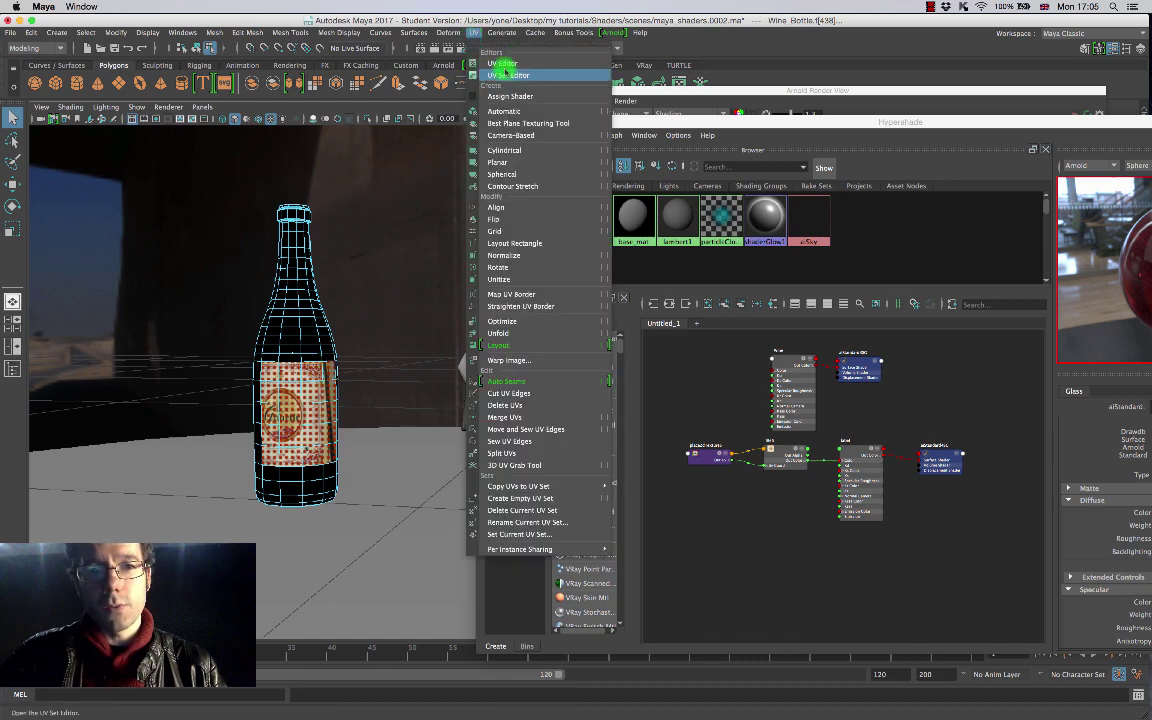
Step: Open the UV Editor for the bottle, move it aside, and switch to UV shell selection
{"action": "left_click", "coordinate": [503, 64]}
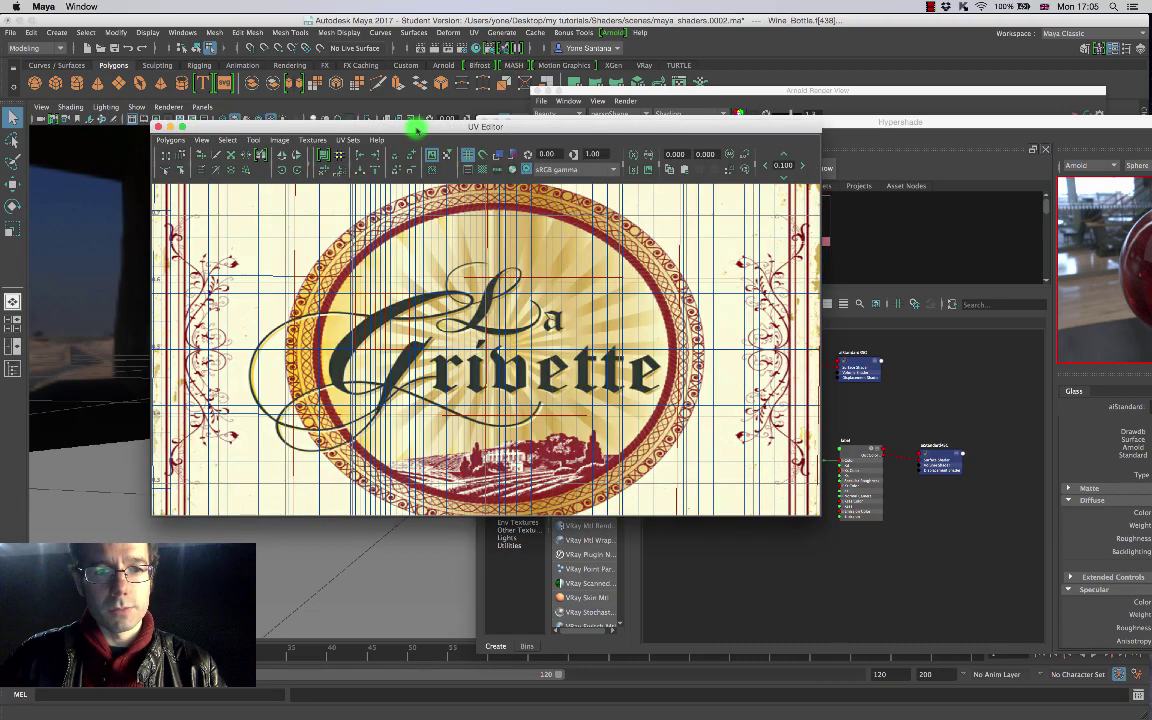
{"action": "left_click_drag", "start_coordinate": [416, 128], "coordinate": [684, 122]}
{"action": "scroll", "coordinate": [733, 352], "scroll_direction": "down", "scroll_amount": 5}
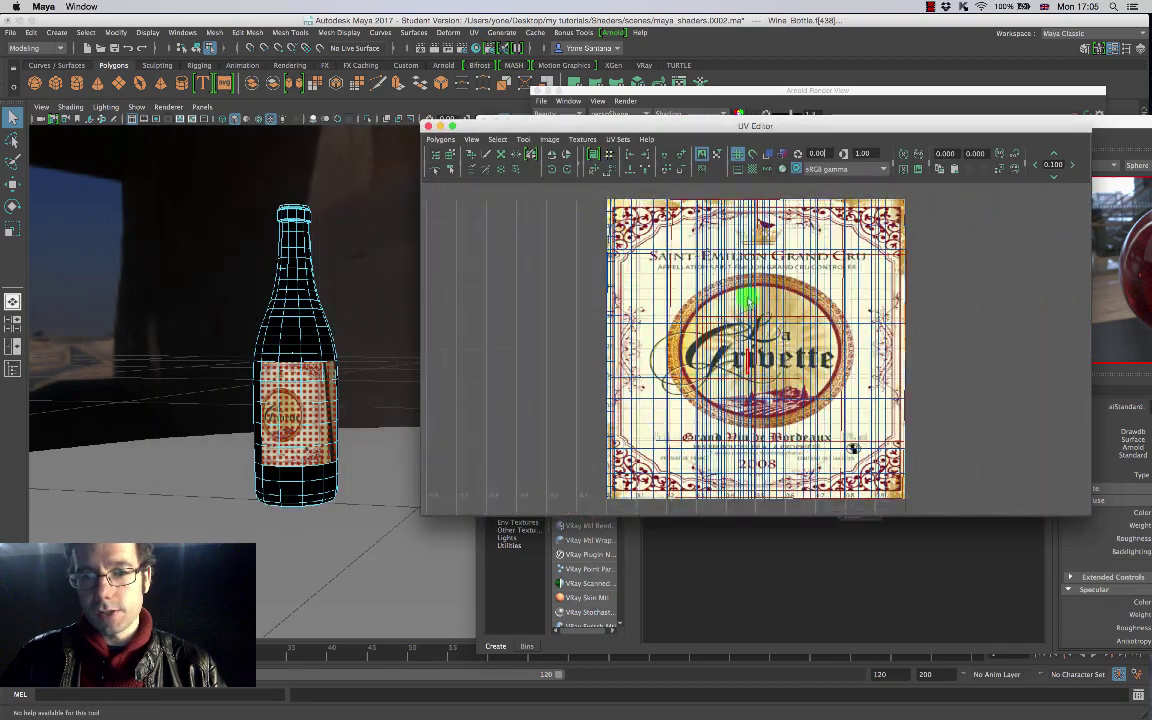
{"action": "scroll", "coordinate": [748, 300], "scroll_direction": "down", "scroll_amount": 2}
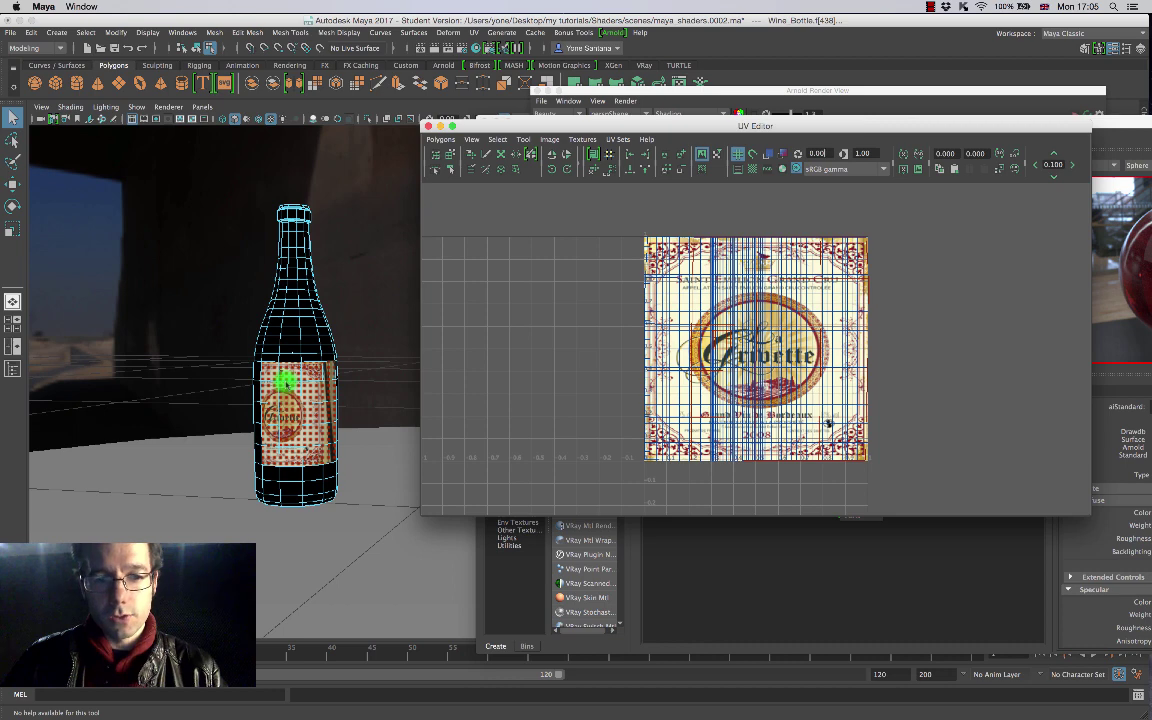
{"action": "right_click_drag", "start_coordinate": [305, 400], "coordinate": [352, 393]}
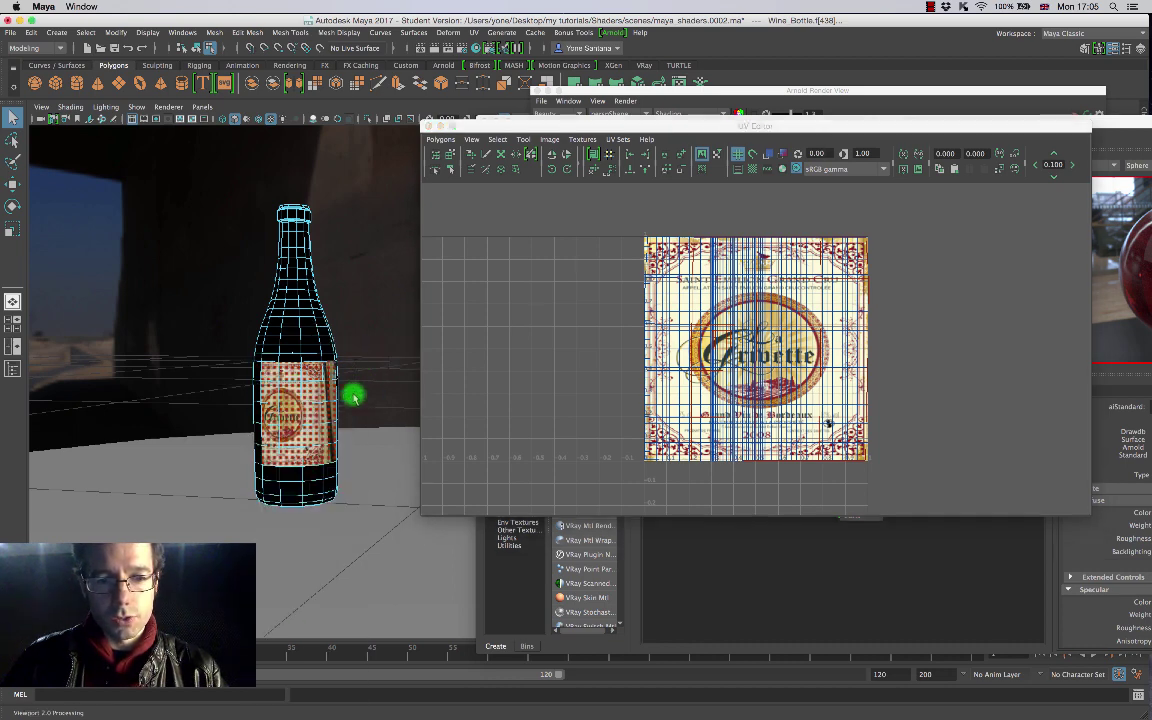
Step: Select the label's UV shell, then return to object mode and reselect the wine bottle
{"action": "left_click", "coordinate": [293, 421]}
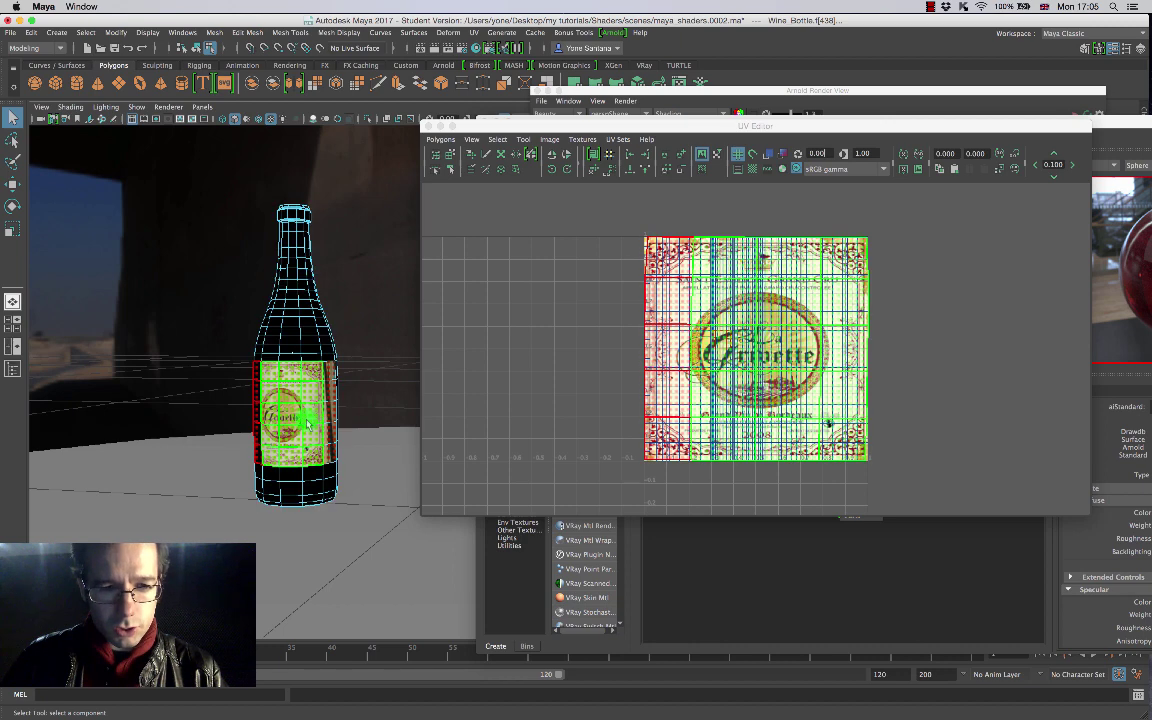
{"action": "right_click_drag", "start_coordinate": [315, 362], "coordinate": [367, 344]}
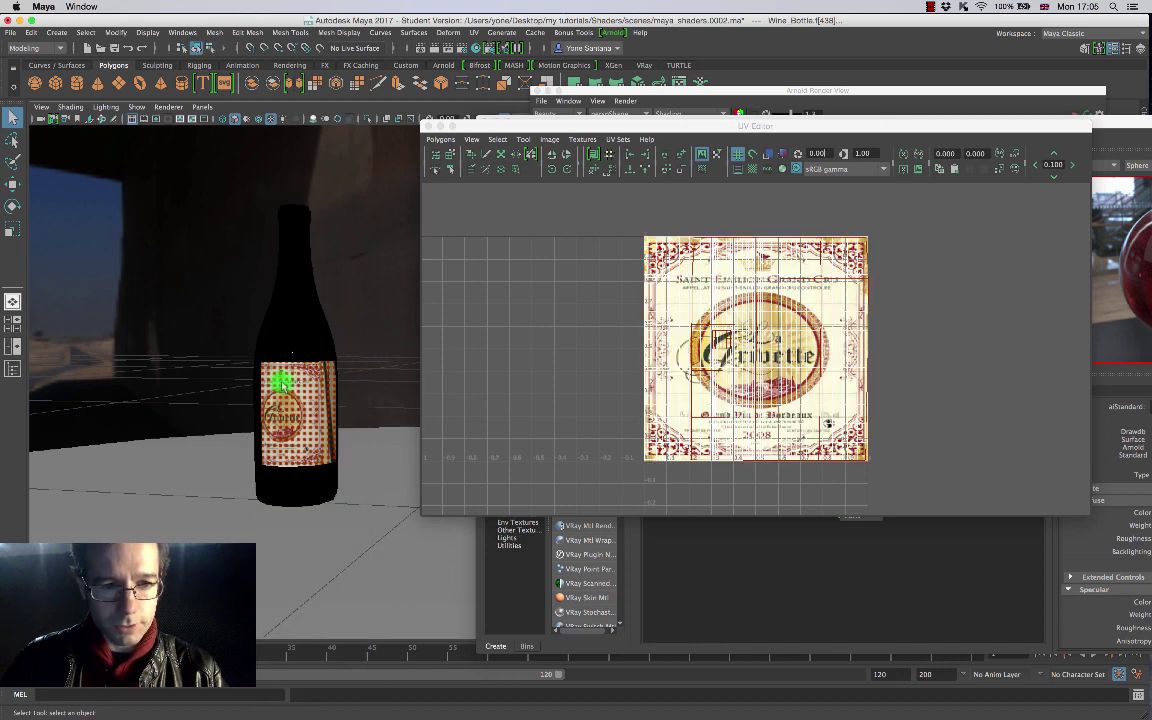
{"action": "right_click", "coordinate": [296, 393]}
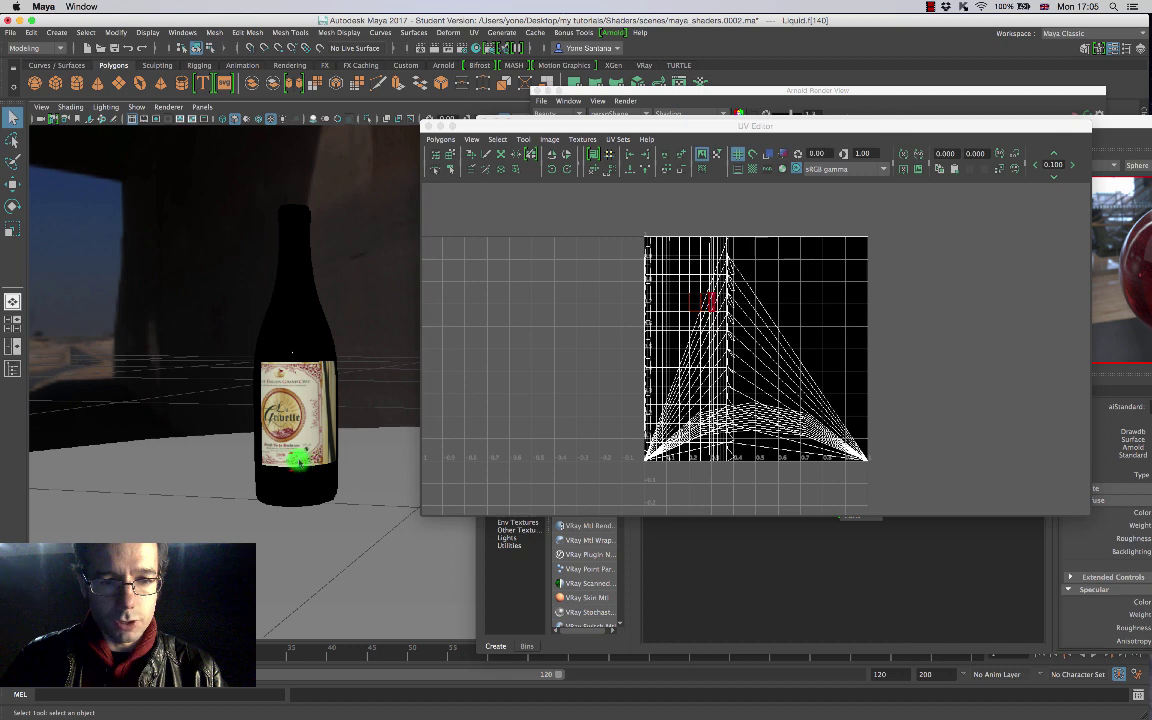
{"action": "right_click_drag", "start_coordinate": [299, 461], "coordinate": [348, 344]}
{"action": "left_click", "coordinate": [308, 323]}
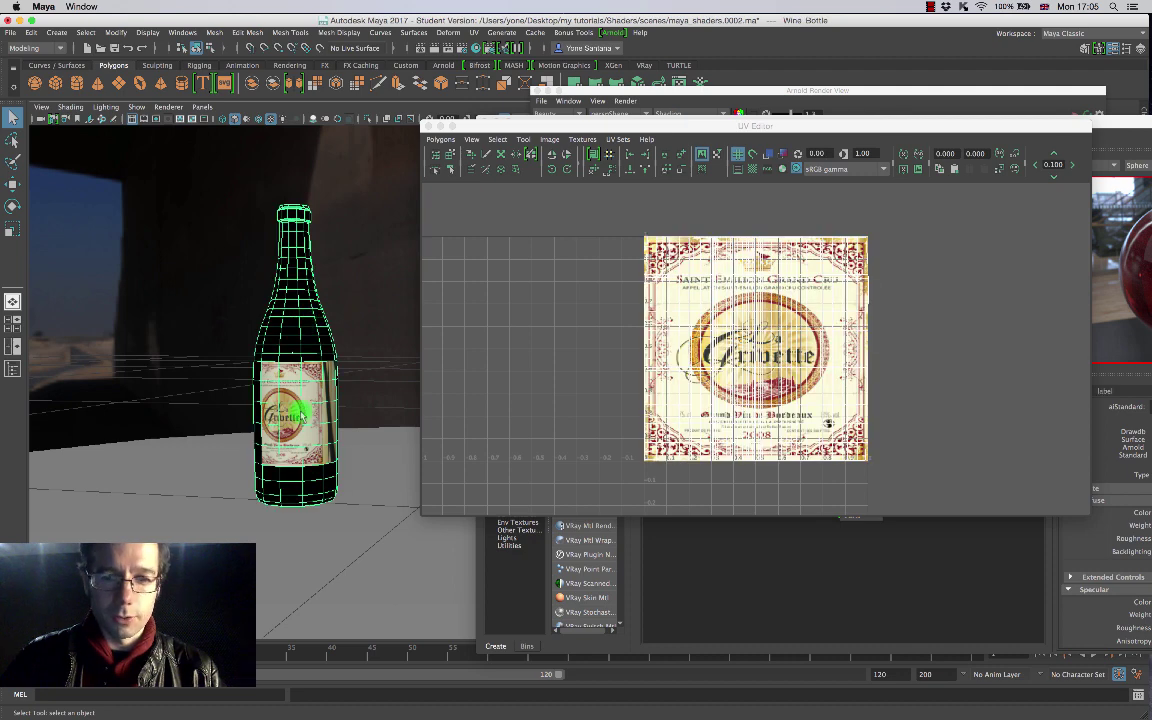
Step: Select the bottle's label faces in face mode and bring up the UV menu's Planar option
{"action": "right_click_drag", "start_coordinate": [299, 424], "coordinate": [303, 395]}
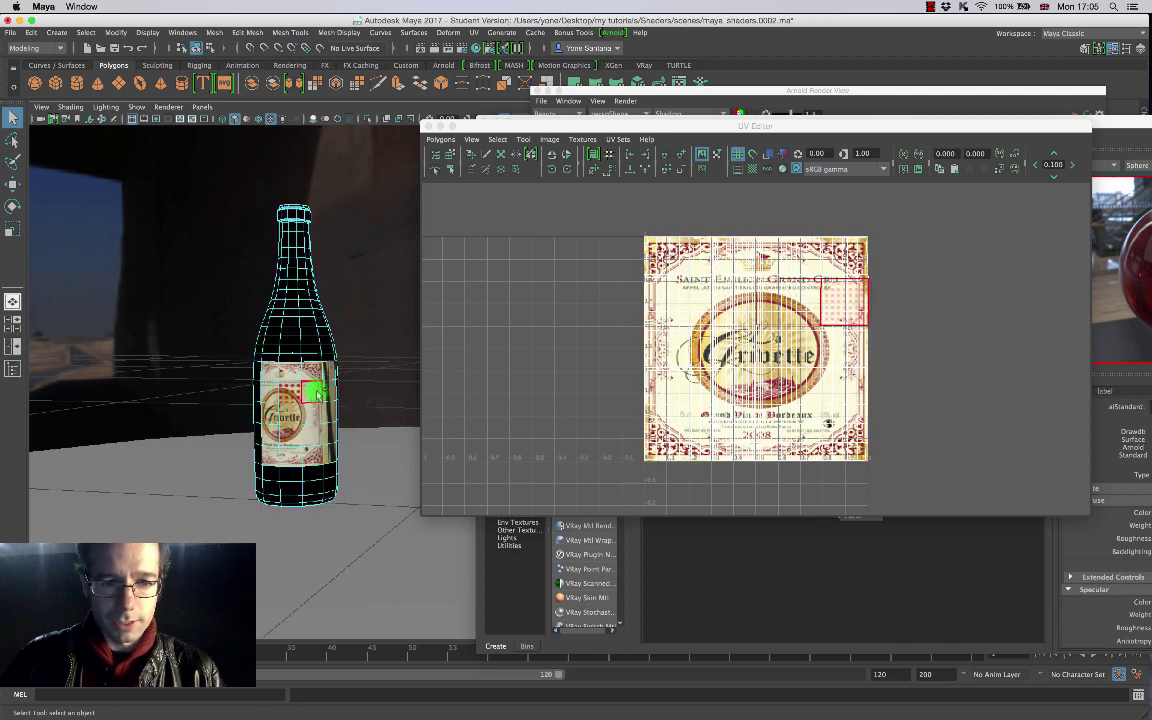
{"action": "left_click", "coordinate": [314, 393]}
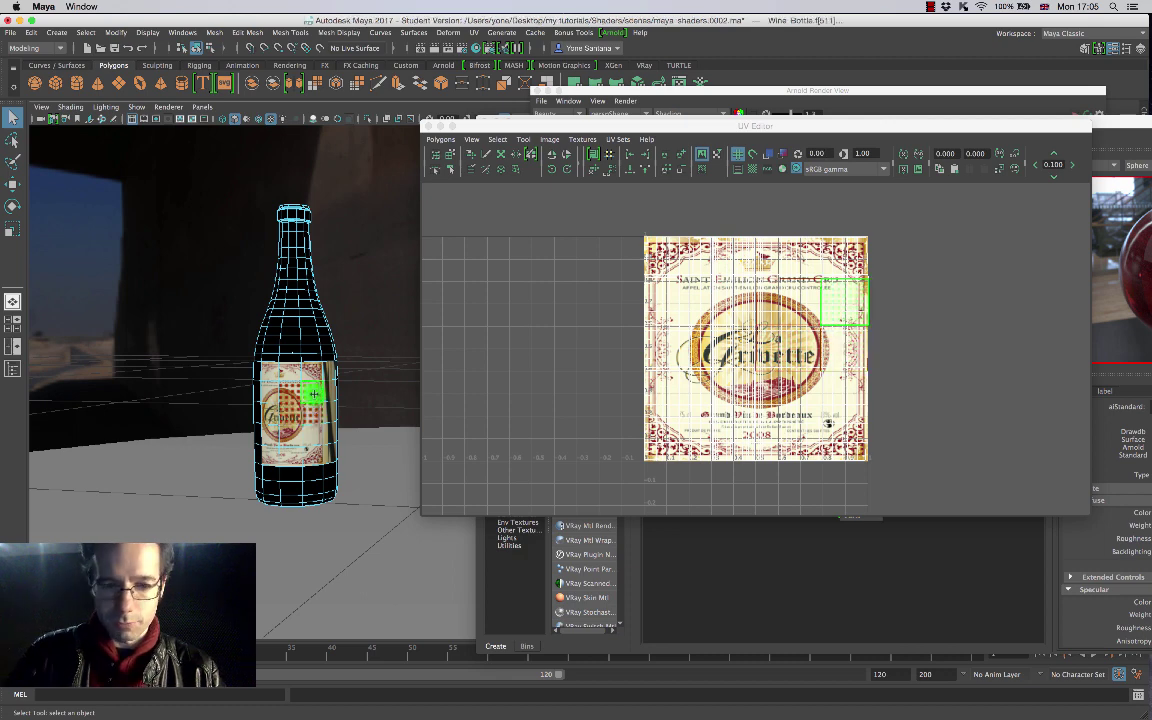
{"action": "left_click", "coordinate": [331, 452]}
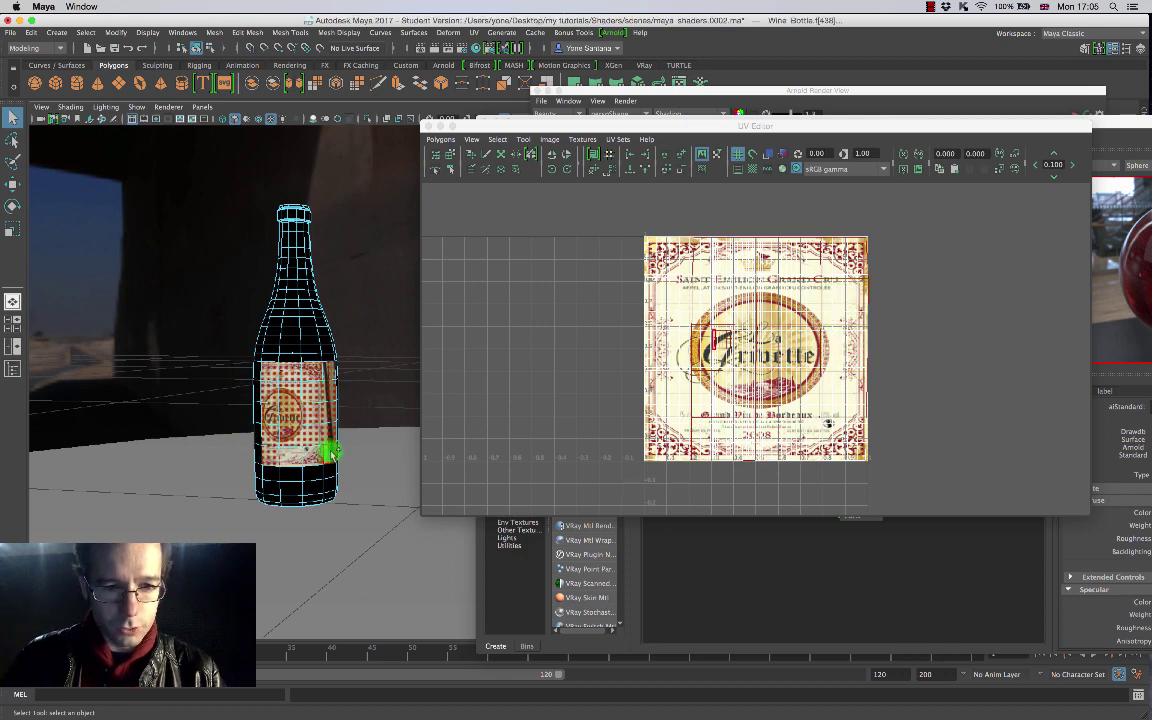
{"action": "mouse_move", "coordinate": [329, 463]}
{"action": "left_mouse_down", "text": "alt"}
{"action": "mouse_move", "coordinate": [303, 465]}
{"action": "mouse_move", "coordinate": [324, 461]}
{"action": "mouse_move", "coordinate": [309, 463]}
{"action": "mouse_move", "coordinate": [334, 442]}
{"action": "mouse_move", "coordinate": [309, 452]}
{"action": "left_mouse_up", "text": "alt"}
{"action": "right_click_drag", "start_coordinate": [309, 452], "coordinate": [443, 484], "text": "alt"}
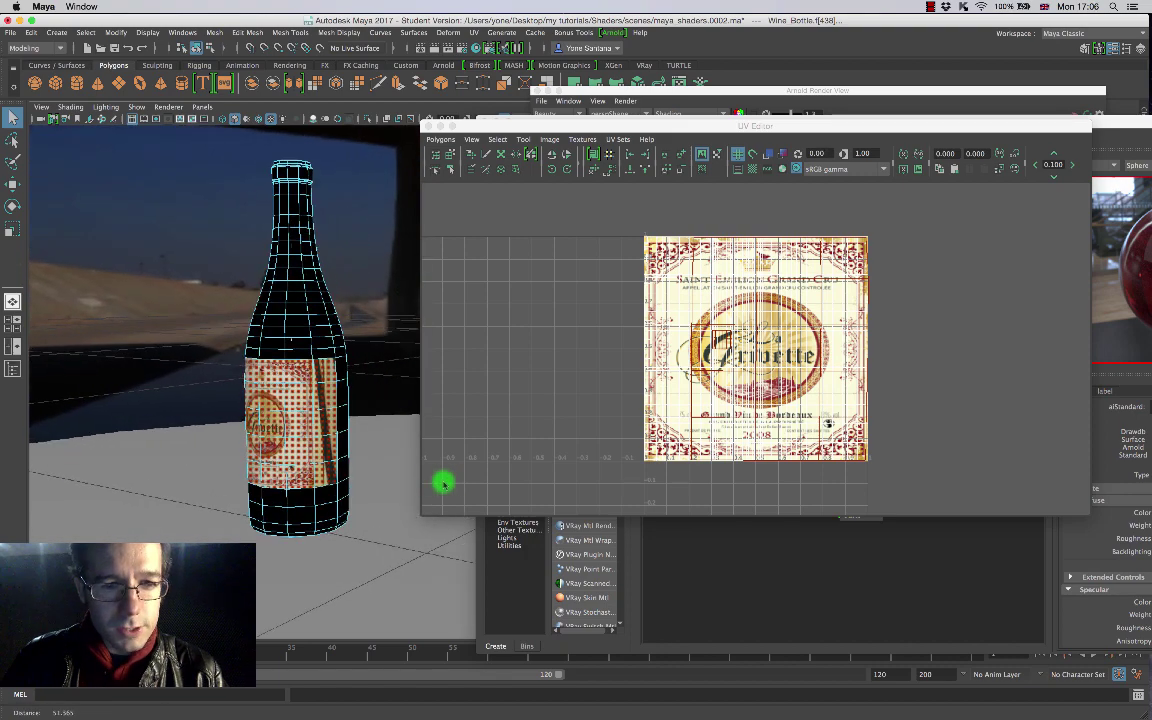
{"action": "left_click_drag", "start_coordinate": [443, 484], "coordinate": [318, 388], "text": "alt"}
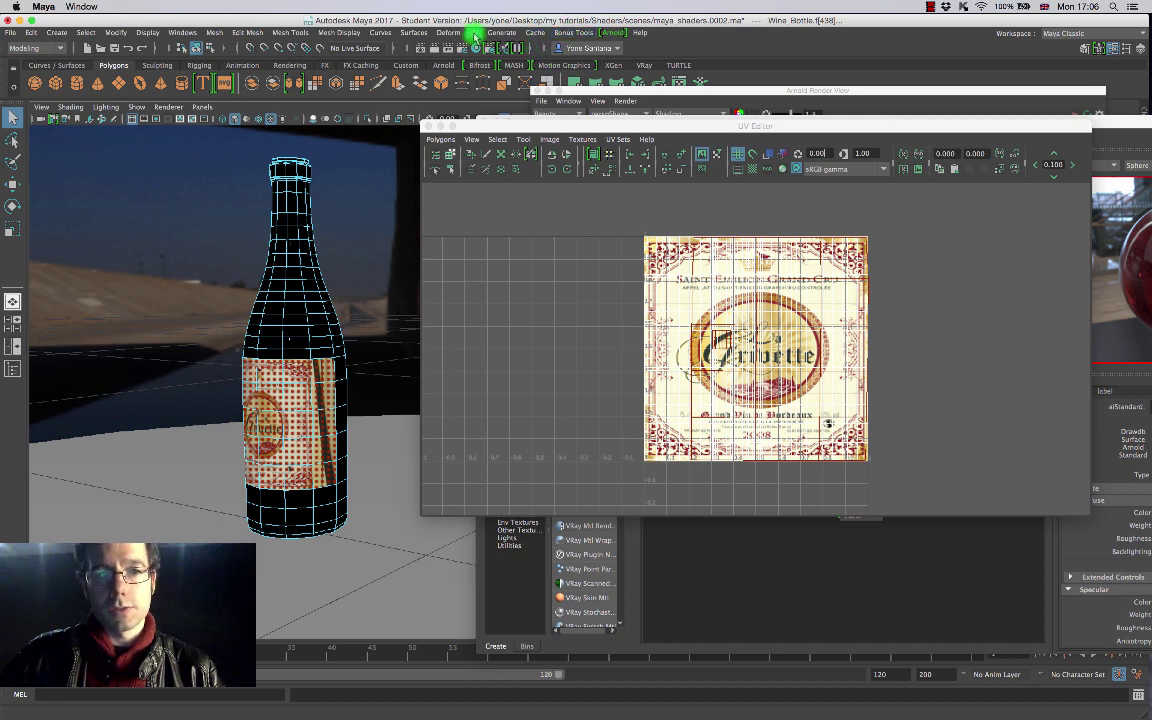
{"action": "left_click", "coordinate": [476, 33]}
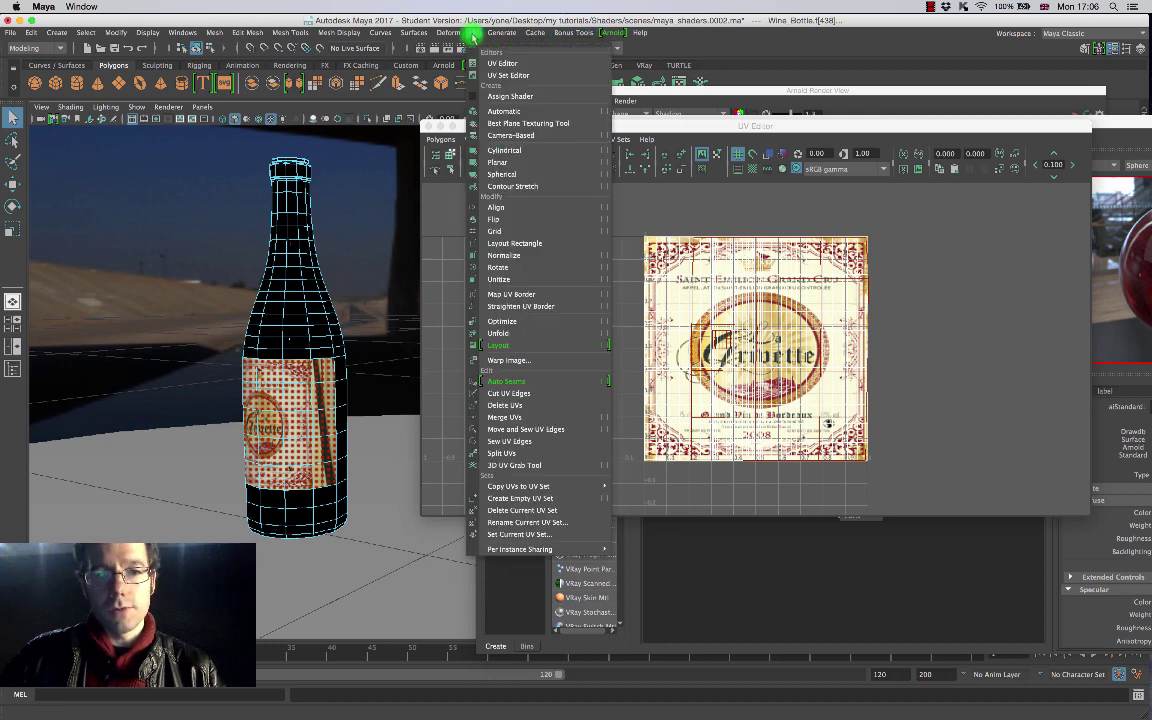
Step: Apply a planar UV projection to the label faces and rotate the shell upright
{"action": "left_click", "coordinate": [505, 162]}
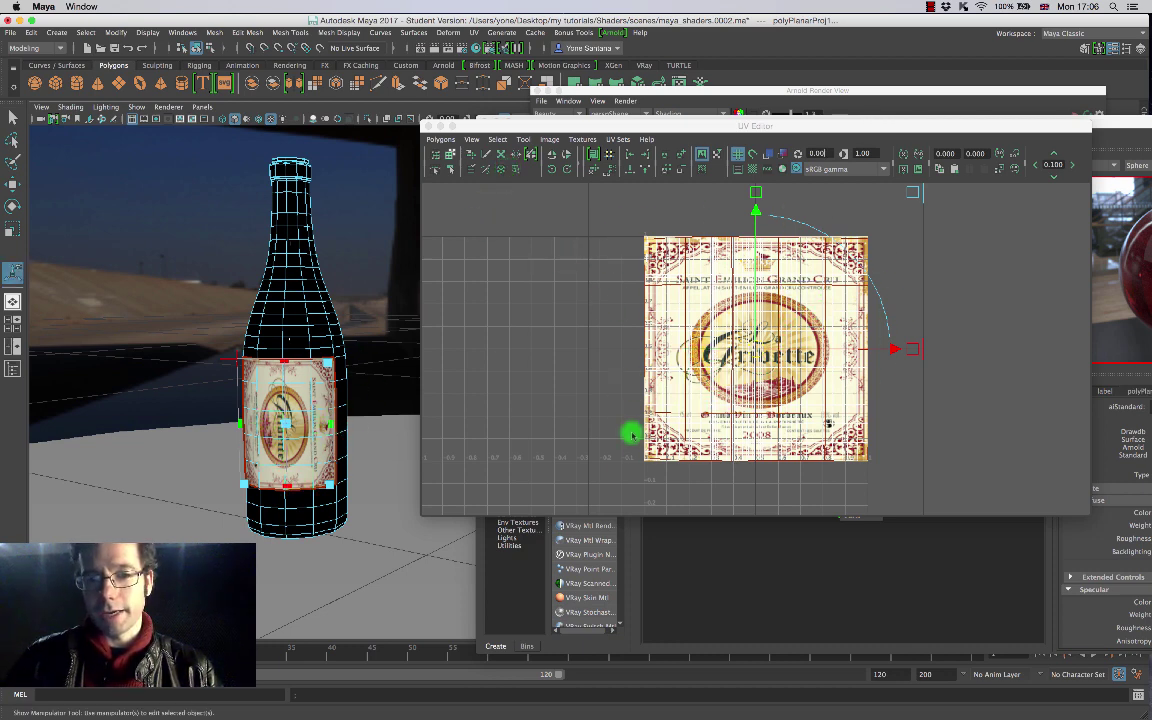
{"action": "left_click", "coordinate": [549, 170]}
{"action": "left_click", "coordinate": [550, 170]}
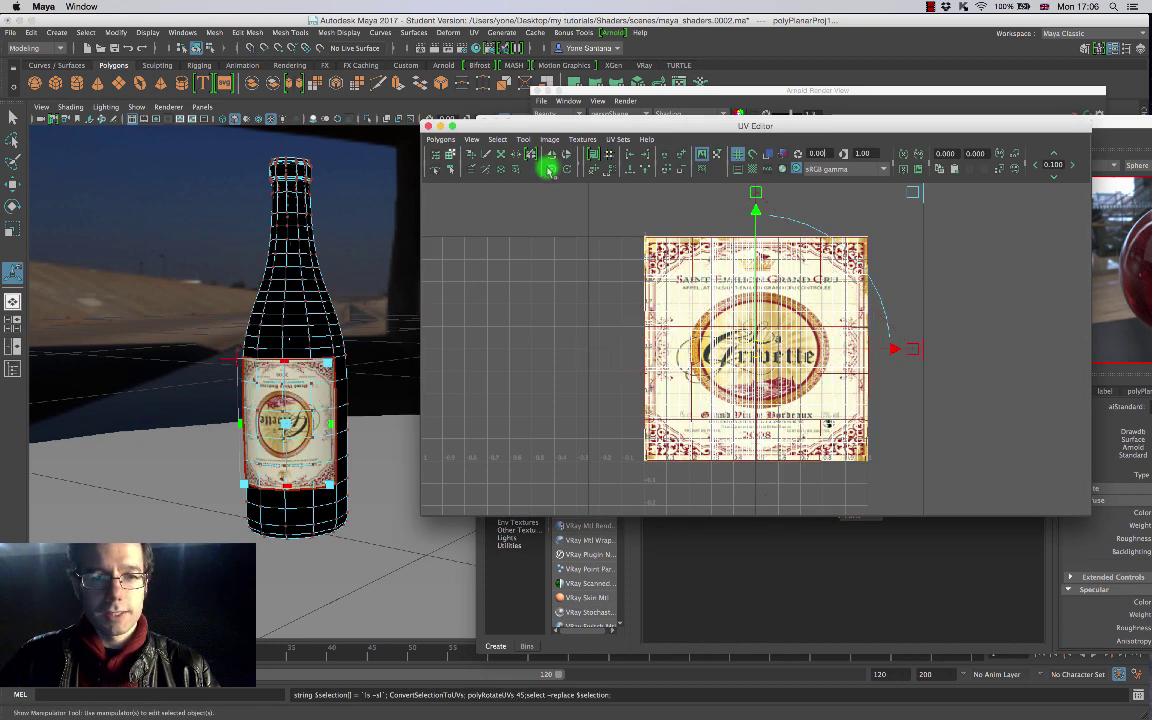
{"action": "left_click", "coordinate": [549, 170]}
{"action": "left_click", "coordinate": [549, 170]}
{"action": "left_click", "coordinate": [549, 170]}
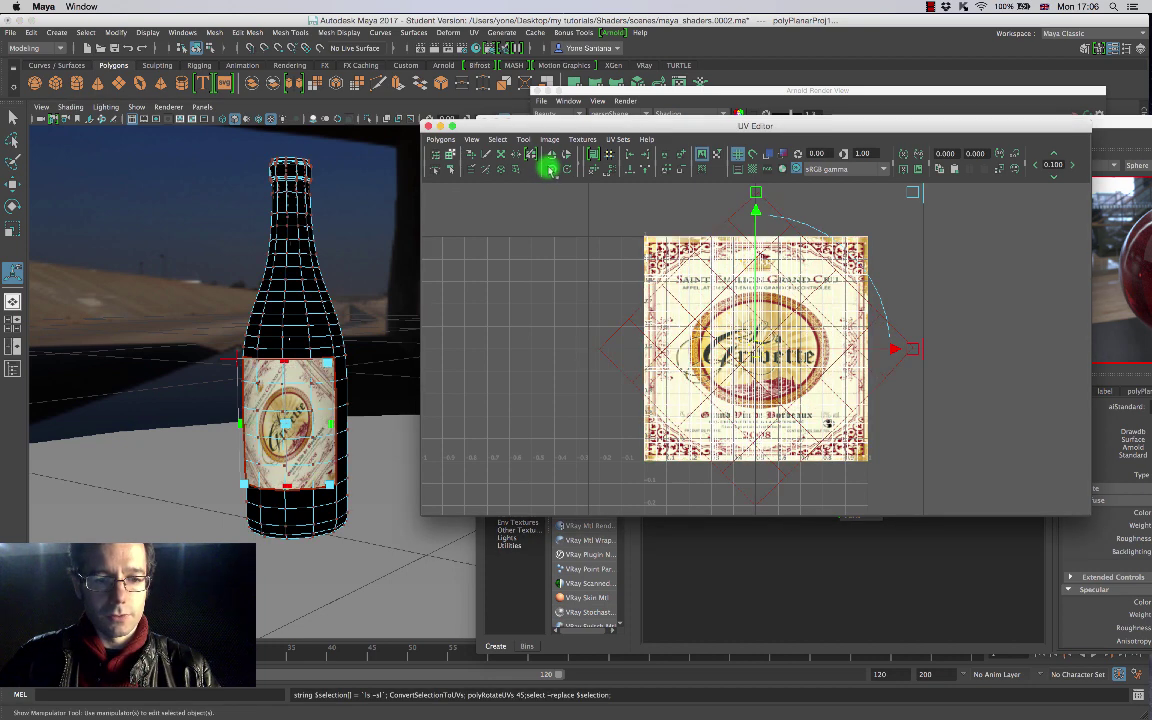
{"action": "left_click", "coordinate": [549, 170]}
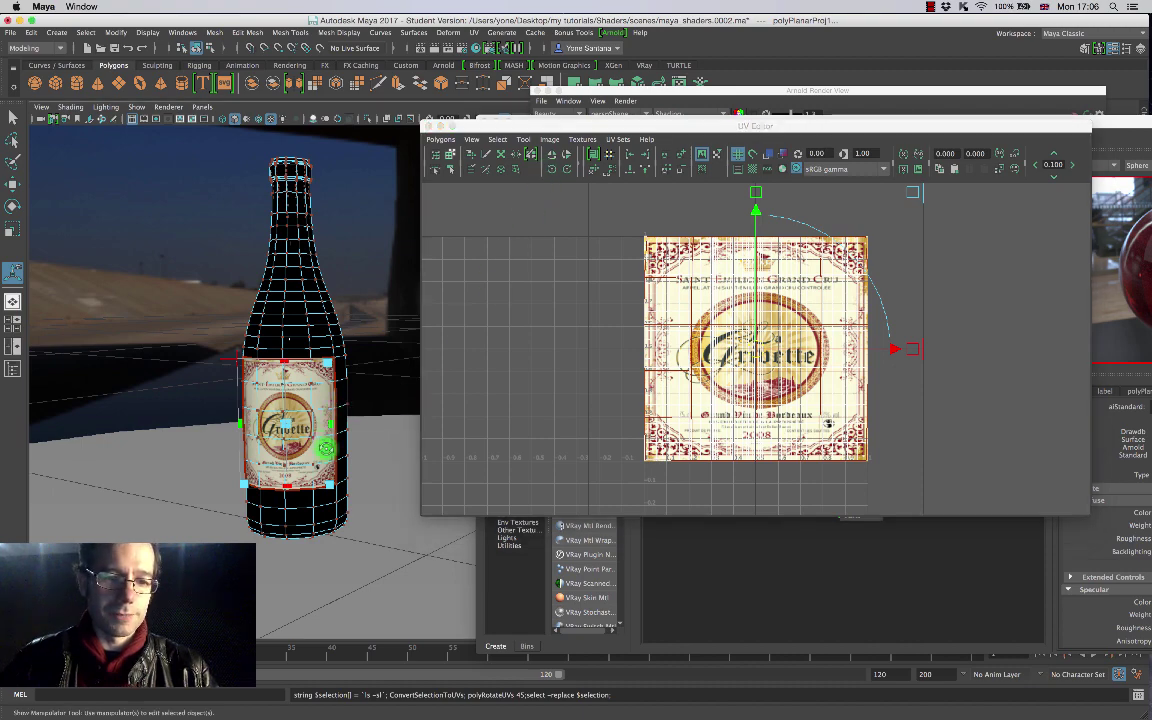
Step: Inspect the upright label, return to object mode and deselect the bottle
{"action": "left_click_drag", "start_coordinate": [327, 442], "coordinate": [424, 386], "text": "alt"}
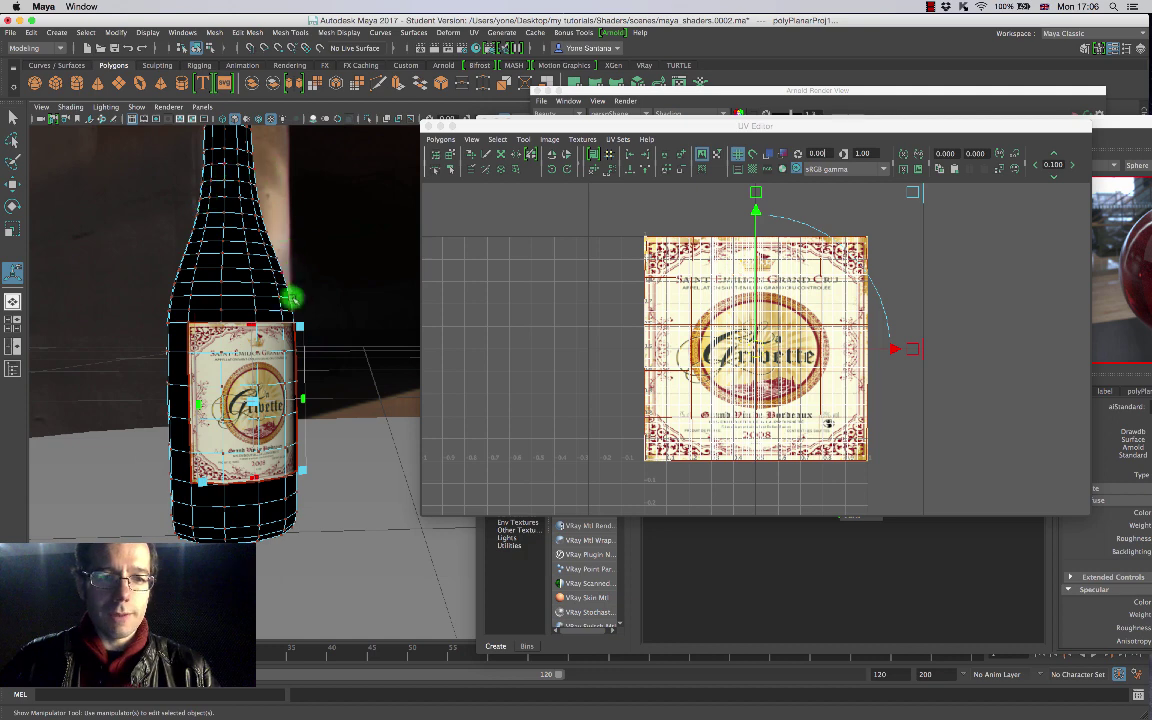
{"action": "right_click_drag", "start_coordinate": [237, 366], "coordinate": [329, 342]}
{"action": "key", "text": "q"}
{"action": "left_click", "coordinate": [333, 367]}
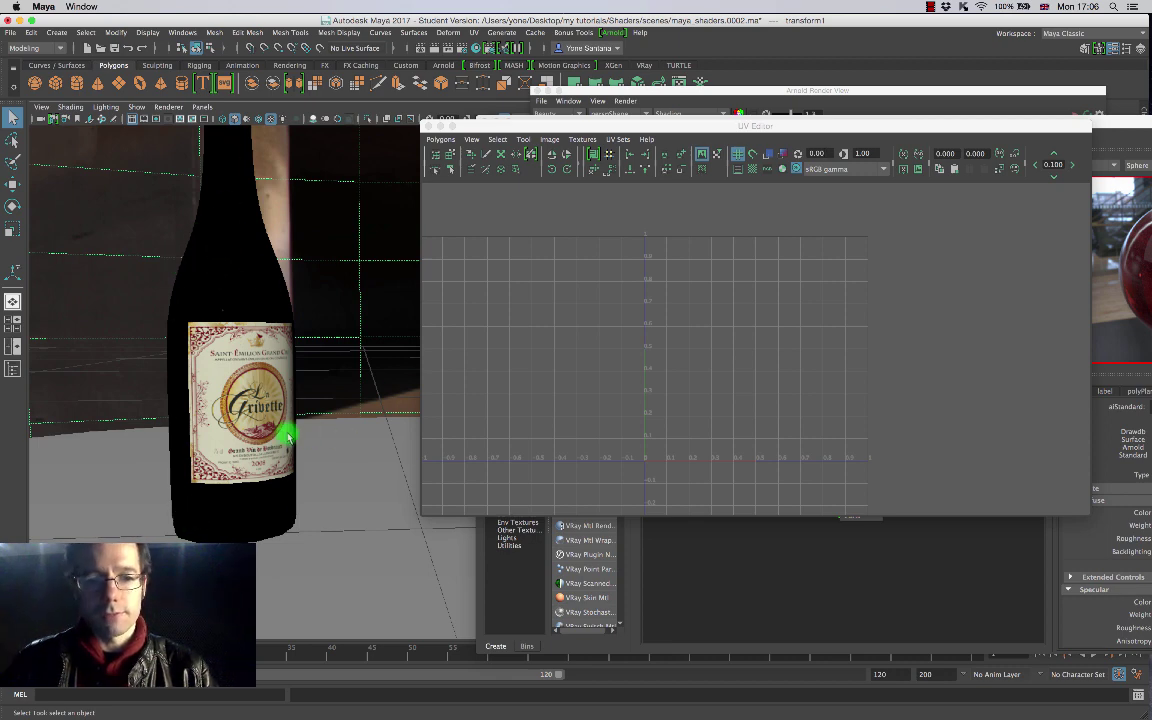
Step: Close the UV Editor and inspect the label material node in Hypershade
{"action": "left_click_drag", "start_coordinate": [287, 436], "coordinate": [245, 468], "text": "alt"}
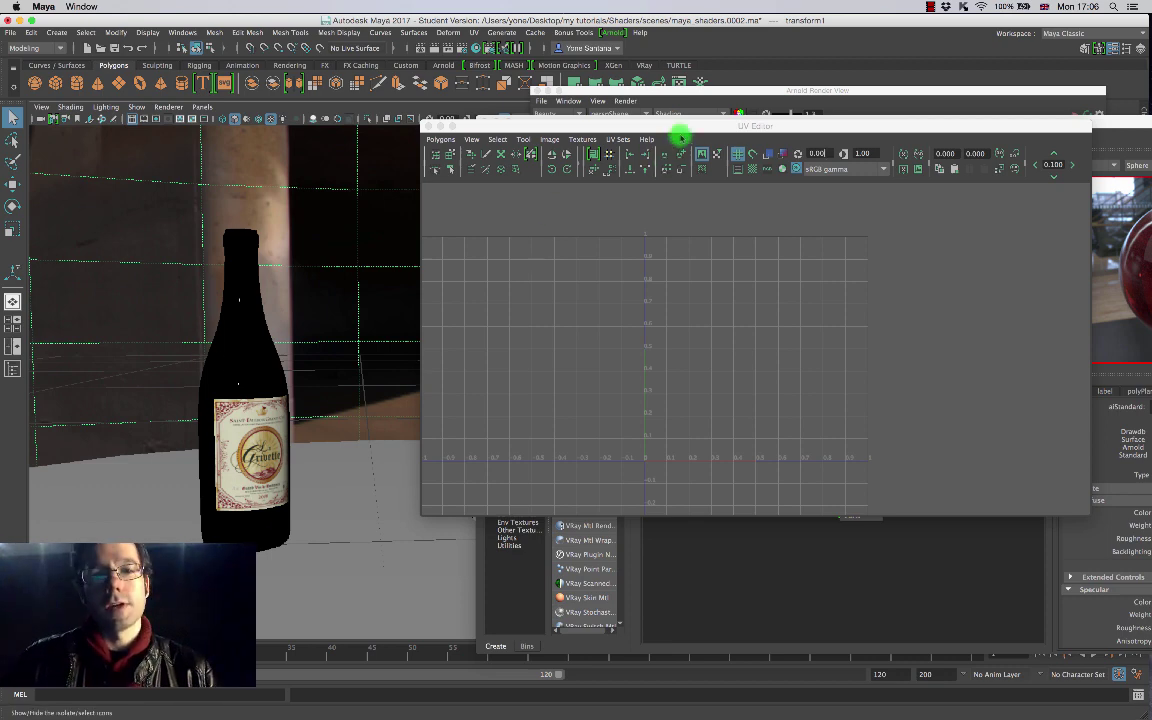
{"action": "left_click", "coordinate": [428, 126]}
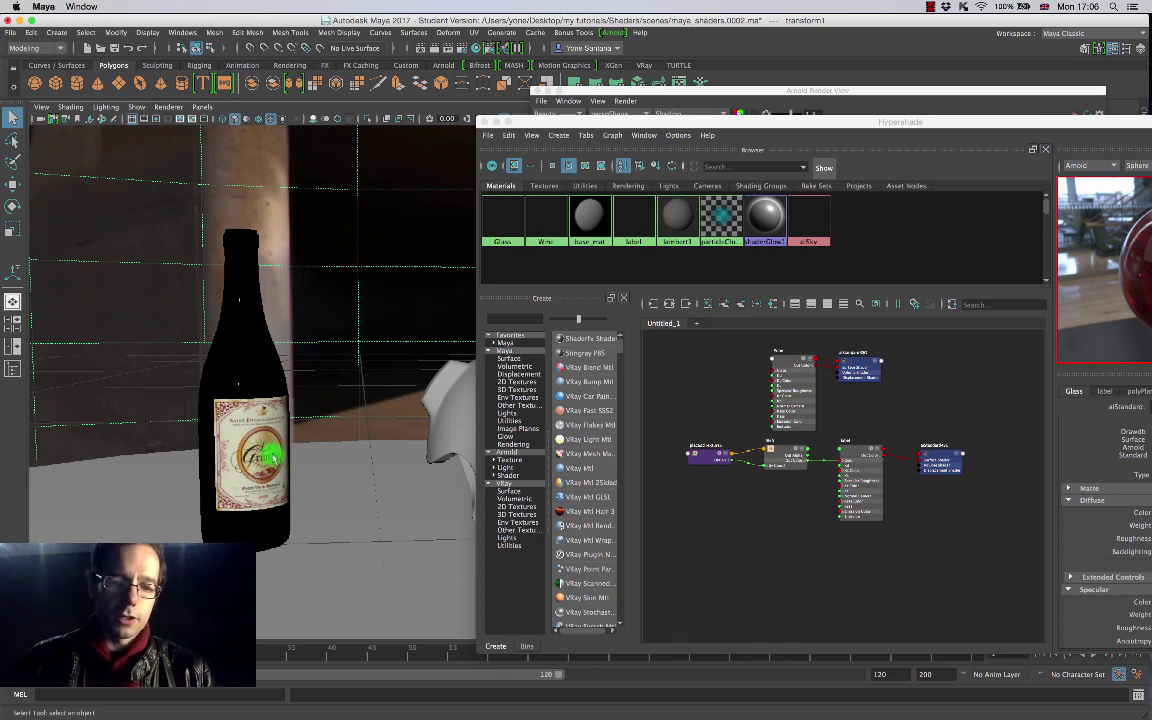
{"action": "left_click_drag", "start_coordinate": [295, 432], "coordinate": [393, 404], "text": "alt"}
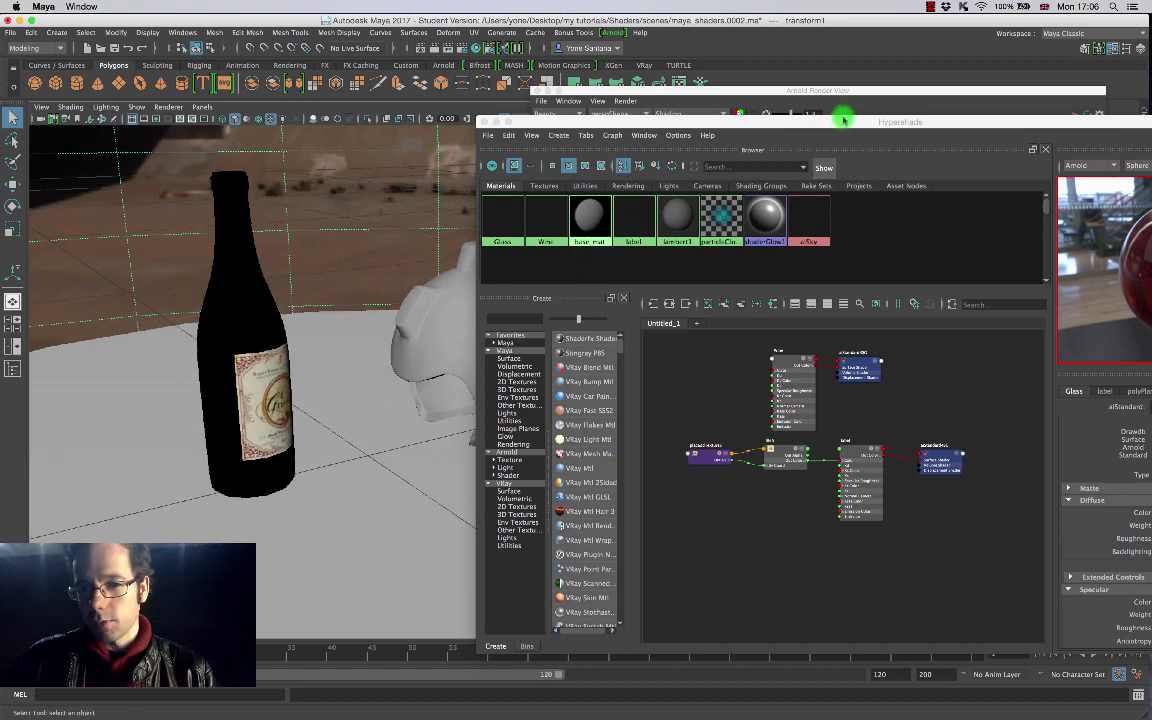
{"action": "left_click_drag", "start_coordinate": [843, 117], "coordinate": [498, 66]}
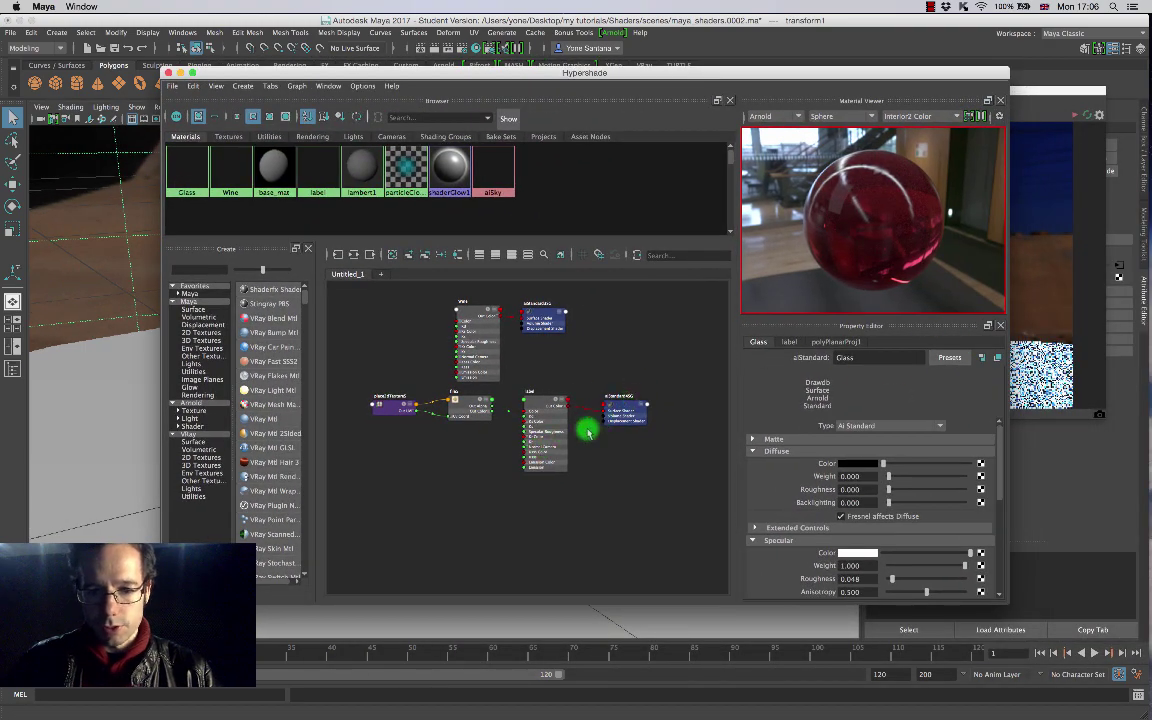
{"action": "left_click", "coordinate": [540, 404]}
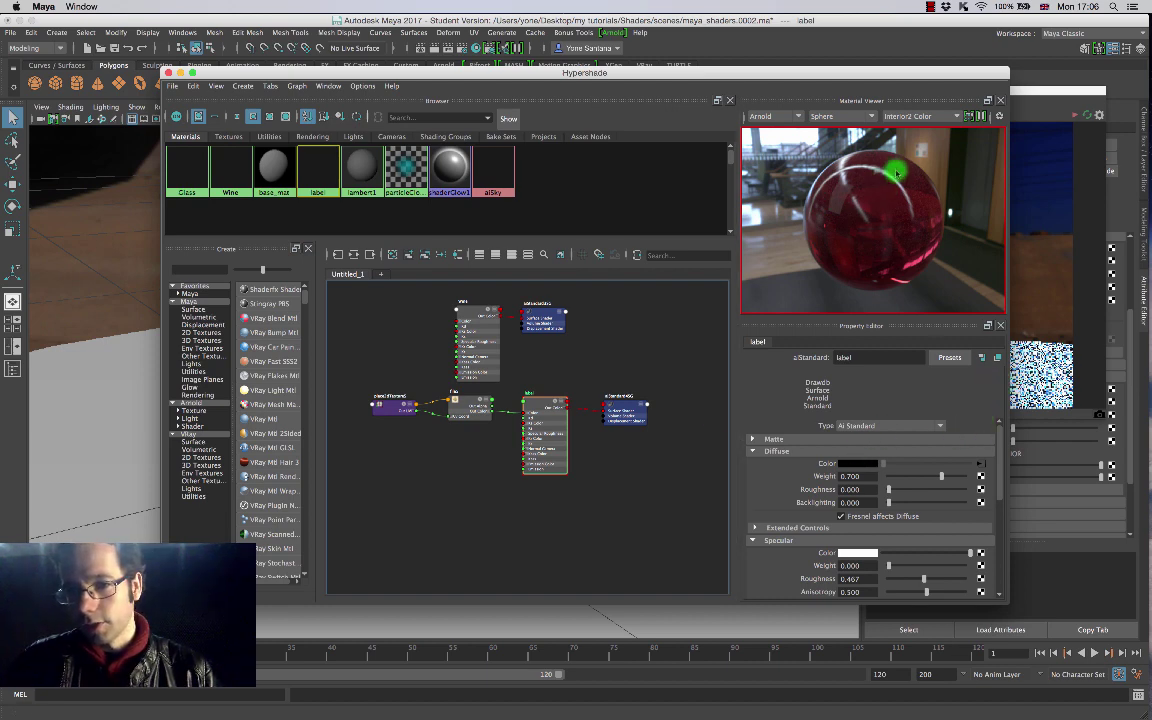
{"action": "left_click", "coordinate": [1003, 85]}
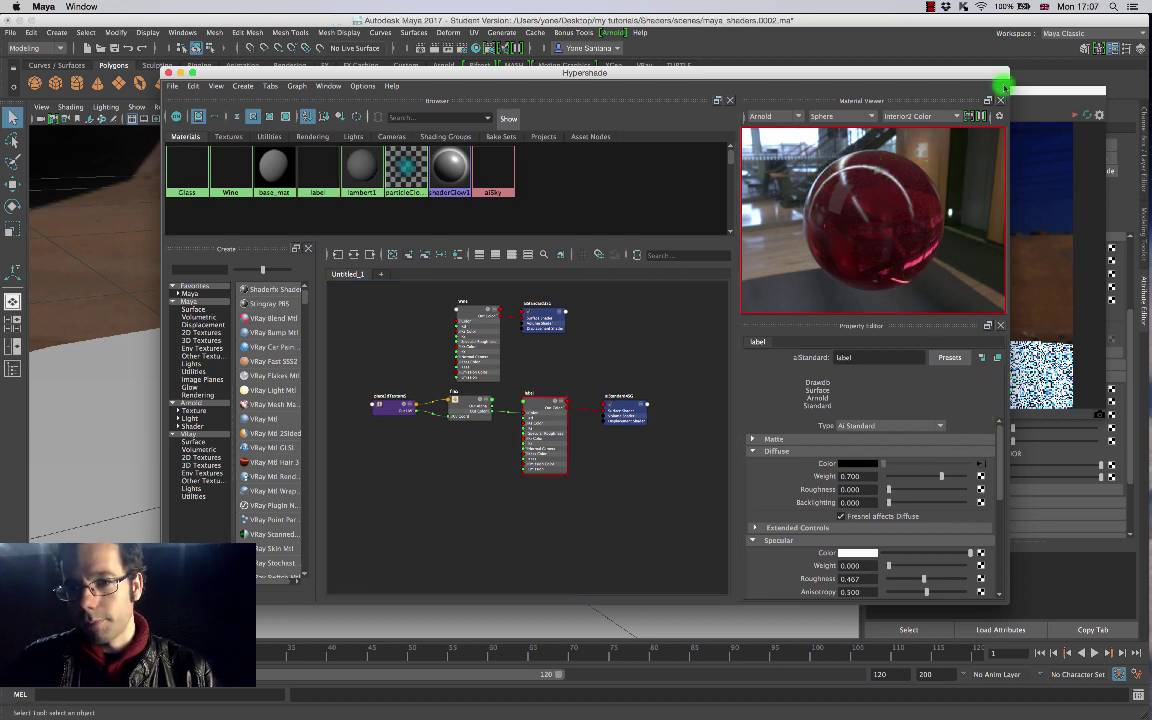
Step: Close Hypershade and the Arnold Render View, then reopen Hypershade
{"action": "left_click", "coordinate": [167, 74]}
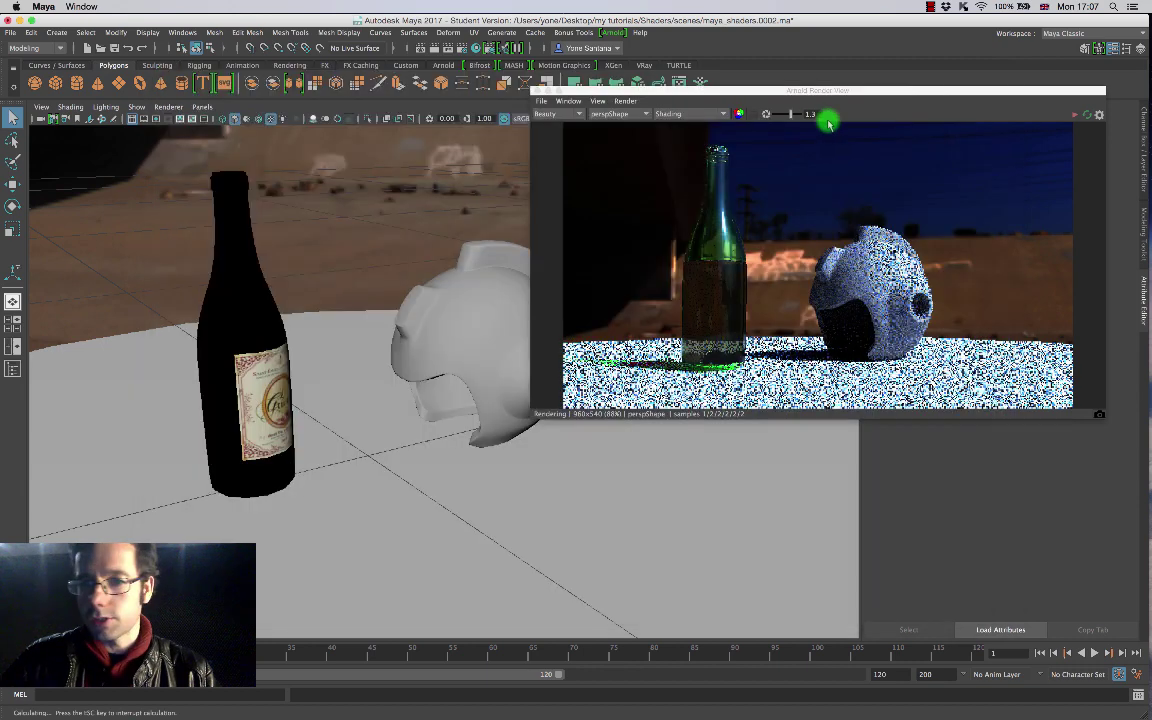
{"action": "left_click", "coordinate": [537, 91]}
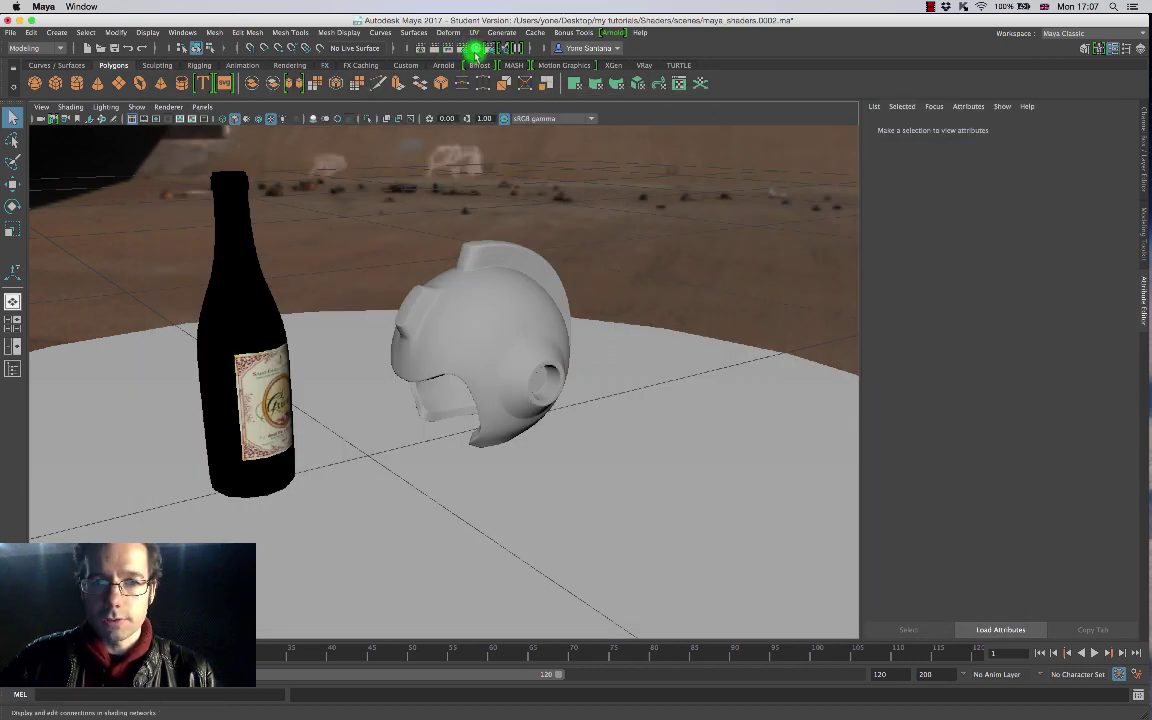
{"action": "left_click", "coordinate": [476, 50]}
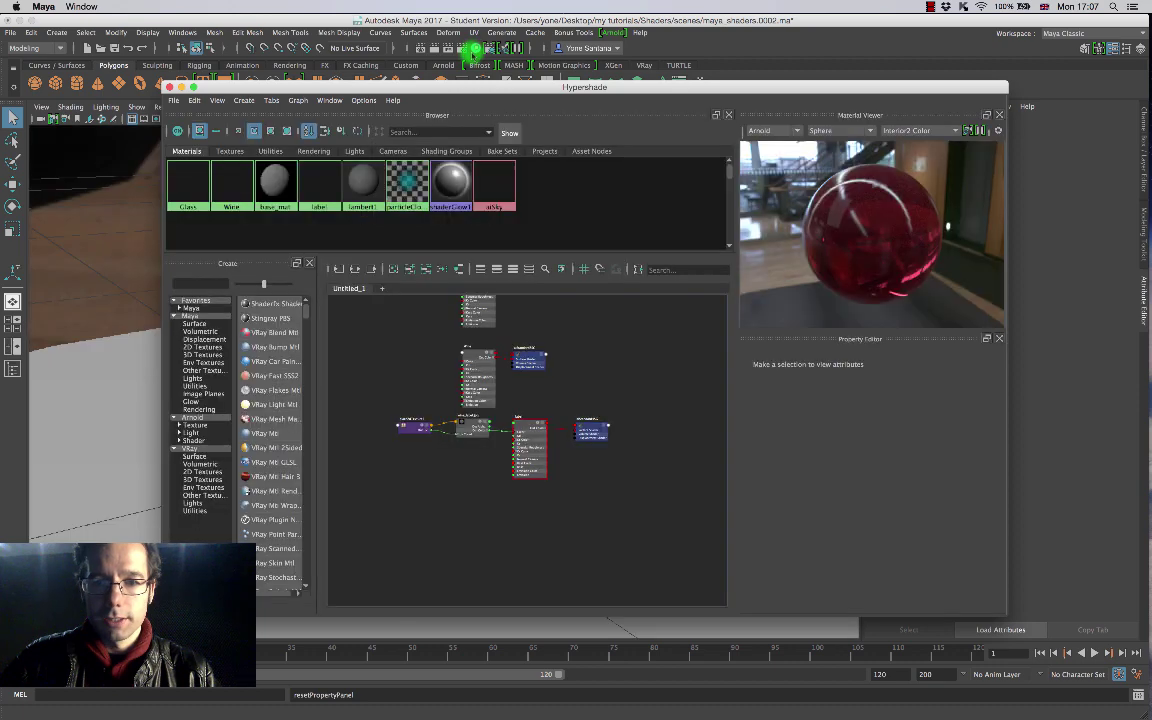
Step: Preview the material on a flat plane and select the label material node
{"action": "left_click", "coordinate": [866, 130]}
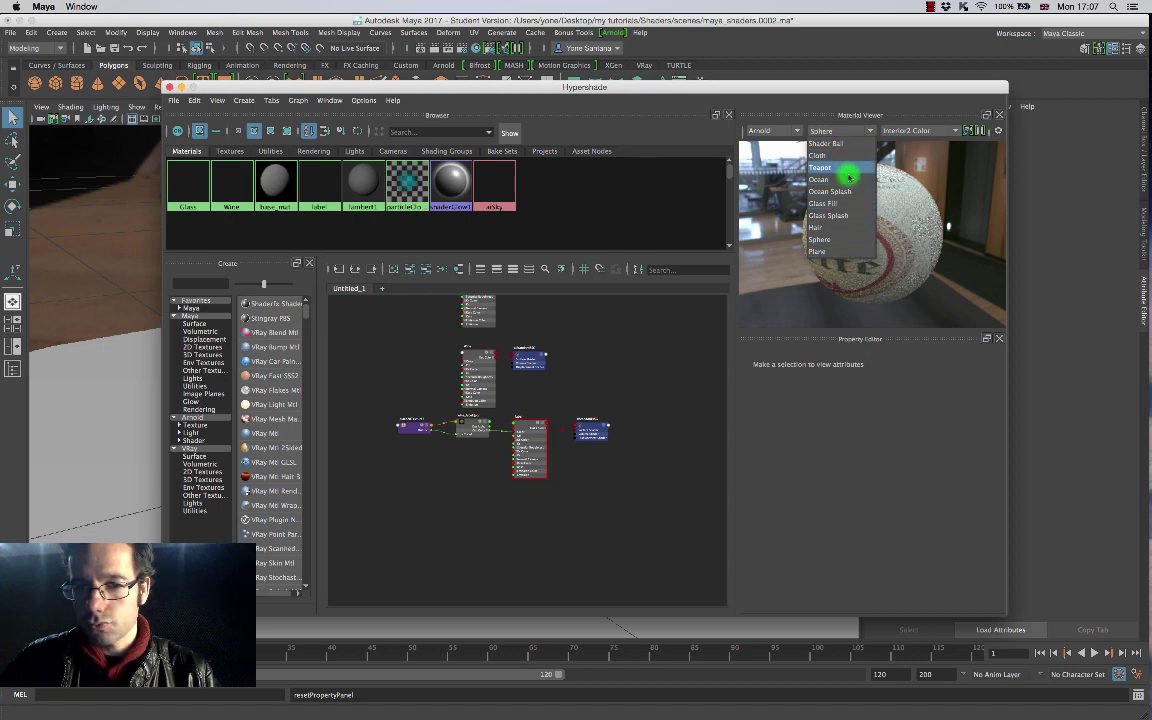
{"action": "left_click", "coordinate": [838, 253]}
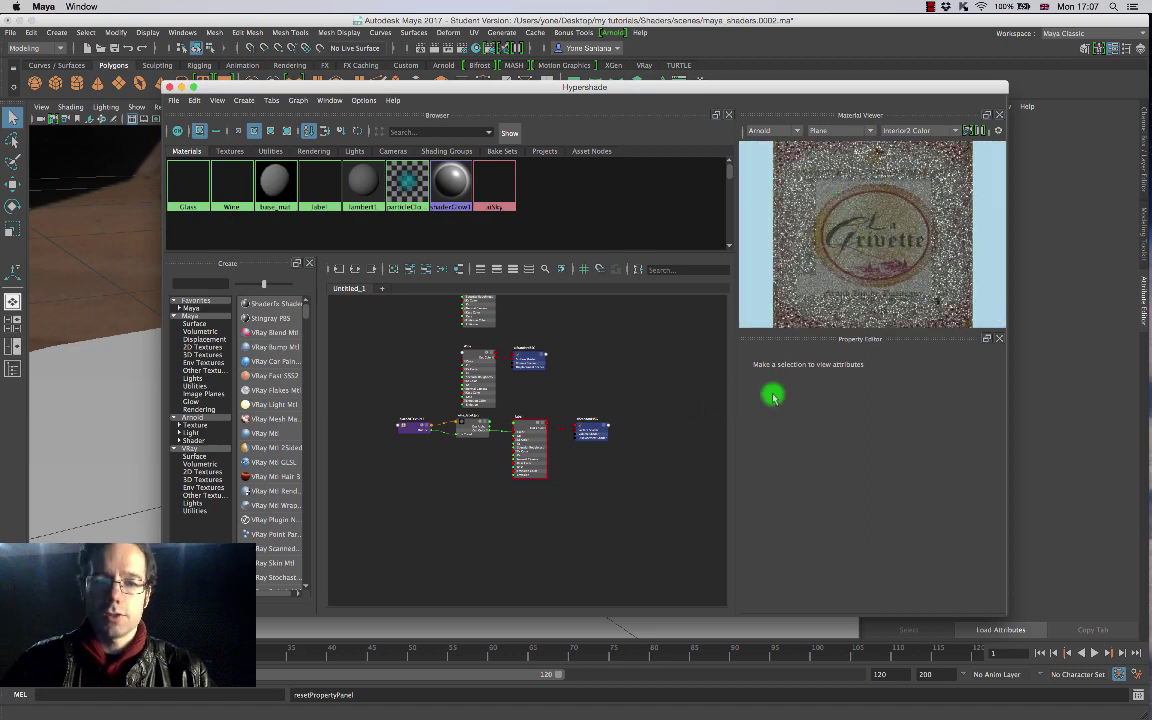
{"action": "middle_click_drag", "start_coordinate": [586, 458], "coordinate": [562, 407], "text": "alt"}
{"action": "scroll", "coordinate": [669, 442], "scroll_direction": "up", "scroll_amount": 4}
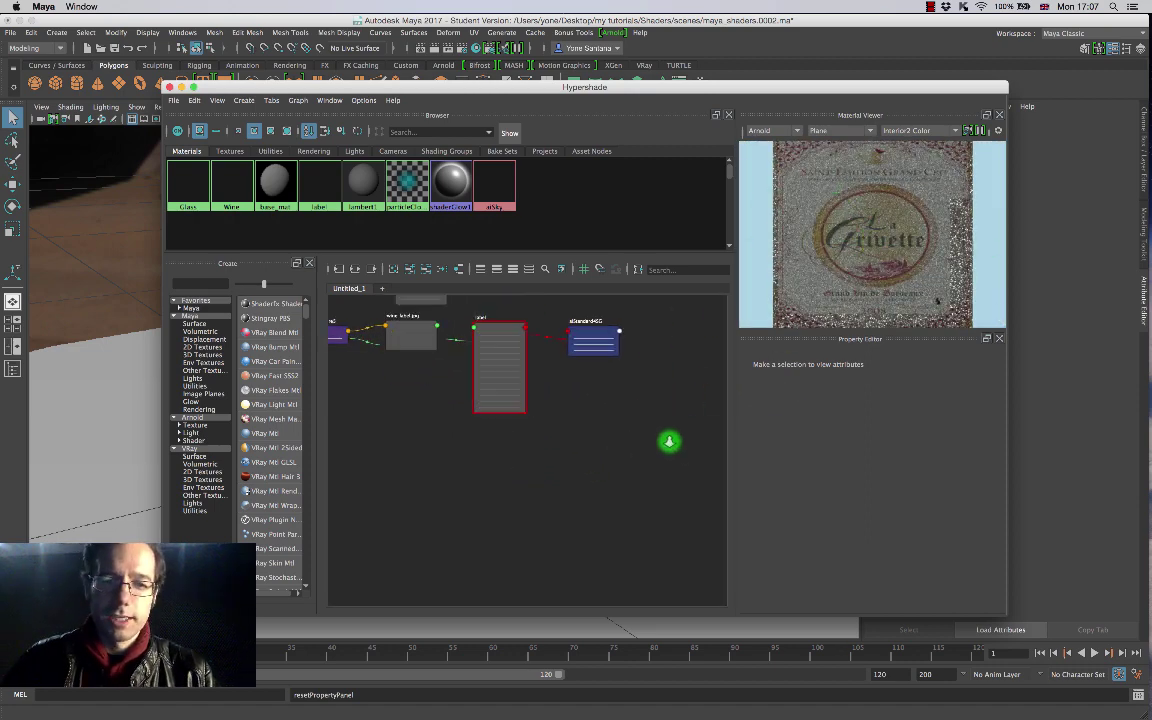
{"action": "left_click", "coordinate": [513, 363]}
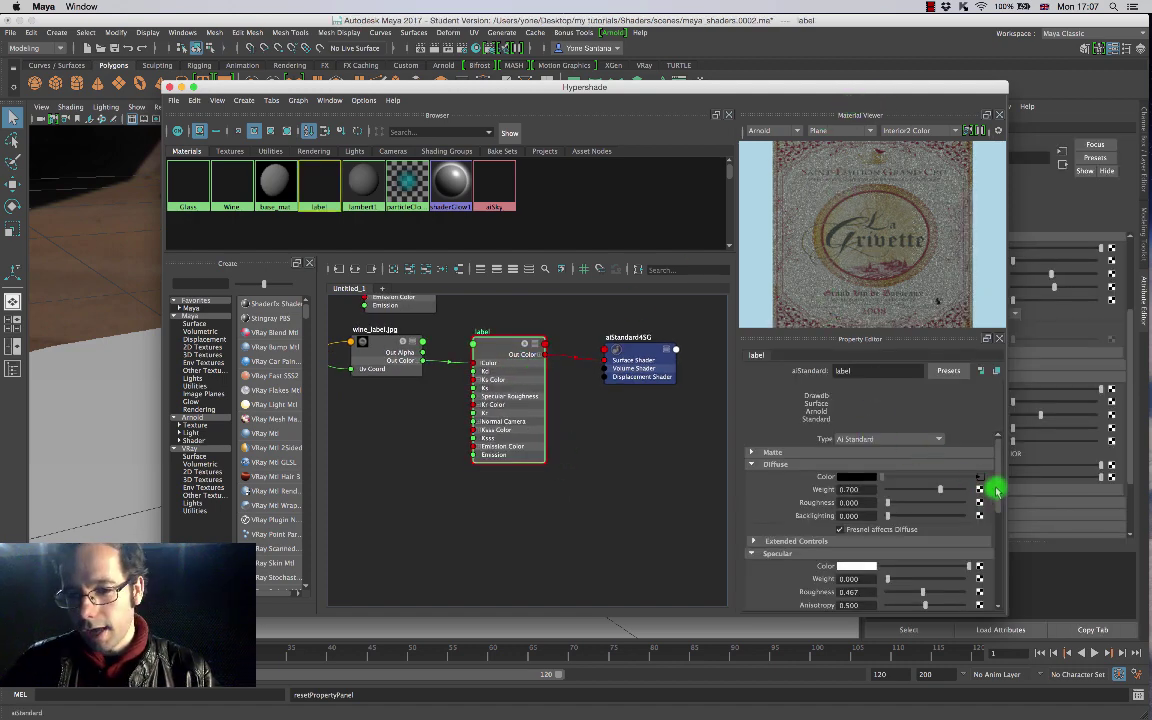
{"action": "scroll", "coordinate": [995, 486], "scroll_direction": "down", "scroll_amount": 1}
Step: Set label diffuse weight 0.824, specular weight 0.096 and specular roughness 0.872
{"action": "left_click_drag", "start_coordinate": [940, 483], "coordinate": [1002, 474]}
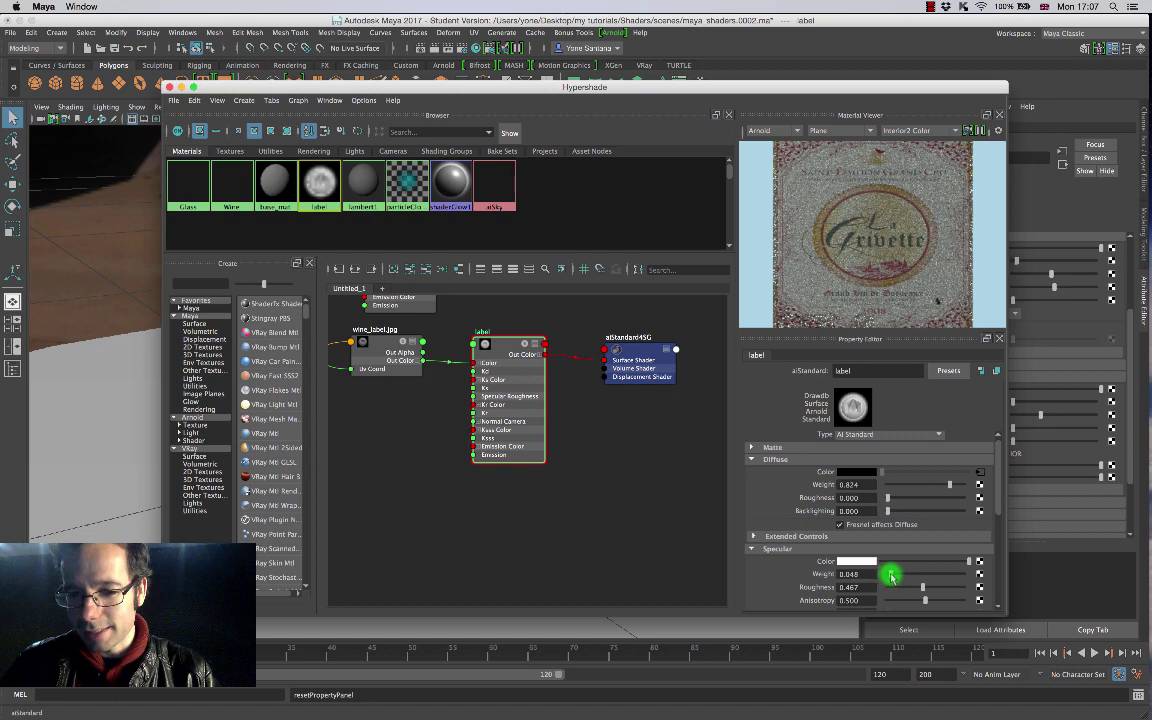
{"action": "left_click_drag", "start_coordinate": [892, 576], "coordinate": [893, 576]}
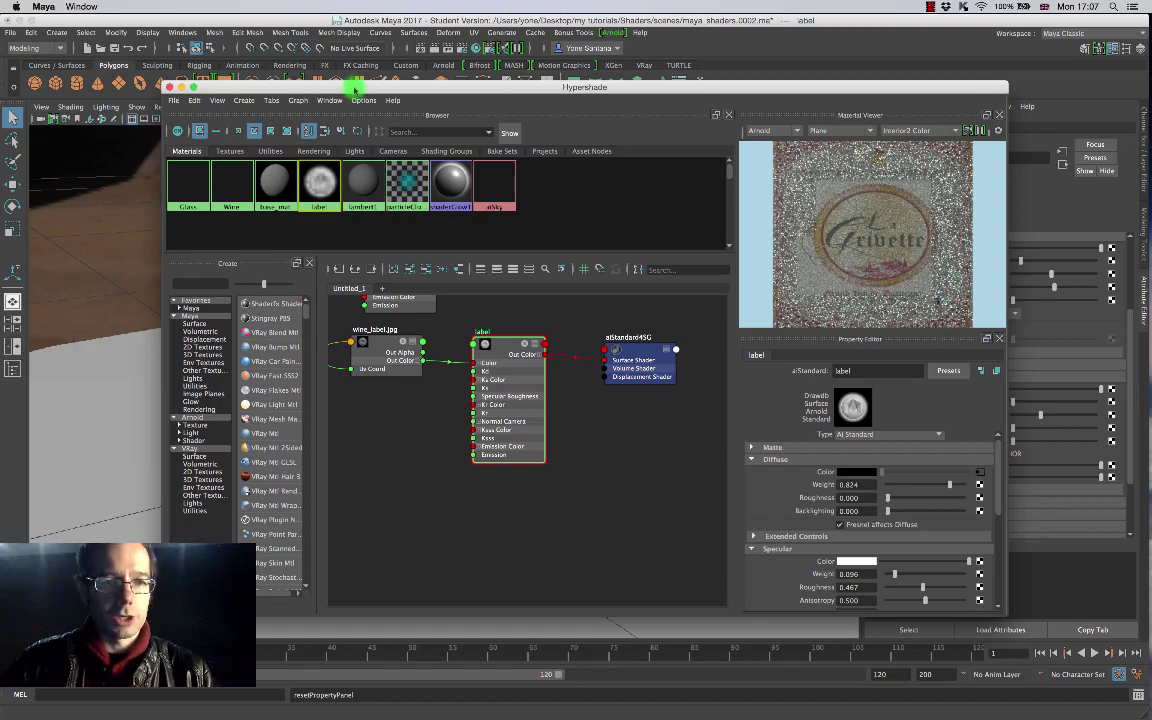
{"action": "left_click_drag", "start_coordinate": [352, 88], "coordinate": [418, 80]}
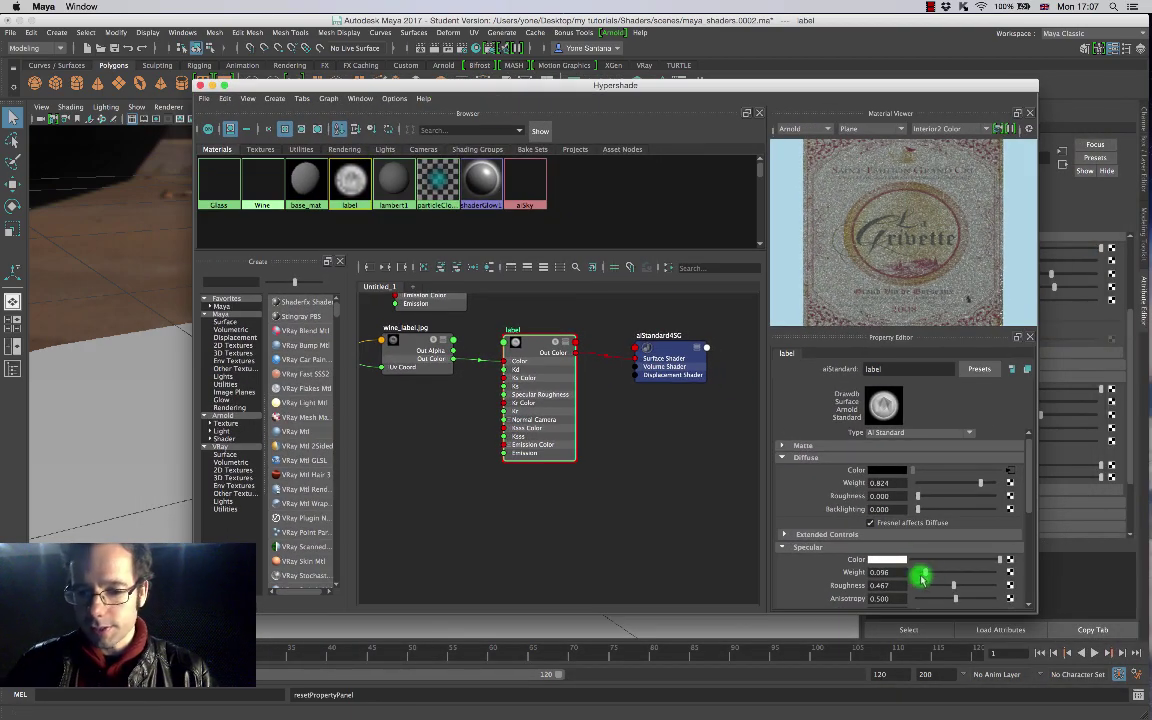
{"action": "left_click_drag", "start_coordinate": [945, 588], "coordinate": [982, 589]}
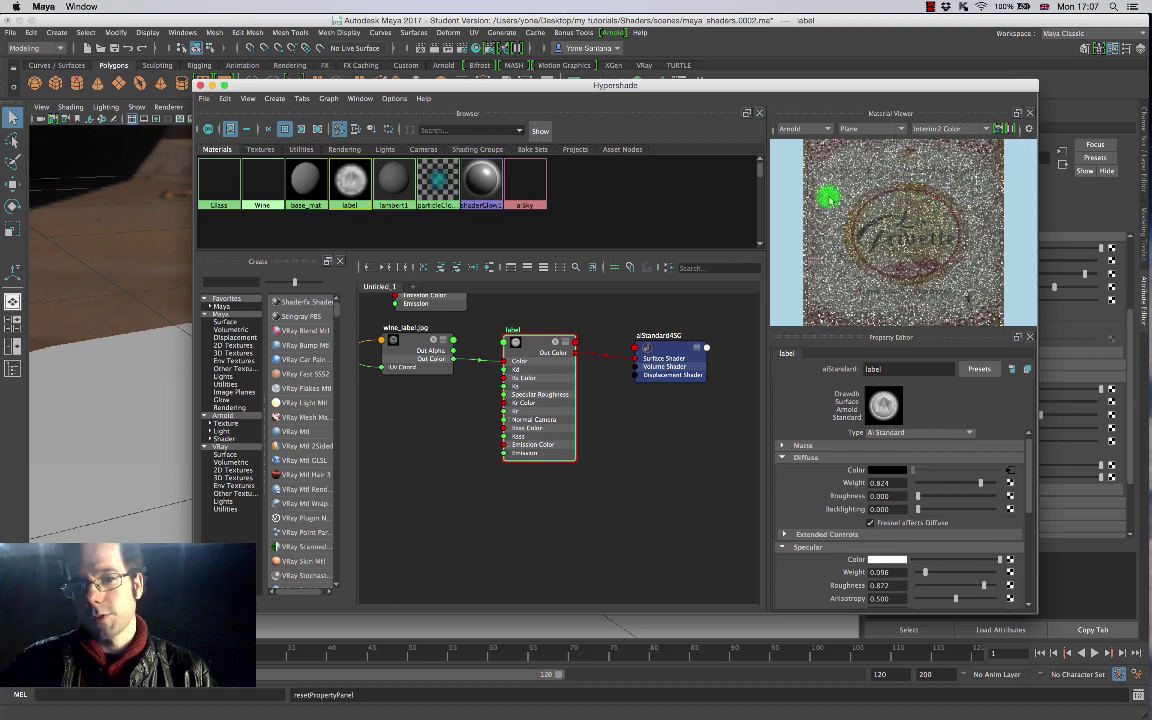
{"action": "scroll", "coordinate": [1029, 463], "scroll_direction": "down", "scroll_amount": 3}
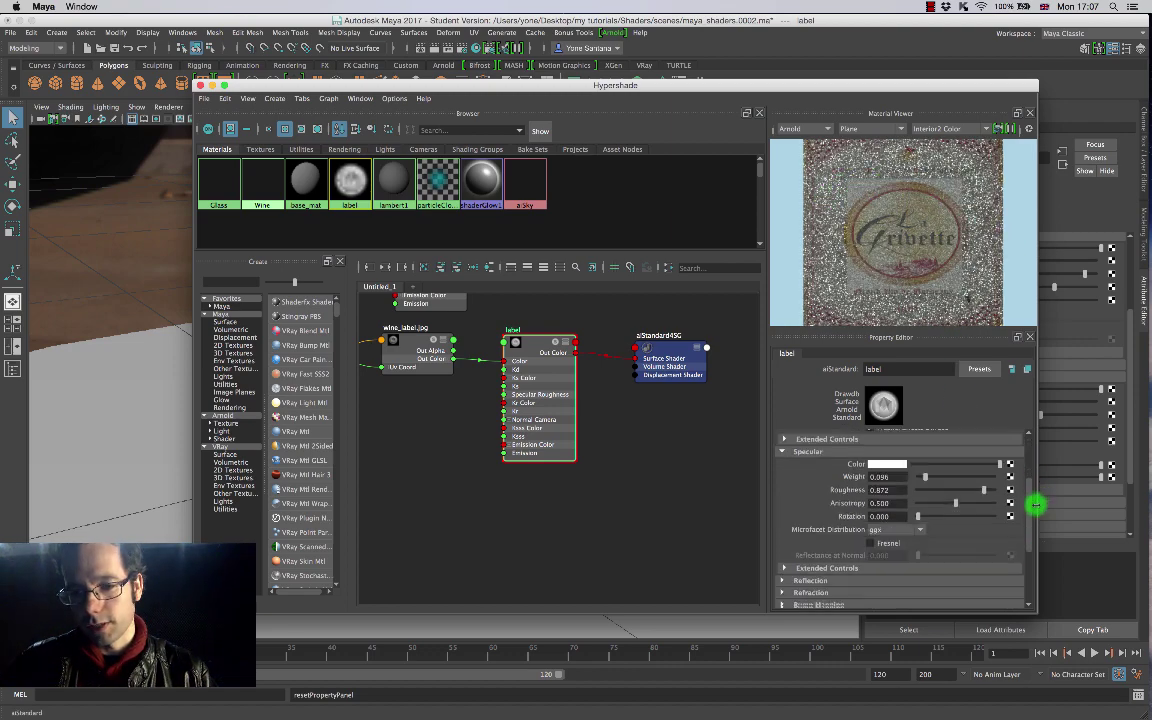
{"action": "left_click_drag", "start_coordinate": [604, 85], "coordinate": [896, 95]}
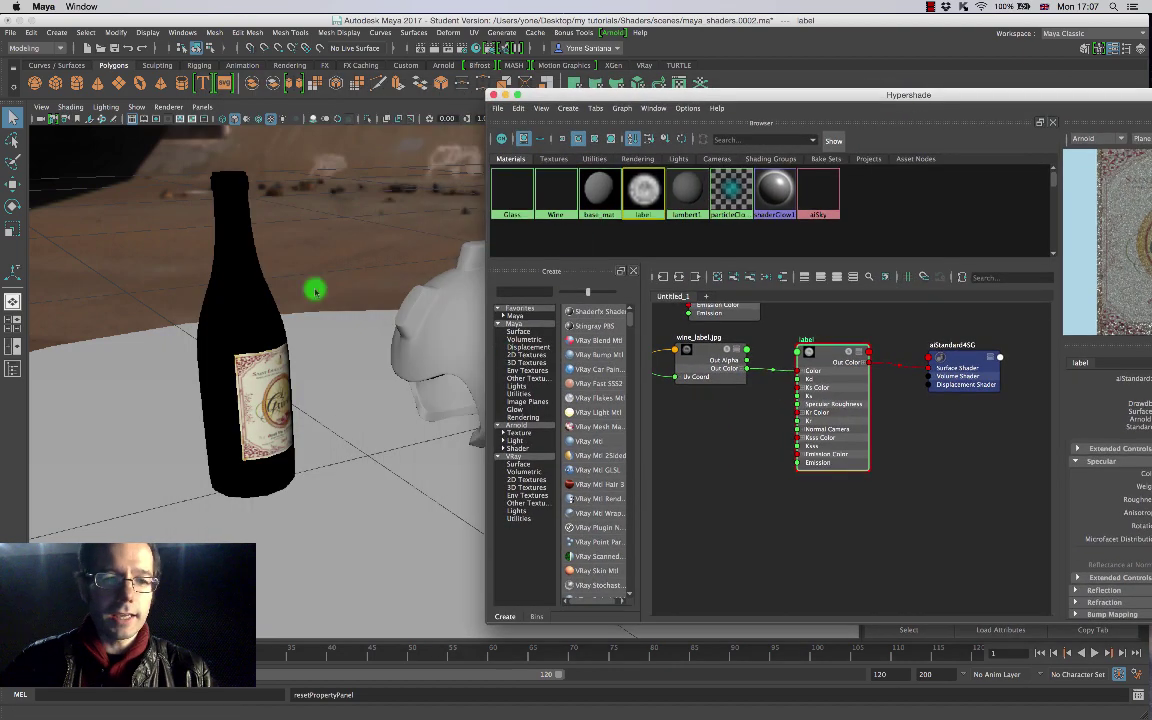
Step: Close Hypershade, render the bottle and helmet scene in Arnold, and select the bottle
{"action": "left_click", "coordinate": [493, 95]}
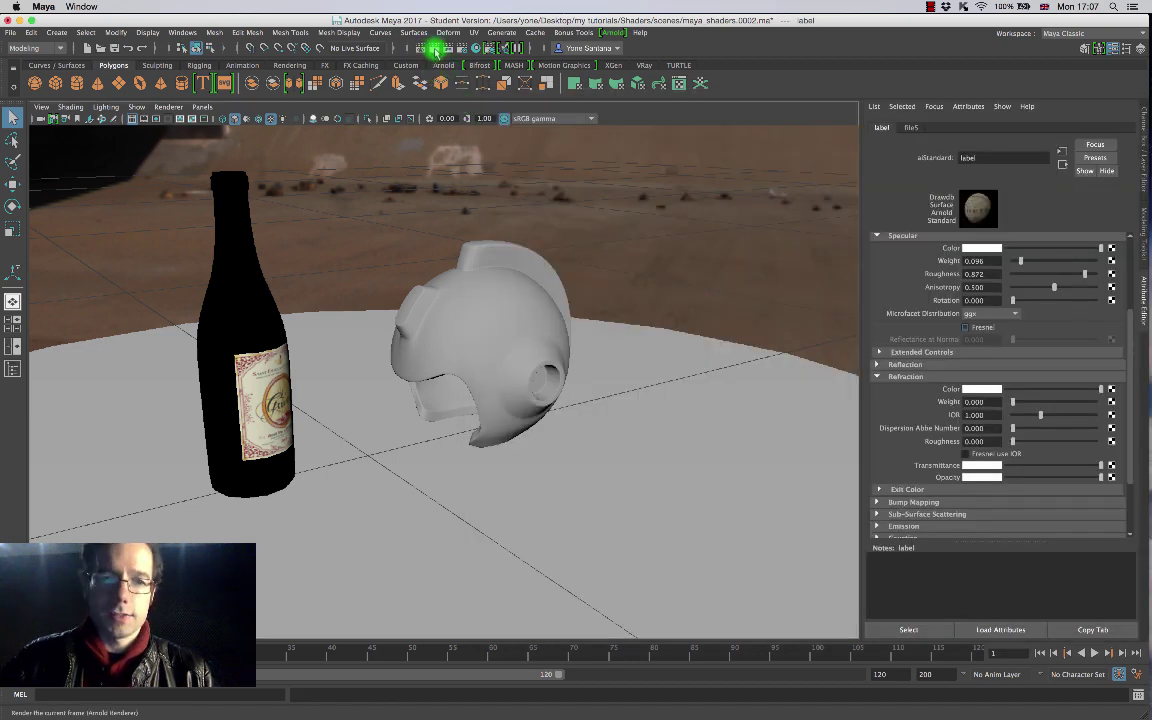
{"action": "left_click", "coordinate": [434, 49]}
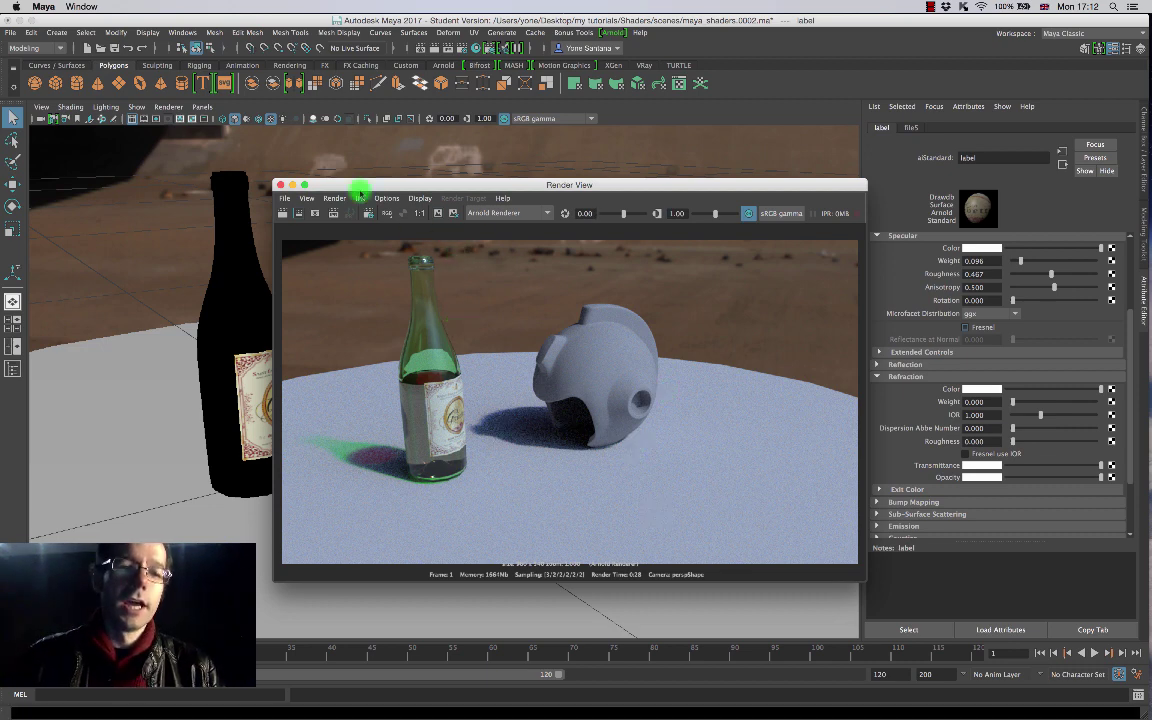
{"action": "left_click_drag", "start_coordinate": [398, 185], "coordinate": [495, 168]}
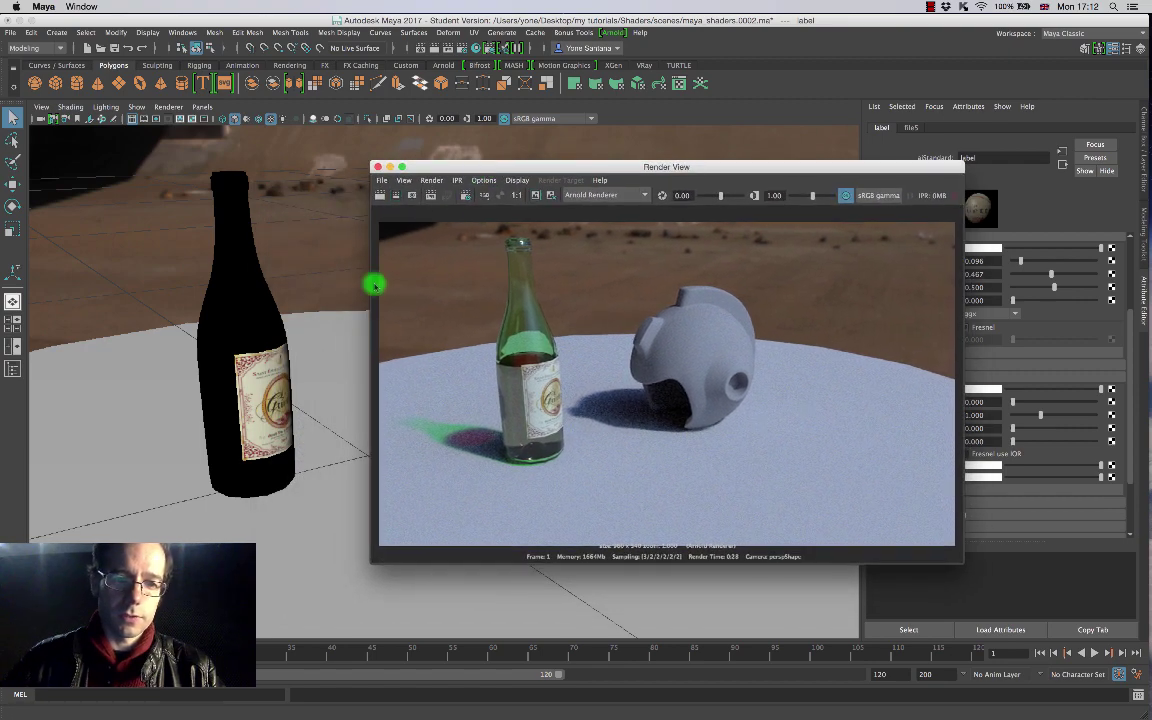
{"action": "left_click", "coordinate": [266, 380]}
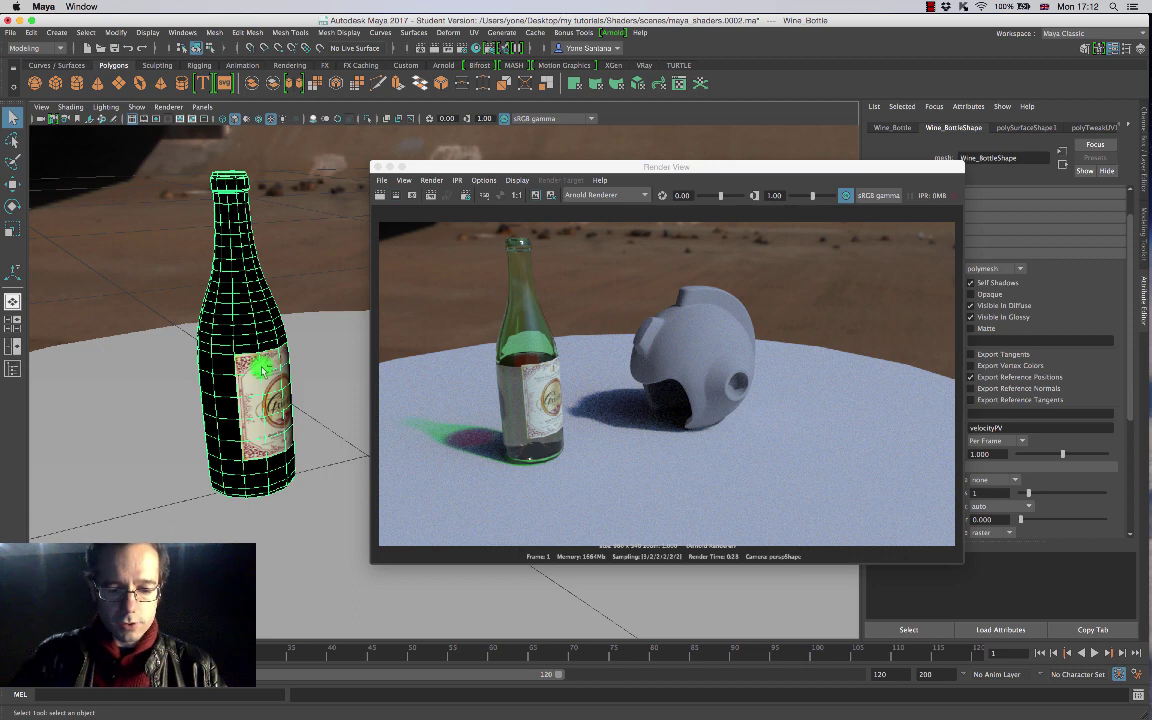
Step: Hide the wine bottle and its liquid, re-render the helmet alone, then select the helmet
{"action": "key", "text": "ctrl+h"}
{"action": "left_click", "coordinate": [257, 366]}
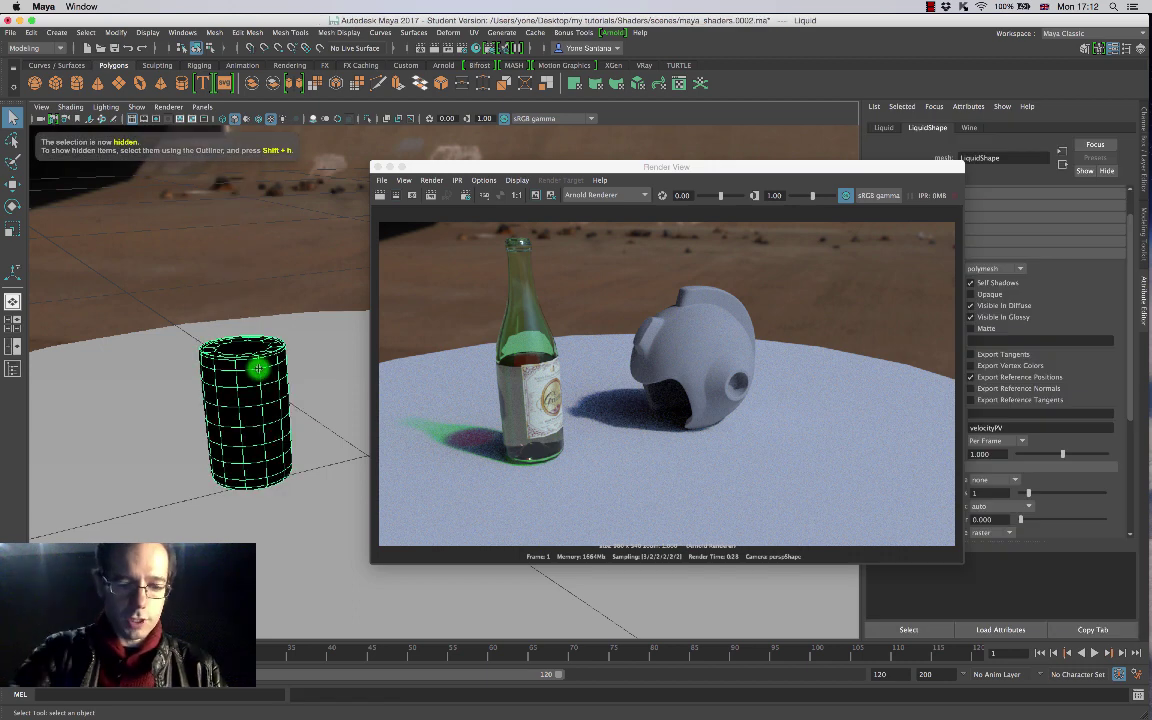
{"action": "key", "text": "ctrl+h"}
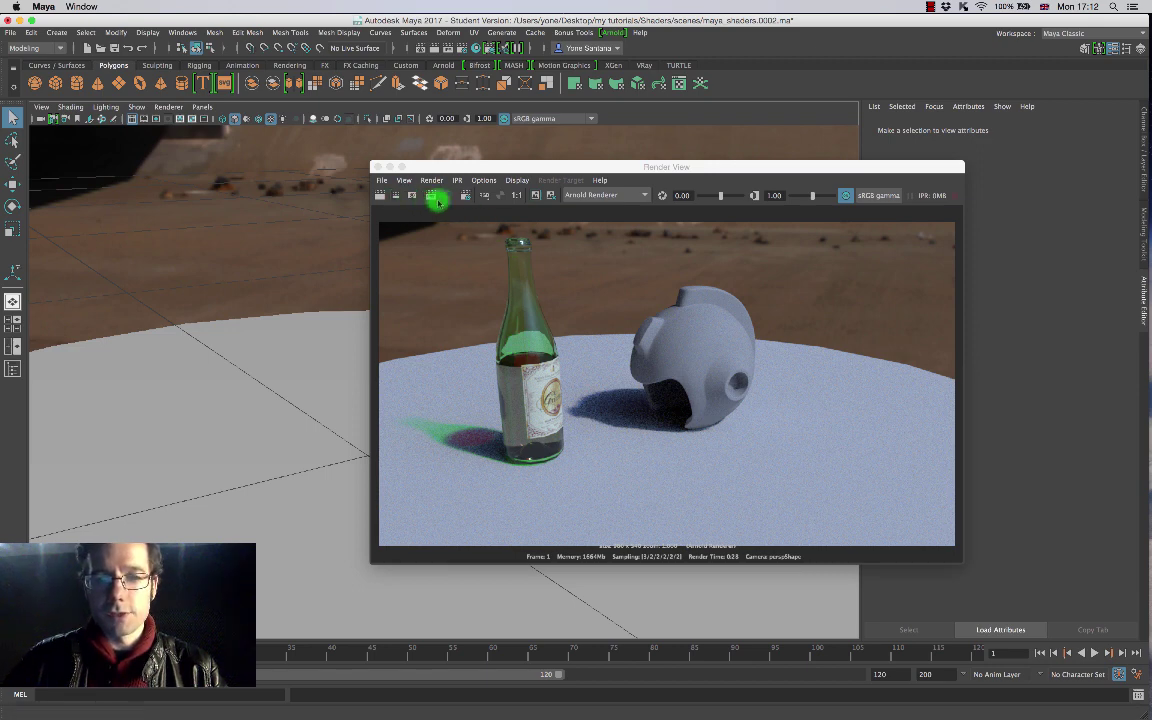
{"action": "left_click", "coordinate": [380, 196]}
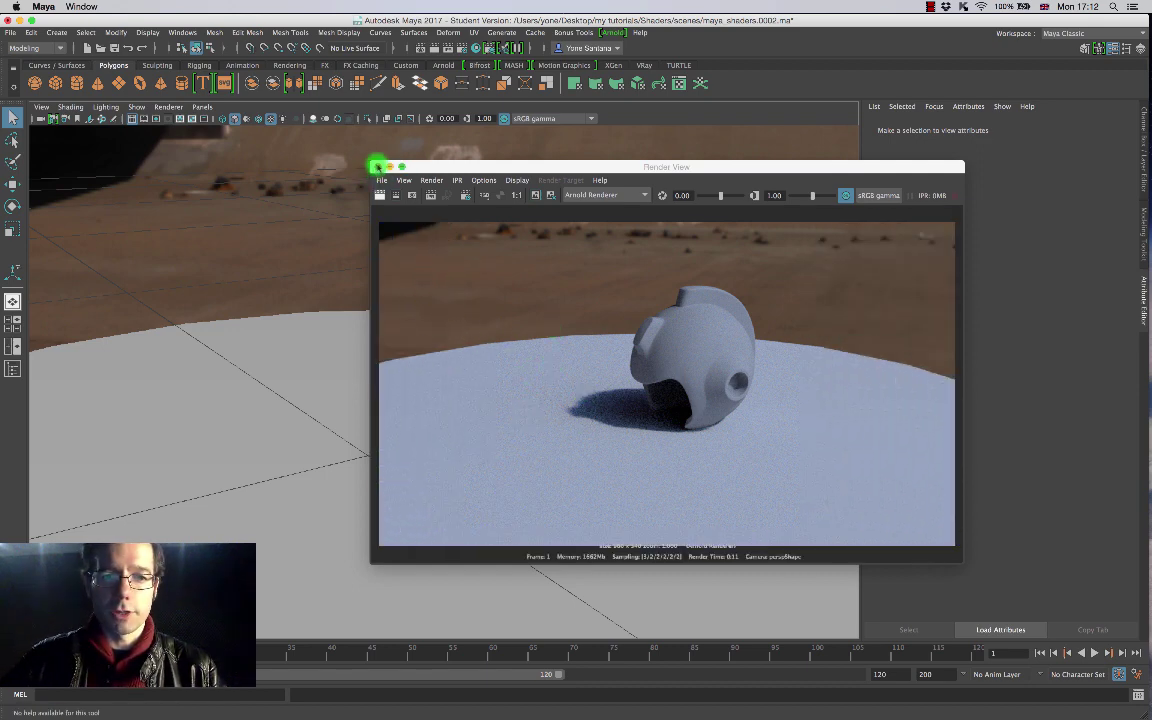
{"action": "left_click", "coordinate": [376, 166]}
{"action": "left_click", "coordinate": [478, 327]}
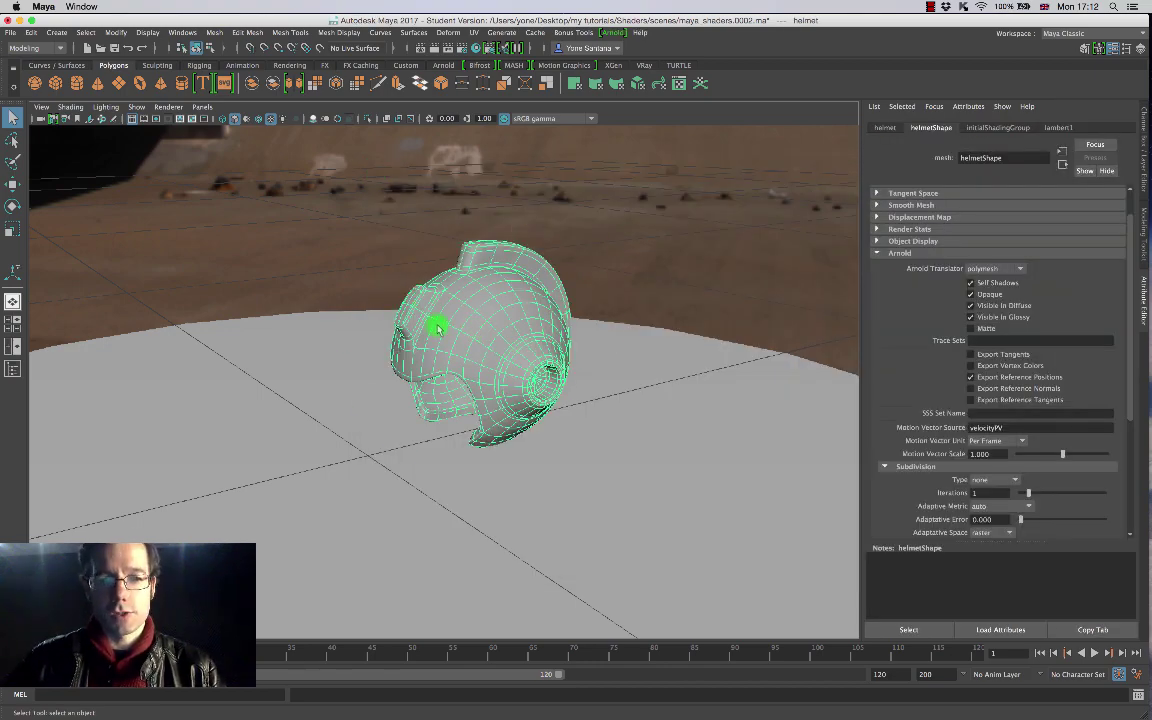
Step: Test-render the helmet alone in Arnold, then reopen and reposition Hypershade
{"action": "left_click_drag", "start_coordinate": [437, 328], "coordinate": [515, 330], "text": "alt"}
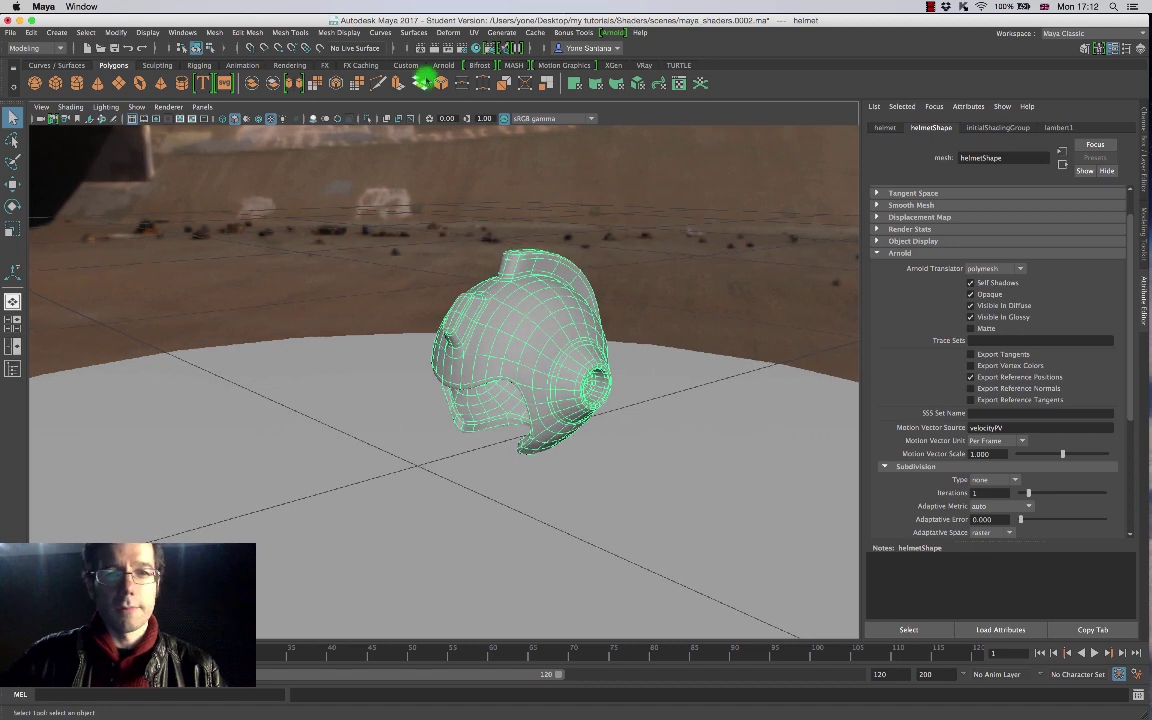
{"action": "left_click", "coordinate": [436, 48]}
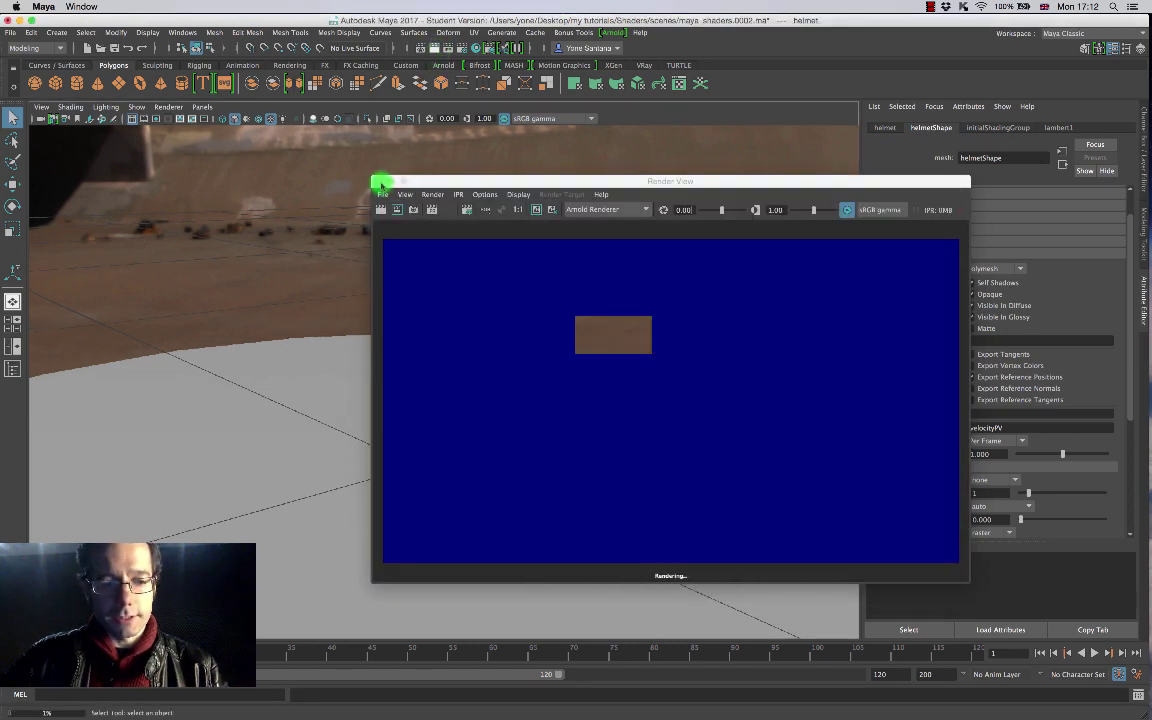
{"action": "left_click", "coordinate": [378, 182]}
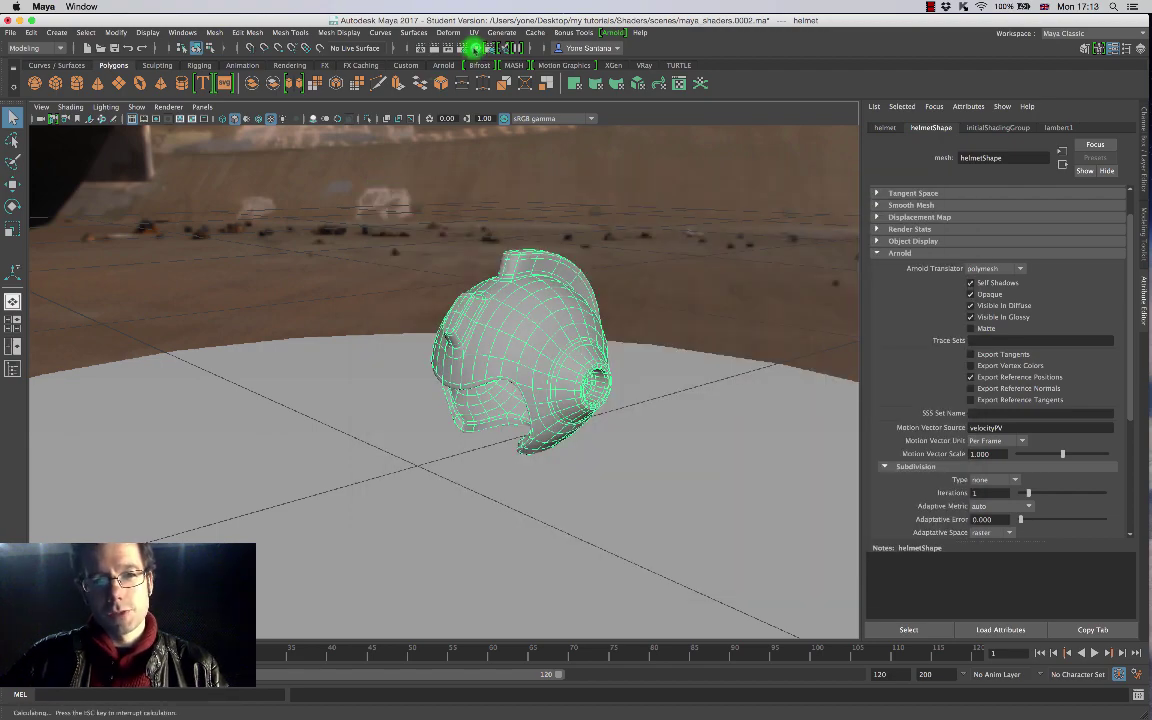
{"action": "left_click", "coordinate": [476, 48]}
{"action": "left_click_drag", "start_coordinate": [540, 95], "coordinate": [440, 87]}
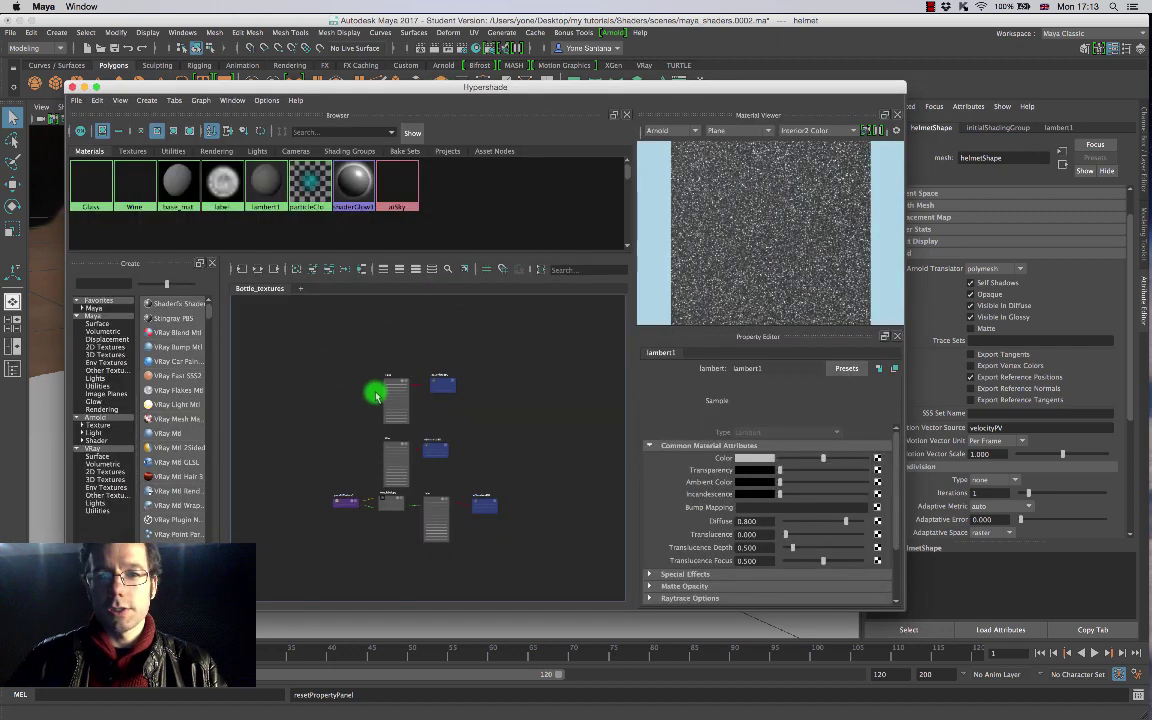
Step: Set the material preview environment to Off and add a new graph tab named 'Metals'
{"action": "left_click", "coordinate": [816, 128]}
{"action": "left_click", "coordinate": [811, 134]}
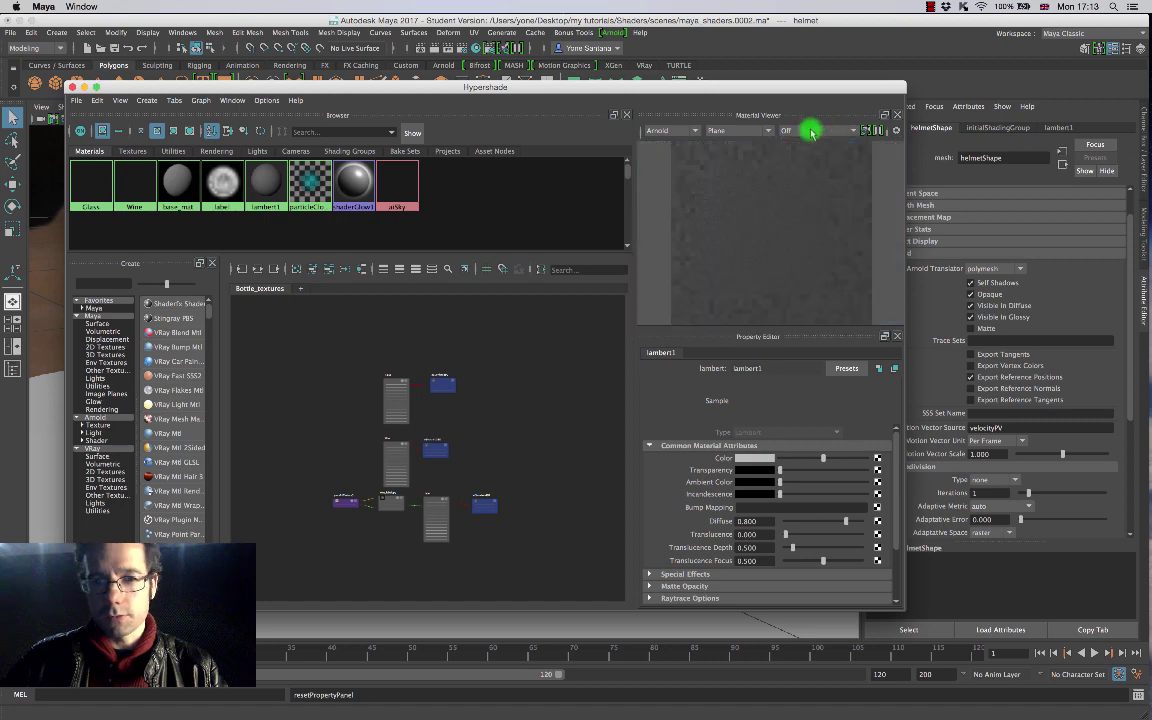
{"action": "left_click", "coordinate": [300, 288]}
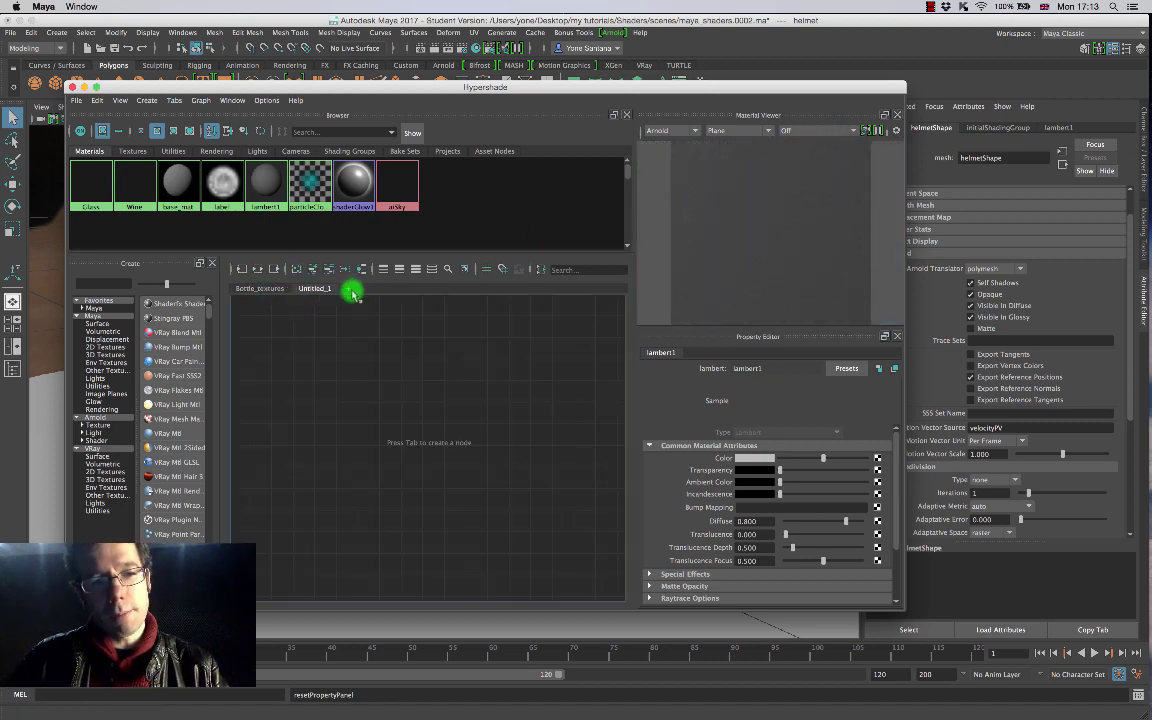
{"action": "double_click", "coordinate": [311, 288]}
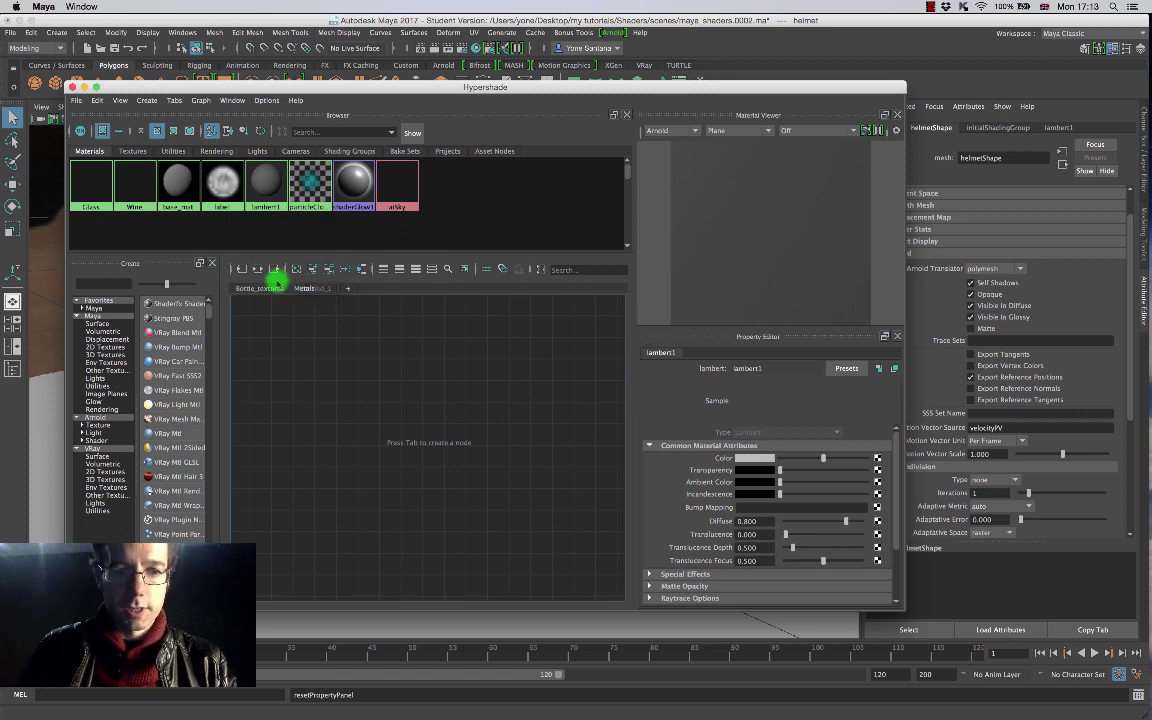
{"action": "type", "text": "Metals"}
{"action": "left_click", "coordinate": [300, 346]}
{"action": "left_click_drag", "start_coordinate": [456, 87], "coordinate": [881, 77]}
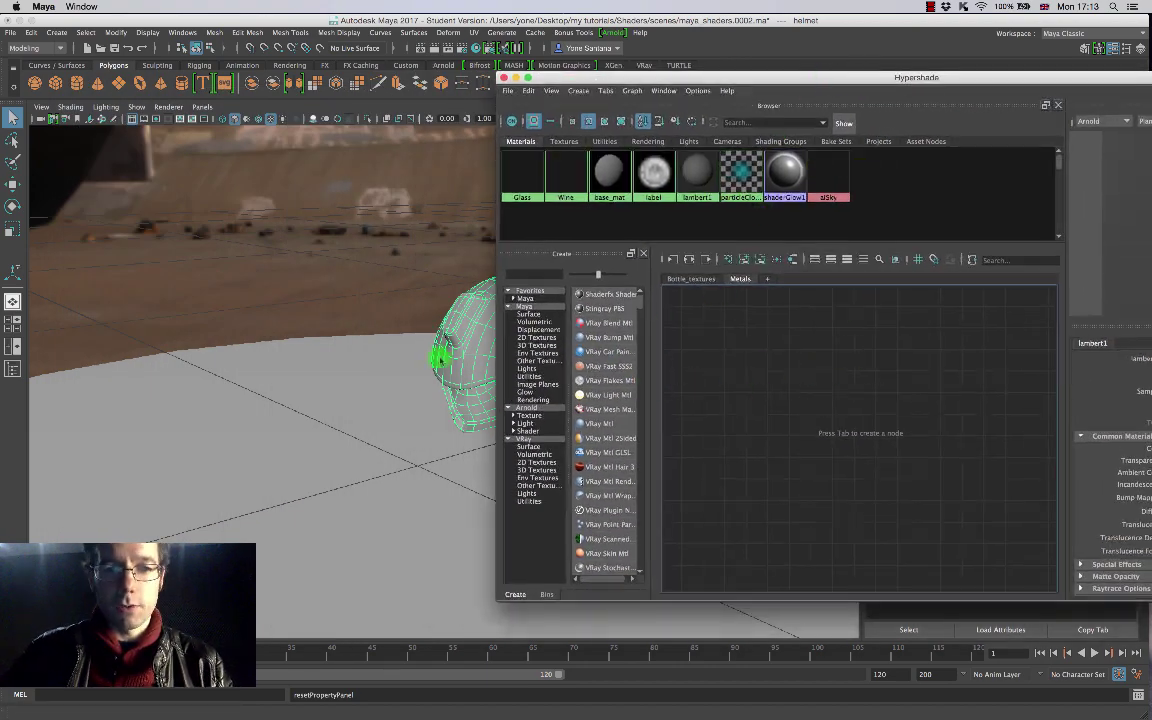
{"action": "left_click_drag", "start_coordinate": [440, 358], "coordinate": [473, 375], "text": "alt"}
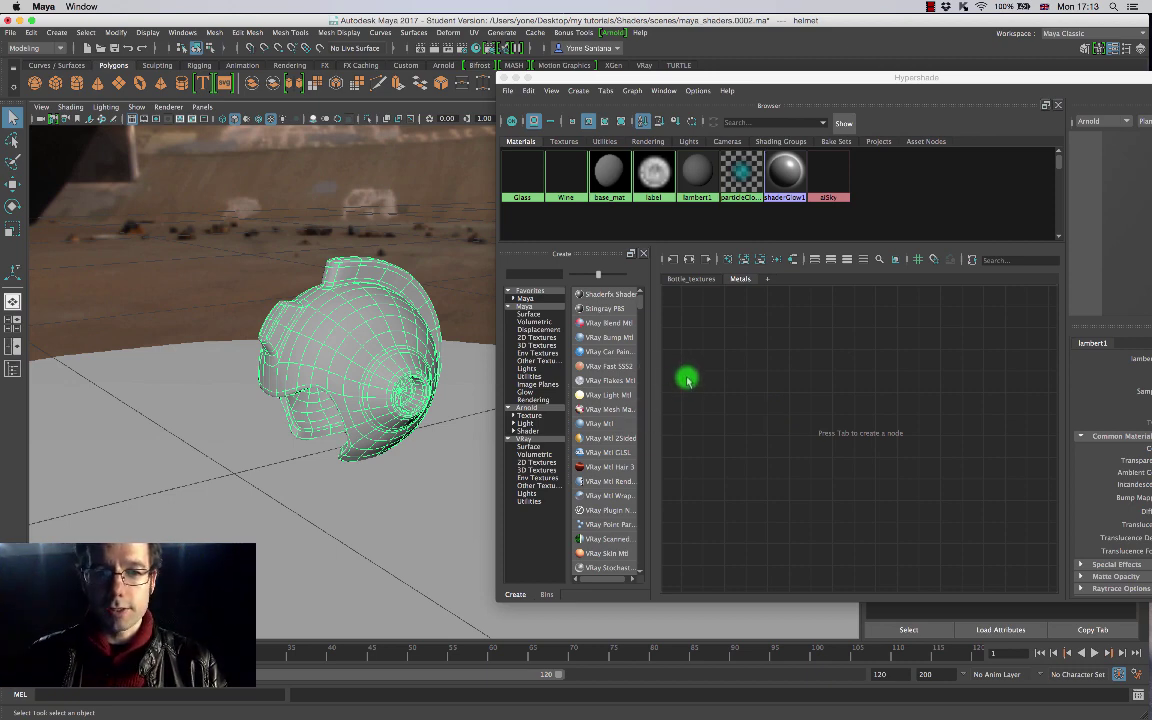
{"action": "key", "text": "Tab"}
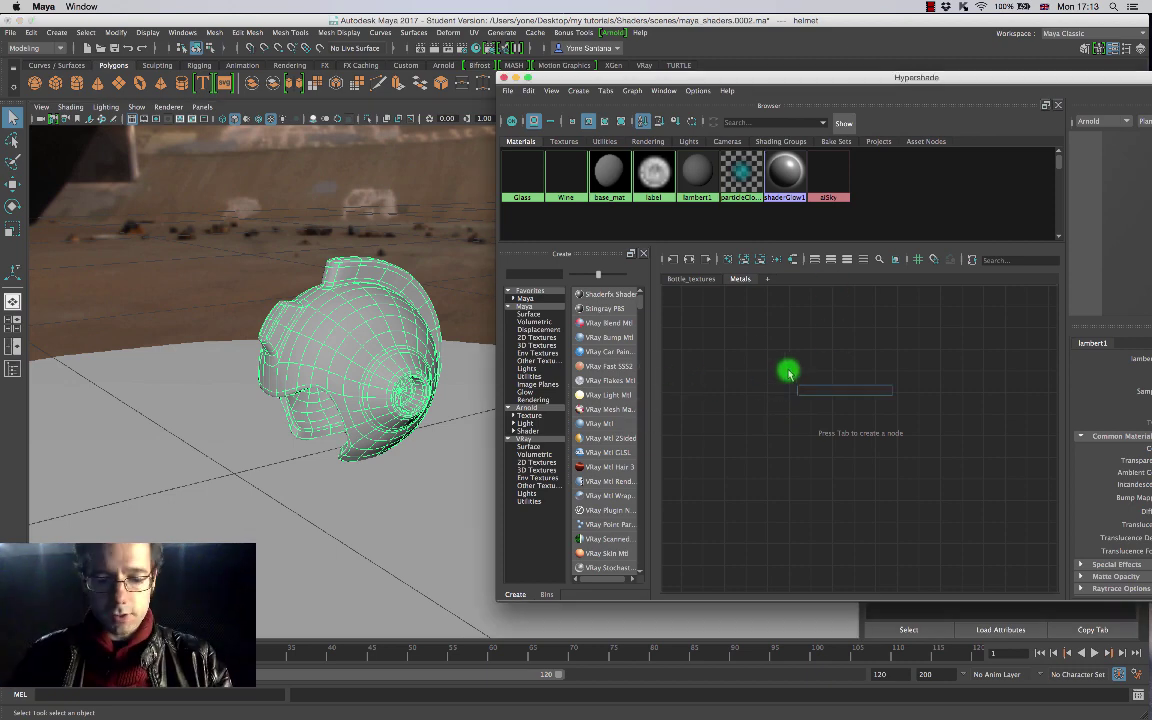
Step: Create an aiStandard material (aiStandard5) in the Metals graph via the 'ais' search
{"action": "type", "text": "ais"}
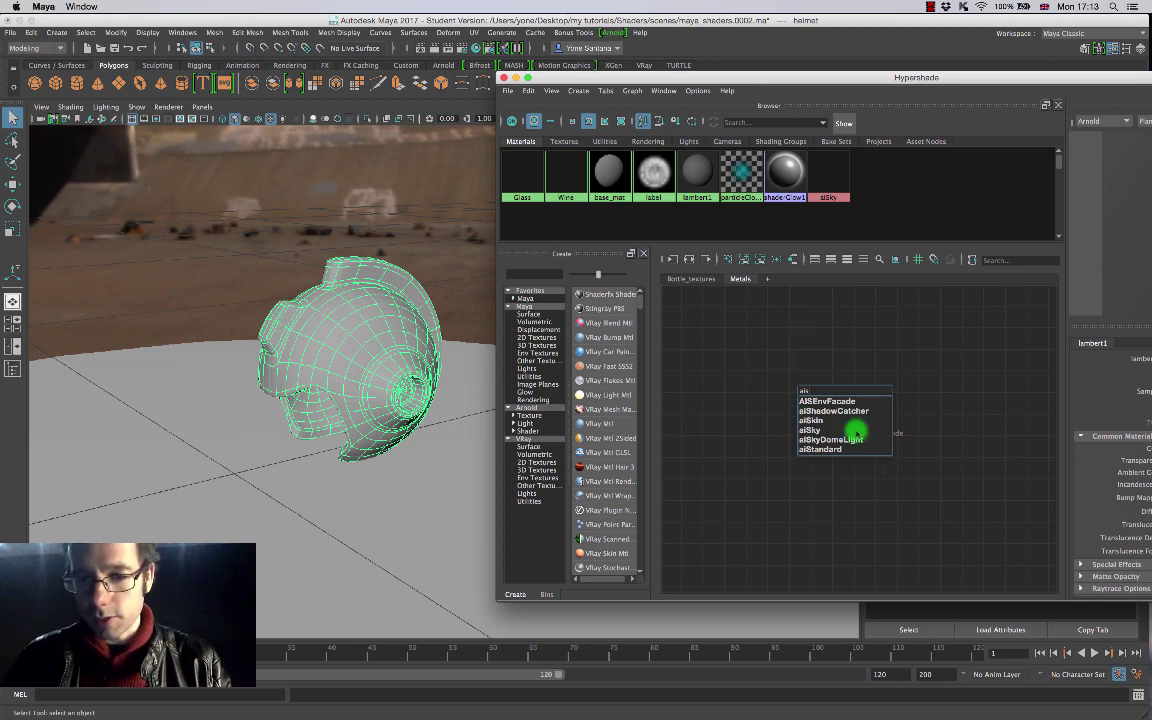
{"action": "left_click", "coordinate": [836, 450]}
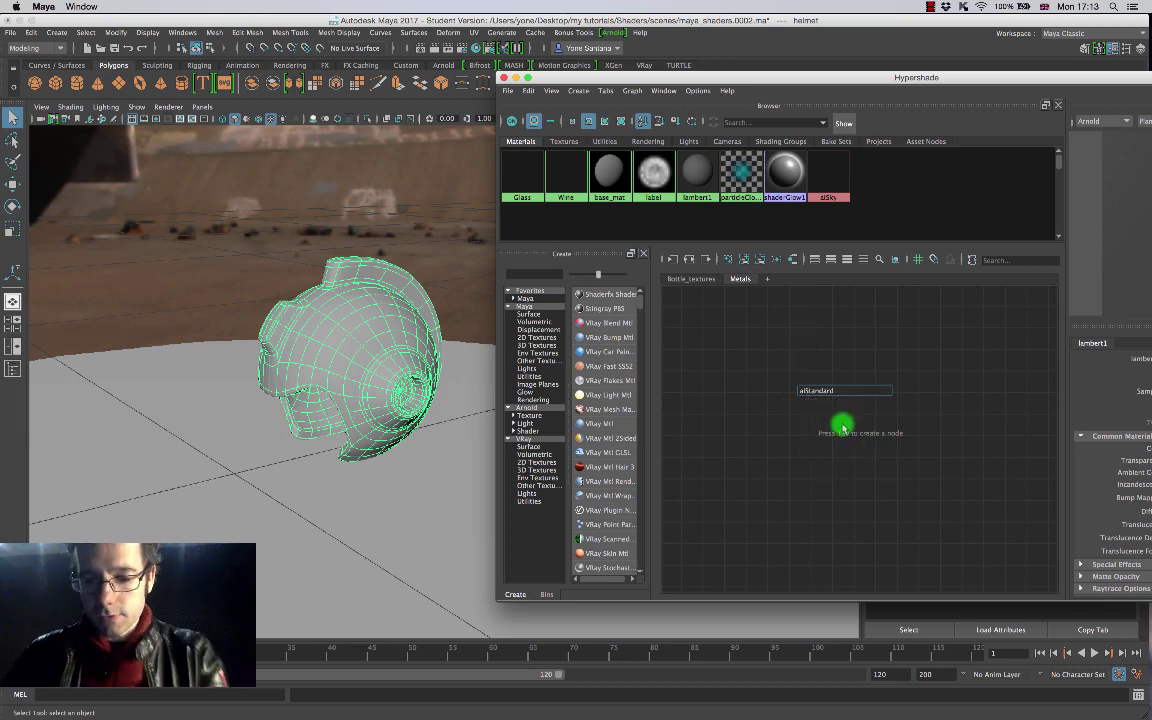
{"action": "key", "text": "Return"}
{"action": "left_click_drag", "start_coordinate": [935, 77], "coordinate": [802, 80]}
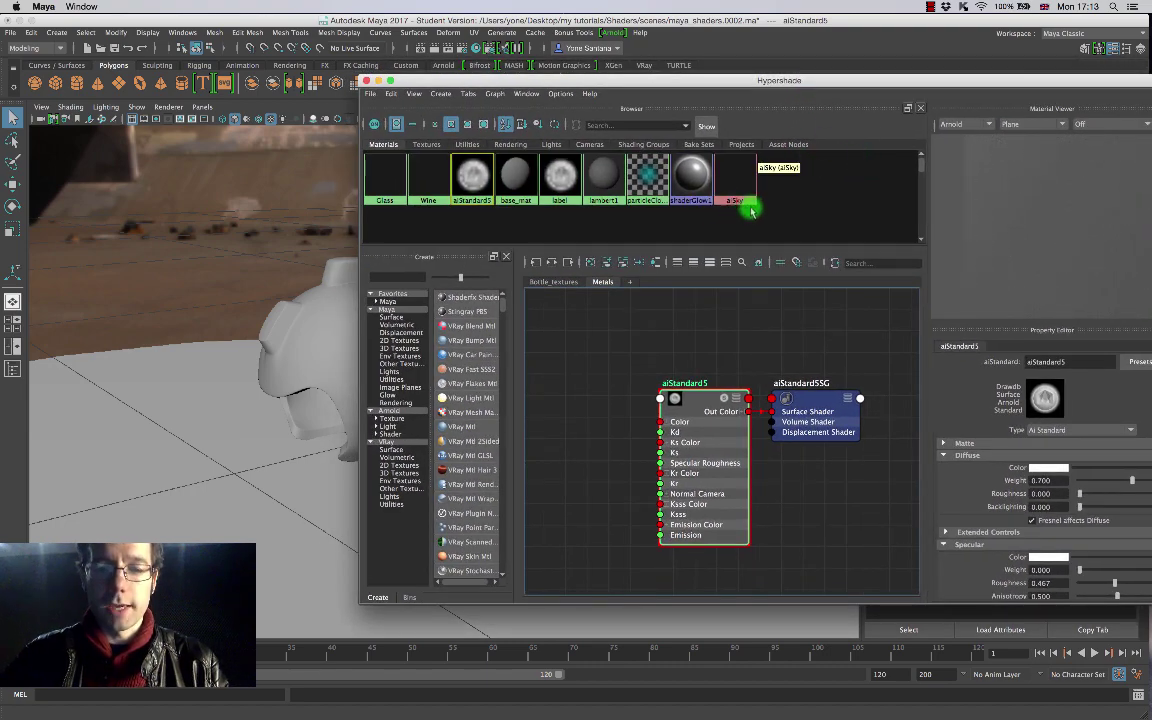
{"action": "left_click_drag", "start_coordinate": [802, 82], "coordinate": [872, 82]}
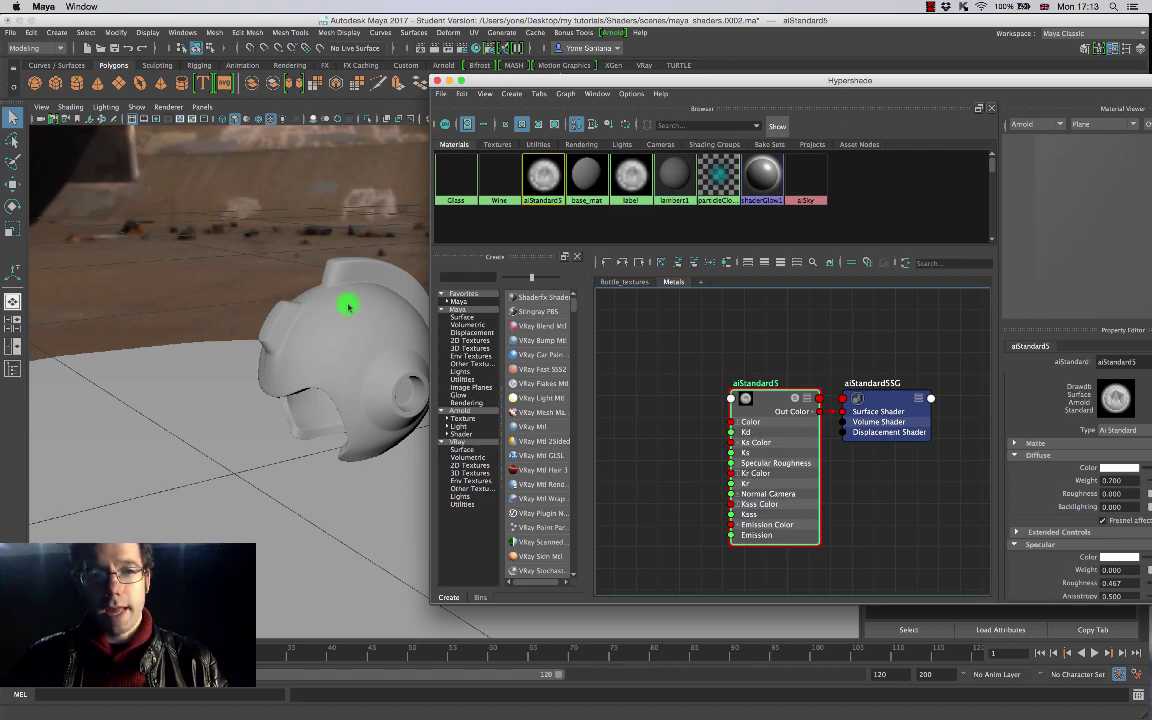
{"action": "left_click_drag", "start_coordinate": [823, 80], "coordinate": [606, 69]}
Step: Switch the material preview shape to a sphere
{"action": "scroll", "coordinate": [1041, 442], "scroll_direction": "down", "scroll_amount": 1}
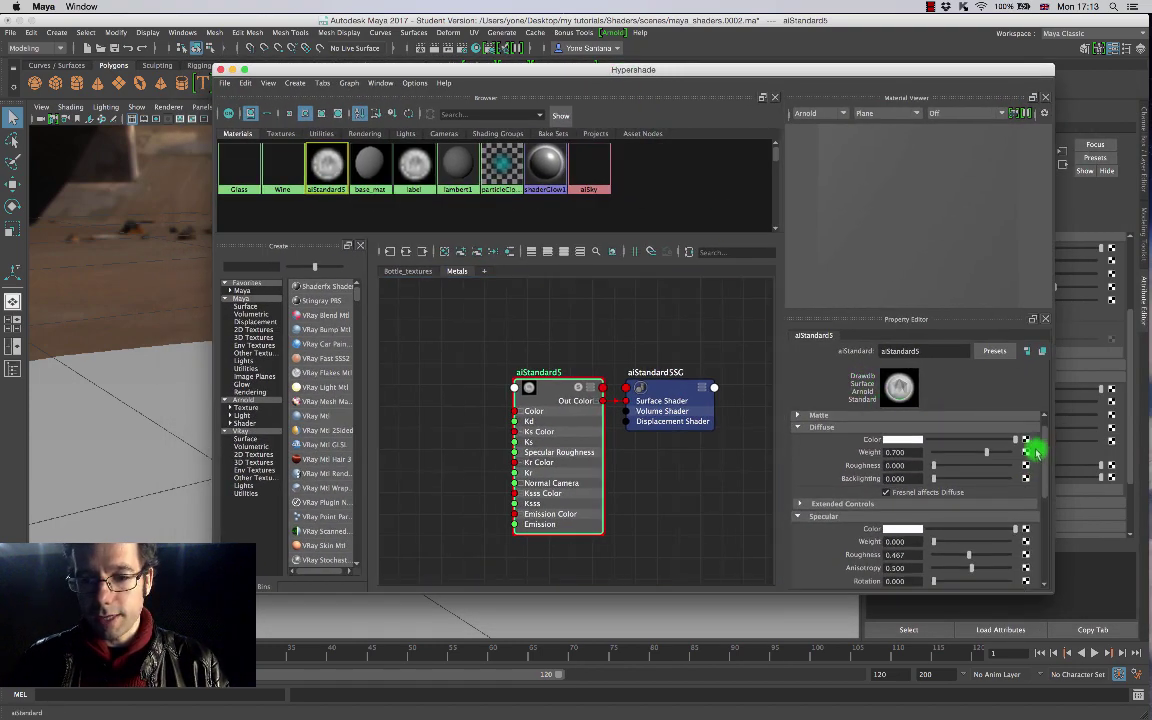
{"action": "left_click", "coordinate": [866, 113]}
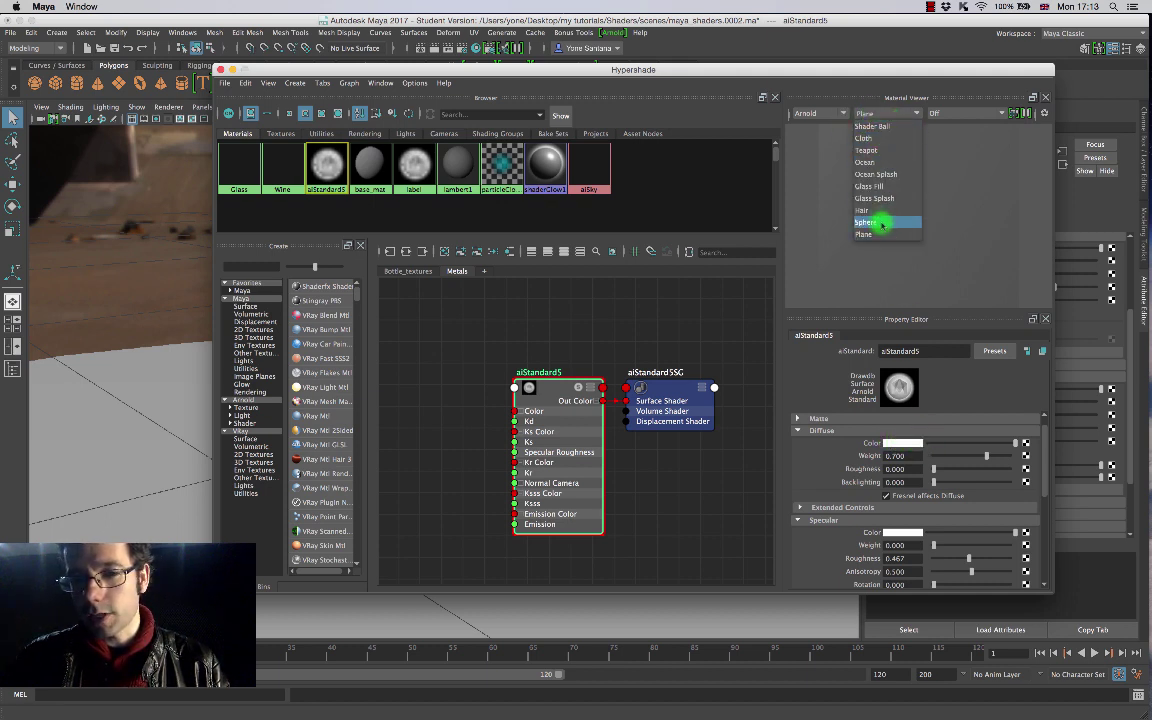
{"action": "left_click", "coordinate": [881, 223]}
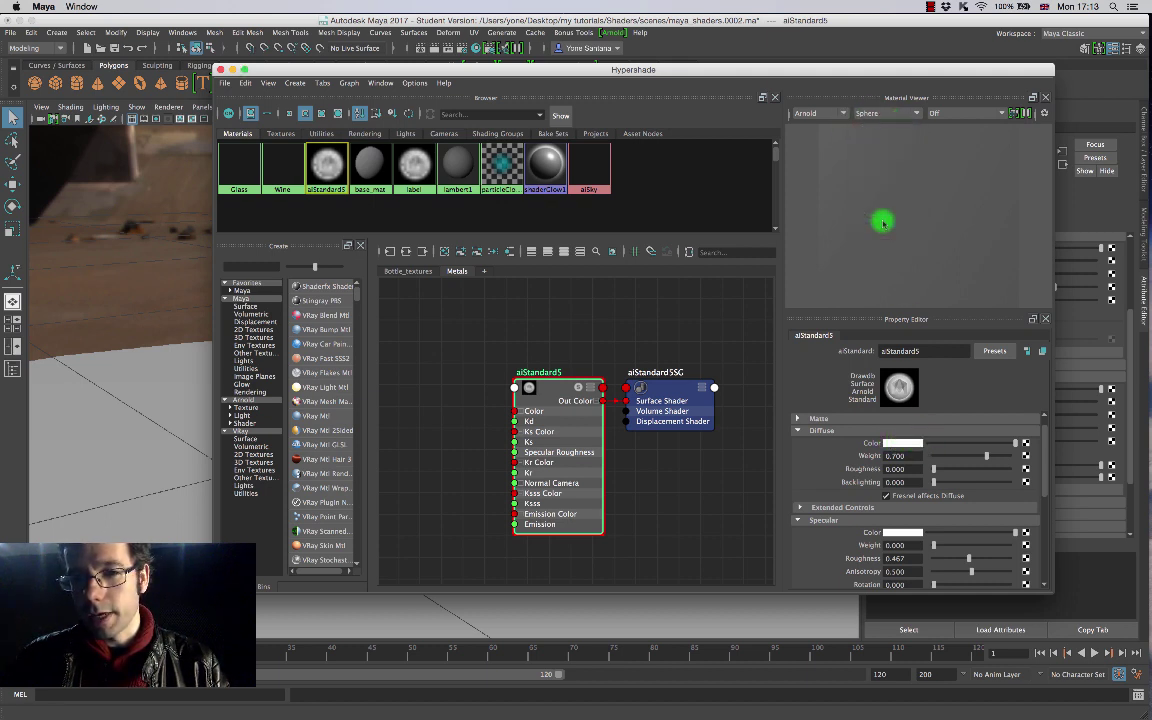
Step: Set the aiStandard5 diffuse colour to golden yellow (HSV about 42.9, 0.961, 0.696)
{"action": "left_click", "coordinate": [899, 443]}
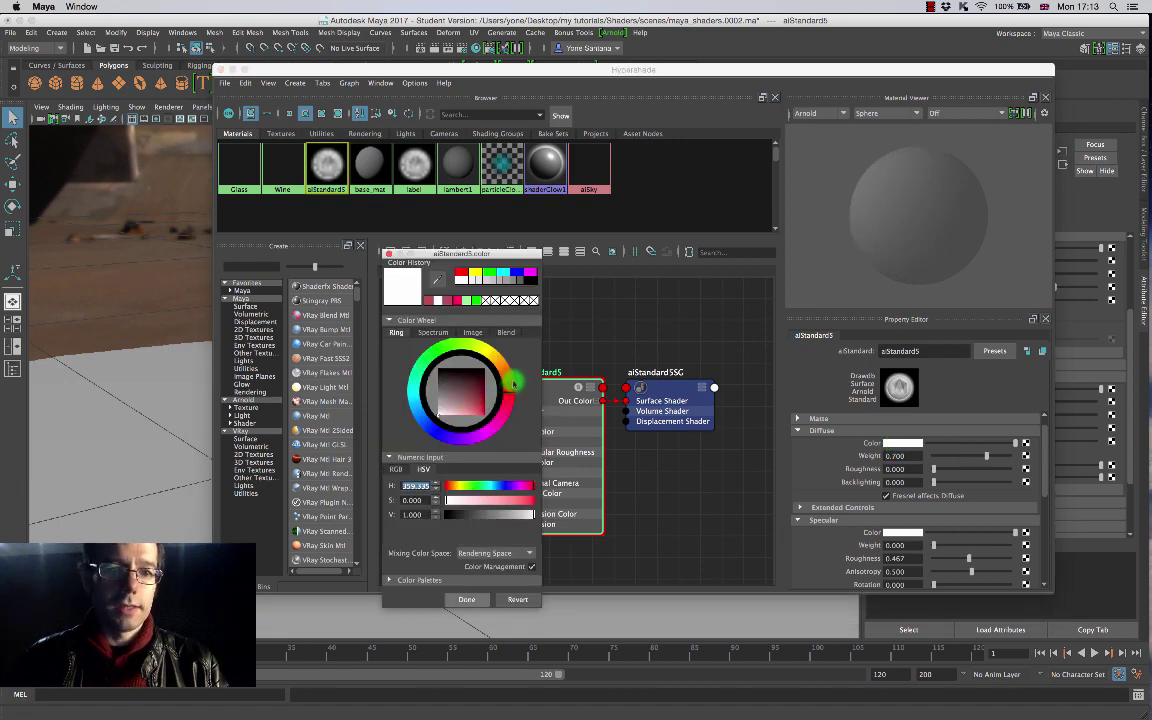
{"action": "left_click_drag", "start_coordinate": [513, 383], "coordinate": [501, 362]}
{"action": "left_click_drag", "start_coordinate": [471, 401], "coordinate": [482, 413]}
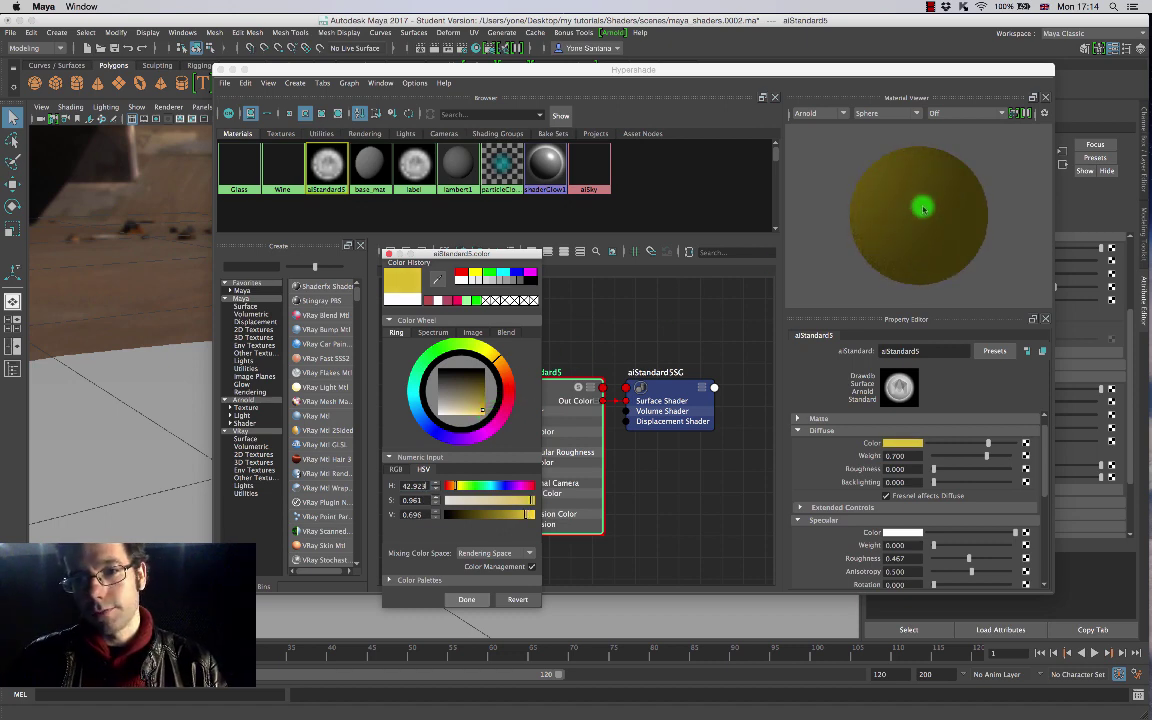
{"action": "left_click", "coordinate": [467, 599]}
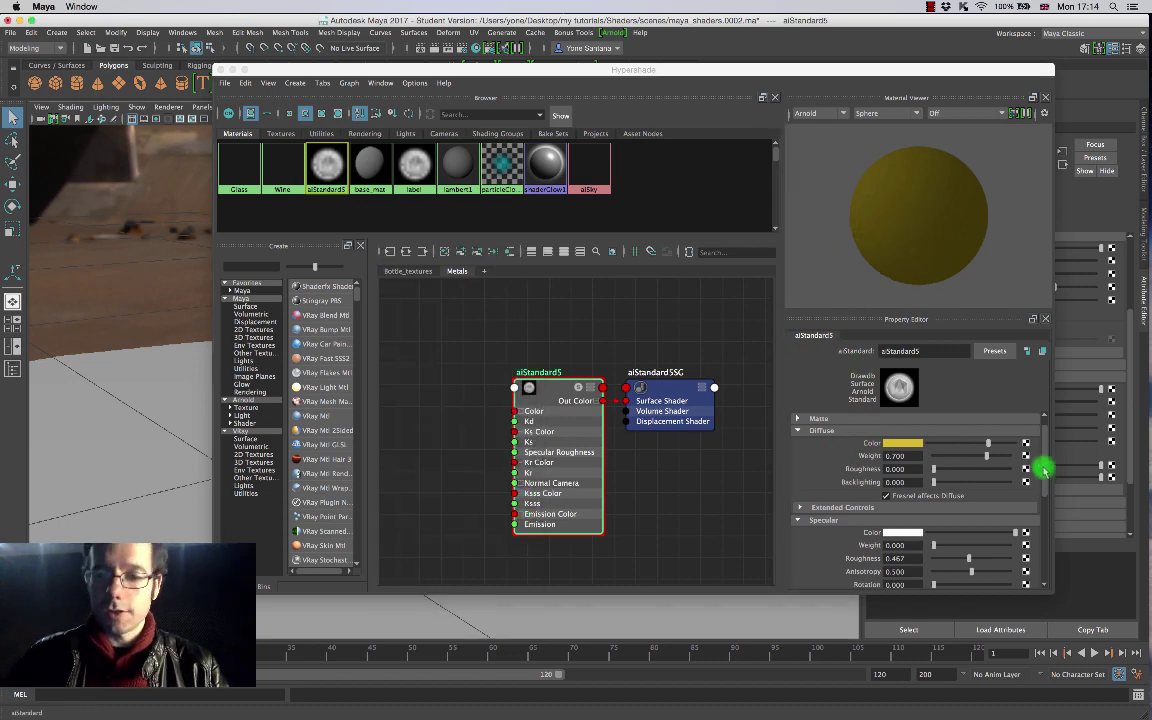
{"action": "left_click_drag", "start_coordinate": [1041, 465], "coordinate": [1040, 495]}
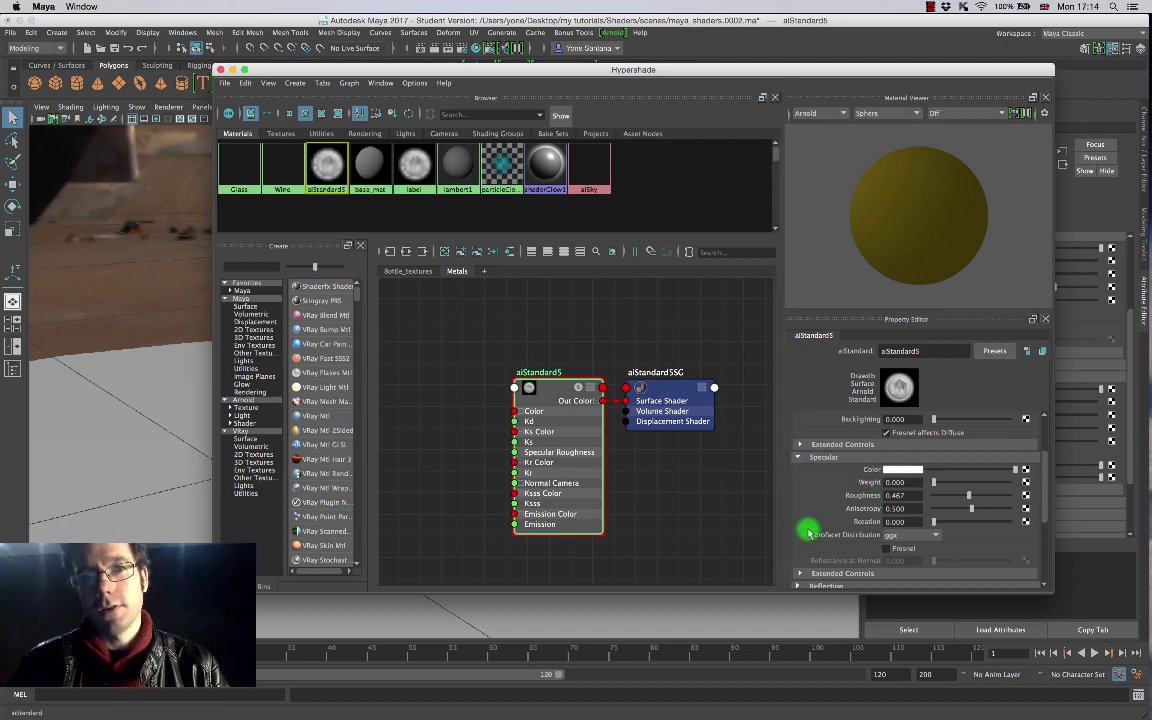
Step: Preview in the Interior1 Neutral environment with specular weight 1.000 and roughness 0
{"action": "left_click", "coordinate": [962, 113]}
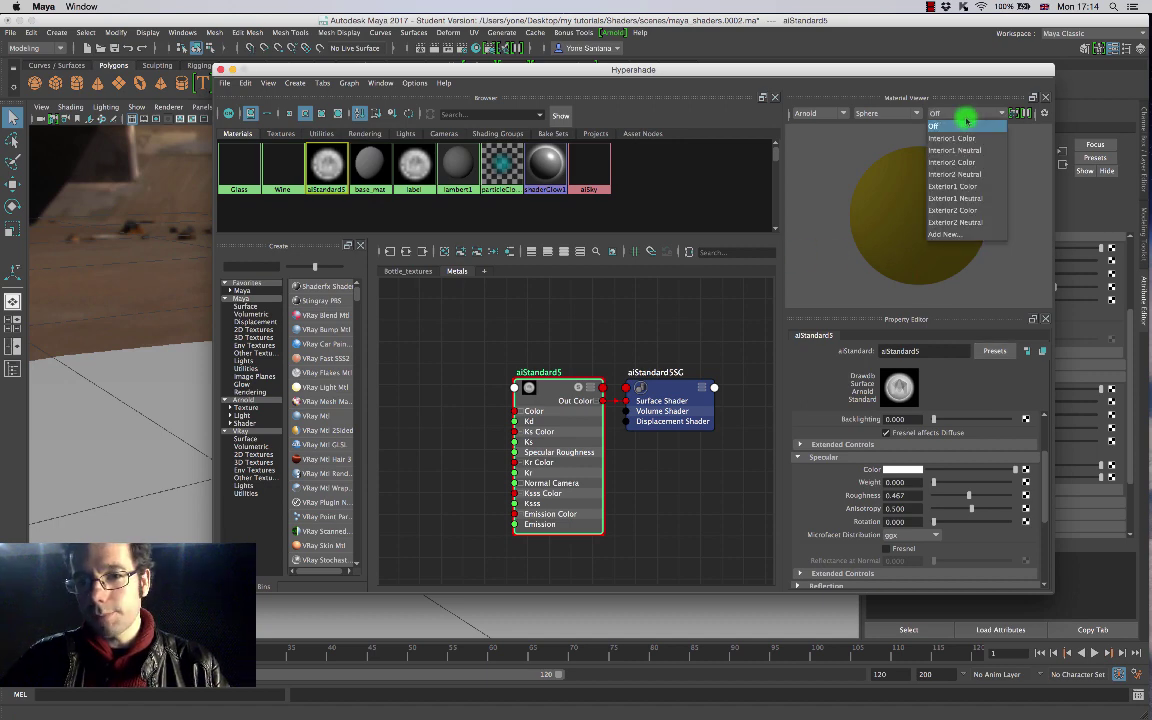
{"action": "left_click", "coordinate": [969, 150]}
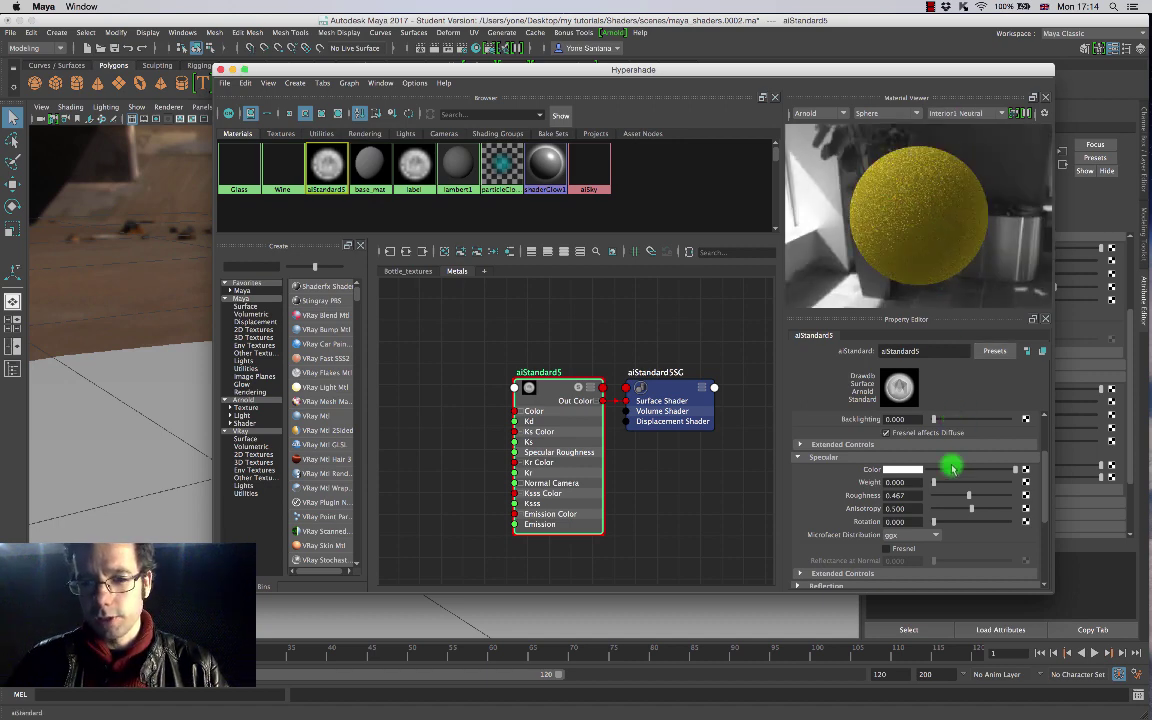
{"action": "left_click_drag", "start_coordinate": [934, 482], "coordinate": [1015, 488]}
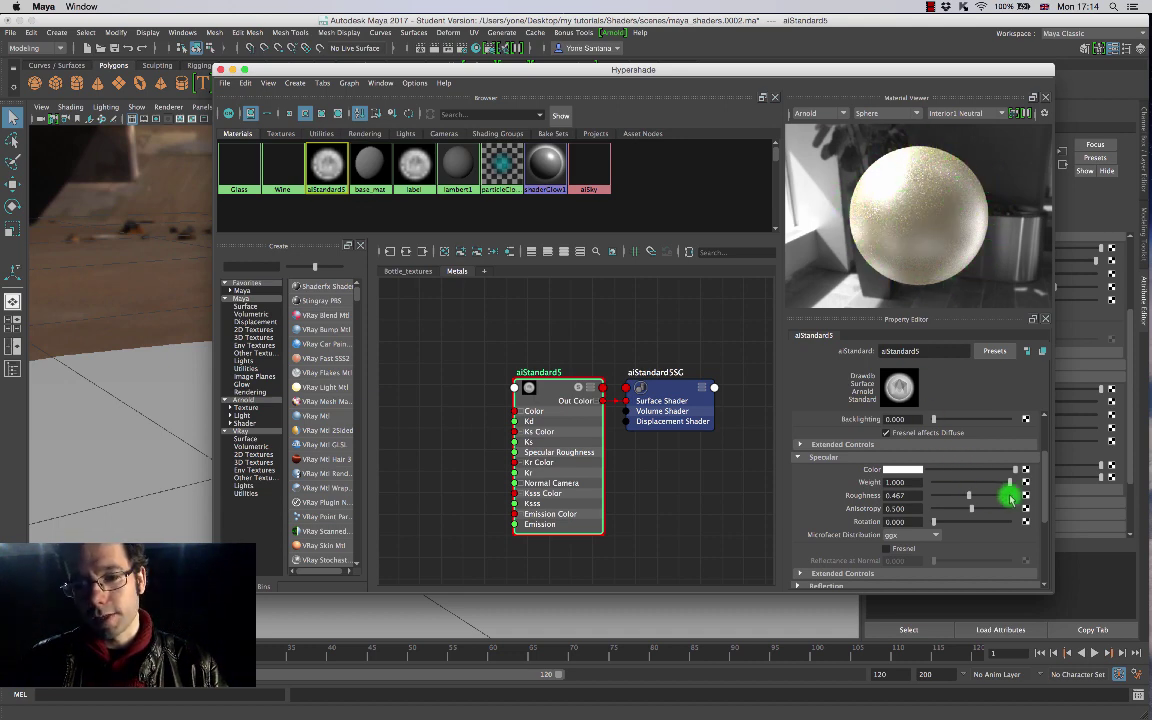
{"action": "left_click_drag", "start_coordinate": [1007, 485], "coordinate": [930, 500]}
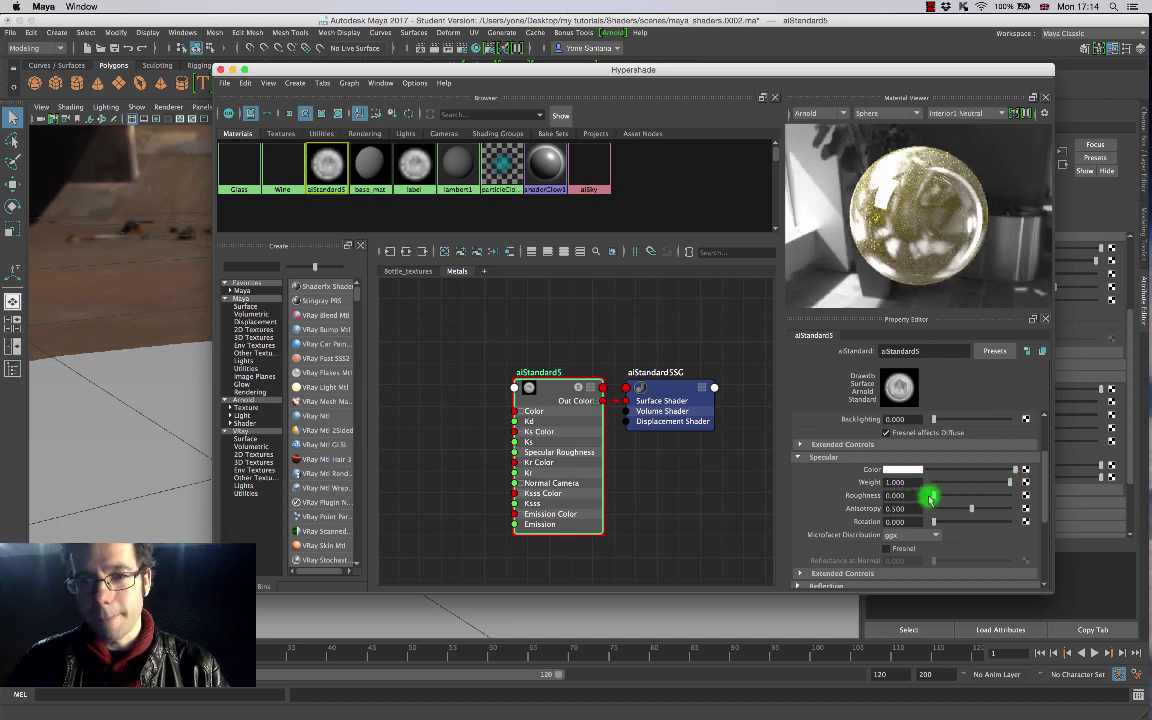
Step: Inspect the sphere's reflections and bring the diffuse weight down to 0.840
{"action": "left_click_drag", "start_coordinate": [872, 210], "coordinate": [960, 170]}
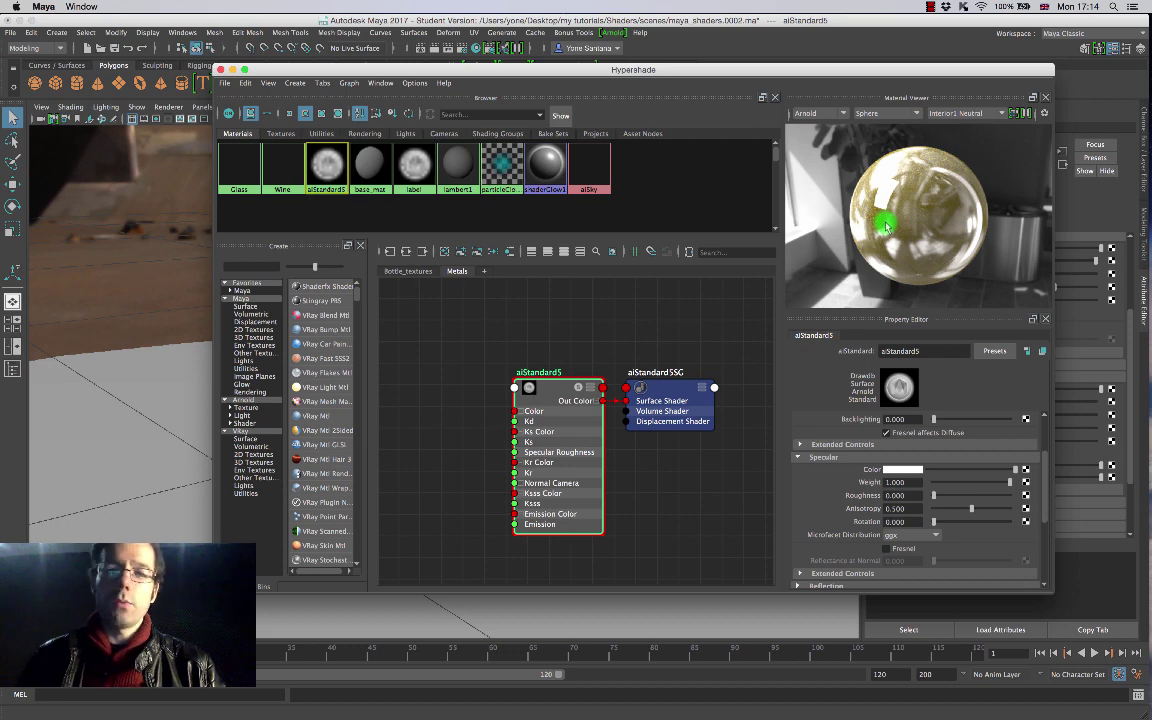
{"action": "scroll", "coordinate": [1041, 463], "scroll_direction": "up", "scroll_amount": 3}
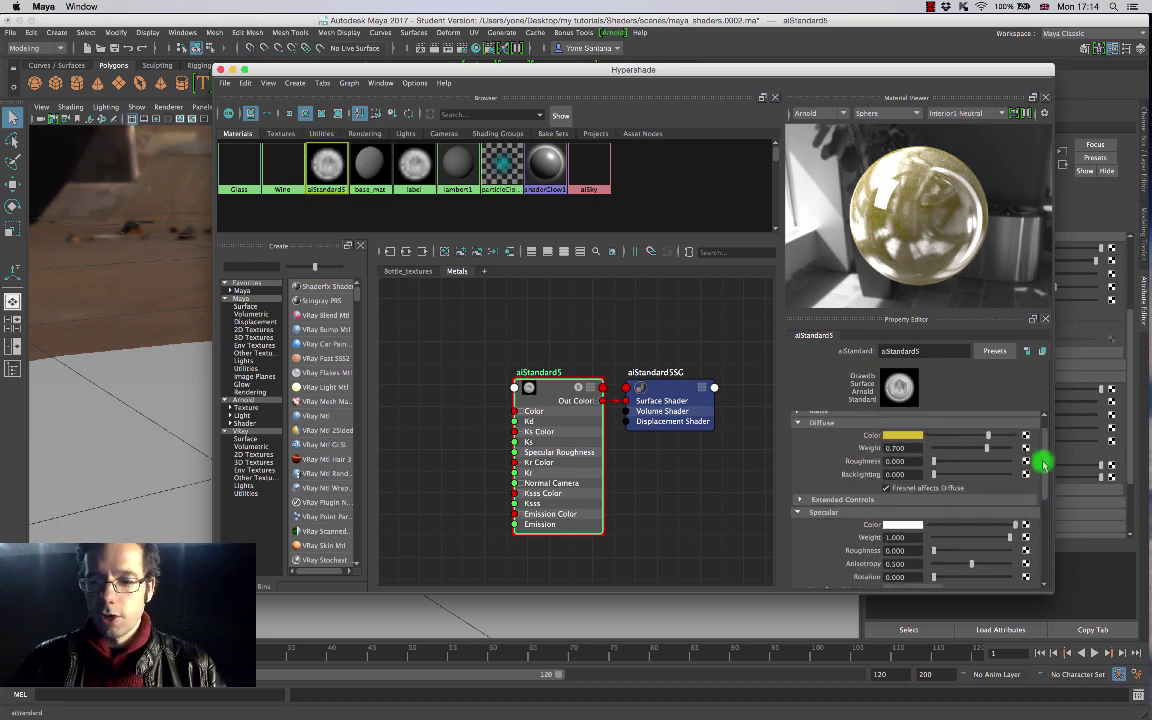
{"action": "left_click_drag", "start_coordinate": [915, 459], "coordinate": [1046, 494]}
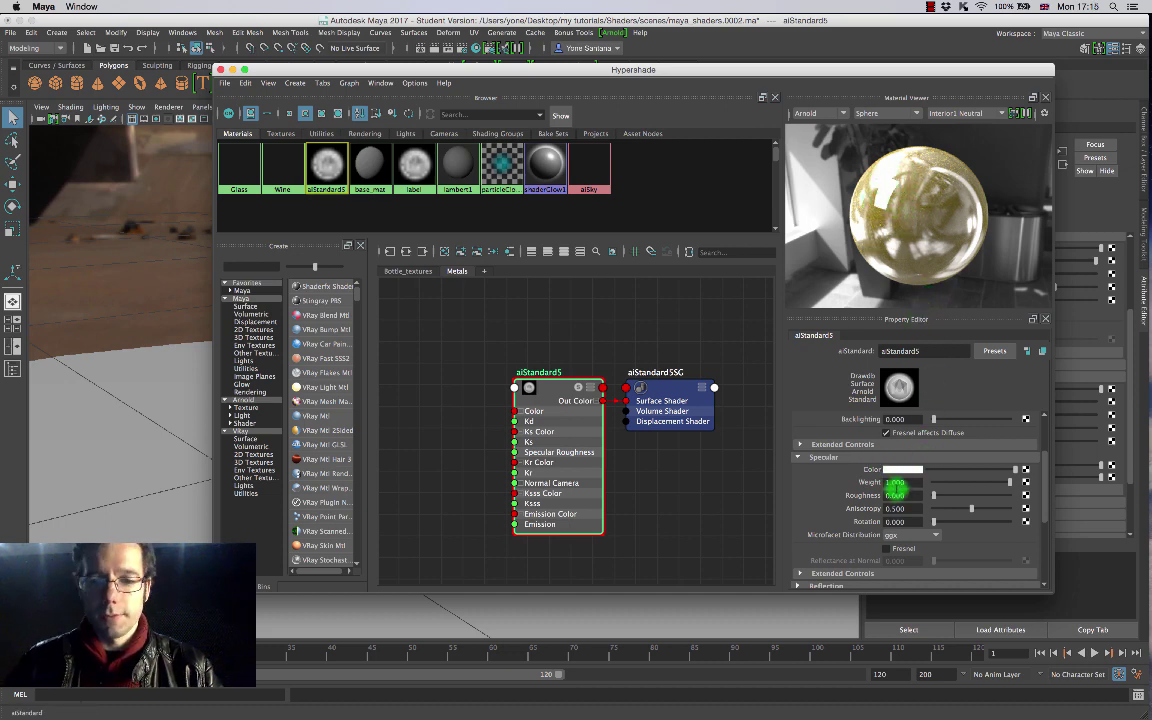
Step: Tint the aiStandard5 specular colour a pale yellow-gold
{"action": "left_click", "coordinate": [904, 470]}
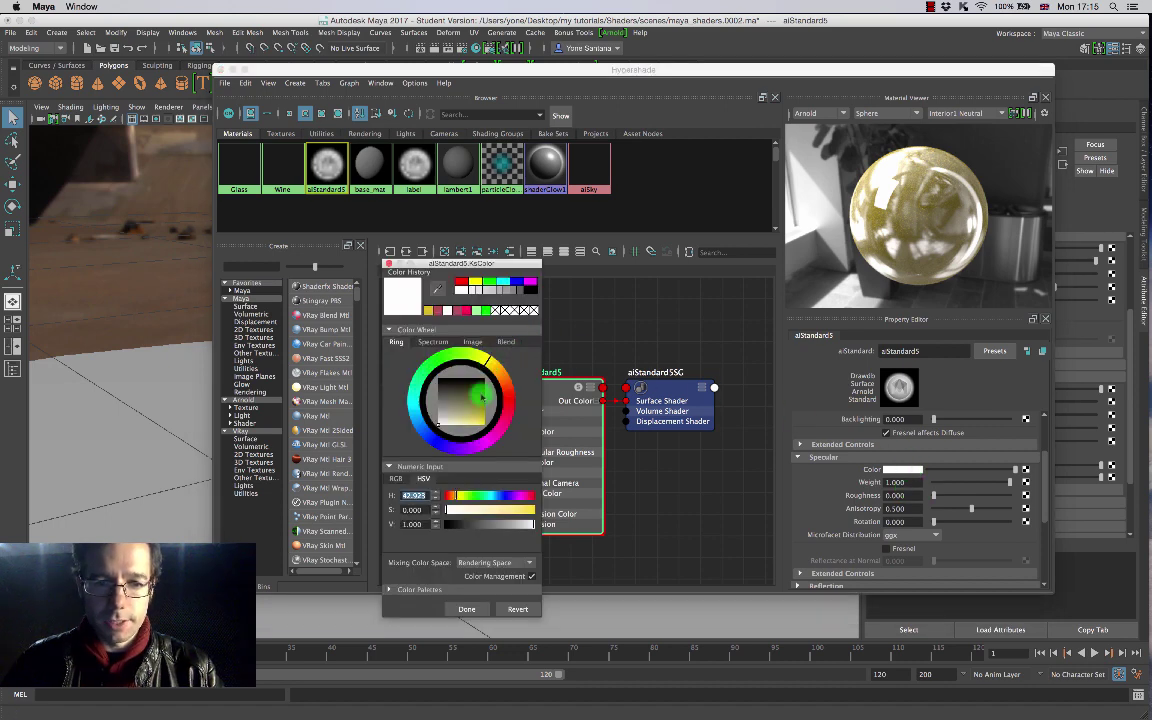
{"action": "left_click", "coordinate": [477, 420]}
{"action": "left_click", "coordinate": [473, 424]}
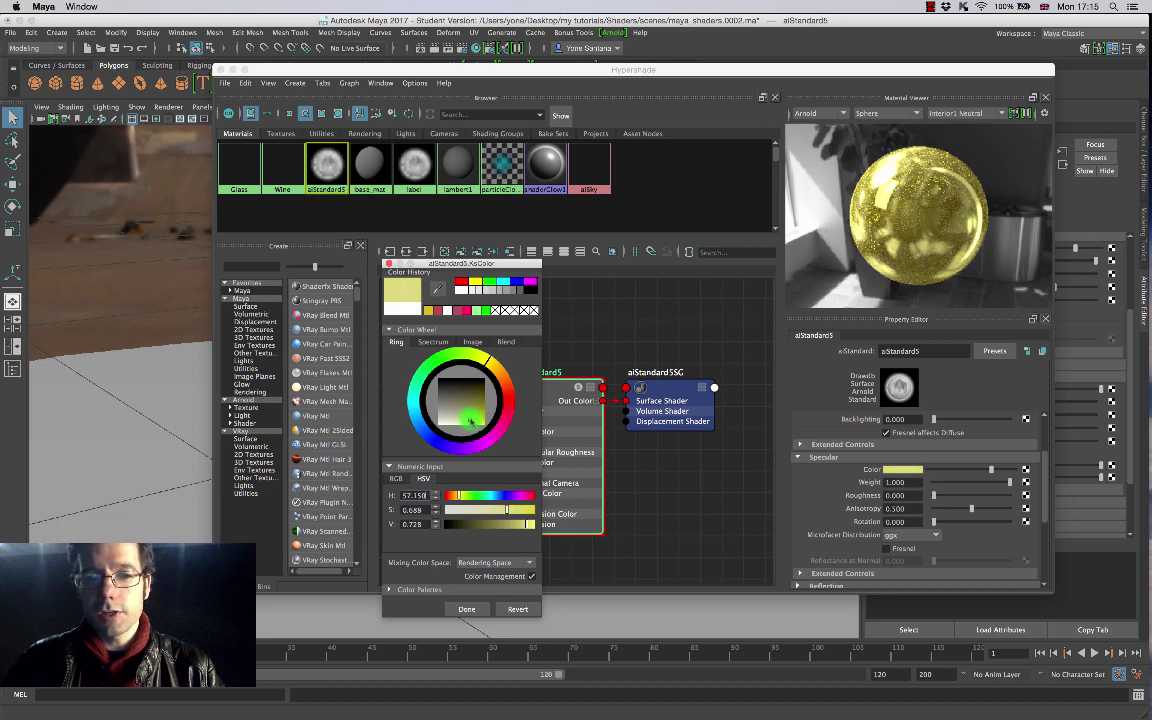
{"action": "left_click", "coordinate": [472, 421]}
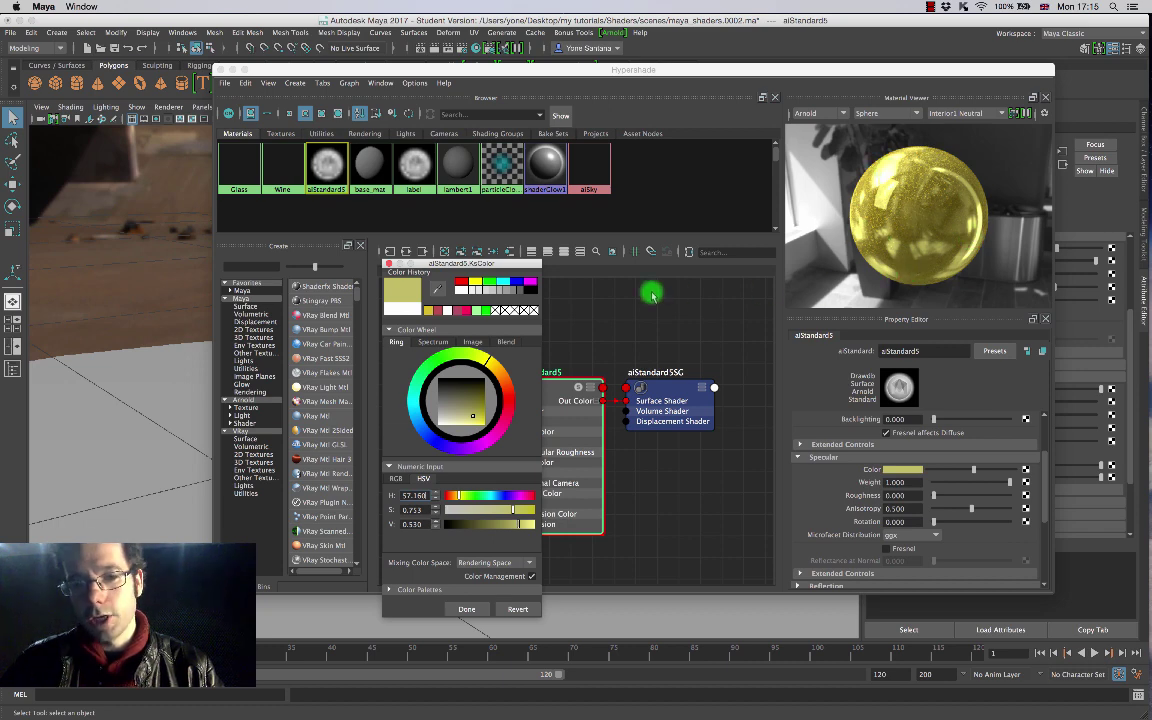
{"action": "left_click", "coordinate": [505, 378]}
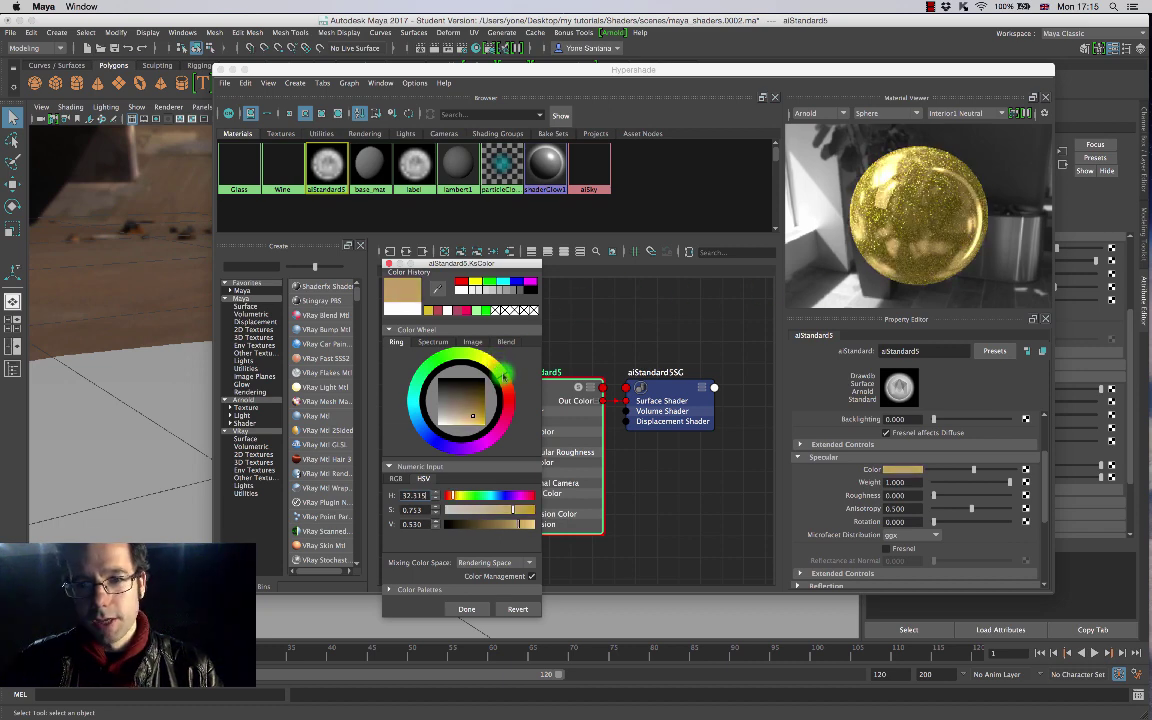
{"action": "left_click", "coordinate": [506, 374]}
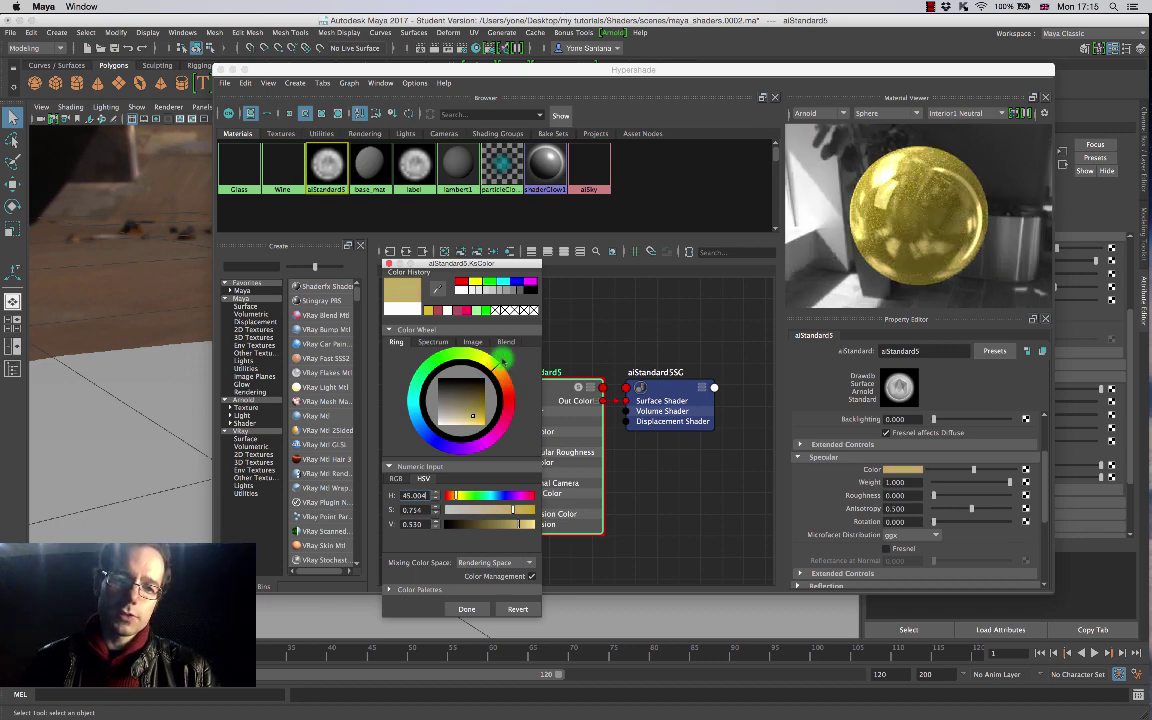
{"action": "left_click", "coordinate": [468, 609]}
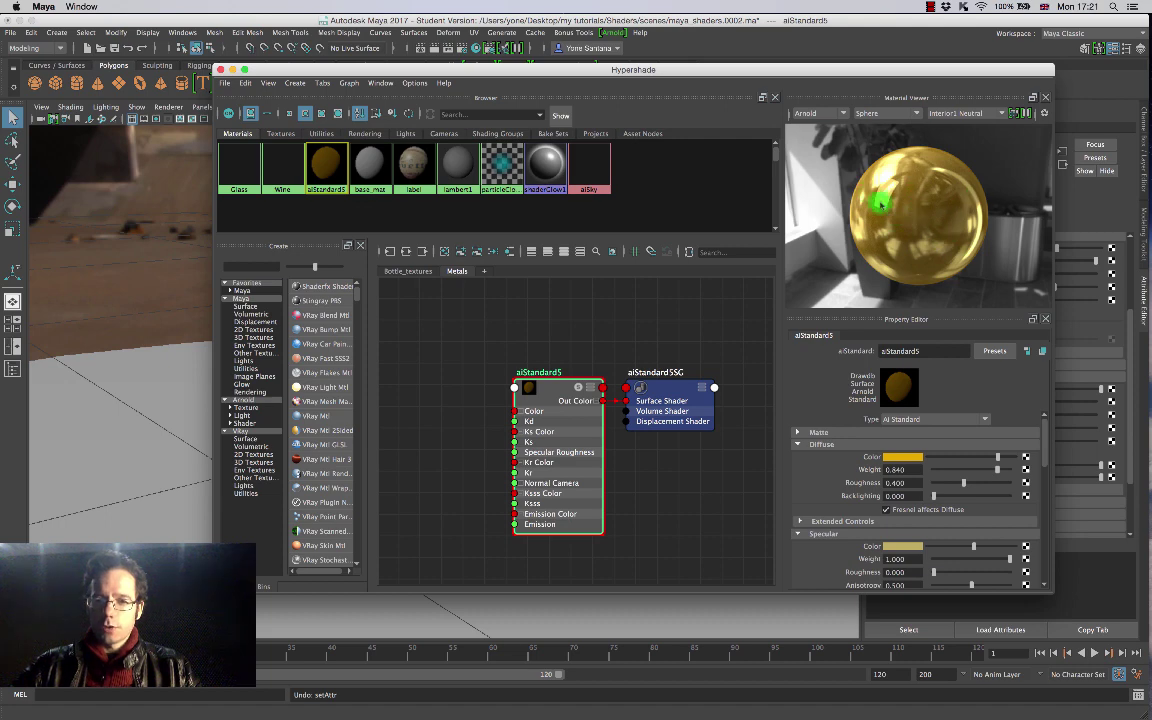
Step: Set diffuse weight to 0.600 and specular weight and roughness to 0.400
{"action": "left_click", "coordinate": [900, 469]}
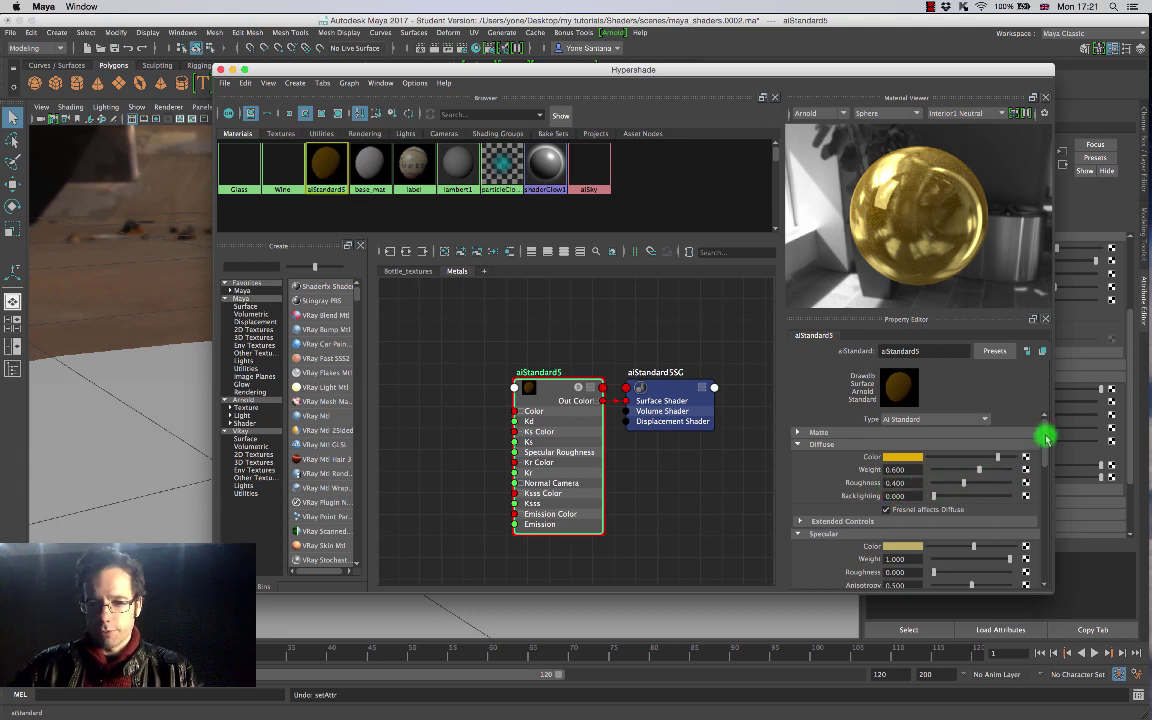
{"action": "scroll", "coordinate": [1044, 437], "scroll_direction": "down", "scroll_amount": 2}
{"action": "scroll", "coordinate": [1044, 442], "scroll_direction": "down", "scroll_amount": 4}
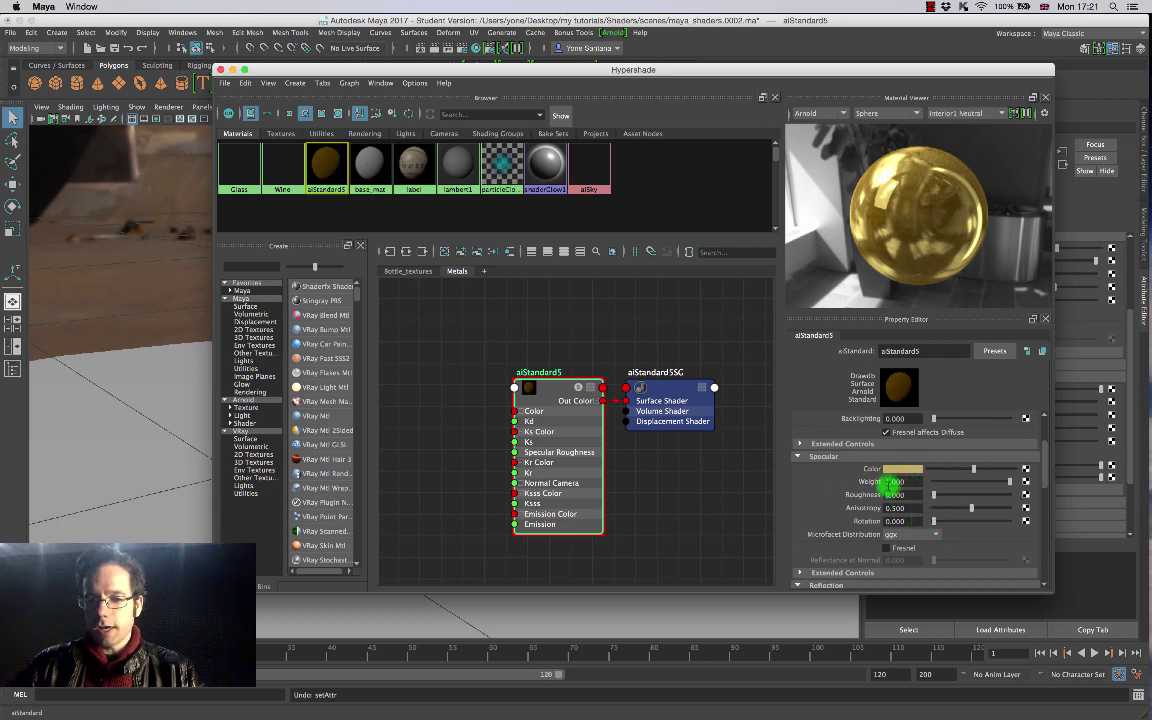
{"action": "key", "text": "Tab"}
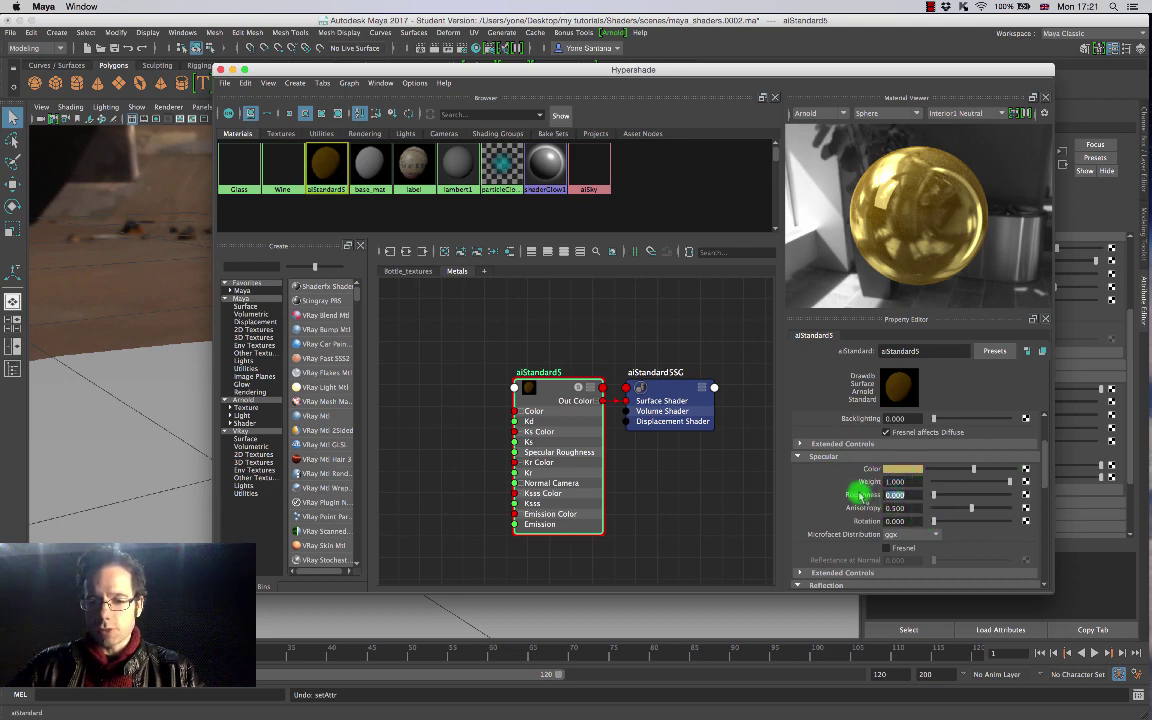
{"action": "key", "text": "shift+Tab"}
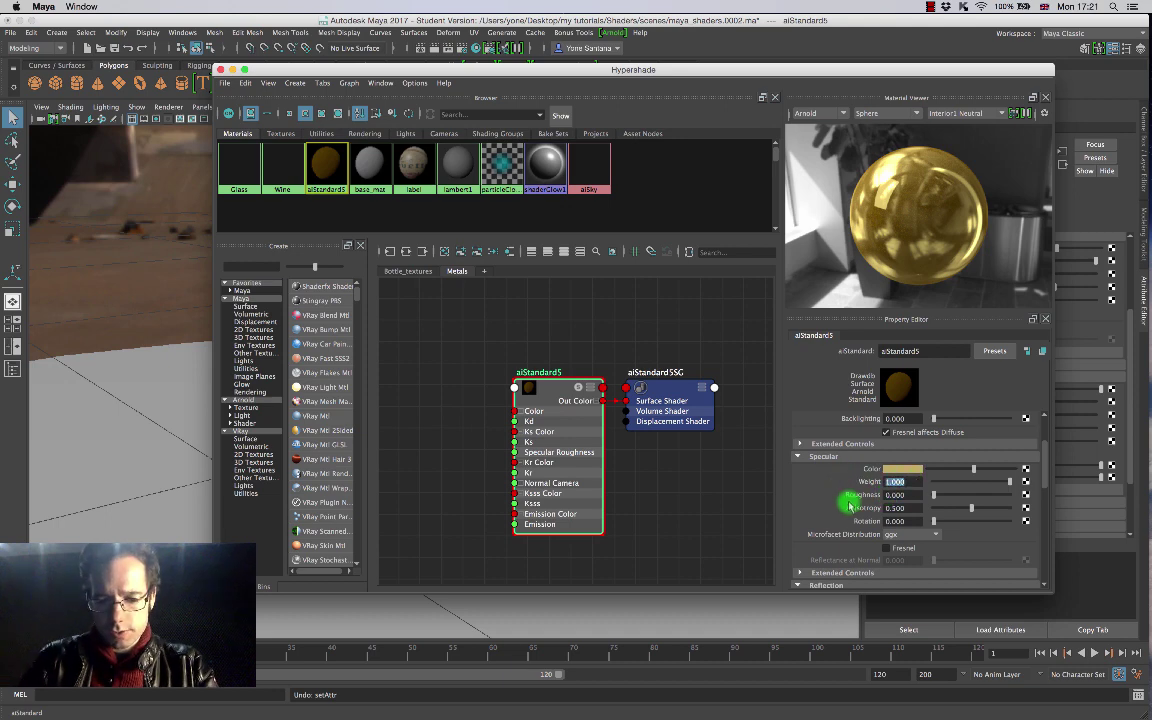
{"action": "key", "text": "Return"}
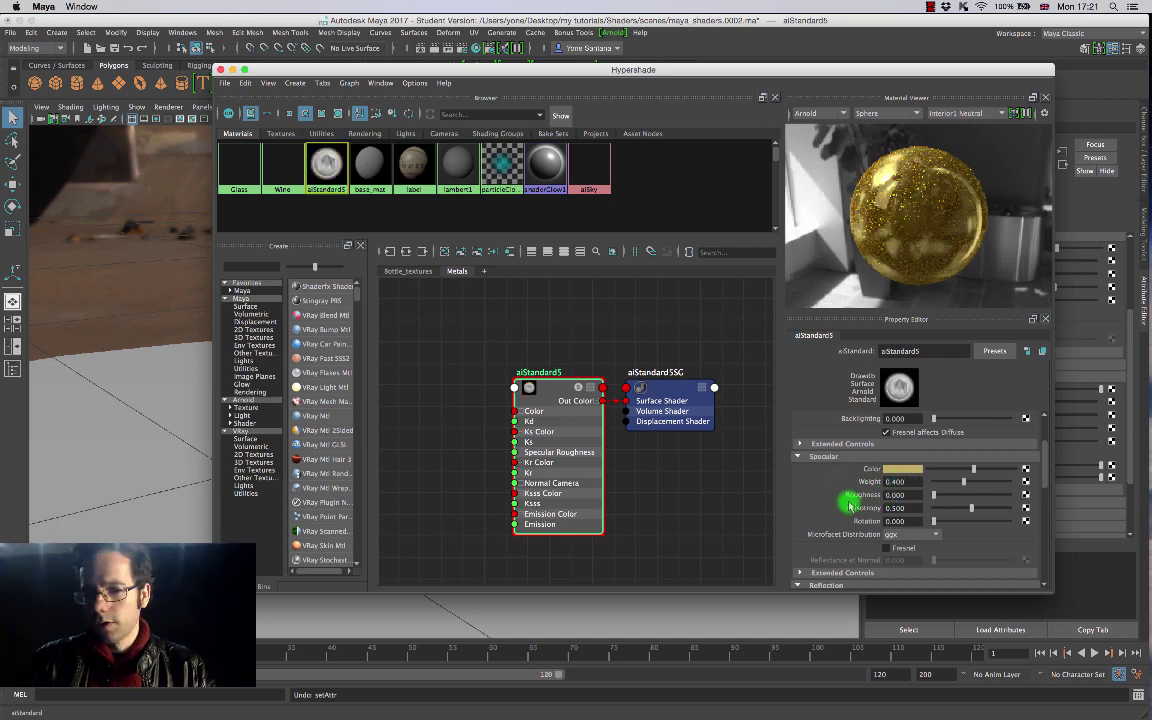
{"action": "key", "text": "Tab"}
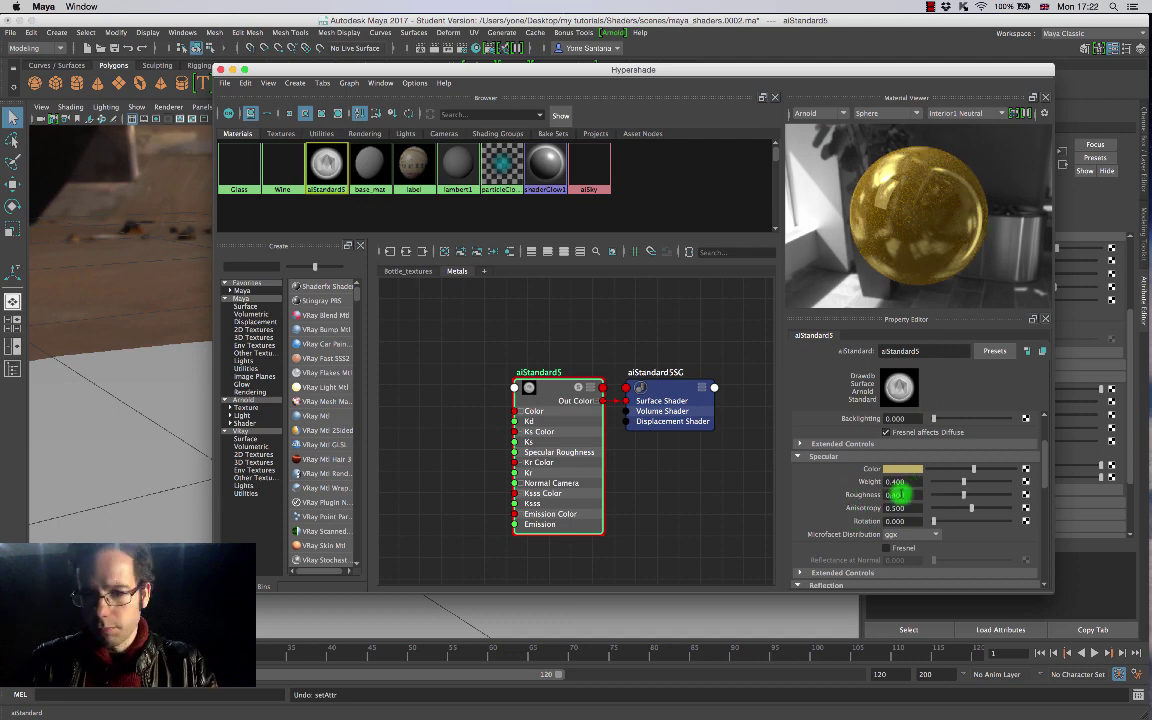
{"action": "type", "text": "0.4"}
{"action": "key", "text": "Return"}
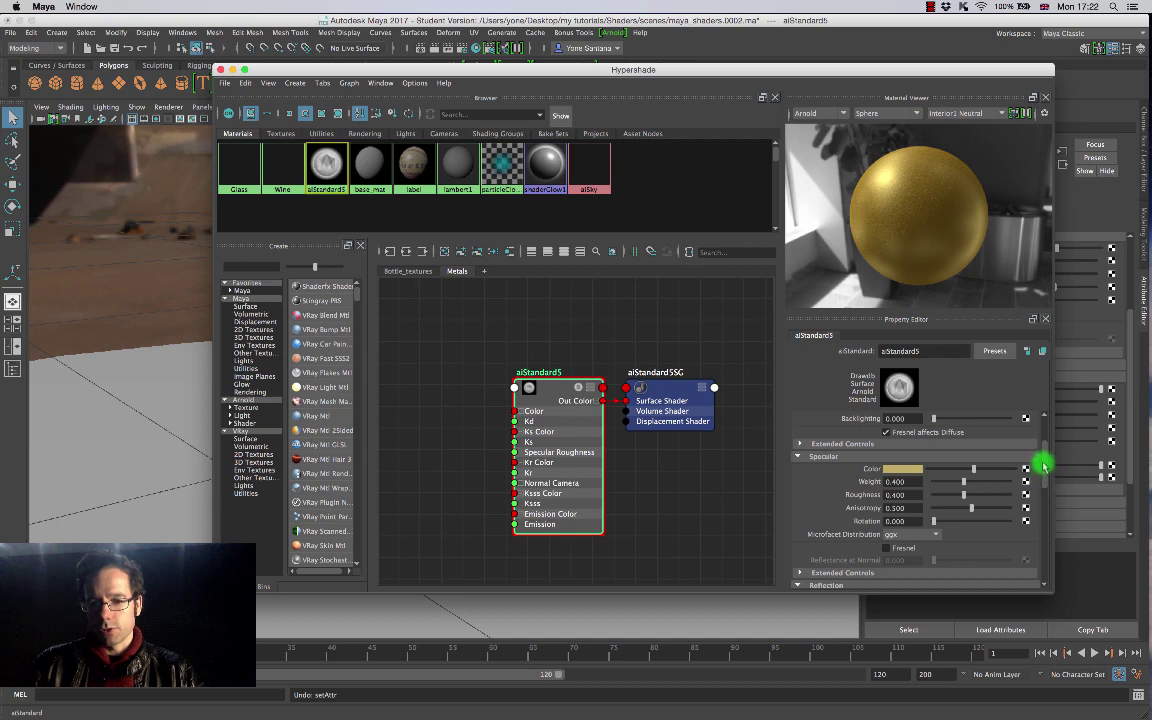
Step: Enable specular Fresnel with reflectance at normal at 1.000
{"action": "scroll", "coordinate": [1043, 465], "scroll_direction": "down", "scroll_amount": 2}
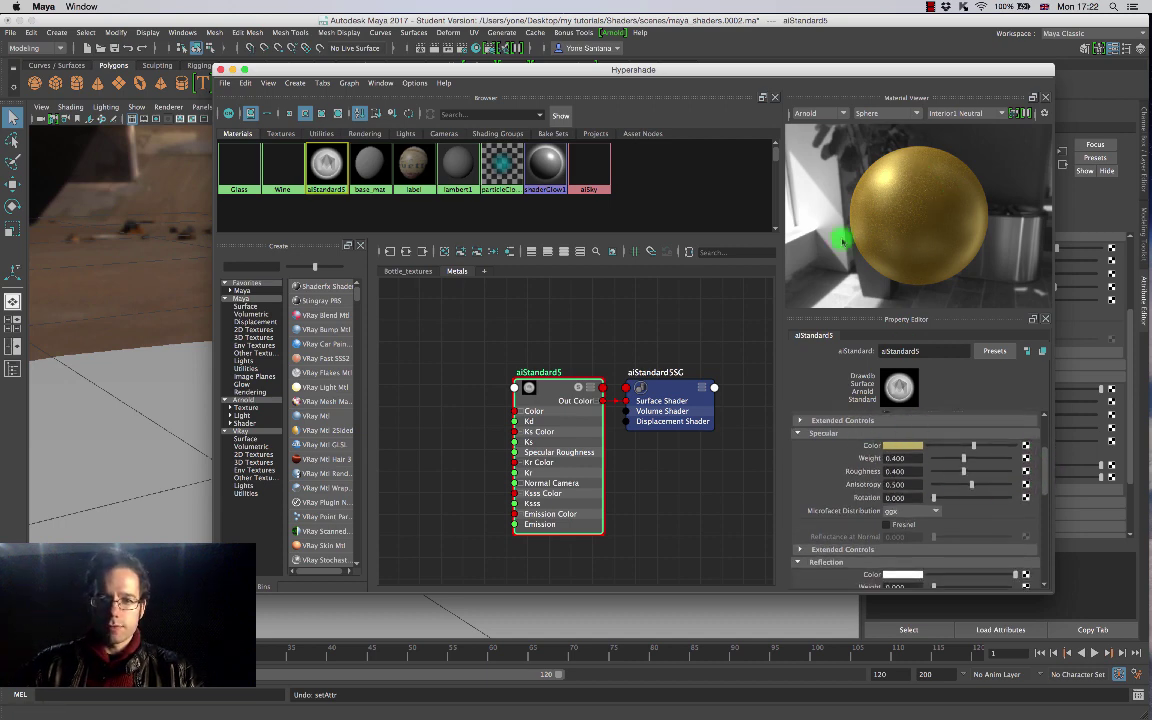
{"action": "left_click", "coordinate": [885, 525]}
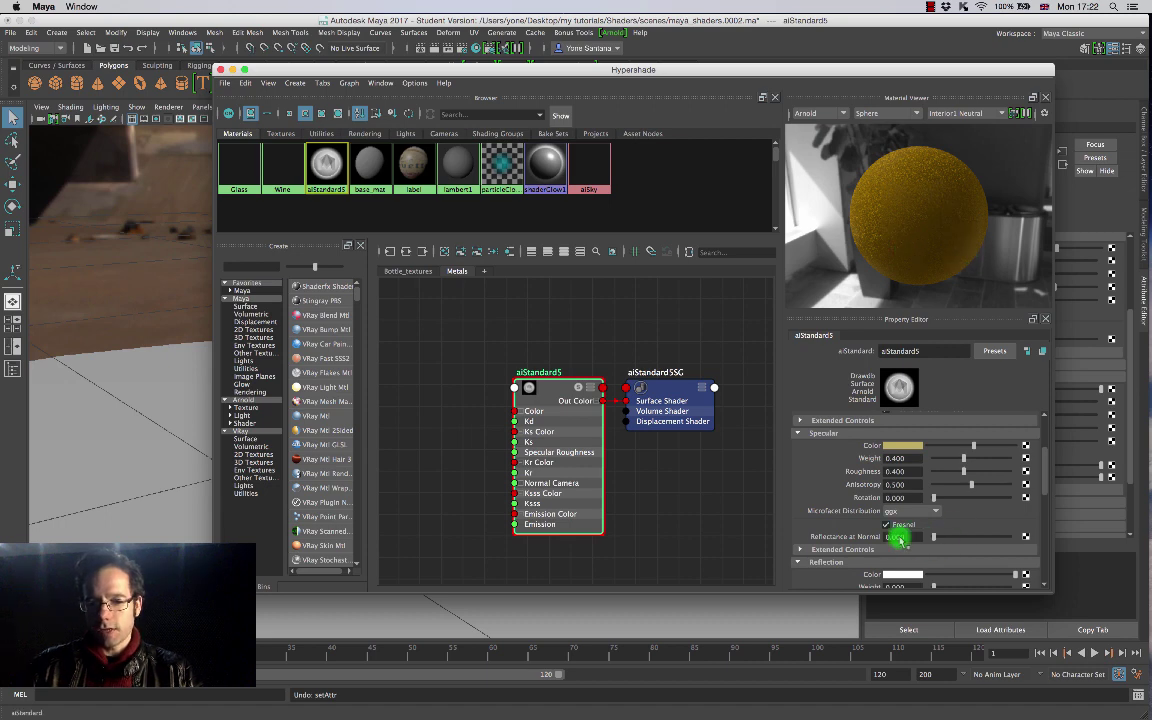
{"action": "left_click_drag", "start_coordinate": [935, 539], "coordinate": [1028, 535]}
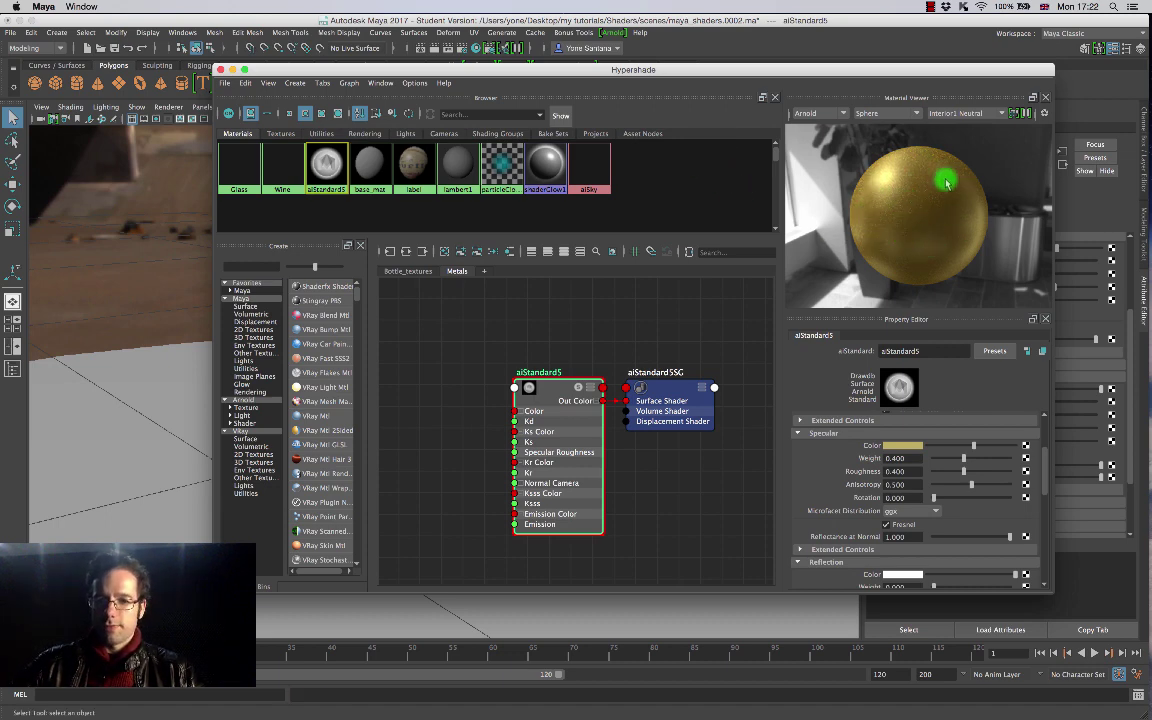
Step: Rename the aiStandard5 material to 'Golden'
{"action": "left_click_drag", "start_coordinate": [669, 69], "coordinate": [822, 65]}
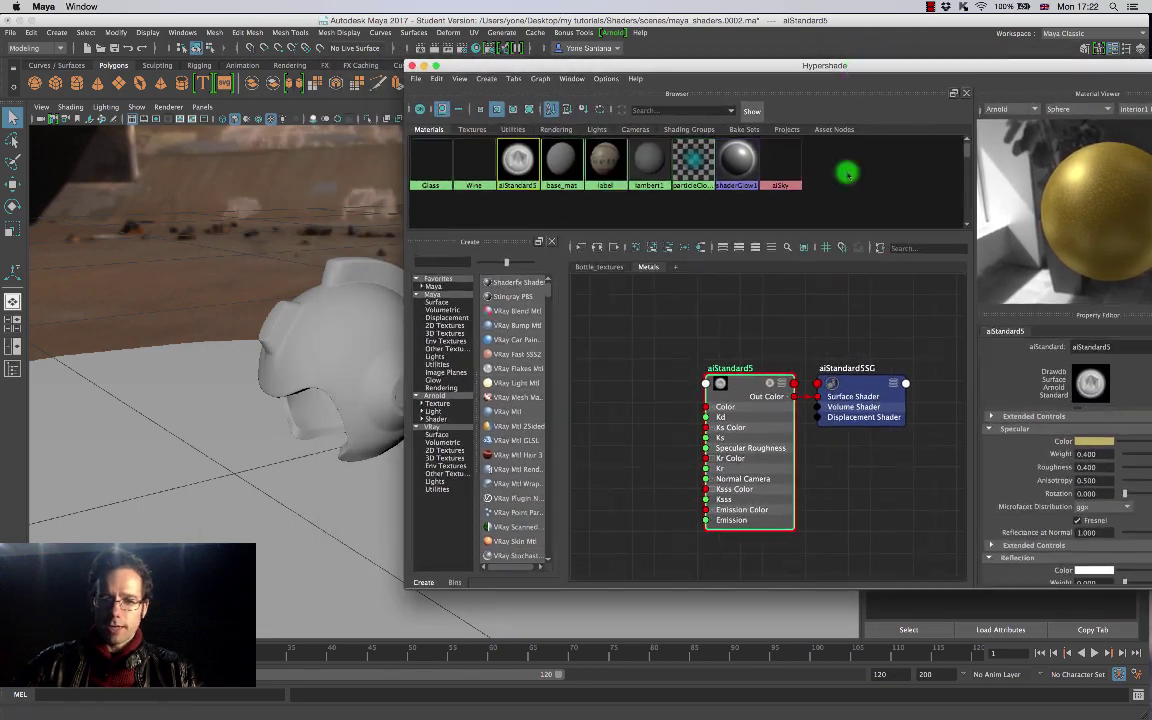
{"action": "double_click", "coordinate": [1110, 346]}
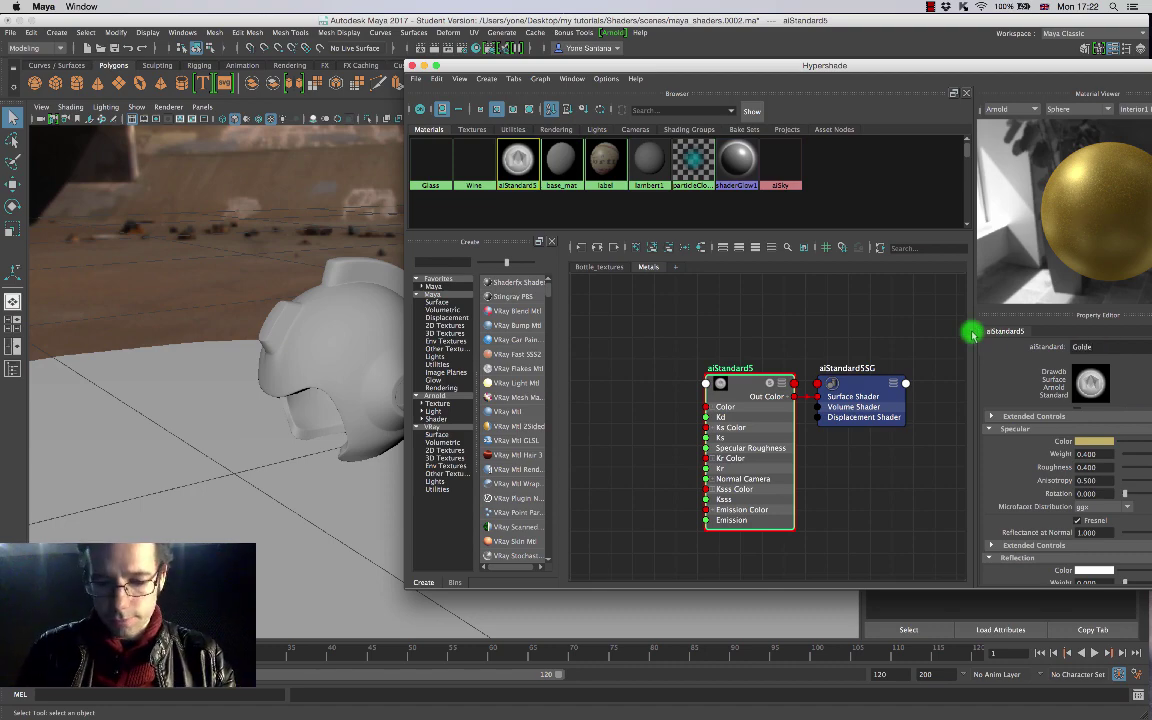
{"action": "type", "text": "Golden"}
{"action": "key", "text": "Return"}
Step: Apply the Golden material to the helmet and render the current frame with Arnold
{"action": "left_click_drag", "start_coordinate": [728, 62], "coordinate": [741, 58]}
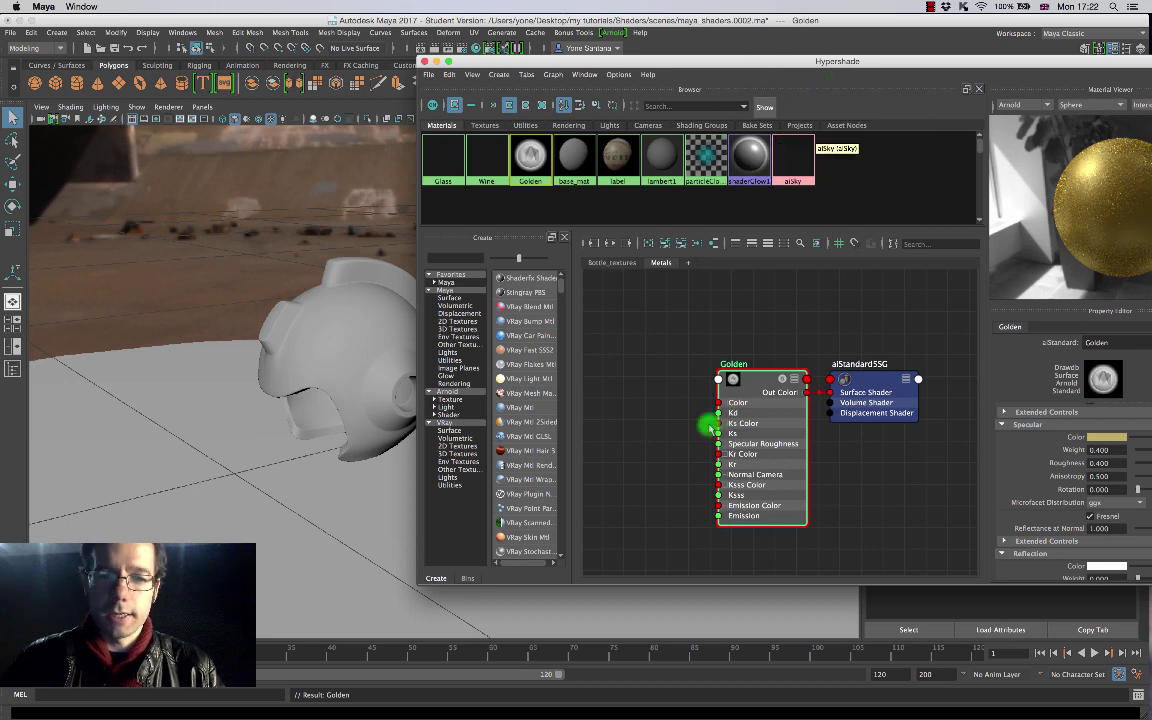
{"action": "middle_click_drag", "start_coordinate": [745, 392], "coordinate": [355, 351]}
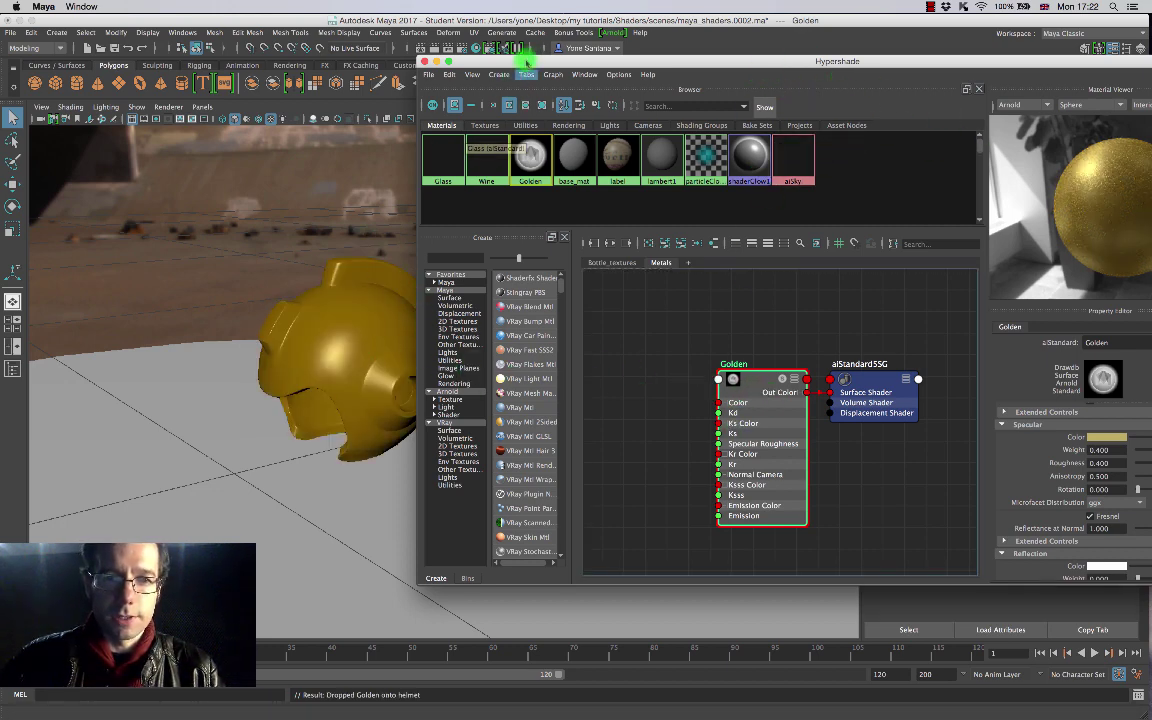
{"action": "left_click_drag", "start_coordinate": [526, 62], "coordinate": [690, 77]}
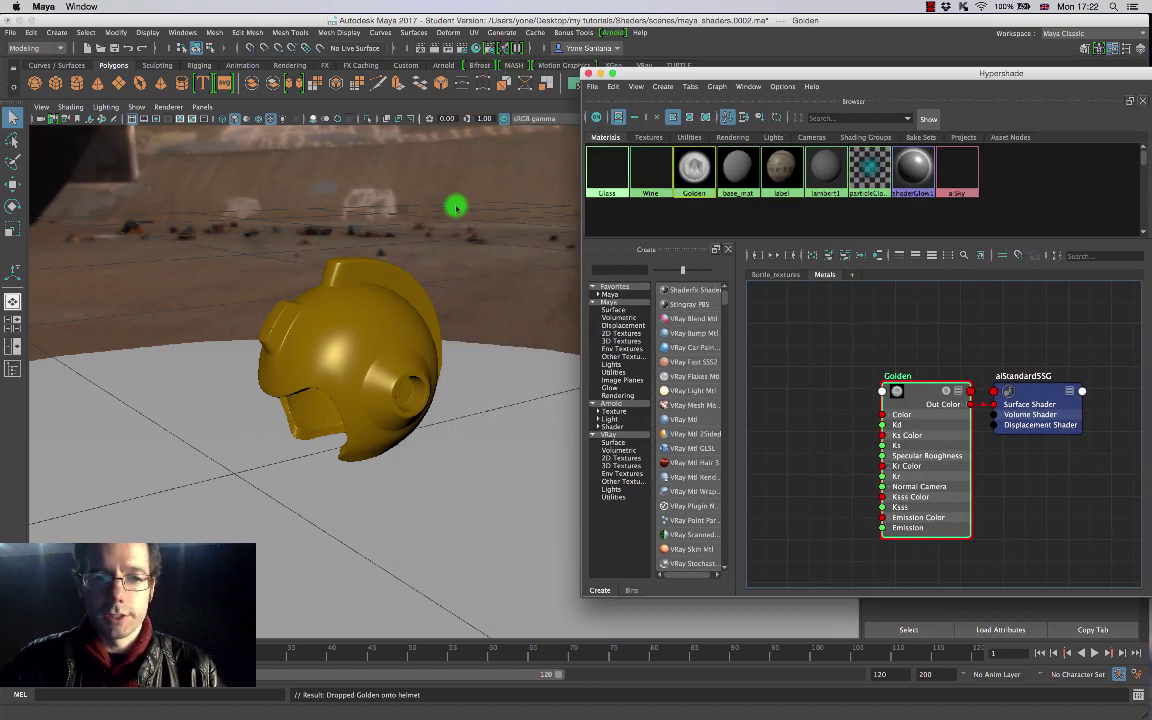
{"action": "left_click_drag", "start_coordinate": [440, 337], "coordinate": [480, 320], "text": "alt"}
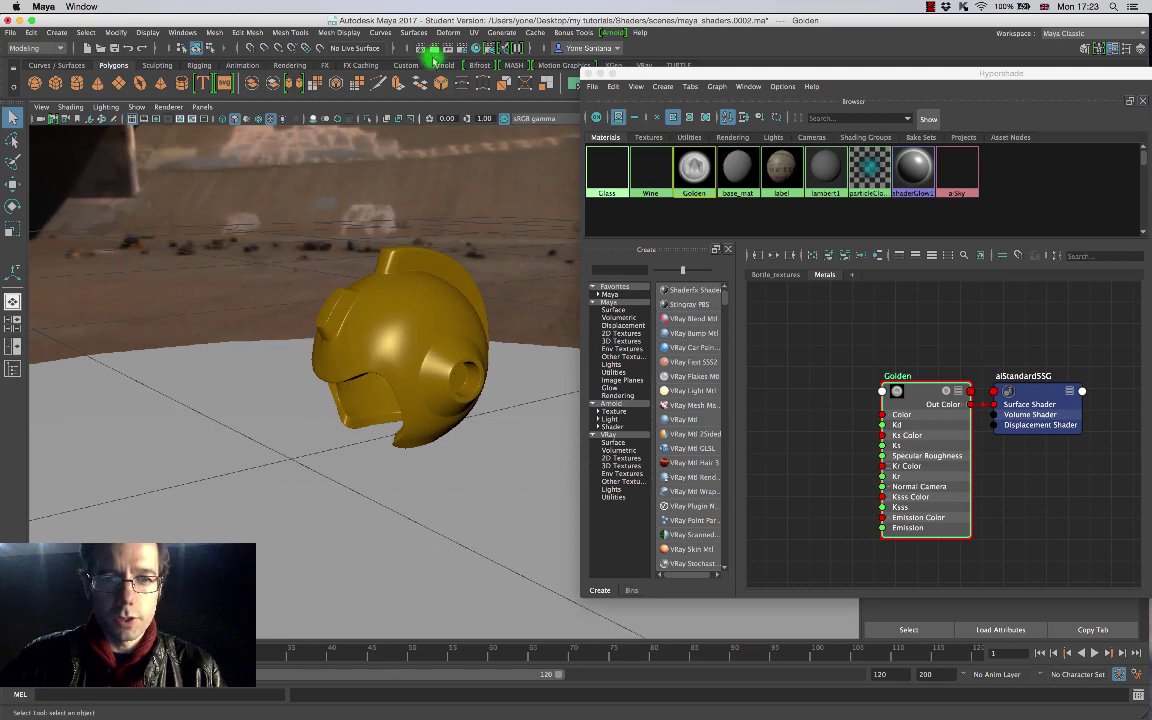
{"action": "left_click", "coordinate": [427, 49]}
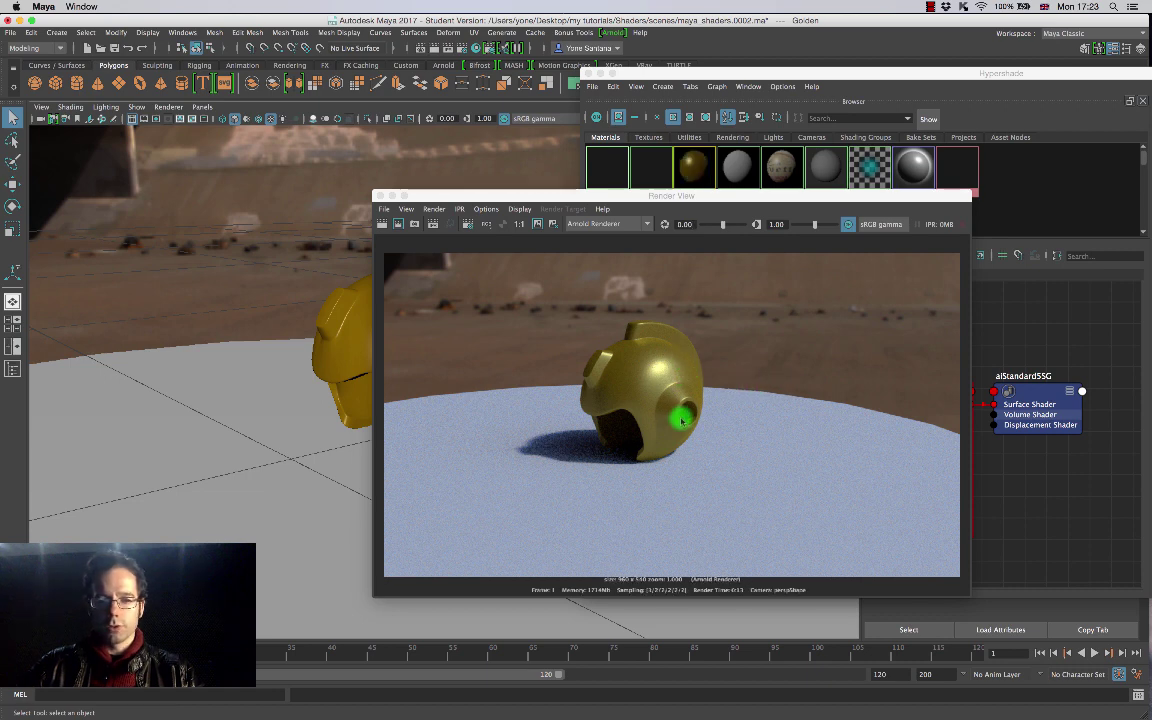
Step: Render two close-up regions over the helmet to inspect the brushed-gold surface
{"action": "scroll", "coordinate": [328, 335], "scroll_direction": "up", "scroll_amount": 10}
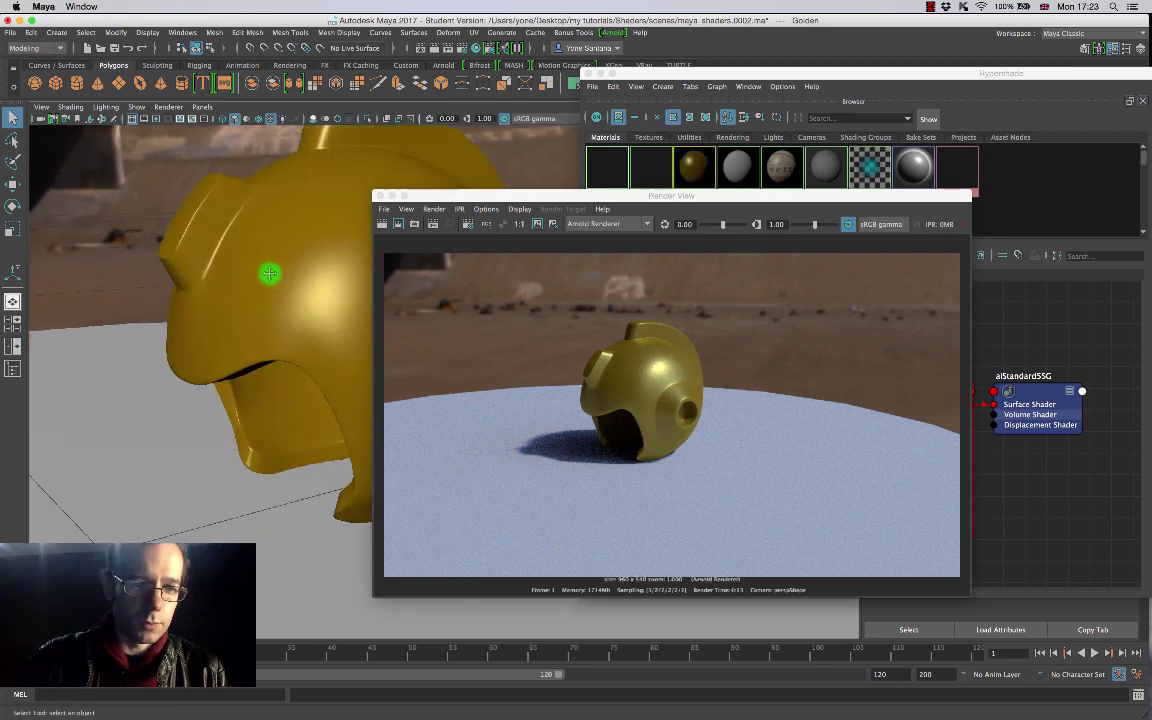
{"action": "left_click_drag", "start_coordinate": [342, 327], "coordinate": [350, 278], "text": "alt"}
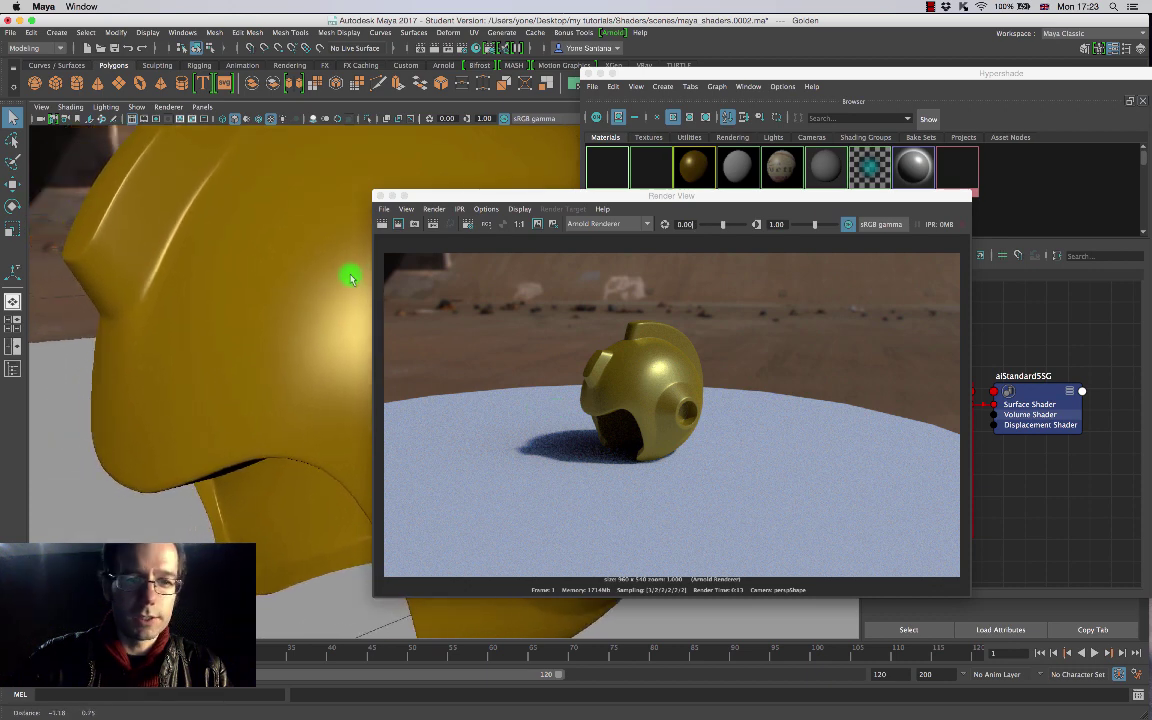
{"action": "left_click_drag", "start_coordinate": [583, 325], "coordinate": [752, 424]}
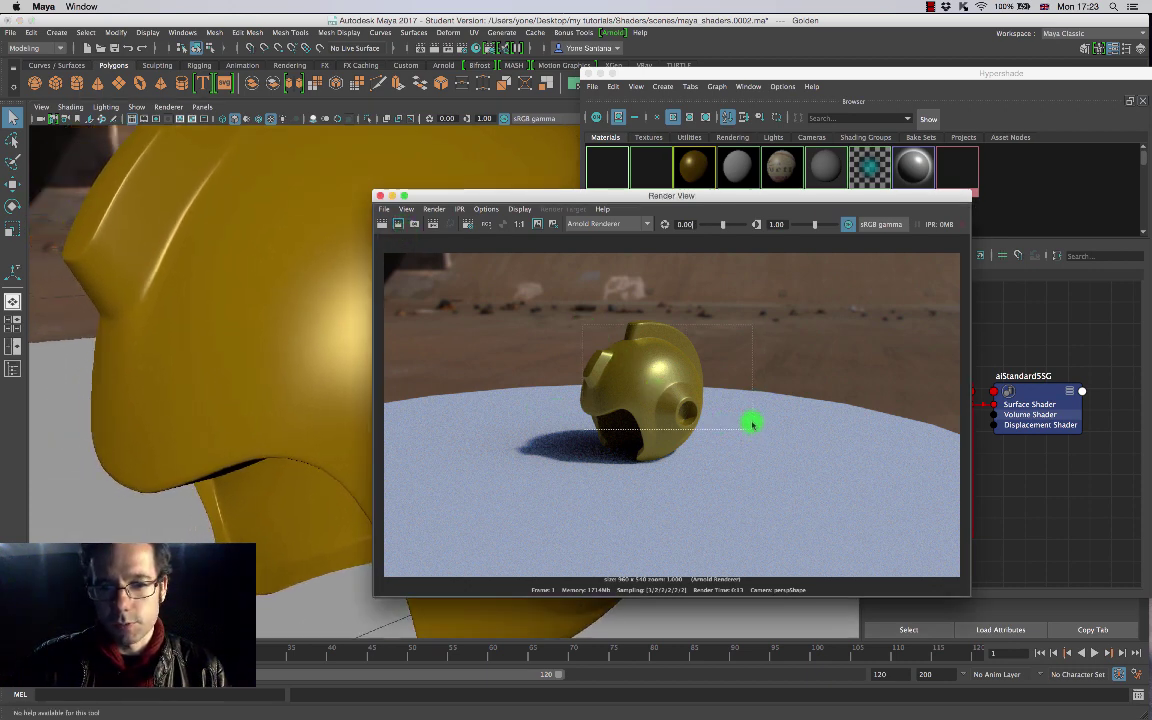
{"action": "left_click", "coordinate": [398, 226]}
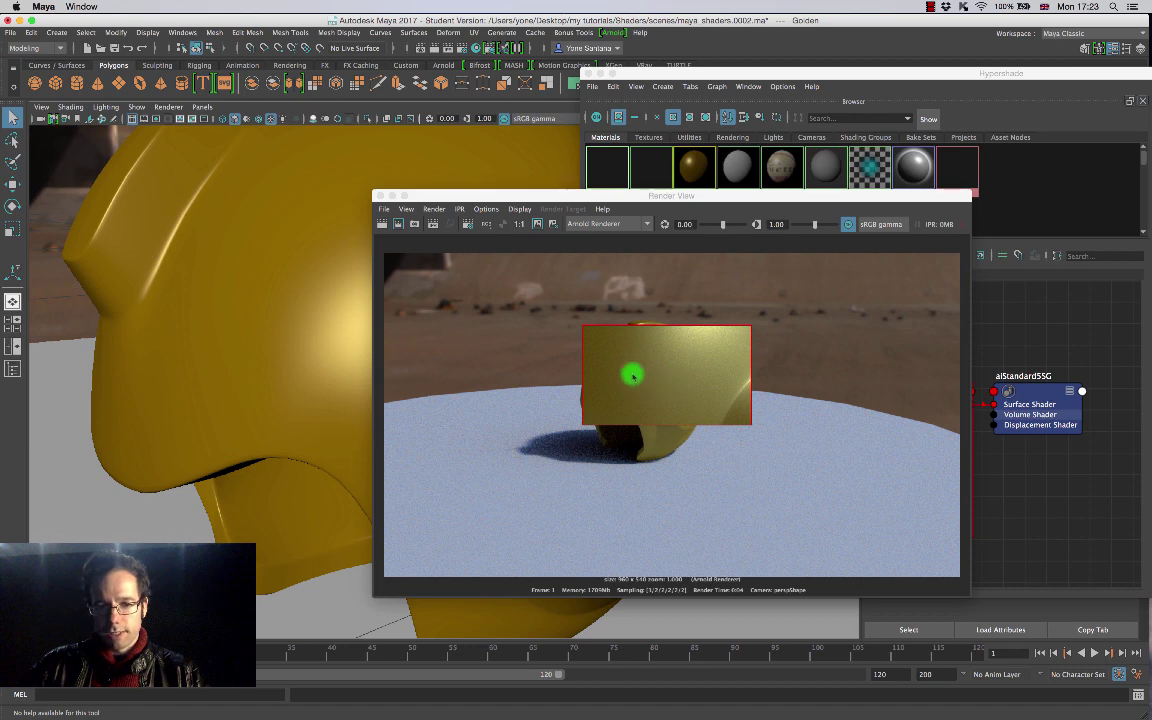
{"action": "left_click_drag", "start_coordinate": [813, 296], "coordinate": [650, 533]}
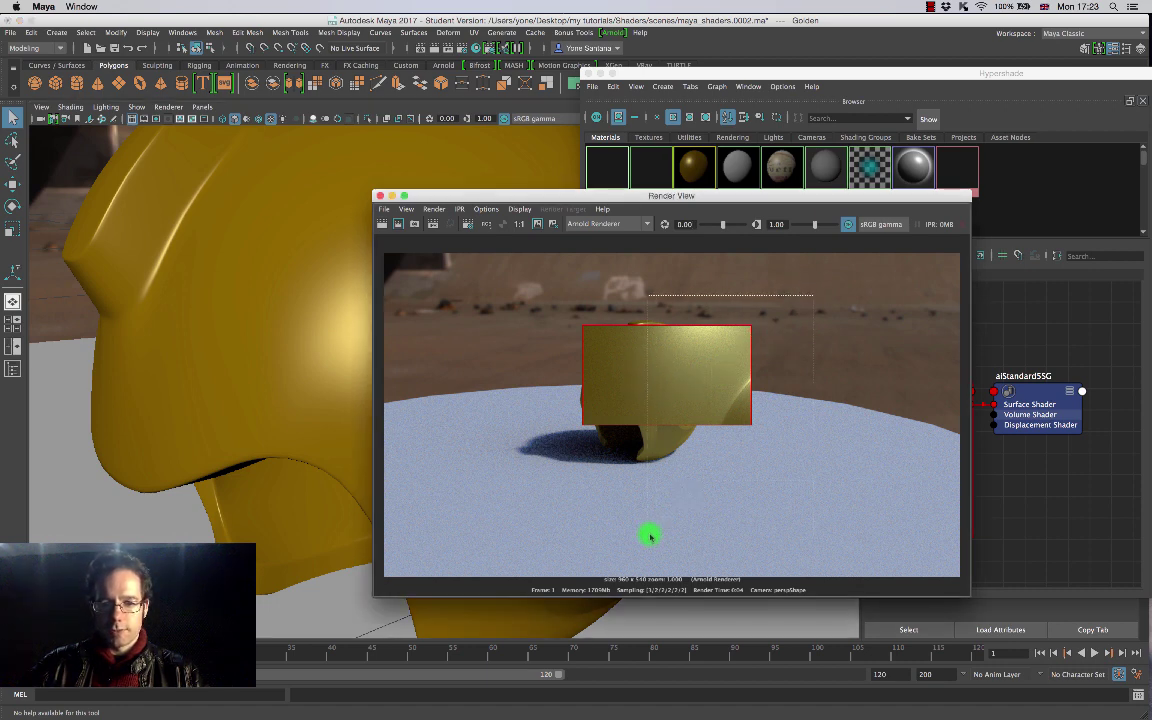
{"action": "left_click", "coordinate": [398, 226]}
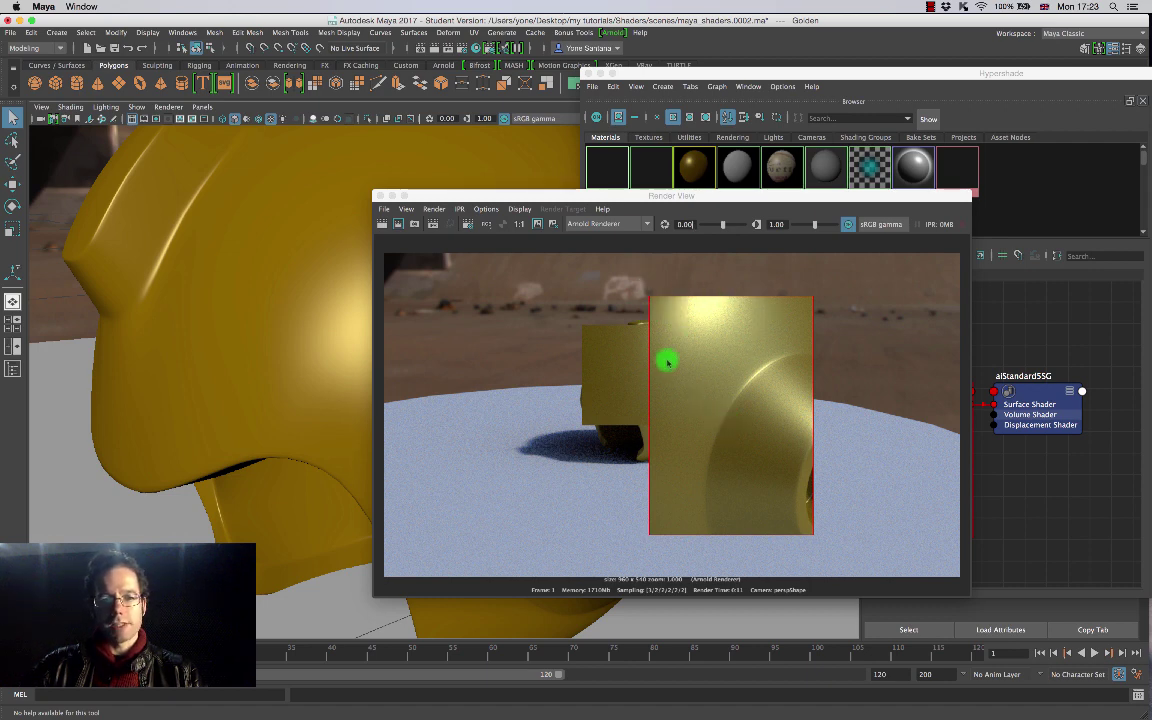
{"action": "left_click", "coordinate": [379, 195]}
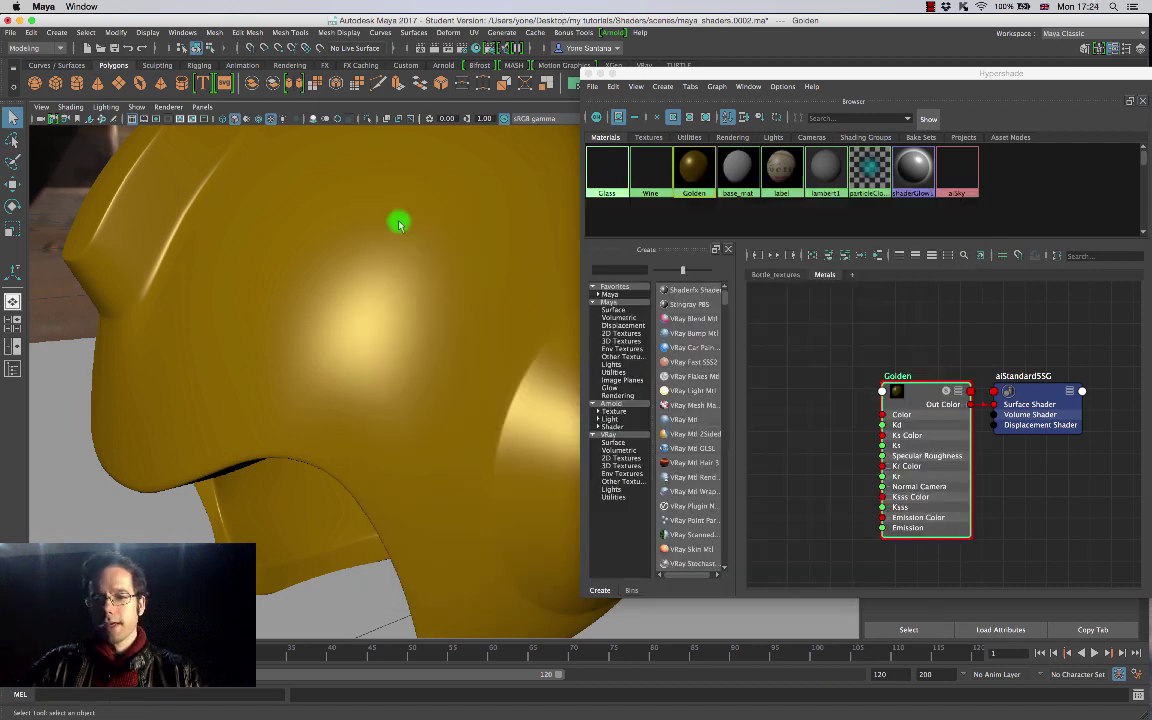
{"action": "left_click", "coordinate": [907, 393]}
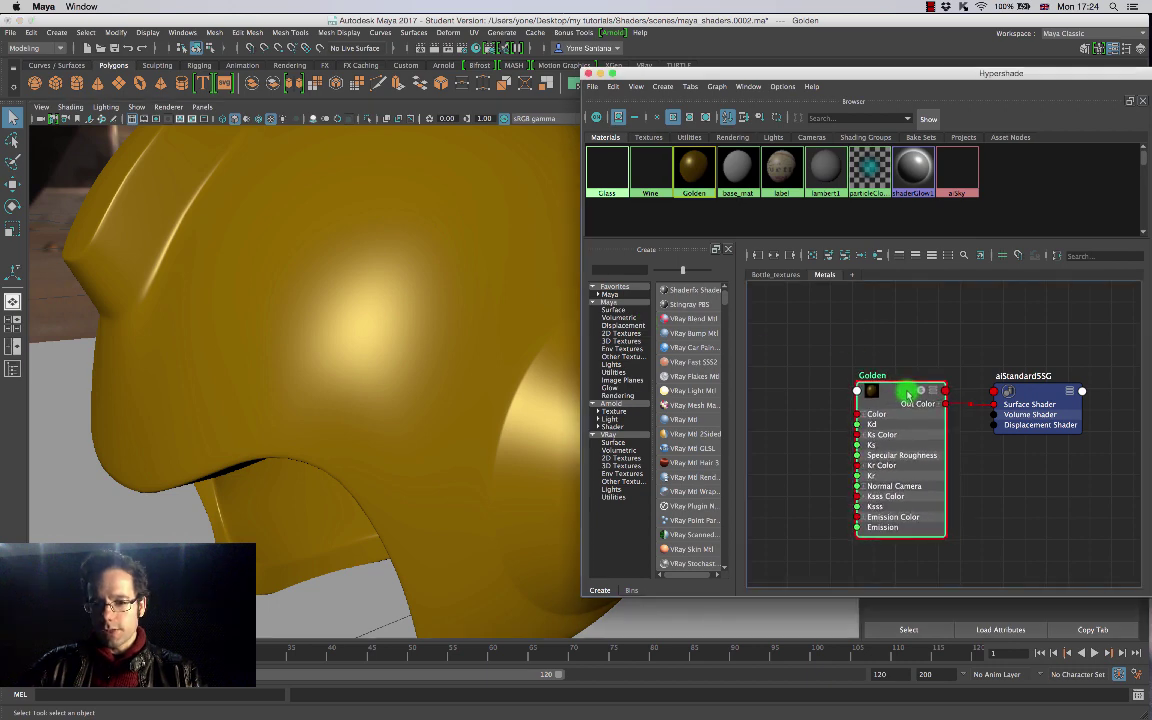
{"action": "middle_click_drag", "start_coordinate": [954, 404], "coordinate": [898, 390], "text": "alt"}
{"action": "right_click_drag", "start_coordinate": [898, 390], "coordinate": [851, 352], "text": "alt"}
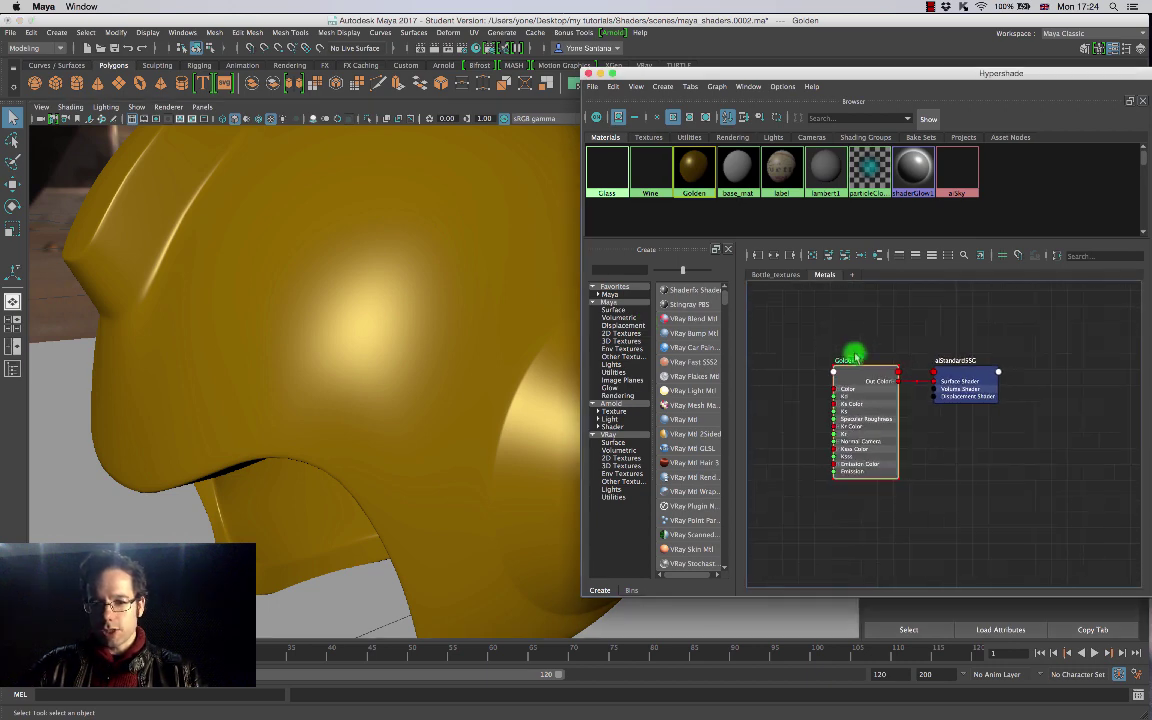
{"action": "middle_click_drag", "start_coordinate": [851, 352], "coordinate": [987, 352], "text": "alt"}
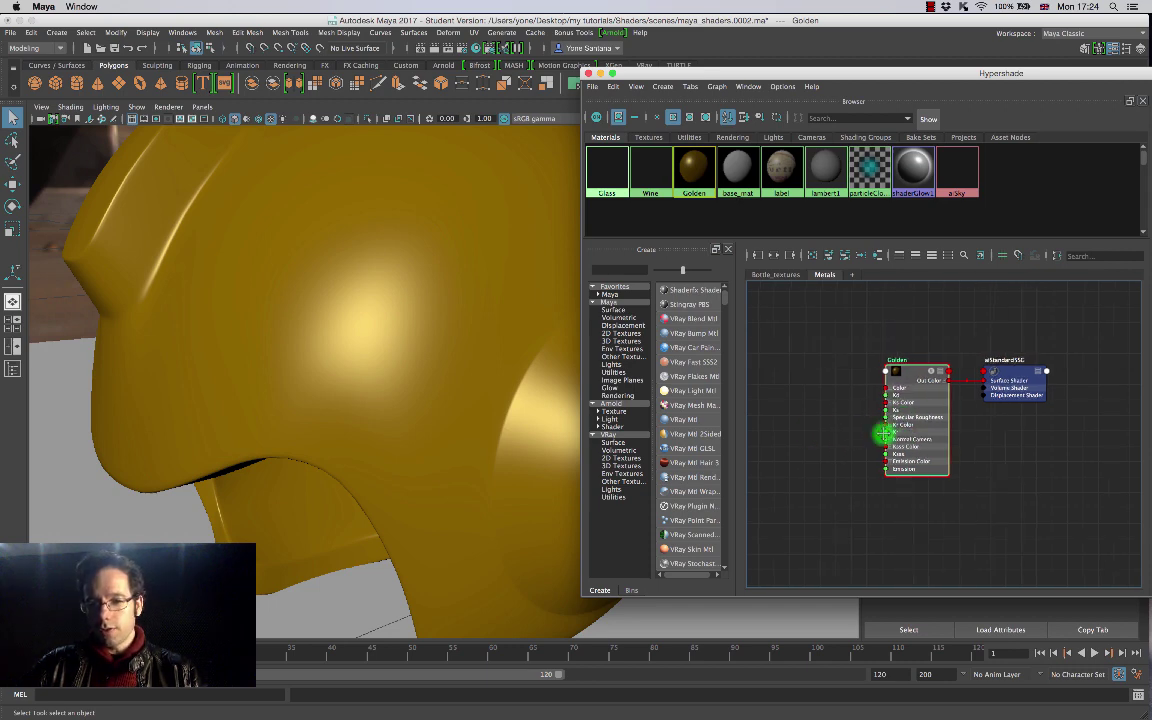
Step: Open the texture node list for the Golden shader's Bump Mapping input
{"action": "middle_click_drag", "start_coordinate": [887, 432], "coordinate": [859, 435], "text": "alt"}
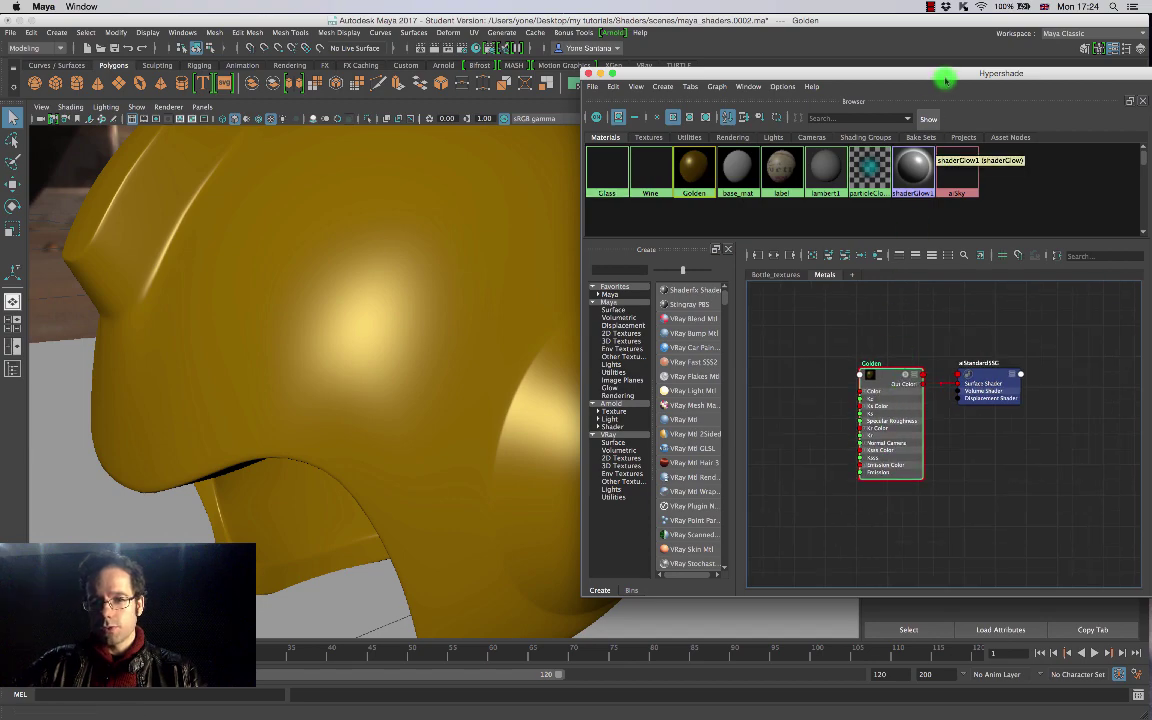
{"action": "left_click_drag", "start_coordinate": [944, 72], "coordinate": [558, 60]}
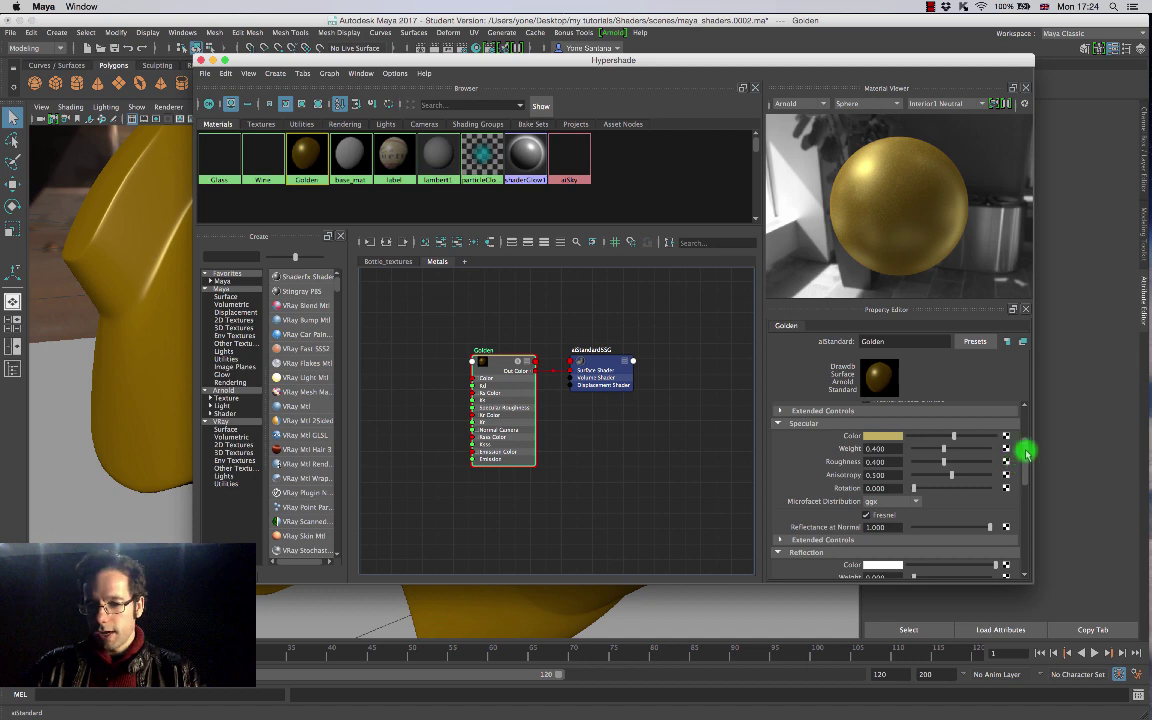
{"action": "left_click_drag", "start_coordinate": [1026, 452], "coordinate": [1010, 532]}
{"action": "left_click", "coordinate": [777, 463]}
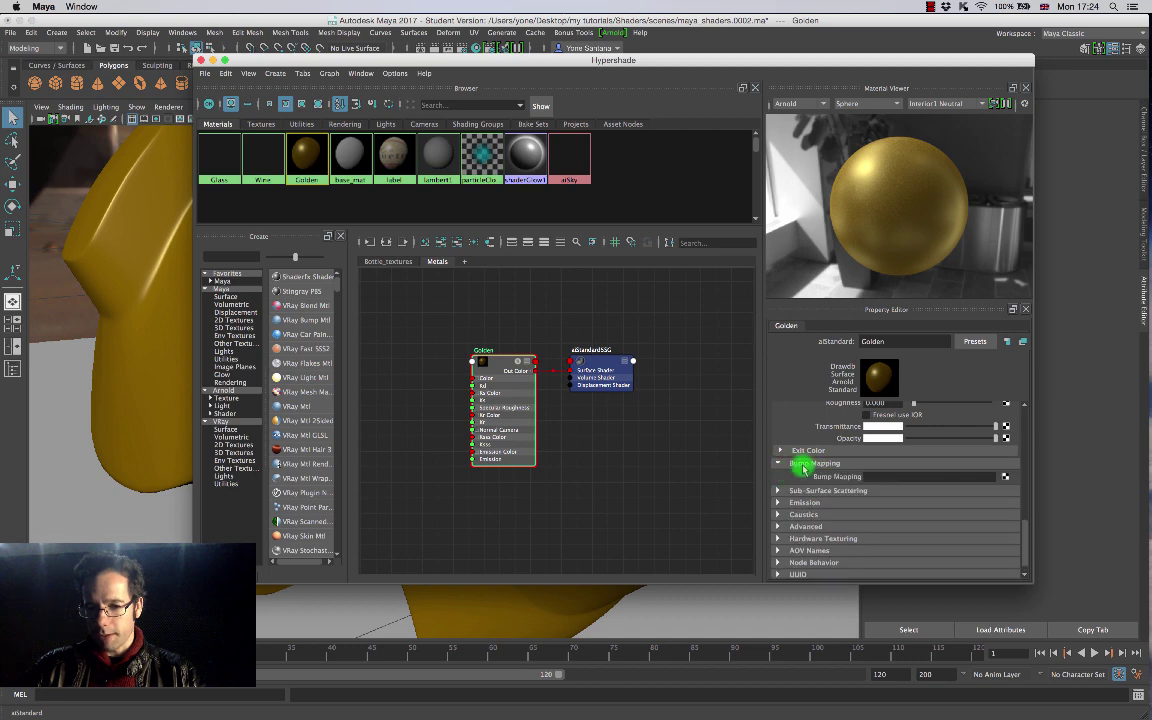
{"action": "left_click", "coordinate": [1001, 479]}
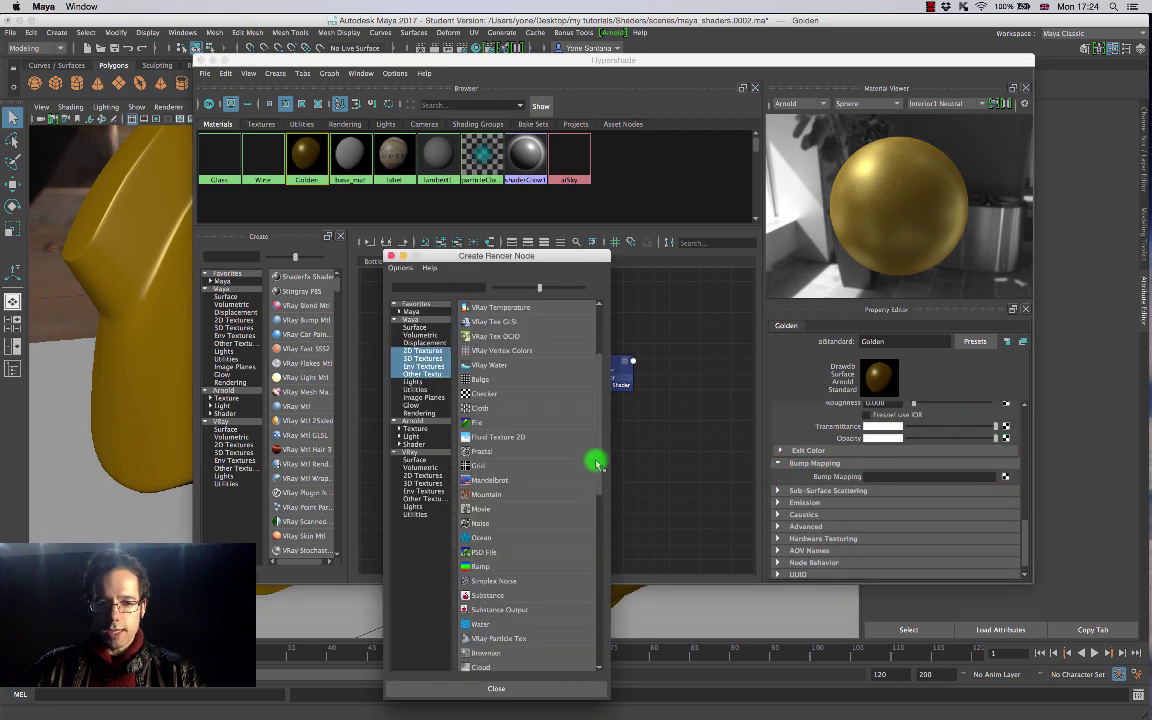
Step: Connect a Noise 2D texture as the Golden shader's bump map
{"action": "scroll", "coordinate": [596, 478], "scroll_direction": "up", "scroll_amount": 2}
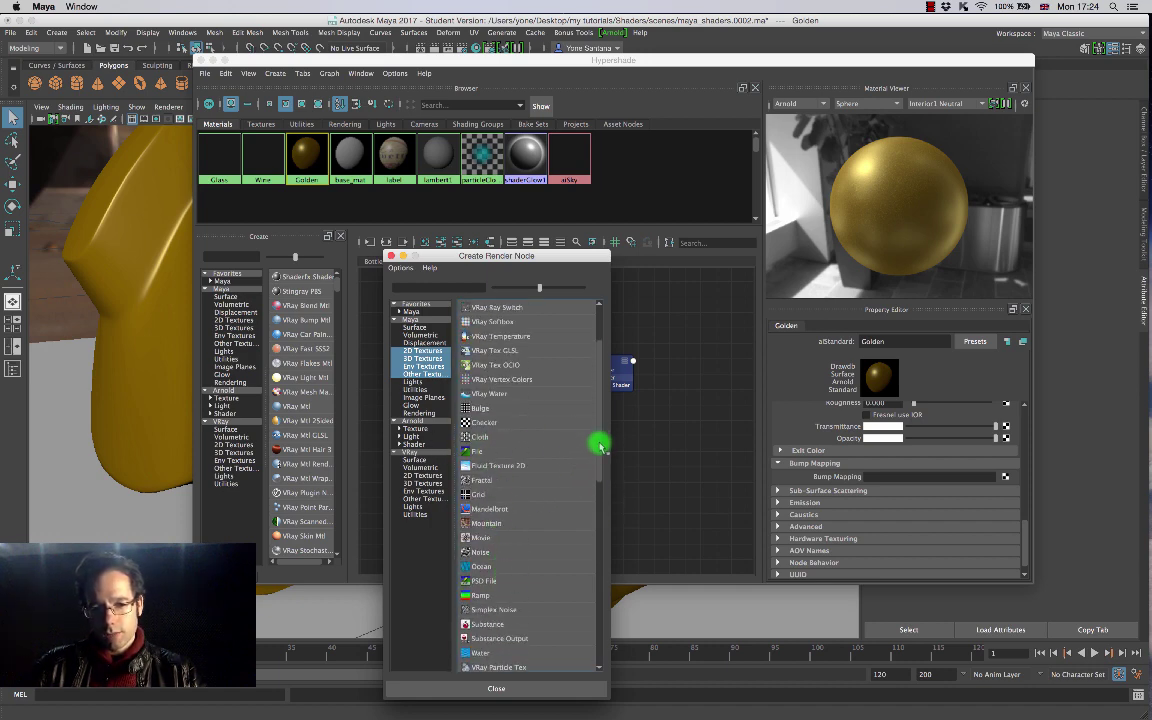
{"action": "scroll", "coordinate": [597, 460], "scroll_direction": "down", "scroll_amount": 3}
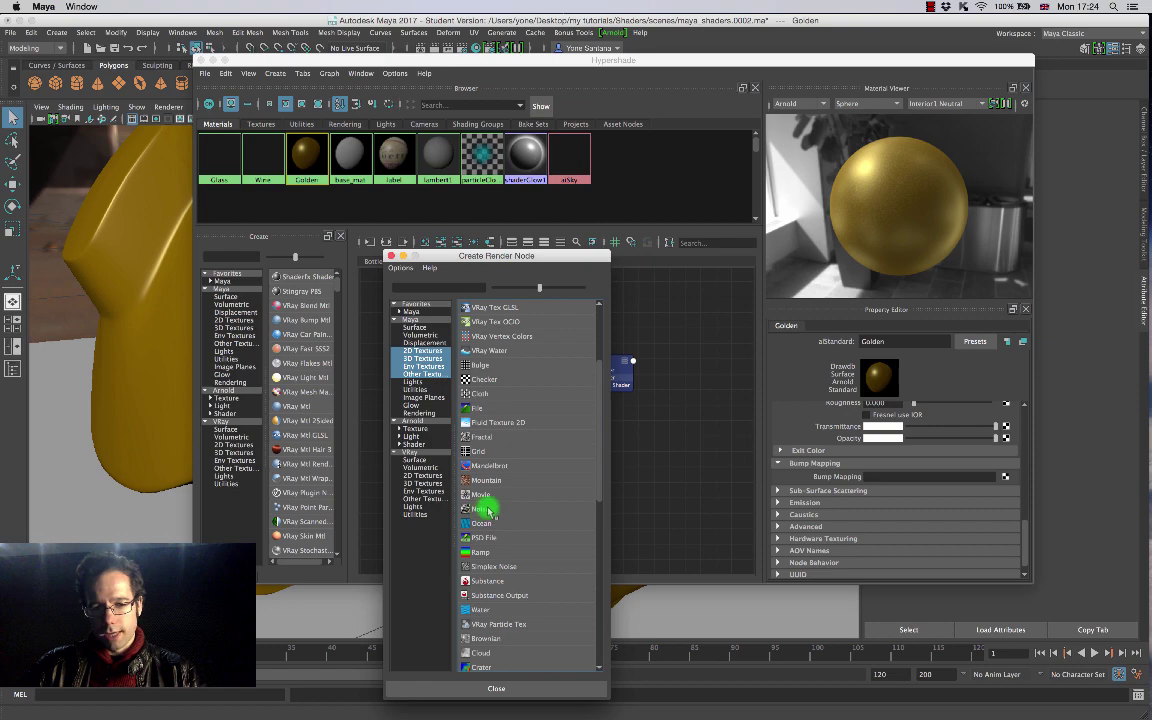
{"action": "left_click", "coordinate": [482, 509]}
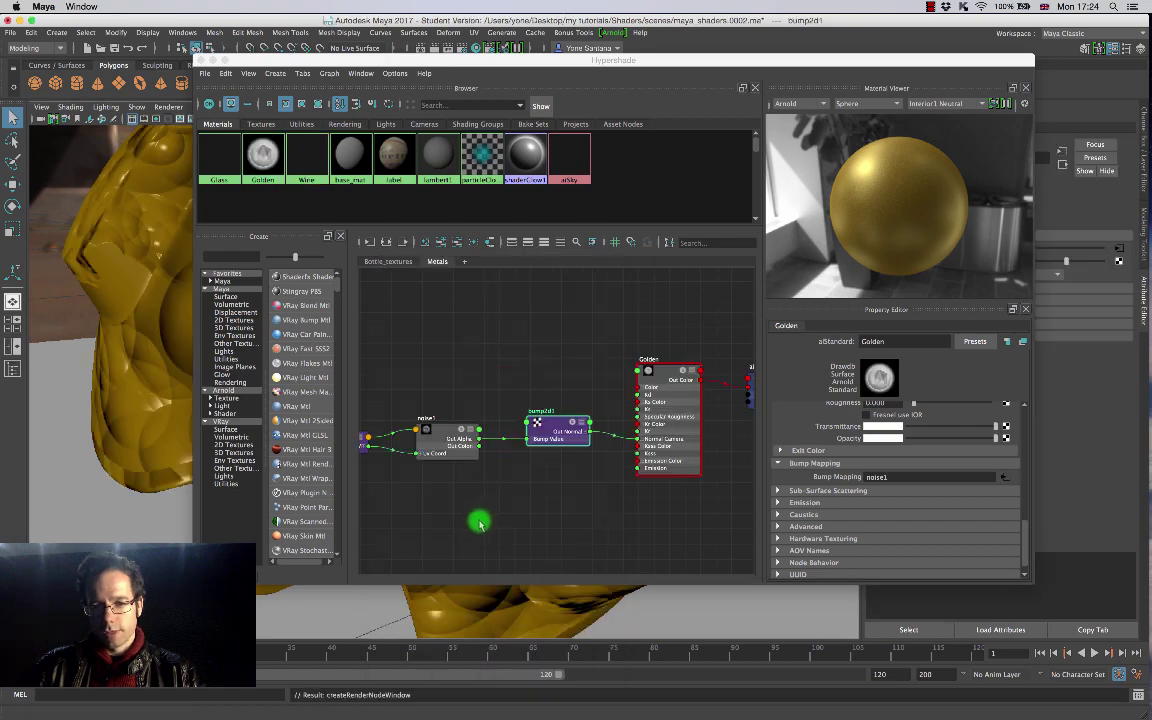
Step: Load the noise1 texture's Threshold, Amplitude and Frequency attributes in the Property Editor
{"action": "left_click_drag", "start_coordinate": [386, 57], "coordinate": [796, 54]}
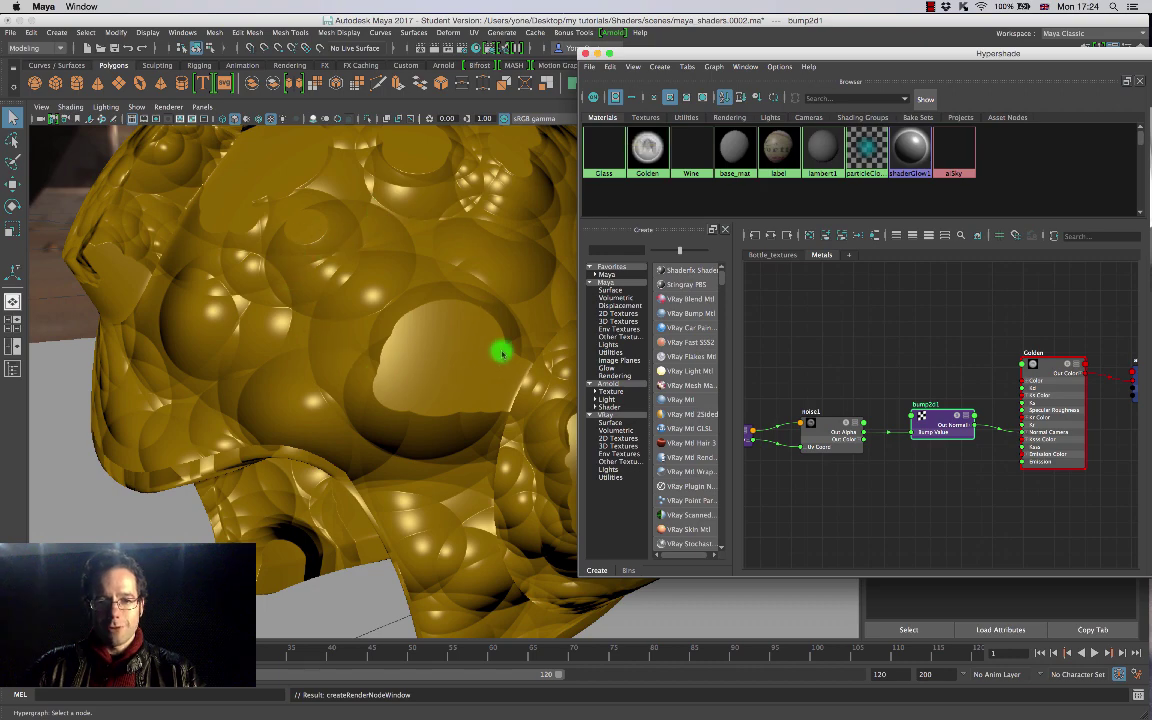
{"action": "left_click_drag", "start_coordinate": [807, 50], "coordinate": [447, 64]}
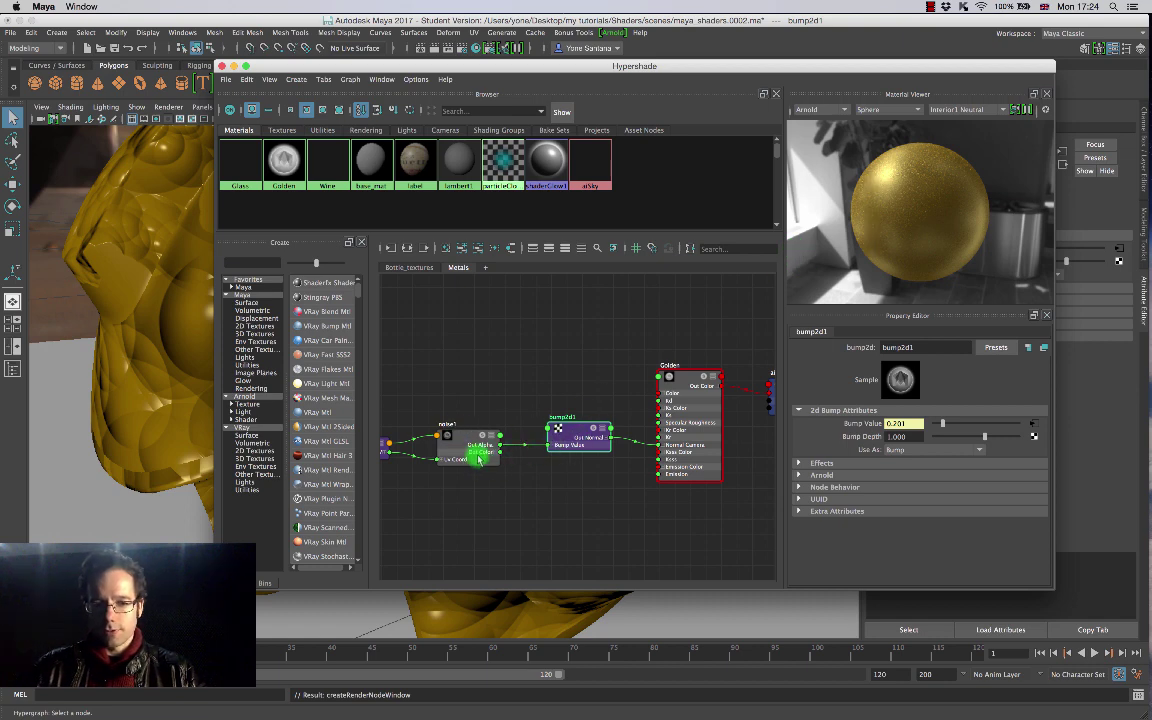
{"action": "middle_click_drag", "start_coordinate": [478, 458], "coordinate": [547, 465], "text": "alt"}
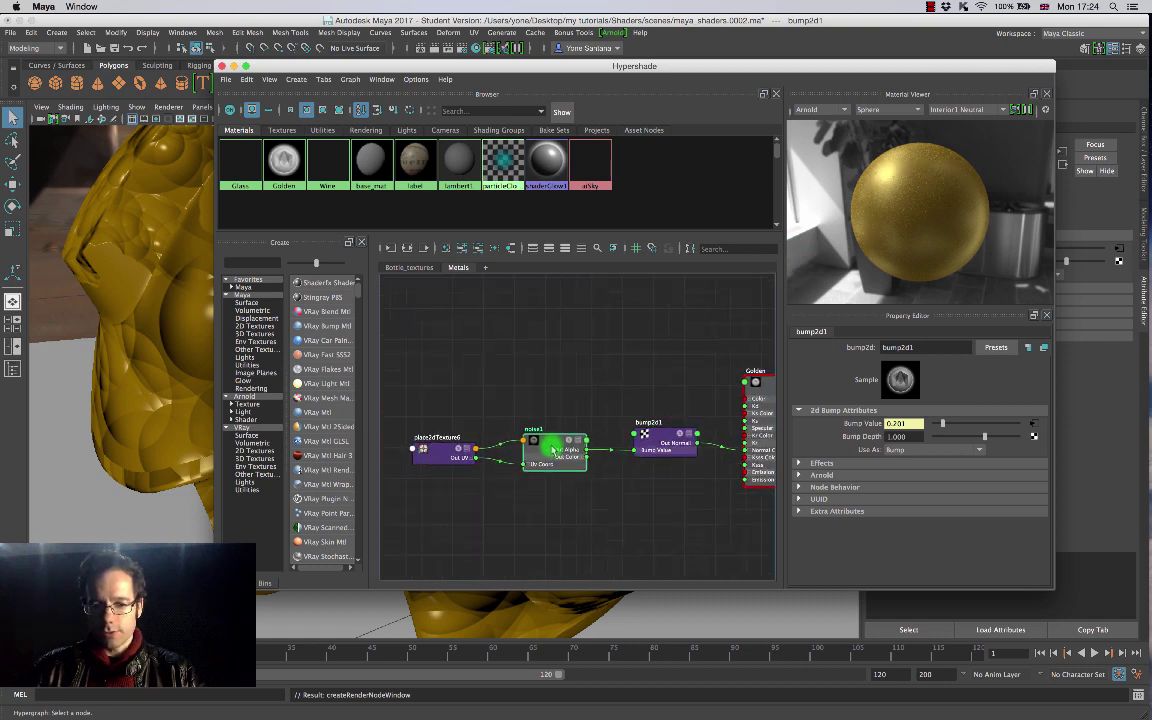
{"action": "left_click", "coordinate": [548, 456]}
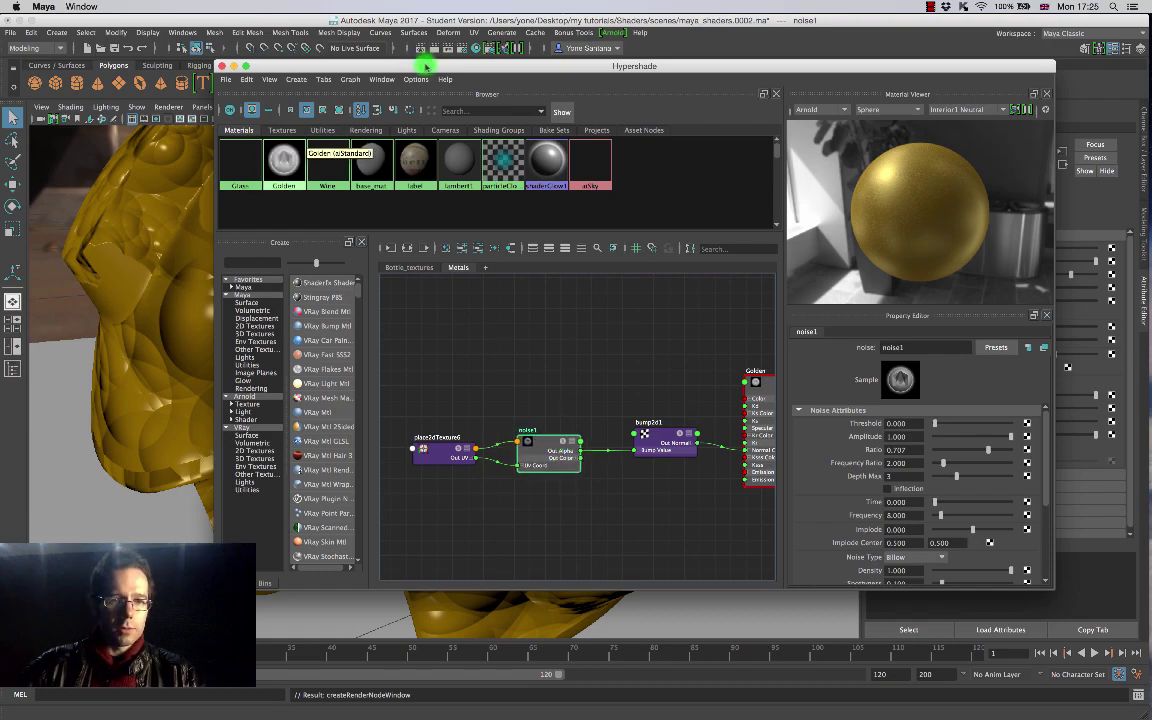
{"action": "mouse_move", "coordinate": [426, 66]}
{"action": "left_mouse_down"}
{"action": "mouse_move", "coordinate": [818, 82]}
{"action": "mouse_move", "coordinate": [527, 51]}
{"action": "mouse_move", "coordinate": [674, 39]}
{"action": "mouse_move", "coordinate": [448, 70]}
{"action": "left_mouse_up"}
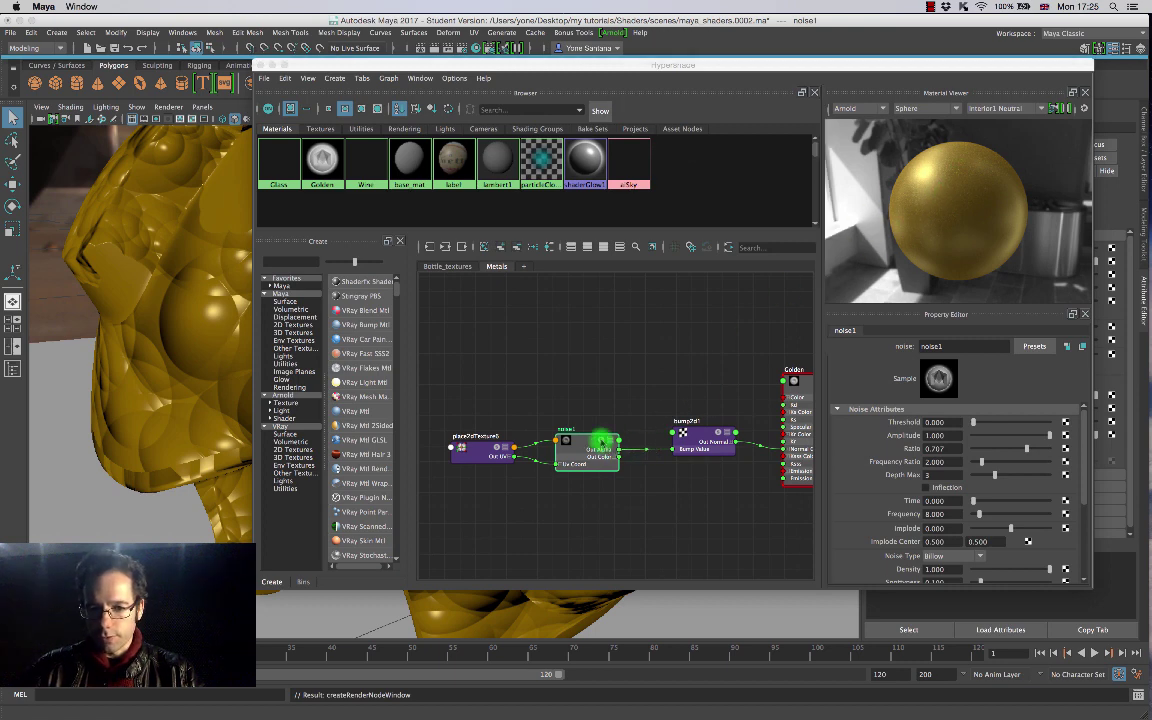
Step: Solo the noise1 texture so the previews show only grey noise
{"action": "key", "text": "f"}
{"action": "scroll", "coordinate": [655, 440], "scroll_direction": "up", "scroll_amount": 2}
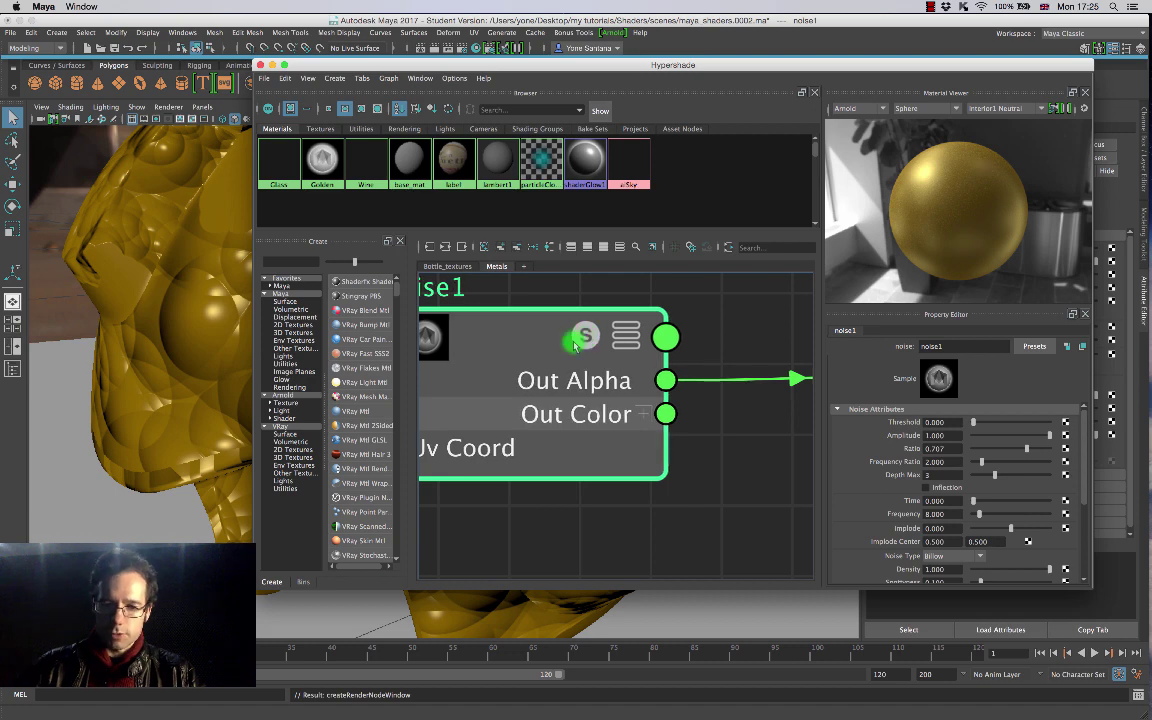
{"action": "left_click", "coordinate": [596, 339]}
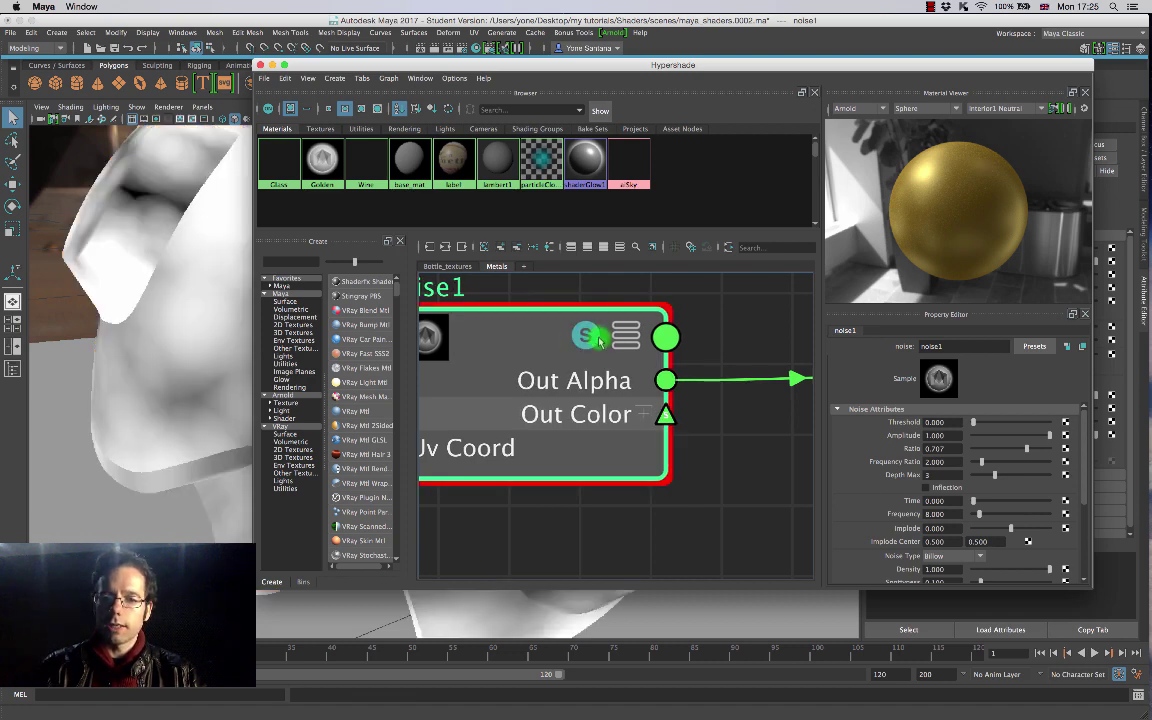
{"action": "left_click", "coordinate": [598, 339]}
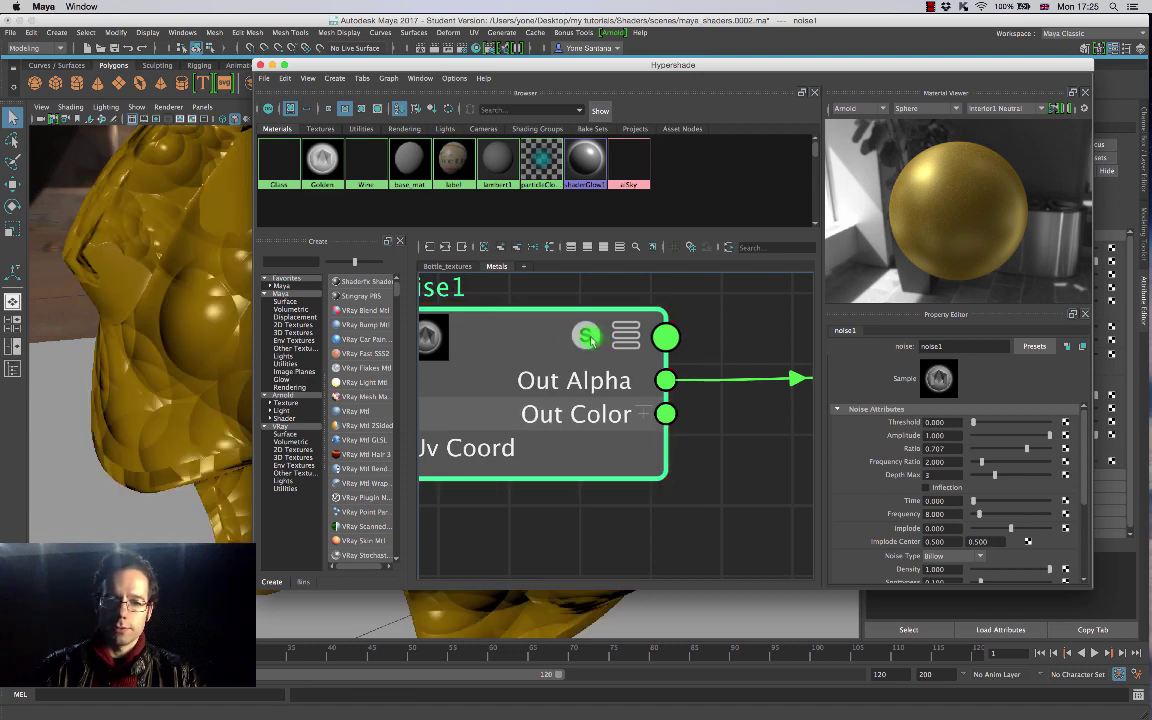
{"action": "left_click", "coordinate": [590, 340]}
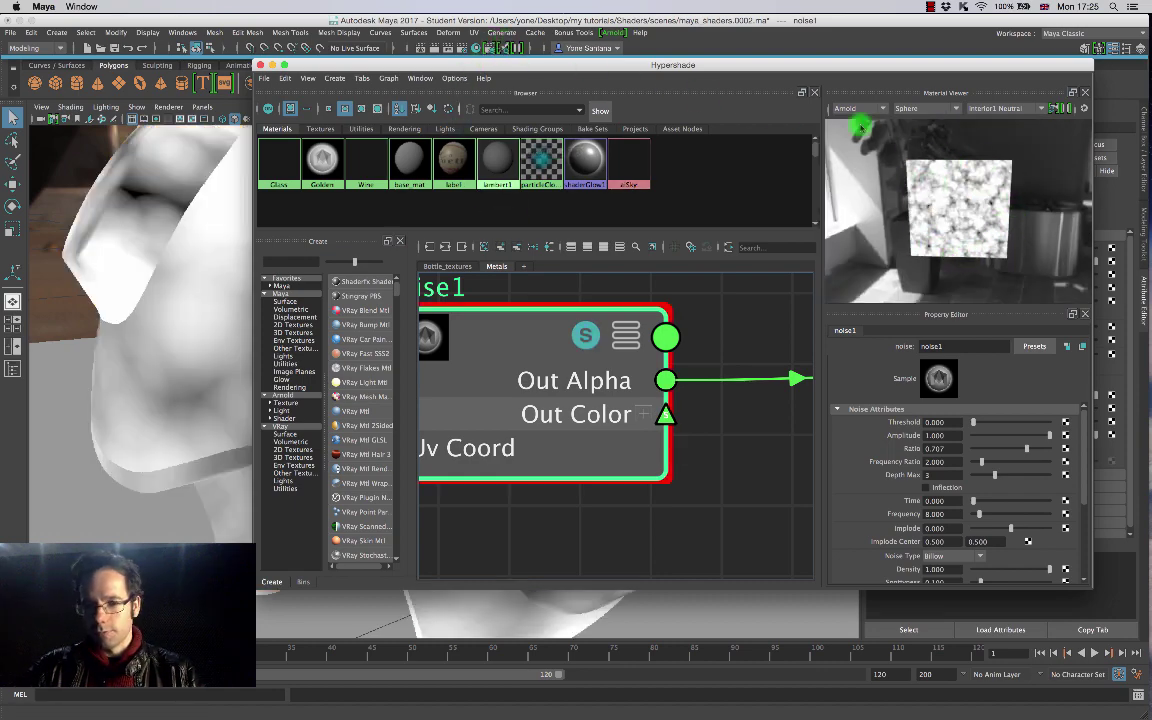
{"action": "left_click_drag", "start_coordinate": [621, 66], "coordinate": [852, 58]}
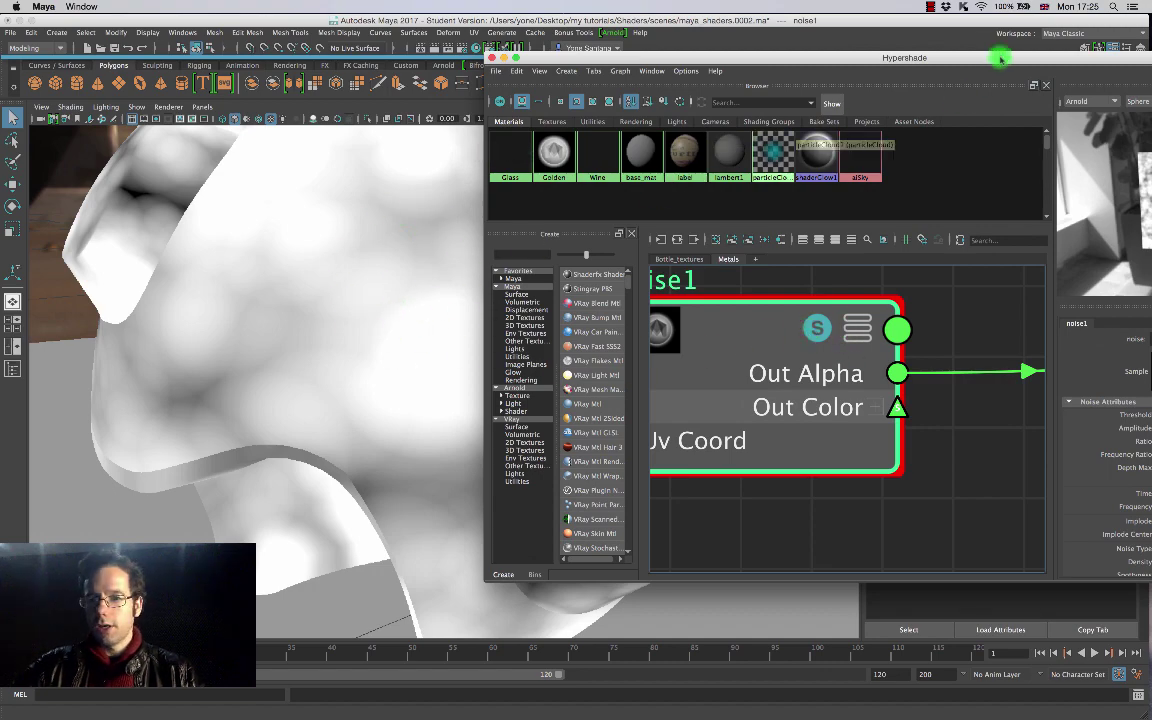
{"action": "left_click_drag", "start_coordinate": [998, 57], "coordinate": [587, 87]}
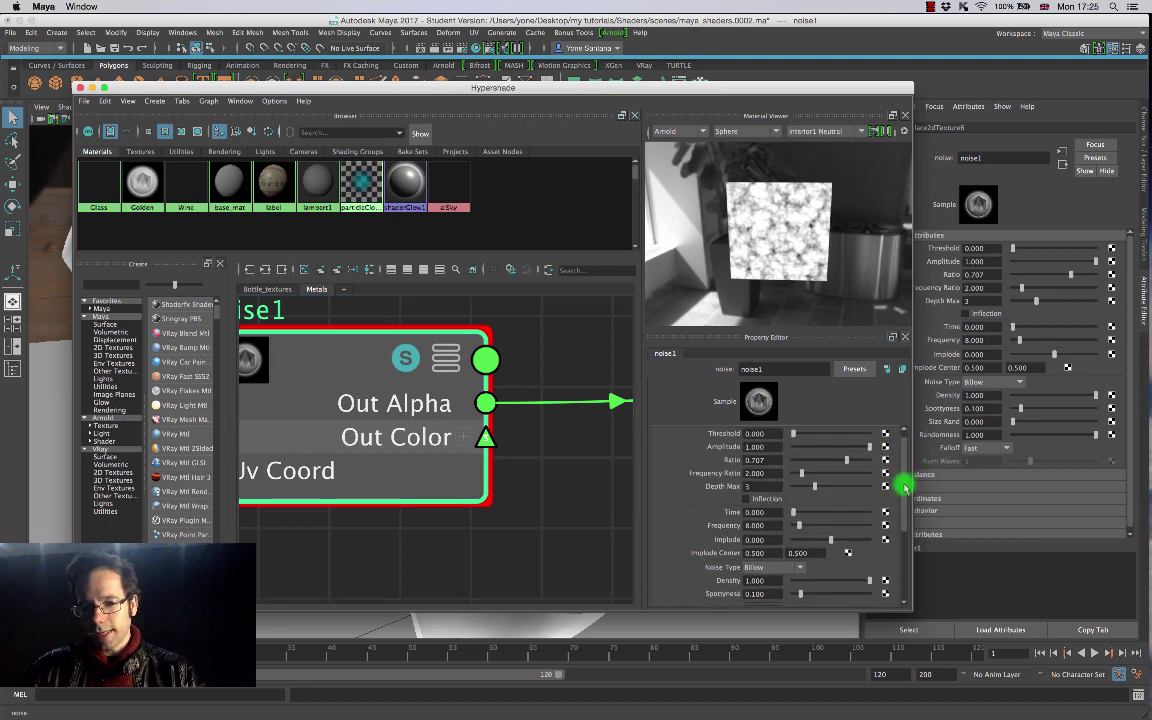
Step: Change the noise1 Noise Type to Wispy, trying Wave first
{"action": "left_click", "coordinate": [800, 579]}
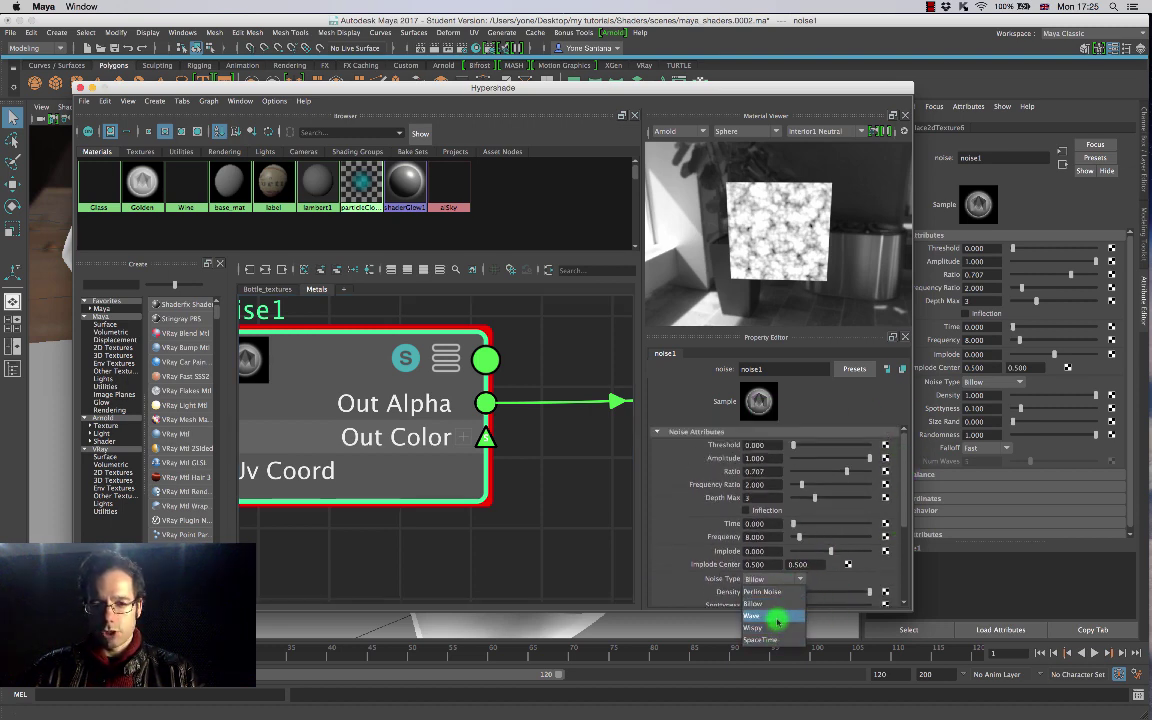
{"action": "left_click", "coordinate": [777, 618]}
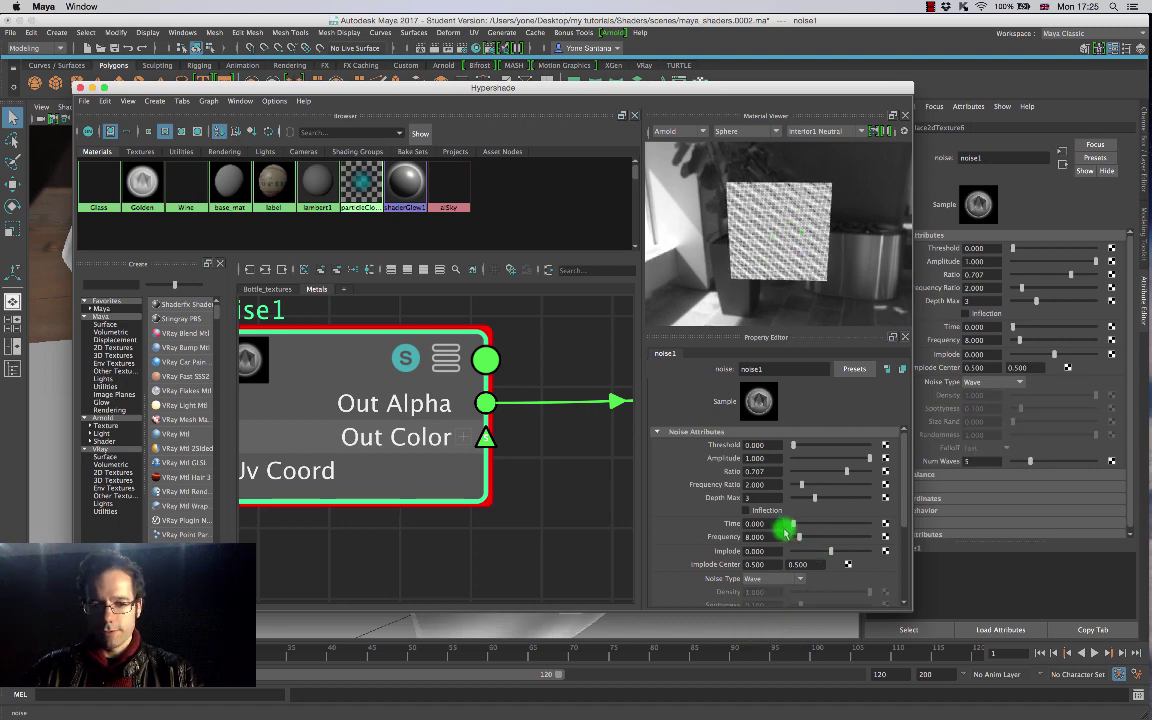
{"action": "left_click", "coordinate": [793, 579]}
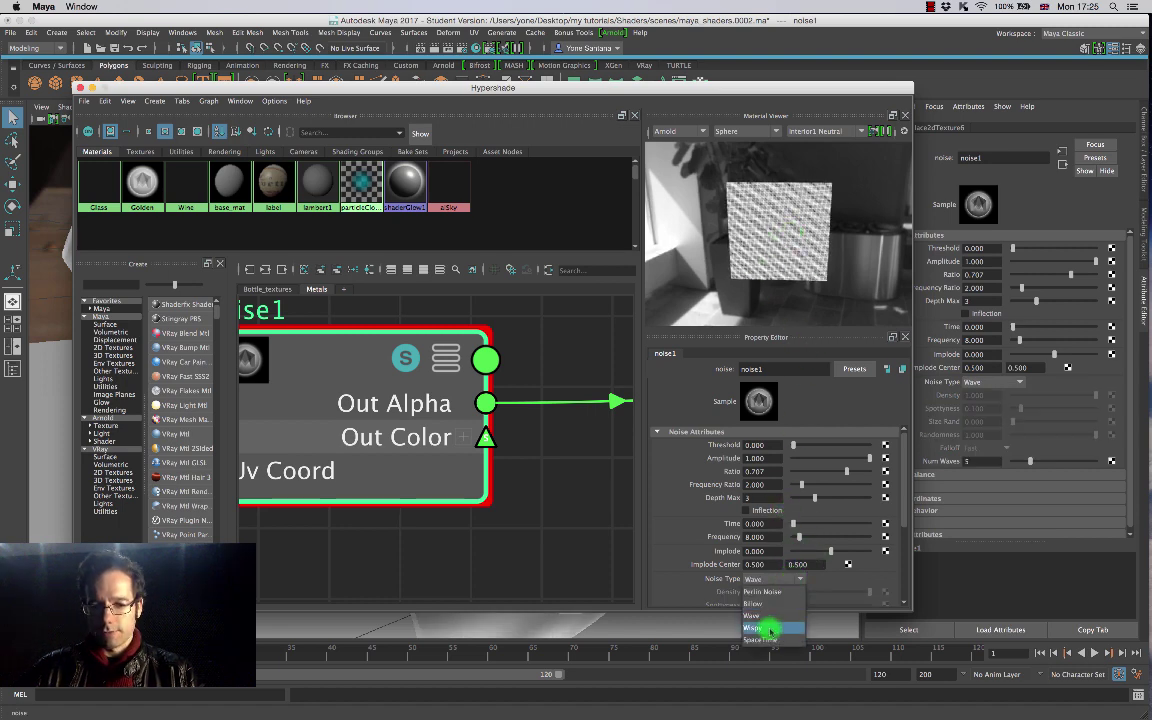
{"action": "left_click", "coordinate": [770, 628]}
{"action": "left_click_drag", "start_coordinate": [500, 89], "coordinate": [970, 98]}
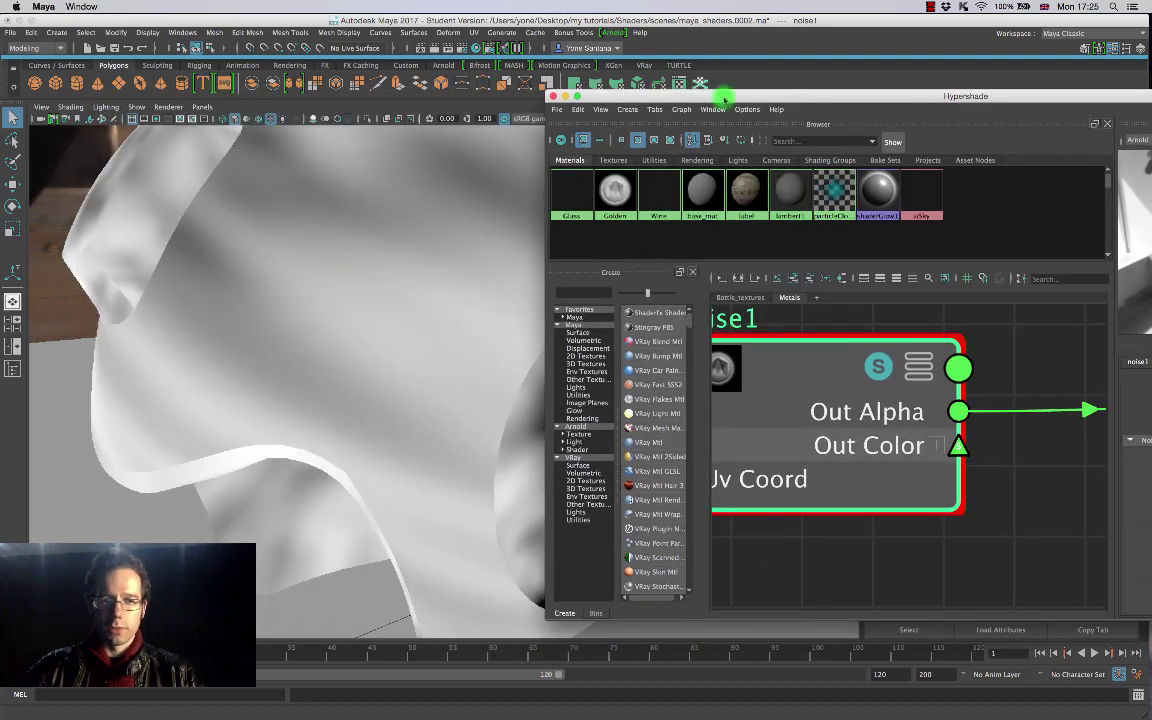
Step: Raise the noise Frequency Ratio to 7.696 and orbit the helmet to check the pattern
{"action": "left_click_drag", "start_coordinate": [724, 100], "coordinate": [410, 84]}
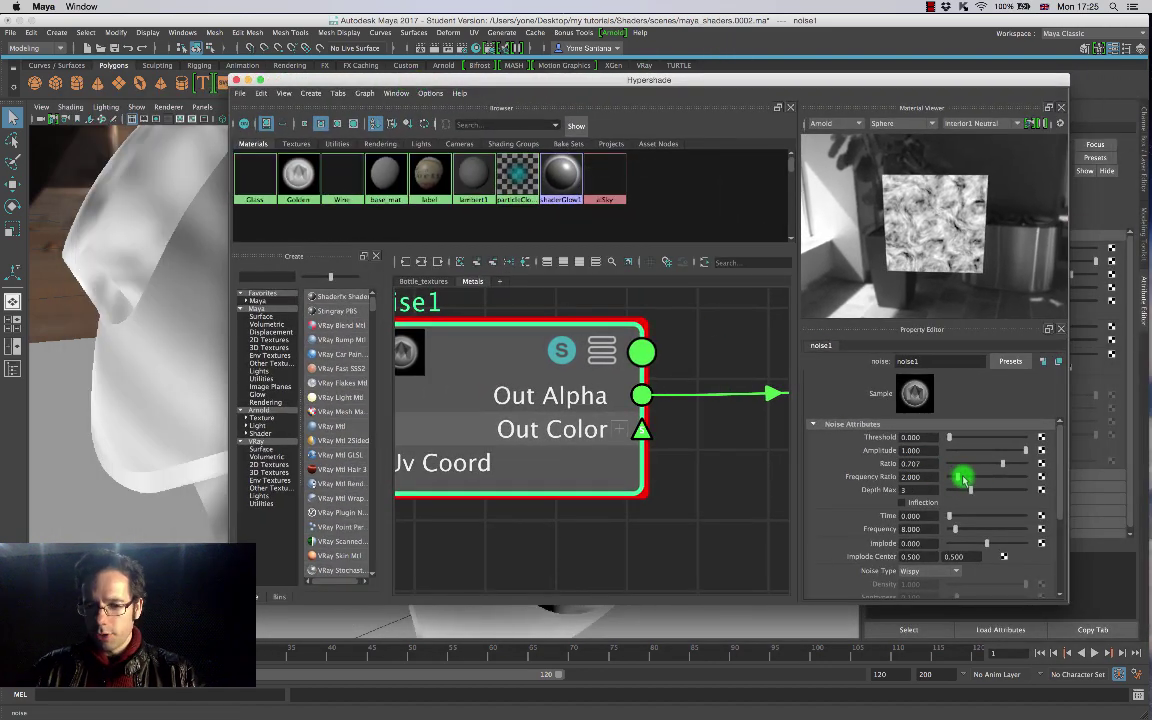
{"action": "left_click_drag", "start_coordinate": [958, 479], "coordinate": [1005, 479]}
{"action": "left_click_drag", "start_coordinate": [704, 81], "coordinate": [950, 84]}
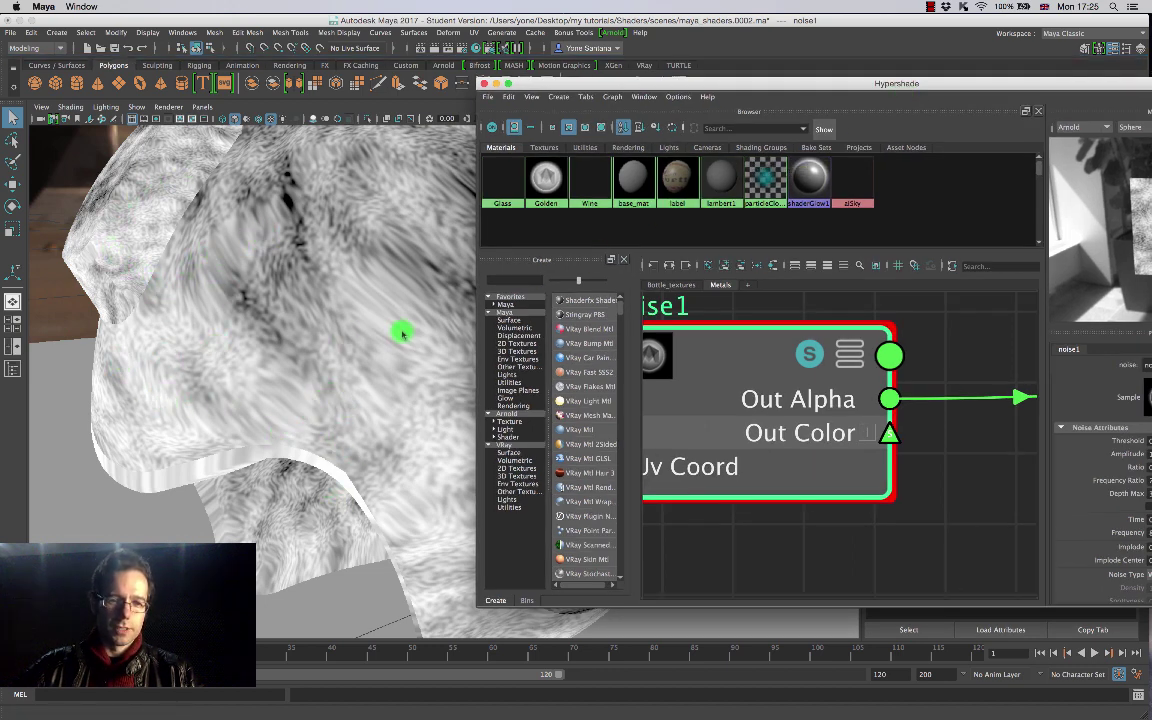
{"action": "left_click_drag", "start_coordinate": [400, 333], "coordinate": [337, 302], "text": "alt"}
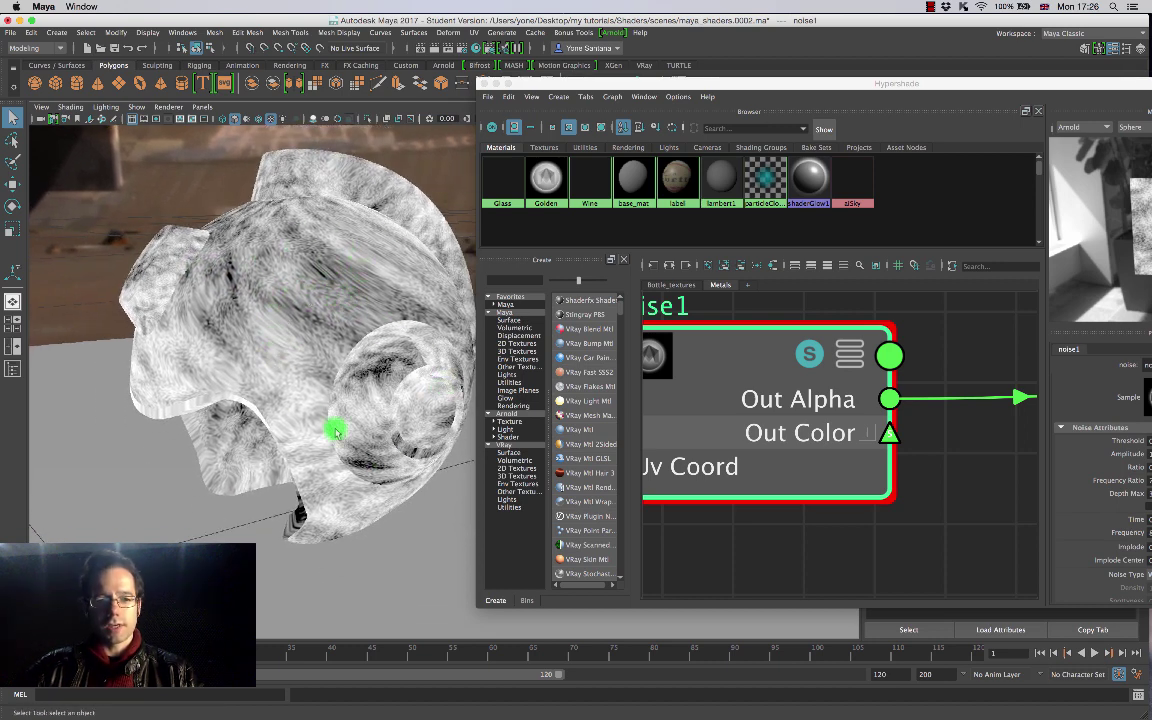
{"action": "left_click_drag", "start_coordinate": [771, 86], "coordinate": [620, 56]}
Step: Switch noise1 to Perlin Noise and orbit the helmet to view the pattern
{"action": "left_click", "coordinate": [1038, 548]}
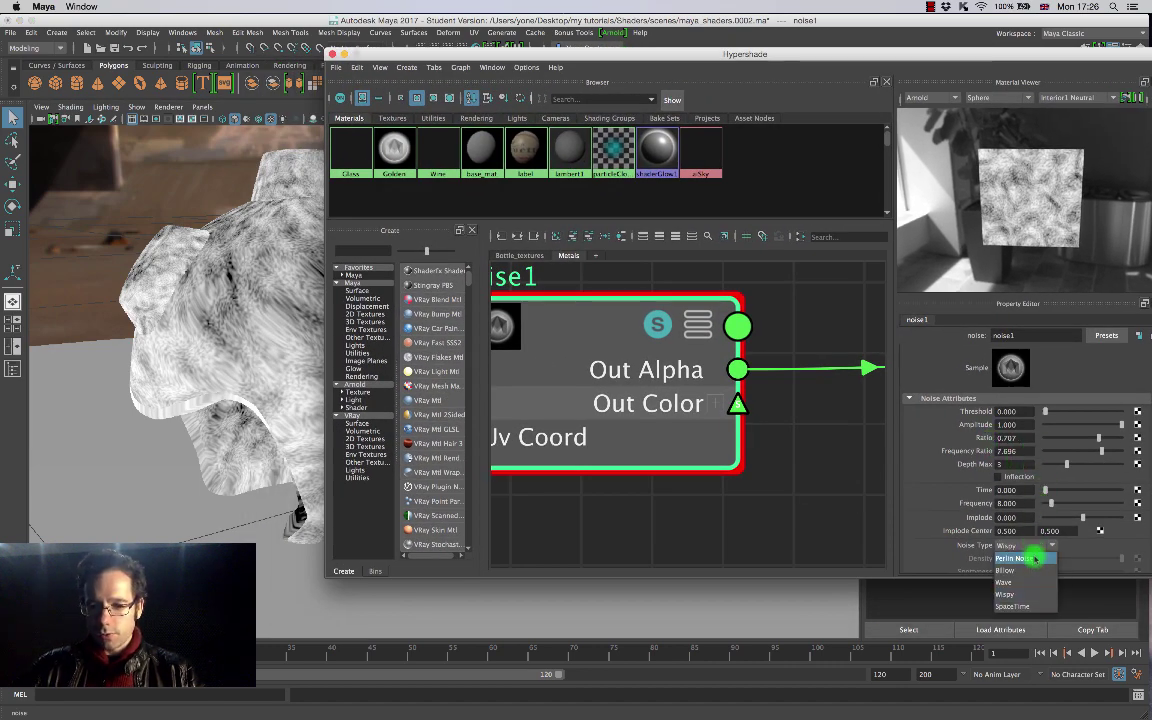
{"action": "left_click", "coordinate": [1038, 560]}
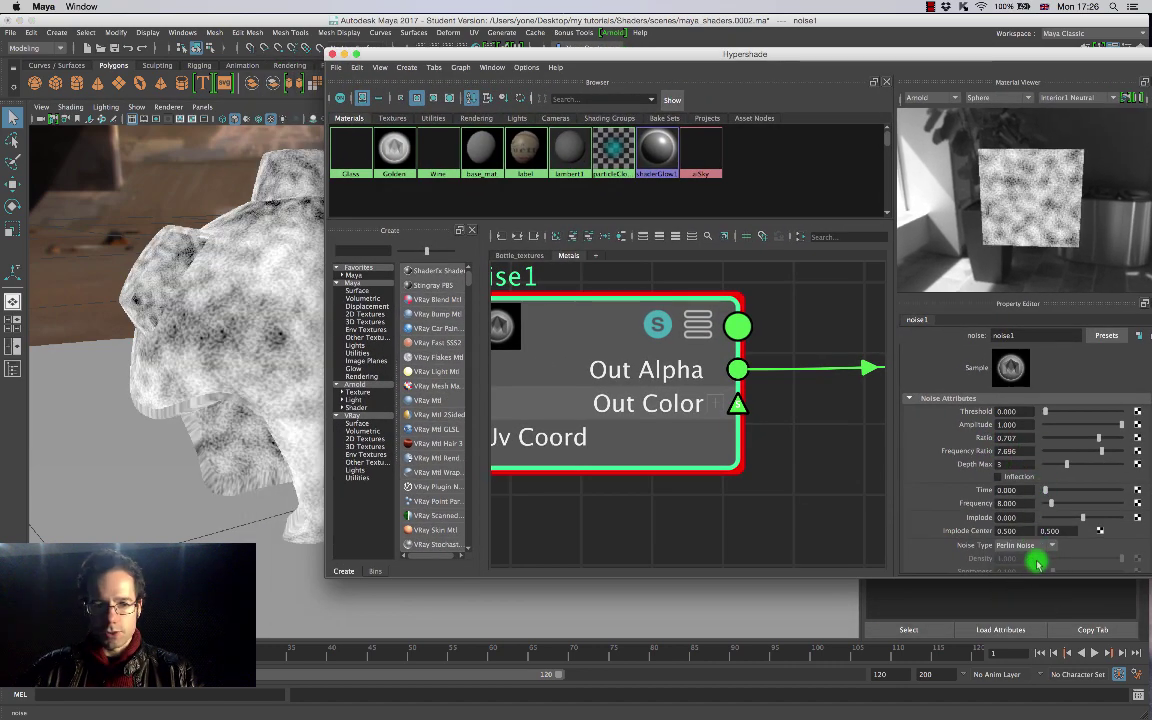
{"action": "left_click_drag", "start_coordinate": [250, 345], "coordinate": [305, 338], "text": "alt"}
{"action": "left_click", "coordinate": [1023, 546]}
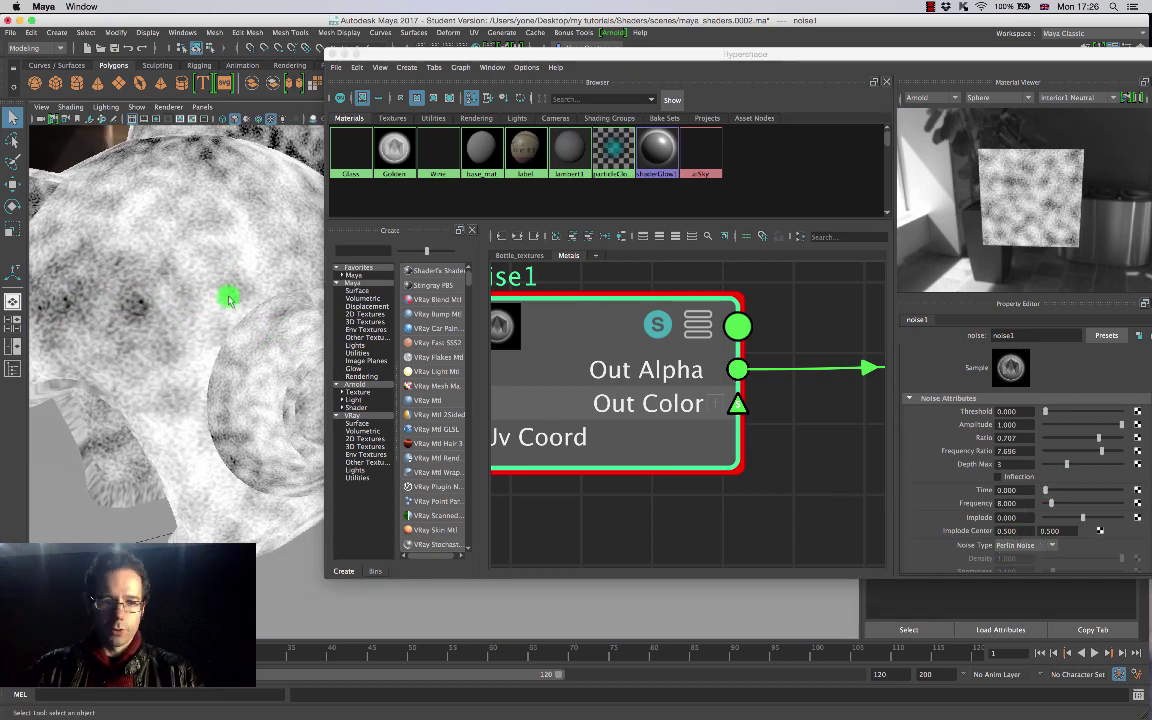
{"action": "left_click_drag", "start_coordinate": [229, 293], "coordinate": [212, 263], "text": "alt"}
{"action": "left_click", "coordinate": [987, 437]}
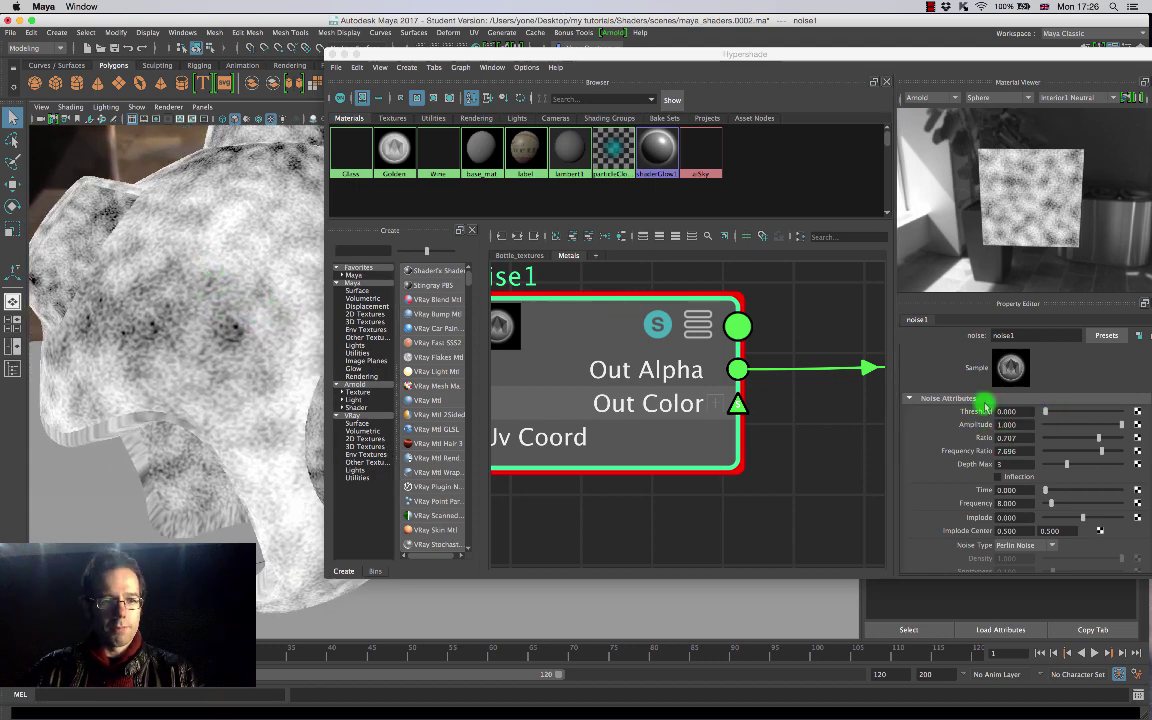
{"action": "left_click_drag", "start_coordinate": [189, 233], "coordinate": [82, 284], "text": "alt"}
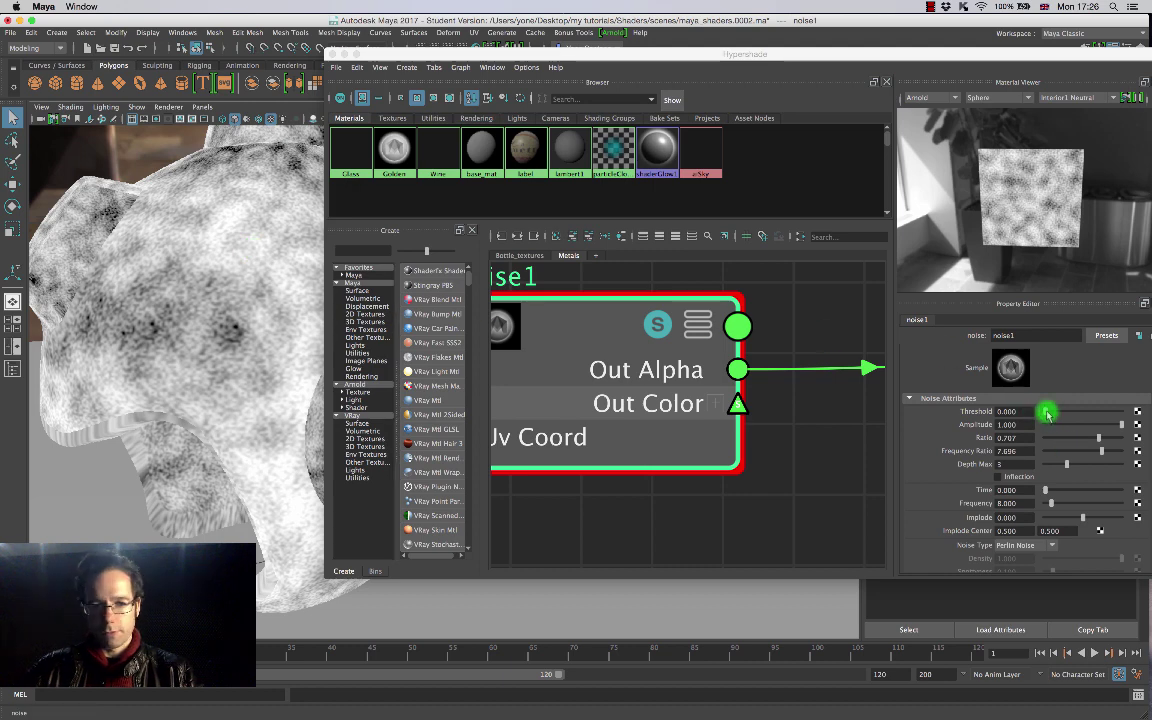
Step: Tune the Perlin noise: threshold 0.008, amplitude 0.928, depth max 4, ratio 1.000, frequency 27.200
{"action": "left_click_drag", "start_coordinate": [1046, 413], "coordinate": [986, 420]}
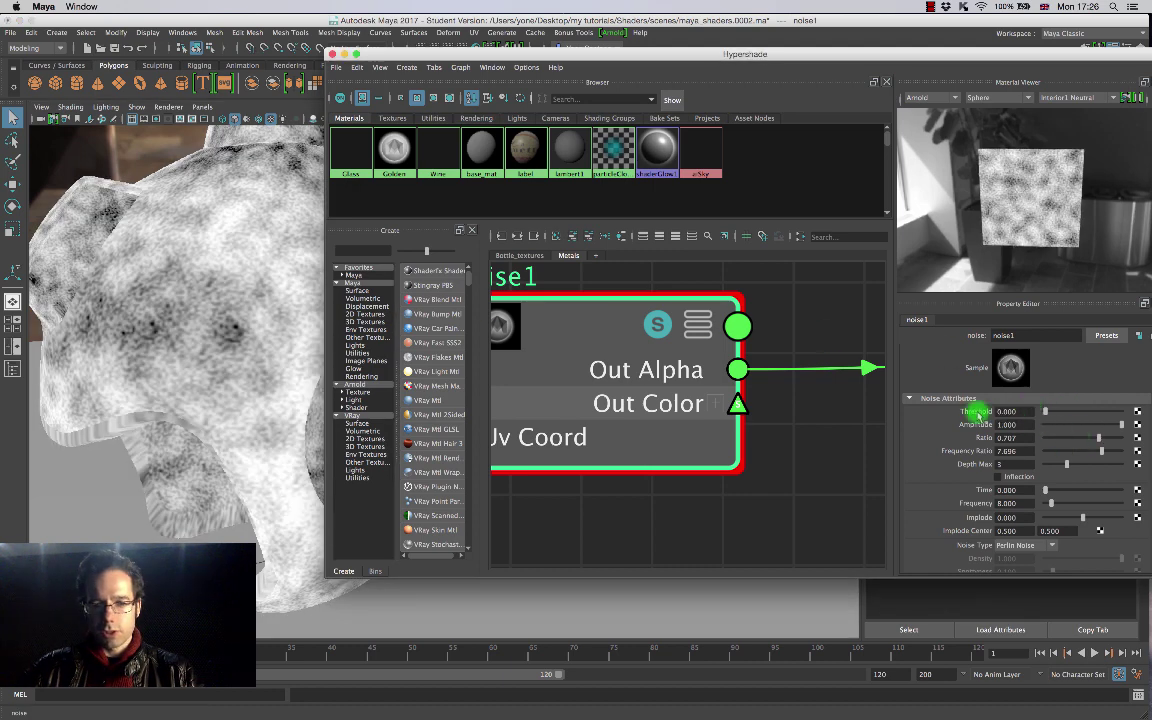
{"action": "mouse_move", "coordinate": [1120, 426]}
{"action": "left_mouse_down"}
{"action": "mouse_move", "coordinate": [1075, 421]}
{"action": "mouse_move", "coordinate": [1146, 425]}
{"action": "mouse_move", "coordinate": [1090, 437]}
{"action": "mouse_move", "coordinate": [1128, 438]}
{"action": "left_mouse_up"}
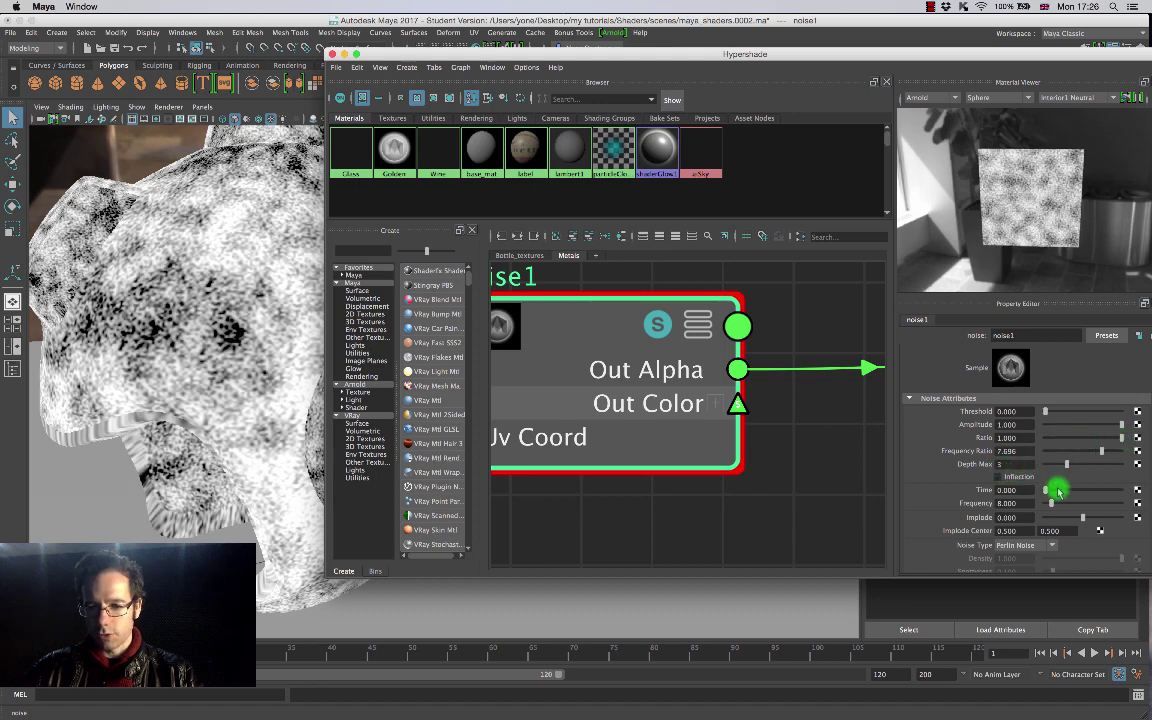
{"action": "mouse_move", "coordinate": [1068, 463]}
{"action": "left_mouse_down"}
{"action": "mouse_move", "coordinate": [1093, 463]}
{"action": "mouse_move", "coordinate": [1062, 463]}
{"action": "mouse_move", "coordinate": [1076, 463]}
{"action": "left_mouse_up"}
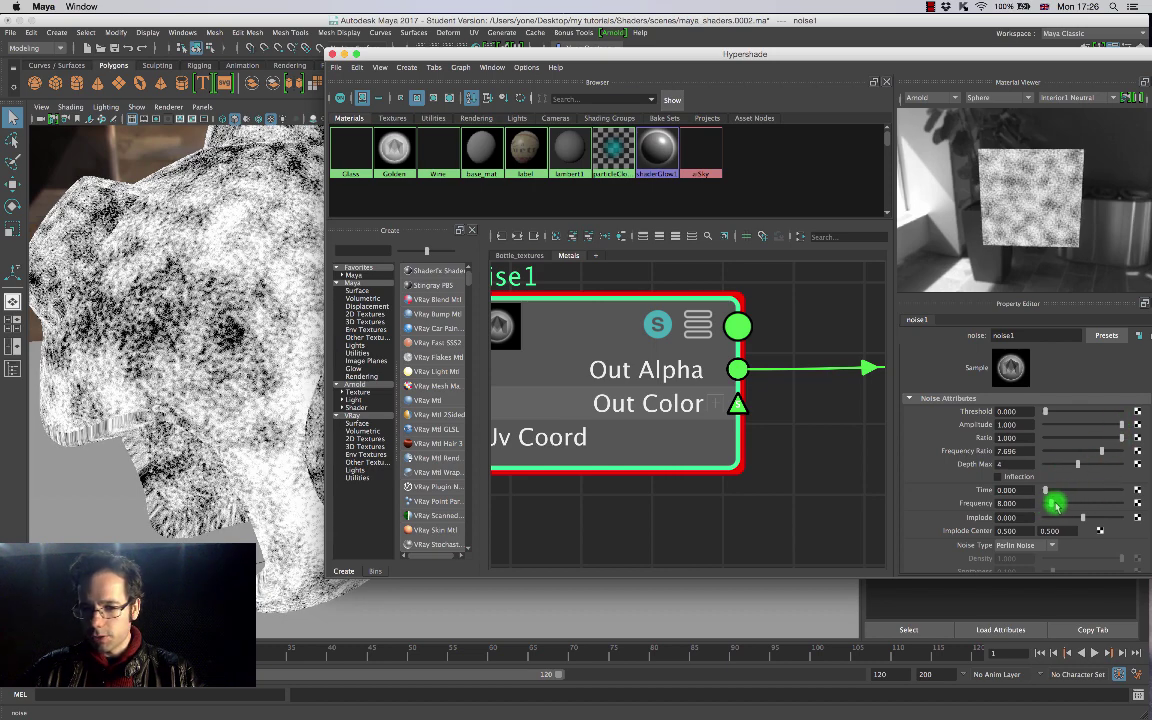
{"action": "left_click_drag", "start_coordinate": [1055, 506], "coordinate": [1066, 506]}
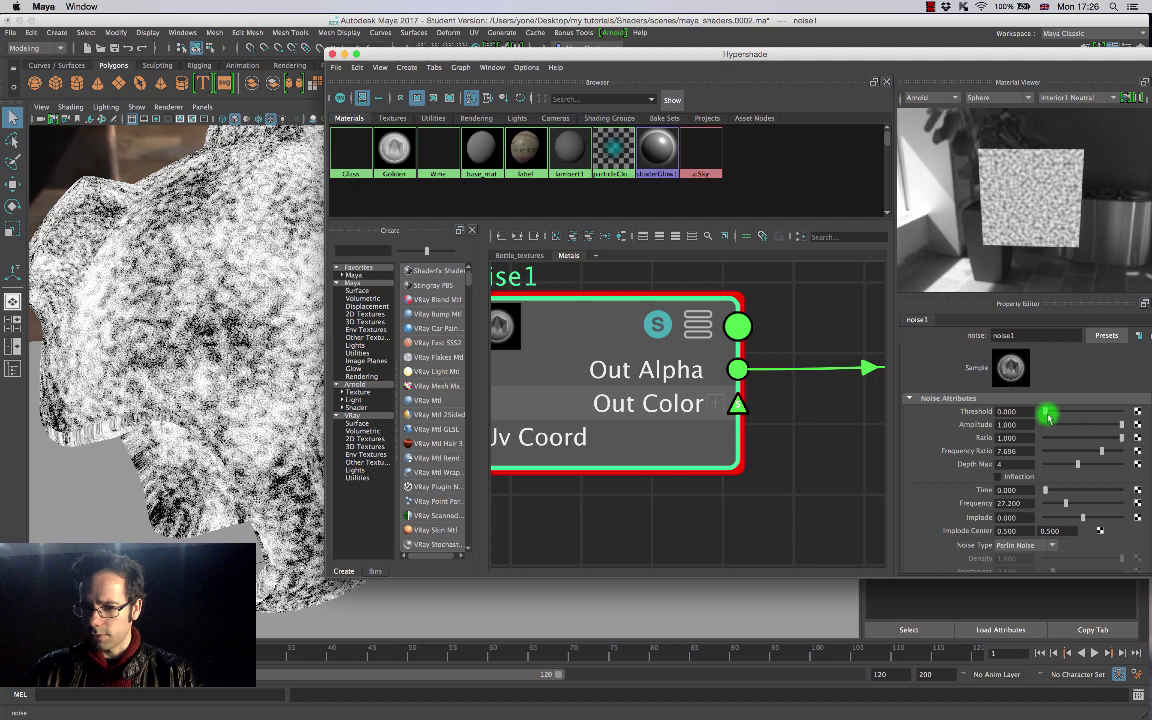
{"action": "left_click_drag", "start_coordinate": [1109, 428], "coordinate": [1041, 406]}
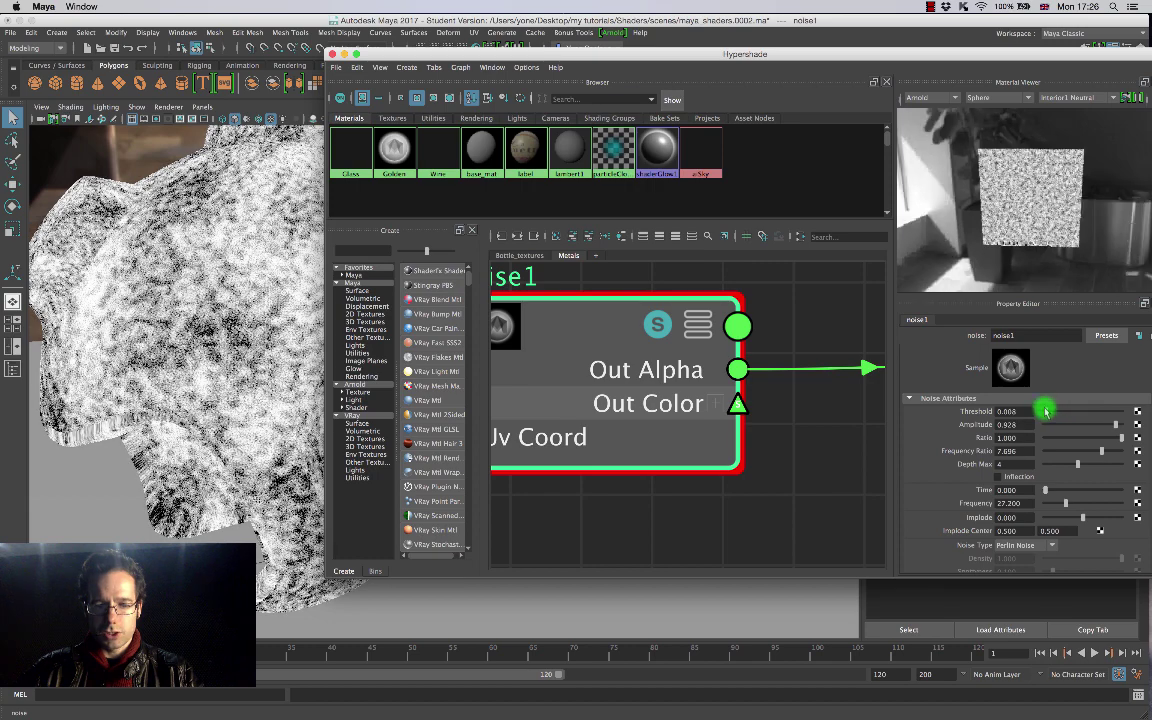
{"action": "left_click_drag", "start_coordinate": [524, 50], "coordinate": [423, 159]}
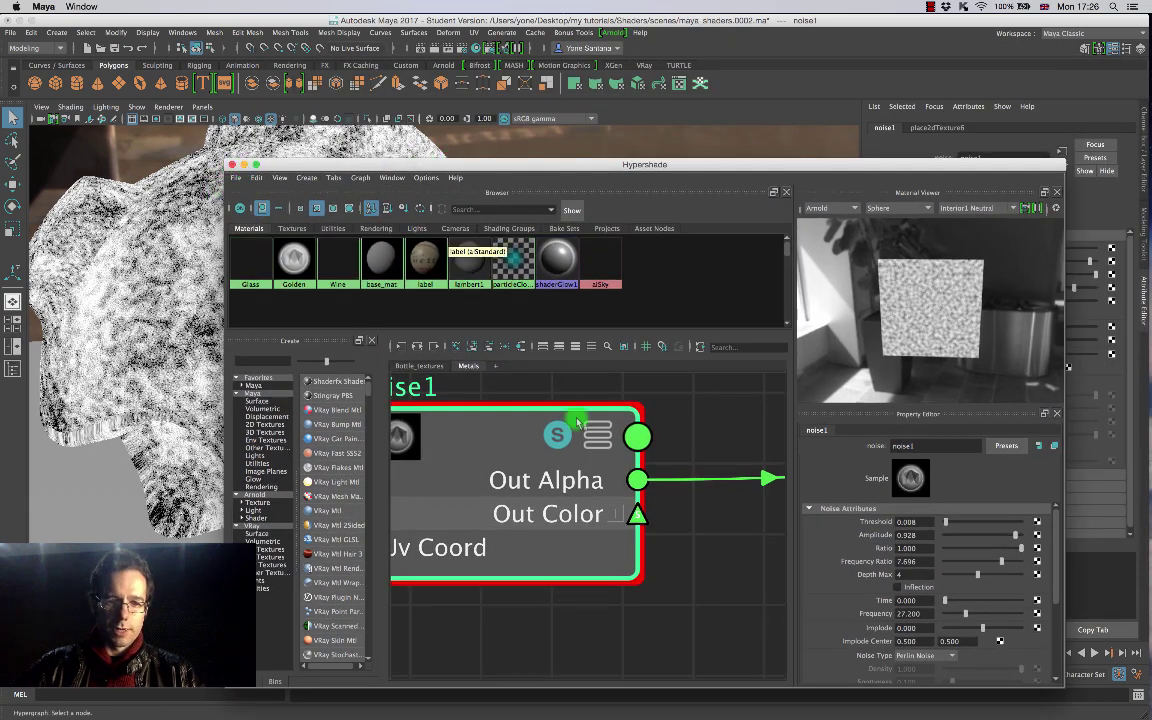
Step: Tumble to a side view of the helmet and render the current frame in Arnold Render View
{"action": "scroll", "coordinate": [565, 440], "scroll_direction": "up", "scroll_amount": 1}
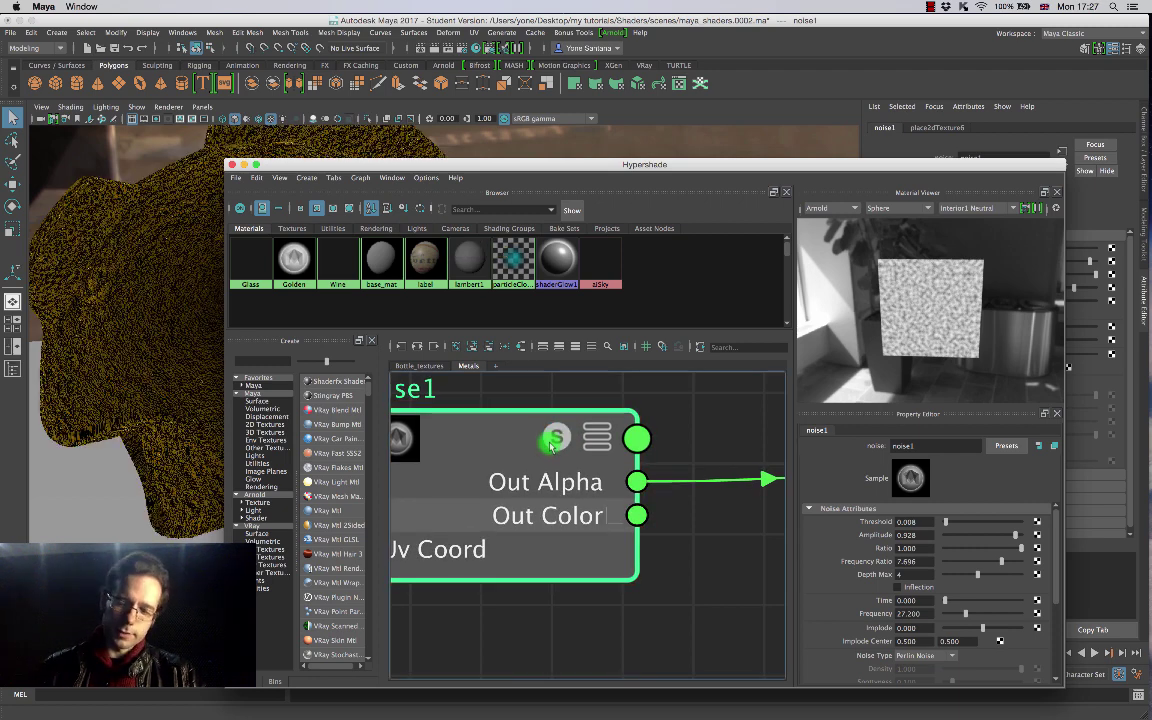
{"action": "left_click_drag", "start_coordinate": [372, 164], "coordinate": [594, 142]}
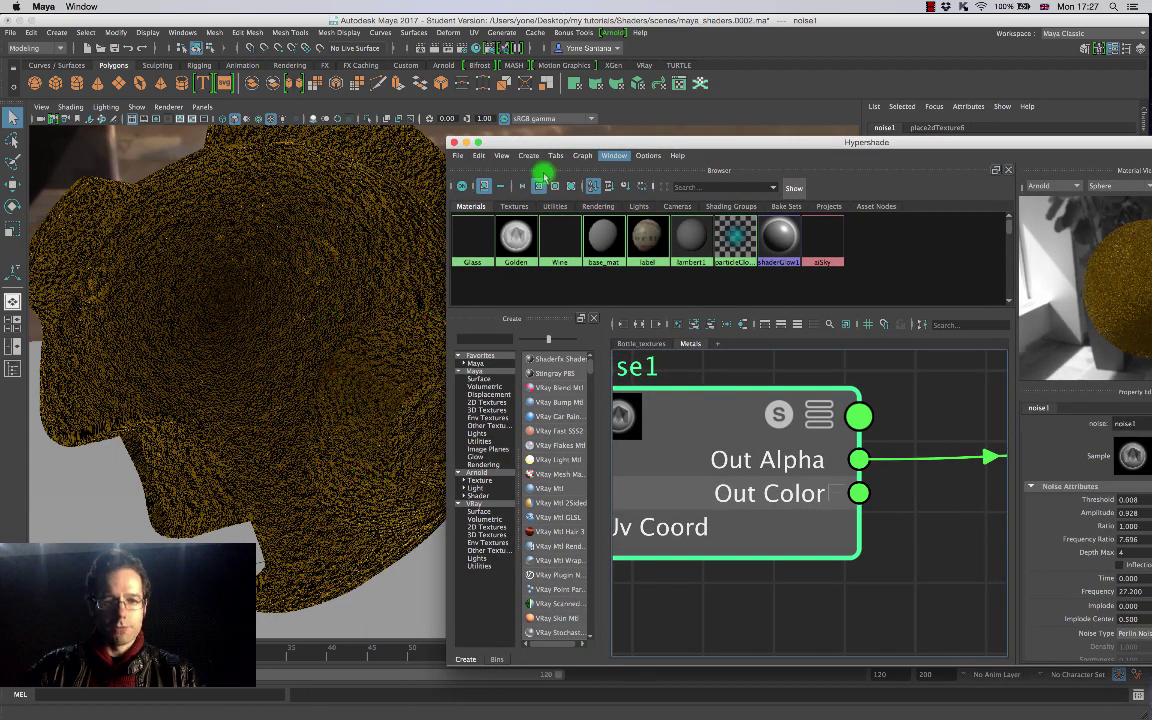
{"action": "left_click_drag", "start_coordinate": [663, 143], "coordinate": [582, 140]}
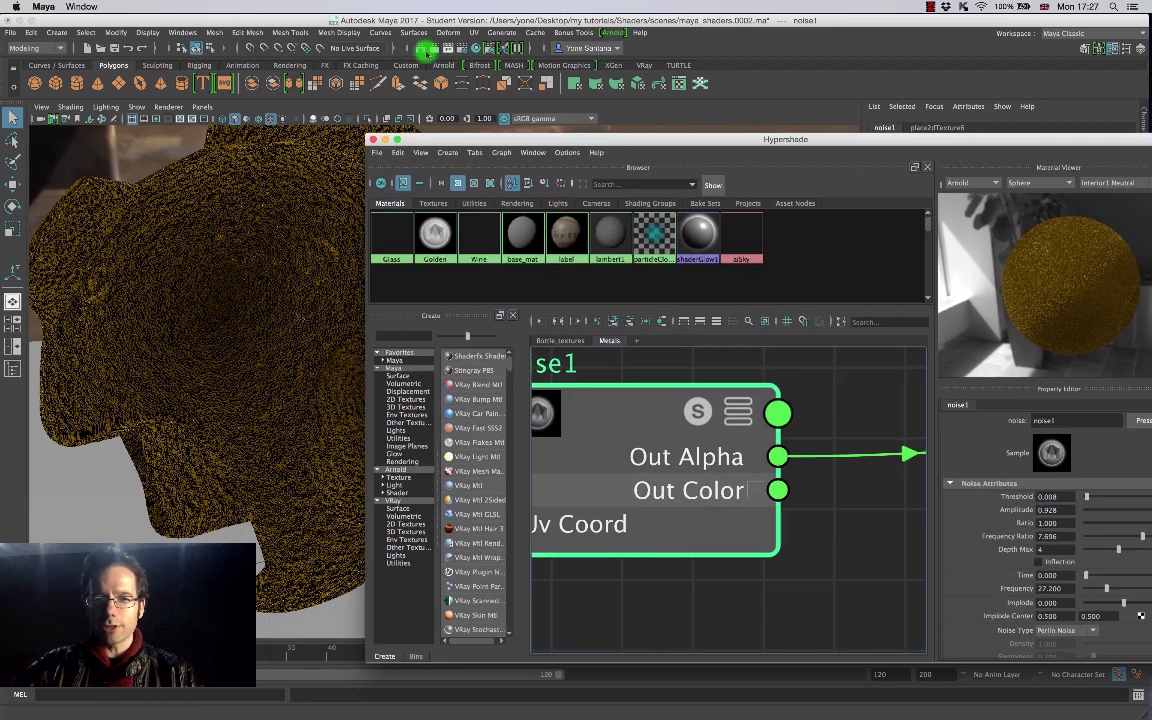
{"action": "left_click_drag", "start_coordinate": [277, 257], "coordinate": [419, 265], "text": "alt"}
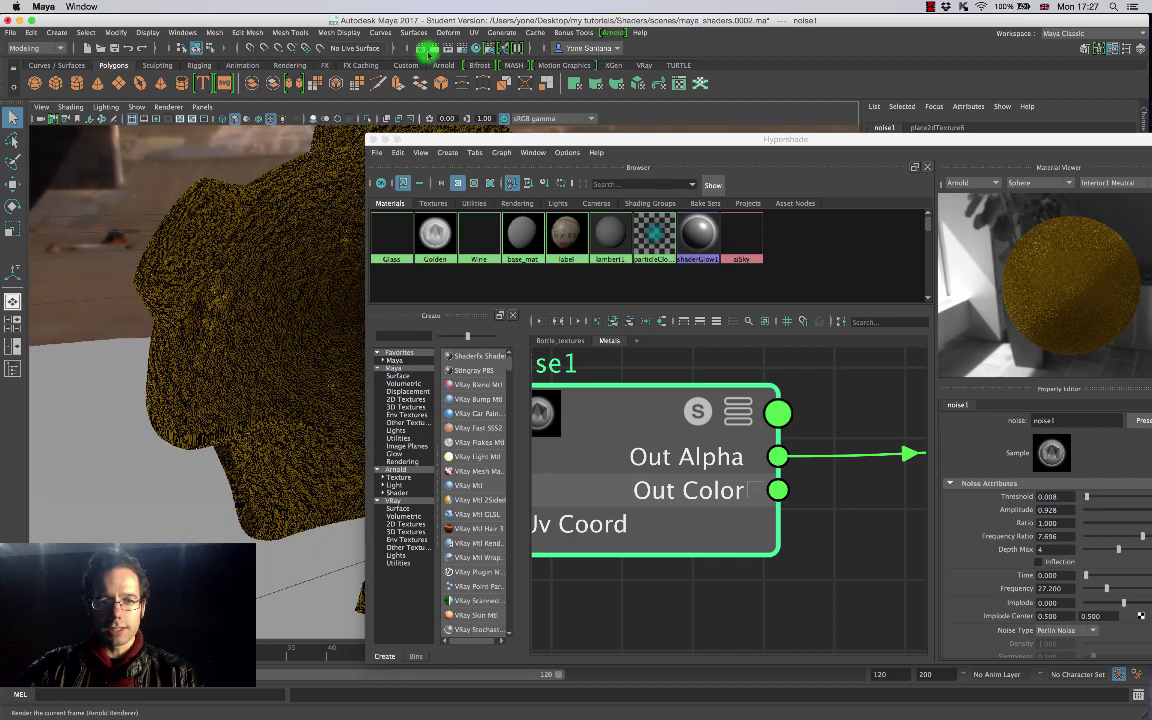
{"action": "left_click", "coordinate": [427, 48]}
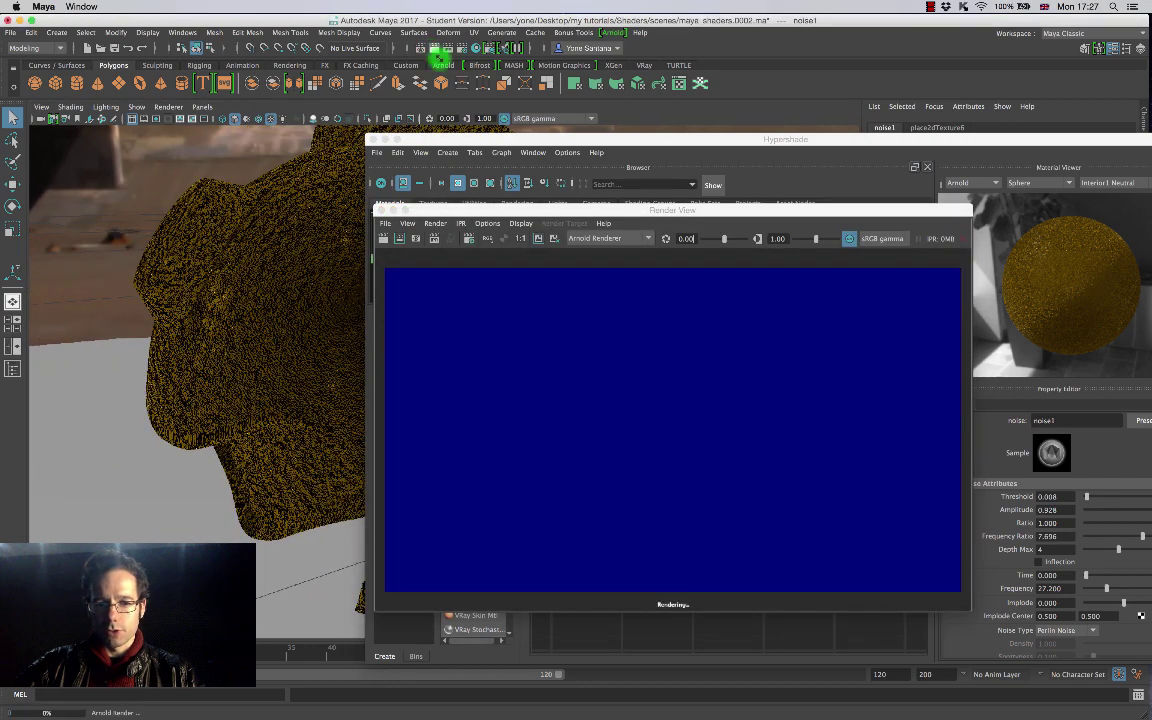
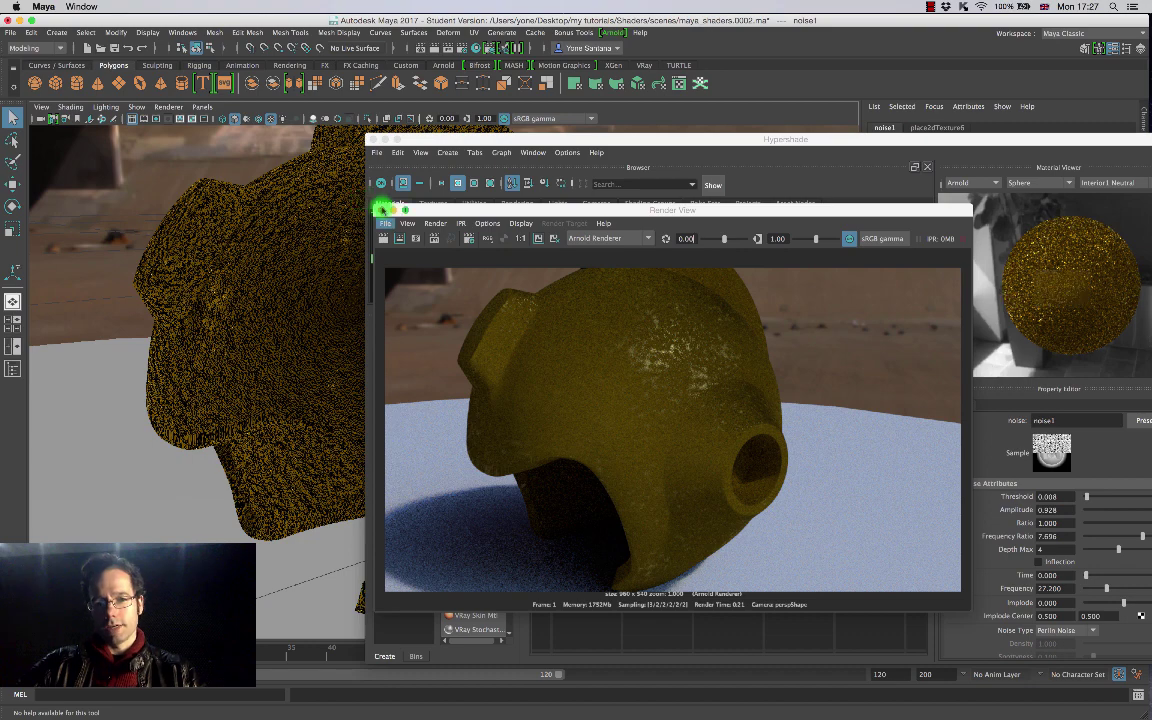
Step: Select the bump2d1 node in Hypershade and set its Bump Depth to 0.100
{"action": "left_click", "coordinate": [386, 182]}
{"action": "left_click_drag", "start_coordinate": [778, 137], "coordinate": [652, 130]}
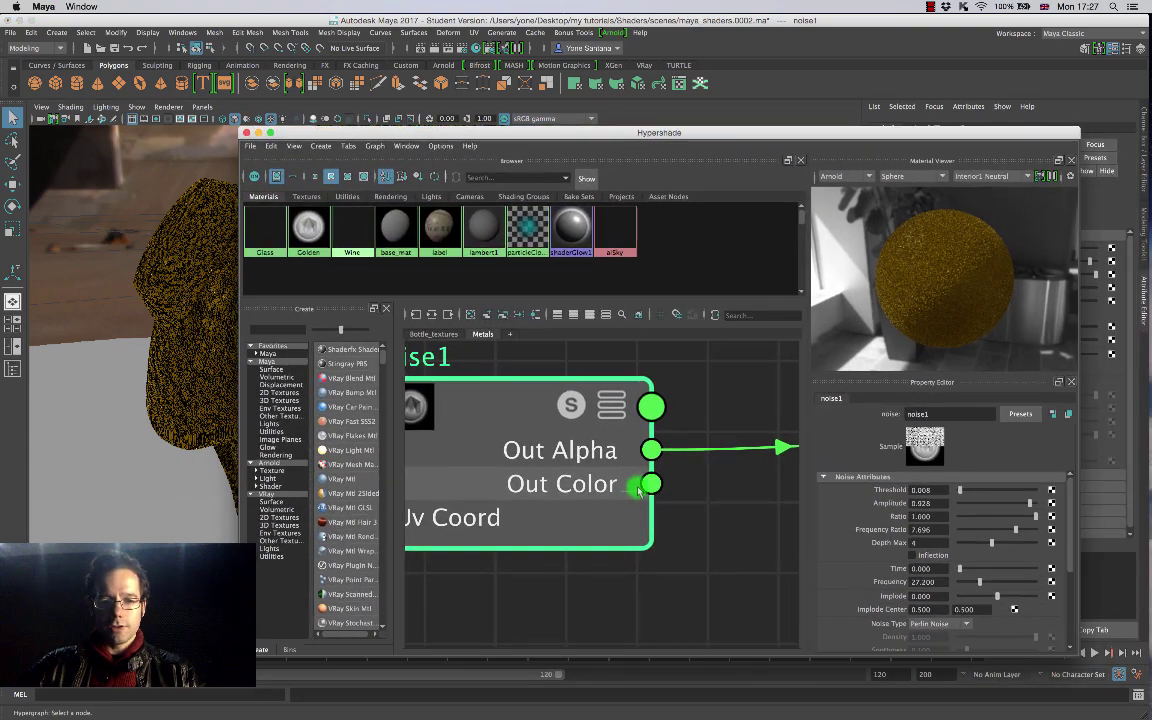
{"action": "scroll", "coordinate": [570, 445], "scroll_direction": "down", "scroll_amount": 6}
{"action": "scroll", "coordinate": [633, 465], "scroll_direction": "up", "scroll_amount": 5}
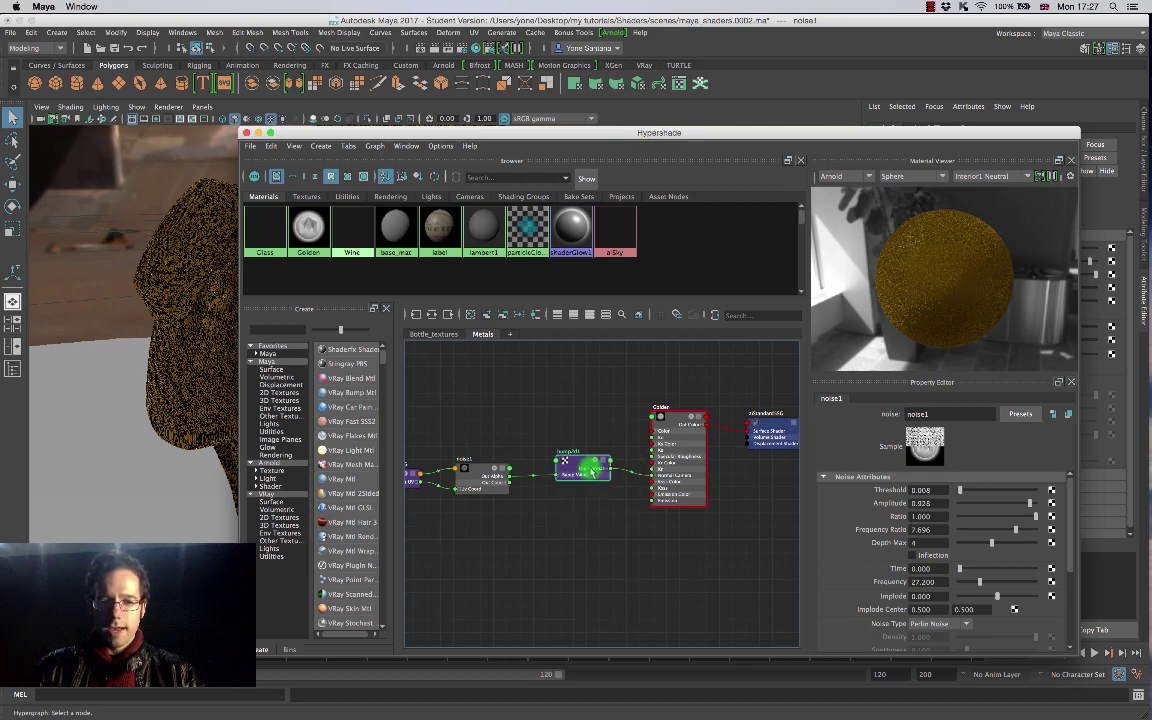
{"action": "left_click", "coordinate": [590, 476]}
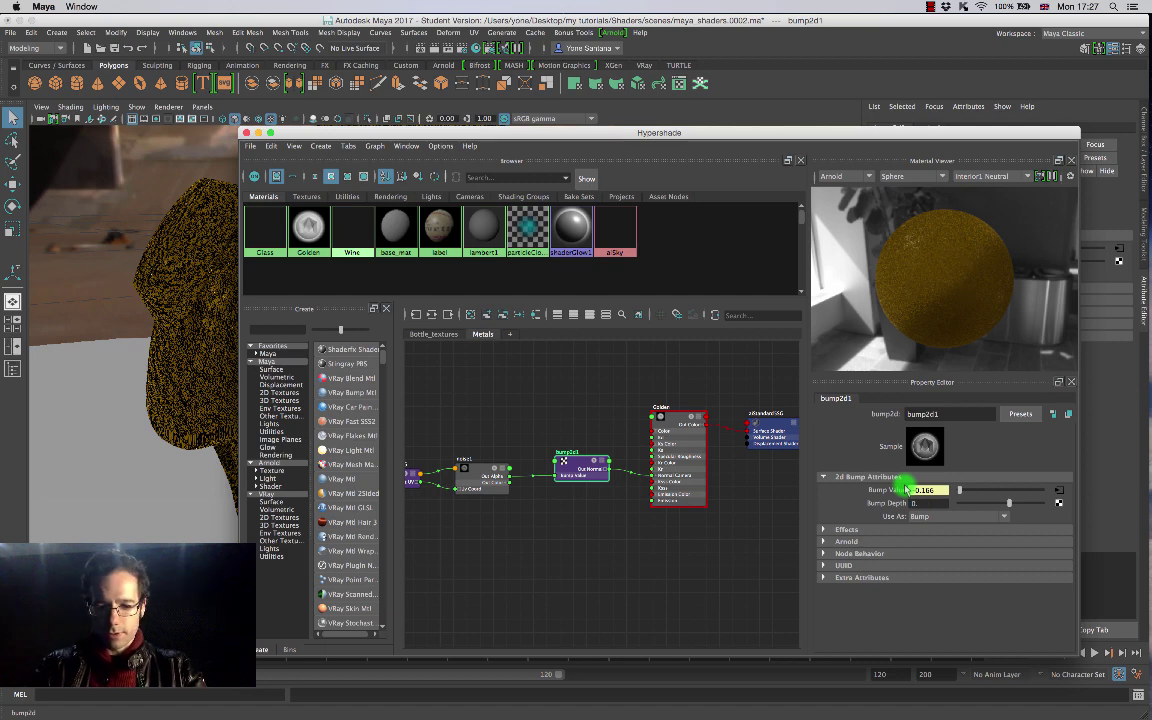
{"action": "type", "text": "1"}
{"action": "key", "text": "Return"}
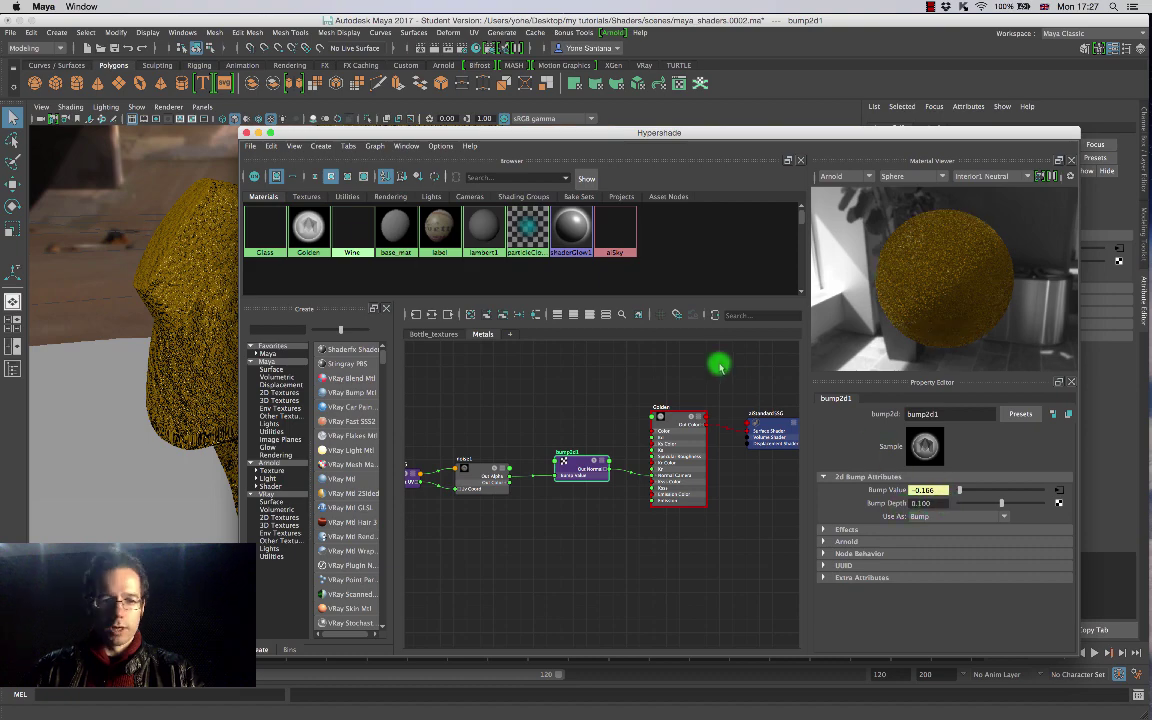
{"action": "left_click_drag", "start_coordinate": [498, 133], "coordinate": [582, 137]}
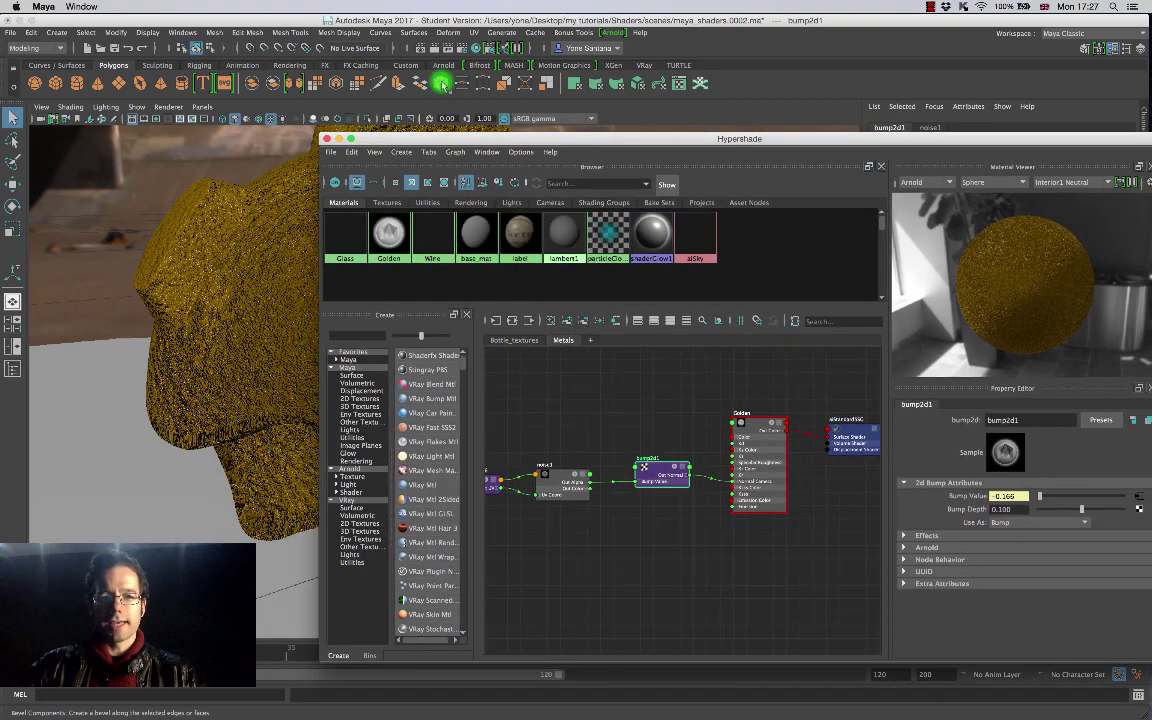
Step: Draw a render region over the helmet's left side and render it
{"action": "left_click", "coordinate": [421, 49]}
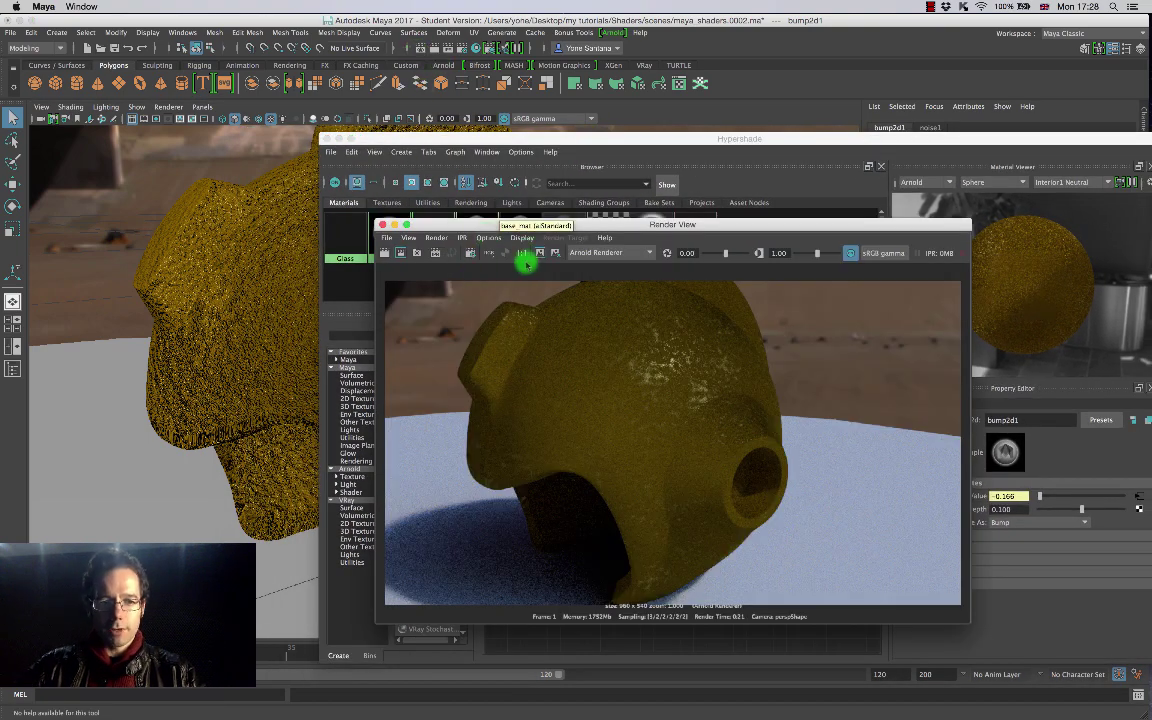
{"action": "left_click_drag", "start_coordinate": [481, 309], "coordinate": [599, 520]}
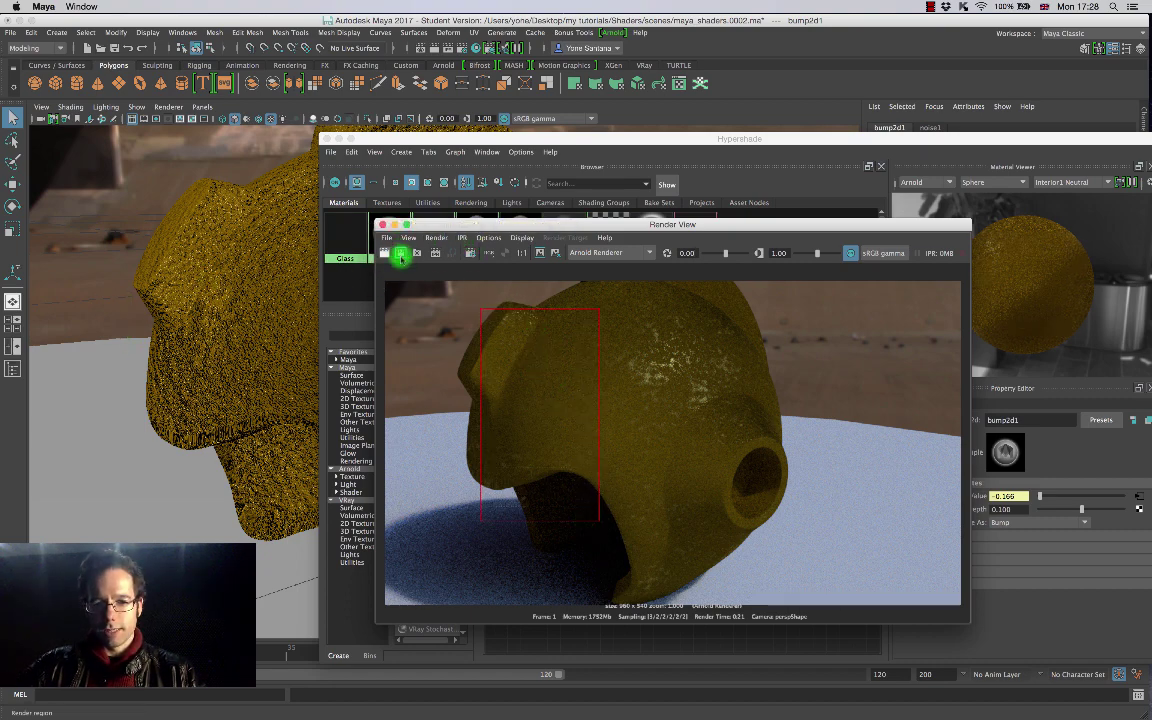
{"action": "left_click", "coordinate": [399, 255]}
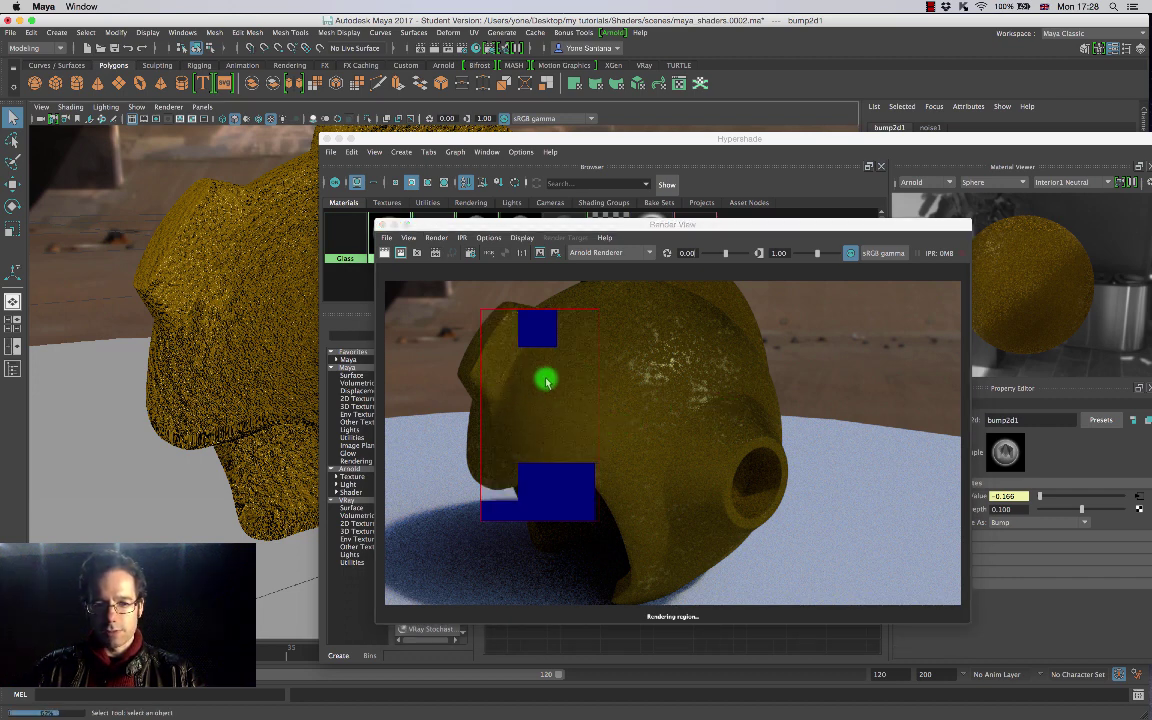
Step: Change Bump Depth to 0.005 and re-render the helmet region
{"action": "left_click", "coordinate": [1013, 494]}
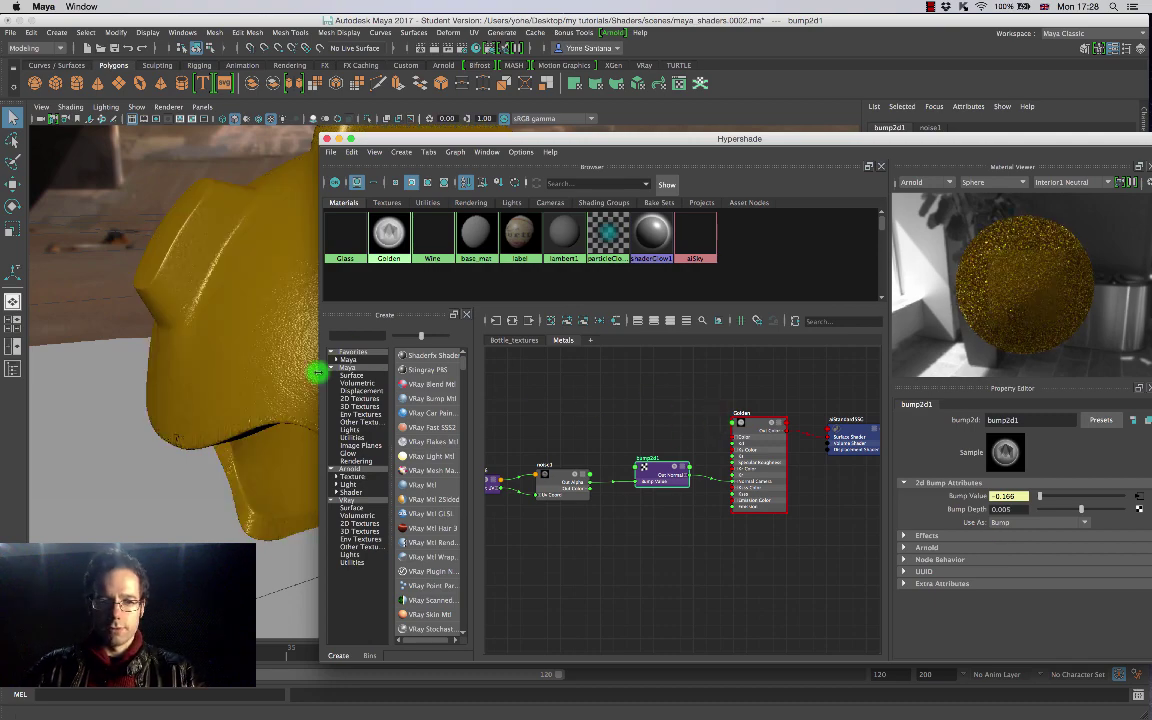
{"action": "left_click_drag", "start_coordinate": [436, 140], "coordinate": [628, 137]}
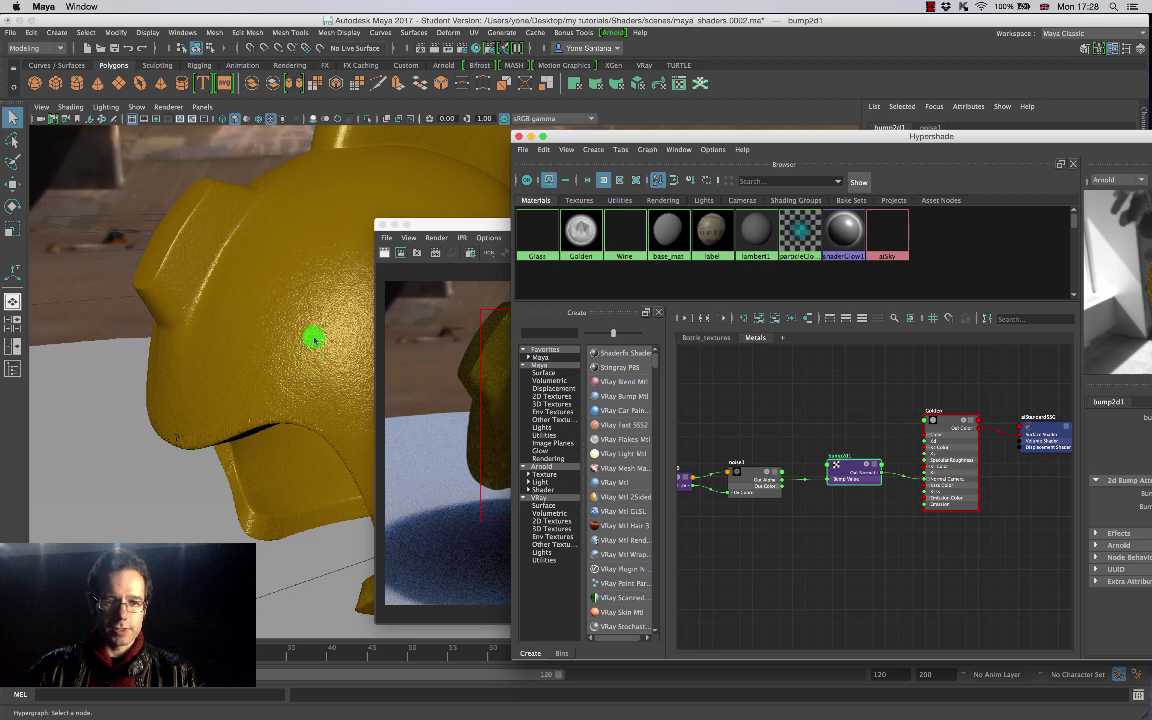
{"action": "left_click_drag", "start_coordinate": [638, 139], "coordinate": [730, 136]}
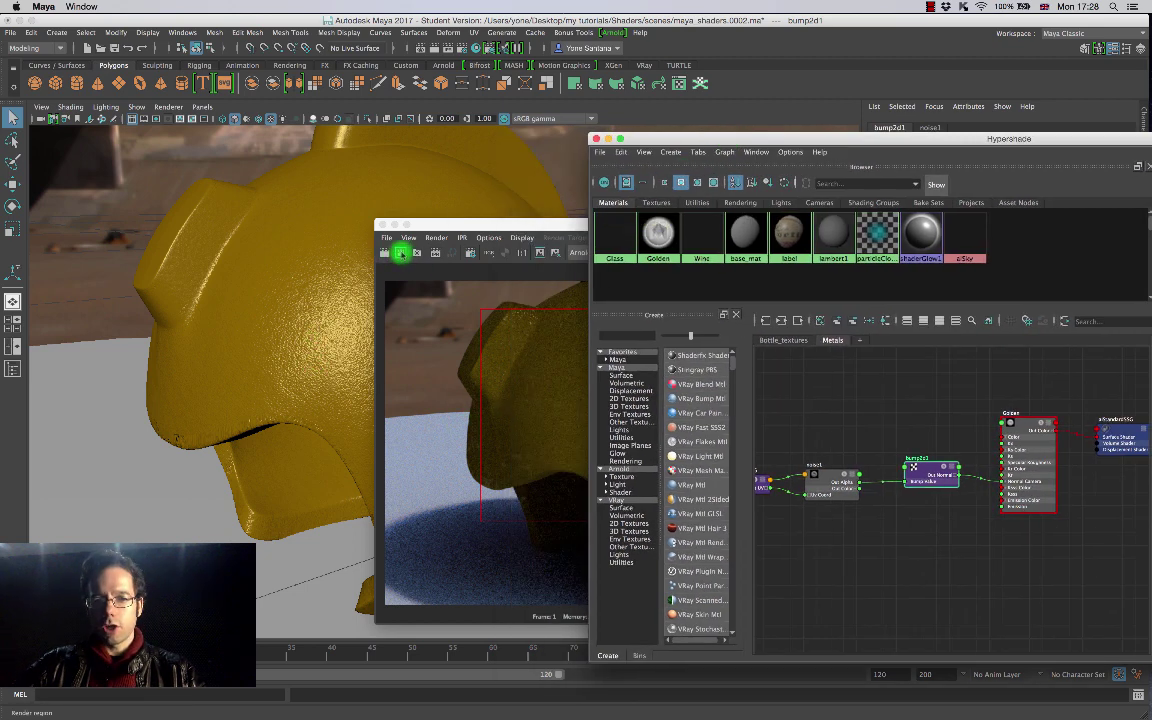
{"action": "left_click", "coordinate": [400, 253]}
{"action": "left_click", "coordinate": [400, 253]}
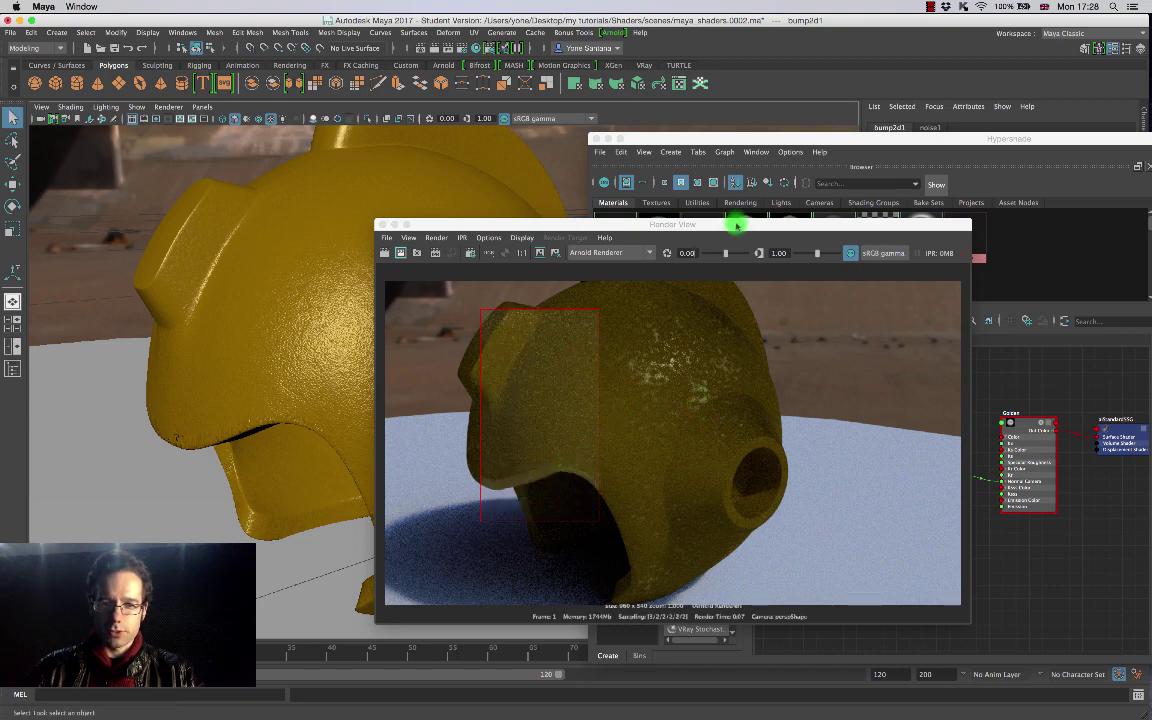
{"action": "left_click_drag", "start_coordinate": [734, 225], "coordinate": [526, 178]}
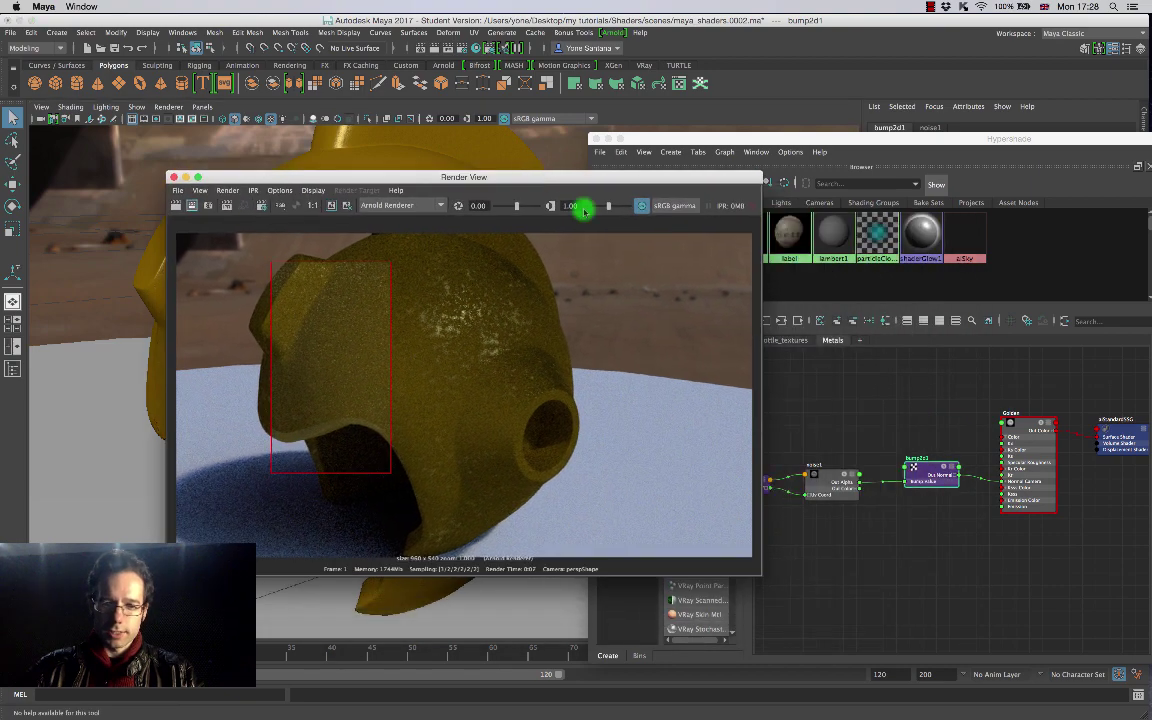
Step: Disconnect bump2d1 from Golden's normal input and re-render the helmet region
{"action": "left_click", "coordinate": [977, 483]}
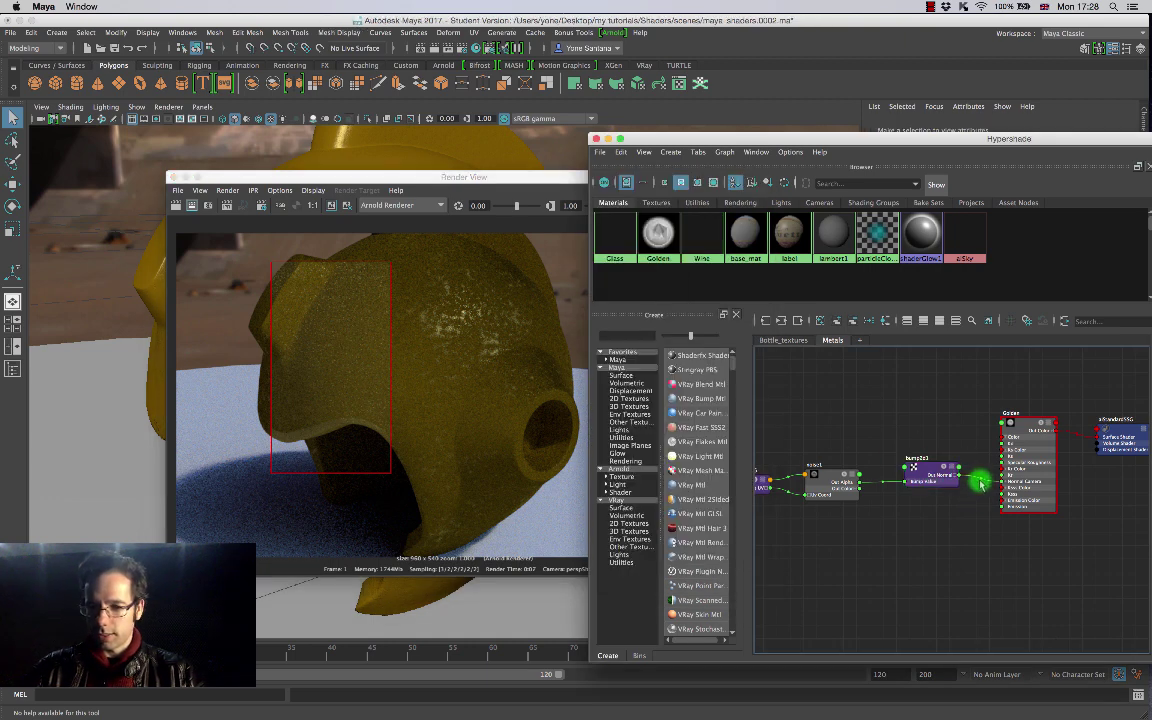
{"action": "key", "text": "Delete"}
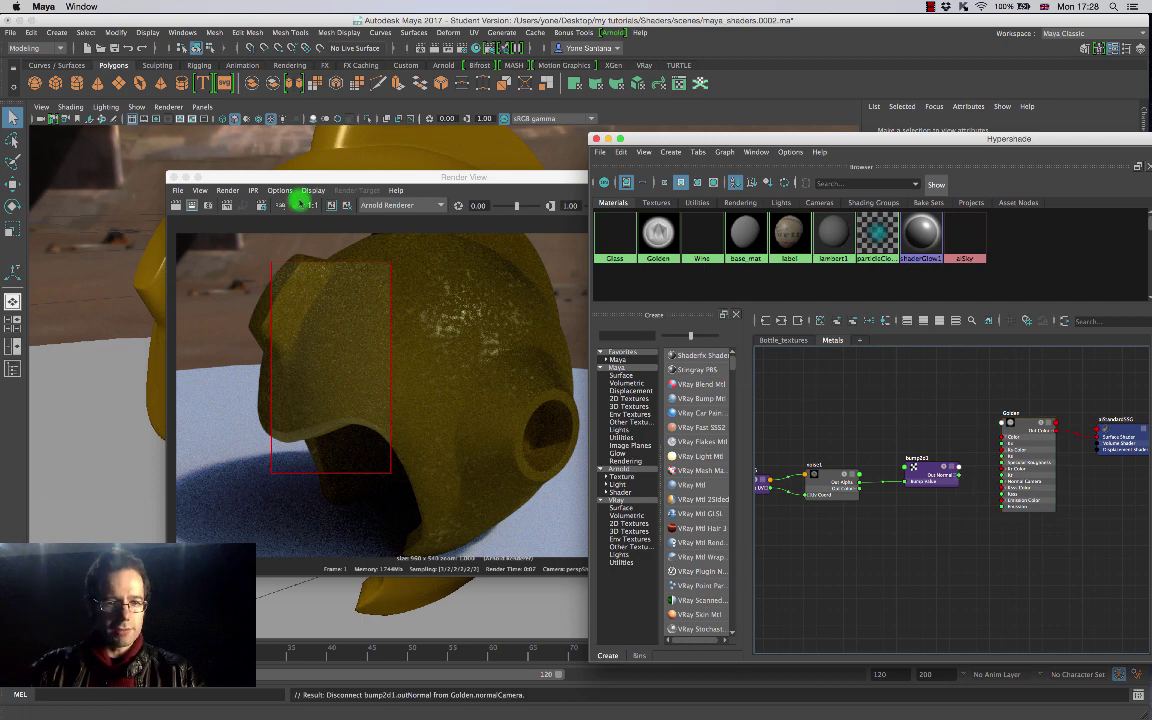
{"action": "left_click", "coordinate": [189, 207]}
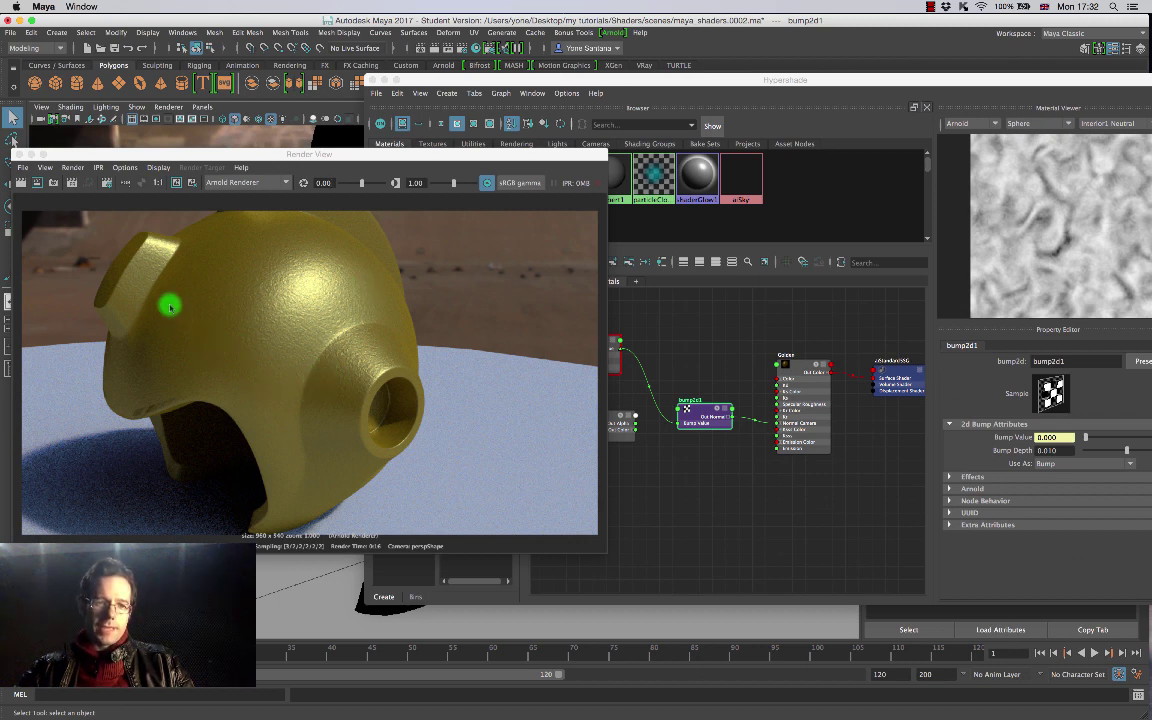
Step: Select the aiNoise1 node in the Hypershade network to show its attributes
{"action": "left_click", "coordinate": [700, 335]}
{"action": "mouse_move", "coordinate": [609, 415]}
{"action": "left_mouse_down"}
{"action": "mouse_move", "coordinate": [592, 418]}
{"action": "mouse_move", "coordinate": [604, 408]}
{"action": "left_mouse_up"}
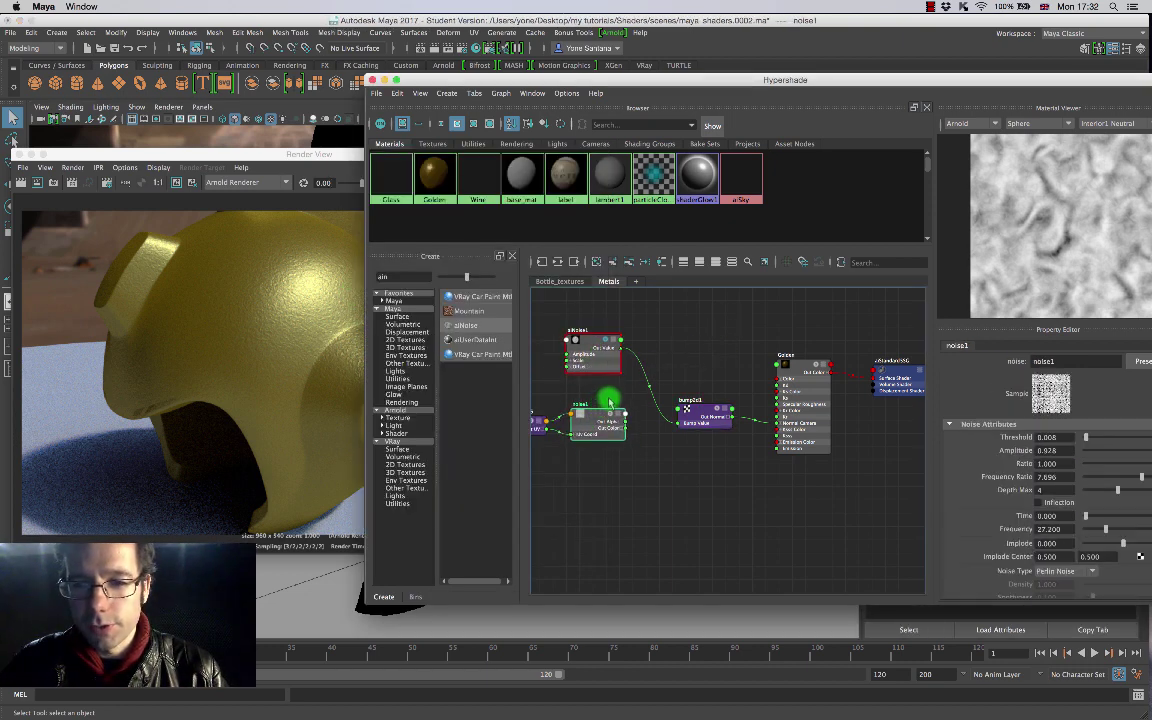
{"action": "left_click", "coordinate": [583, 345]}
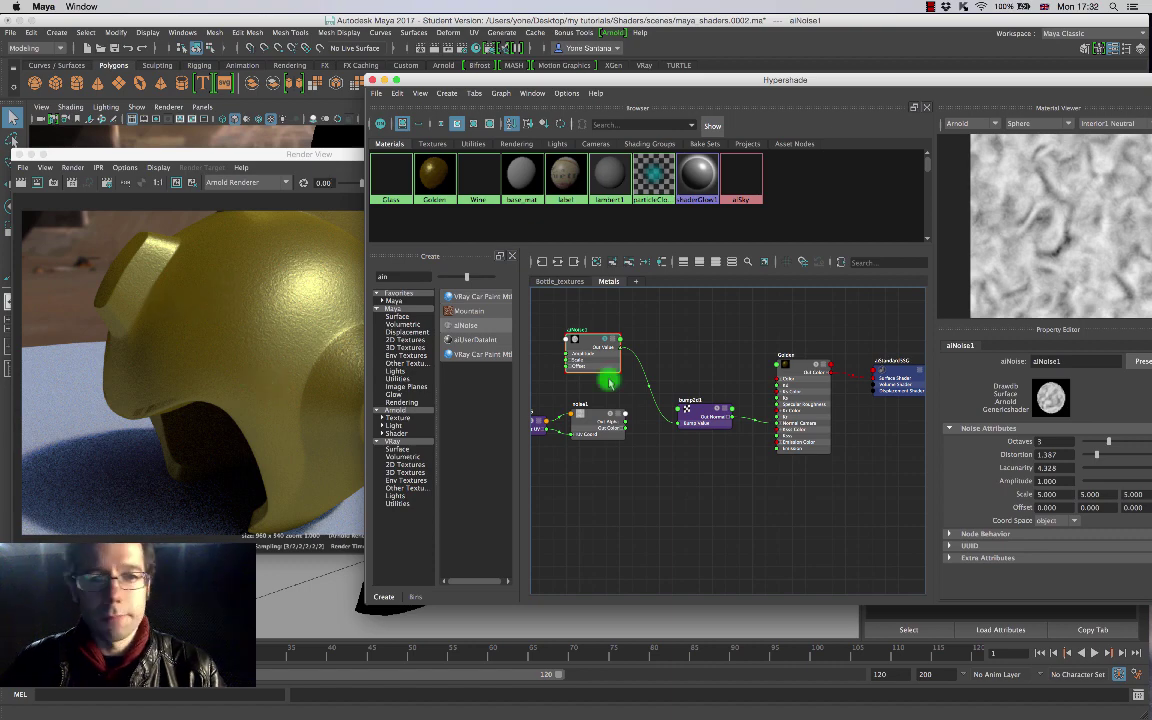
{"action": "left_click_drag", "start_coordinate": [870, 80], "coordinate": [770, 72]}
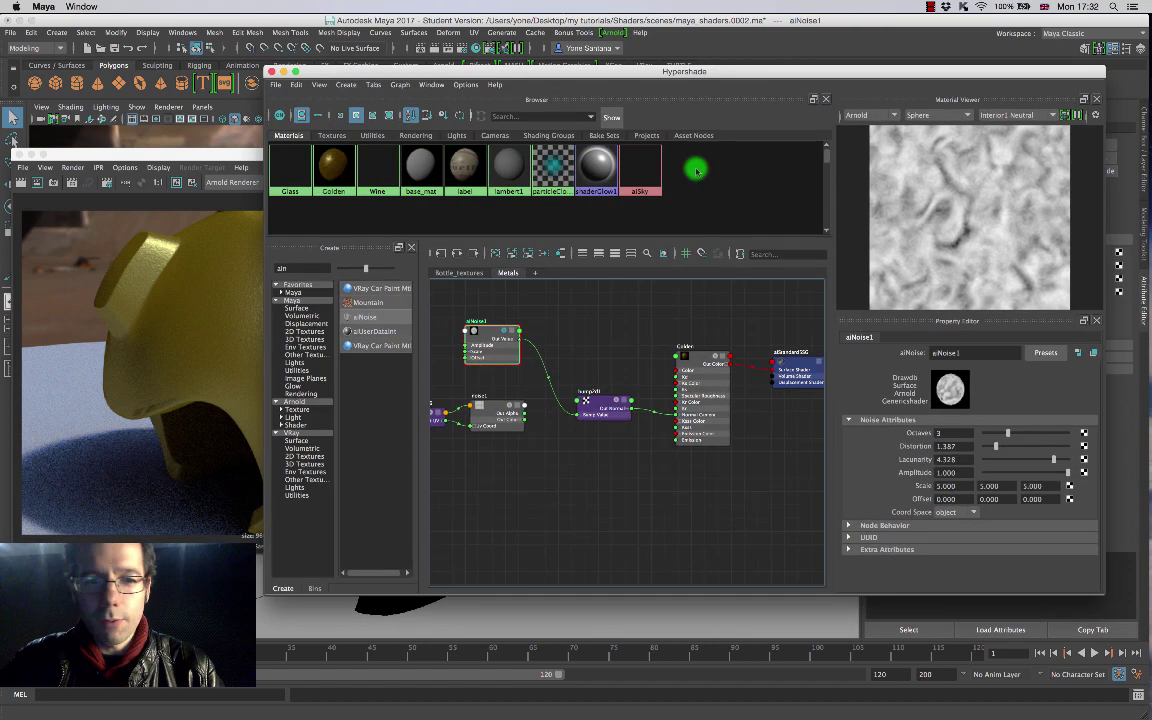
{"action": "left_click", "coordinate": [307, 267]}
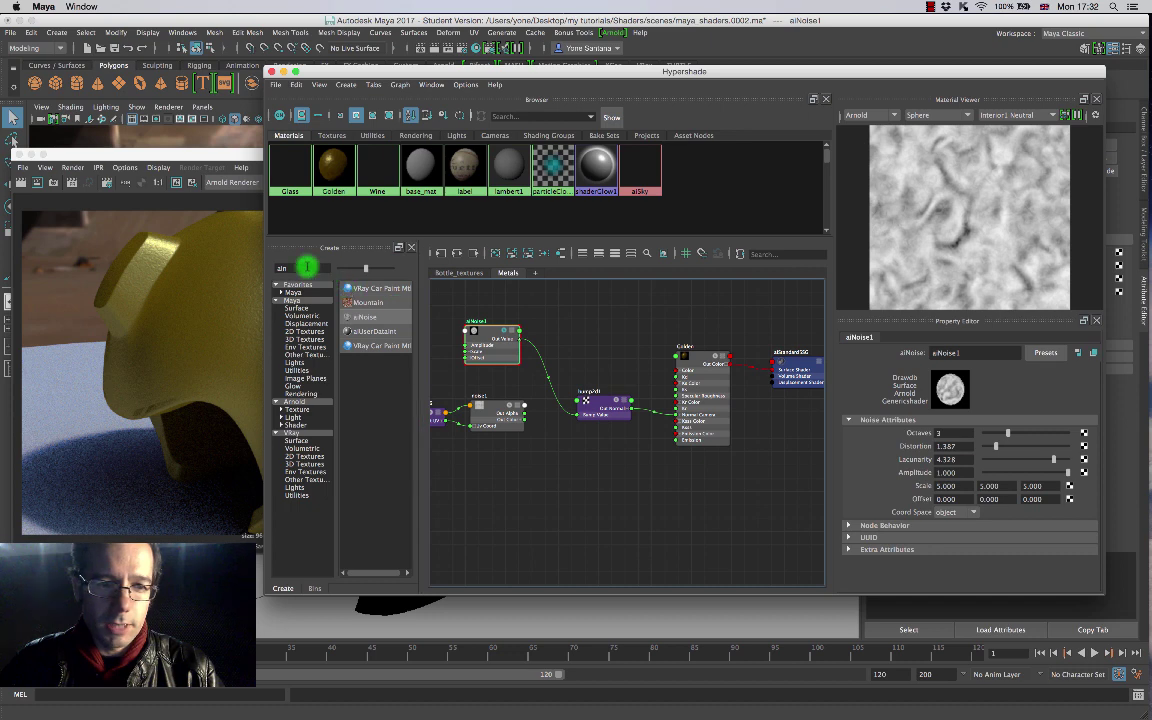
{"action": "left_click", "coordinate": [367, 318]}
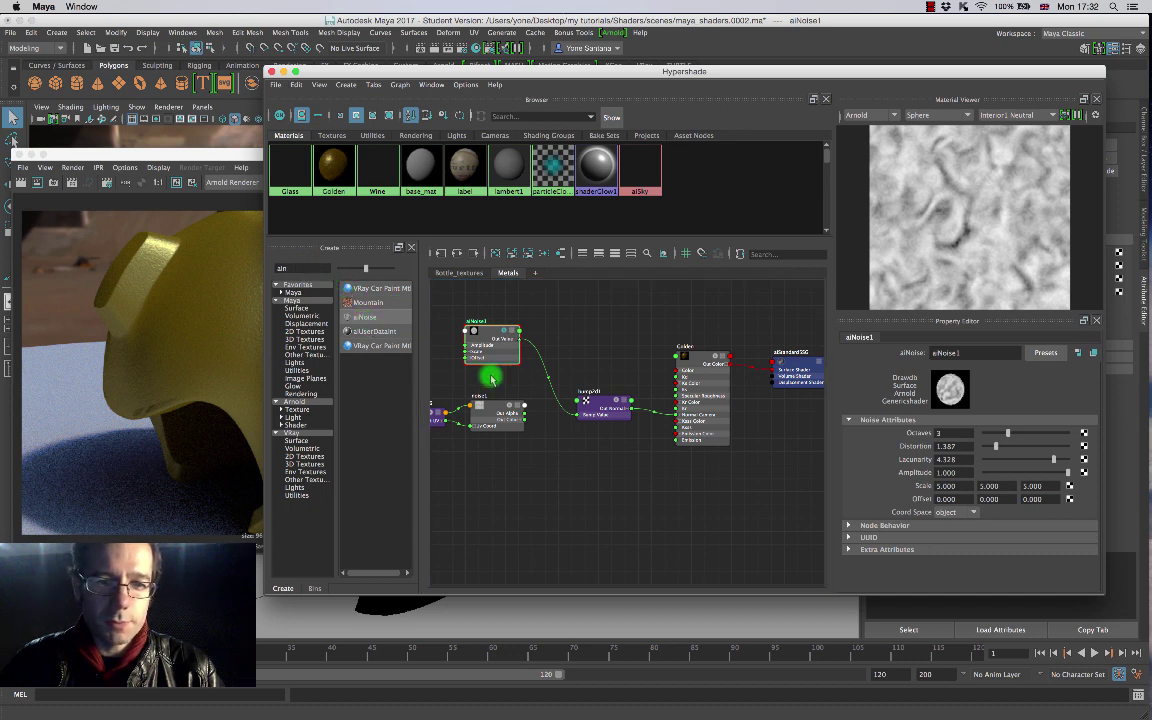
{"action": "left_click", "coordinate": [480, 338]}
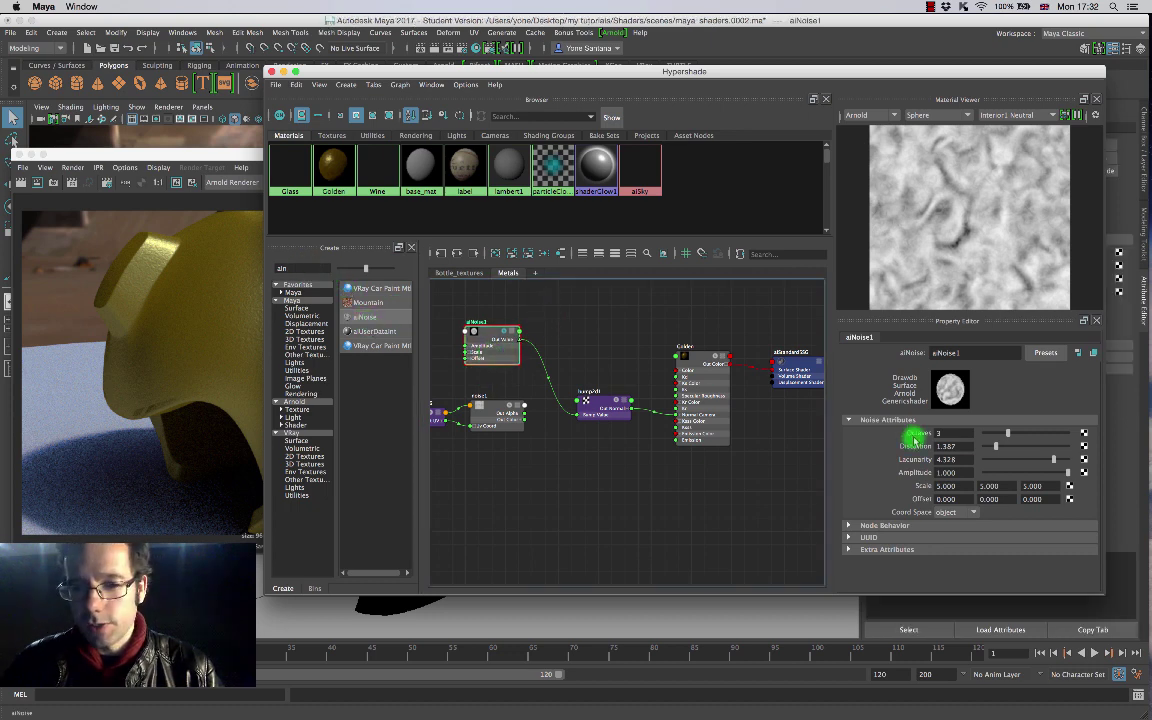
Step: Raise aiNoise1 Octaves to 3, edit its Scale values, and lower its Amplitude
{"action": "left_click", "coordinate": [938, 433]}
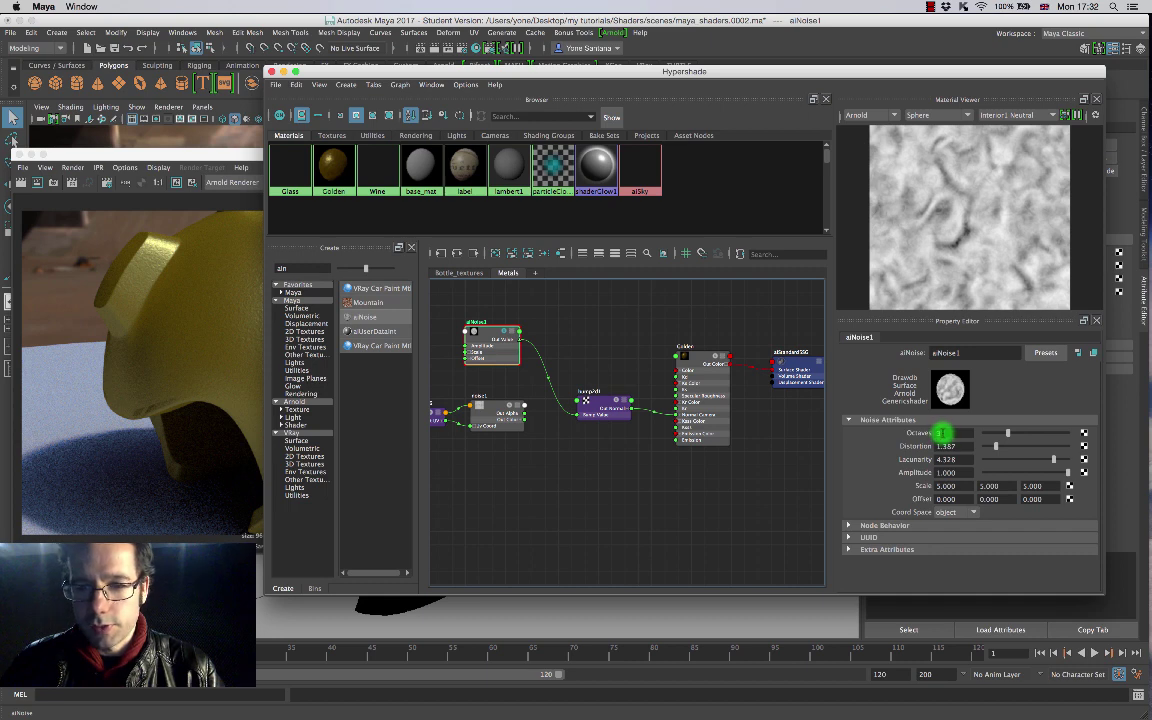
{"action": "left_click_drag", "start_coordinate": [940, 433], "coordinate": [963, 438]}
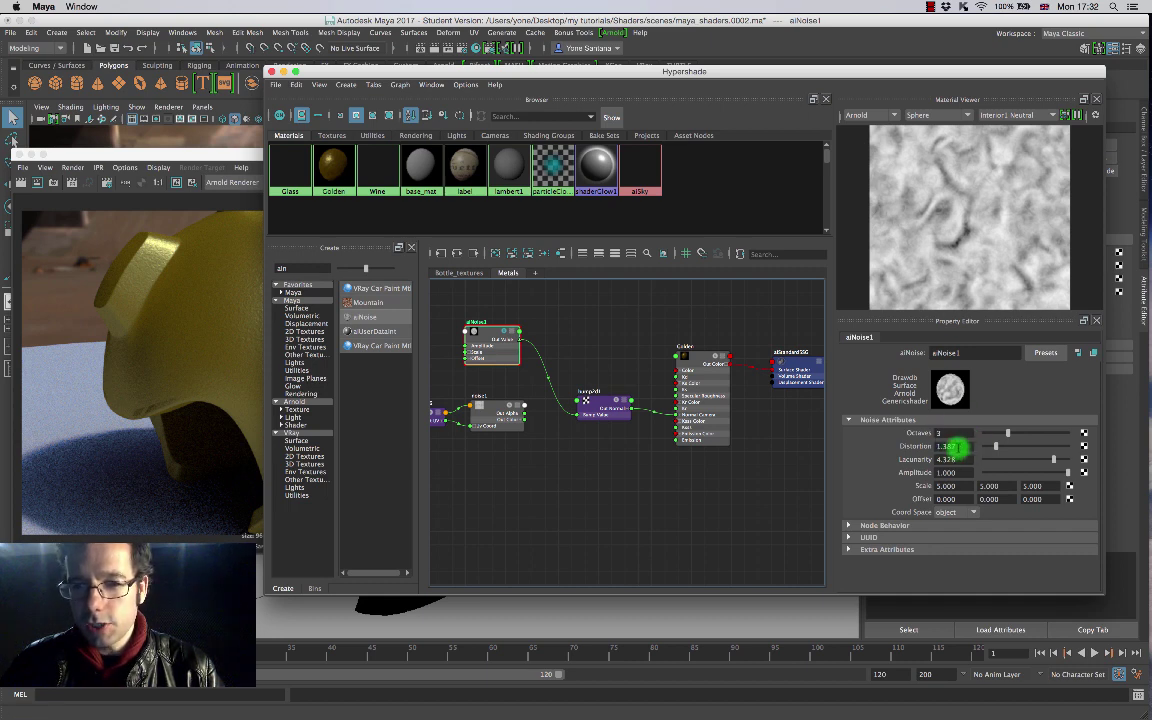
{"action": "left_click", "coordinate": [962, 242]}
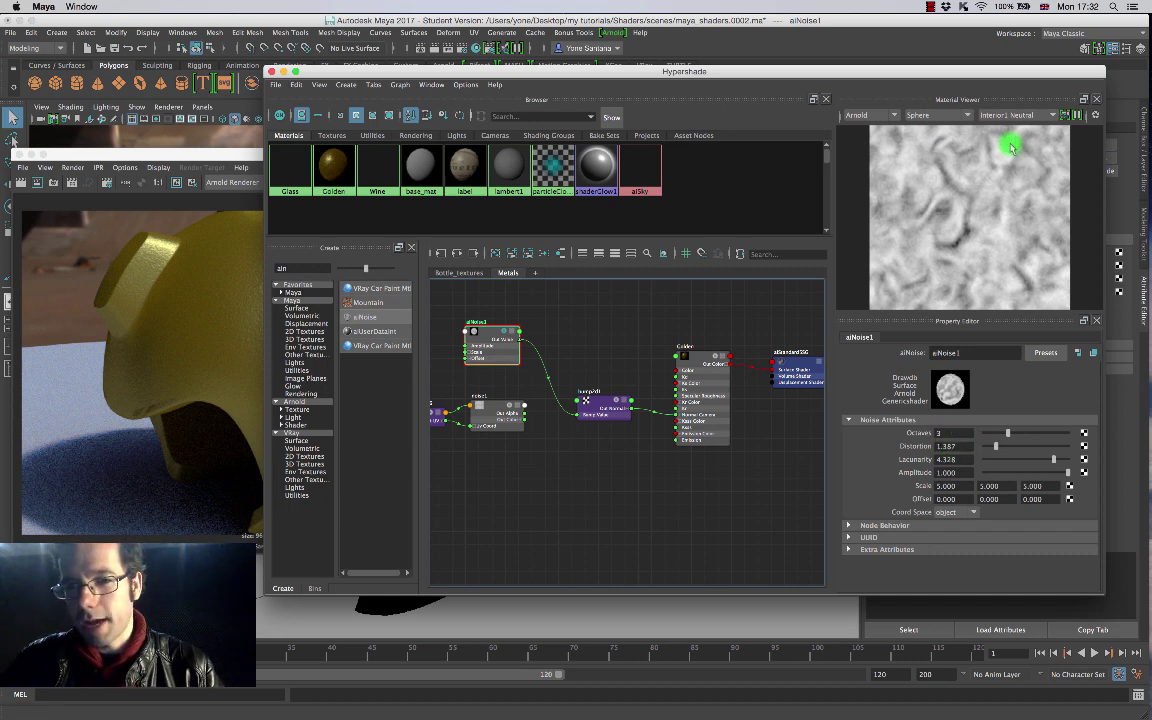
{"action": "left_click", "coordinate": [945, 486]}
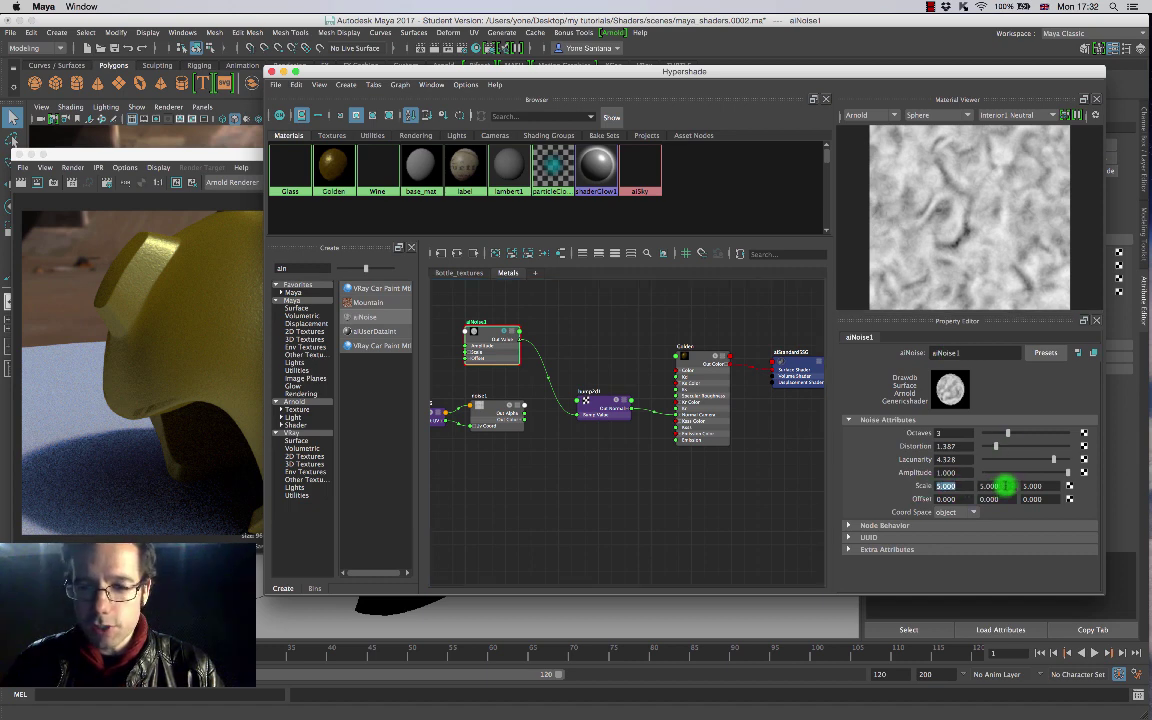
{"action": "left_click", "coordinate": [1032, 486]}
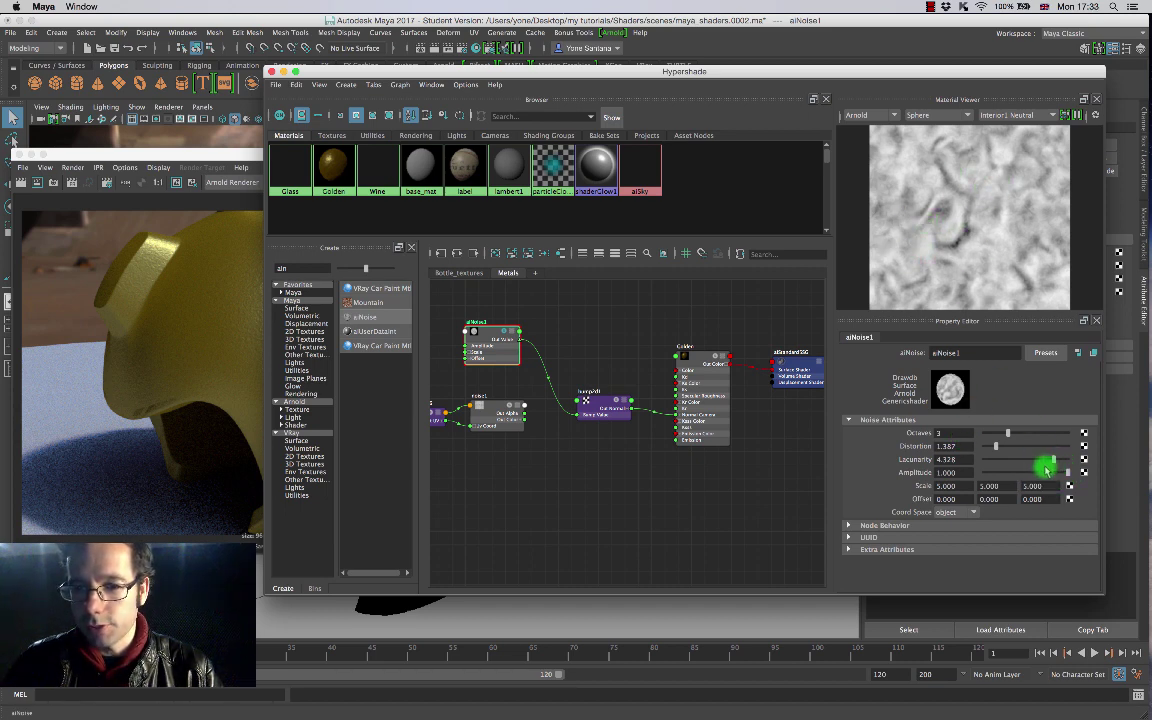
{"action": "left_click_drag", "start_coordinate": [1043, 470], "coordinate": [1070, 470]}
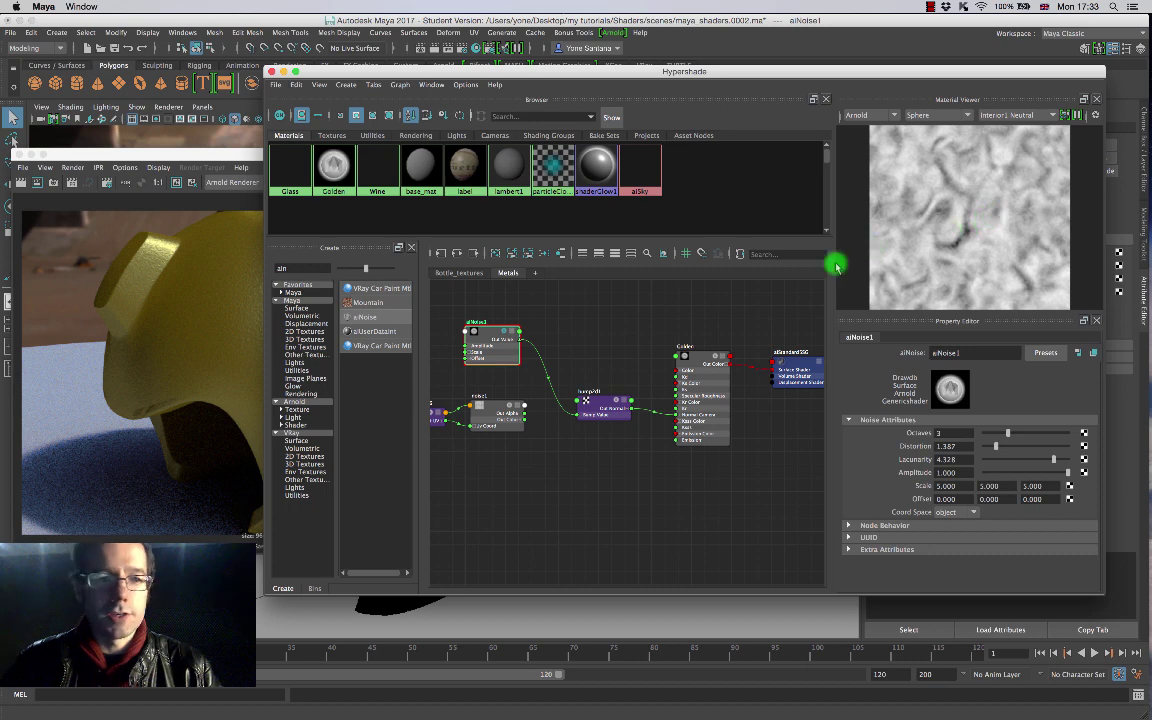
{"action": "left_click", "coordinate": [185, 152]}
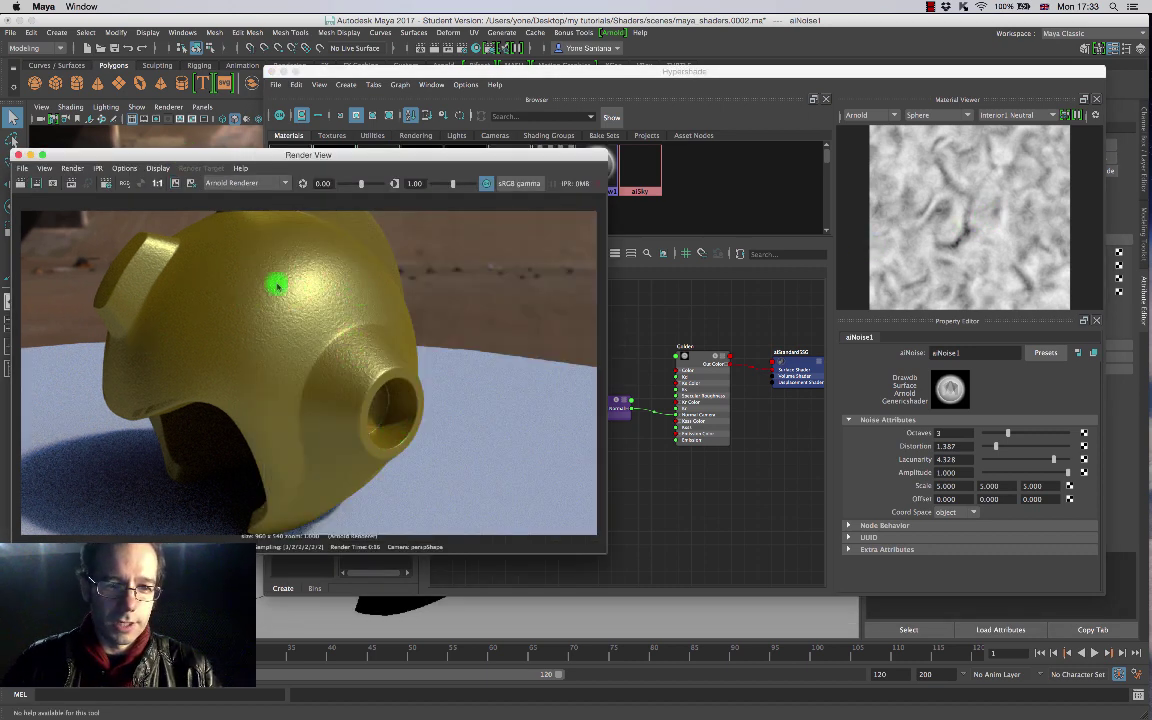
Step: Move the Render View window to the right and open its File menu
{"action": "left_click_drag", "start_coordinate": [381, 157], "coordinate": [470, 127]}
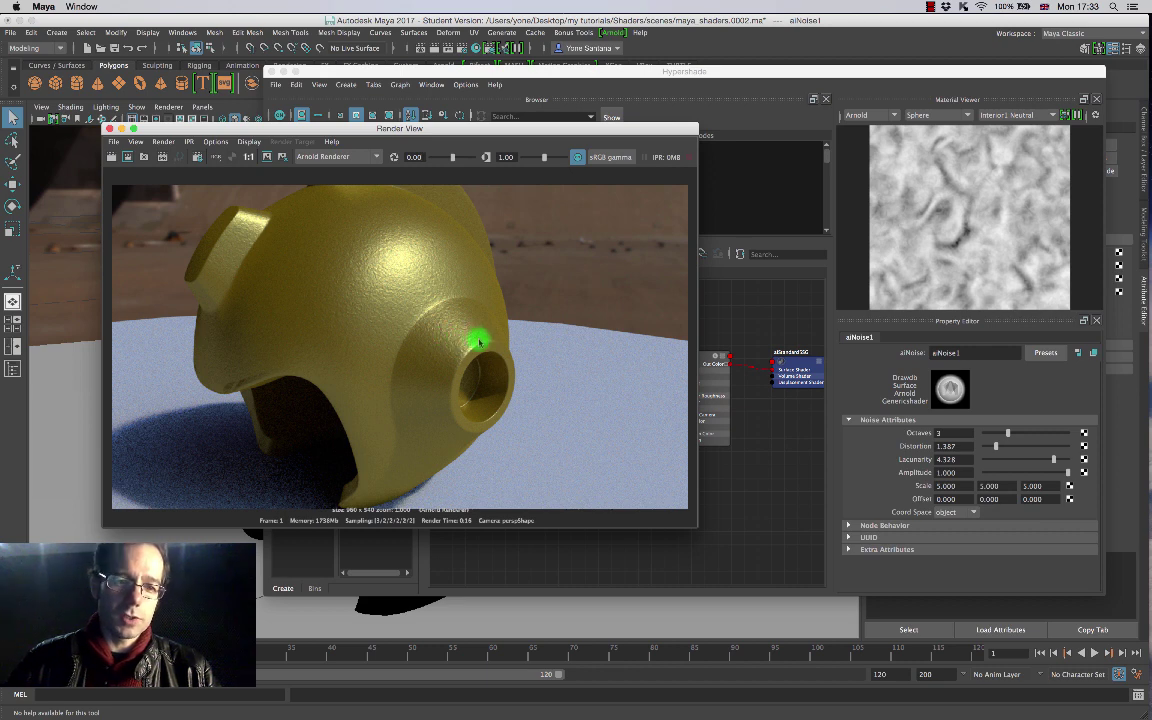
{"action": "left_click", "coordinate": [113, 141]}
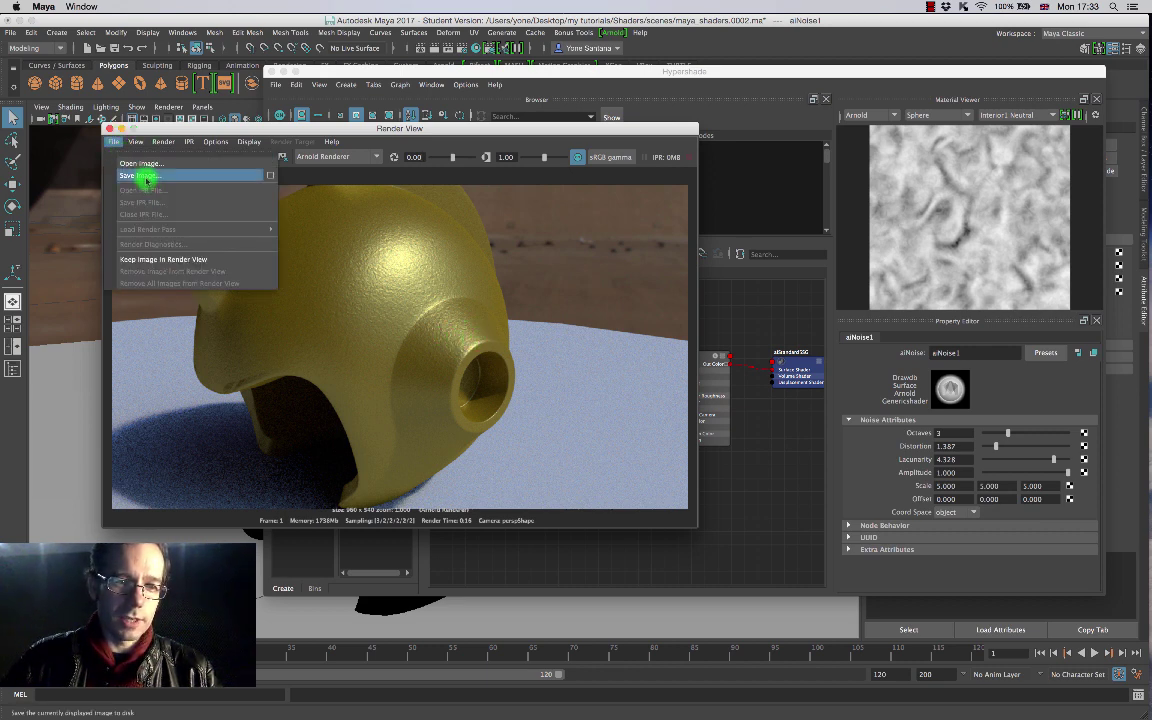
Step: Save the rendered image as test_04.jpg in the images folder
{"action": "left_click", "coordinate": [145, 176]}
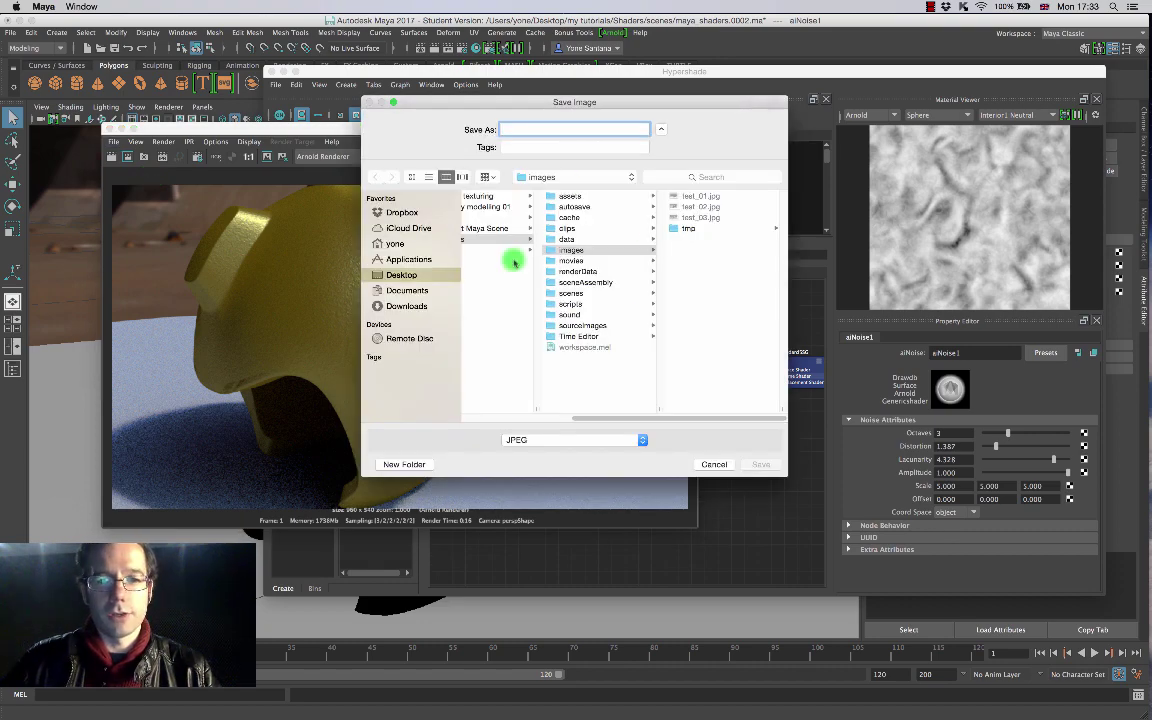
{"action": "left_click", "coordinate": [701, 218]}
{"action": "left_click", "coordinate": [521, 130]}
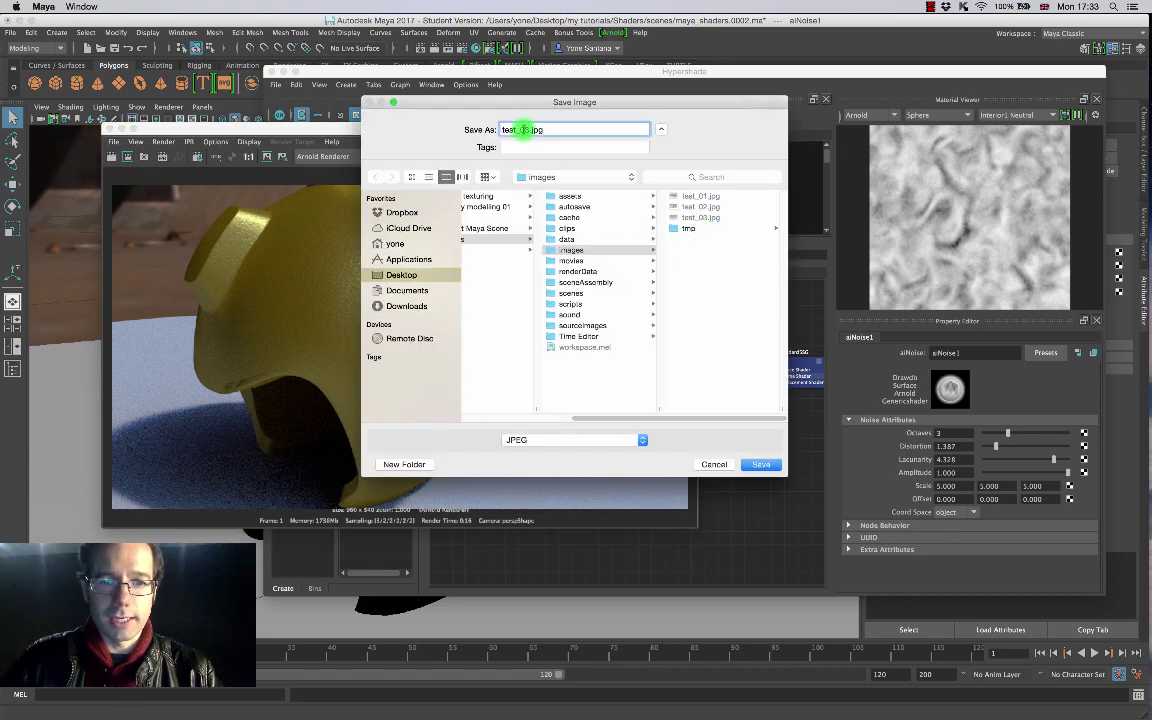
{"action": "key", "text": "BackSpace"}
{"action": "type", "text": "4"}
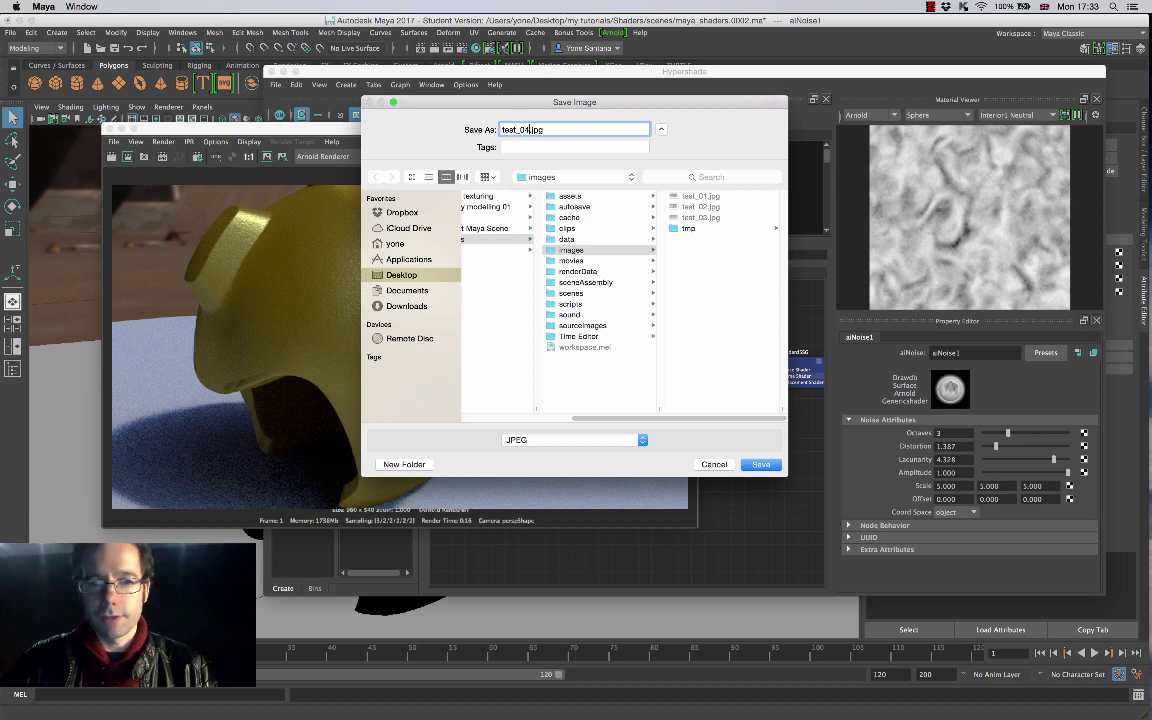
{"action": "key", "text": "Return"}
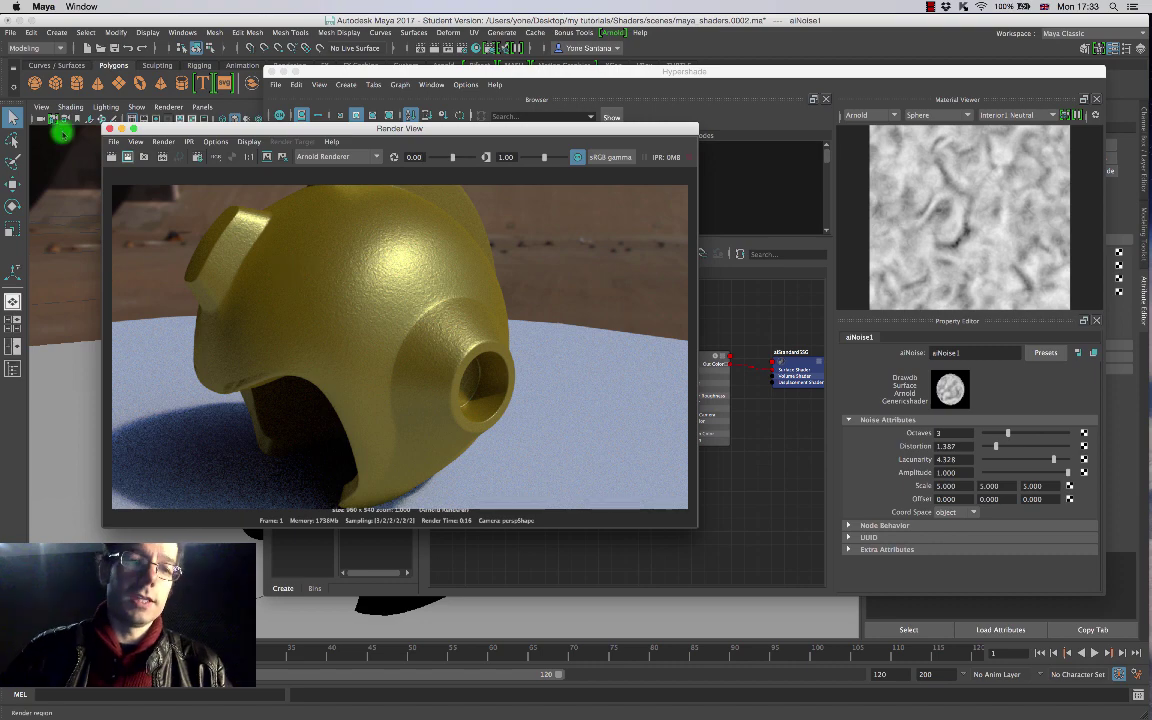
Step: Close Render View and Hypershade, then zoom and orbit the viewport onto the helmet
{"action": "left_click", "coordinate": [109, 128]}
{"action": "left_click", "coordinate": [275, 71]}
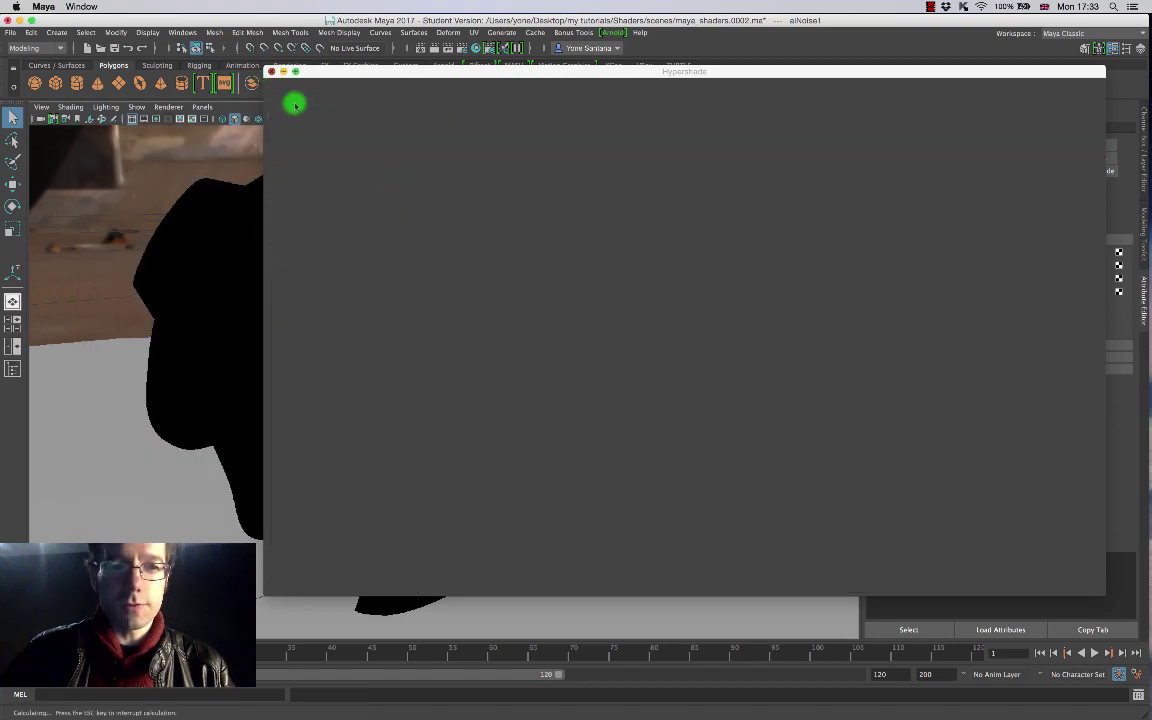
{"action": "scroll", "coordinate": [444, 366], "scroll_direction": "down", "scroll_amount": 5}
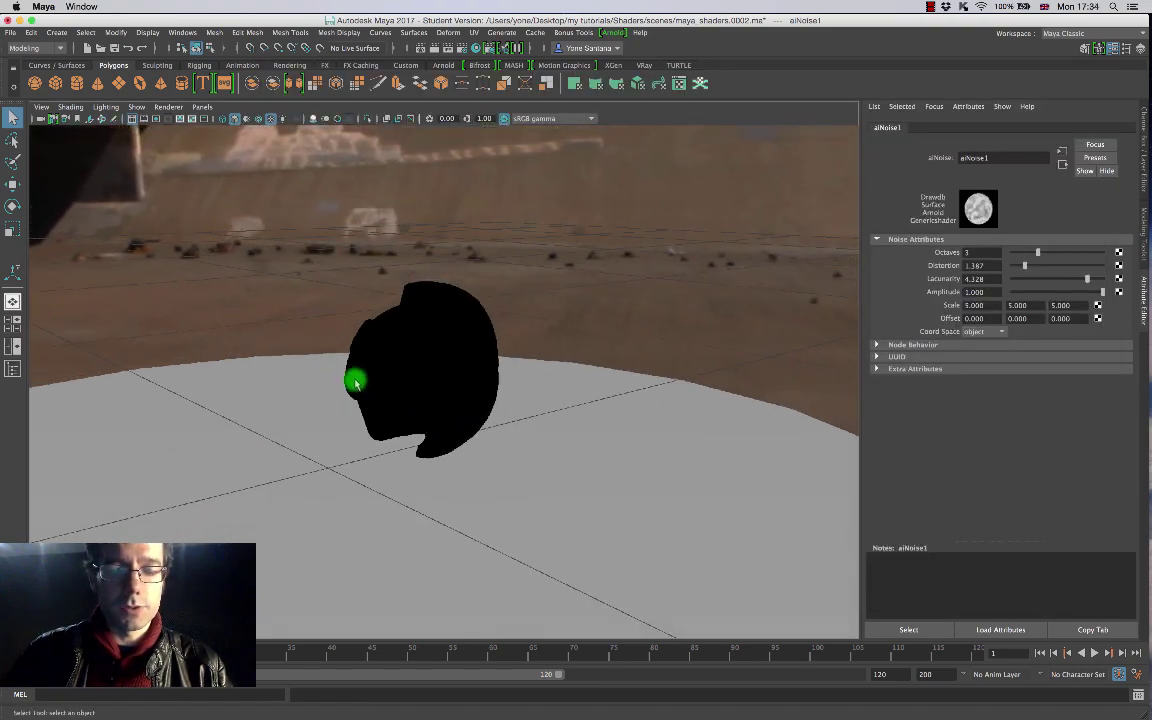
{"action": "left_click_drag", "start_coordinate": [352, 410], "coordinate": [427, 391], "text": "alt"}
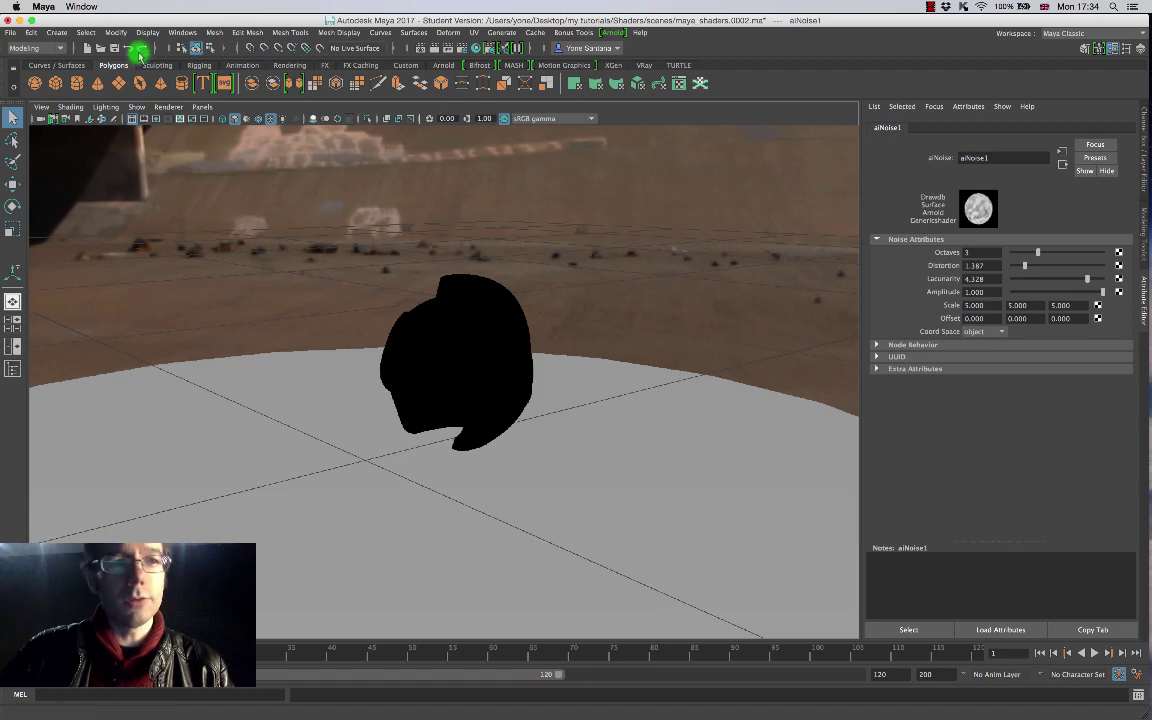
Step: Select Liquid and Wine_Bottle in the Outliner and unhide them with Shift+H
{"action": "left_click", "coordinate": [182, 32]}
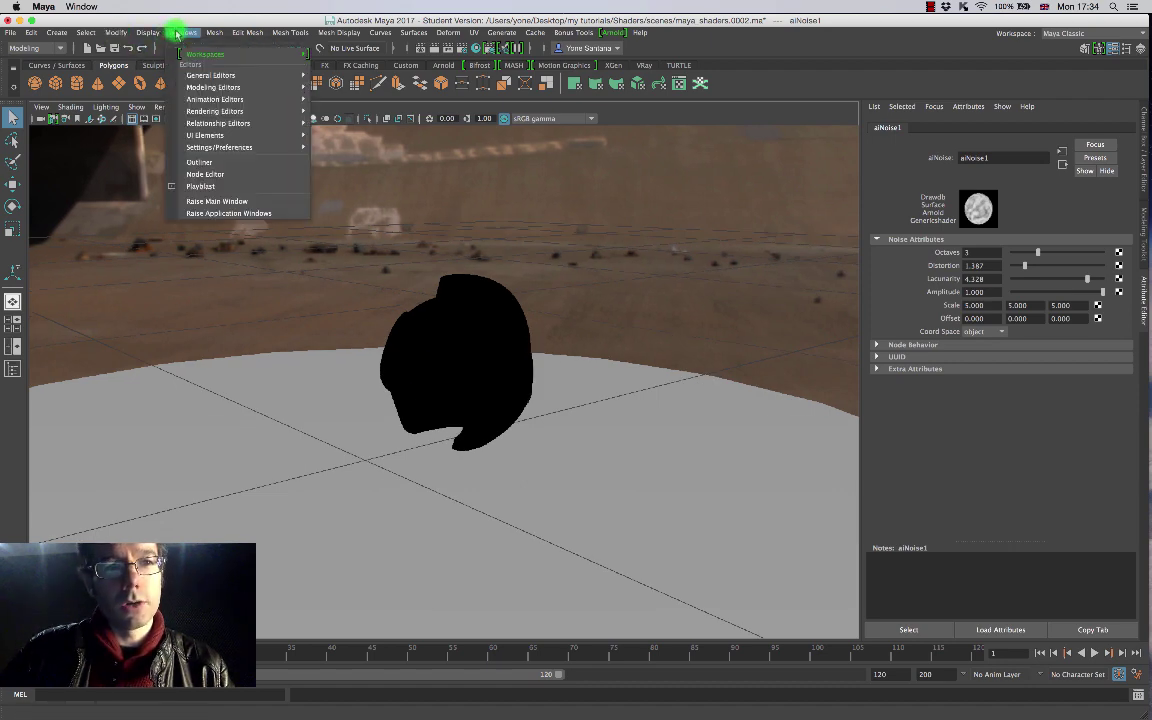
{"action": "left_click", "coordinate": [206, 164]}
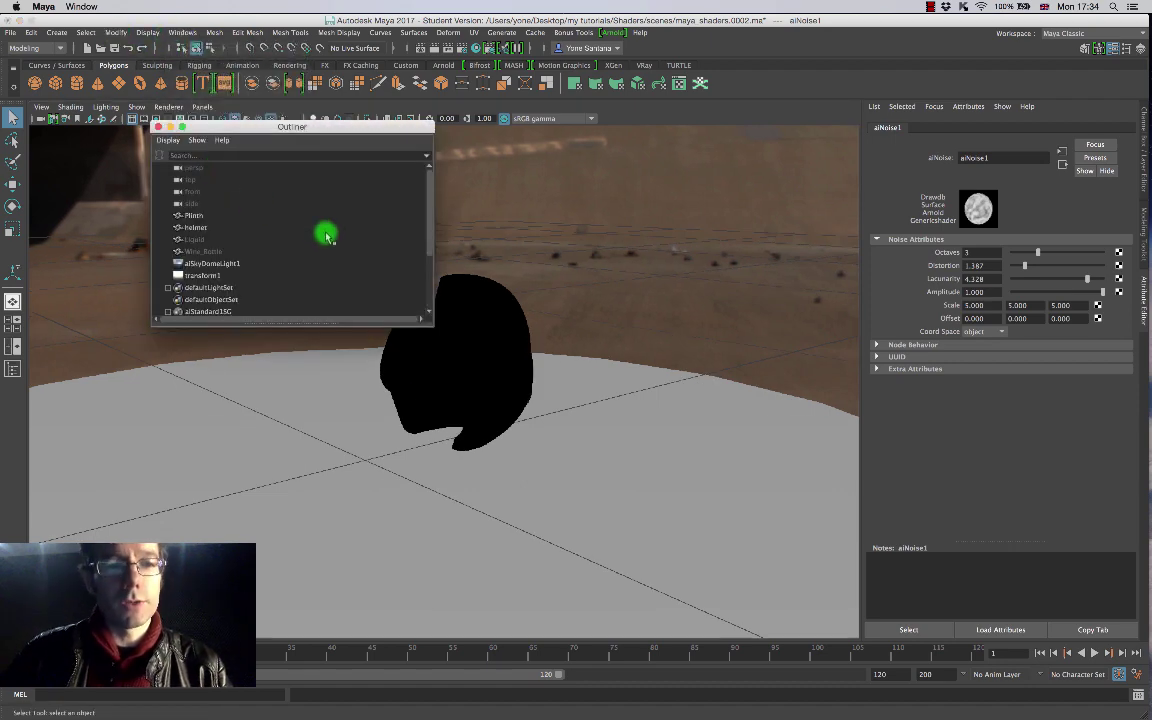
{"action": "mouse_move", "coordinate": [433, 207]}
{"action": "left_mouse_down"}
{"action": "mouse_move", "coordinate": [433, 228]}
{"action": "mouse_move", "coordinate": [432, 213]}
{"action": "left_mouse_up"}
{"action": "left_click", "coordinate": [195, 239]}
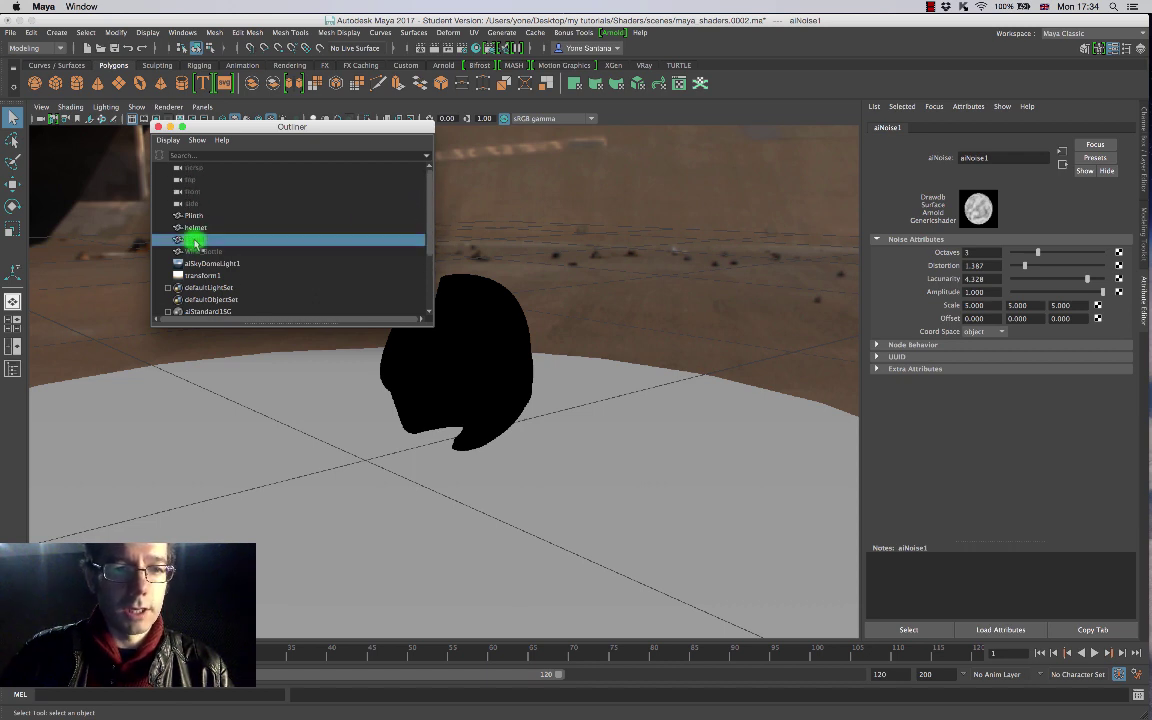
{"action": "left_click", "coordinate": [205, 252], "text": "shift"}
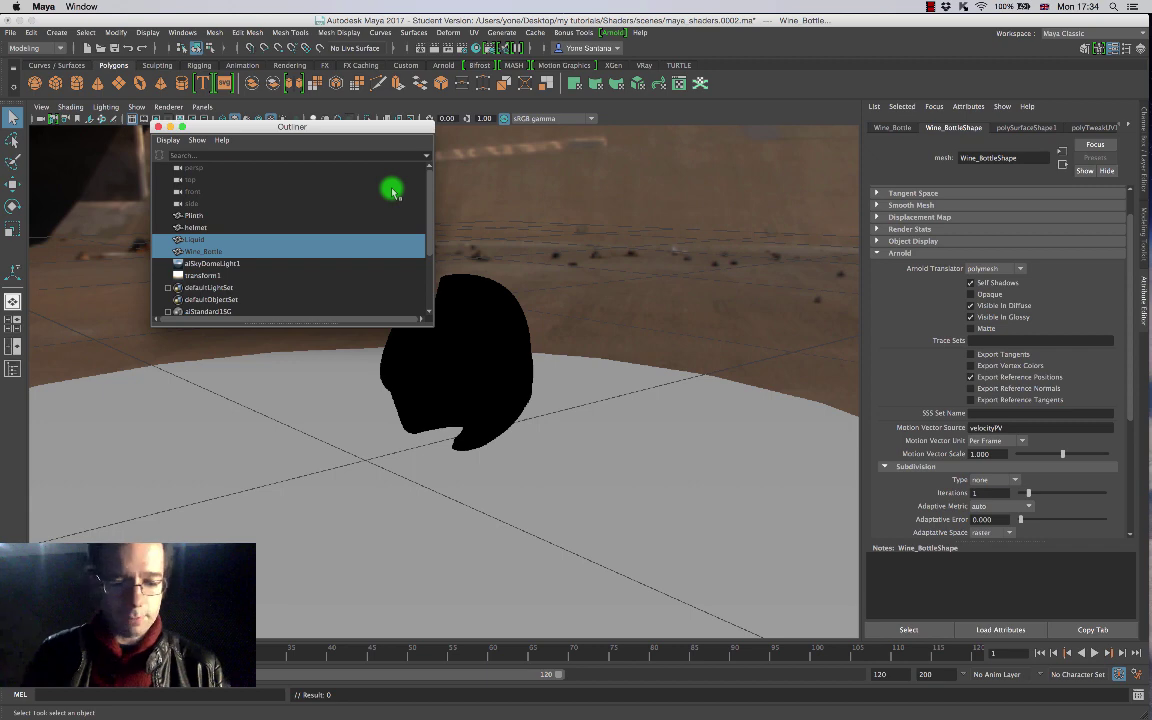
{"action": "key", "text": "shift+h"}
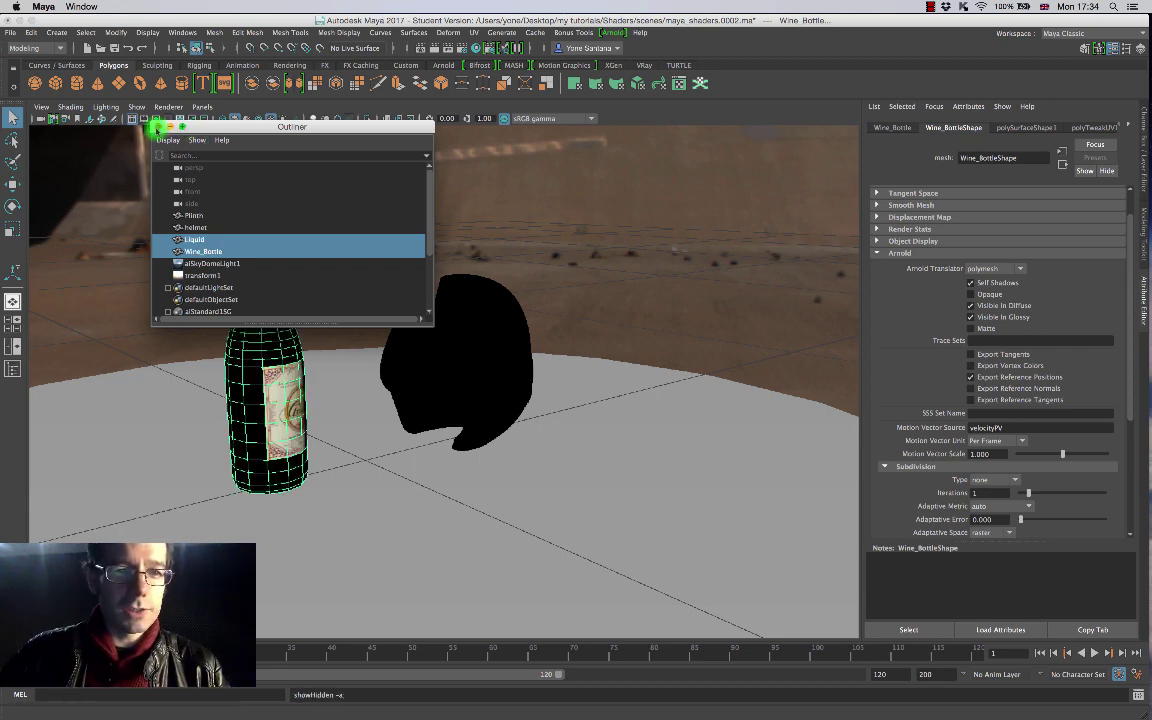
{"action": "left_click", "coordinate": [157, 127]}
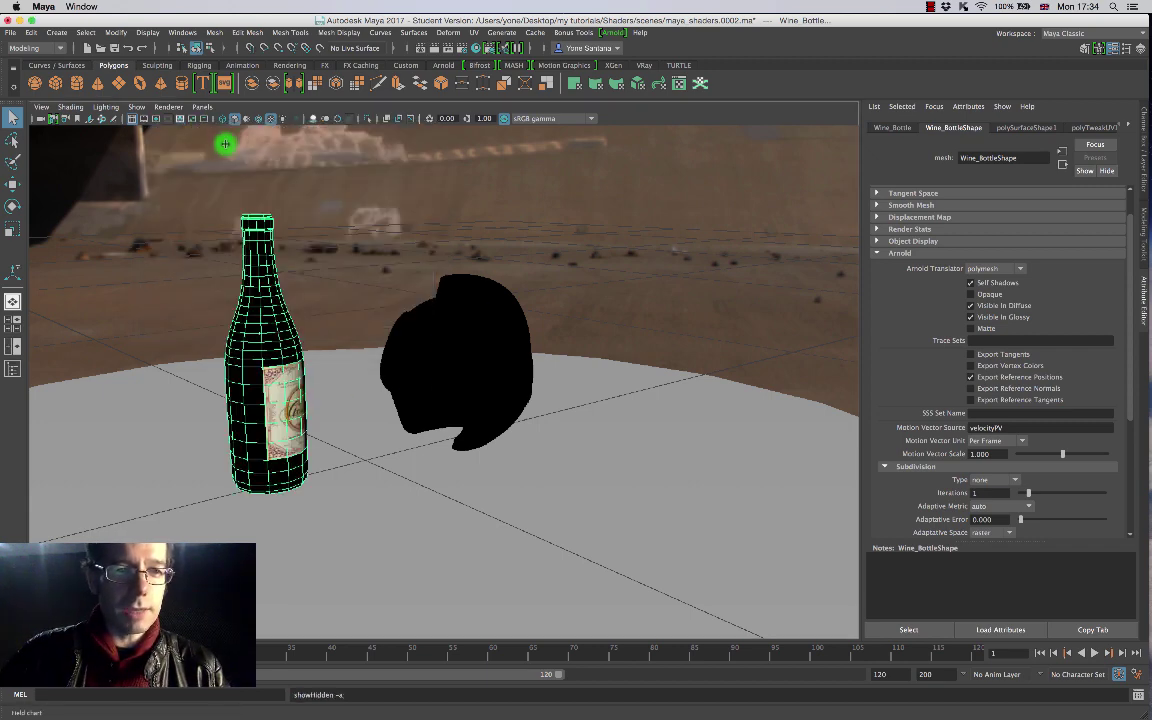
Step: Frame the bottle and helmet inside the 960x540 resolution gate, then hide the gate
{"action": "left_click", "coordinate": [156, 119]}
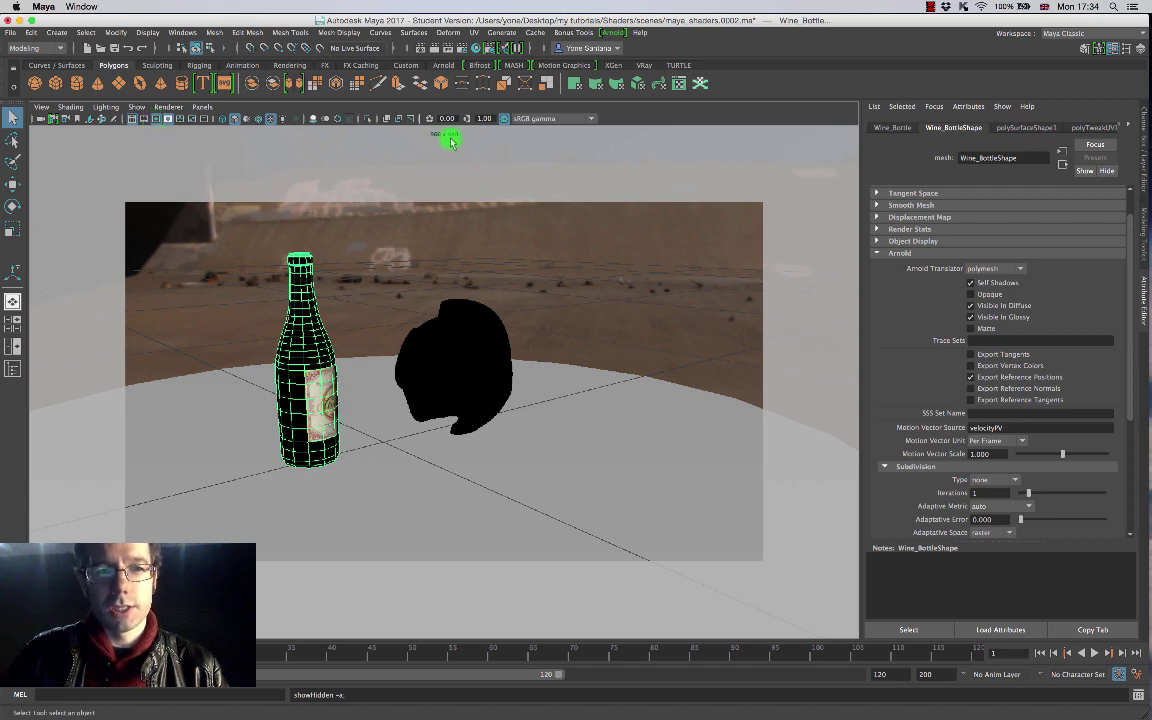
{"action": "right_click_drag", "start_coordinate": [487, 277], "coordinate": [575, 377], "text": "alt"}
{"action": "left_click_drag", "start_coordinate": [575, 377], "coordinate": [501, 303], "text": "alt"}
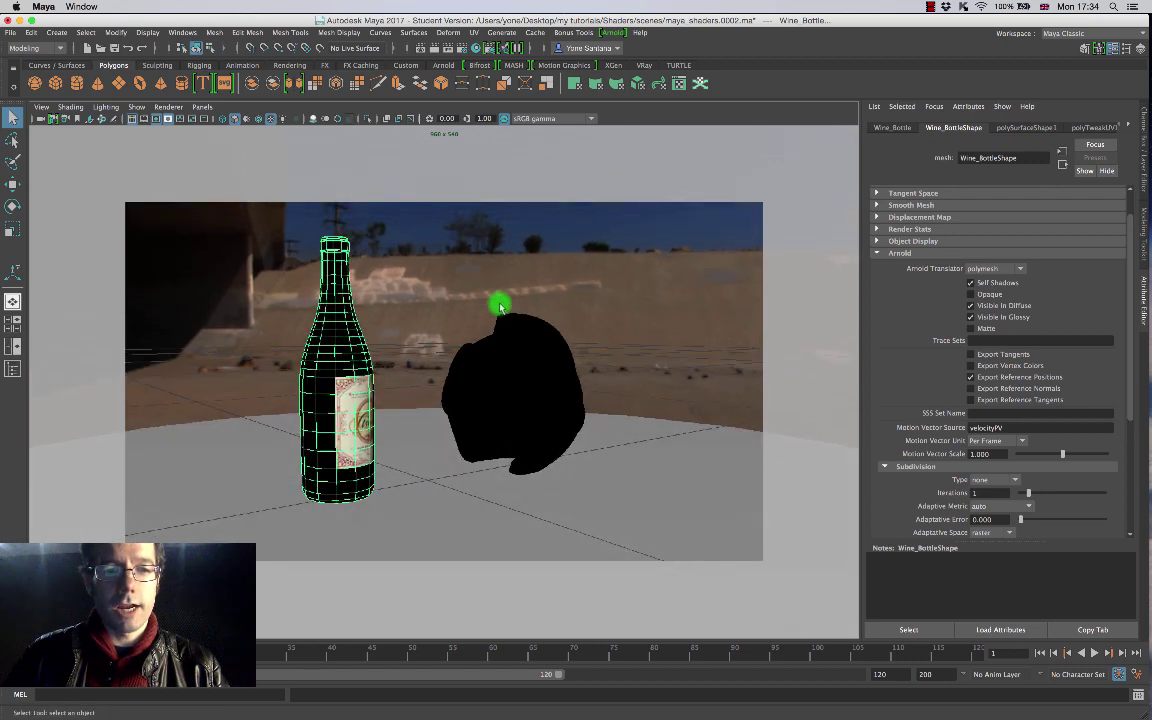
{"action": "scroll", "coordinate": [555, 334], "scroll_direction": "up", "scroll_amount": 10}
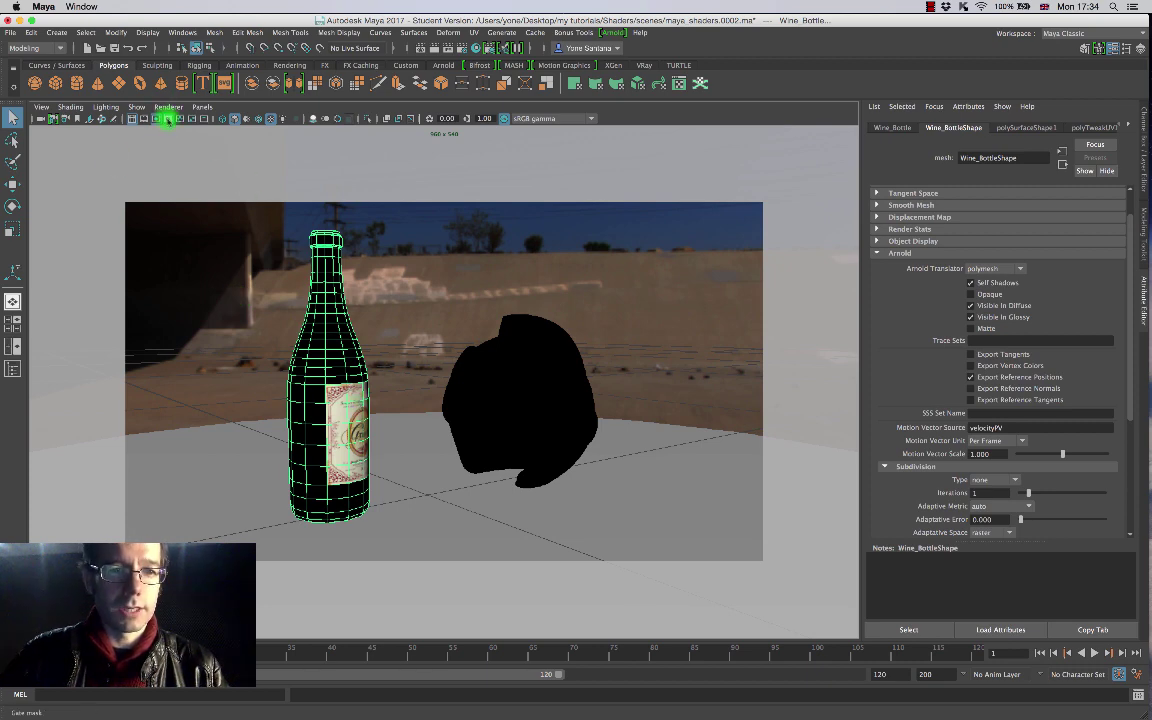
{"action": "left_click", "coordinate": [157, 118]}
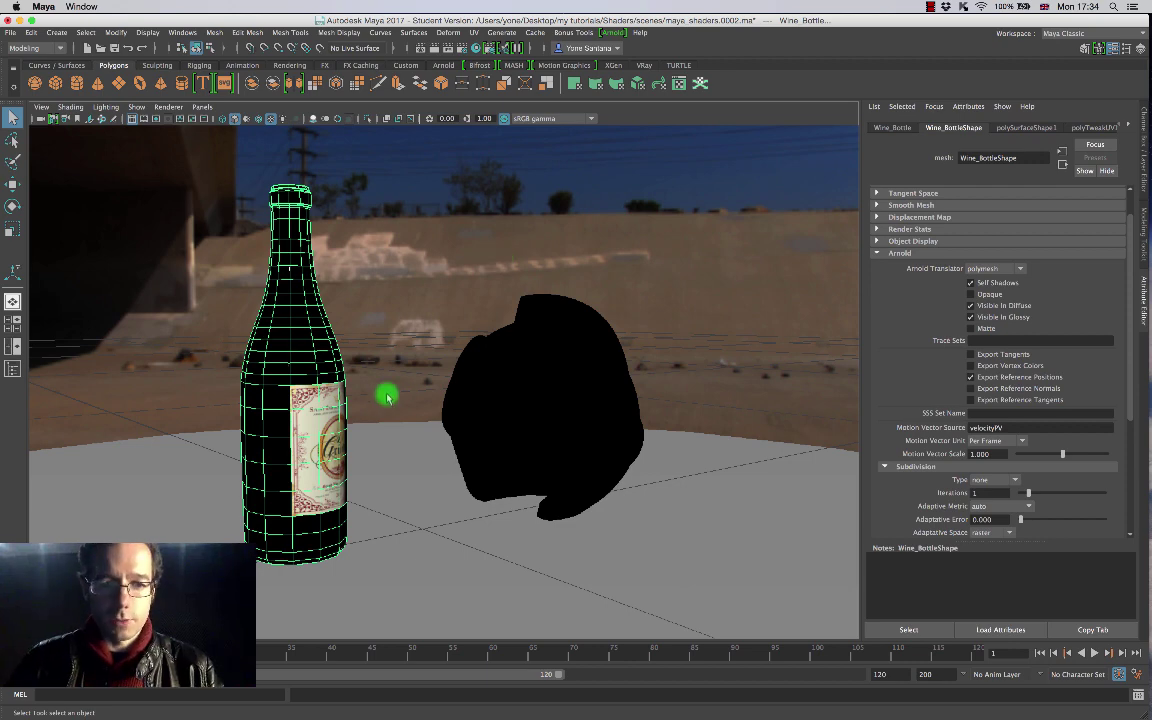
{"action": "middle_click_drag", "start_coordinate": [386, 393], "coordinate": [432, 385], "text": "alt"}
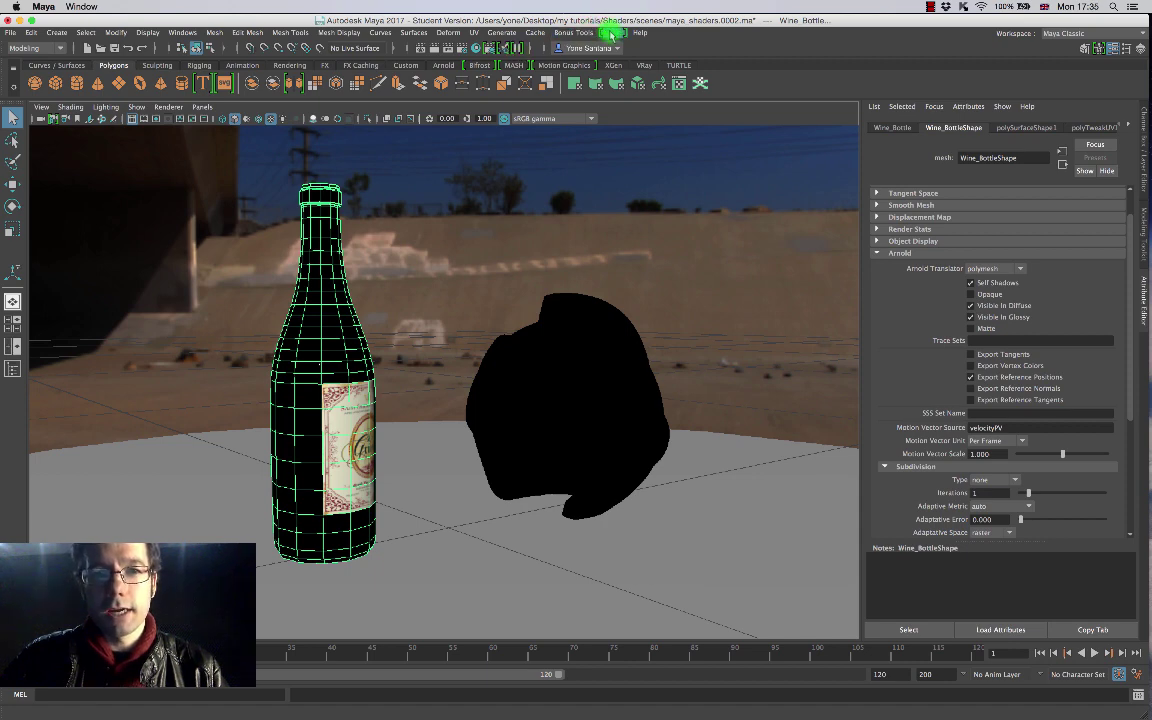
Step: Set the Arnold Camera (AA) samples to 6 in Render Settings
{"action": "left_click", "coordinate": [420, 48]}
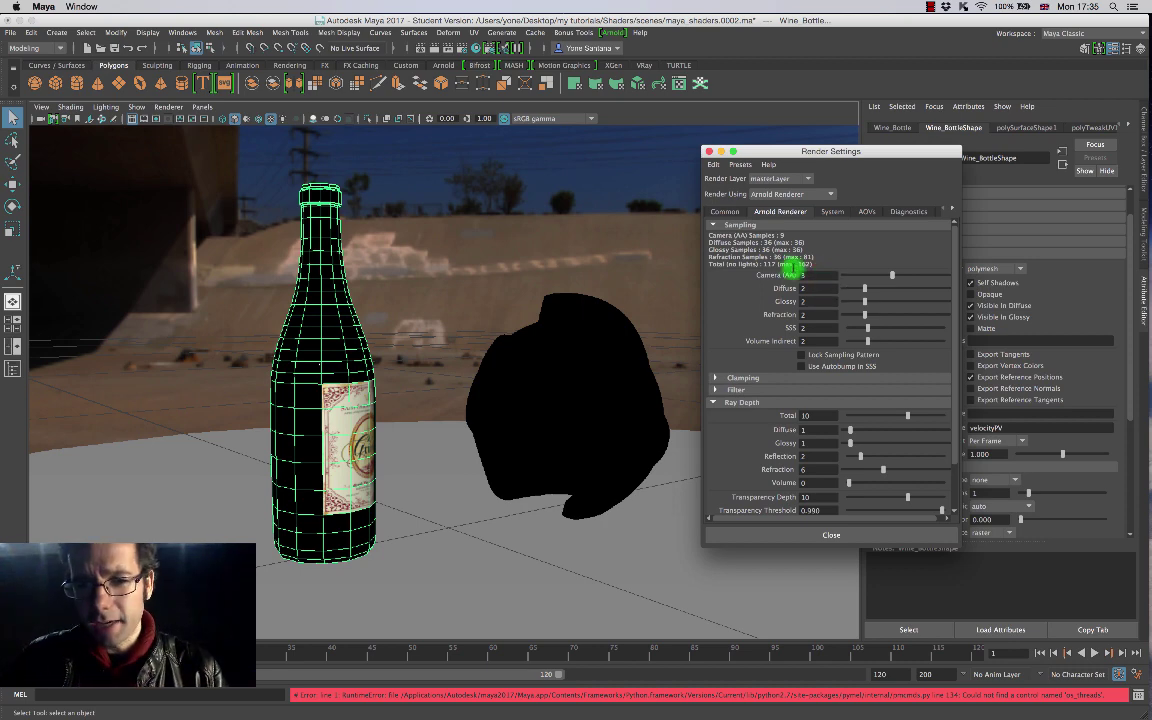
{"action": "double_click", "coordinate": [812, 276]}
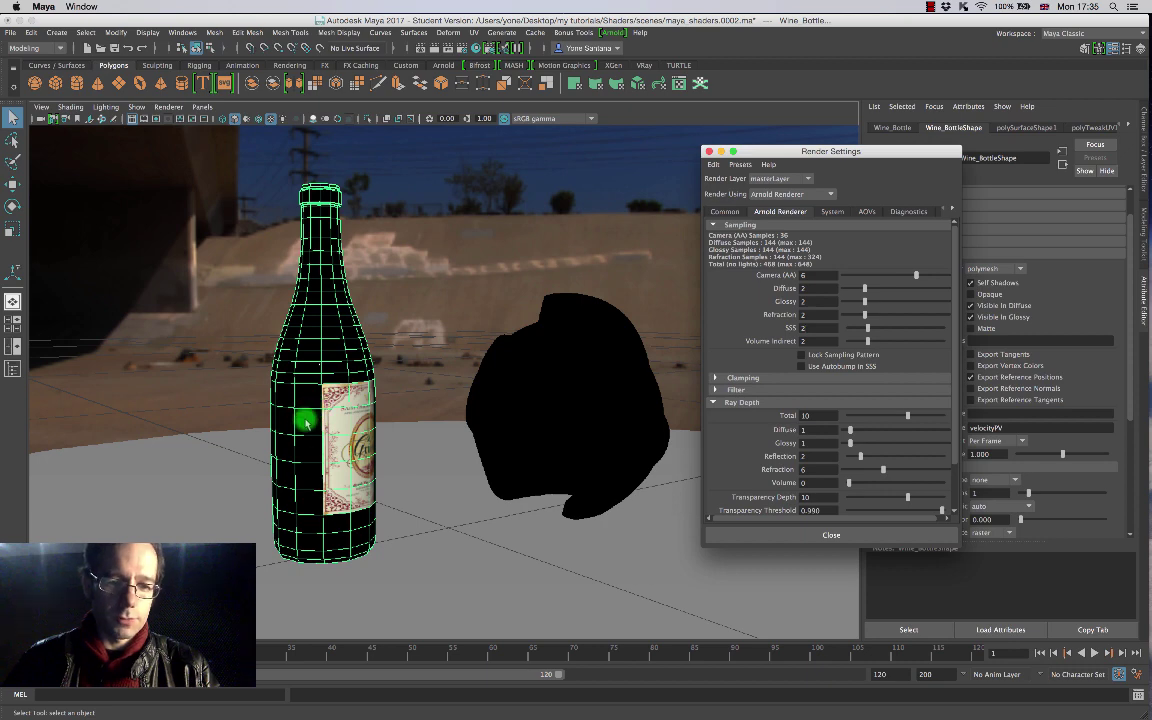
{"action": "left_click", "coordinate": [803, 327]}
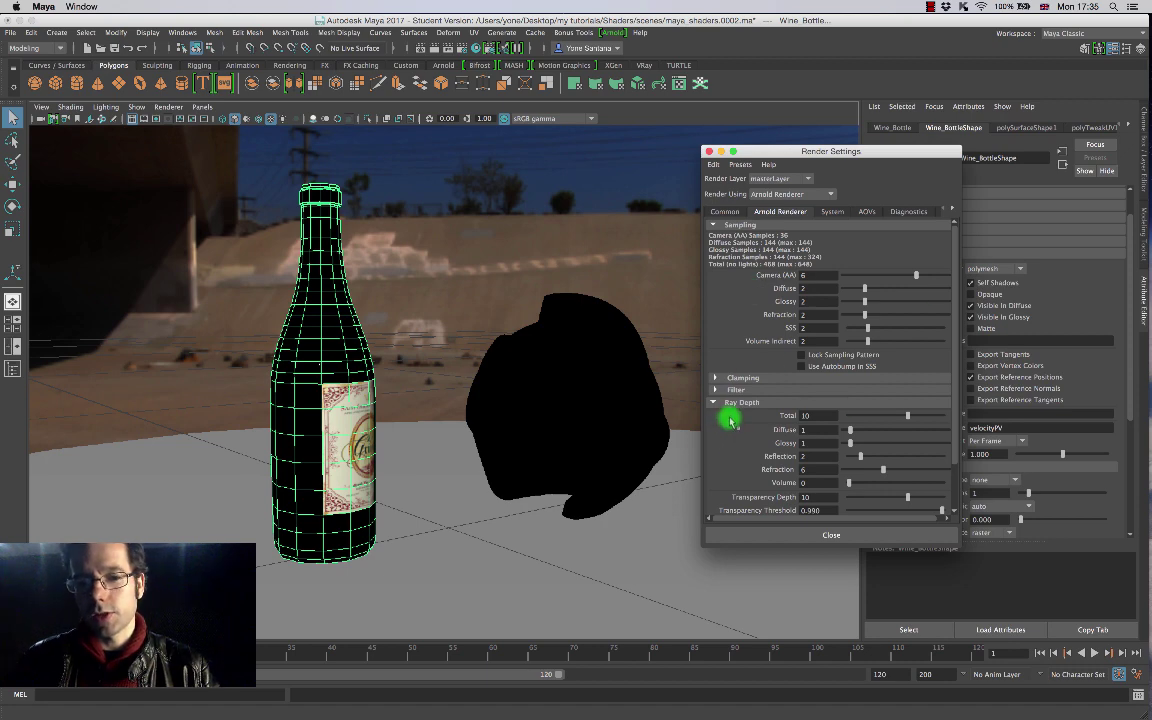
{"action": "left_click", "coordinate": [805, 274]}
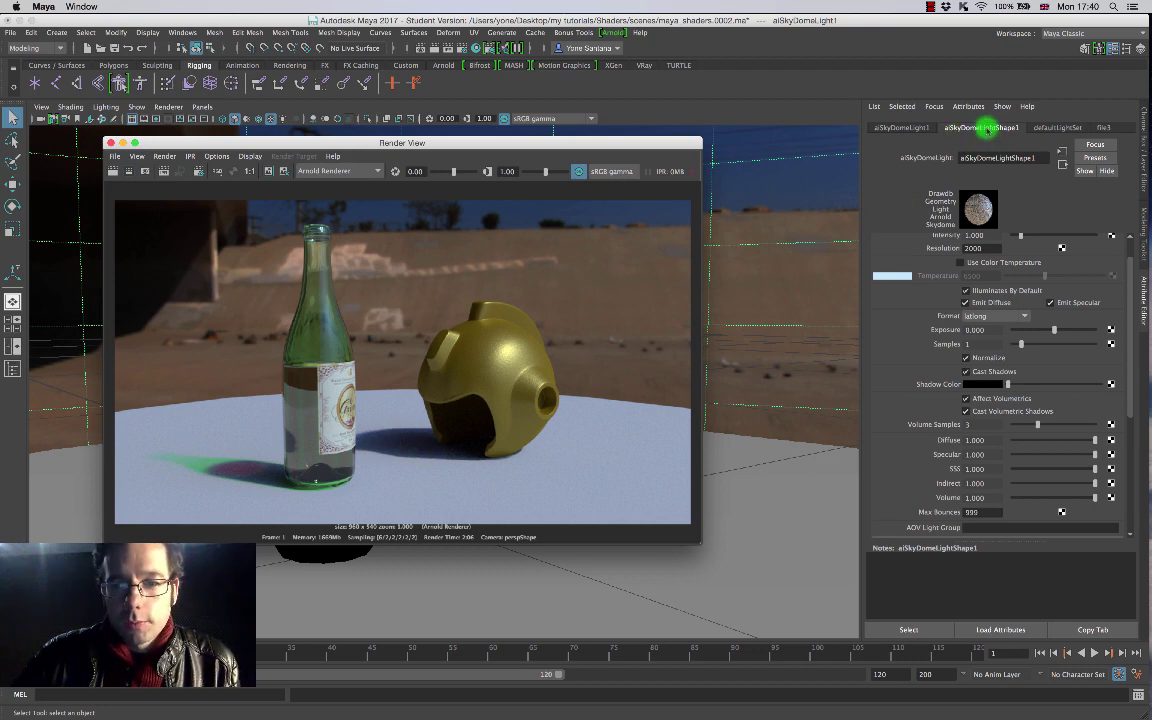
Step: Set the skydome's Volume Samples to 3 and draw a render region between the bottle and the helmet
{"action": "left_click", "coordinate": [960, 424]}
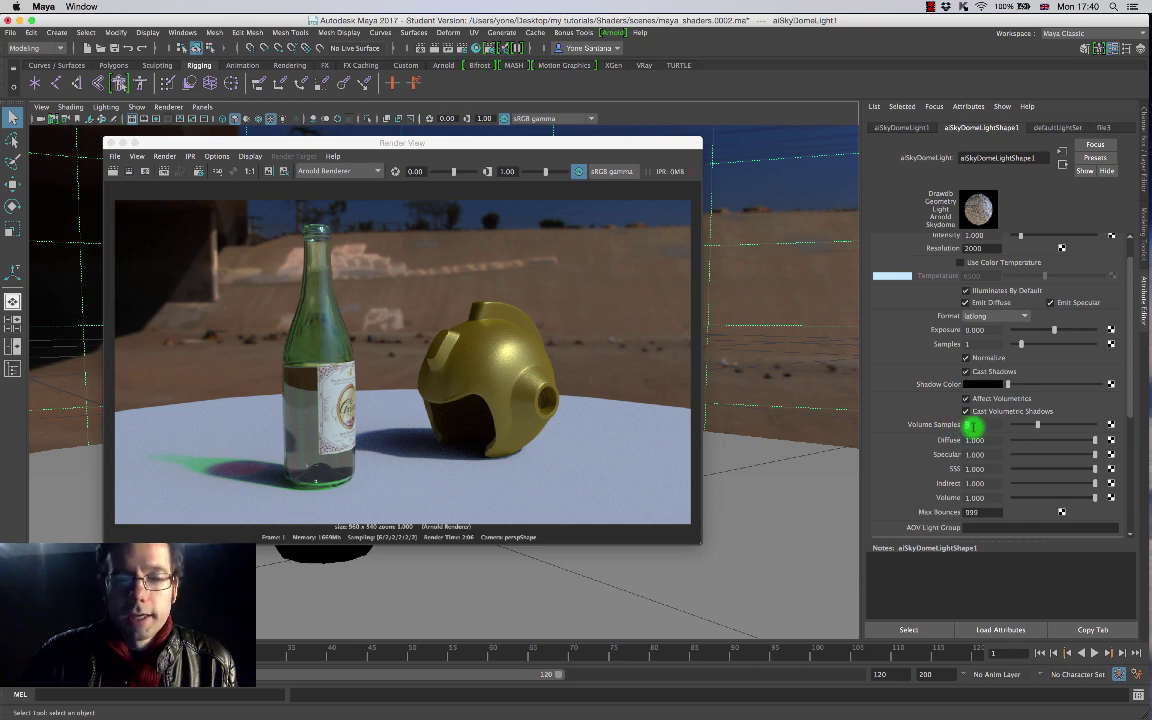
{"action": "left_click_drag", "start_coordinate": [968, 424], "coordinate": [908, 411]}
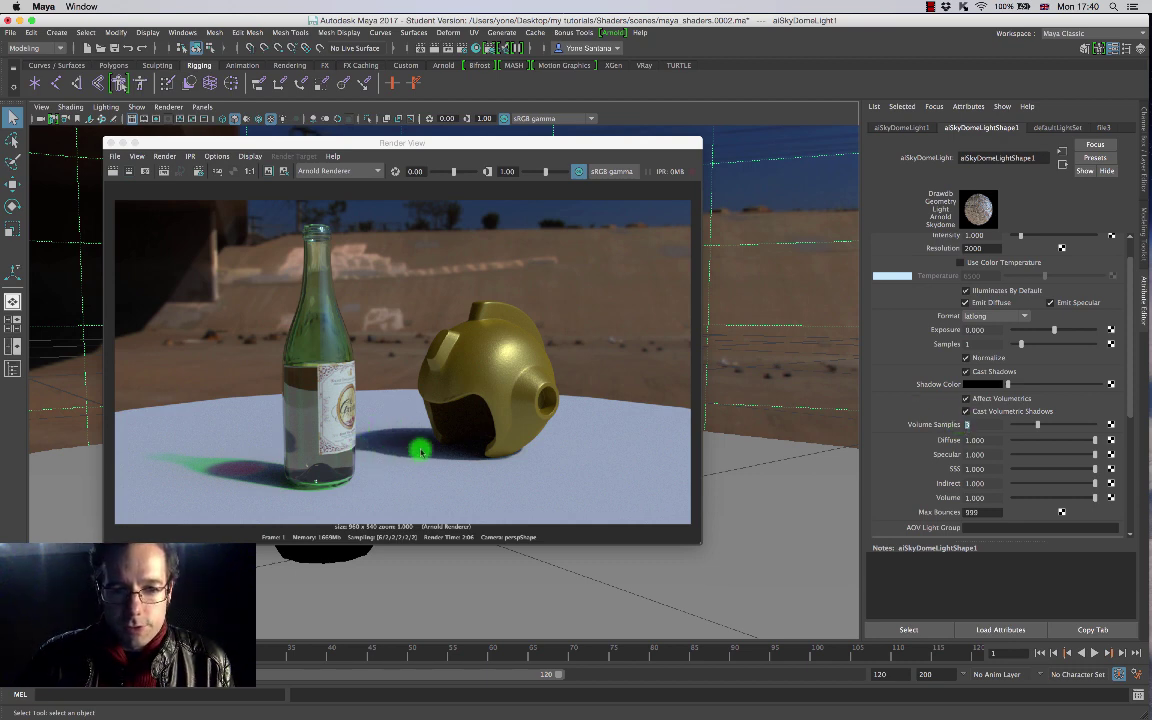
{"action": "left_click", "coordinate": [358, 436]}
{"action": "left_click_drag", "start_coordinate": [335, 410], "coordinate": [465, 467]}
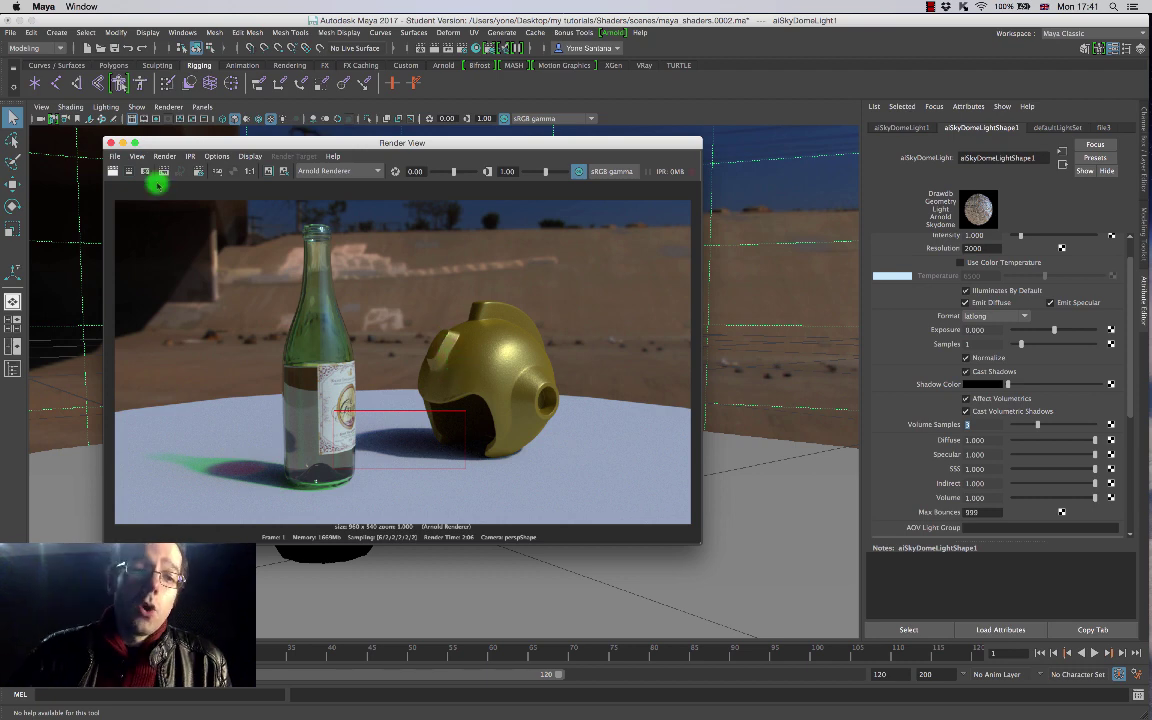
Step: Close Render View, reopen Hypershade, and show the Golden aiStandard node's attributes in an enlarged window
{"action": "left_click", "coordinate": [110, 143]}
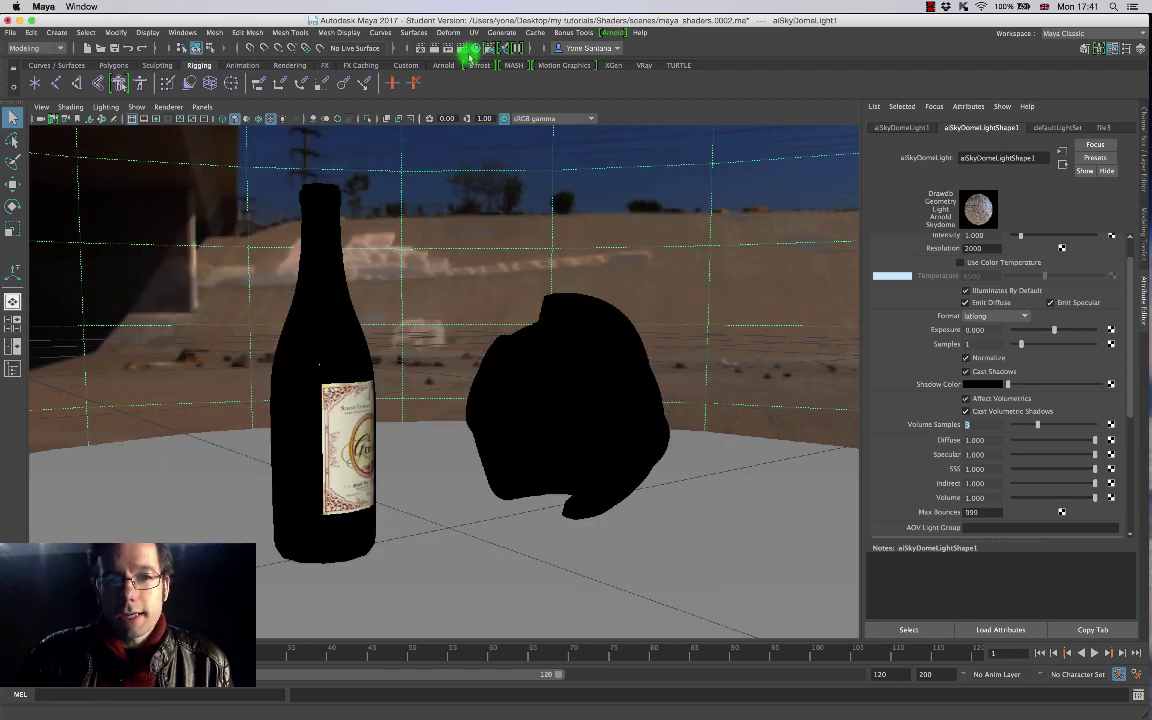
{"action": "left_click", "coordinate": [477, 48]}
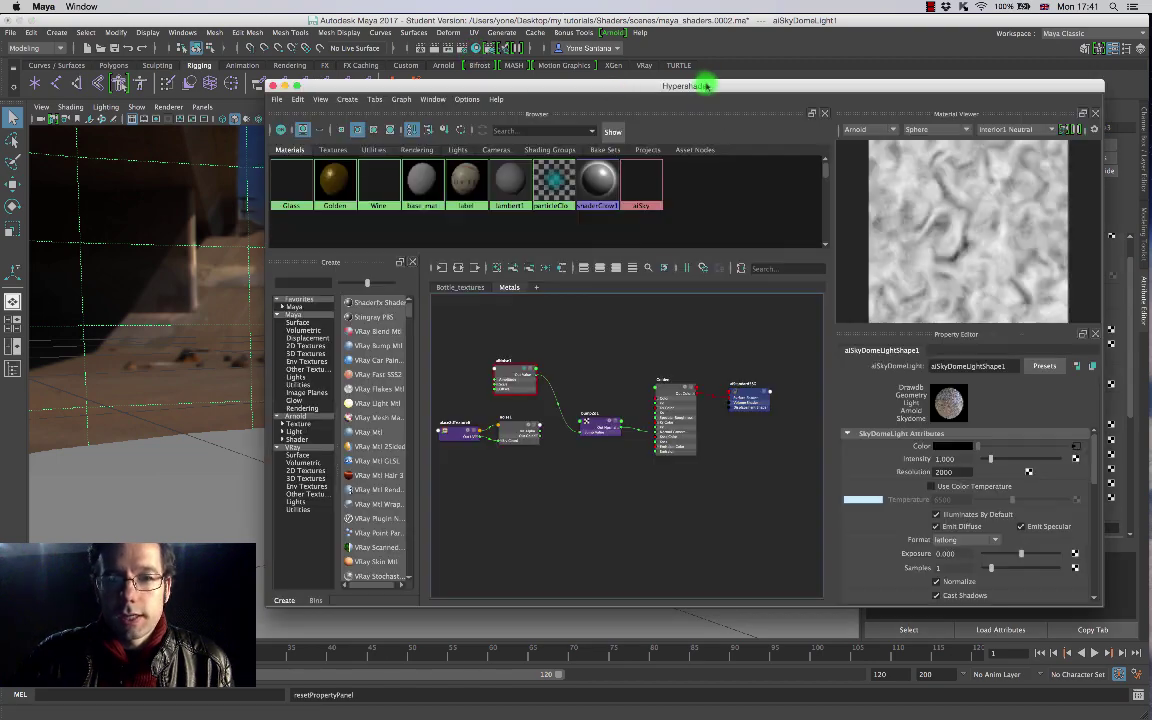
{"action": "left_click_drag", "start_coordinate": [707, 85], "coordinate": [467, 84]}
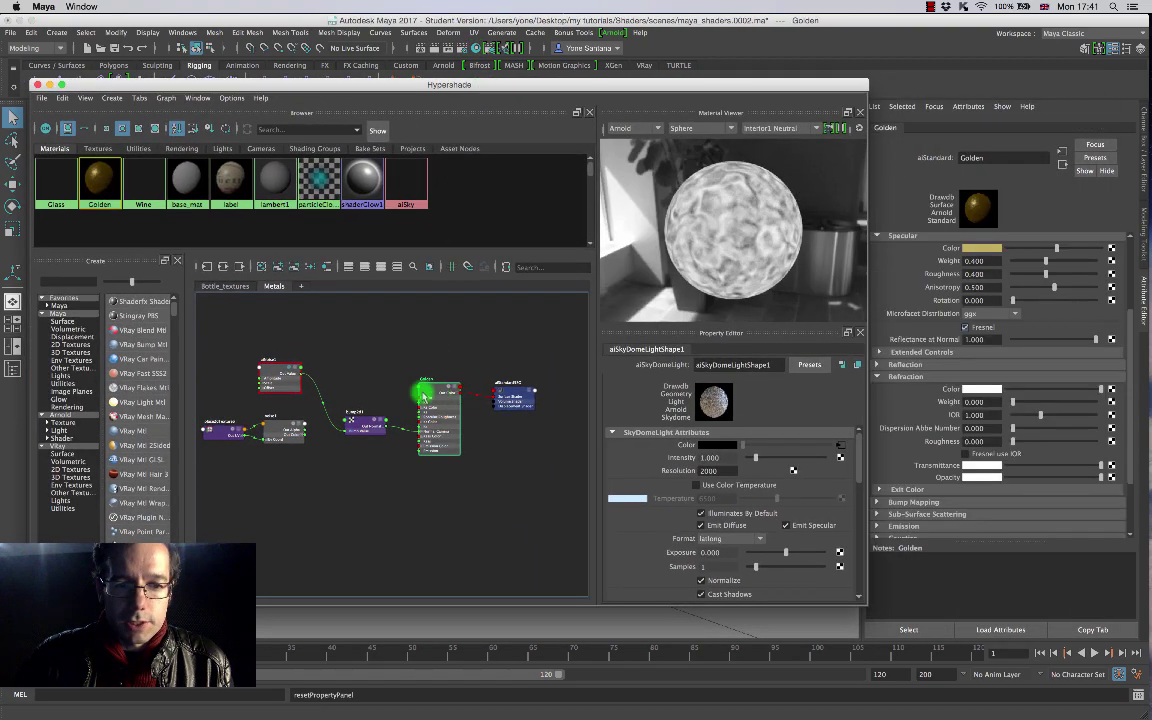
{"action": "left_click", "coordinate": [289, 371]}
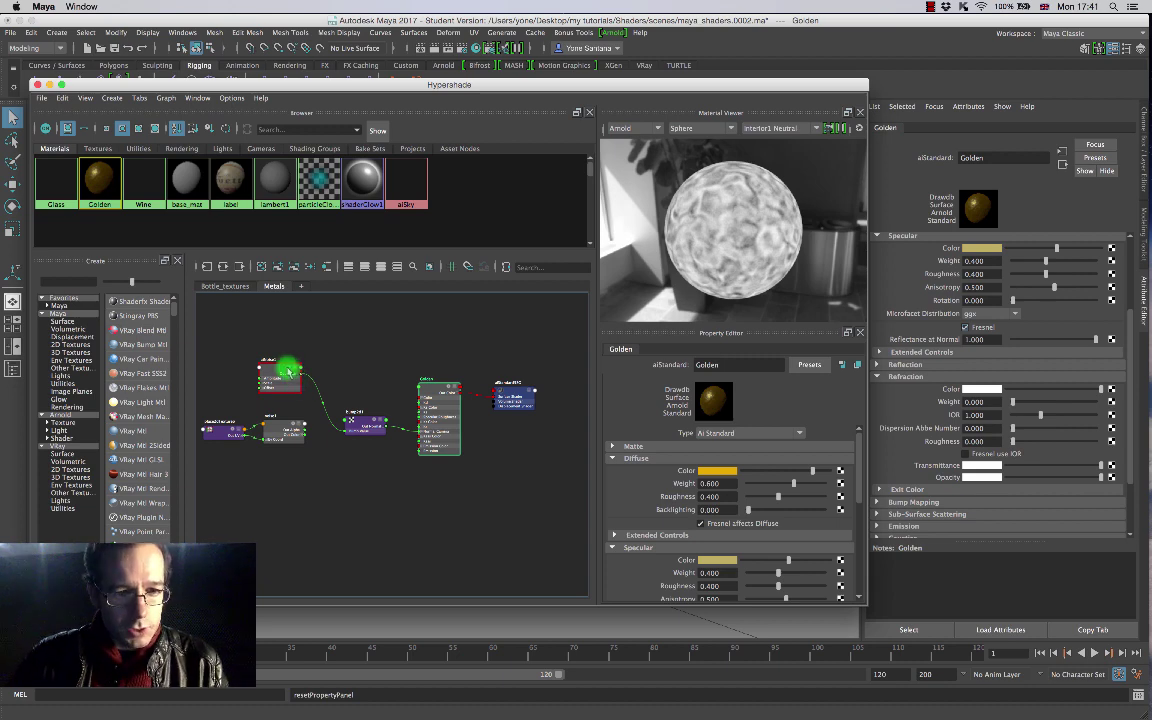
{"action": "left_click", "coordinate": [287, 371]}
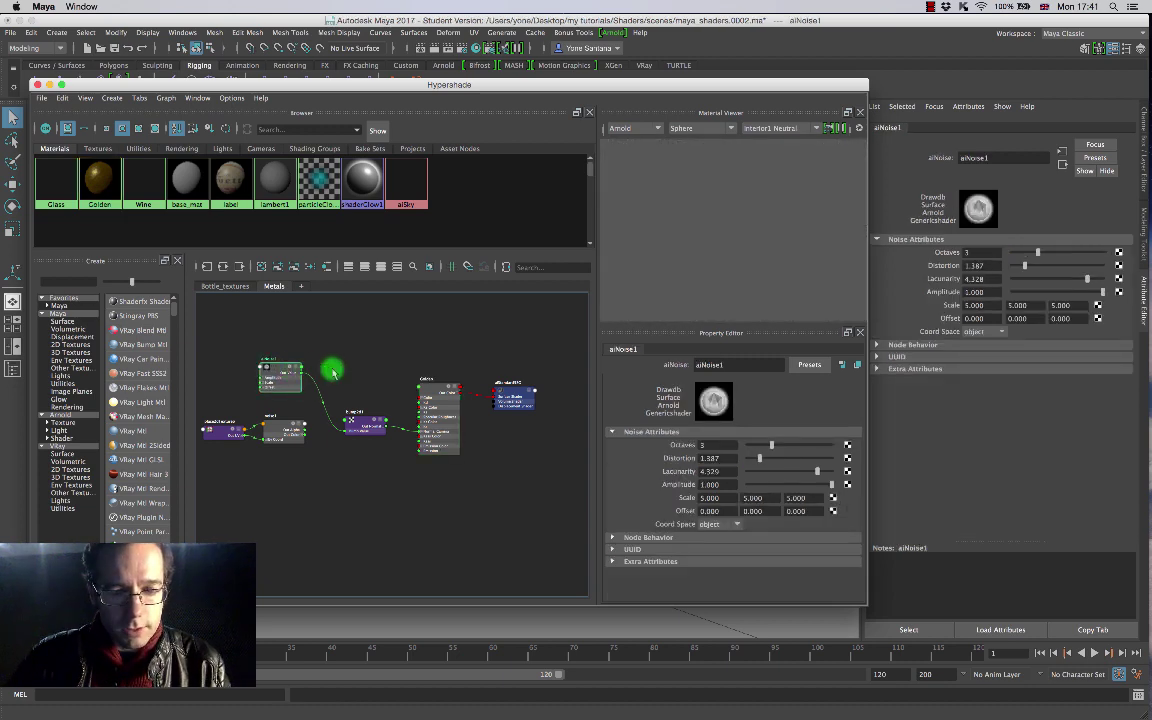
{"action": "left_click", "coordinate": [428, 389]}
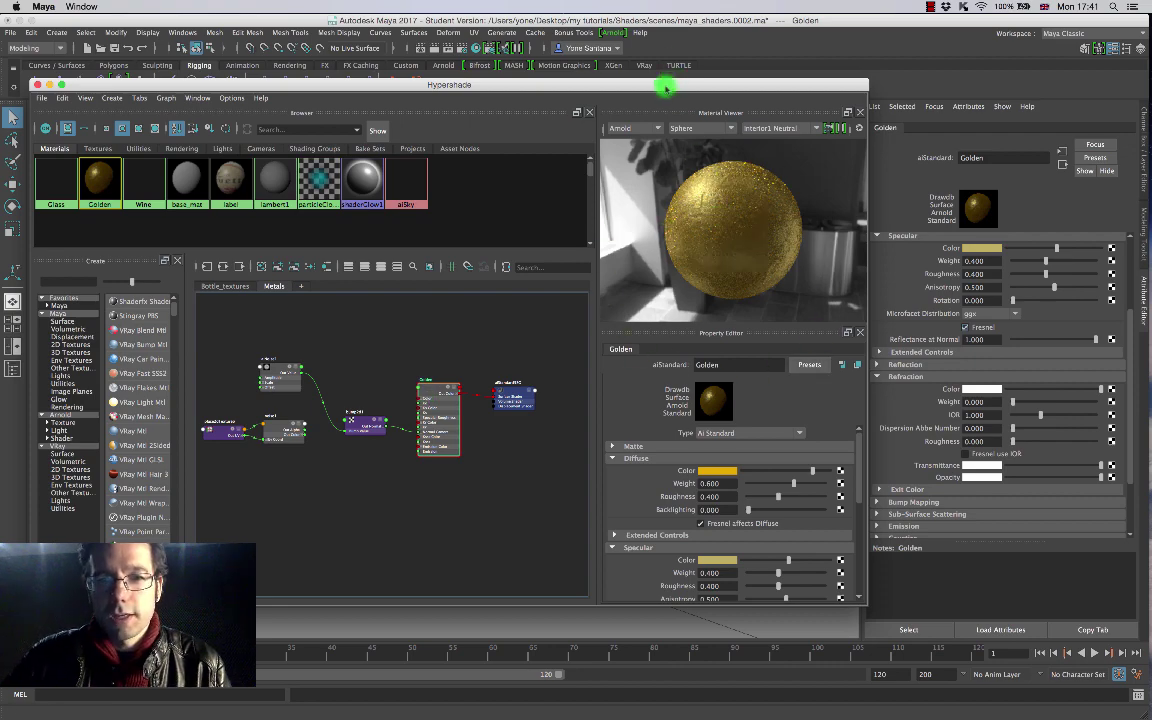
{"action": "left_click_drag", "start_coordinate": [664, 88], "coordinate": [677, 38]}
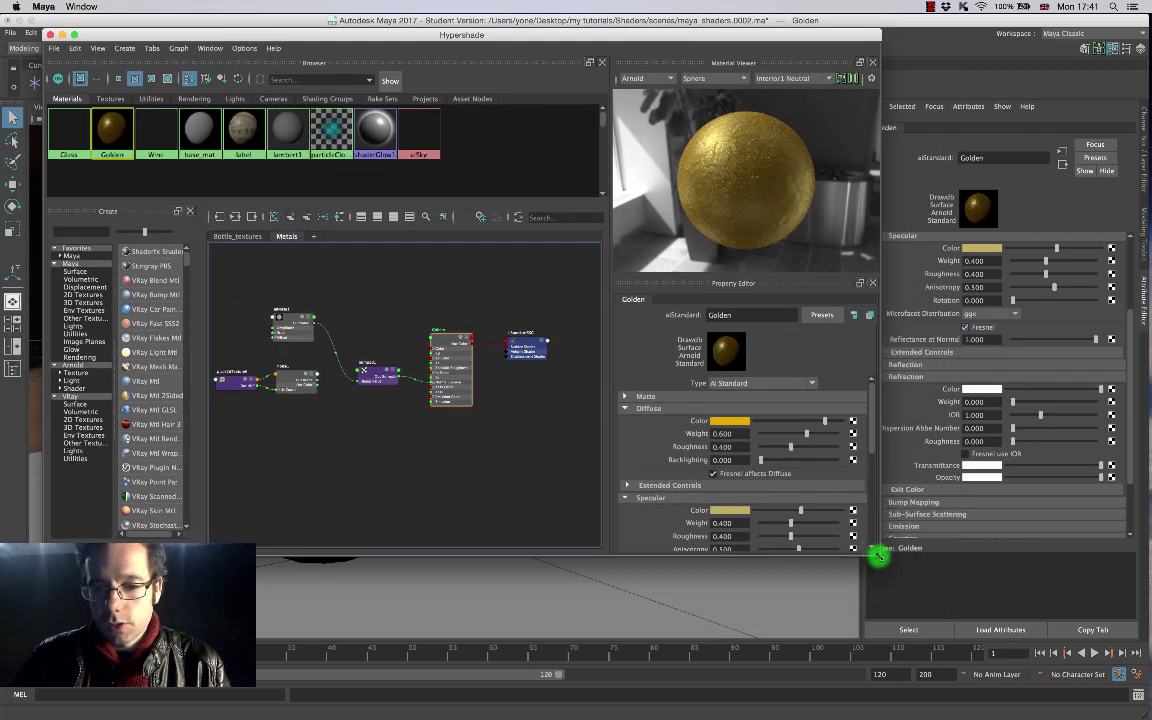
{"action": "left_click_drag", "start_coordinate": [878, 557], "coordinate": [941, 609]}
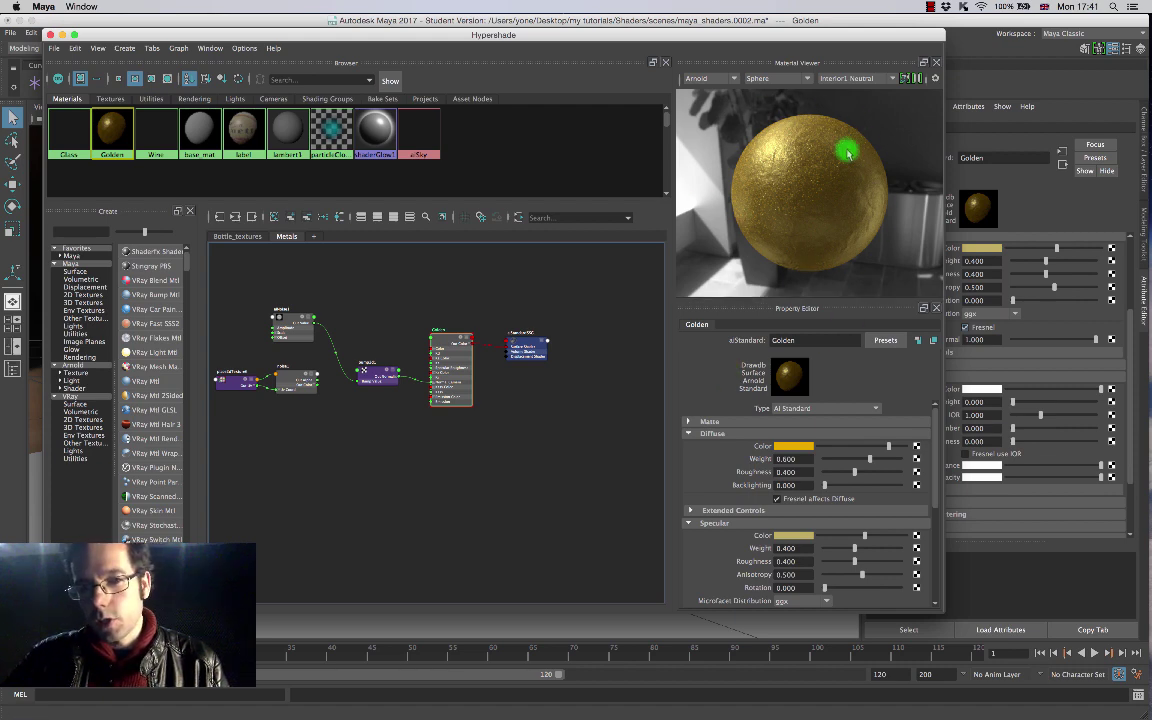
Step: Map diffuse_helmet_base.tif through a File node into the Golden Diffuse Color, then minimize Hypershade
{"action": "left_click", "coordinate": [917, 448]}
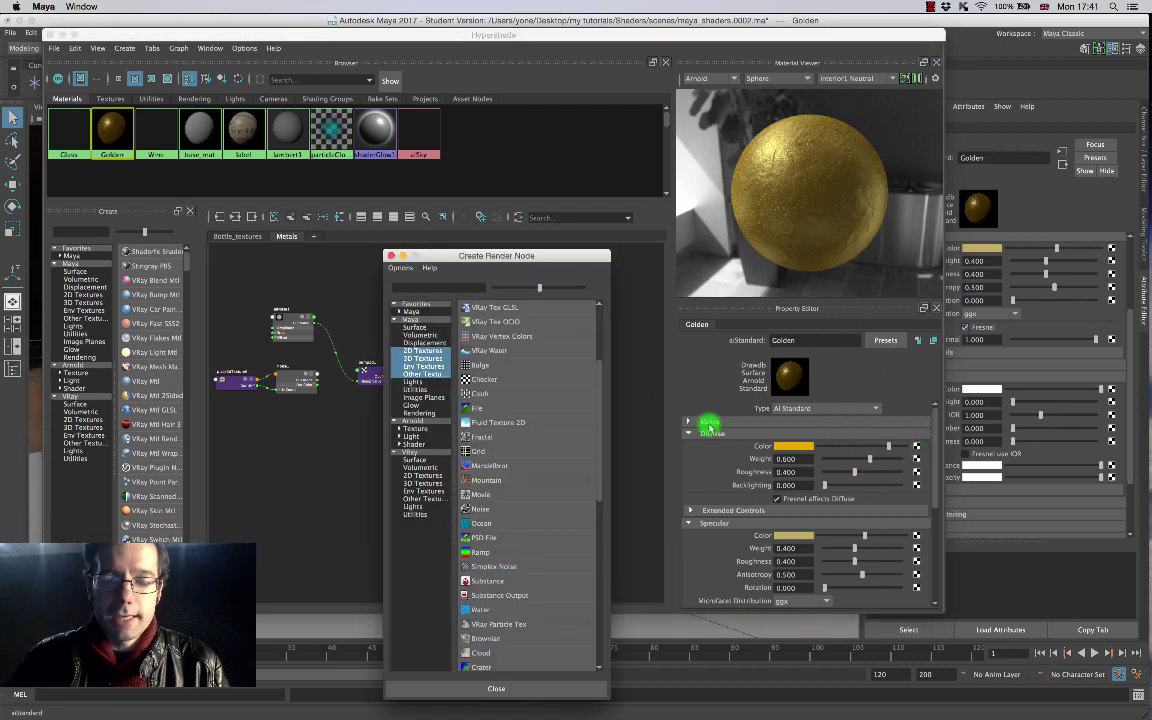
{"action": "left_click", "coordinate": [474, 408]}
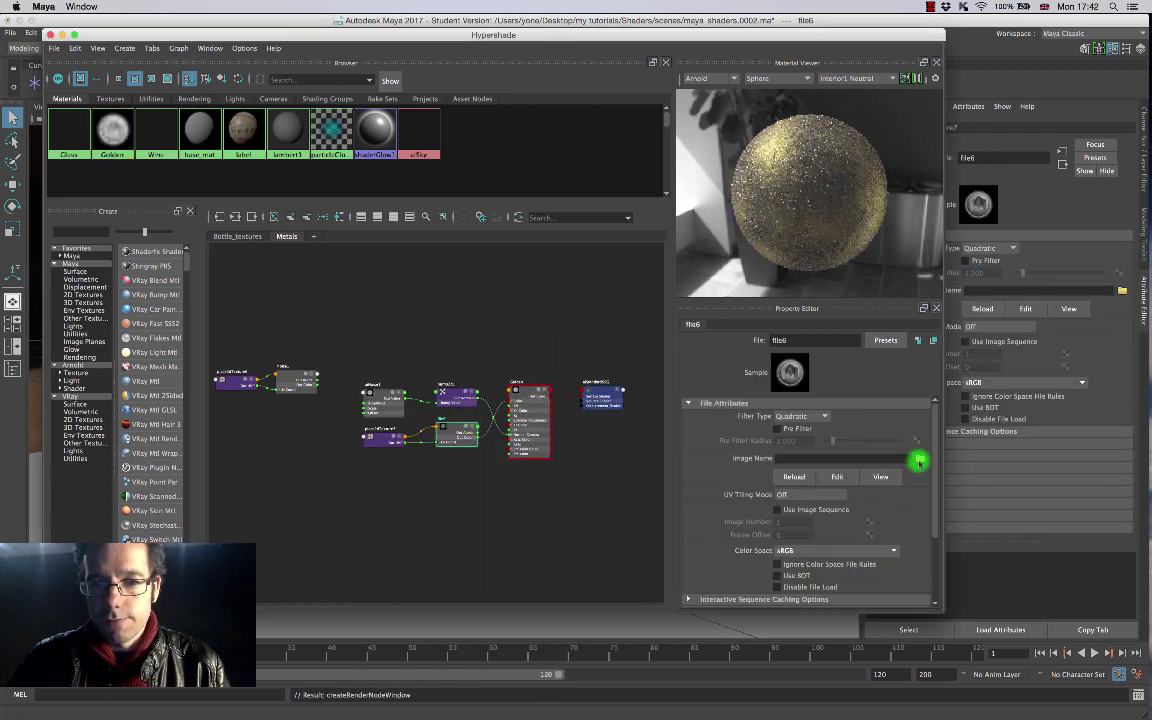
{"action": "left_click", "coordinate": [918, 461]}
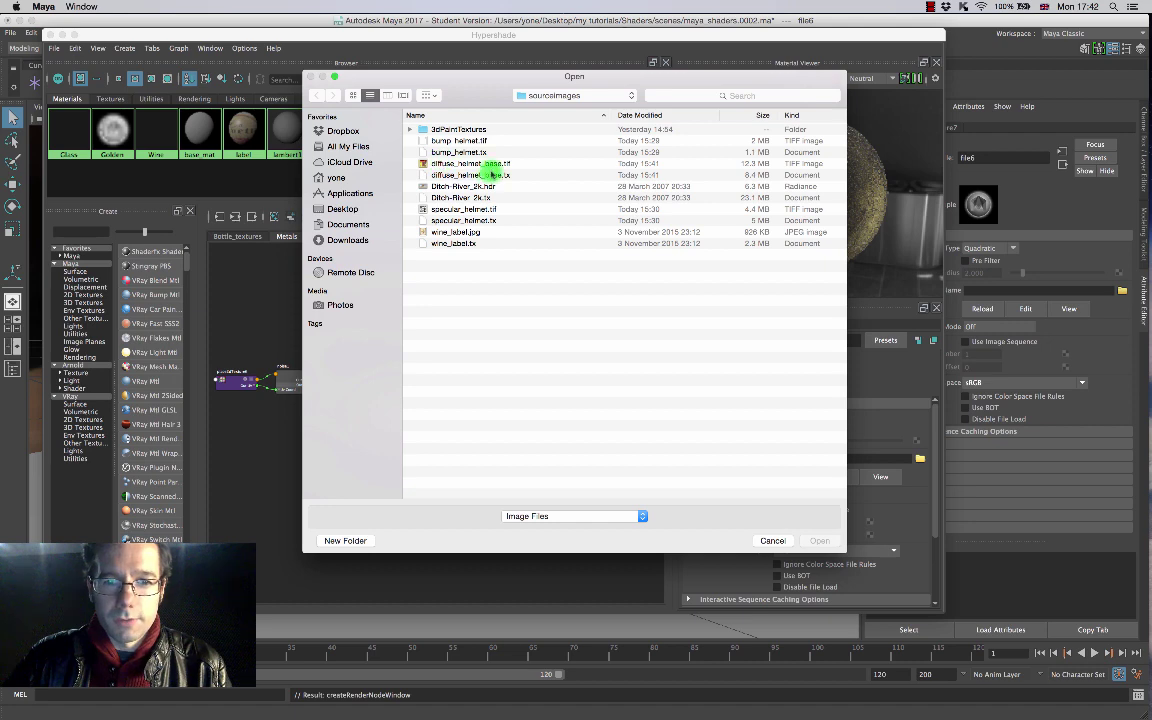
{"action": "left_click", "coordinate": [483, 164]}
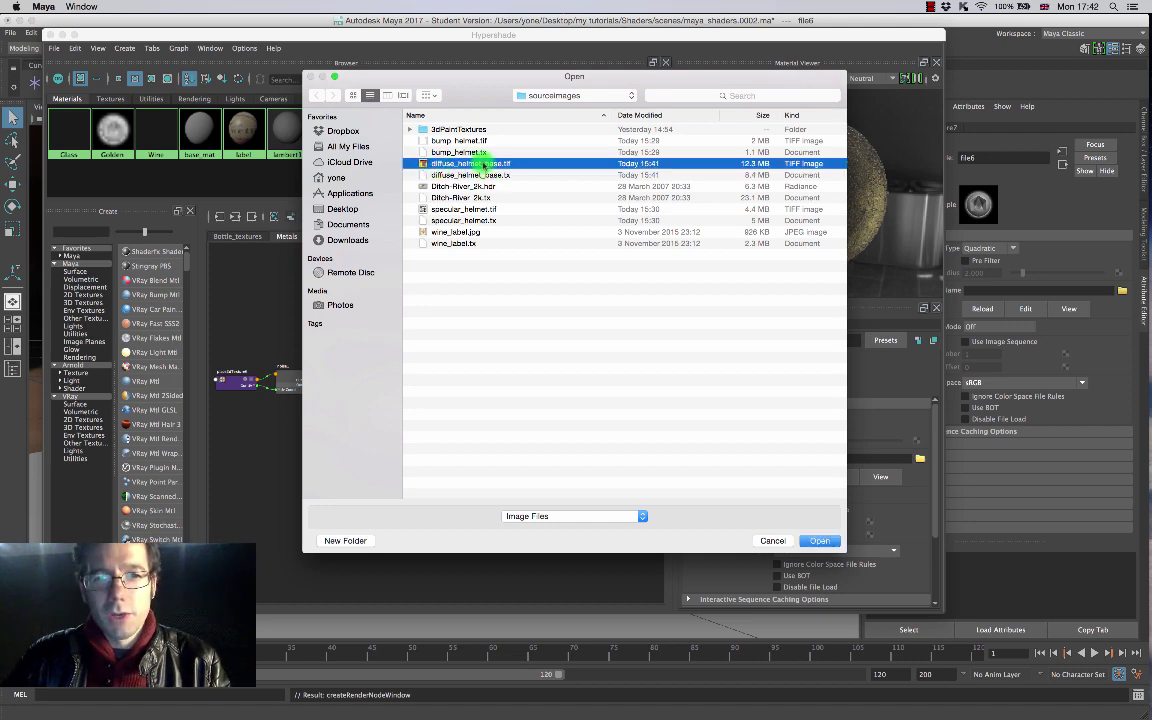
{"action": "double_click", "coordinate": [483, 164]}
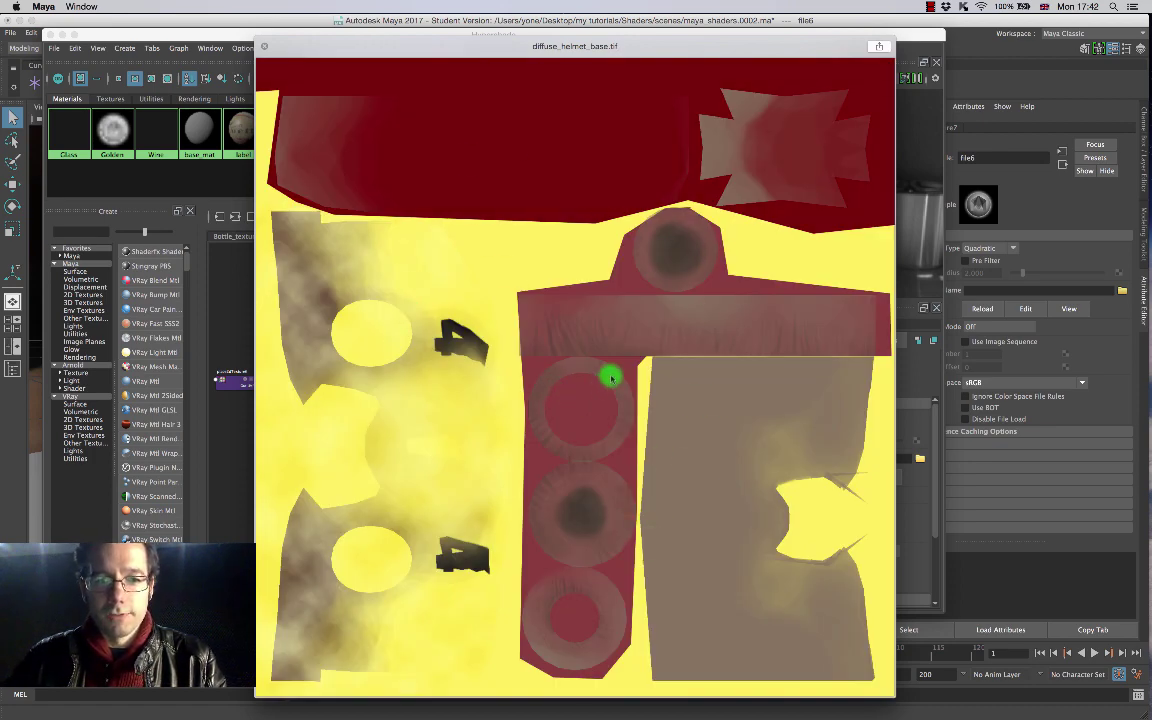
{"action": "key", "text": "space"}
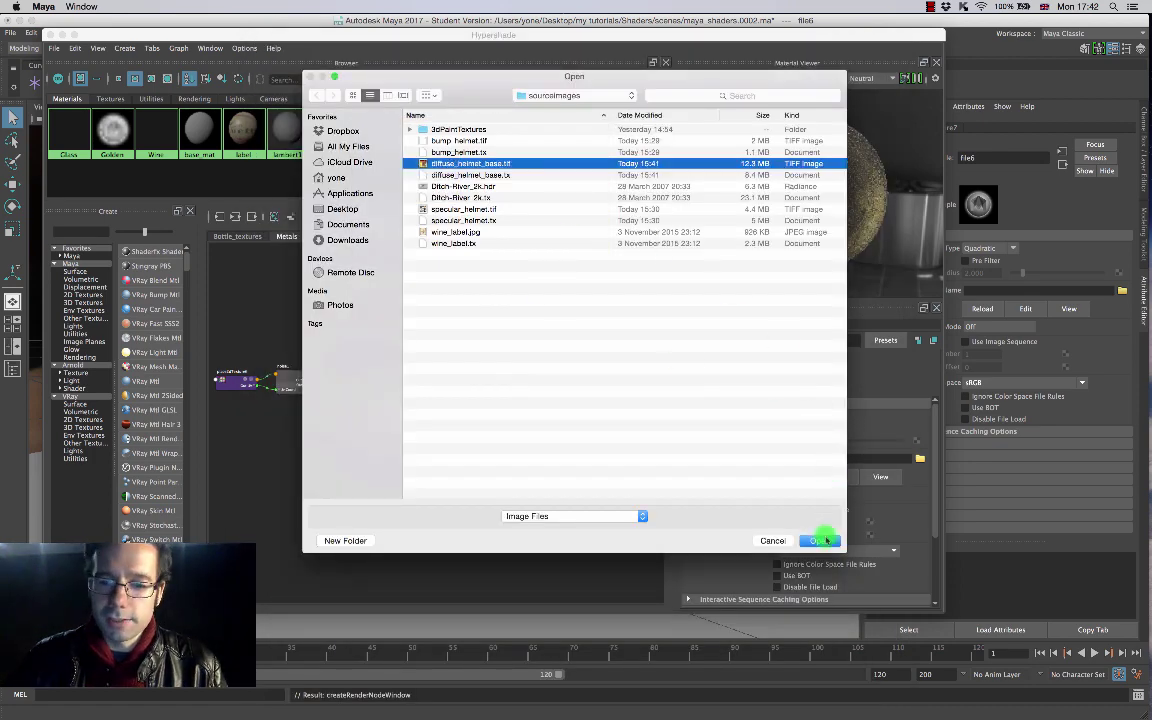
{"action": "left_click", "coordinate": [821, 541]}
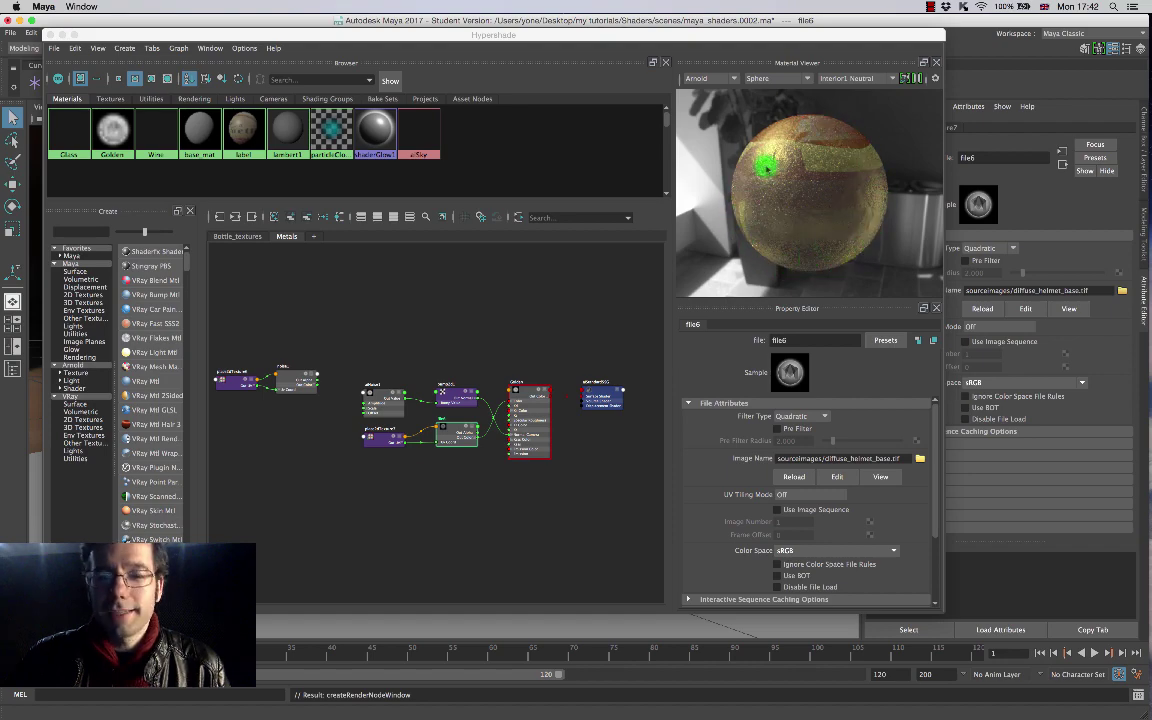
{"action": "left_click_drag", "start_coordinate": [565, 35], "coordinate": [520, 88]}
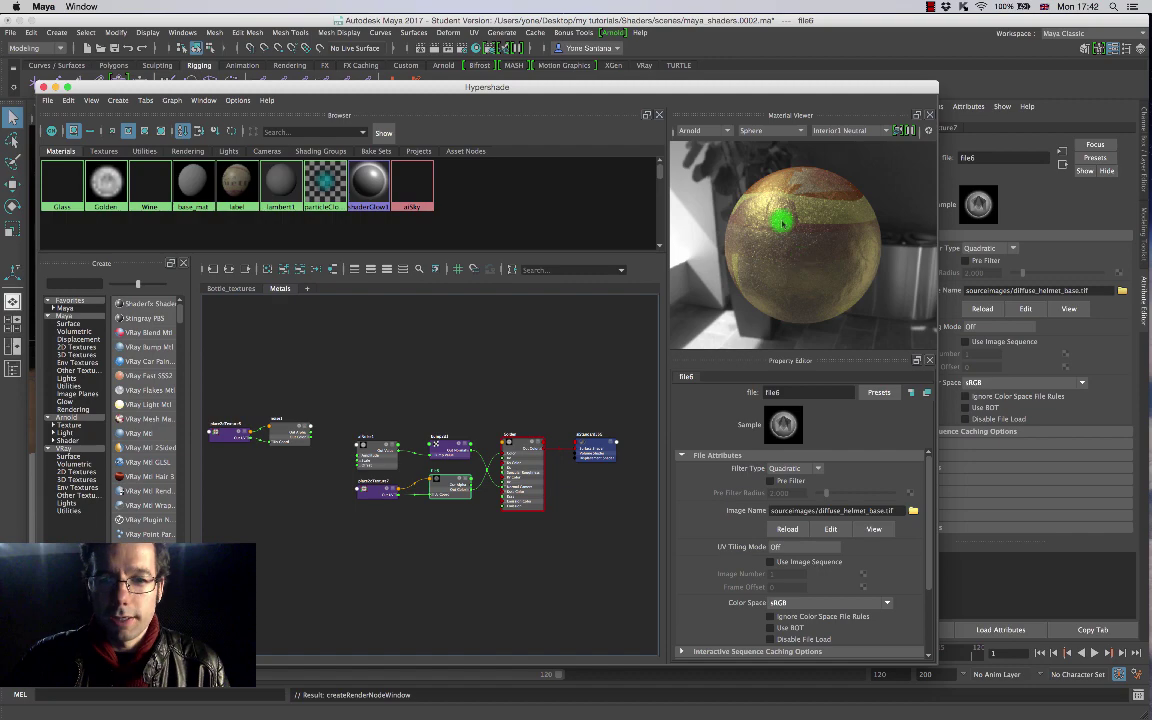
{"action": "left_click_drag", "start_coordinate": [309, 87], "coordinate": [560, 97]}
{"action": "left_click", "coordinate": [307, 98]}
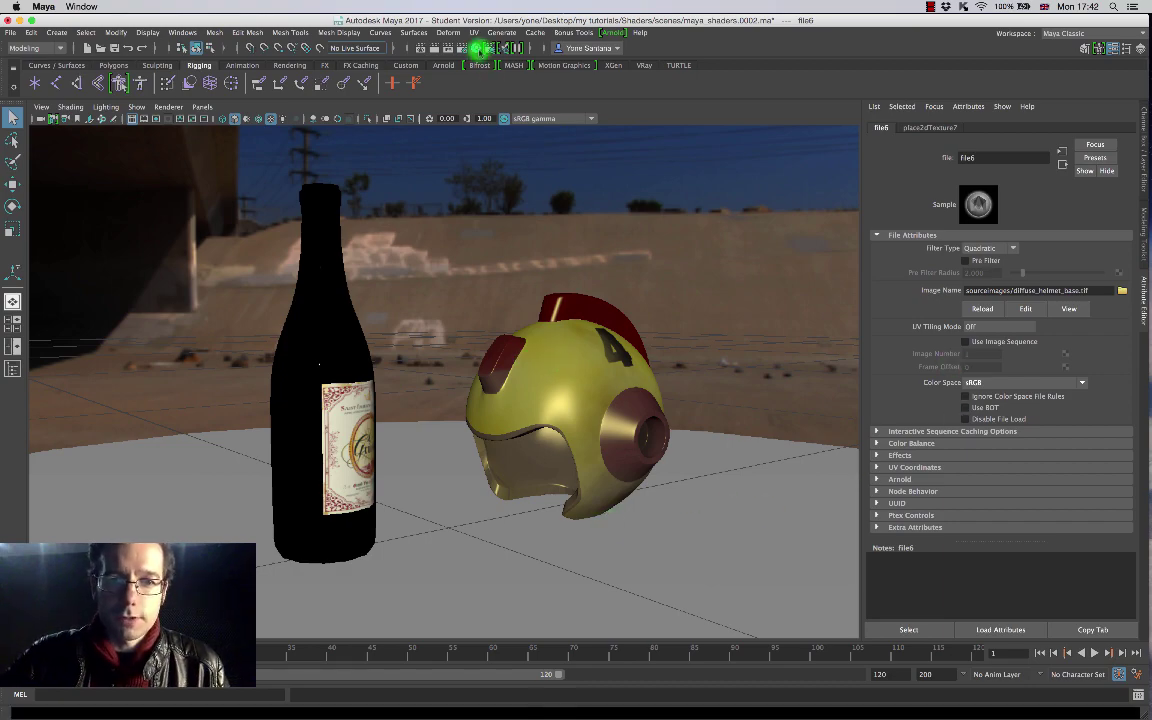
Step: Reopen Hypershade in the top-left and select the Golden material node
{"action": "left_click", "coordinate": [481, 49]}
{"action": "left_click_drag", "start_coordinate": [520, 97], "coordinate": [300, 70]}
{"action": "left_click", "coordinate": [549, 459]}
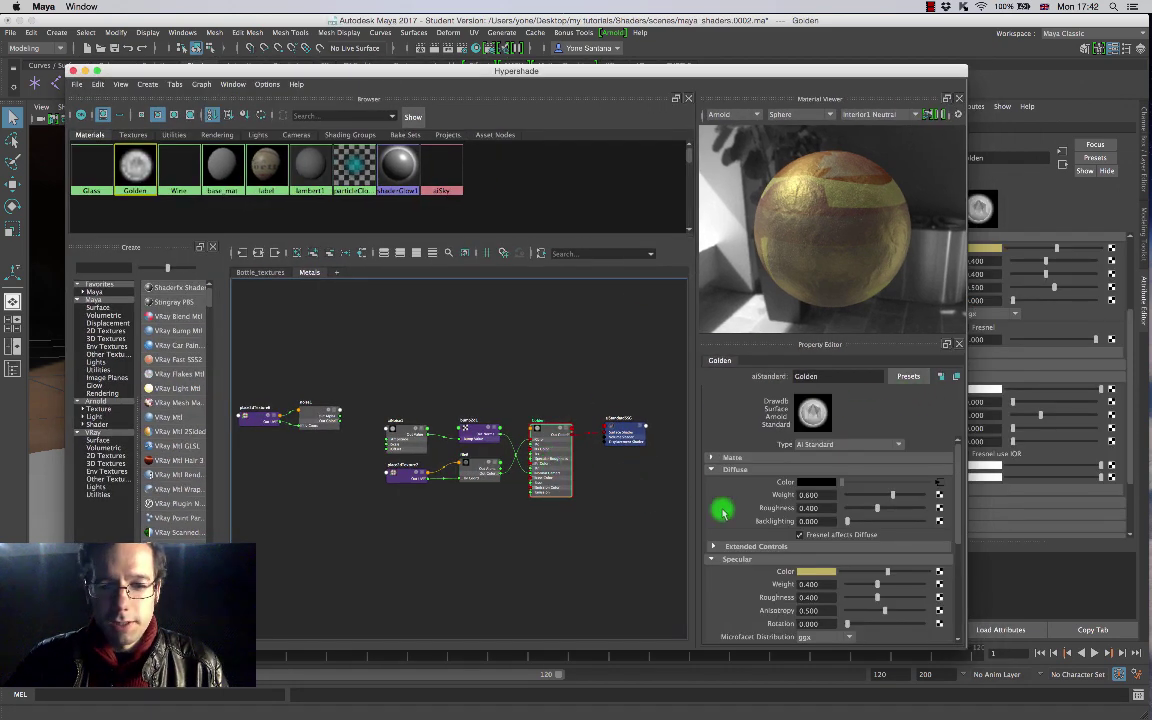
{"action": "mouse_move", "coordinate": [805, 567]}
{"action": "left_mouse_down"}
{"action": "mouse_move", "coordinate": [938, 573]}
{"action": "mouse_move", "coordinate": [826, 578]}
{"action": "mouse_move", "coordinate": [902, 551]}
{"action": "left_mouse_up"}
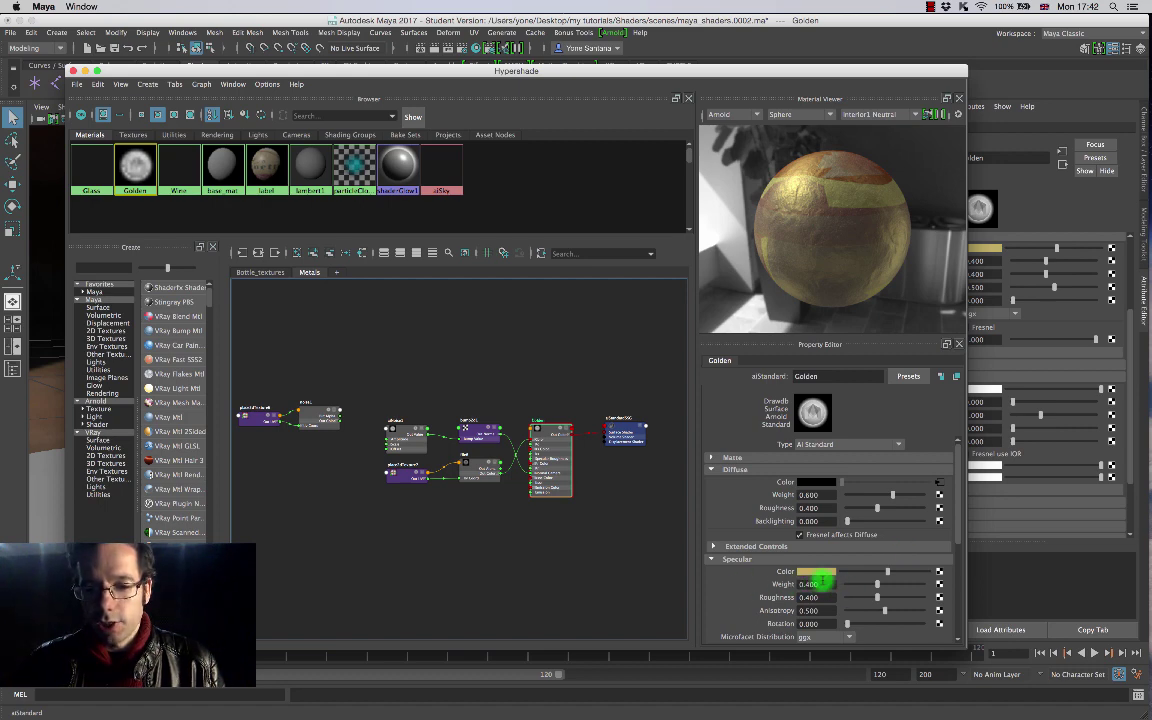
Step: Map specular_helmet.tif through a new File node into the Golden Specular Weight, checking the preview sphere
{"action": "left_click", "coordinate": [939, 584]}
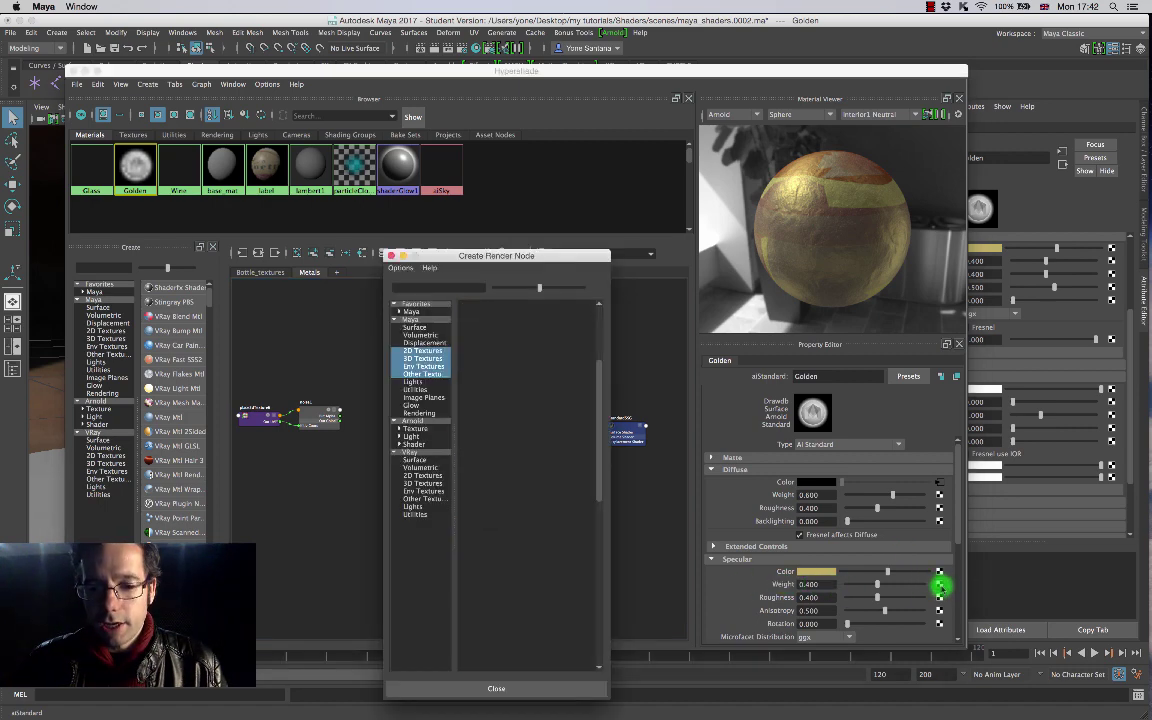
{"action": "left_click", "coordinate": [496, 407]}
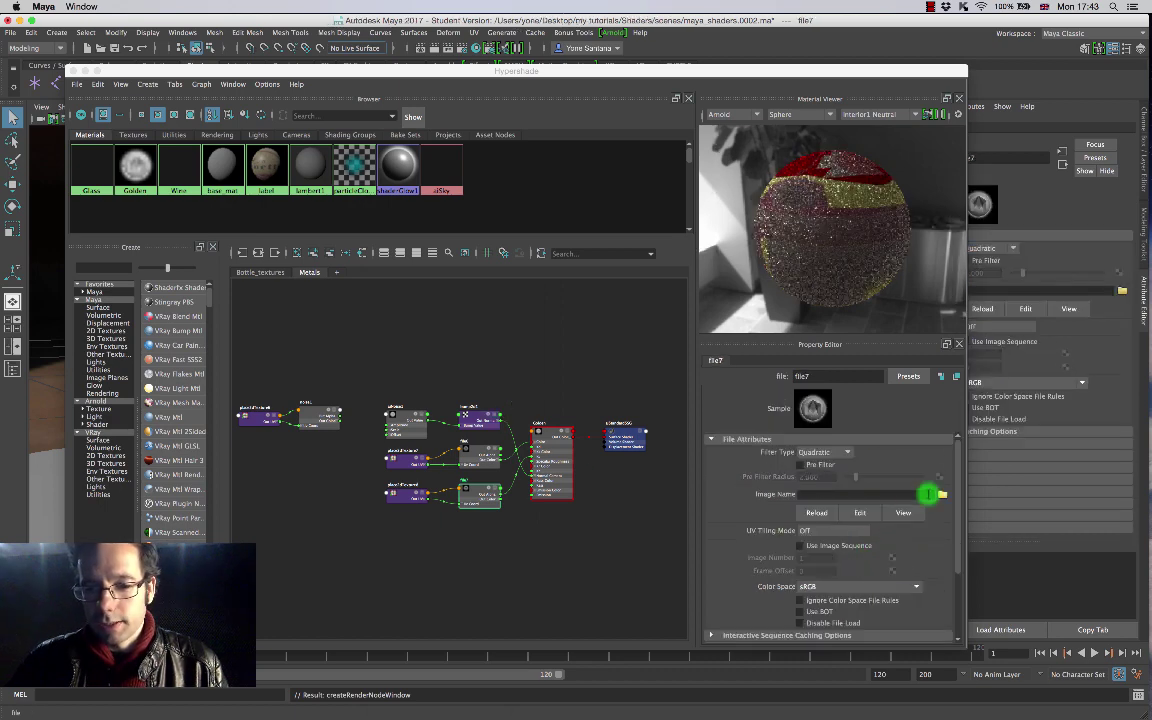
{"action": "left_click", "coordinate": [941, 496]}
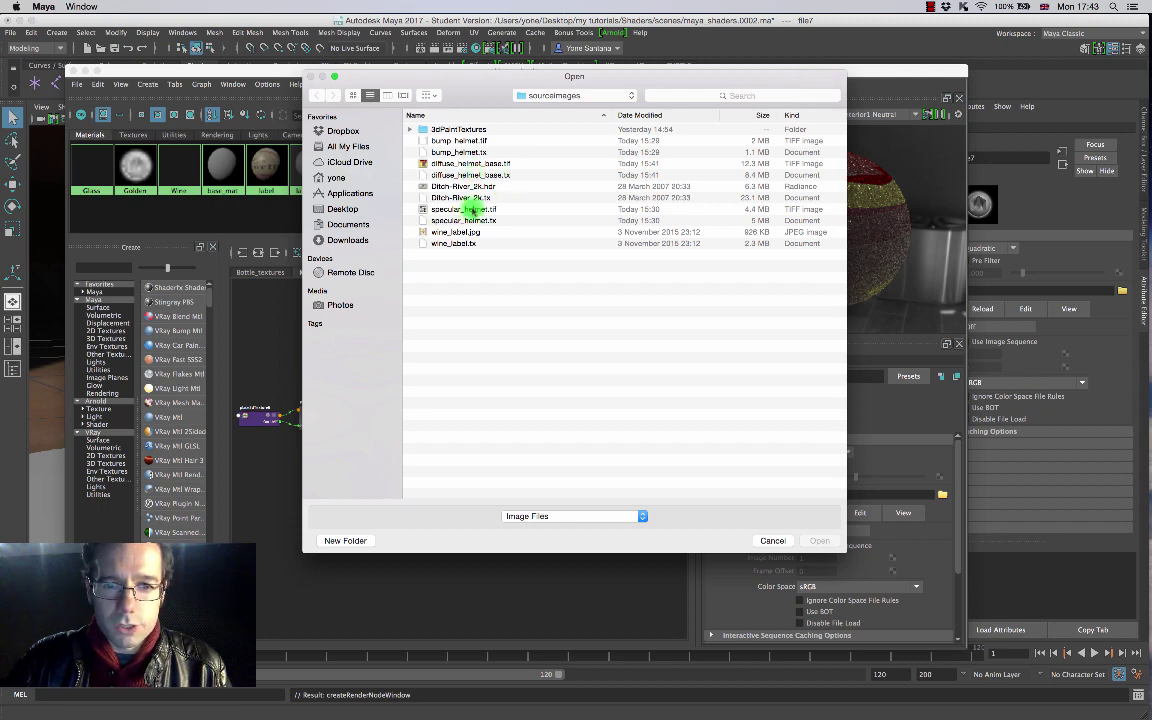
{"action": "left_click", "coordinate": [470, 210]}
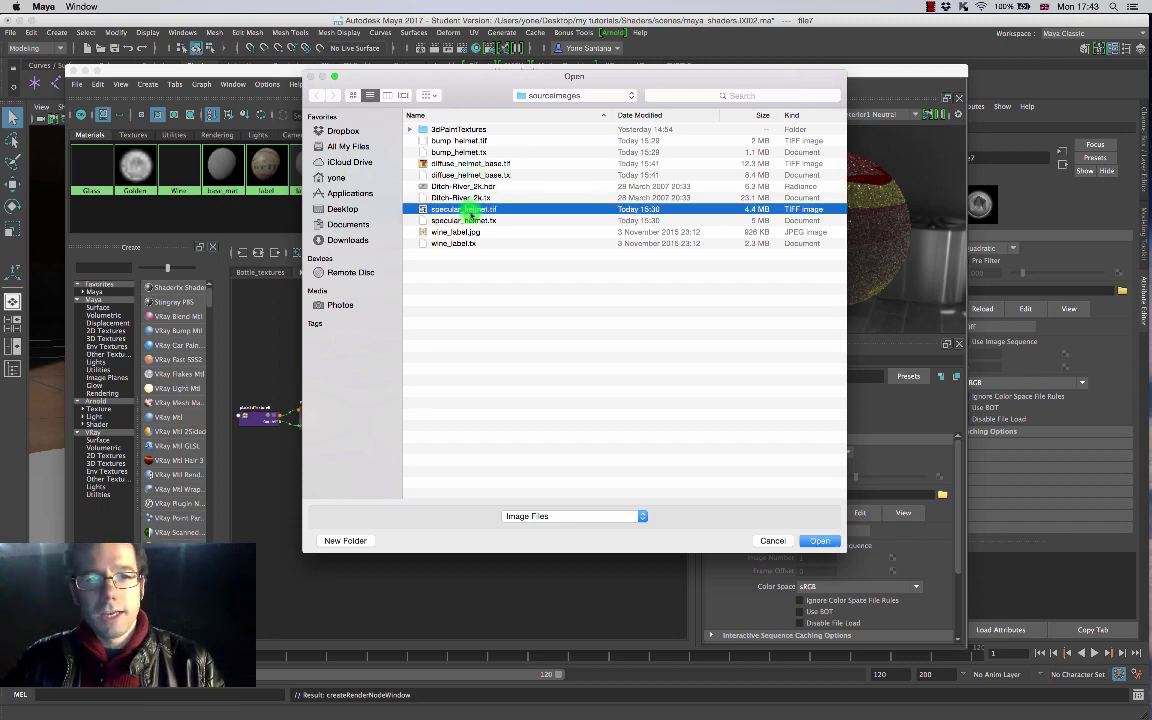
{"action": "key", "text": "space"}
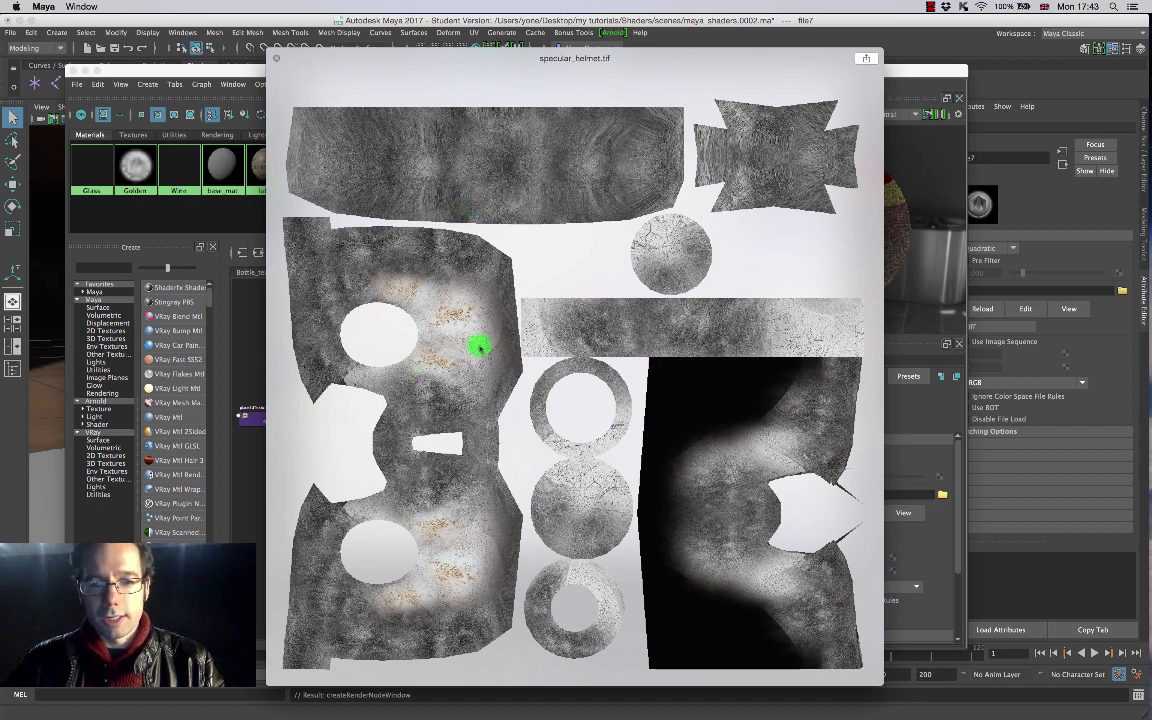
{"action": "key", "text": "space"}
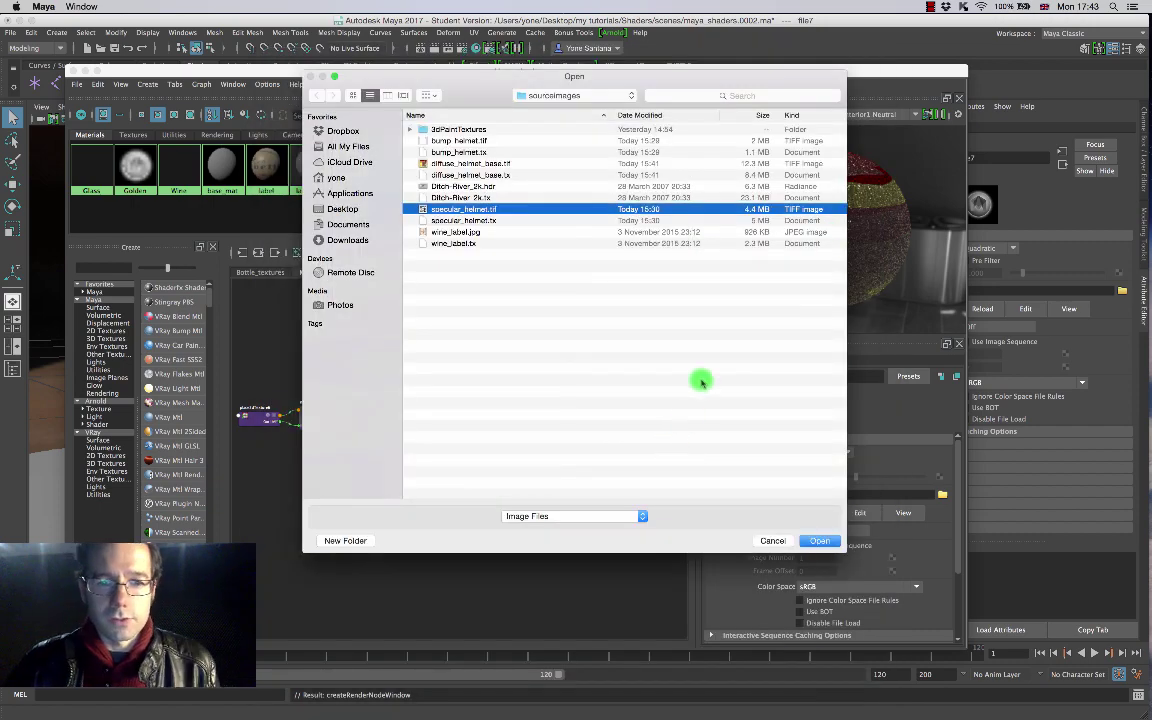
{"action": "left_click", "coordinate": [820, 541]}
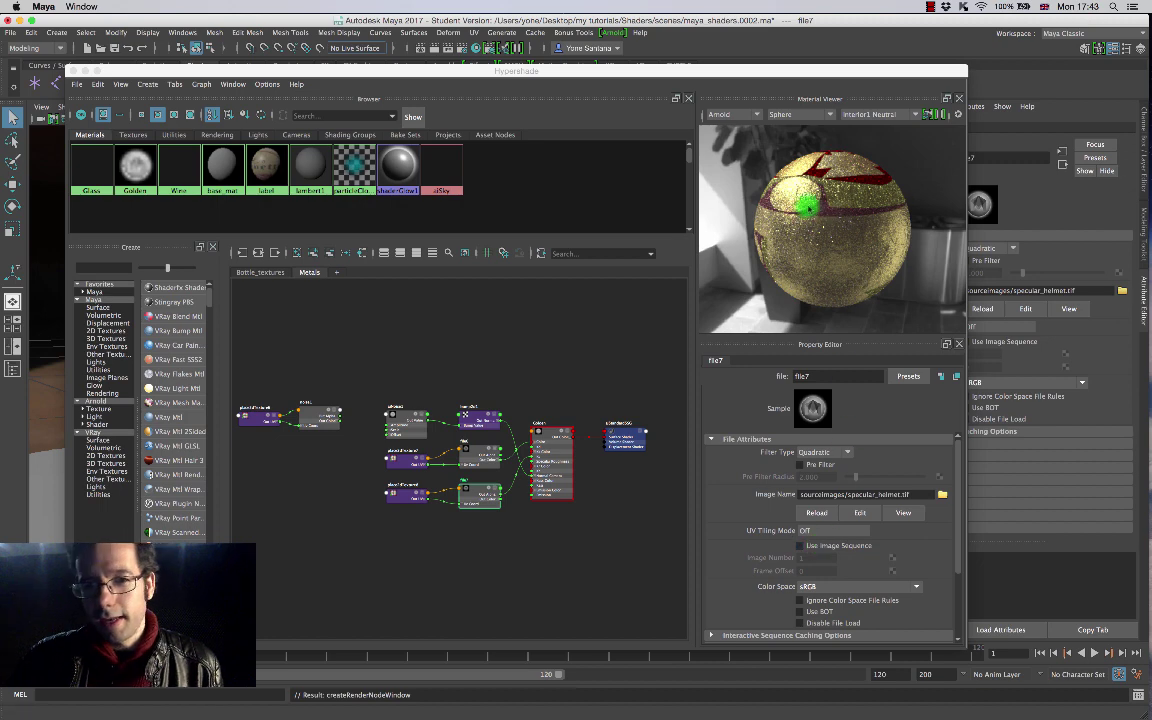
{"action": "left_click_drag", "start_coordinate": [818, 165], "coordinate": [832, 261]}
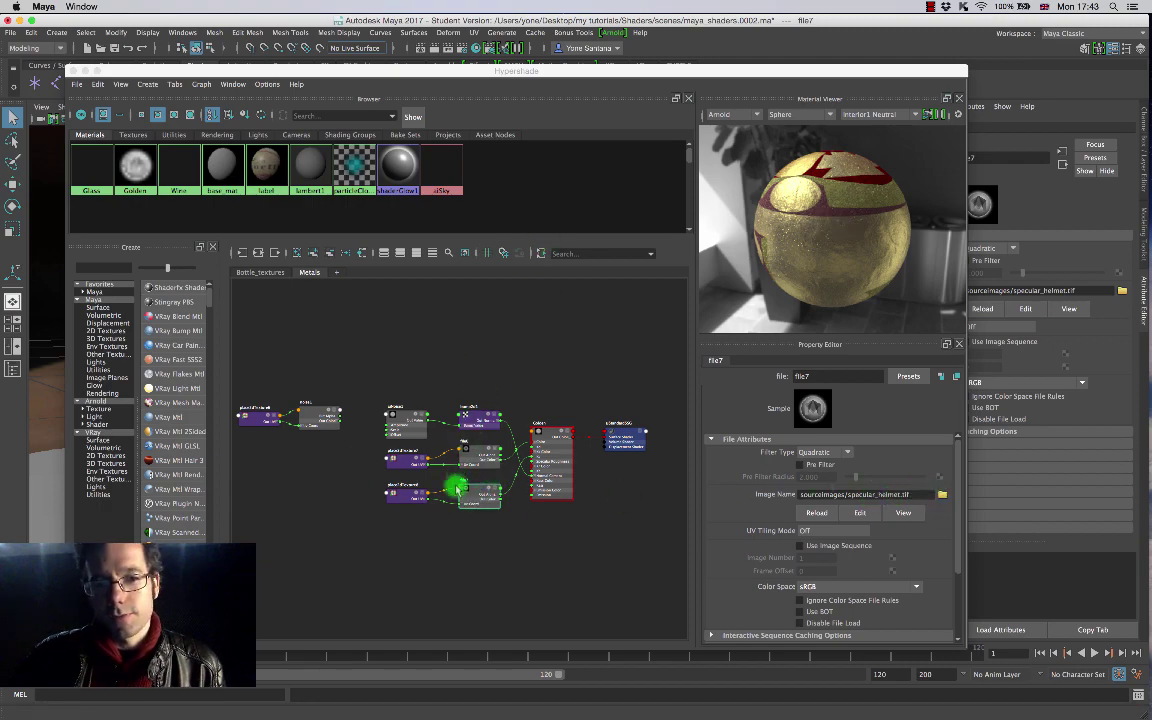
Step: Inspect the file6 diffuse and file7 specular nodes, then move Hypershade aside and select the helmet
{"action": "left_click_drag", "start_coordinate": [293, 72], "coordinate": [405, 69]}
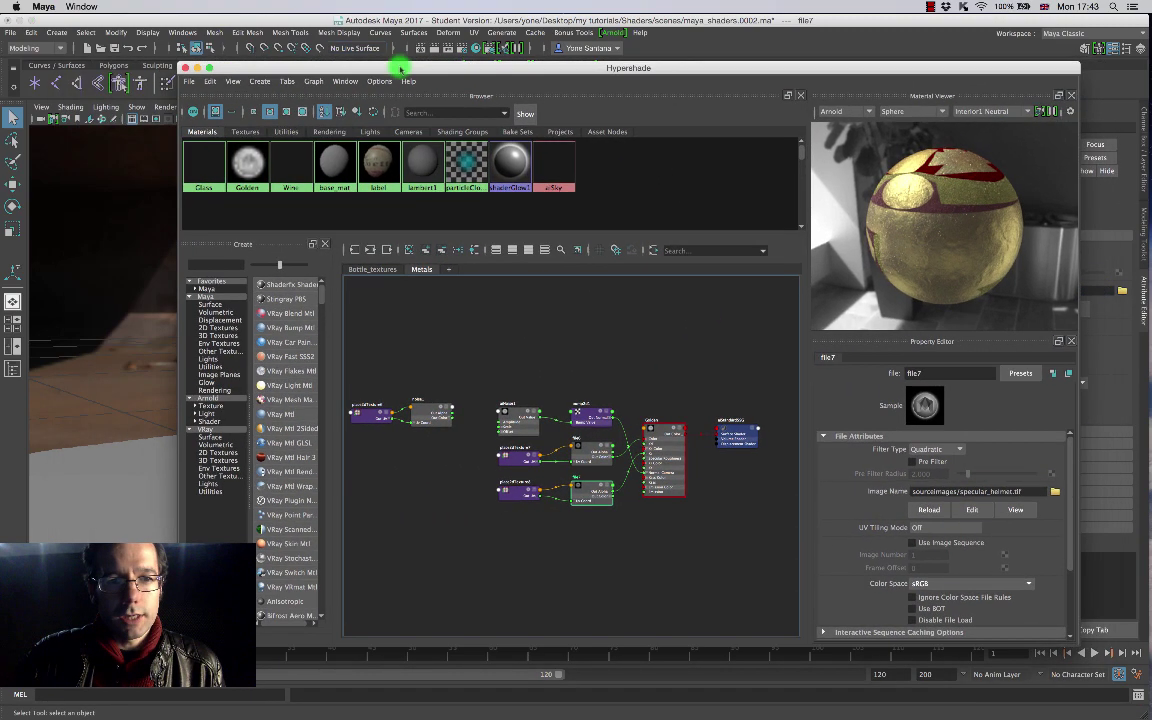
{"action": "left_click", "coordinate": [199, 68]}
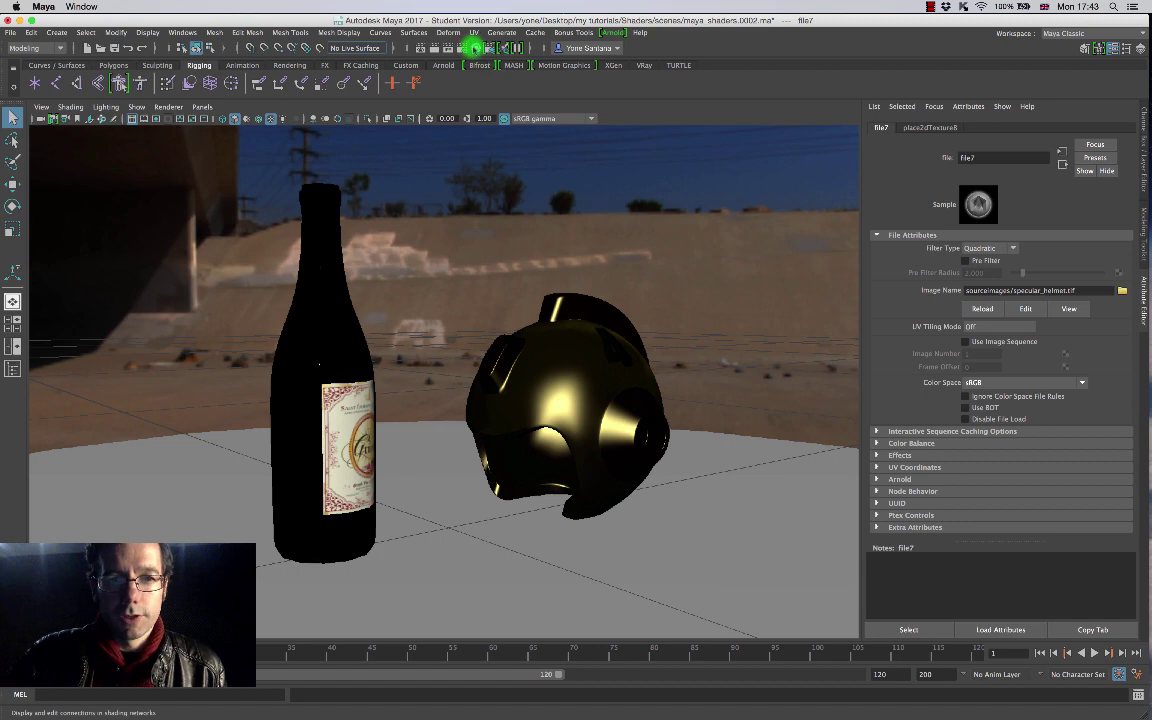
{"action": "left_click", "coordinate": [489, 47]}
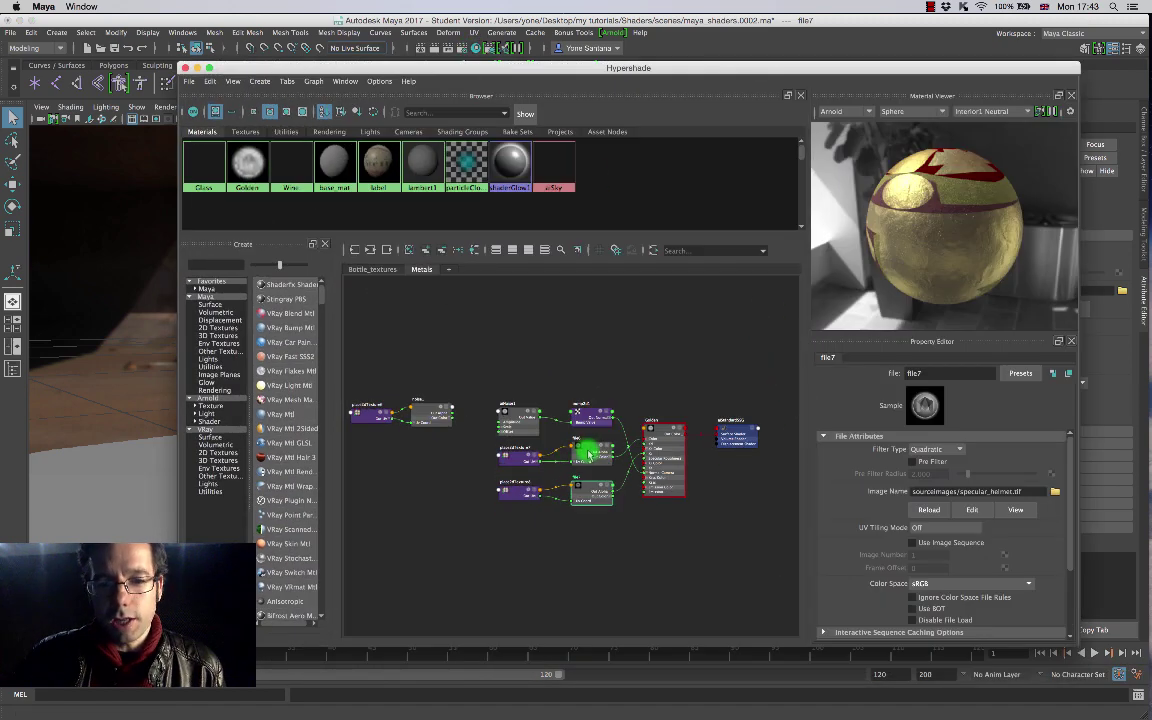
{"action": "left_click", "coordinate": [588, 455]}
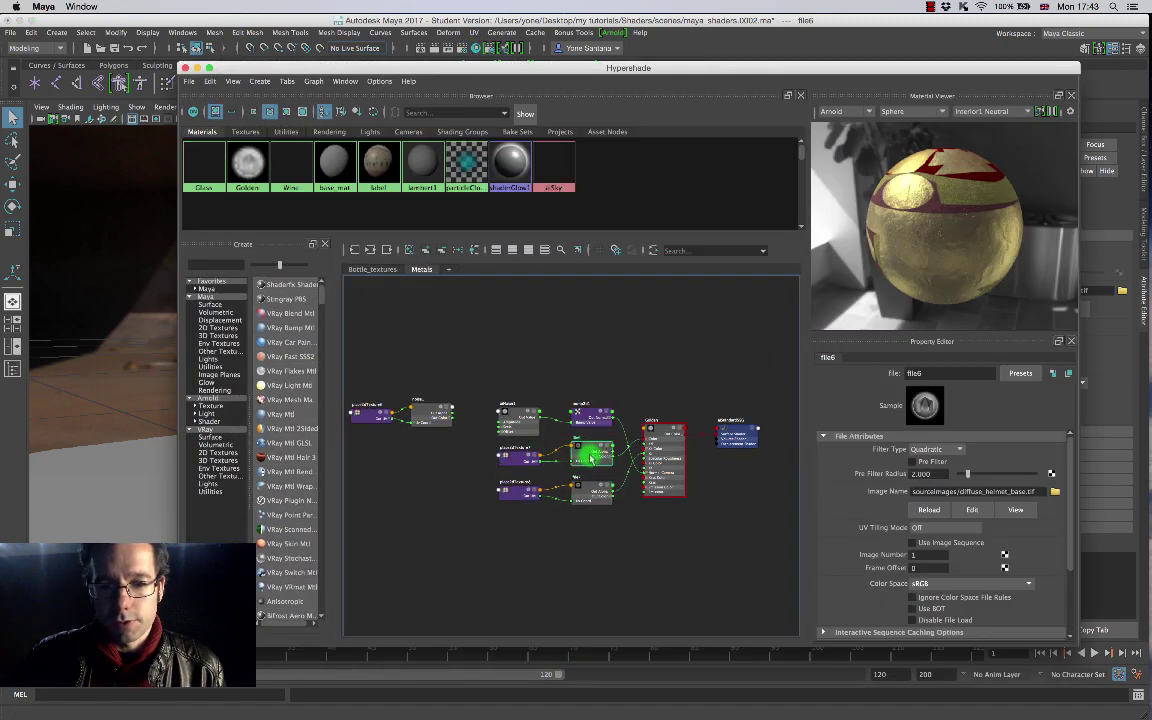
{"action": "left_click", "coordinate": [585, 503]}
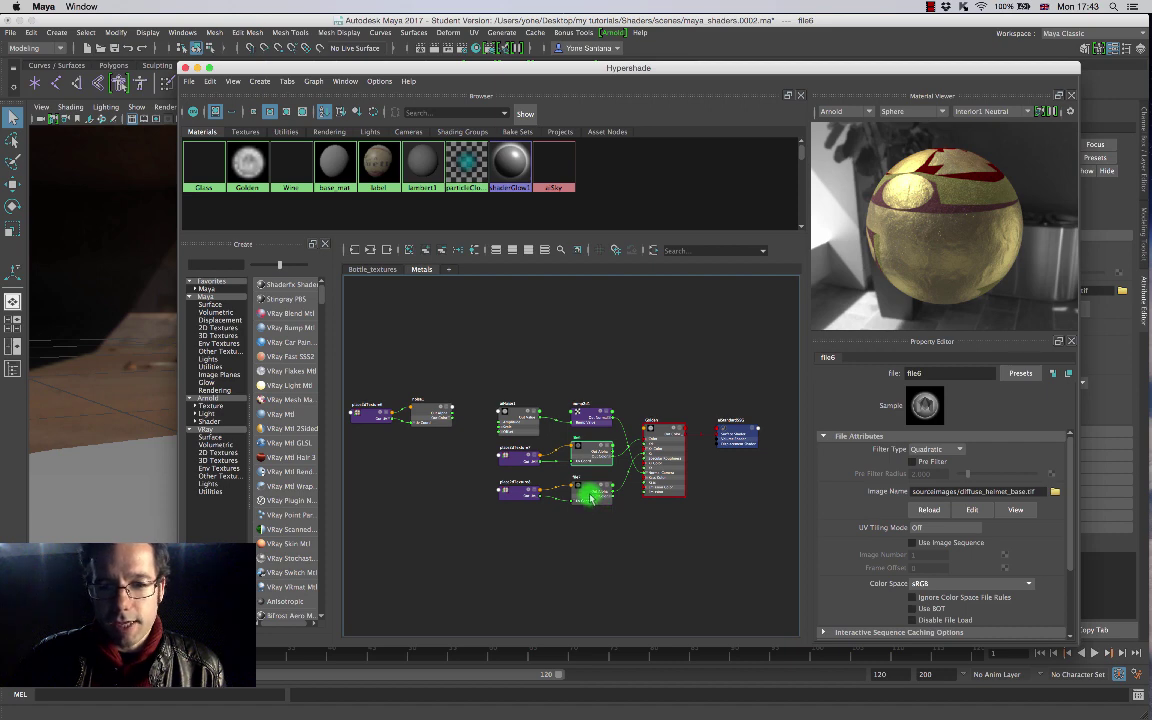
{"action": "left_click", "coordinate": [592, 497]}
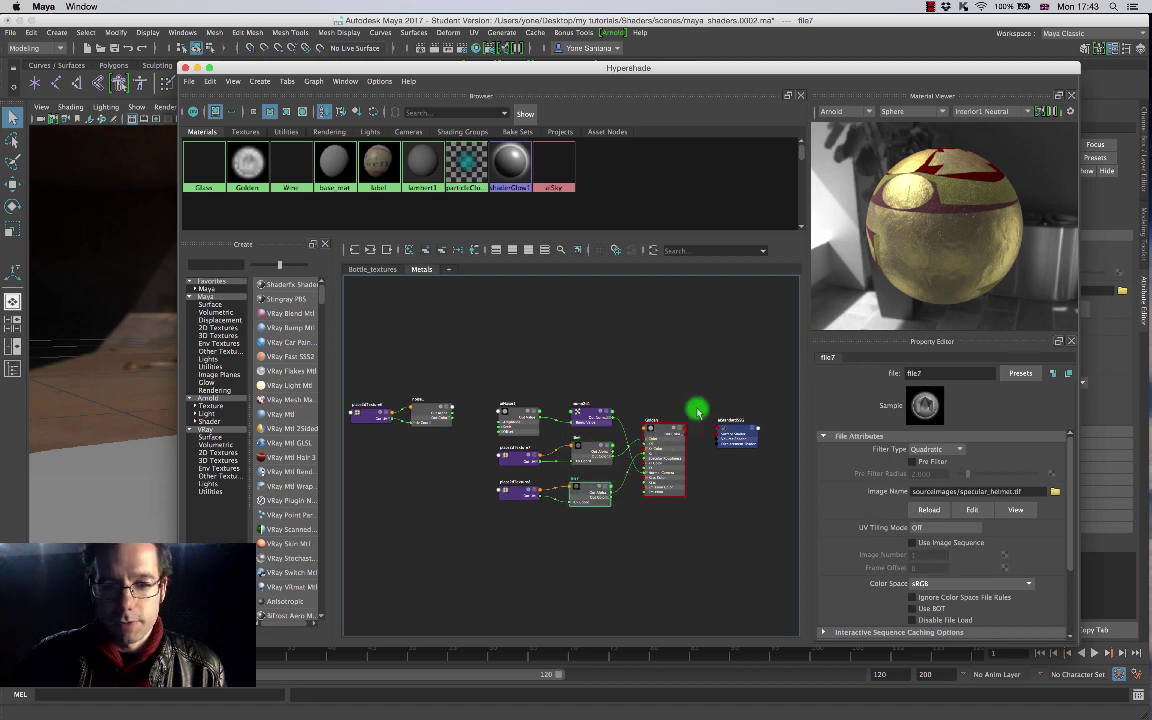
{"action": "left_click", "coordinate": [553, 493]}
{"action": "left_click", "coordinate": [581, 492]}
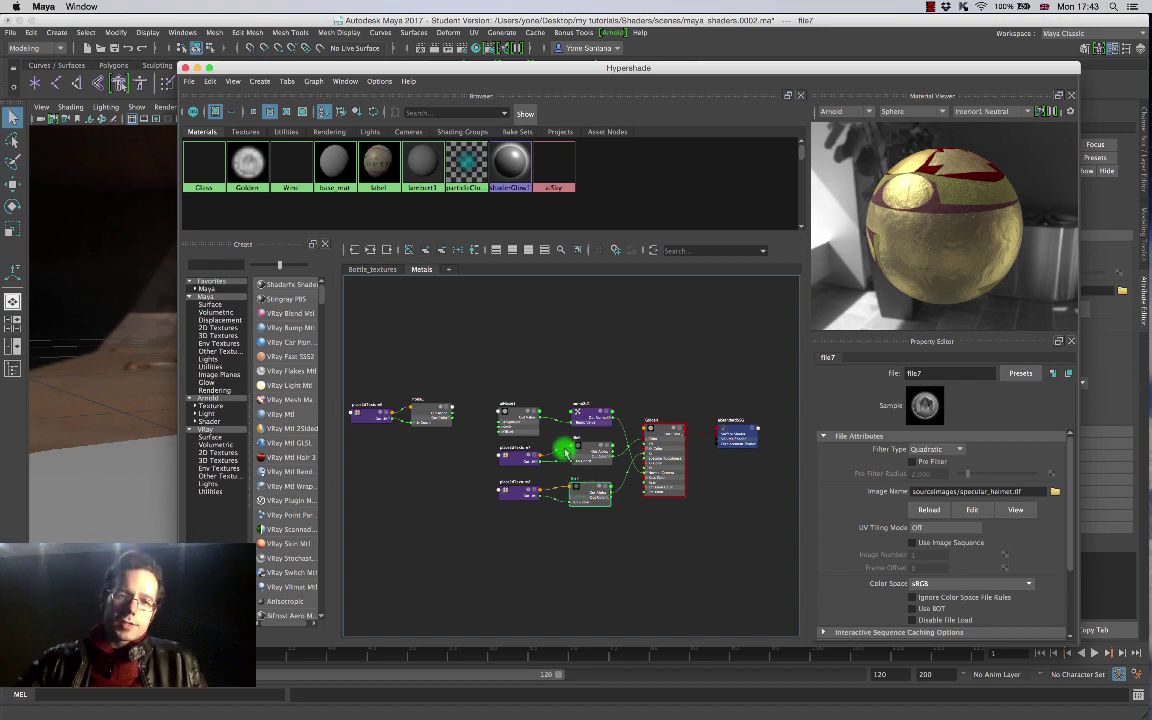
{"action": "left_click_drag", "start_coordinate": [406, 72], "coordinate": [1015, 166]}
{"action": "left_click", "coordinate": [576, 327]}
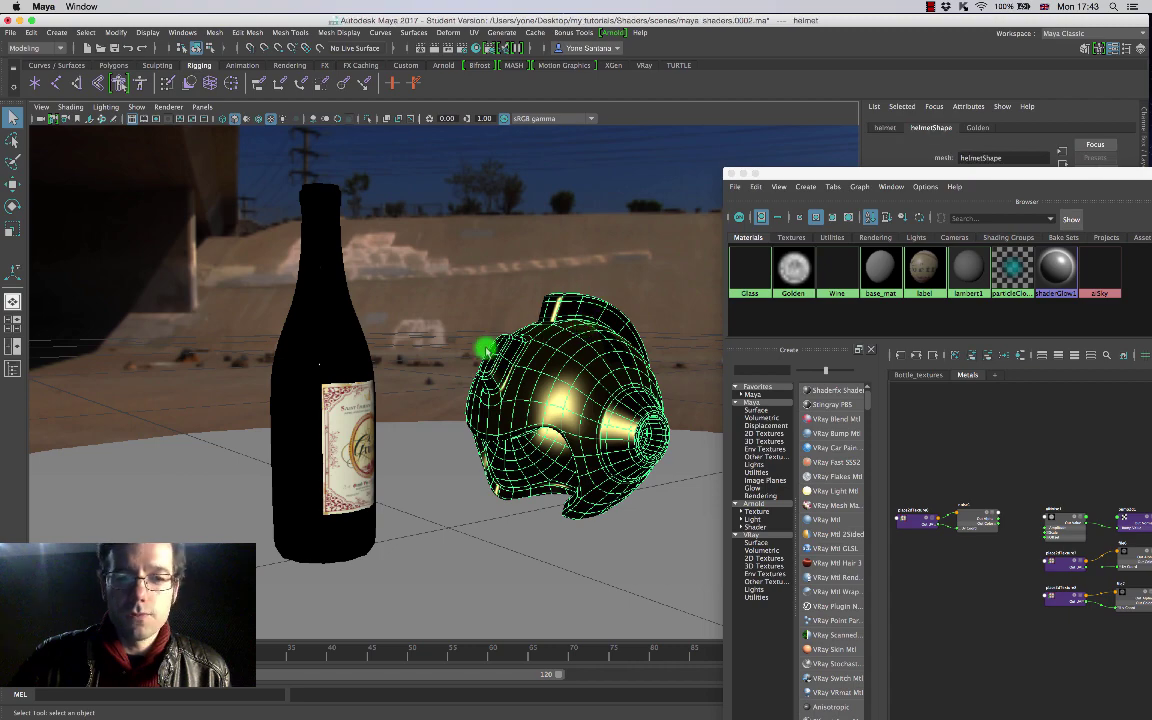
{"action": "left_click", "coordinate": [474, 32]}
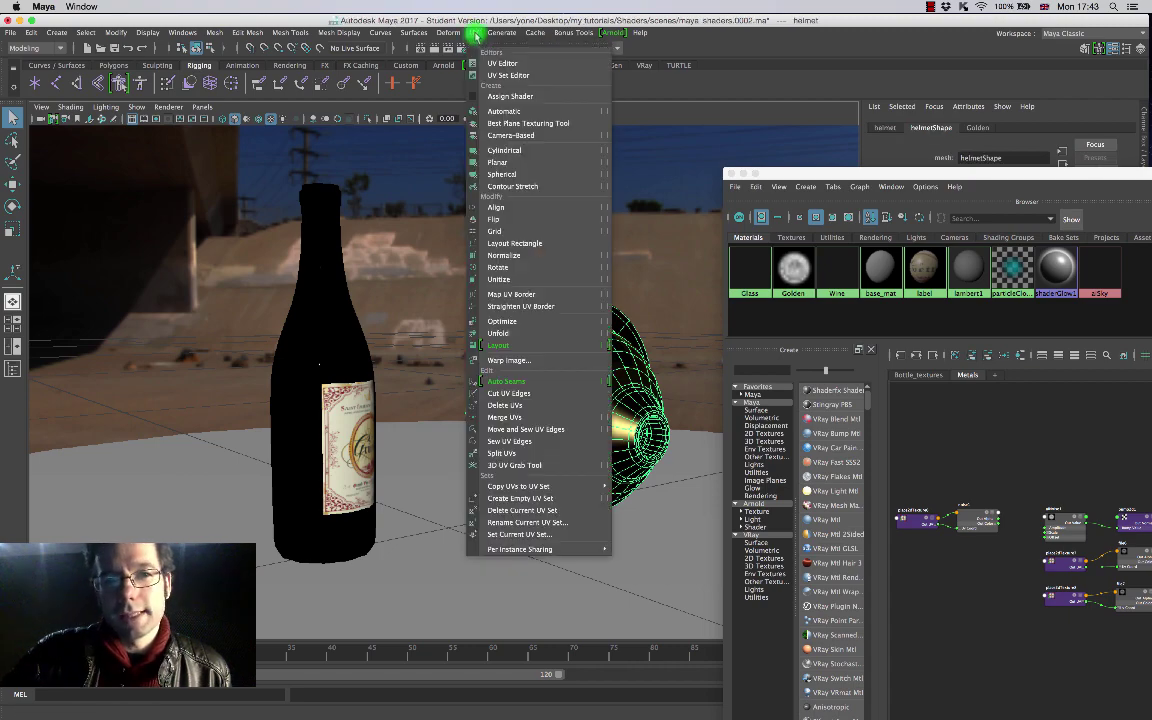
{"action": "left_click", "coordinate": [525, 64]}
{"action": "left_click_drag", "start_coordinate": [753, 141], "coordinate": [354, 110]}
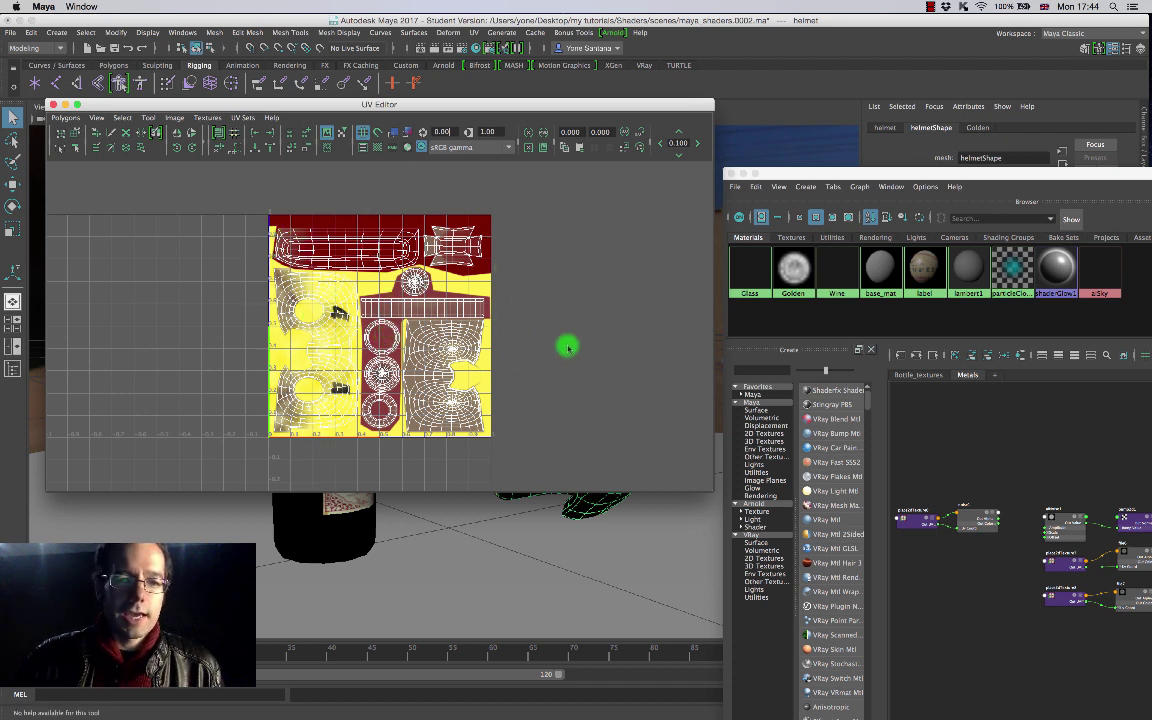
{"action": "scroll", "coordinate": [398, 321], "scroll_direction": "up", "scroll_amount": 4}
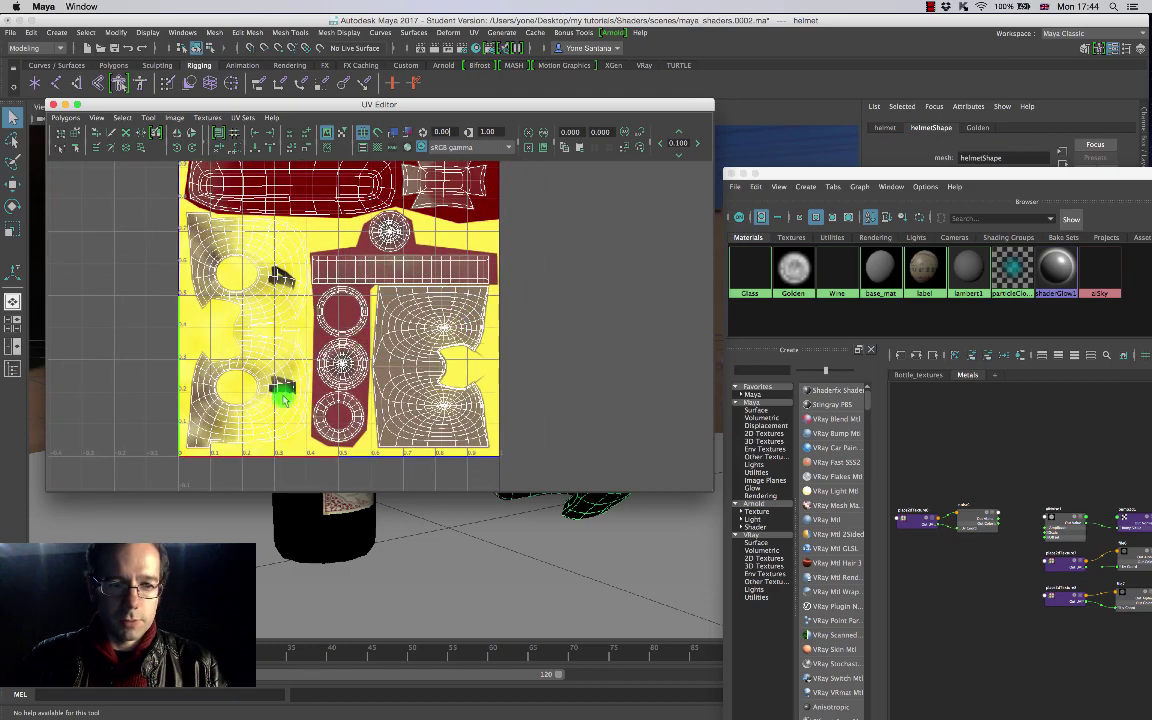
{"action": "middle_click_drag", "start_coordinate": [418, 328], "coordinate": [442, 362], "text": "alt"}
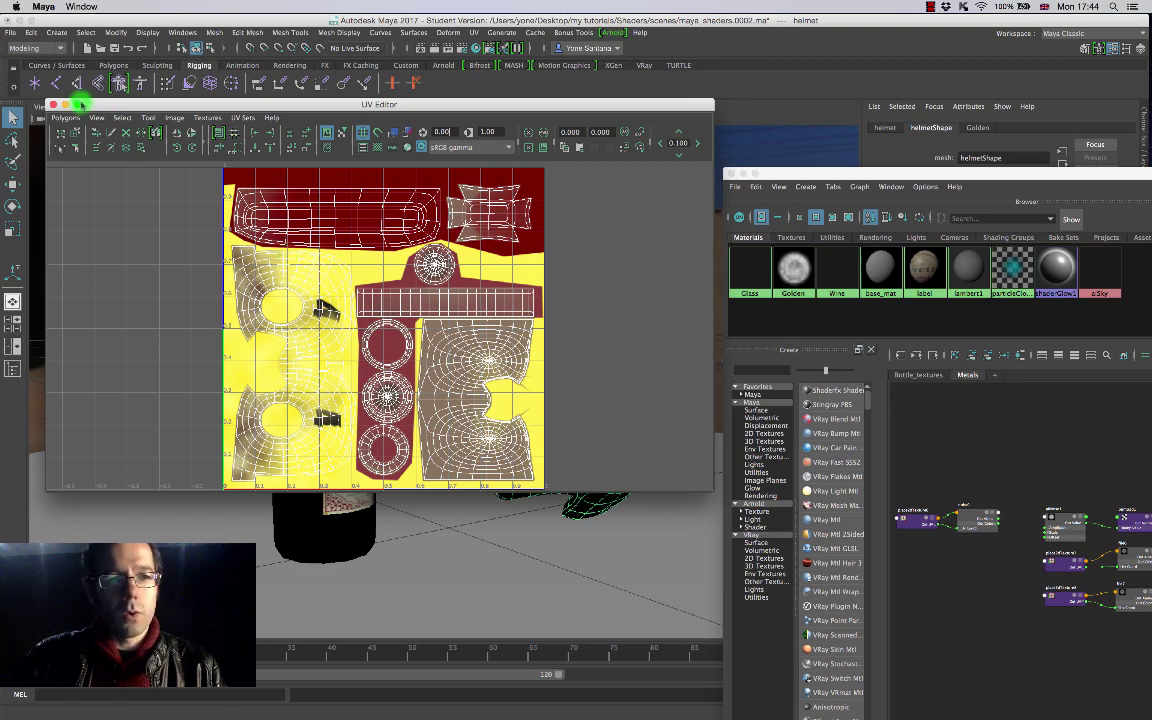
{"action": "left_click", "coordinate": [52, 104]}
{"action": "left_click_drag", "start_coordinate": [818, 175], "coordinate": [822, 118]}
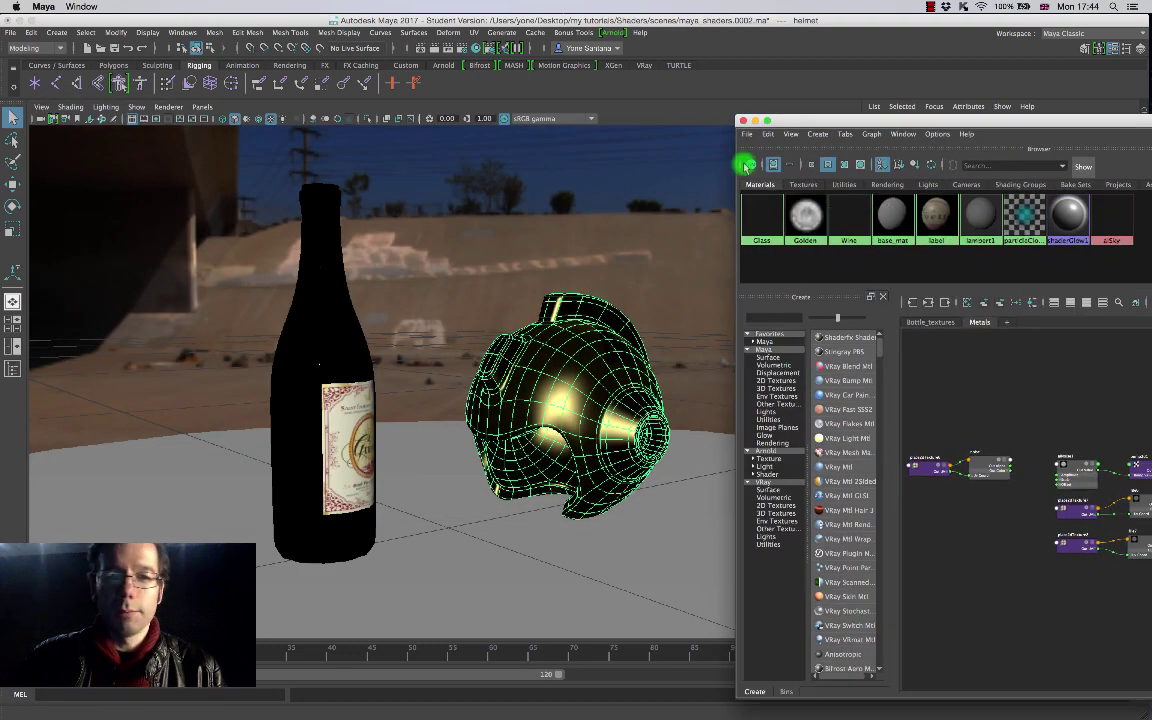
Step: Close Hypershade, render the frame with Arnold, and move Render View up and to the left
{"action": "left_click", "coordinate": [742, 121]}
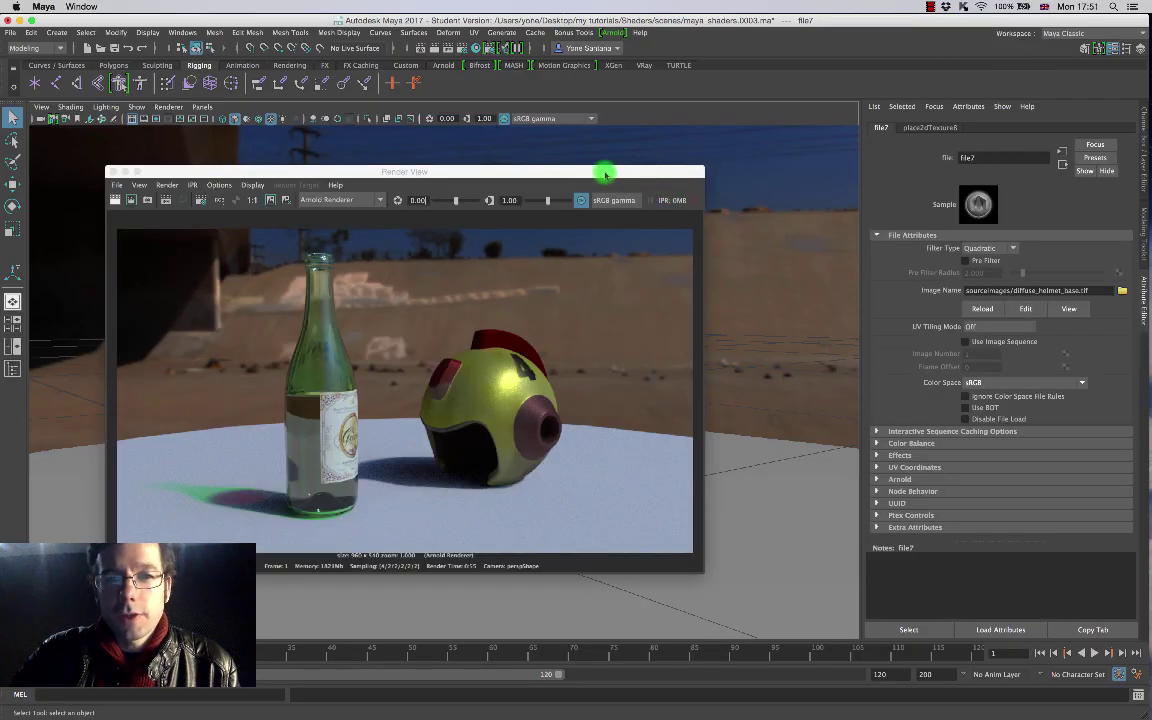
{"action": "left_click_drag", "start_coordinate": [616, 176], "coordinate": [528, 110]}
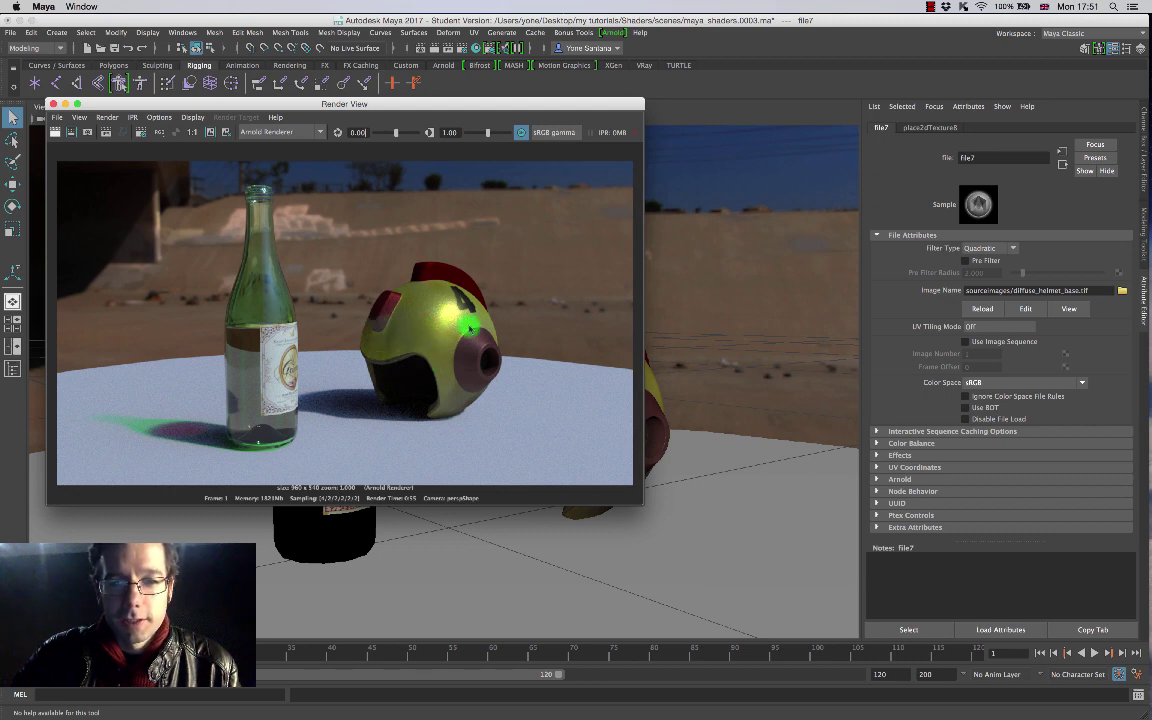
{"action": "left_click_drag", "start_coordinate": [526, 101], "coordinate": [473, 102]}
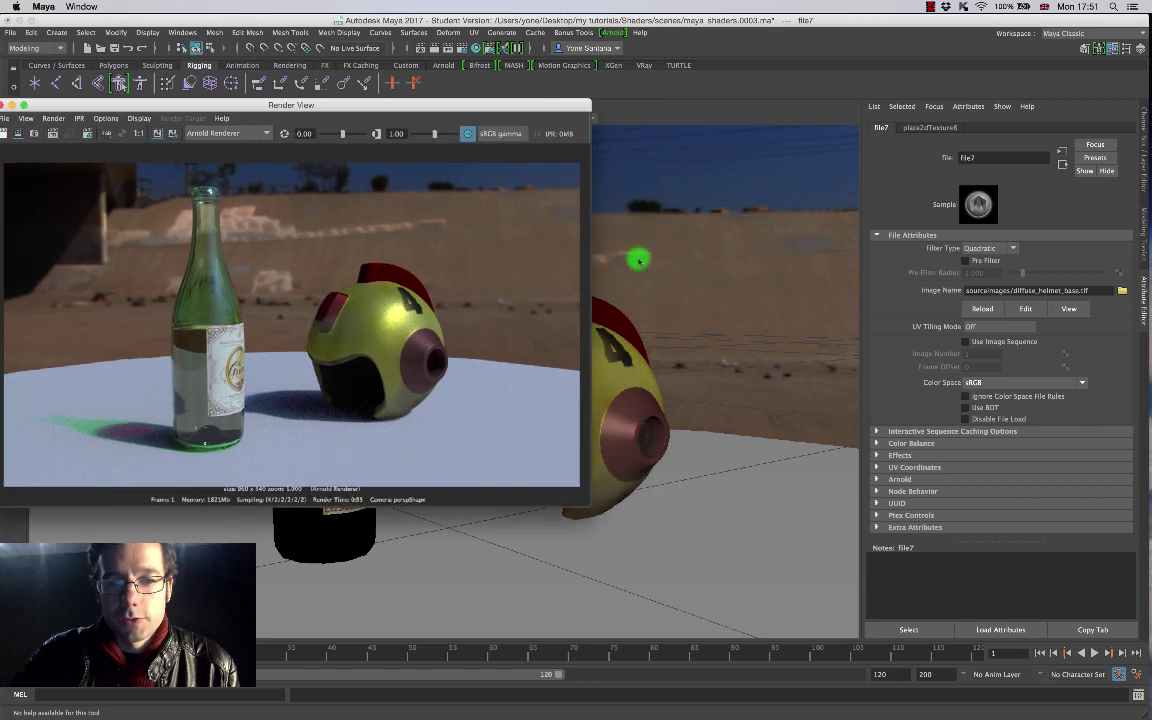
Step: Open the helmet's Golden material attributes from its marking menu and shift Render View toward the centre
{"action": "left_click", "coordinate": [590, 357]}
{"action": "right_click", "coordinate": [614, 368]}
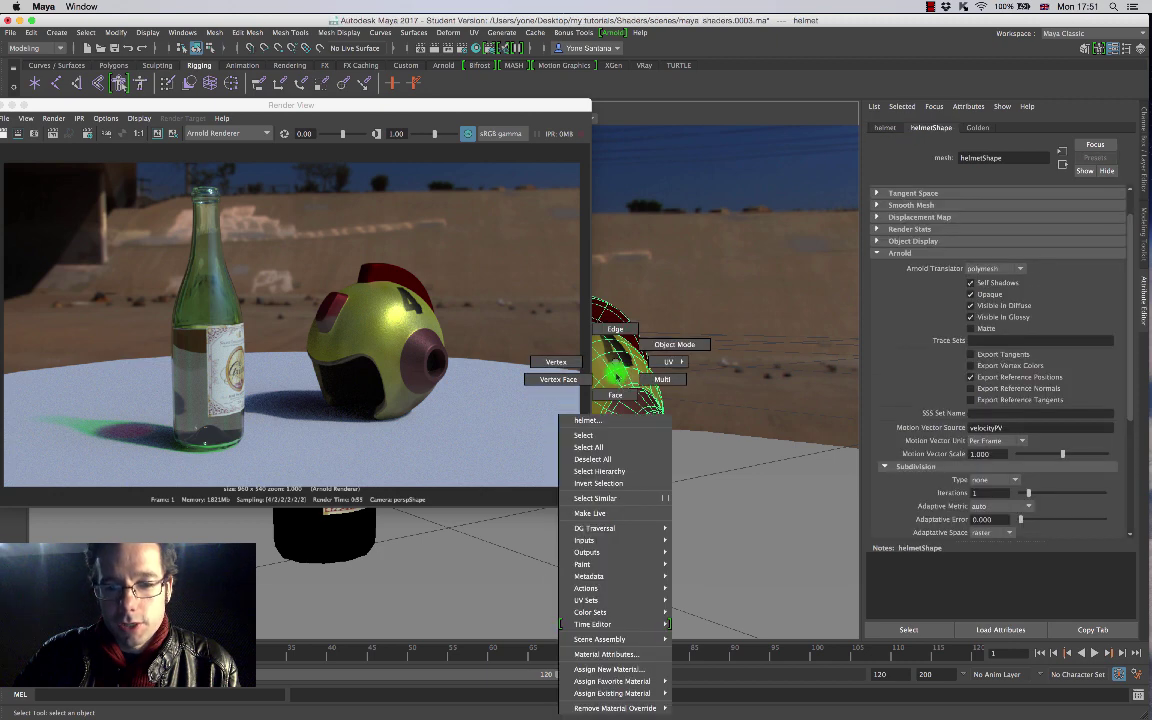
{"action": "right_click_drag", "start_coordinate": [625, 654], "coordinate": [620, 652]}
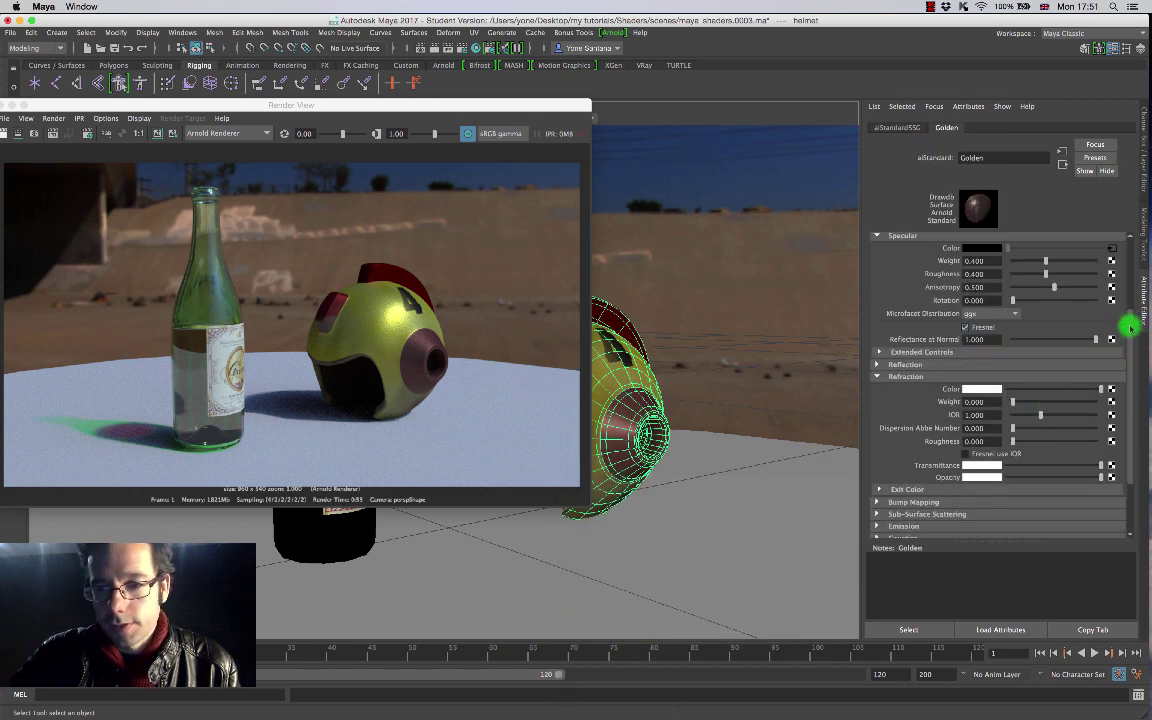
{"action": "scroll", "coordinate": [1133, 305], "scroll_direction": "up", "scroll_amount": 3}
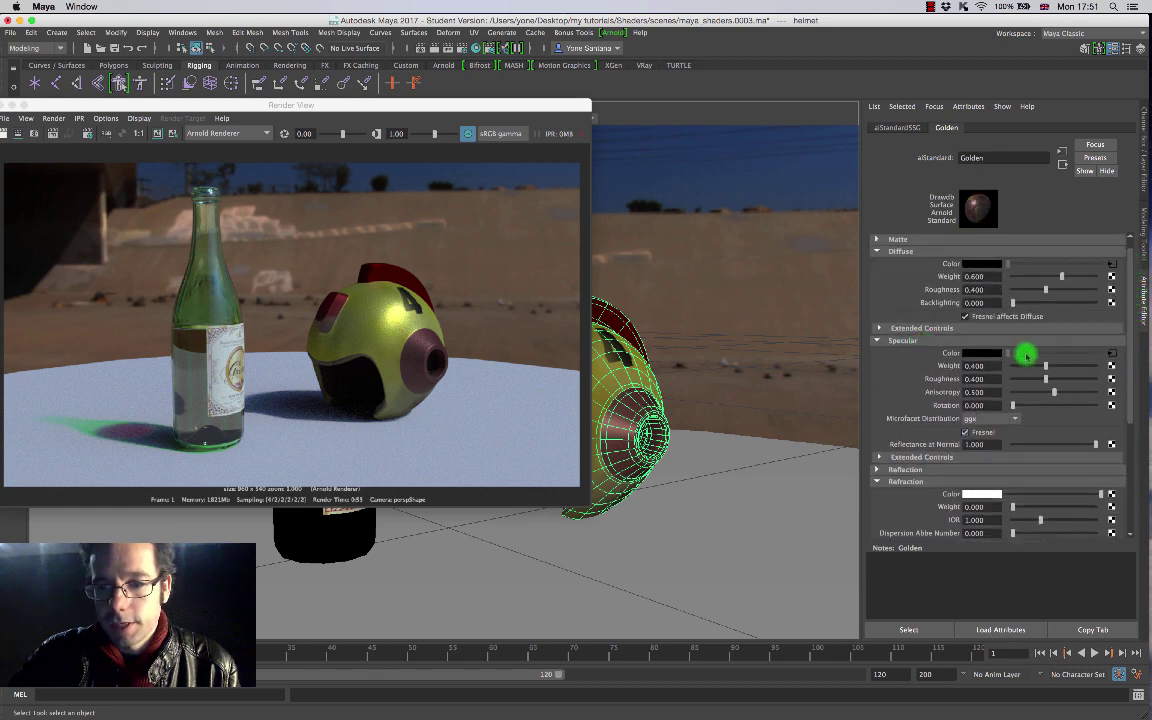
{"action": "scroll", "coordinate": [1043, 286], "scroll_direction": "up", "scroll_amount": 1}
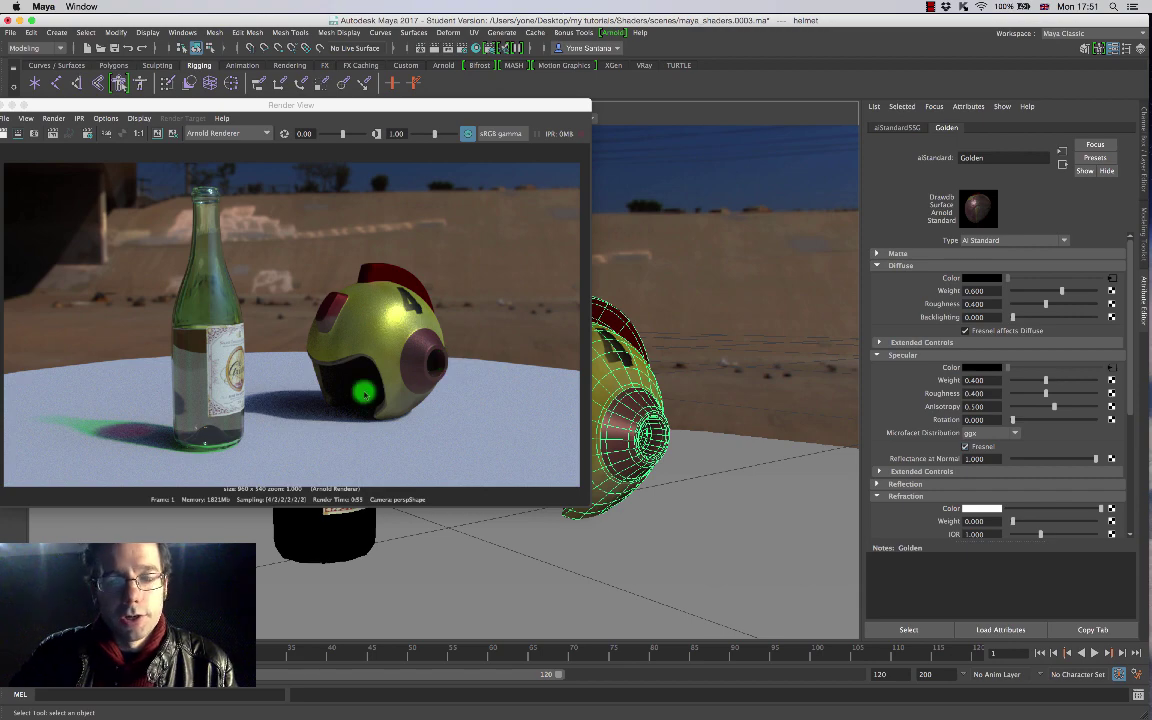
{"action": "left_click_drag", "start_coordinate": [404, 106], "coordinate": [515, 99]}
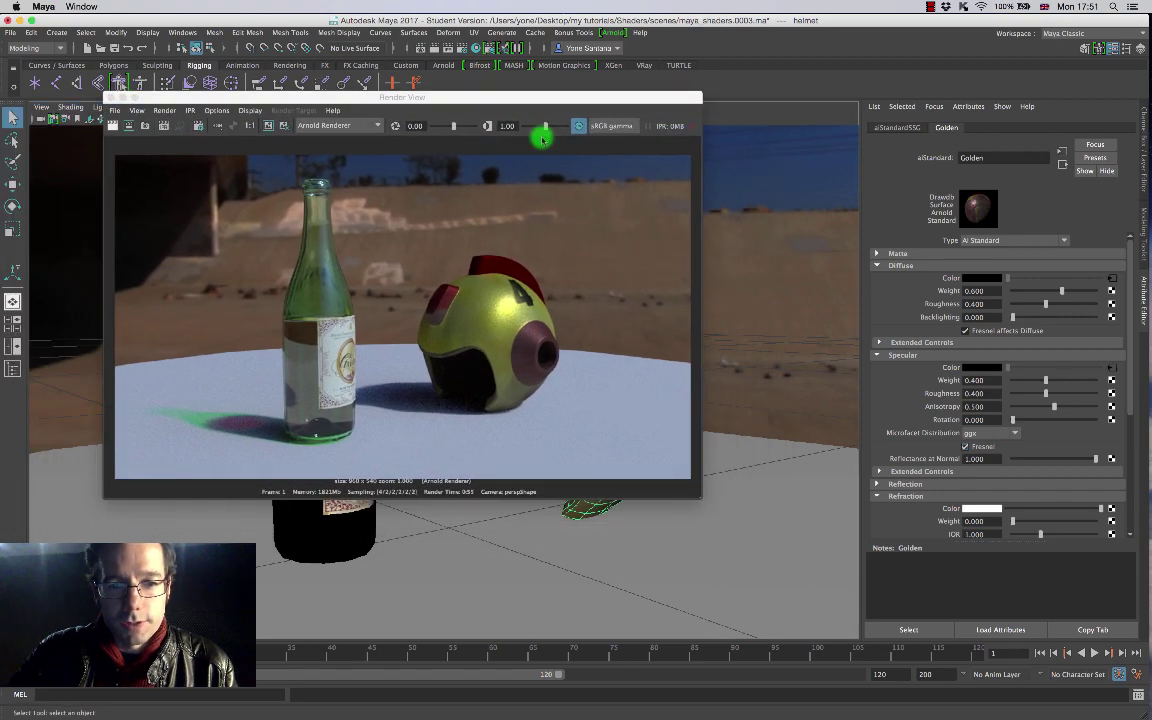